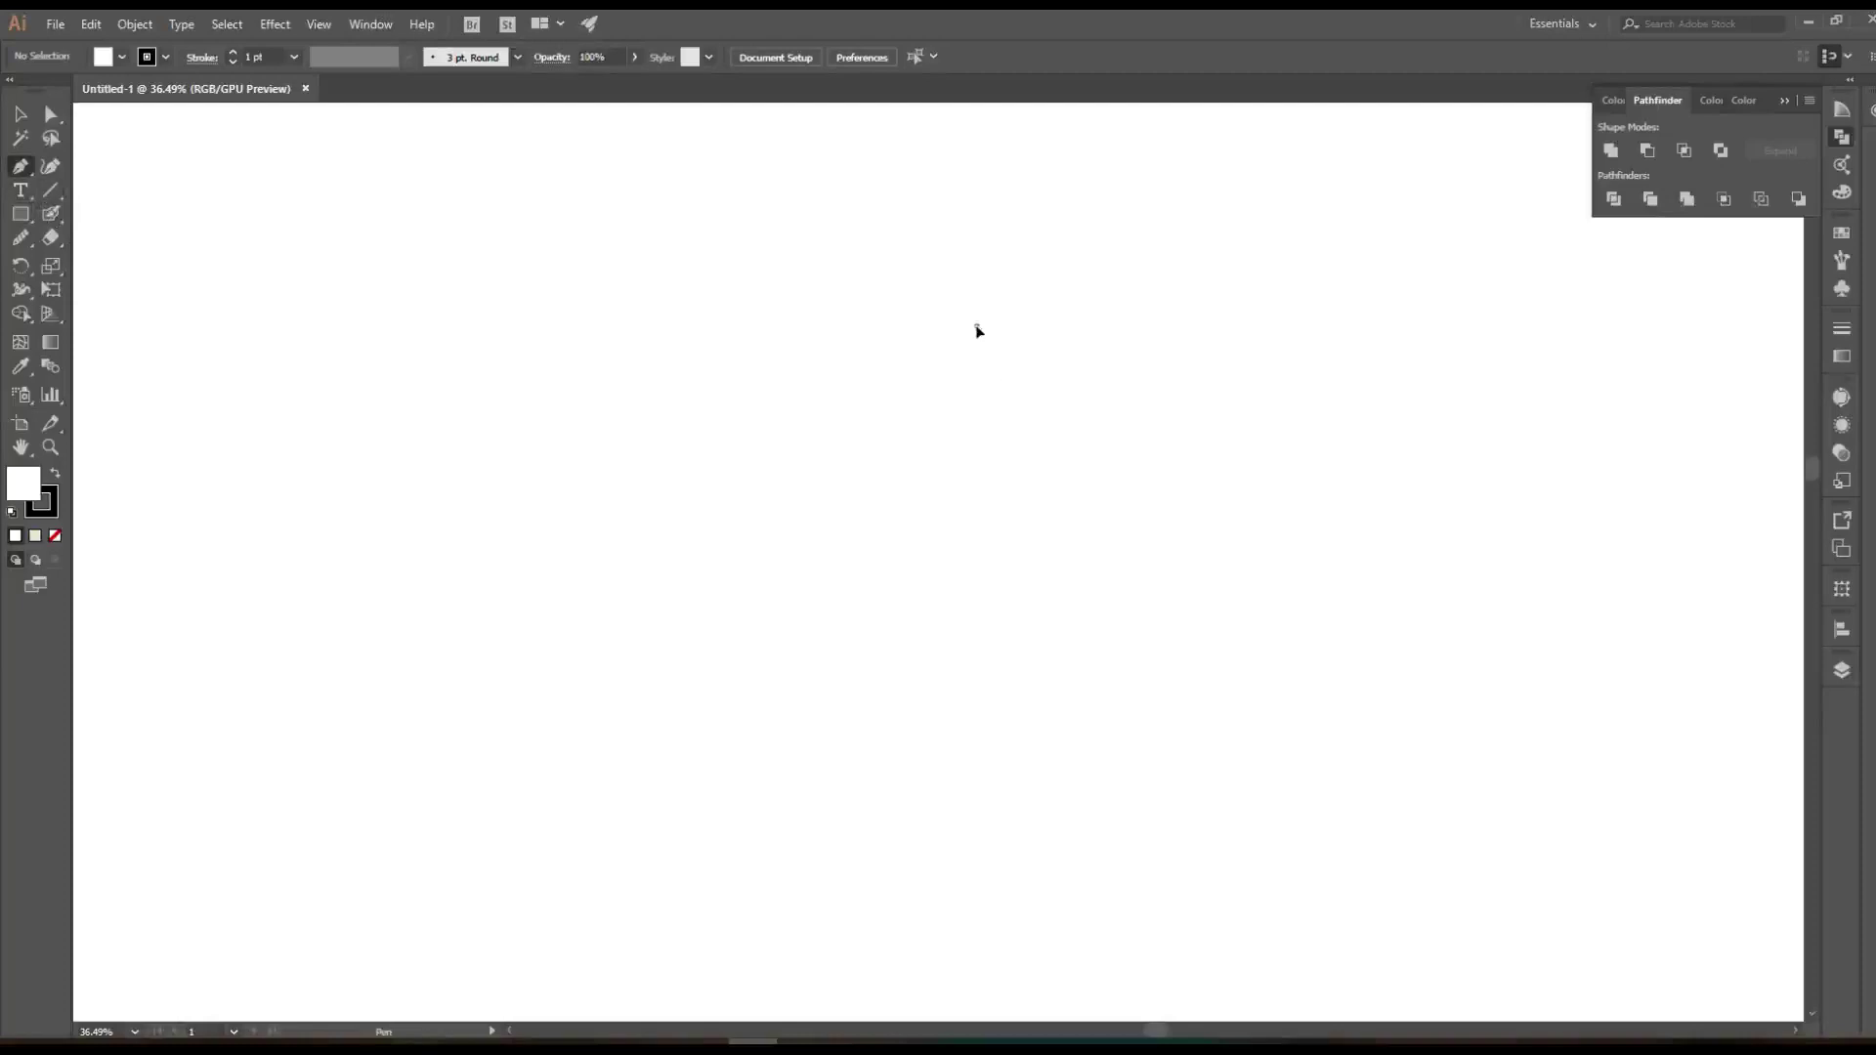
Draw a closed half-bottle outline with a curved left side and straight right edge
{"action": "left_click_drag", "start_coordinate": [935, 489], "coordinate": [908, 532]}
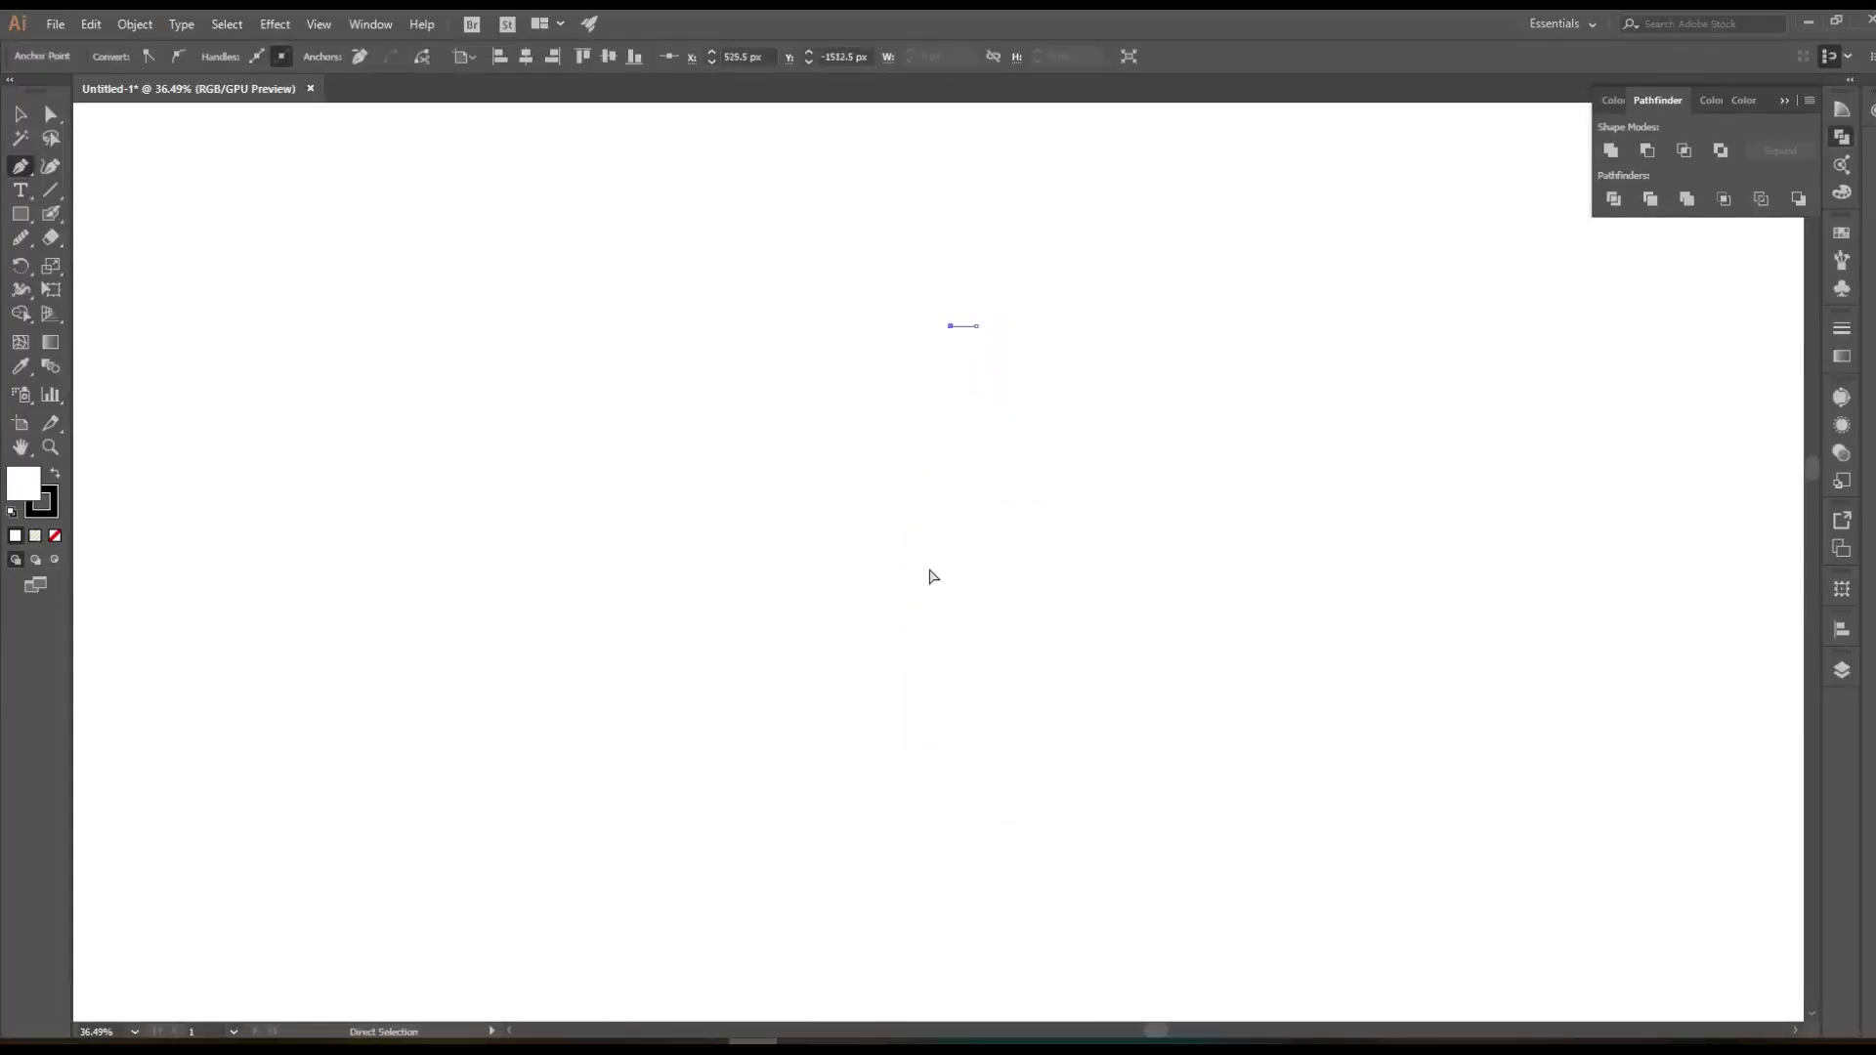
{"action": "key", "text": "ctrl"}
{"action": "left_click_drag", "start_coordinate": [934, 889], "coordinate": [935, 961]}
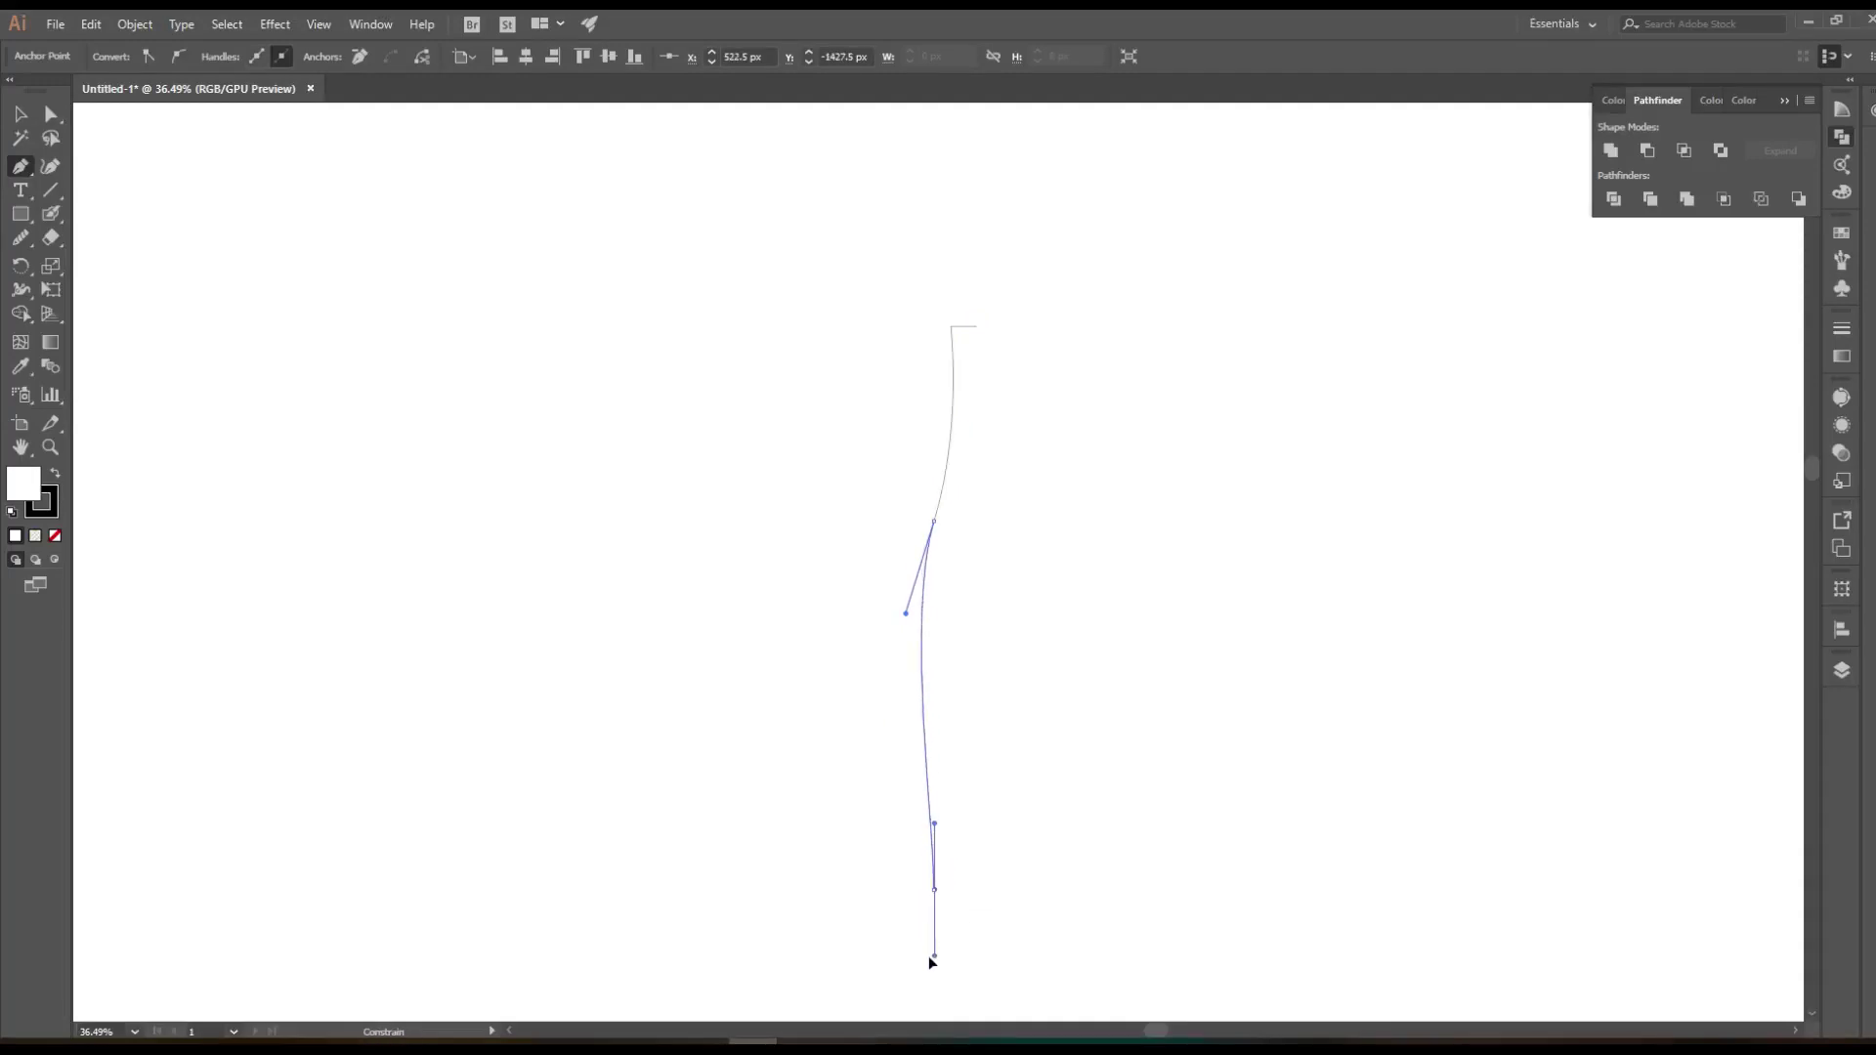
{"action": "left_click", "coordinate": [980, 949]}
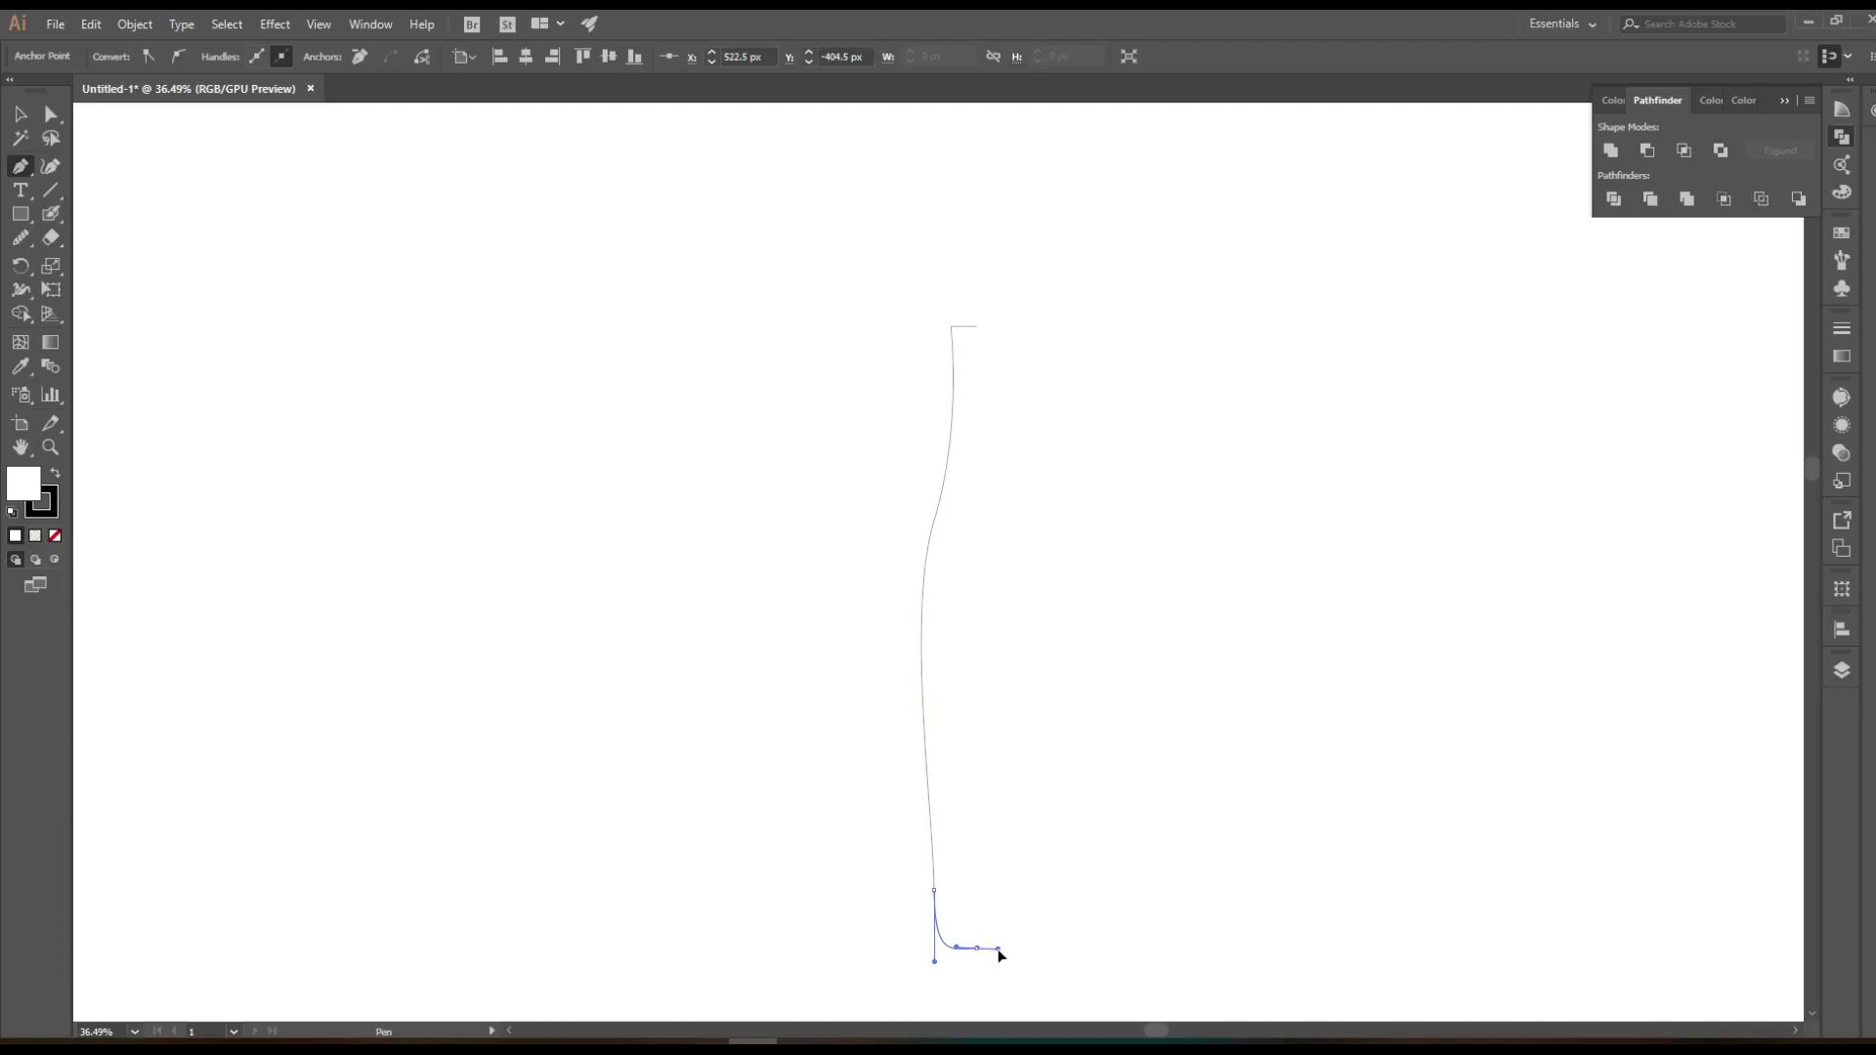
{"action": "left_click", "coordinate": [976, 326]}
Nudge the lower-left anchor left, move the outline into place, and select it
{"action": "left_click", "coordinate": [50, 115]}
{"action": "left_click_drag", "start_coordinate": [934, 889], "coordinate": [920, 889]}
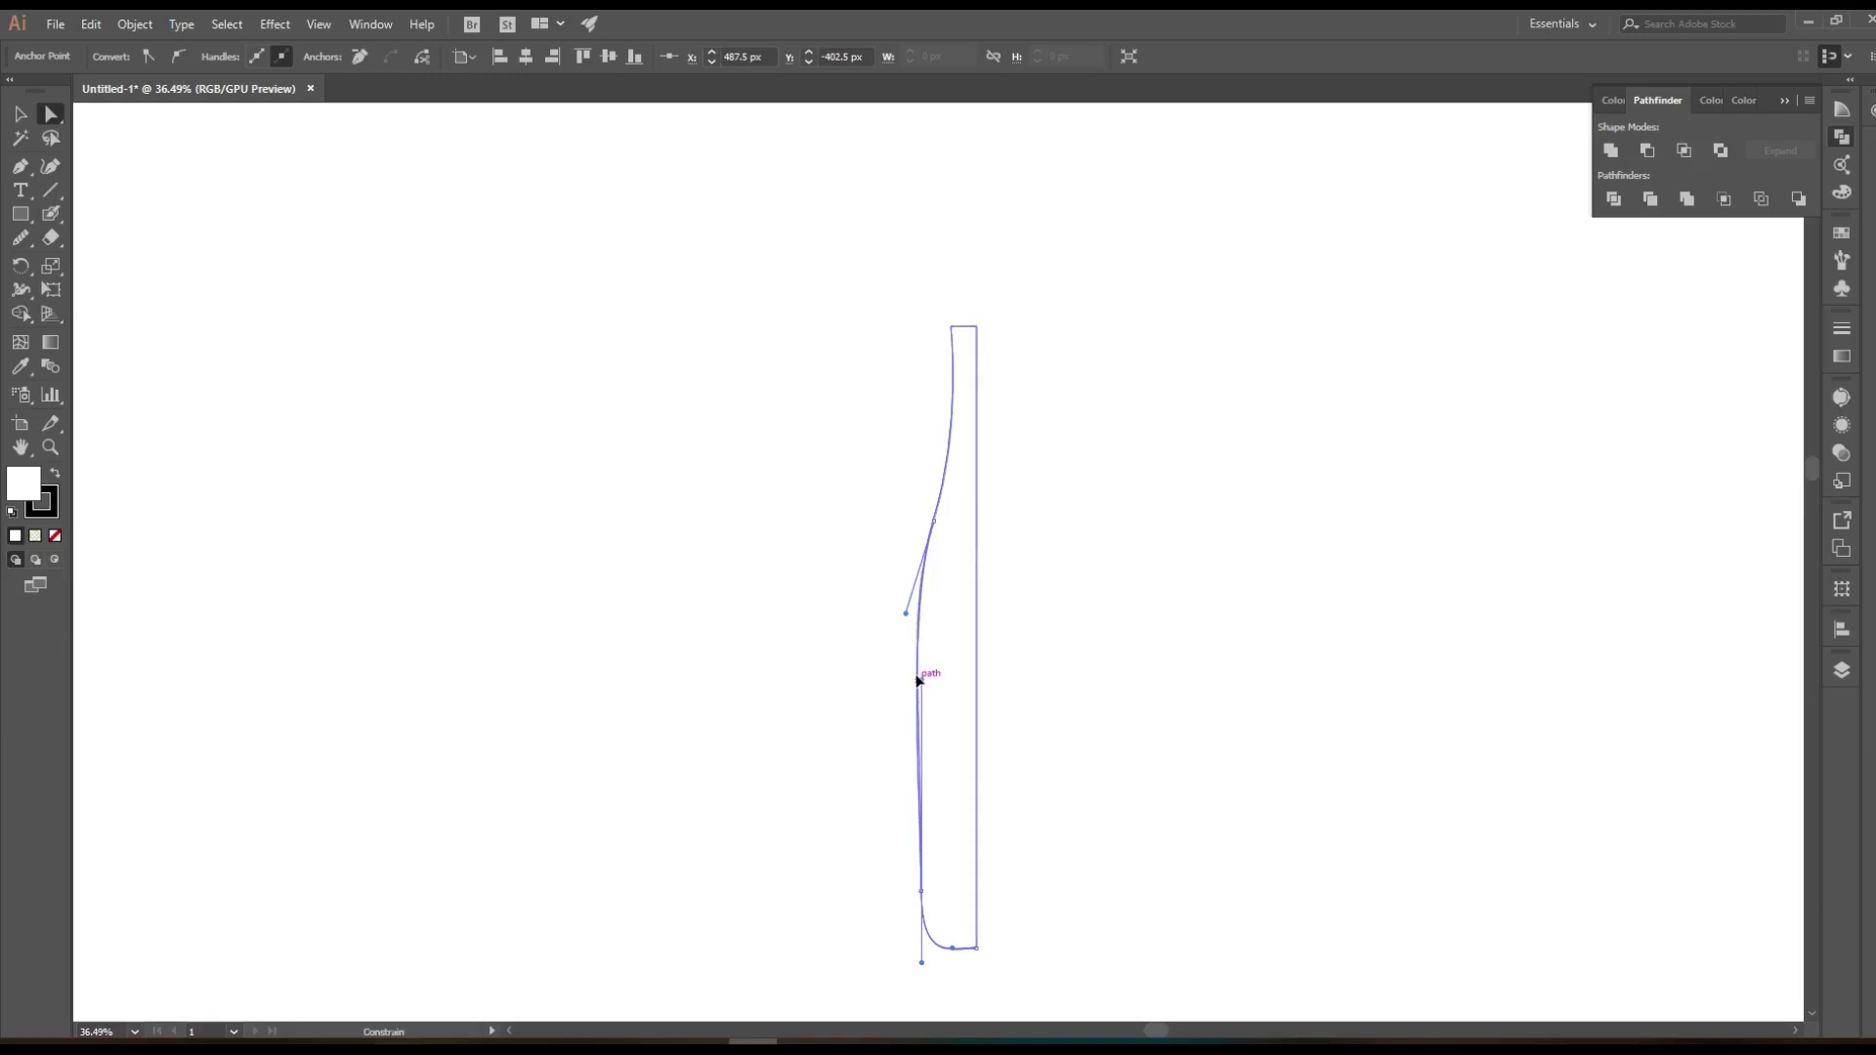
{"action": "mouse_move", "coordinate": [936, 857]}
{"action": "left_mouse_down"}
{"action": "mouse_move", "coordinate": [882, 950]}
{"action": "mouse_move", "coordinate": [911, 803]}
{"action": "left_mouse_up"}
{"action": "key", "text": "v"}
{"action": "left_click_drag", "start_coordinate": [563, 226], "coordinate": [1146, 612]}
Undo a stray copy and give the half-bottle a black fill with no stroke
{"action": "left_click_drag", "start_coordinate": [914, 476], "coordinate": [1087, 467]}
{"action": "right_click", "coordinate": [1088, 467]}
{"action": "left_click", "coordinate": [1100, 481]}
{"action": "left_click", "coordinate": [55, 536]}
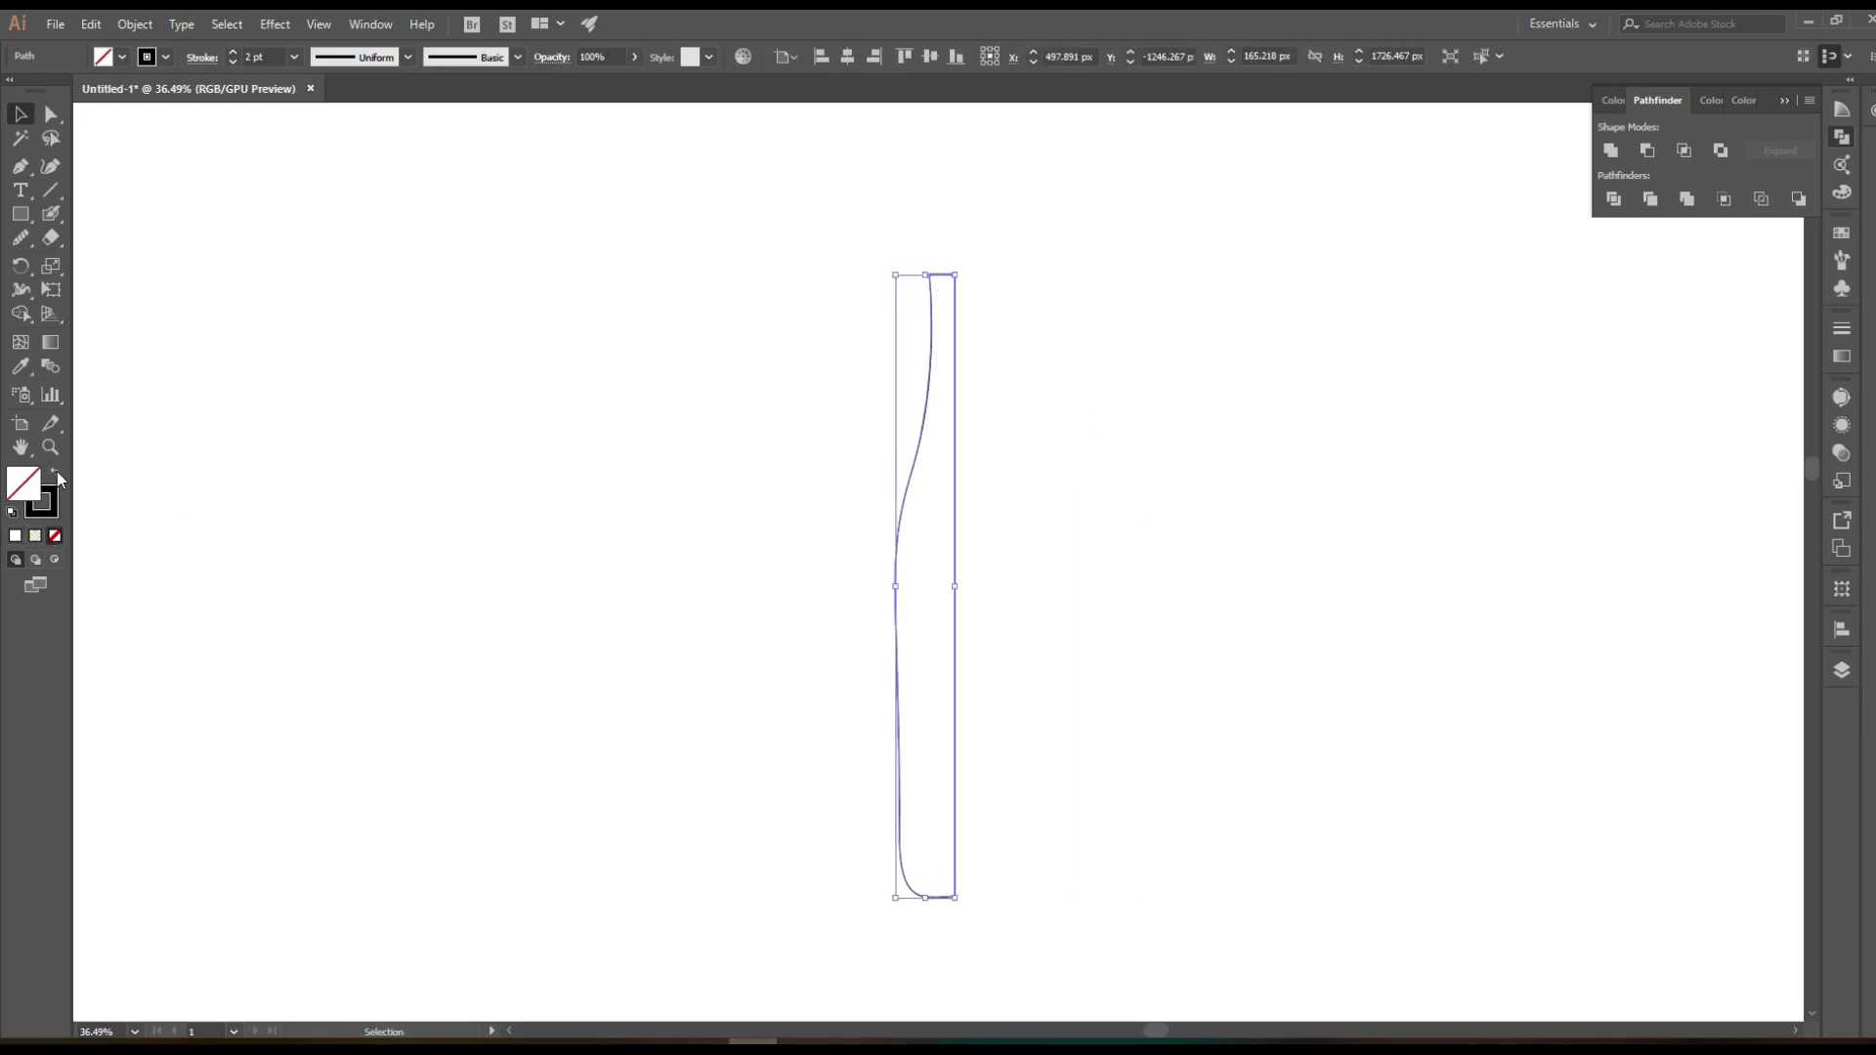
{"action": "left_click", "coordinate": [56, 473]}
Make a vertically reflected copy of the half and join it to the original
{"action": "left_click_drag", "start_coordinate": [929, 544], "coordinate": [1006, 552]}
{"action": "right_click", "coordinate": [1005, 553]}
{"action": "left_click", "coordinate": [1259, 911]}
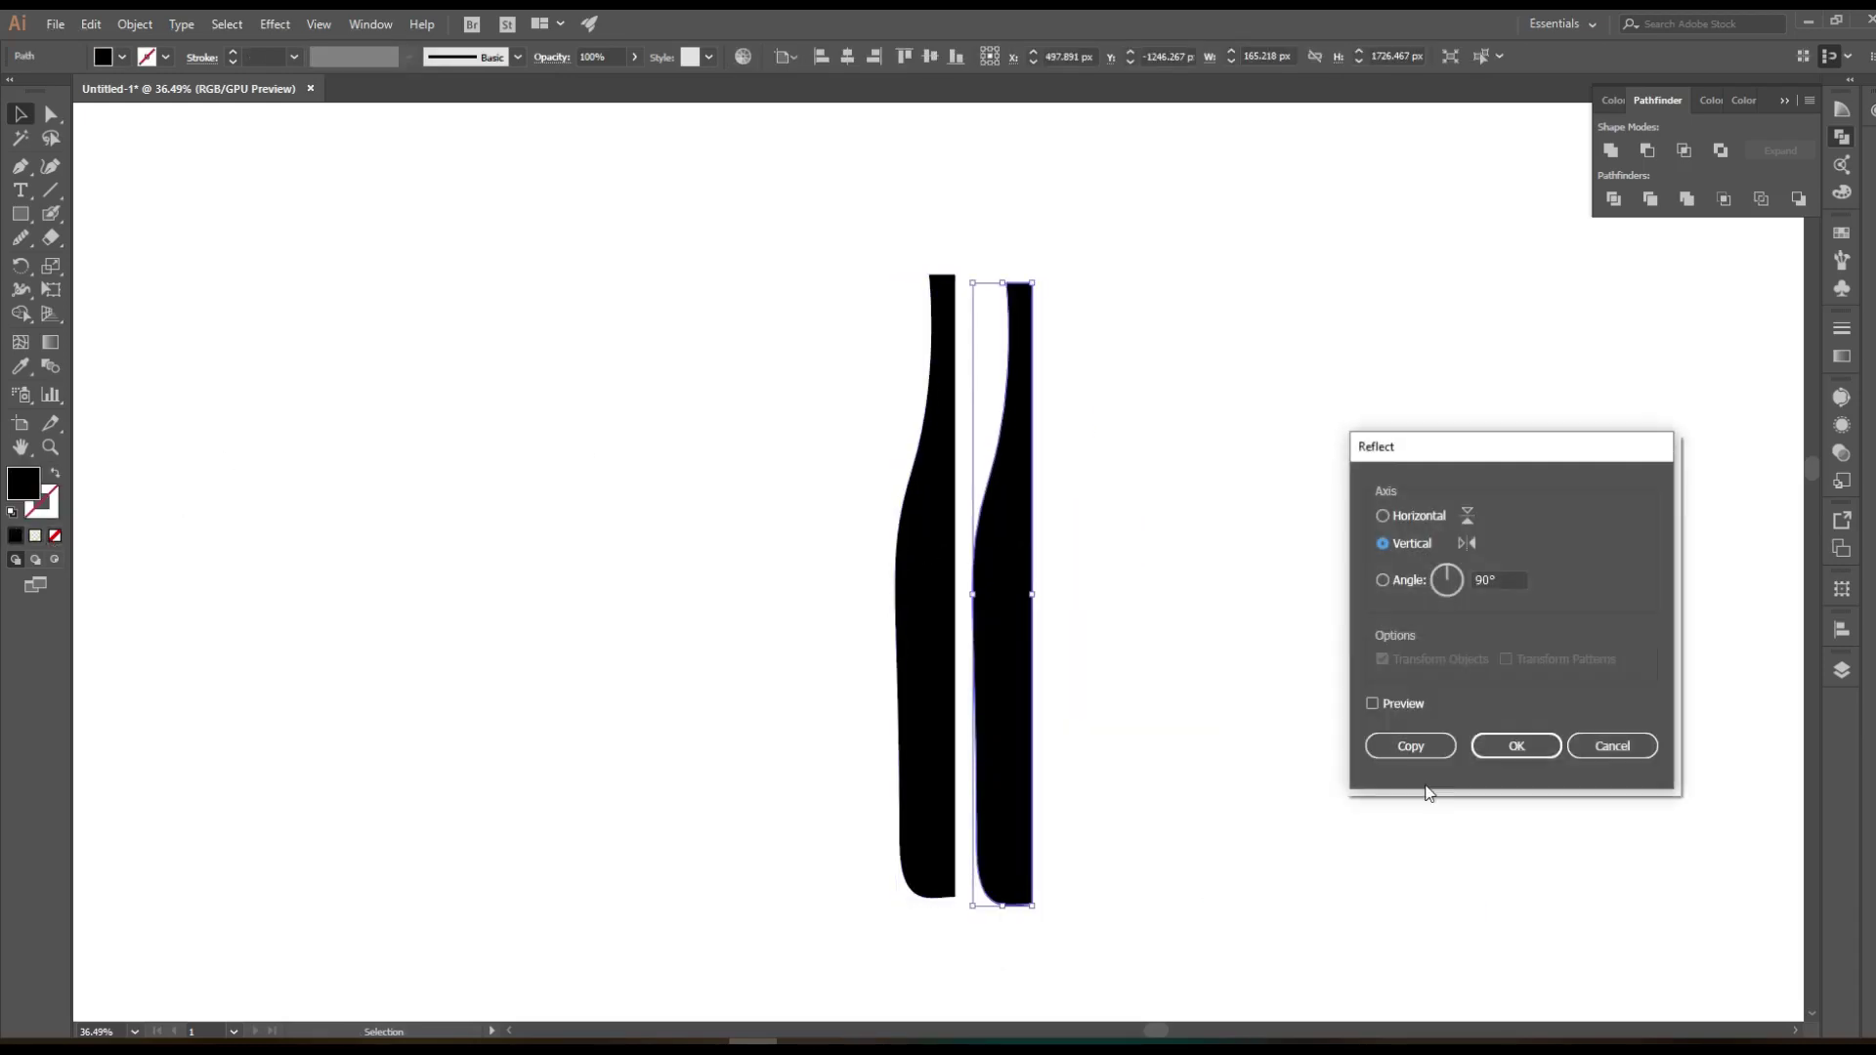
{"action": "left_click", "coordinate": [1517, 745]}
{"action": "left_click_drag", "start_coordinate": [1013, 674], "coordinate": [971, 675]}
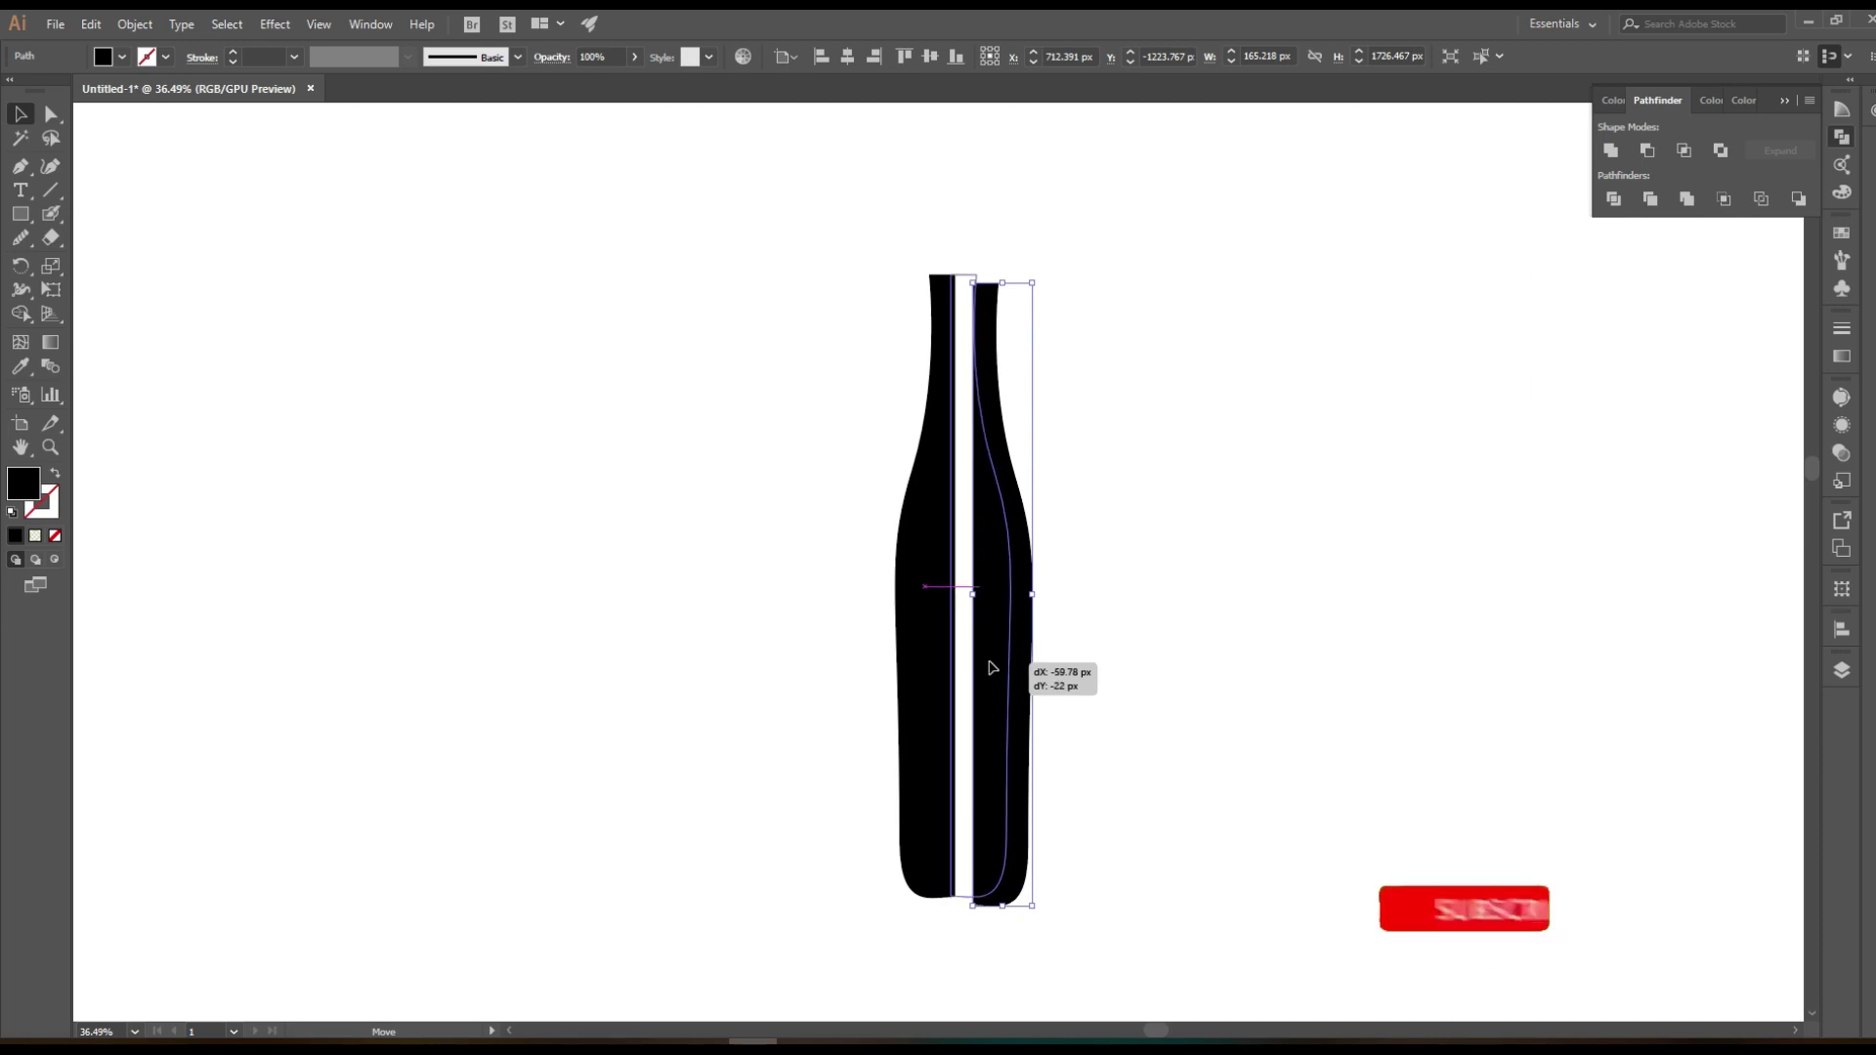
{"action": "left_click_drag", "start_coordinate": [1107, 285], "coordinate": [755, 864]}
Align to the selection instead of the artboard, widen the bottle, and select it
{"action": "left_click", "coordinate": [793, 56]}
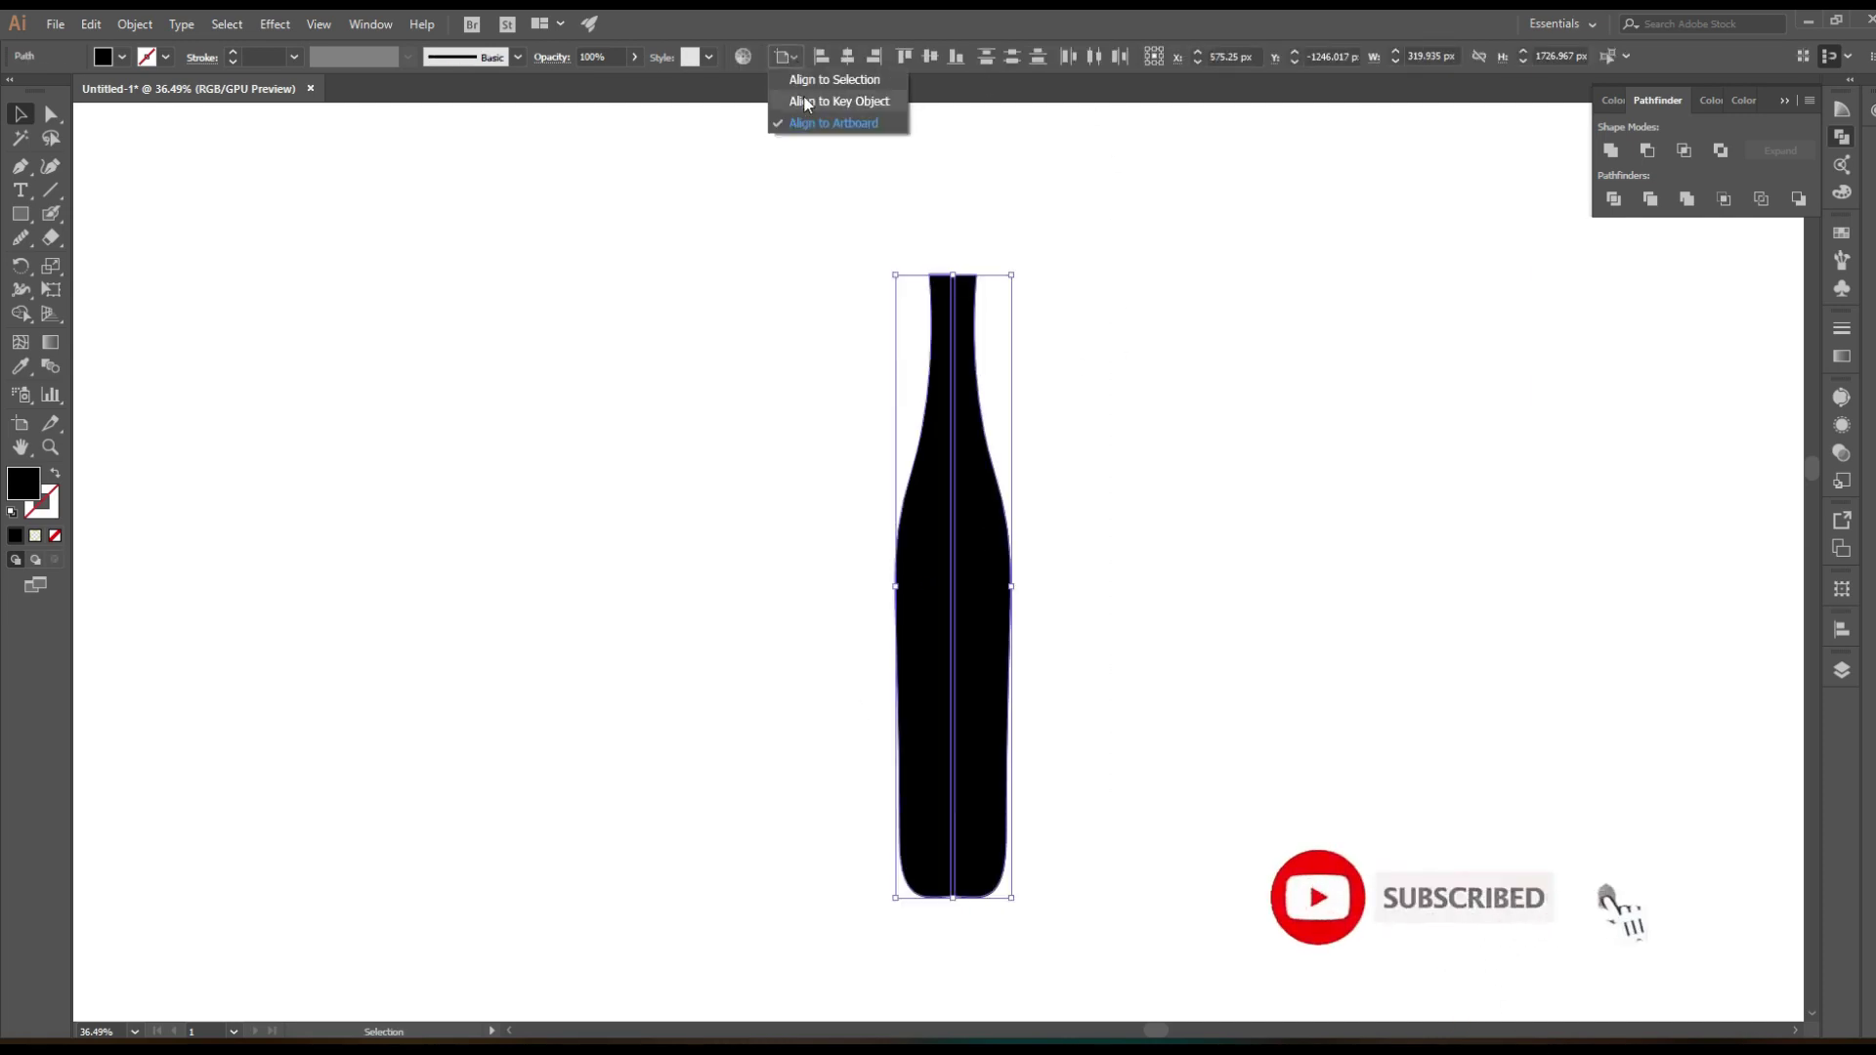
{"action": "left_click", "coordinate": [840, 75]}
{"action": "left_click_drag", "start_coordinate": [1011, 274], "coordinate": [1056, 268]}
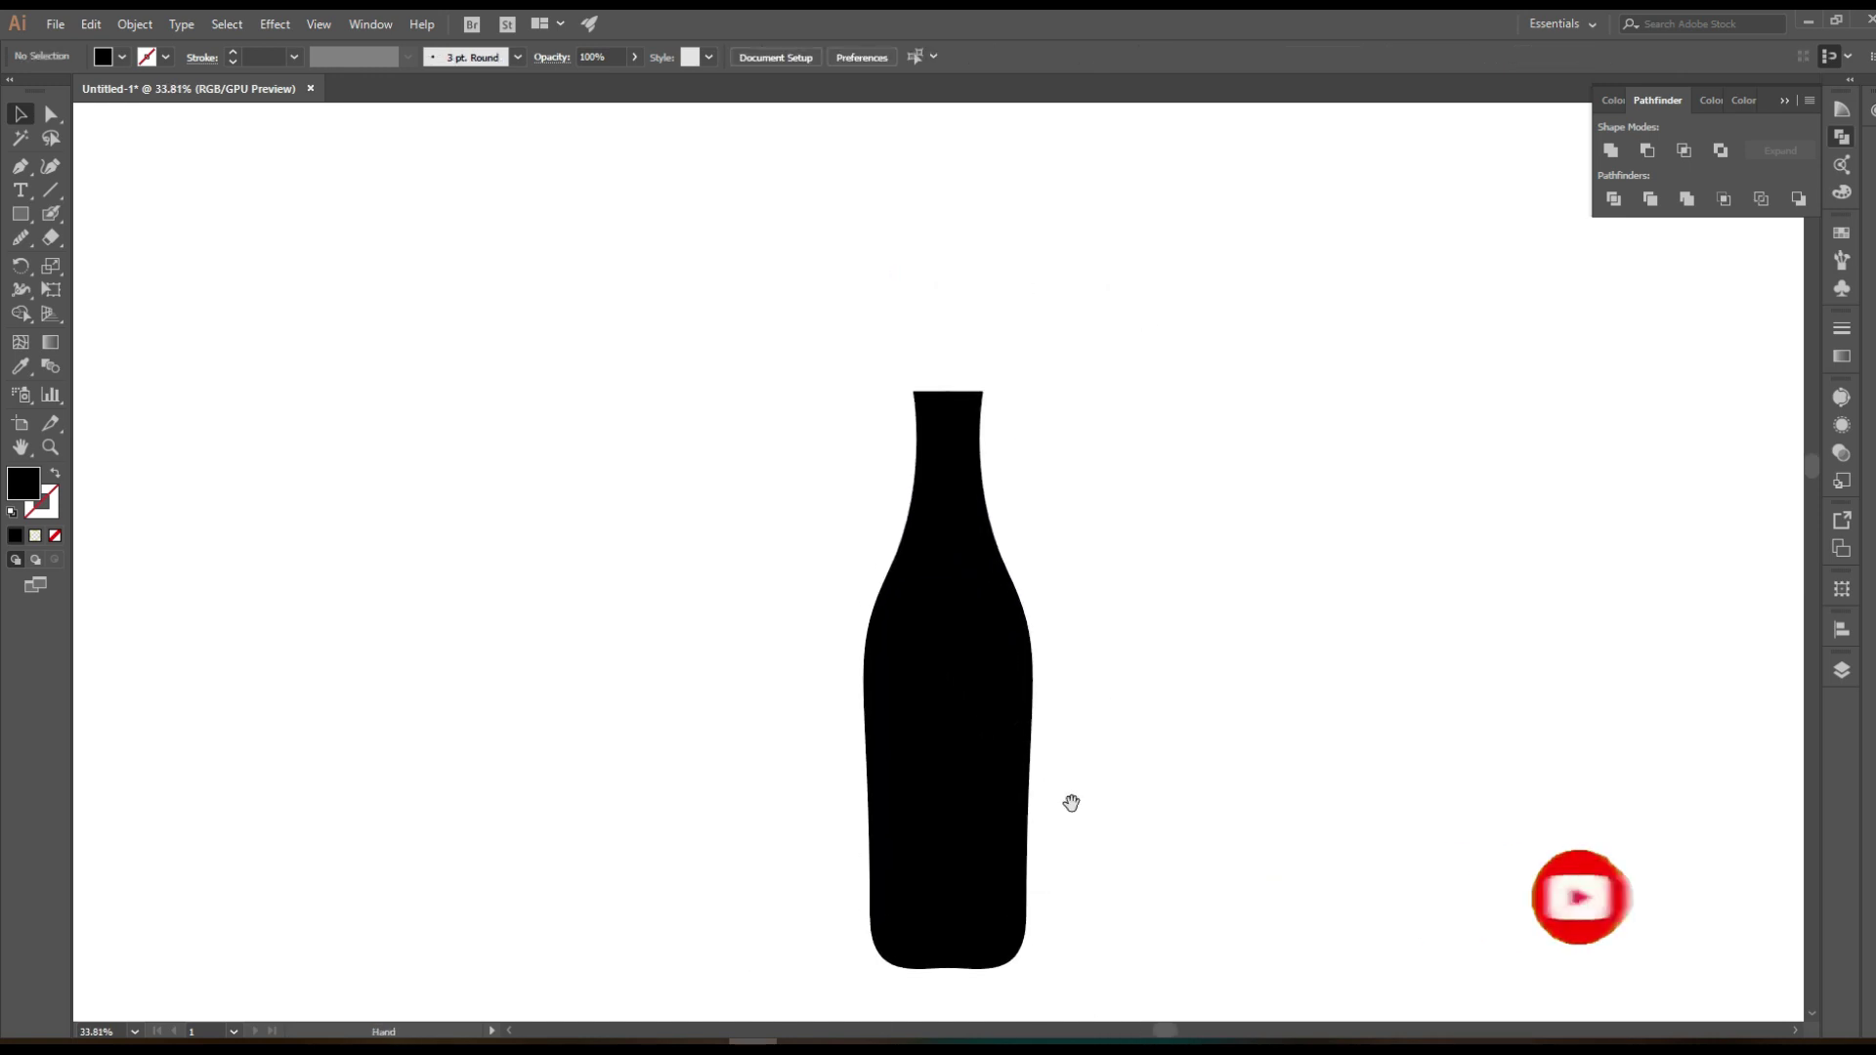
{"action": "left_click_drag", "start_coordinate": [1067, 795], "coordinate": [776, 971]}
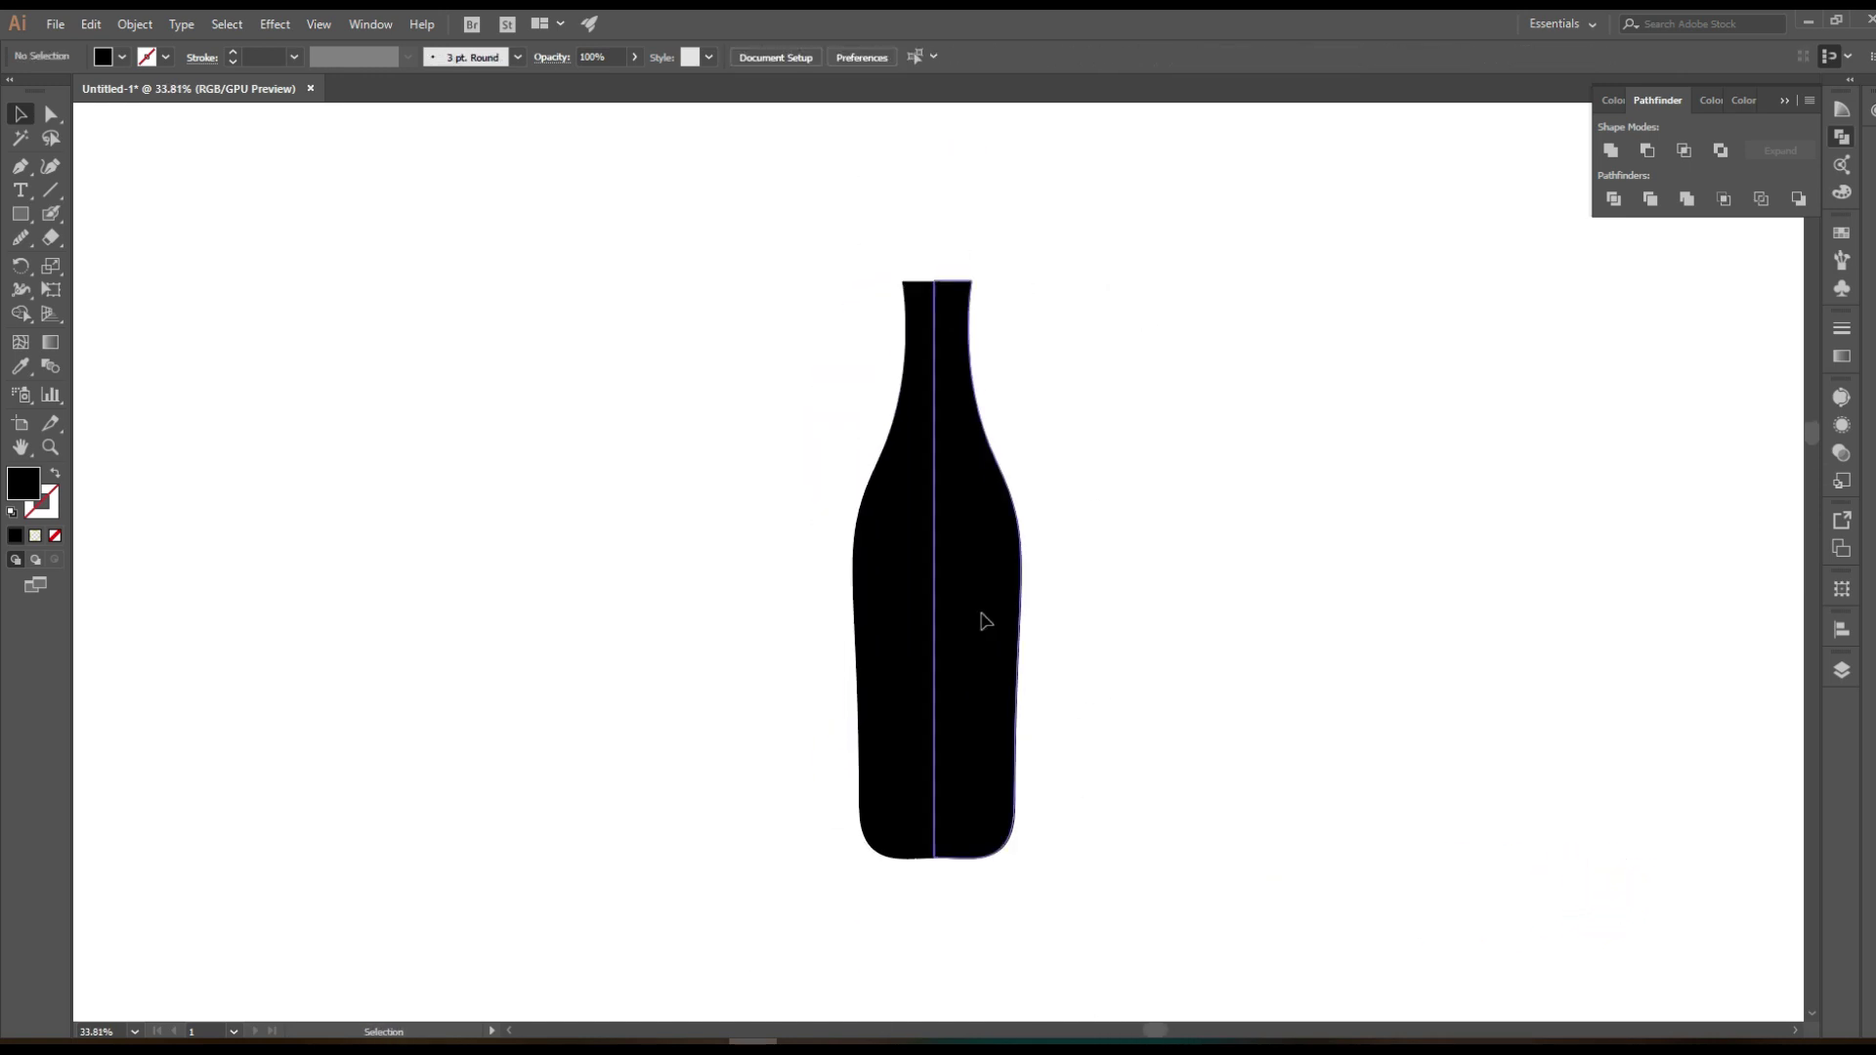
Delete the right half, shift the bottom-left anchors left, and reshape the shoulder curves
{"action": "left_click", "coordinate": [984, 621]}
{"action": "key", "text": "Delete"}
{"action": "key", "text": "a"}
{"action": "left_click_drag", "start_coordinate": [775, 768], "coordinate": [914, 914]}
{"action": "key", "text": "shift+Left"}
{"action": "key", "text": "Left"}
{"action": "key", "text": "Left"}
{"action": "left_click_drag", "start_coordinate": [860, 573], "coordinate": [859, 523]}
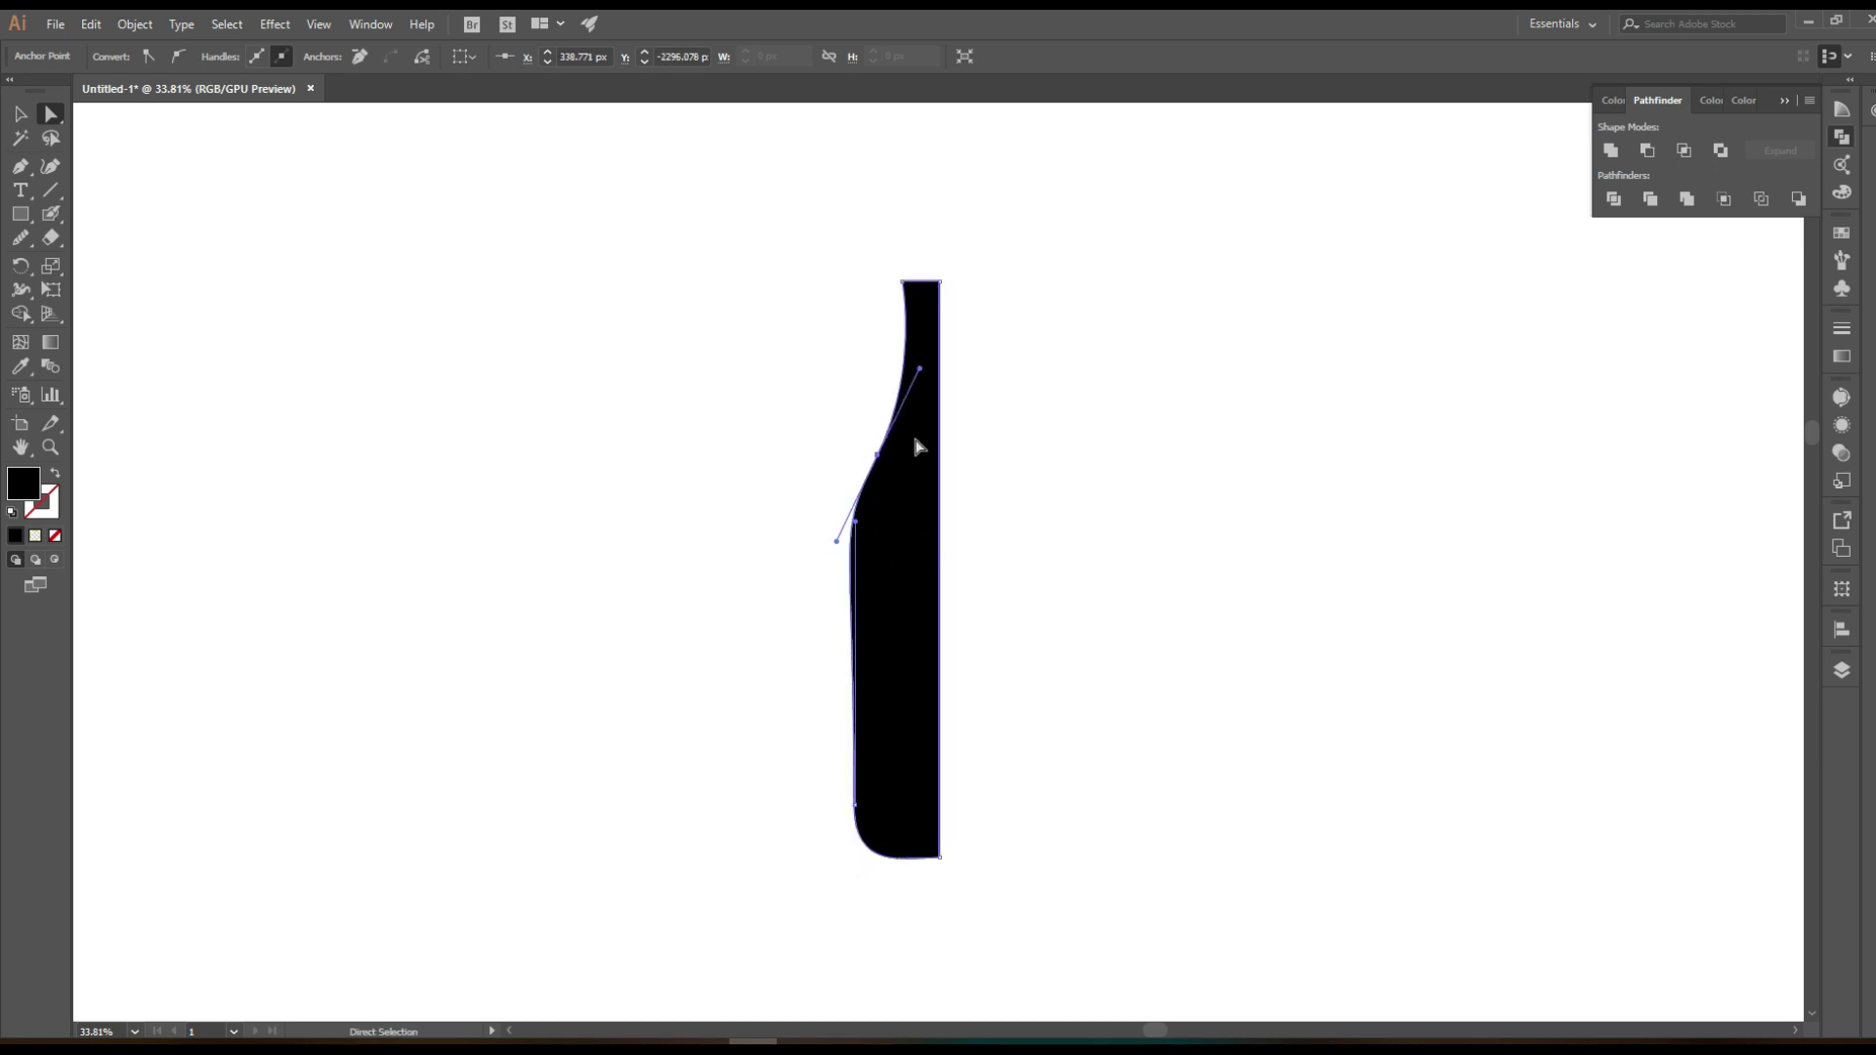
{"action": "left_click_drag", "start_coordinate": [918, 364], "coordinate": [909, 384]}
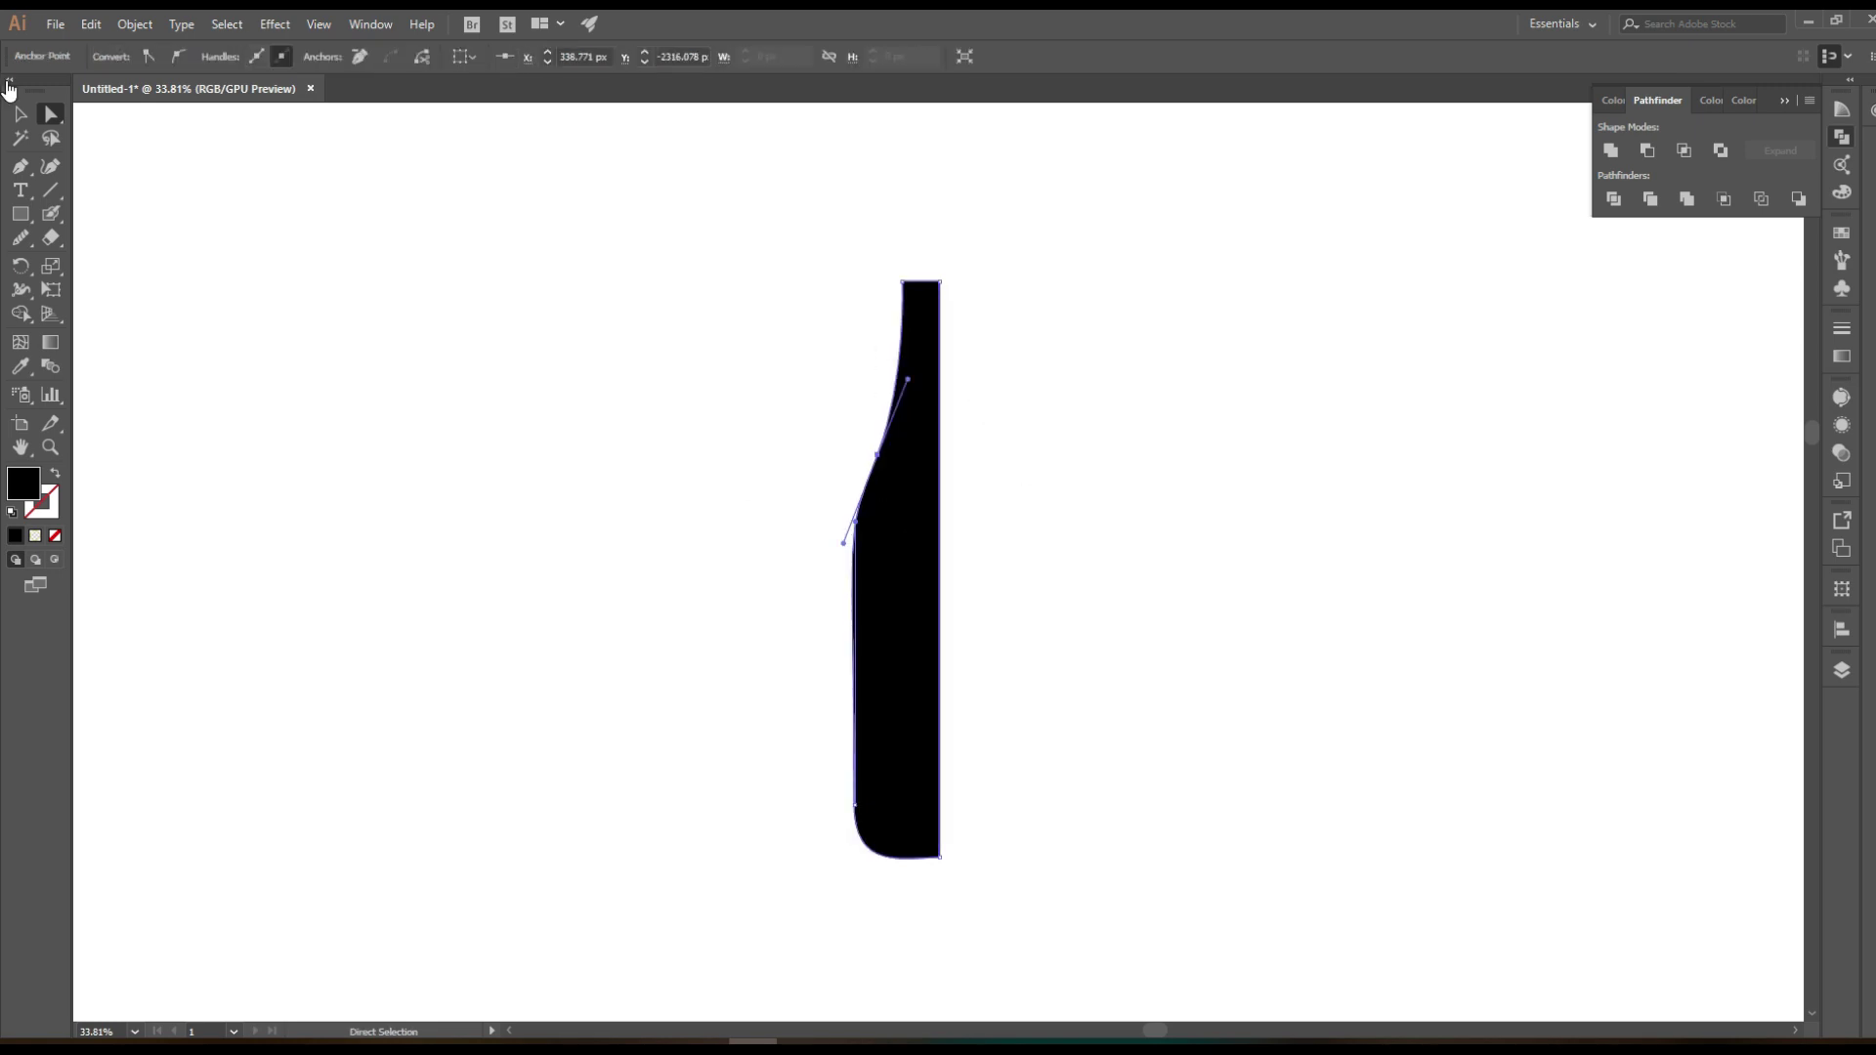
Reflect a copy of the reshaped half and join it to the left half
{"action": "right_click", "coordinate": [954, 702]}
{"action": "left_click", "coordinate": [1235, 649]}
{"action": "left_click", "coordinate": [1515, 747]}
{"action": "left_click_drag", "start_coordinate": [988, 678], "coordinate": [979, 679]}
{"action": "left_click", "coordinate": [1148, 473]}
{"action": "left_click_drag", "start_coordinate": [1120, 210], "coordinate": [836, 619]}
{"action": "left_click", "coordinate": [1046, 508]}
Group the two bottle halves and resize the bottle from its top-right corner
{"action": "key", "text": "a"}
{"action": "left_click_drag", "start_coordinate": [904, 894], "coordinate": [964, 850]}
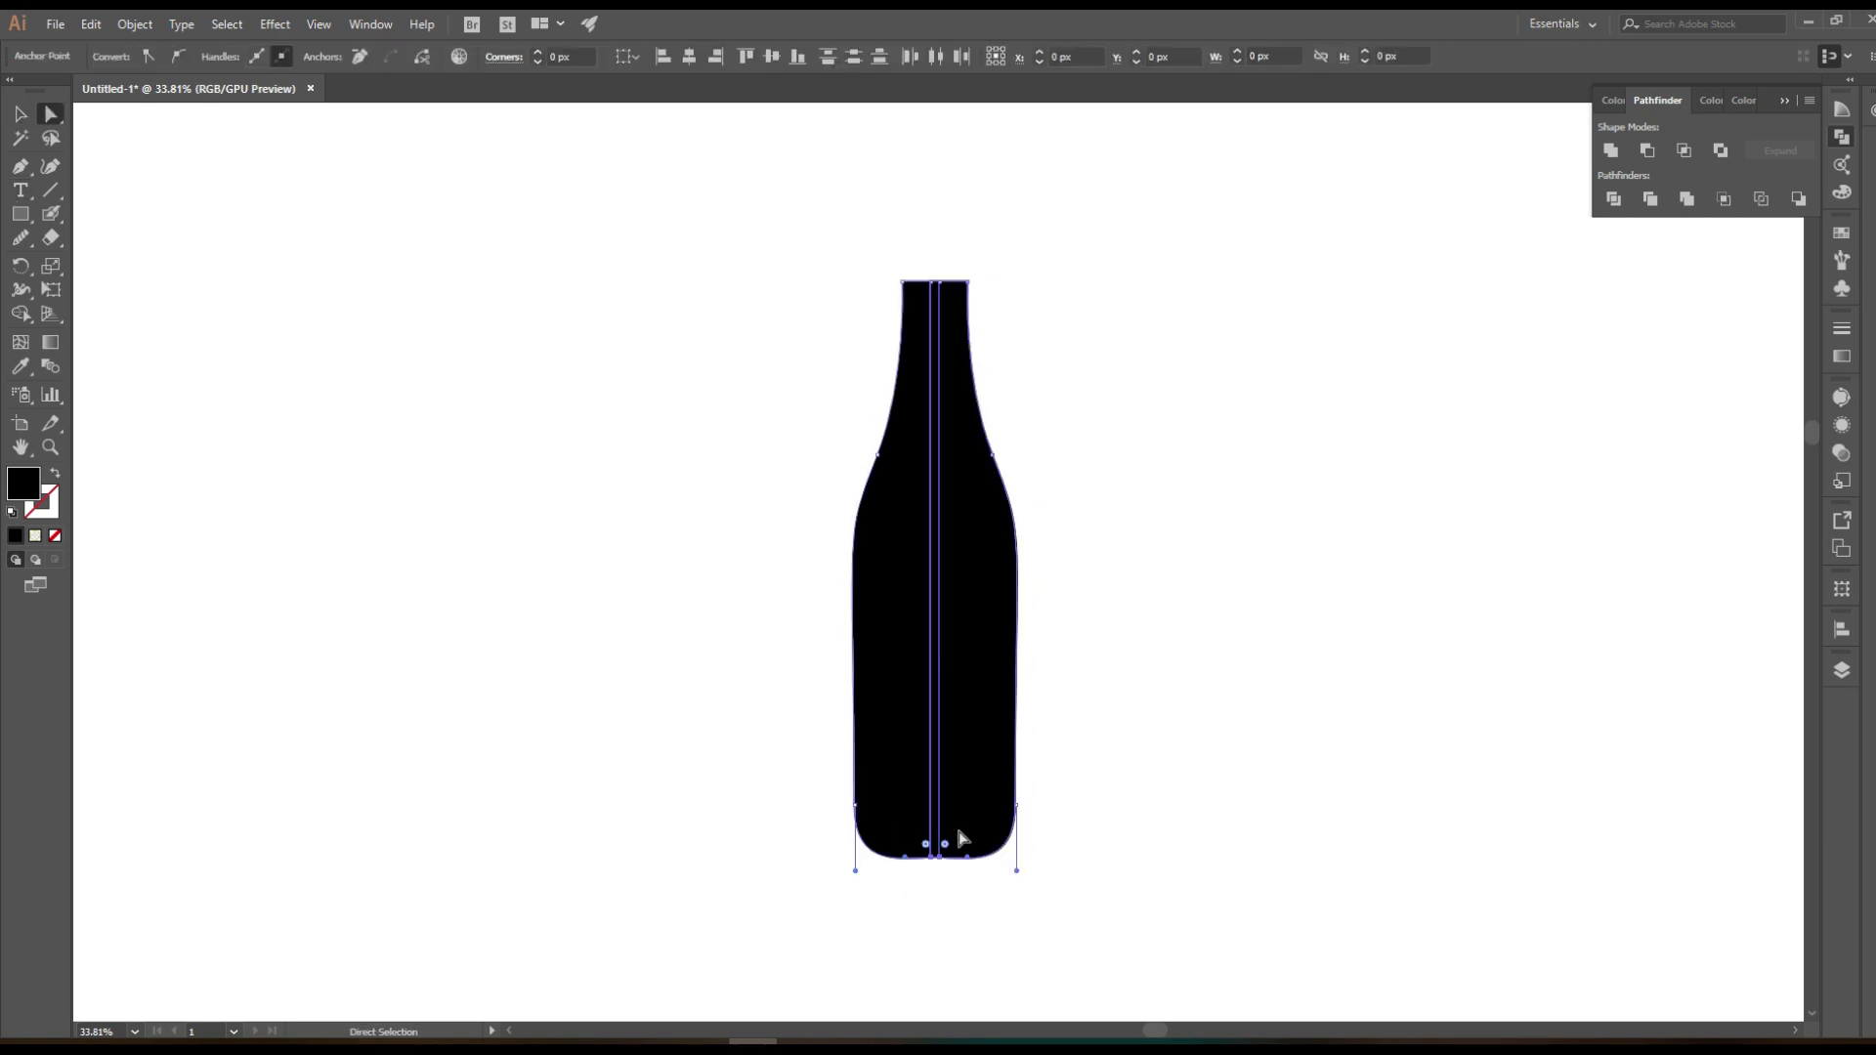
{"action": "left_click", "coordinate": [1123, 842]}
{"action": "left_click_drag", "start_coordinate": [997, 436], "coordinate": [850, 284]}
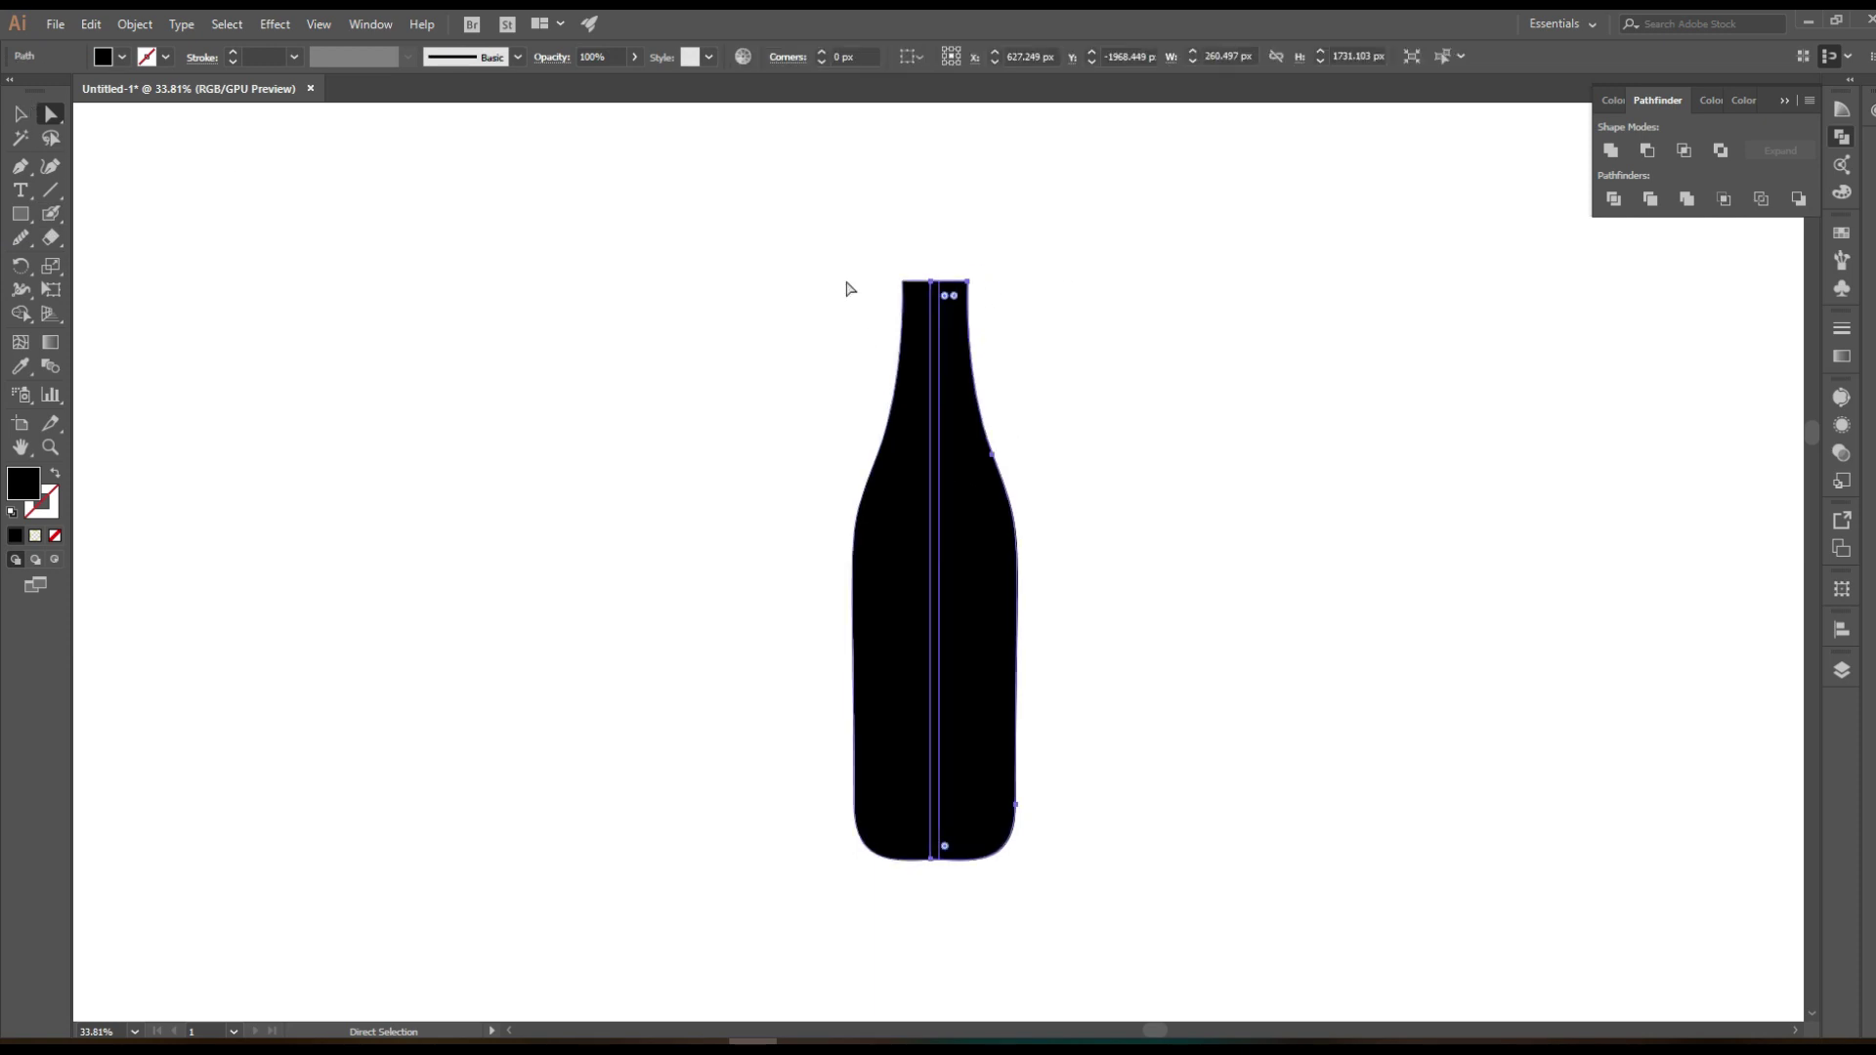
{"action": "key", "text": "v"}
{"action": "key", "text": "ctrl+g"}
{"action": "left_click_drag", "start_coordinate": [1017, 278], "coordinate": [1028, 305]}
{"action": "left_click", "coordinate": [1076, 297]}
Raise the bottle's bottom centre anchor slightly
{"action": "key", "text": "a"}
{"action": "left_click_drag", "start_coordinate": [780, 465], "coordinate": [1035, 692]}
{"action": "mouse_move", "coordinate": [774, 504]}
{"action": "left_mouse_down"}
{"action": "mouse_move", "coordinate": [1088, 772]}
{"action": "mouse_move", "coordinate": [1047, 712]}
{"action": "left_mouse_up"}
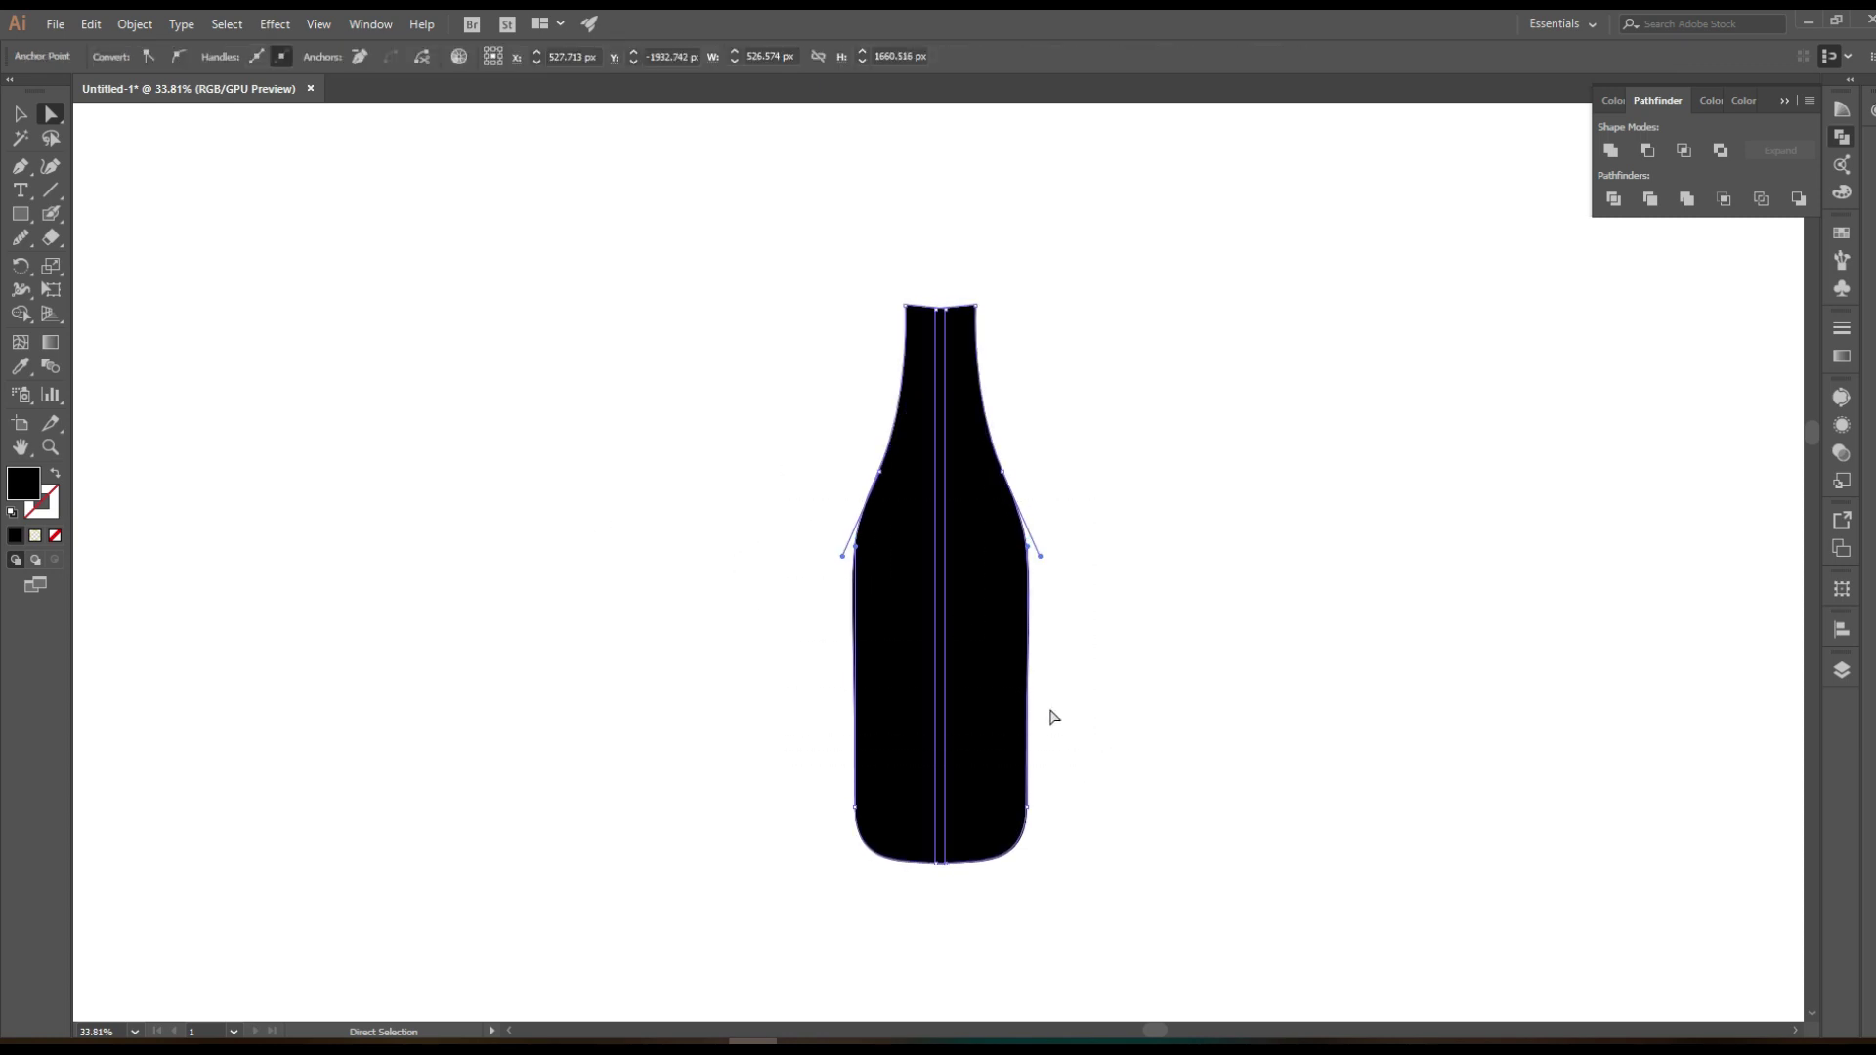
{"action": "left_click_drag", "start_coordinate": [796, 984], "coordinate": [987, 860]}
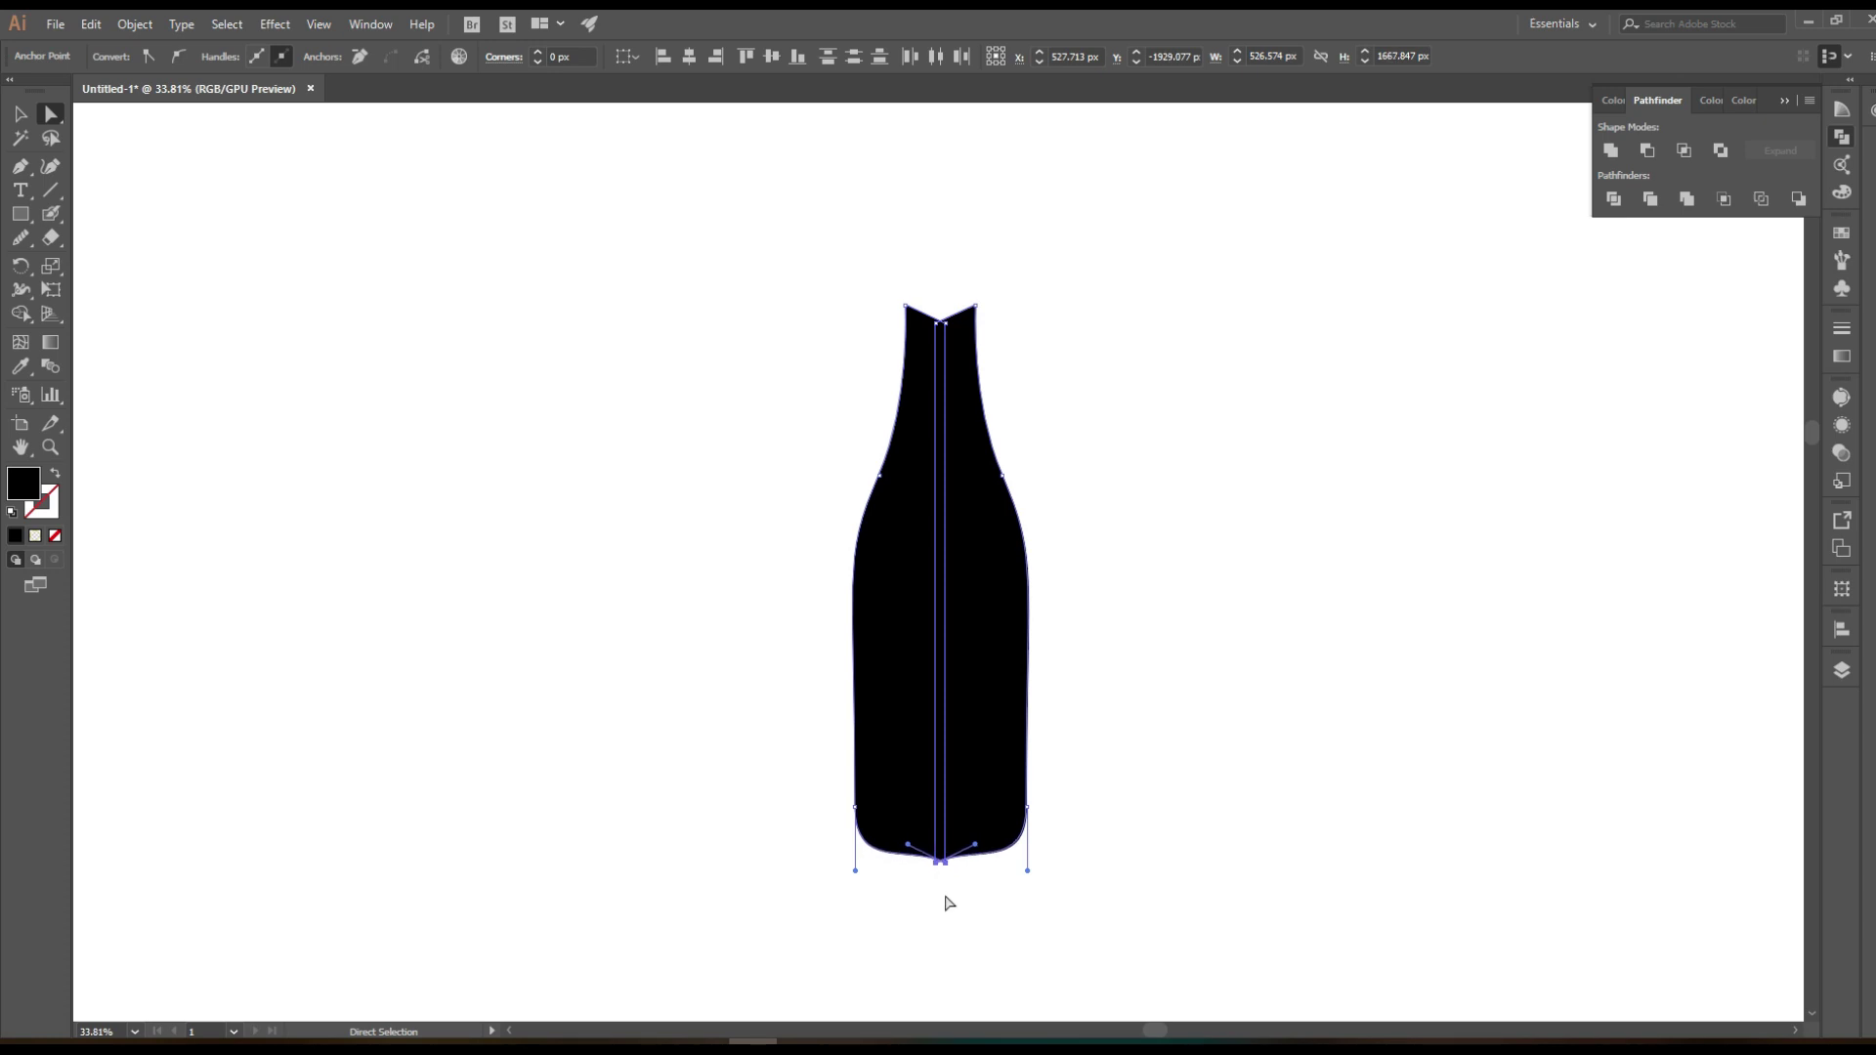
{"action": "left_click", "coordinate": [946, 897]}
Nudge the notch anchors at the bottle's neck up to flatten the top
{"action": "left_click", "coordinate": [19, 114]}
{"action": "left_click", "coordinate": [1016, 762]}
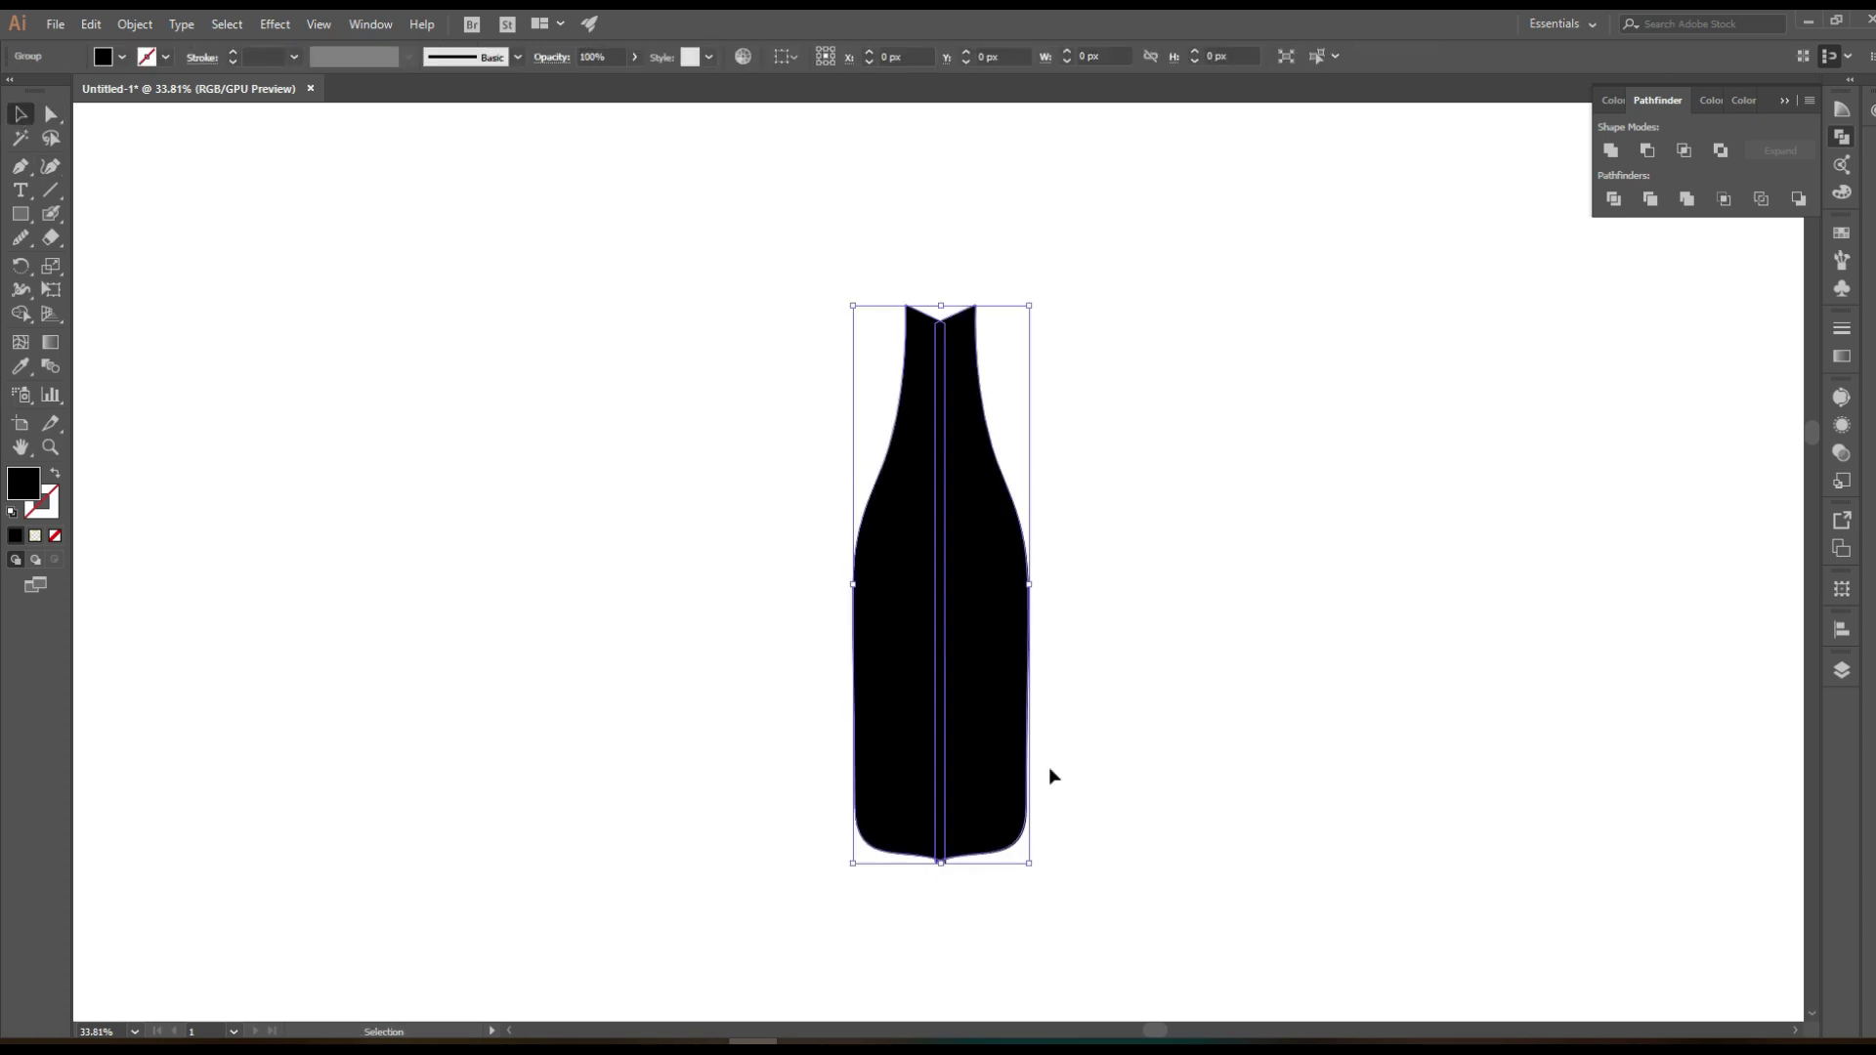
{"action": "key", "text": "a"}
{"action": "left_click_drag", "start_coordinate": [850, 294], "coordinate": [972, 356]}
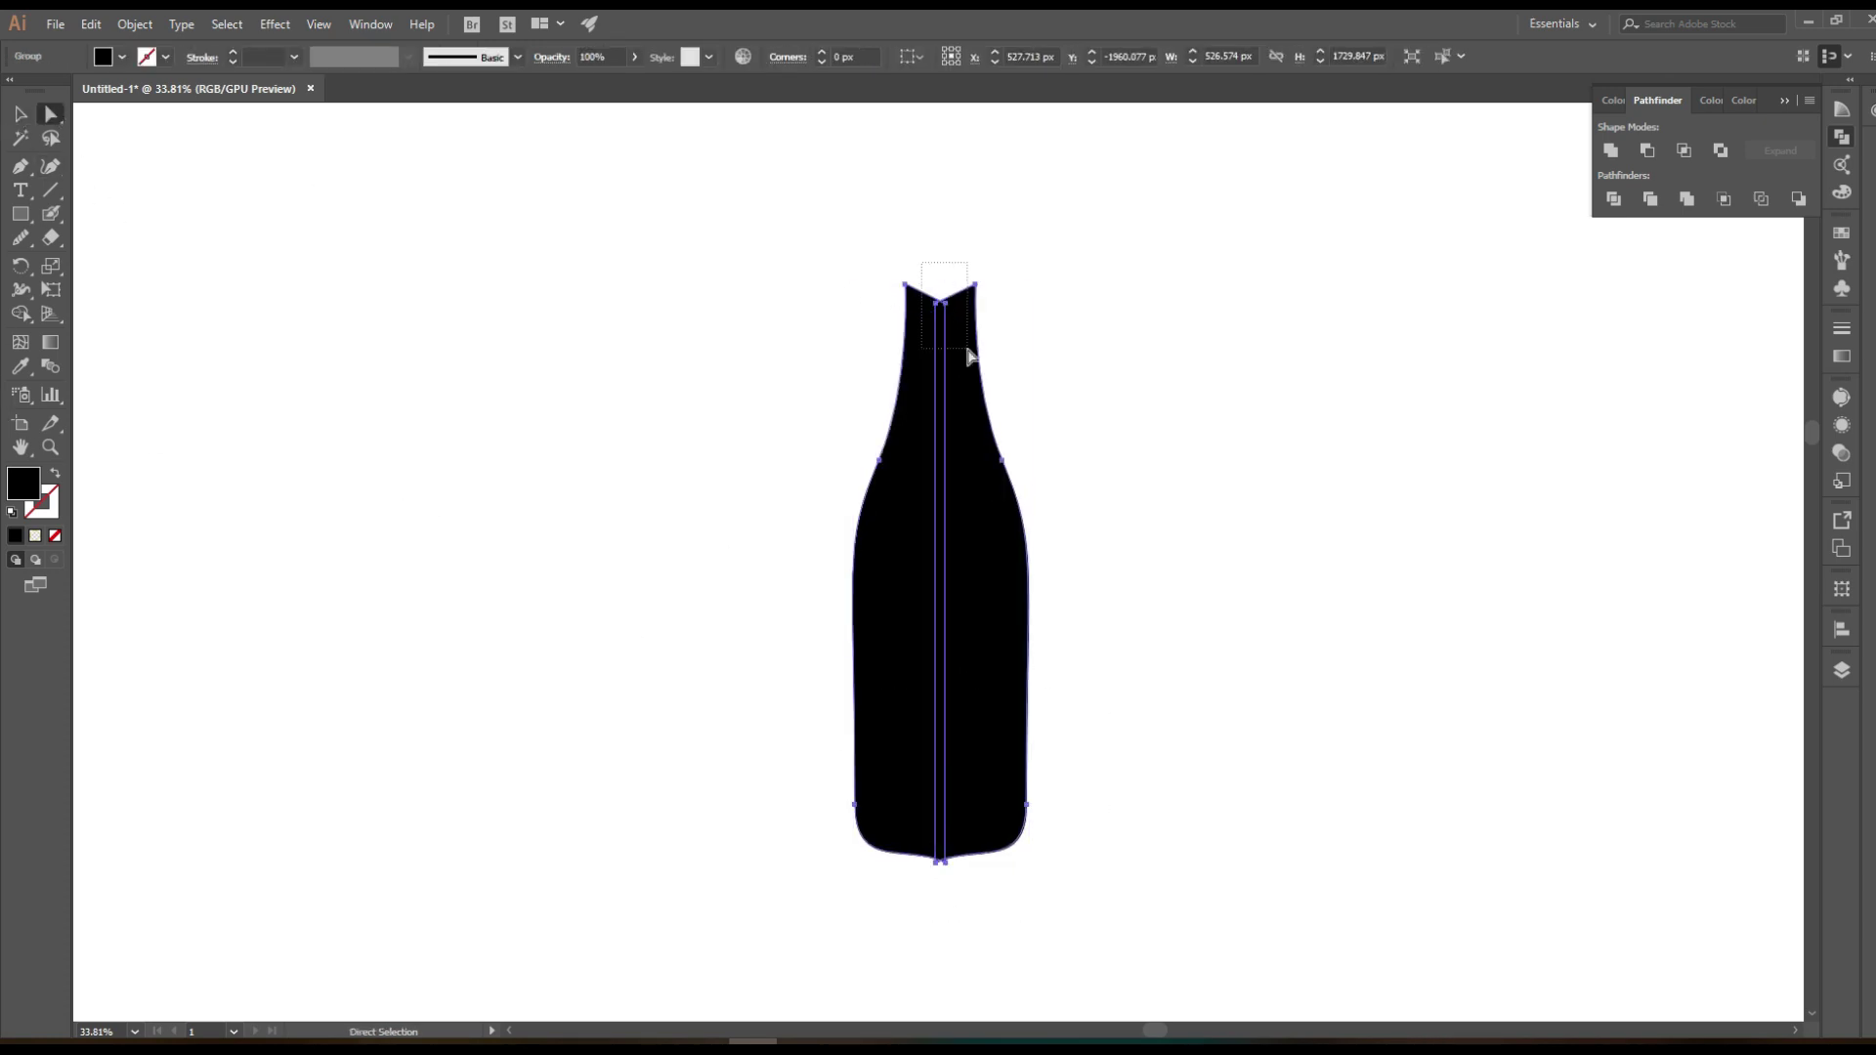
{"action": "key", "text": "shift+Up"}
{"action": "key", "text": "shift+Up"}
{"action": "key", "text": "shift+Up"}
{"action": "key", "text": "shift+Up"}
{"action": "key", "text": "shift+Up"}
{"action": "left_click", "coordinate": [586, 528]}
Erase the notch at the bottle's bottom centre and move the bottle up
{"action": "key", "text": "v"}
{"action": "left_click_drag", "start_coordinate": [759, 486], "coordinate": [1089, 754]}
{"action": "key", "text": "shift+e"}
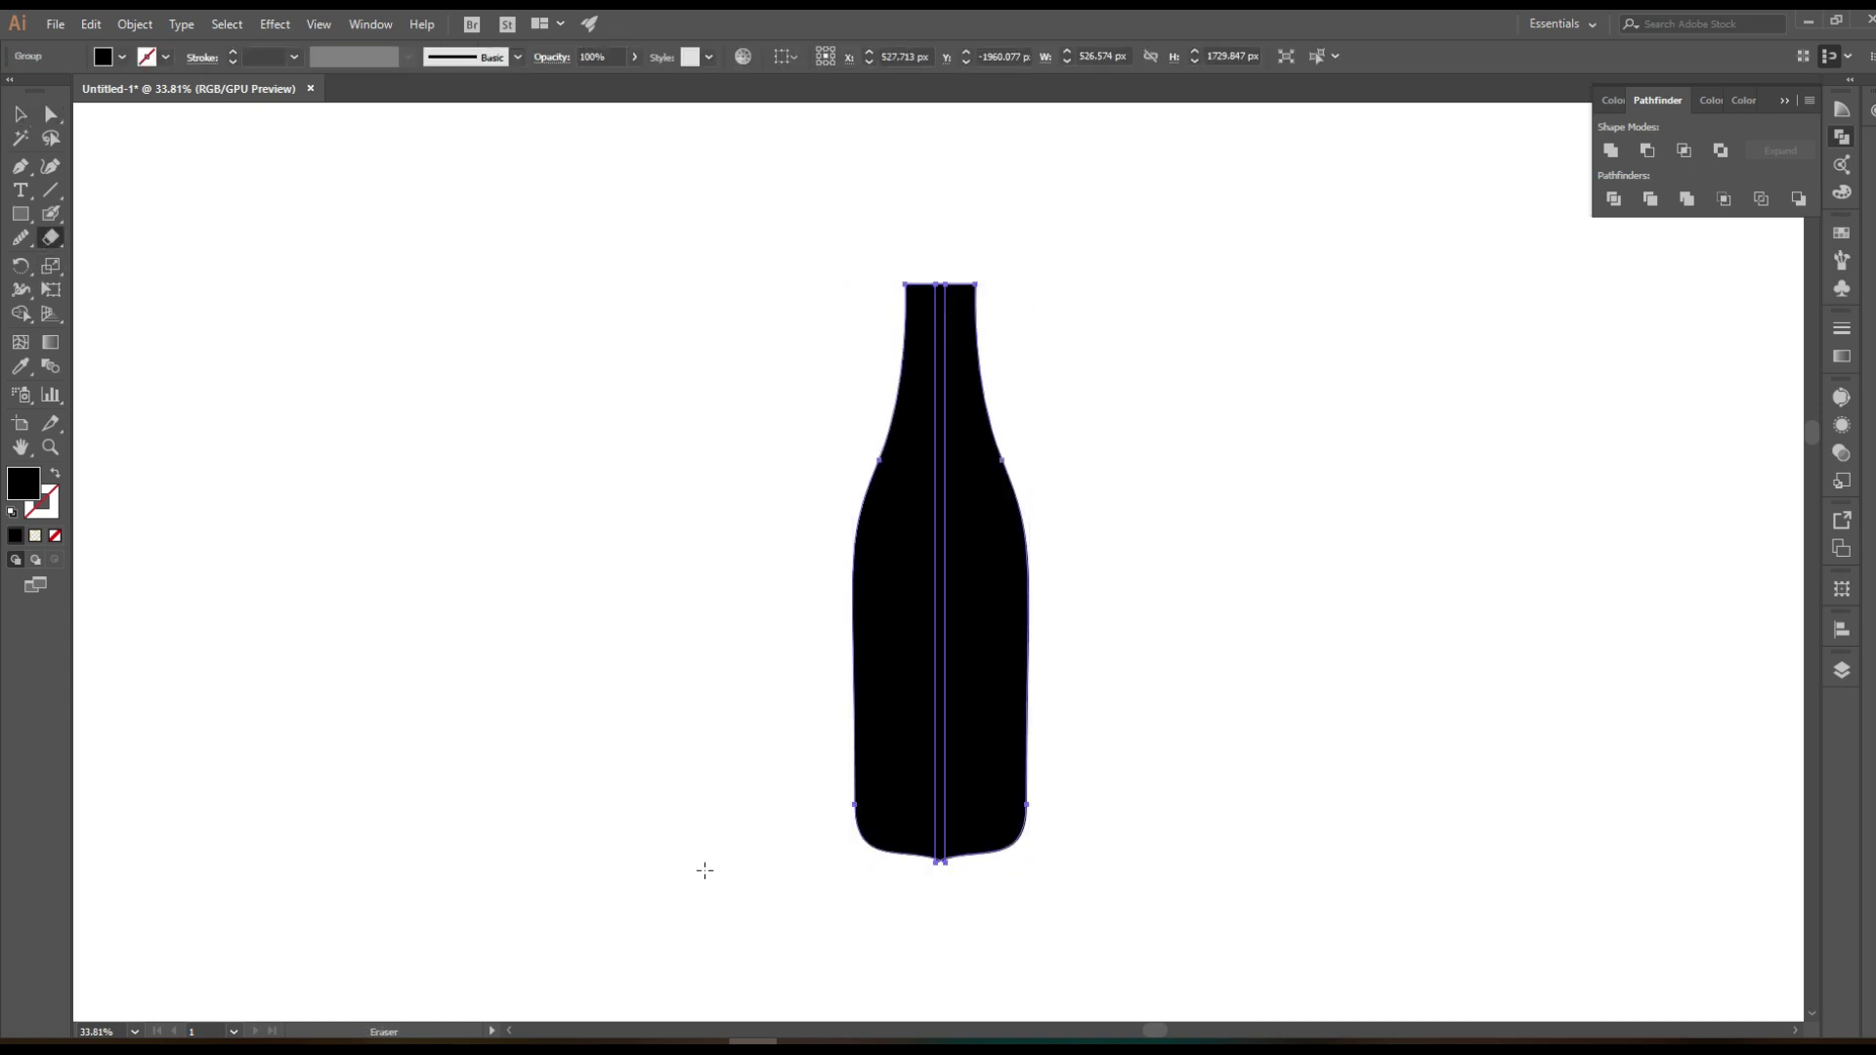
{"action": "left_click_drag", "start_coordinate": [814, 871], "coordinate": [1002, 865]}
{"action": "left_click", "coordinate": [20, 113]}
{"action": "left_click", "coordinate": [746, 703]}
{"action": "scroll", "coordinate": [746, 704], "scroll_direction": "down", "scroll_amount": 2}
{"action": "scroll", "coordinate": [900, 737], "scroll_direction": "up", "scroll_amount": 1}
{"action": "left_click_drag", "start_coordinate": [900, 737], "coordinate": [905, 577]}
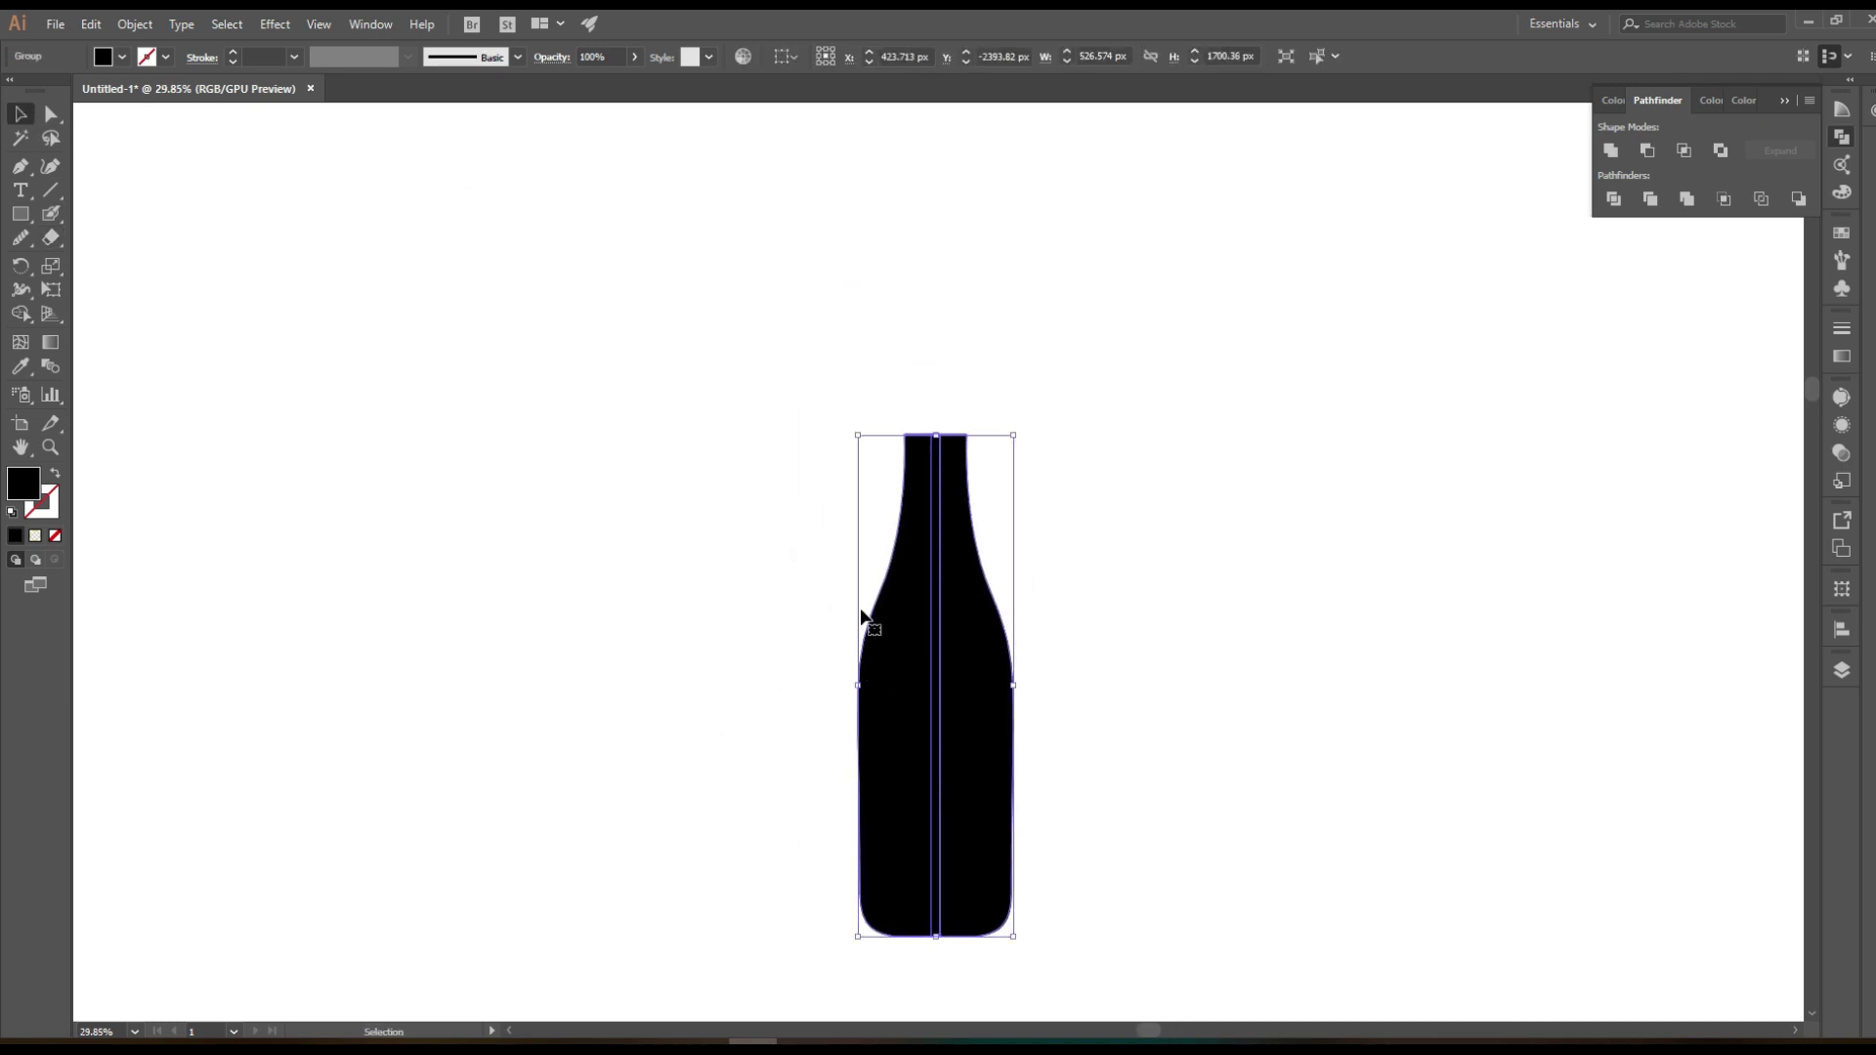
Set the bottle group's opacity to 38% and switch to the Blob Brush tool
{"action": "left_click", "coordinate": [634, 56]}
{"action": "left_click_drag", "start_coordinate": [640, 80], "coordinate": [586, 80]}
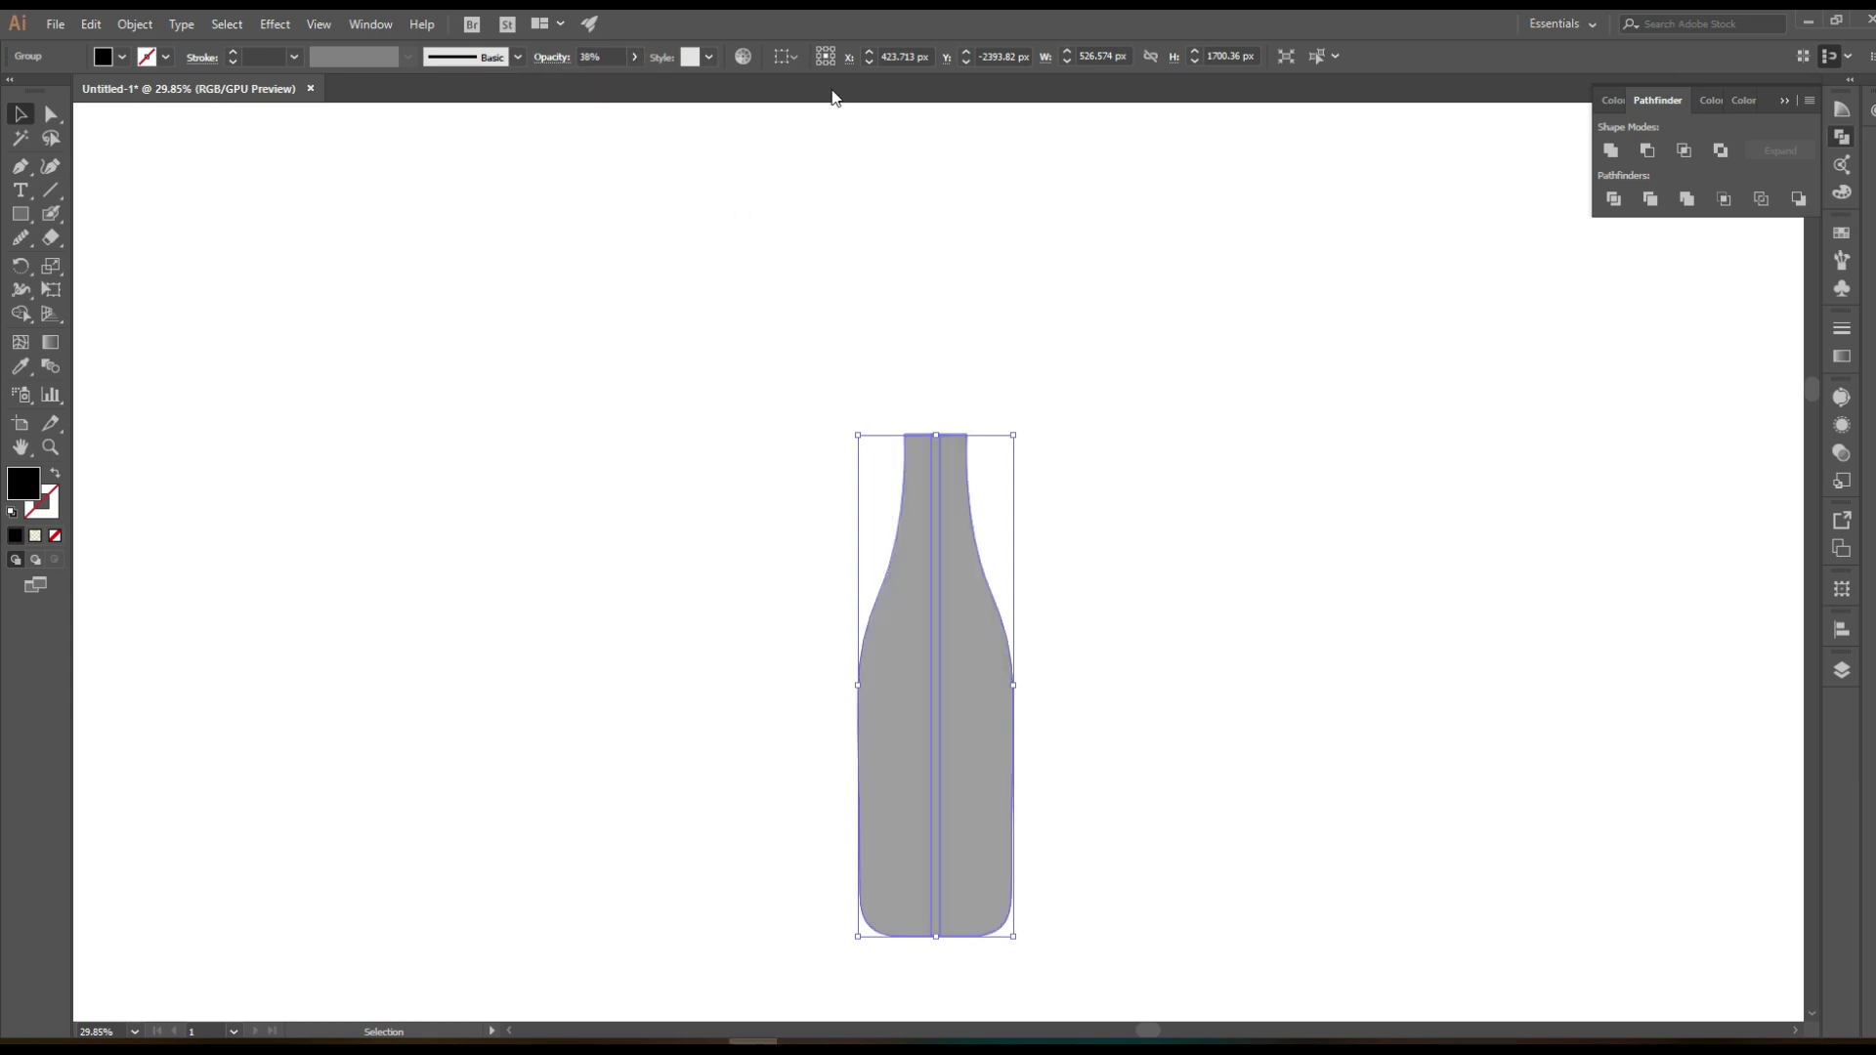
{"action": "left_click", "coordinate": [1038, 550]}
{"action": "scroll", "coordinate": [994, 669], "scroll_direction": "up", "scroll_amount": 1}
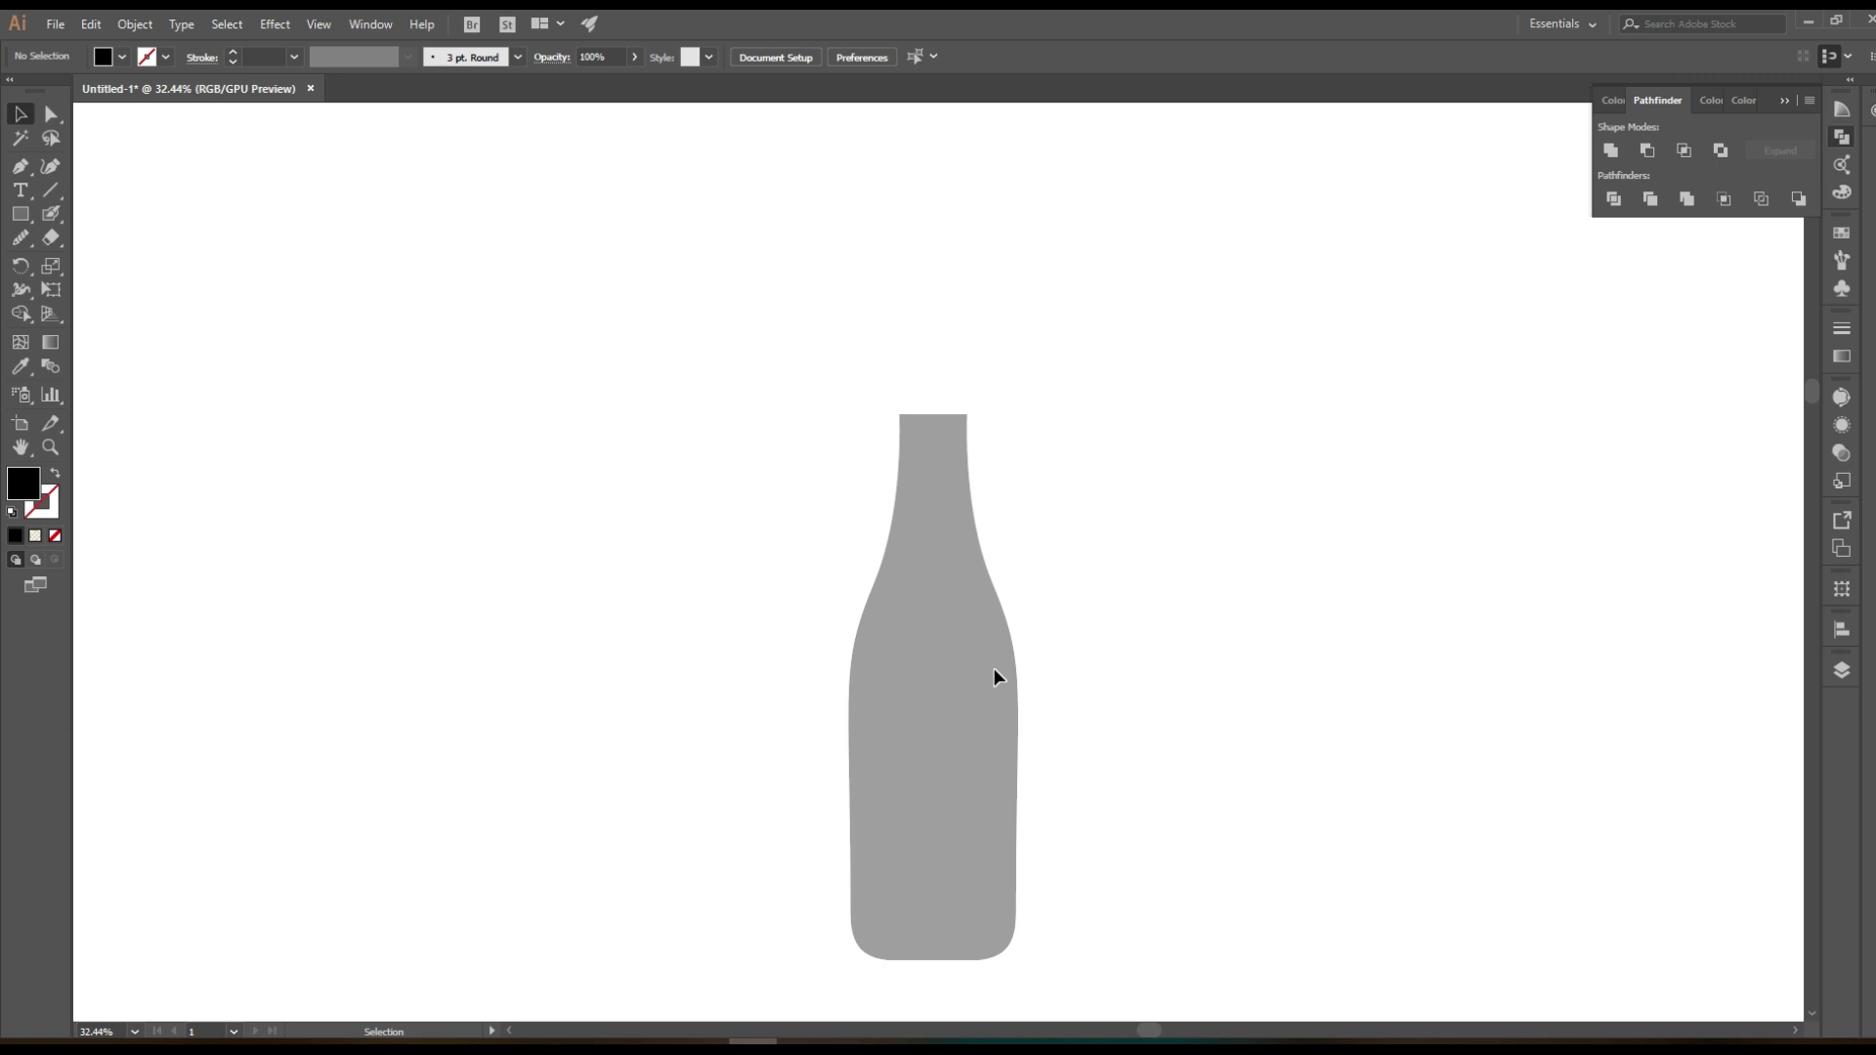
{"action": "left_click", "coordinate": [55, 238]}
{"action": "left_click", "coordinate": [51, 217]}
Set the Blob Brush size to 1 pt and swap the fill and stroke colours
{"action": "double_click", "coordinate": [49, 214]}
{"action": "left_click", "coordinate": [459, 461]}
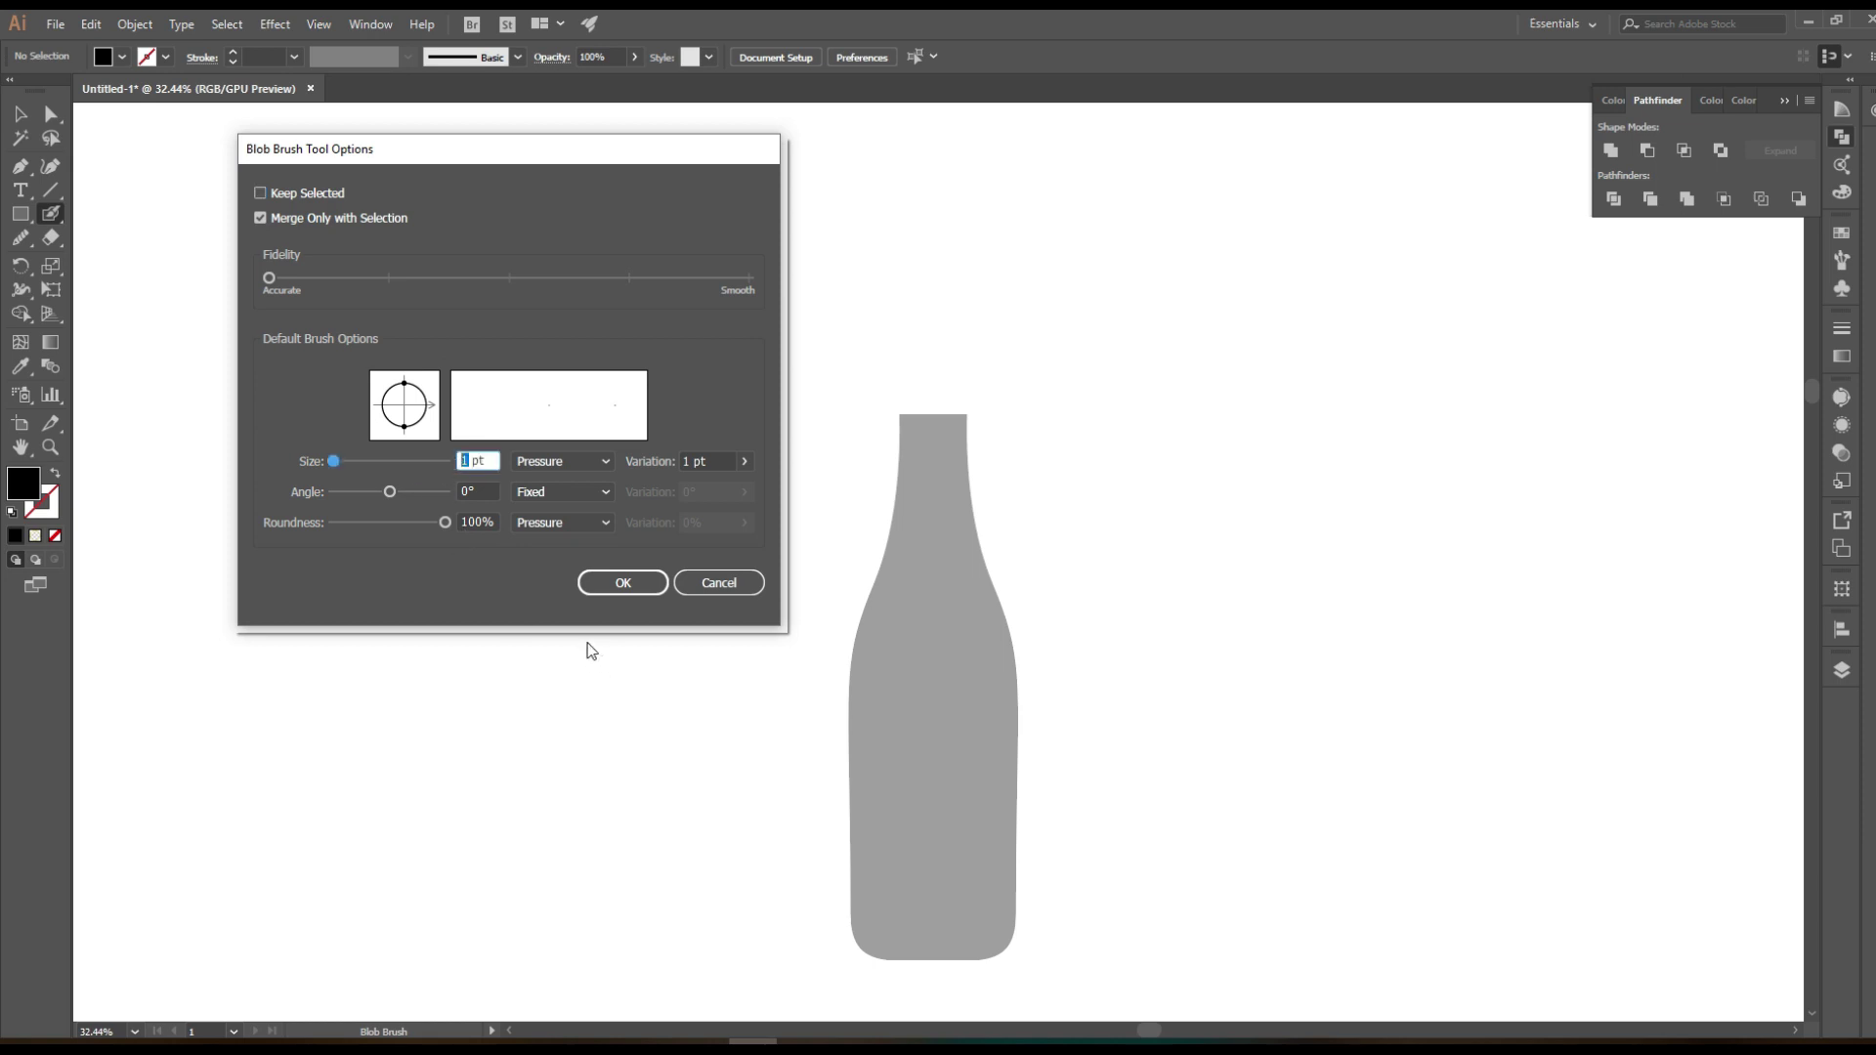
{"action": "left_click", "coordinate": [744, 461]}
{"action": "left_click", "coordinate": [623, 584]}
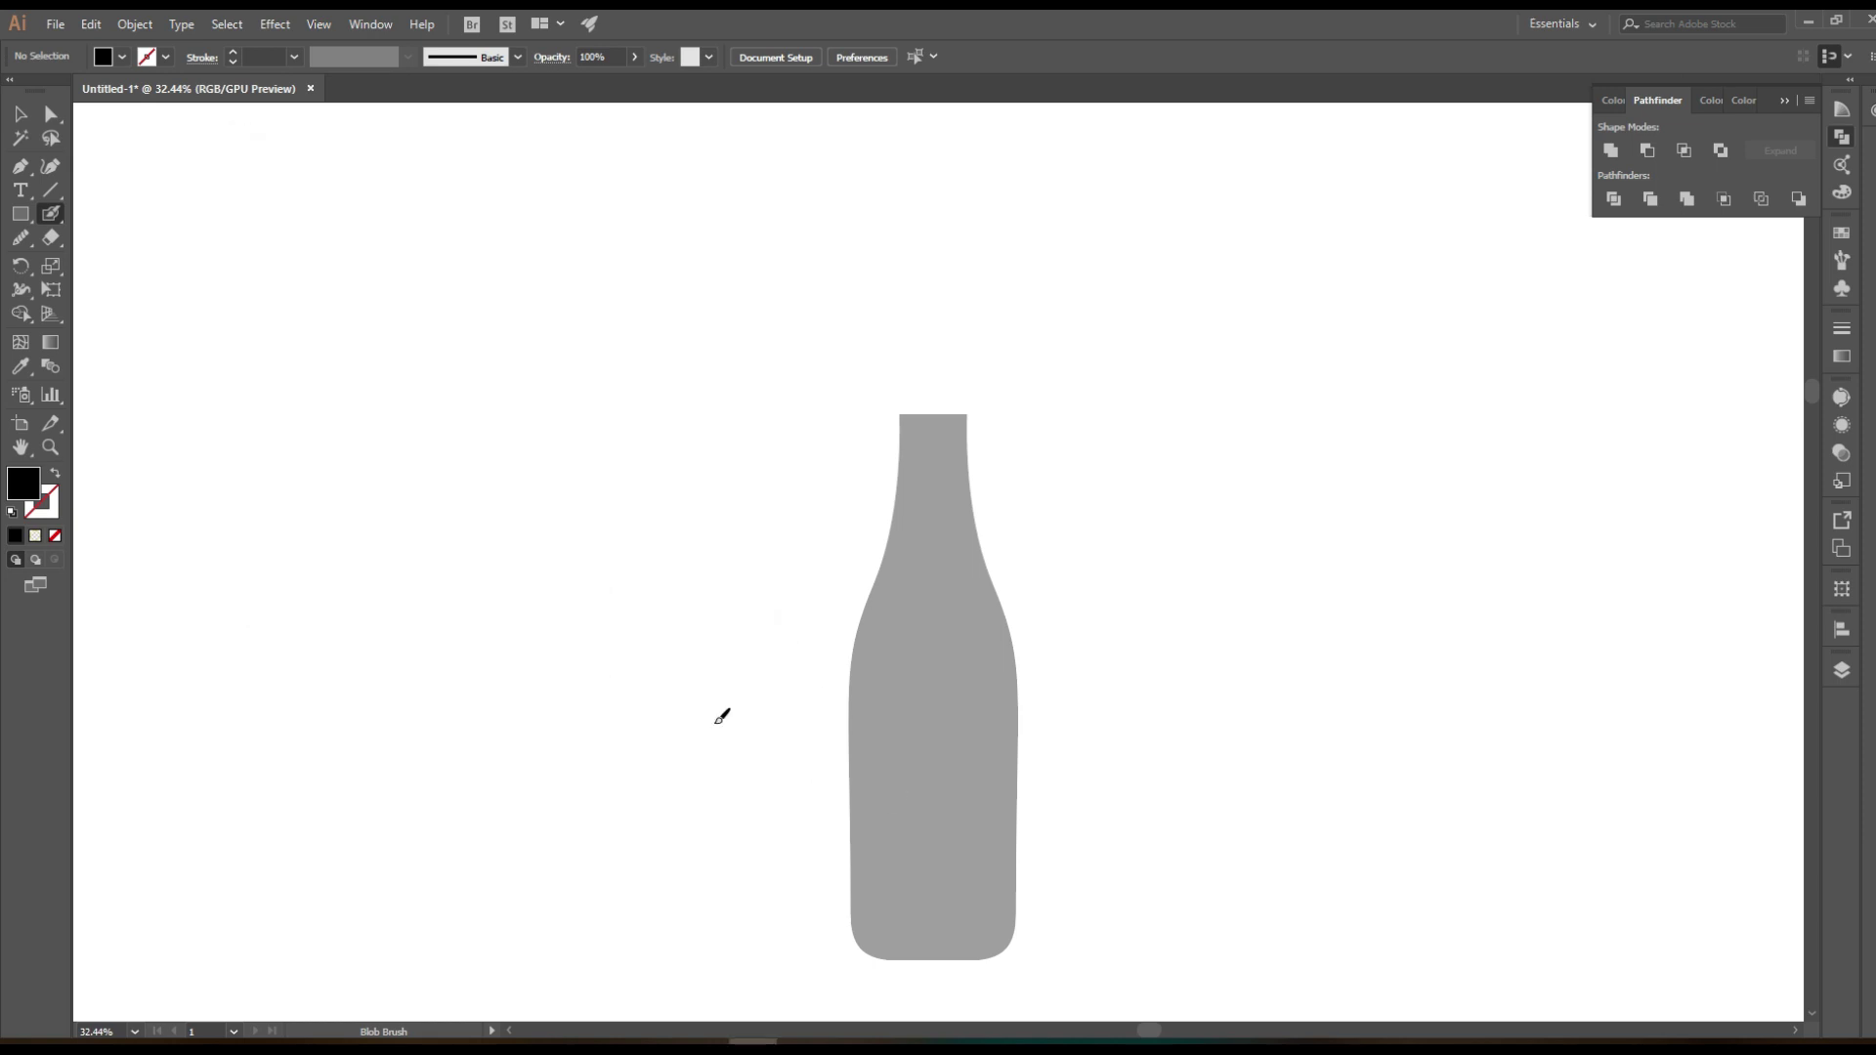
{"action": "scroll", "coordinate": [802, 684], "scroll_direction": "down", "scroll_amount": 1}
{"action": "key", "text": "shift+x"}
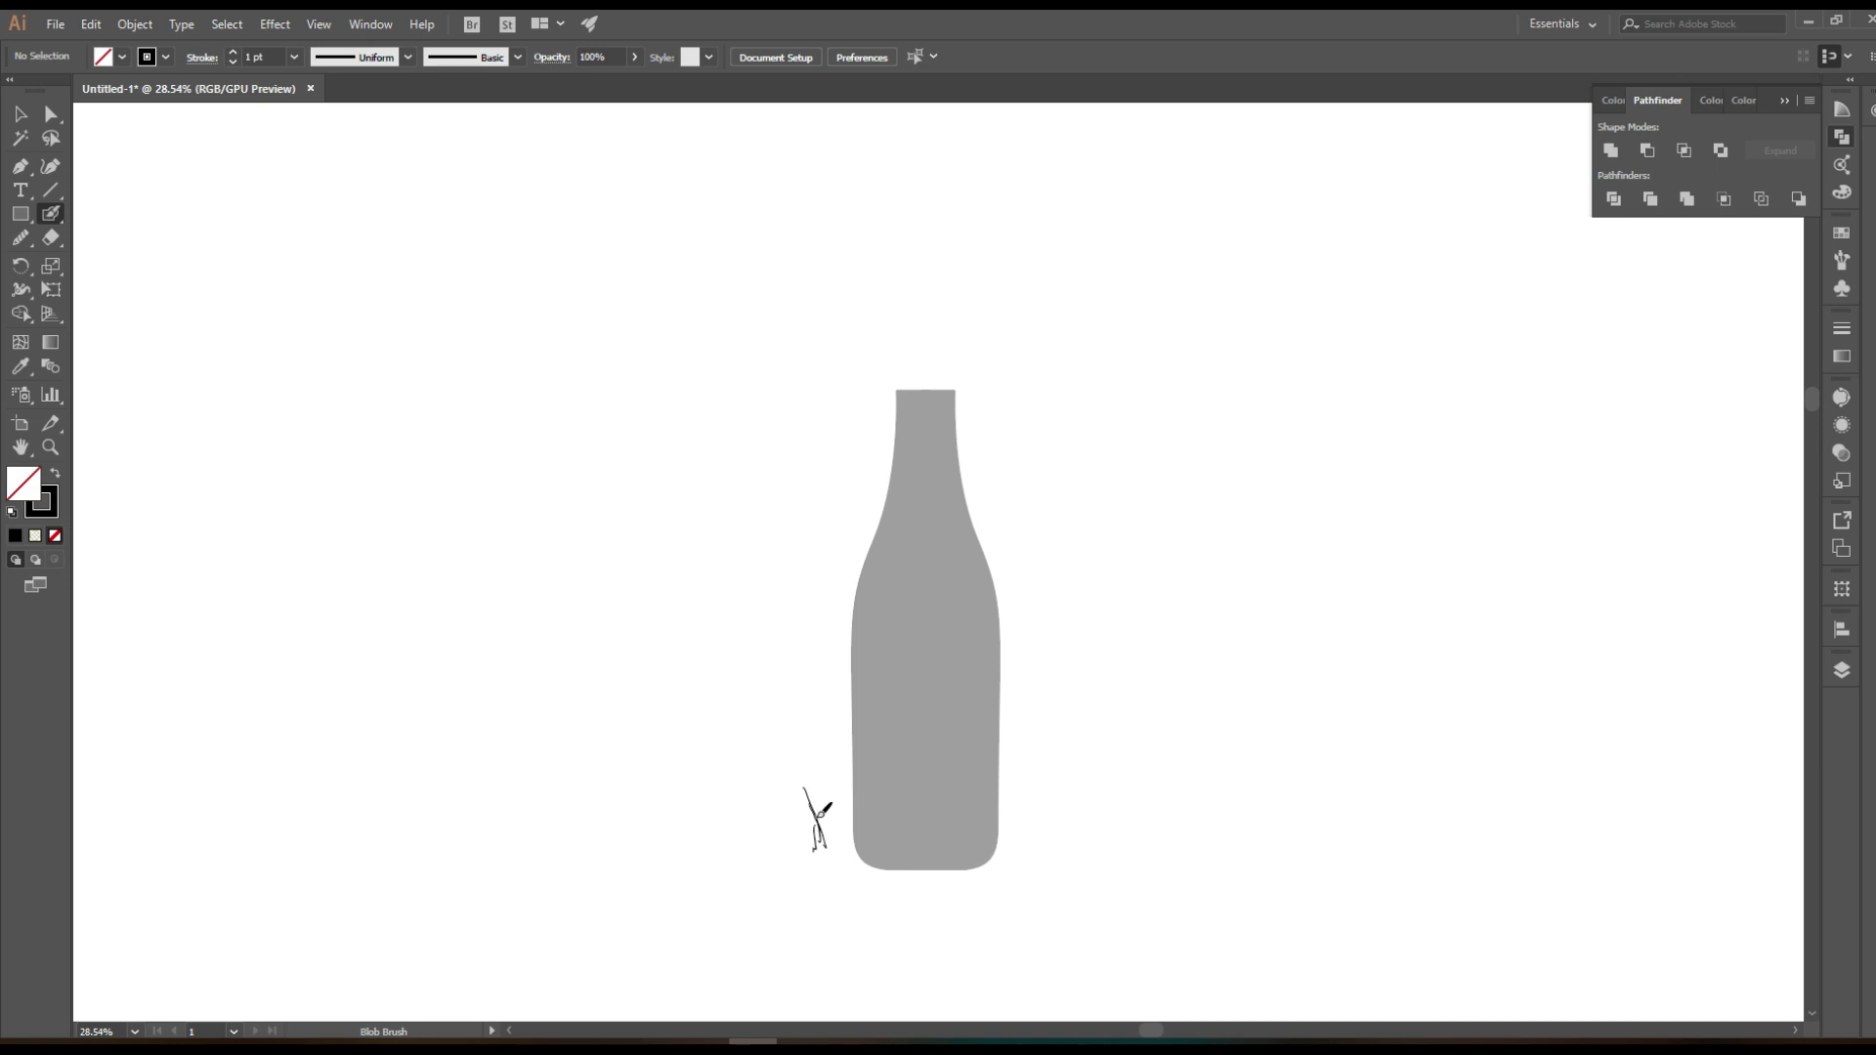
Paint thin trunk, branch and curved tree-top strokes along the bottle's left side
{"action": "left_click_drag", "start_coordinate": [814, 711], "coordinate": [817, 641]}
{"action": "mouse_move", "coordinate": [816, 630]}
{"action": "left_mouse_down"}
{"action": "mouse_move", "coordinate": [816, 489]}
{"action": "mouse_move", "coordinate": [821, 529]}
{"action": "left_mouse_up"}
{"action": "left_click_drag", "start_coordinate": [828, 499], "coordinate": [808, 381]}
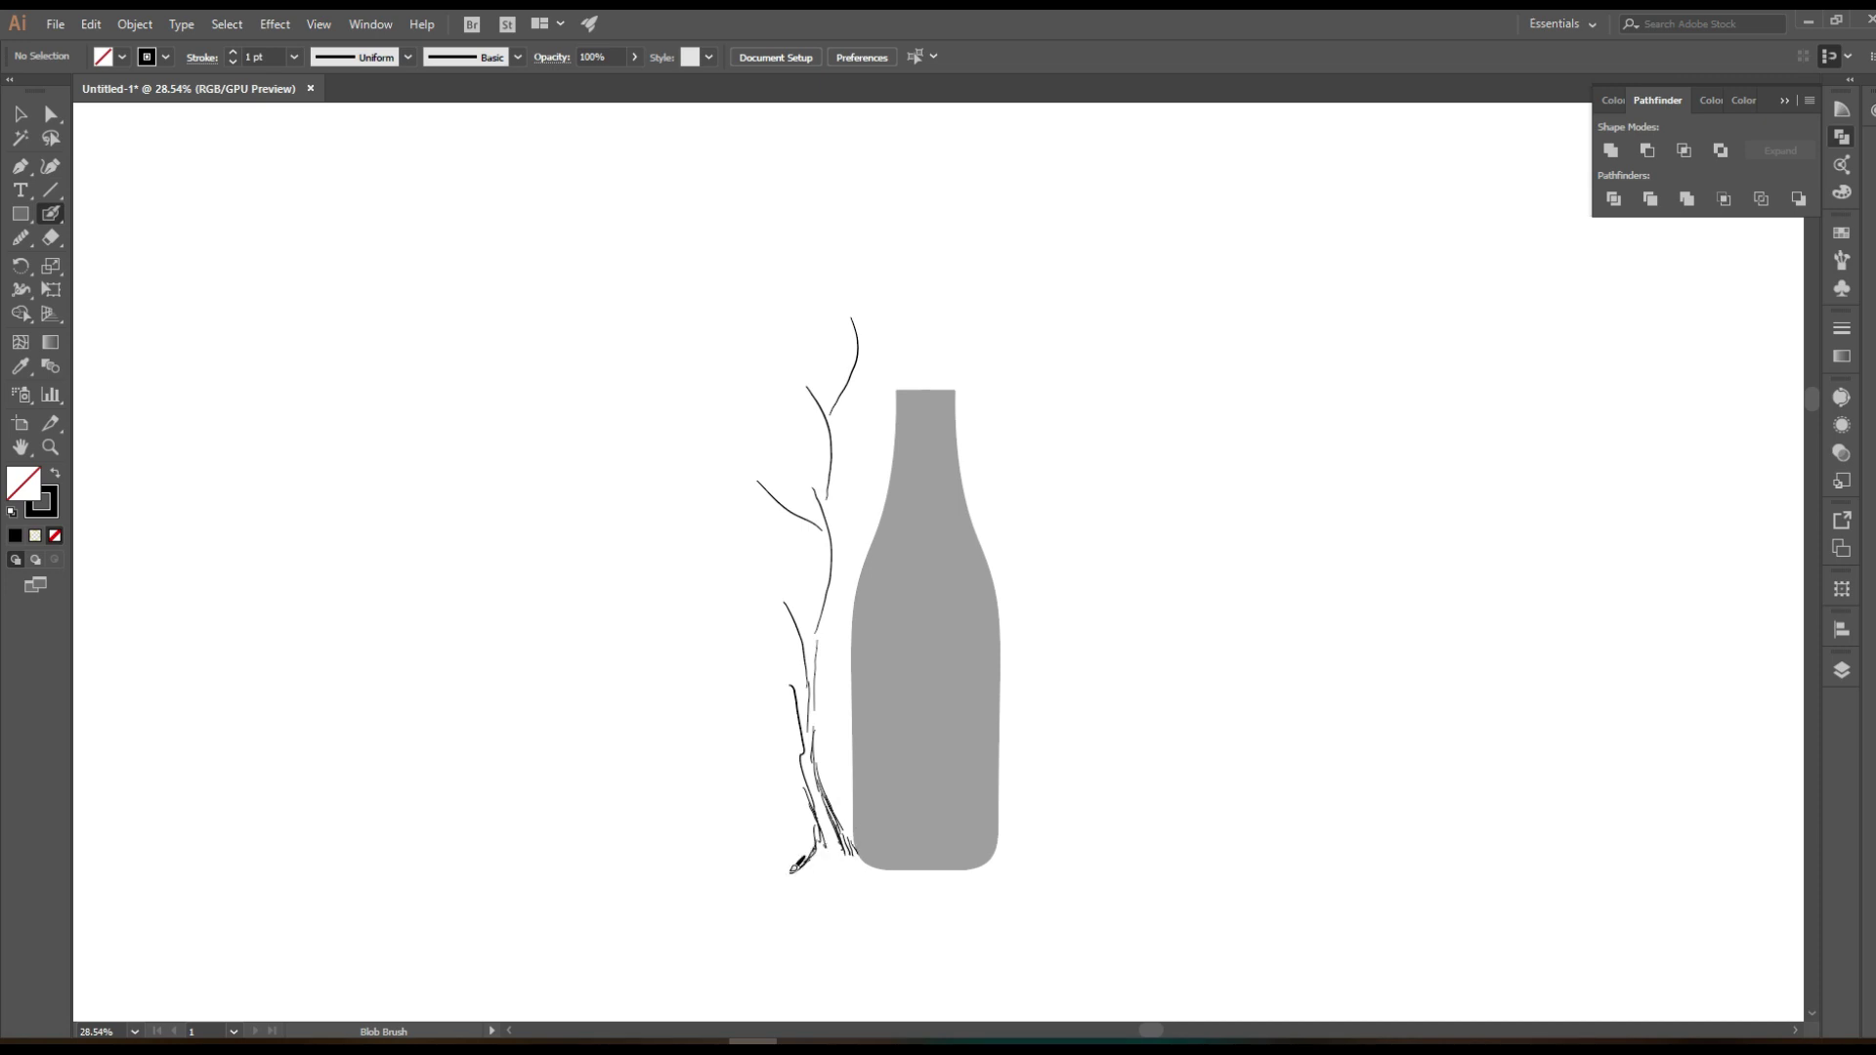
{"action": "left_click_drag", "start_coordinate": [830, 853], "coordinate": [867, 831]}
{"action": "left_click_drag", "start_coordinate": [828, 666], "coordinate": [839, 825]}
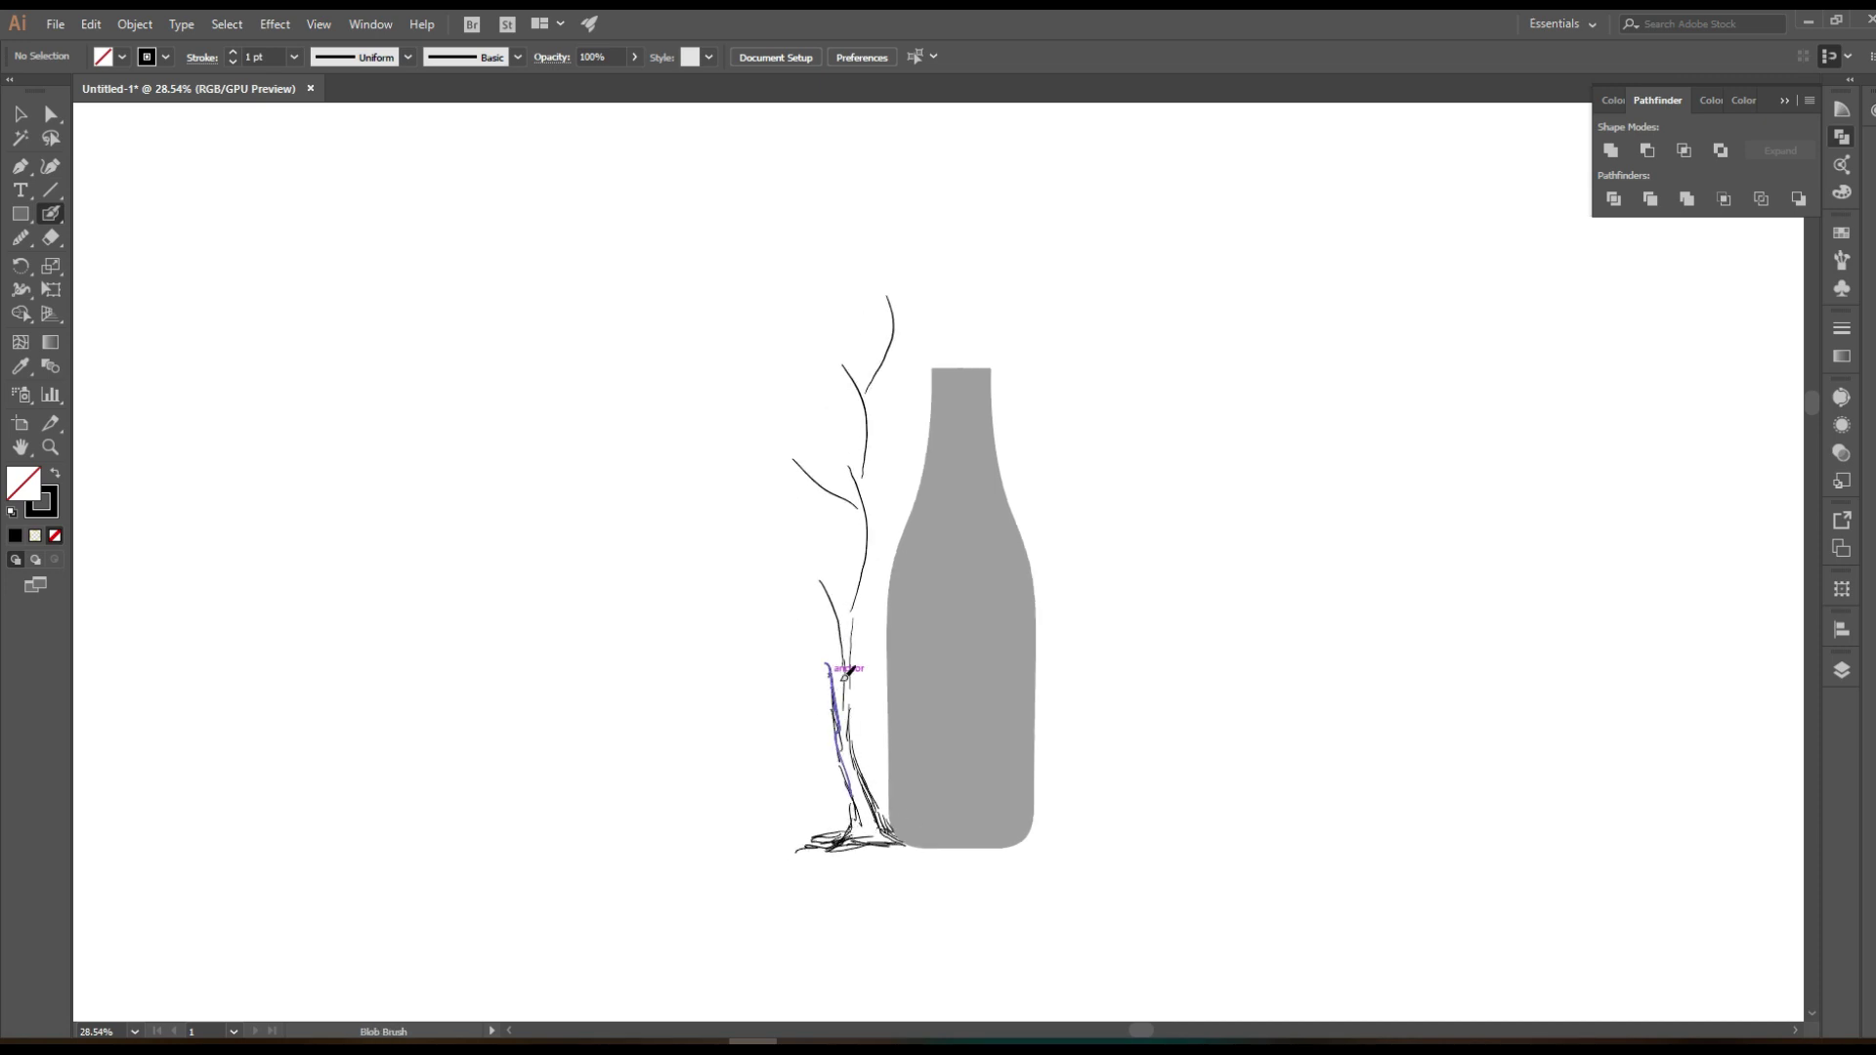
{"action": "scroll", "coordinate": [848, 687], "scroll_direction": "up", "scroll_amount": 1}
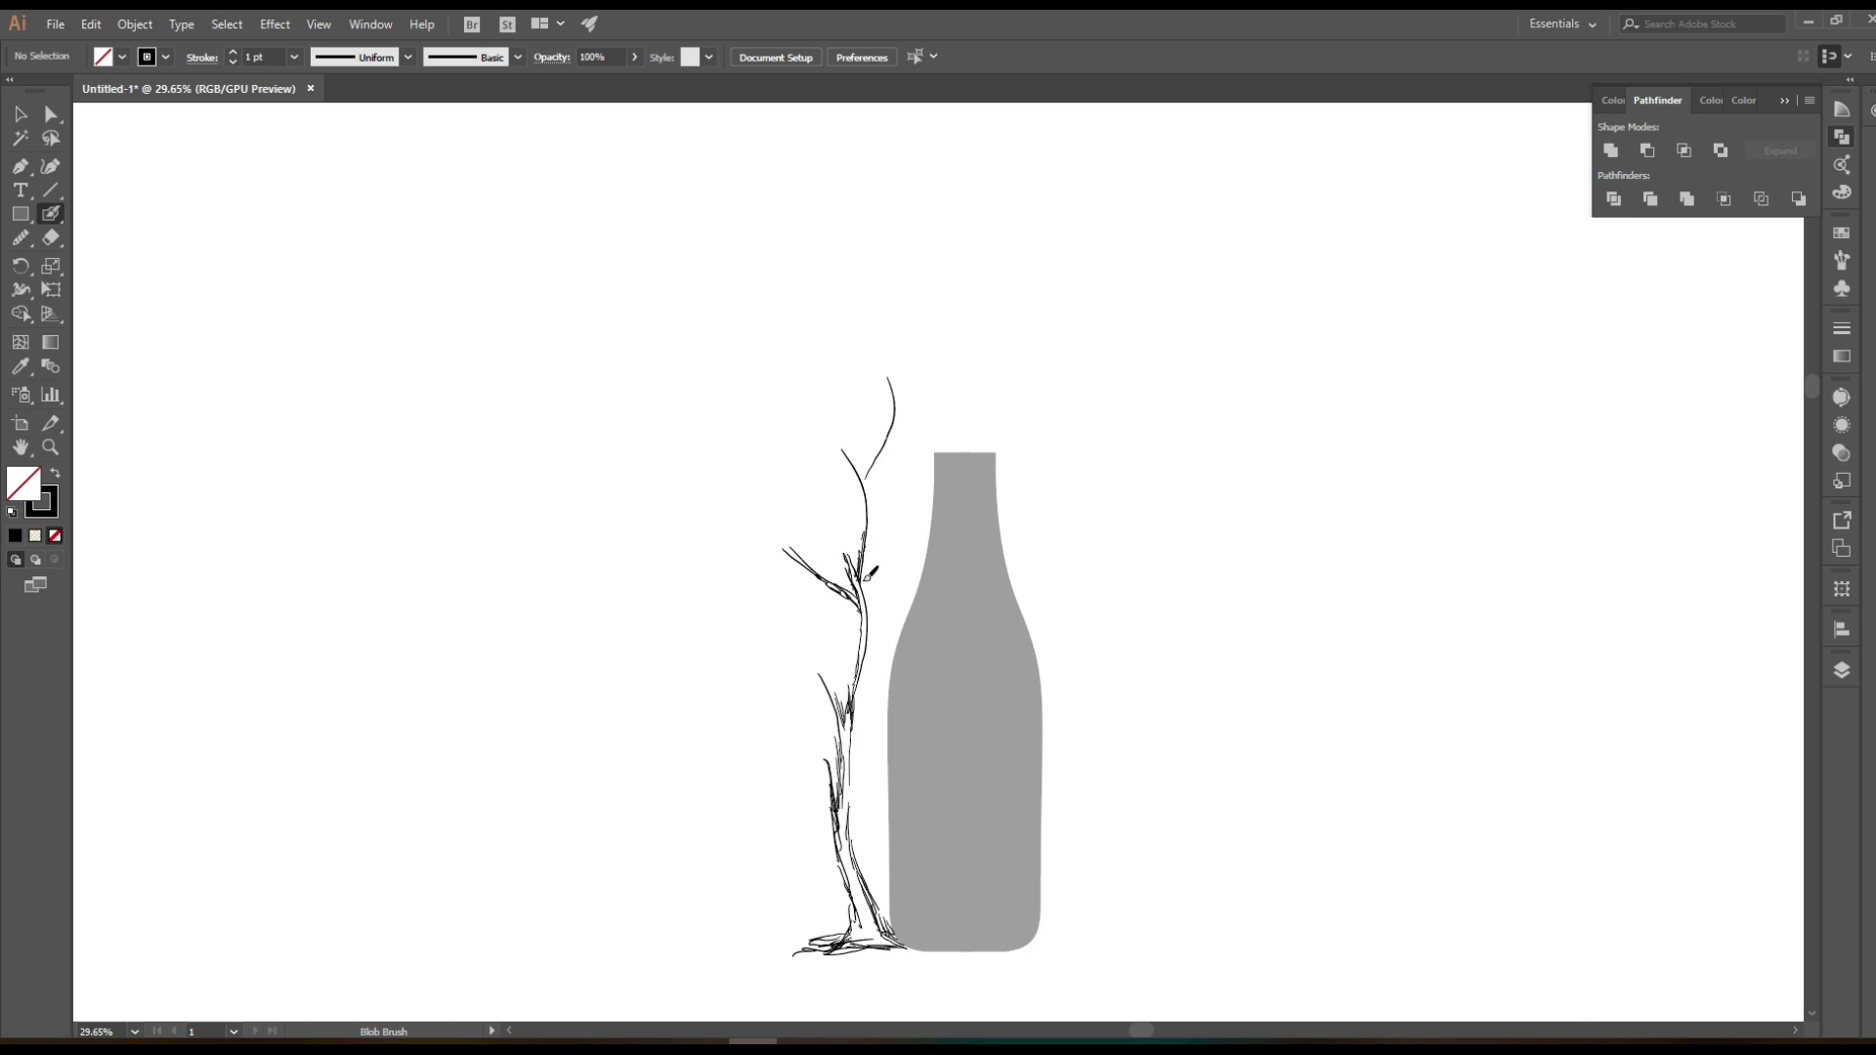
{"action": "scroll", "coordinate": [884, 610], "scroll_direction": "down", "scroll_amount": 1}
{"action": "scroll", "coordinate": [884, 610], "scroll_direction": "down", "scroll_amount": 1}
Scale the tree sketch and bottle down together and zoom in on them
{"action": "left_click", "coordinate": [909, 635], "text": "ctrl"}
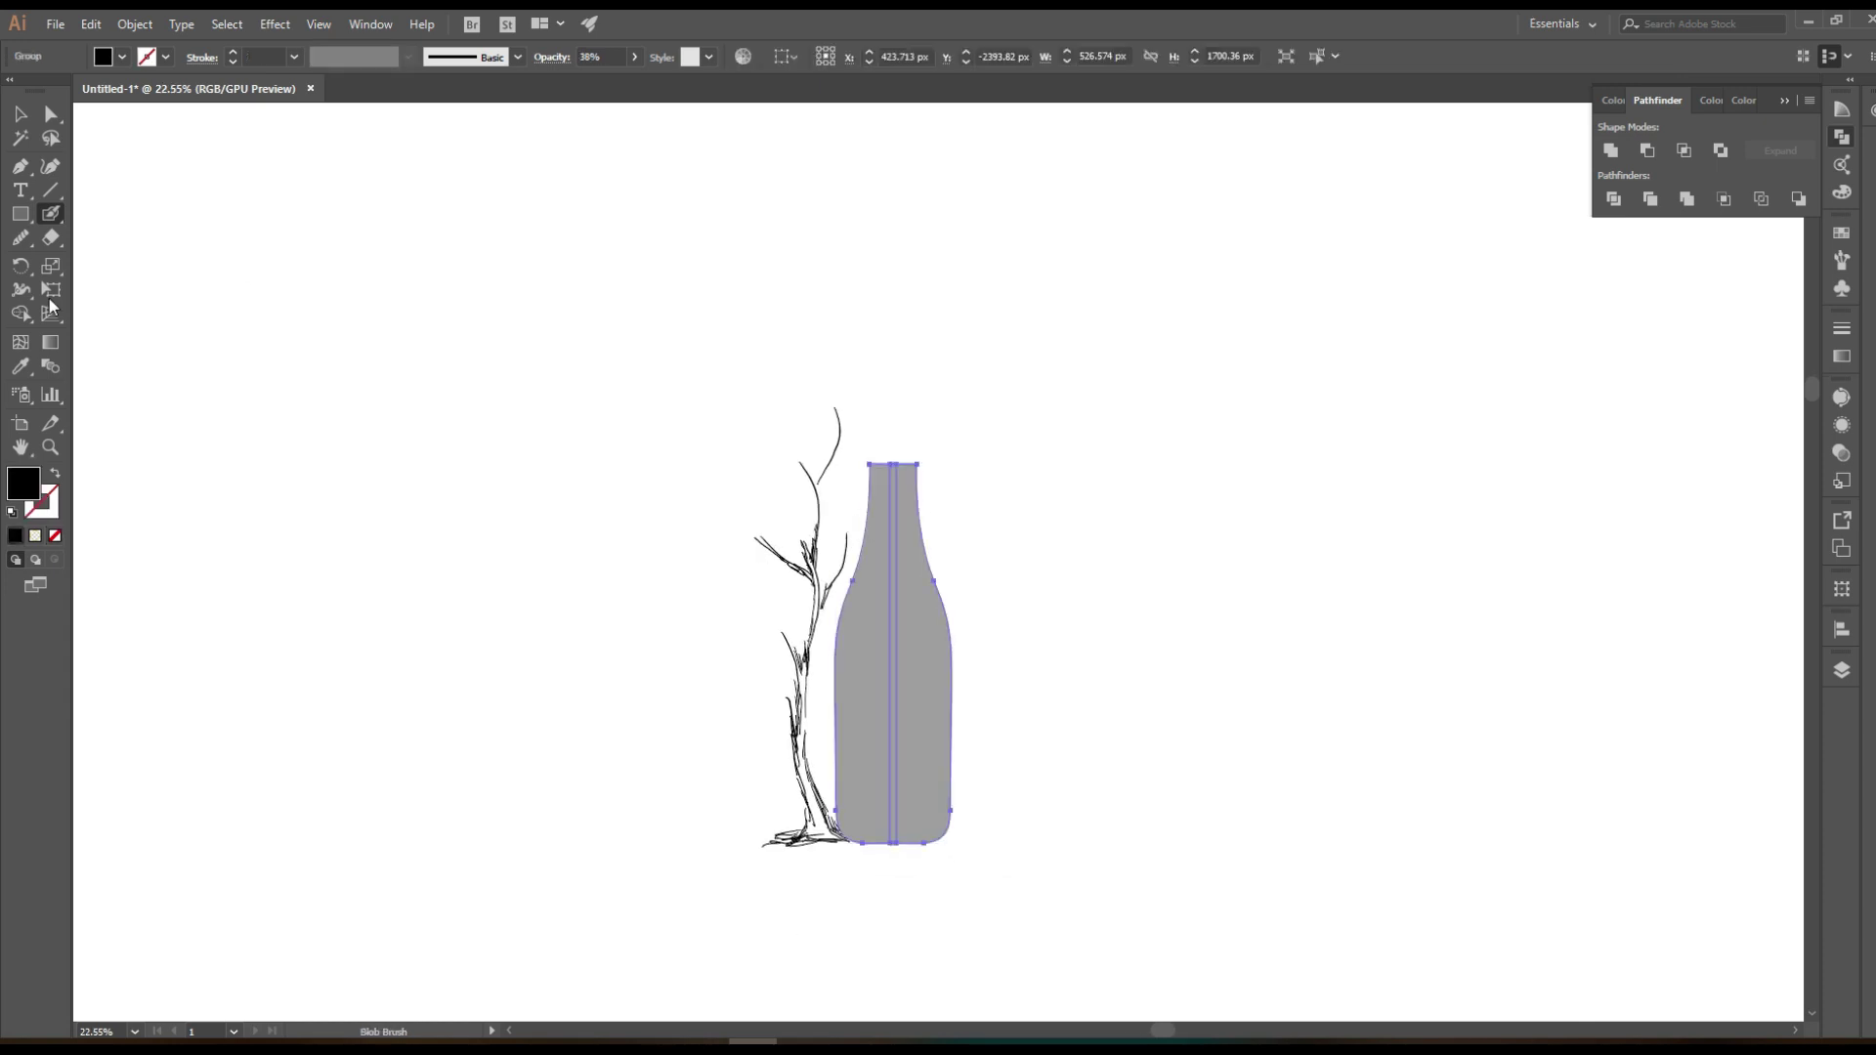
{"action": "left_click_drag", "start_coordinate": [363, 252], "coordinate": [1106, 933]}
{"action": "mouse_move", "coordinate": [950, 850]}
{"action": "left_mouse_down"}
{"action": "mouse_move", "coordinate": [900, 727]}
{"action": "mouse_move", "coordinate": [1059, 348]}
{"action": "left_mouse_up"}
{"action": "left_click", "coordinate": [1132, 661]}
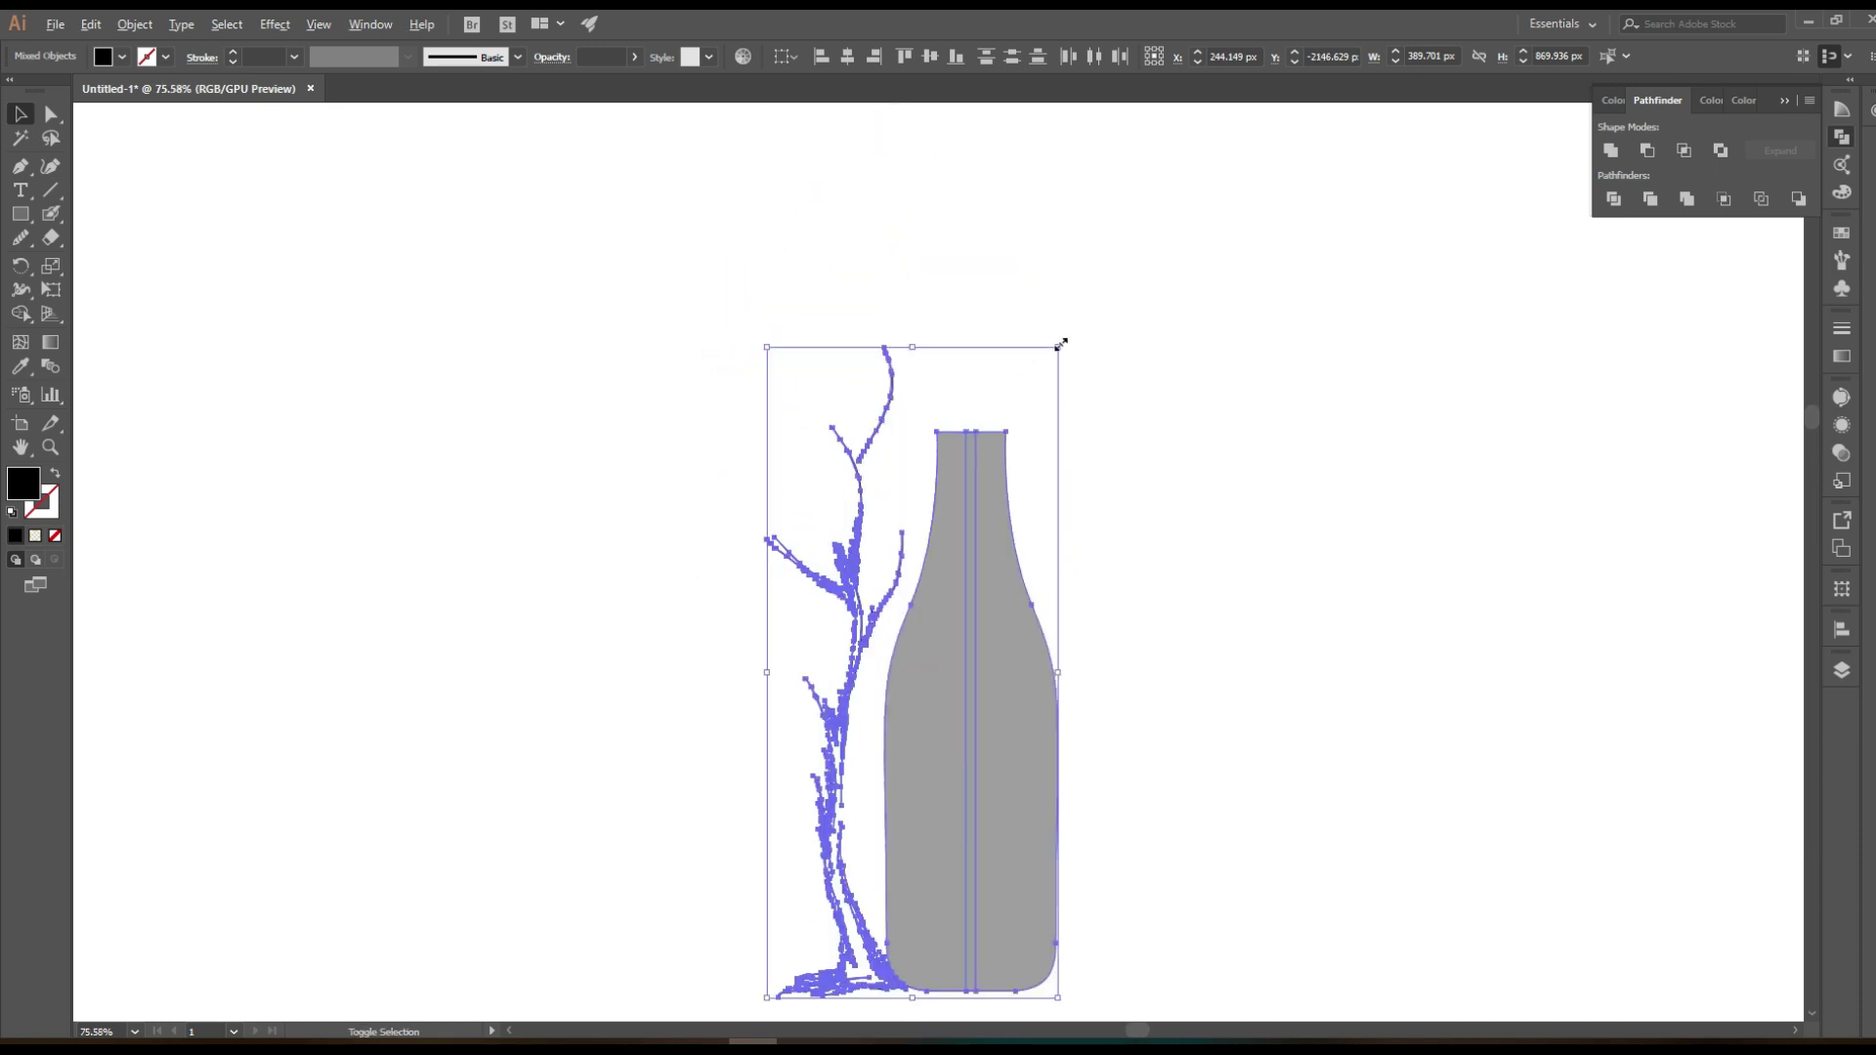
{"action": "left_click", "coordinate": [952, 683]}
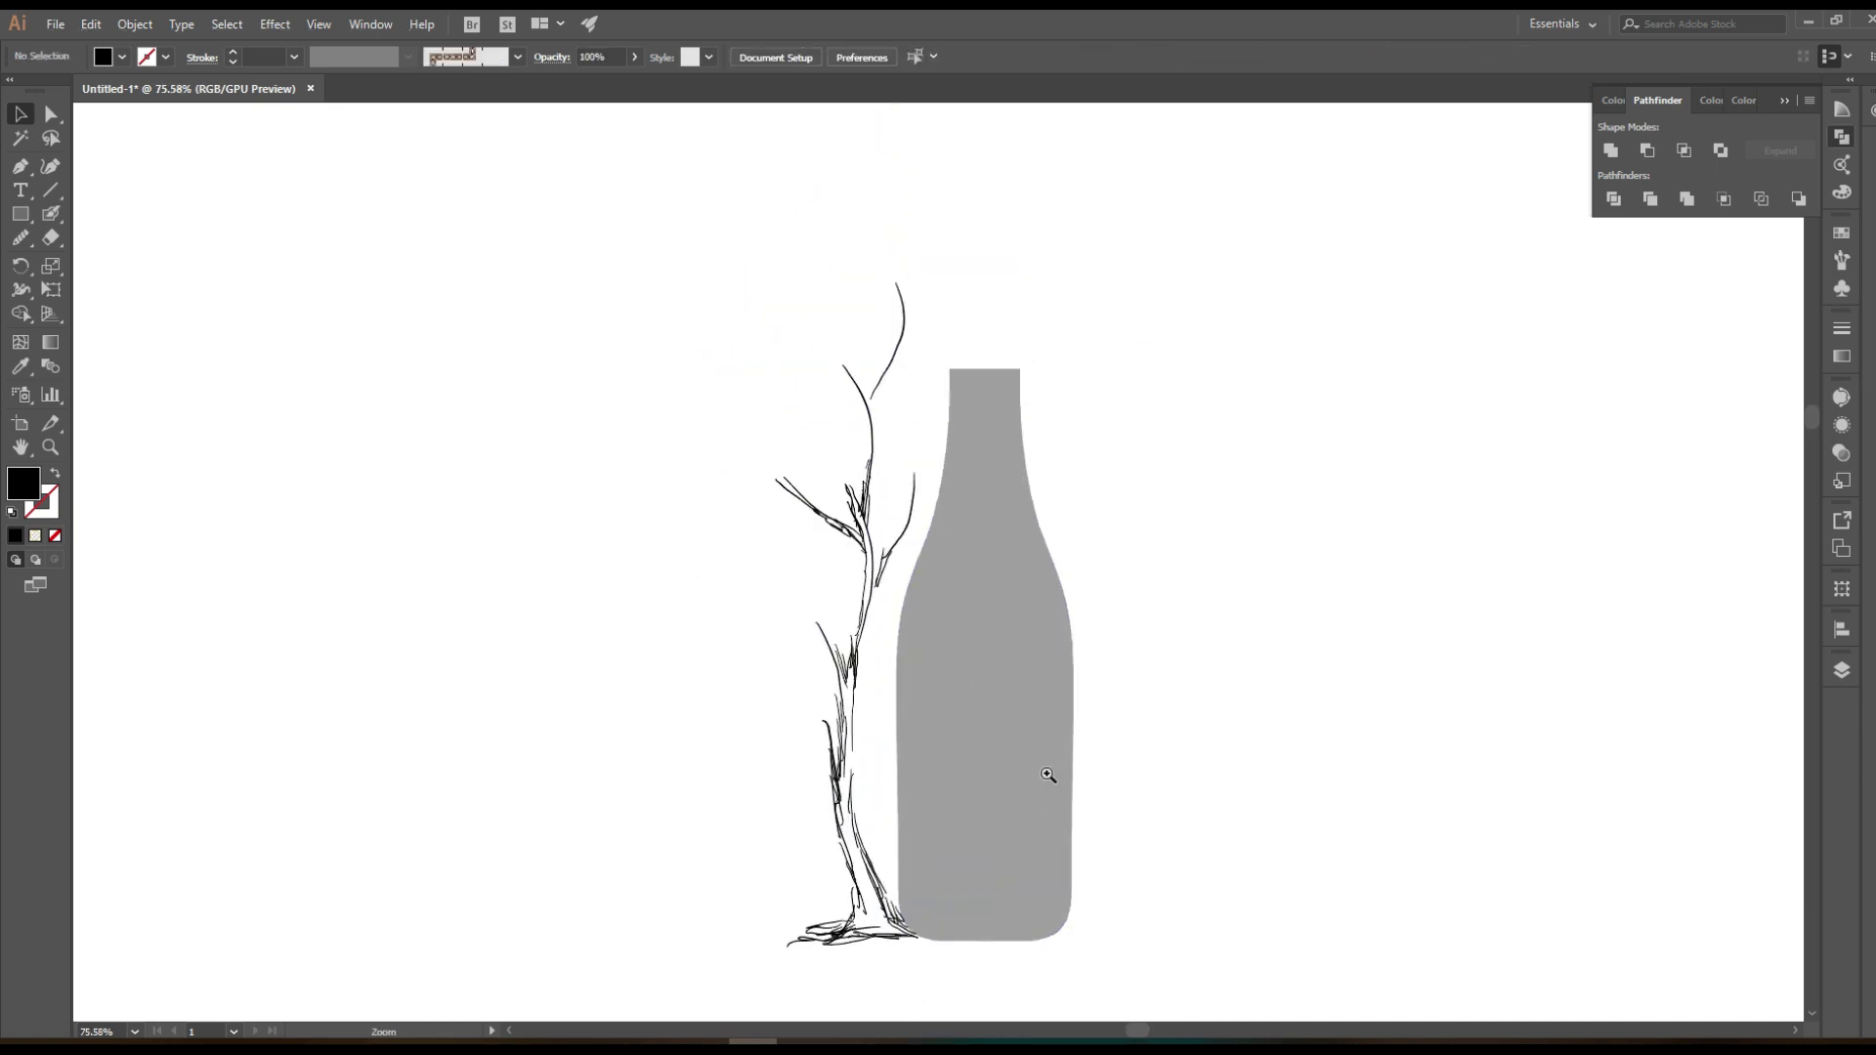
{"action": "left_click_drag", "start_coordinate": [953, 684], "coordinate": [965, 745]}
Ink a dark Blob Brush stroke on the trunk with fill and stroke swapped
{"action": "key", "text": "shift+b"}
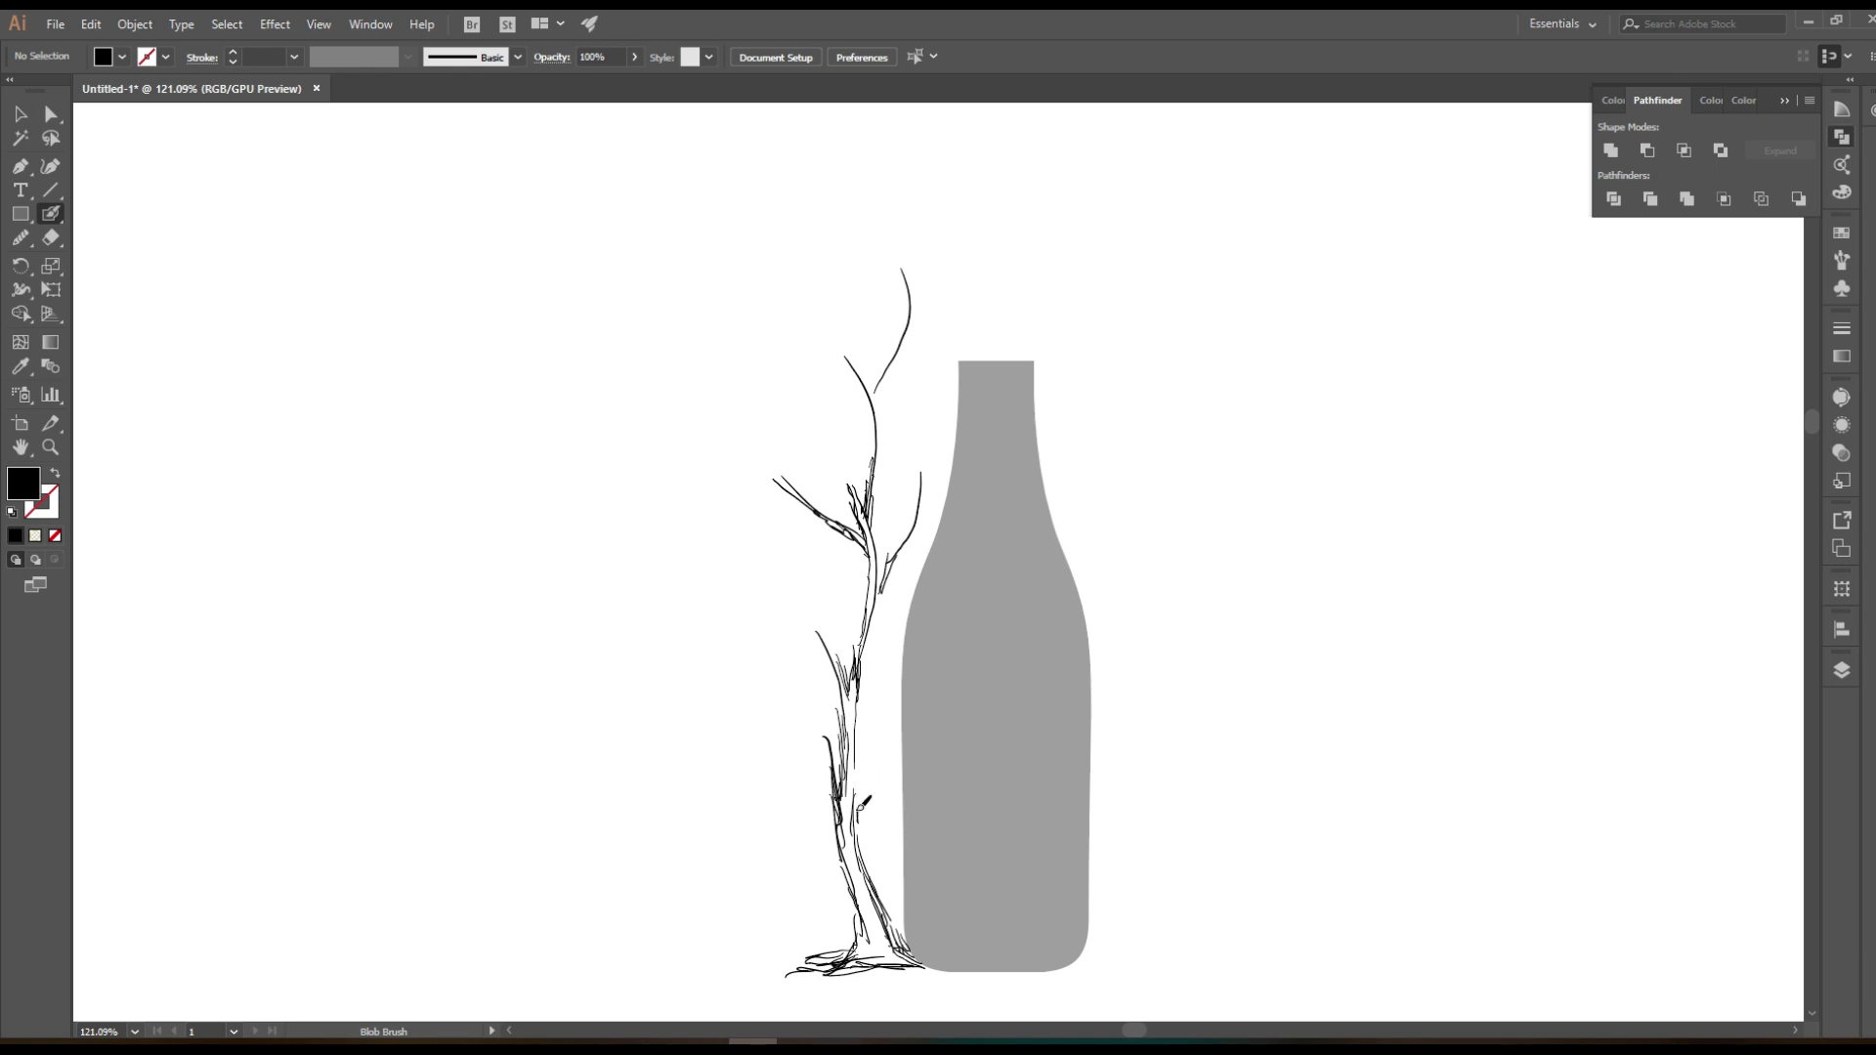
{"action": "key", "text": "shift+x"}
{"action": "left_click_drag", "start_coordinate": [857, 787], "coordinate": [873, 860]}
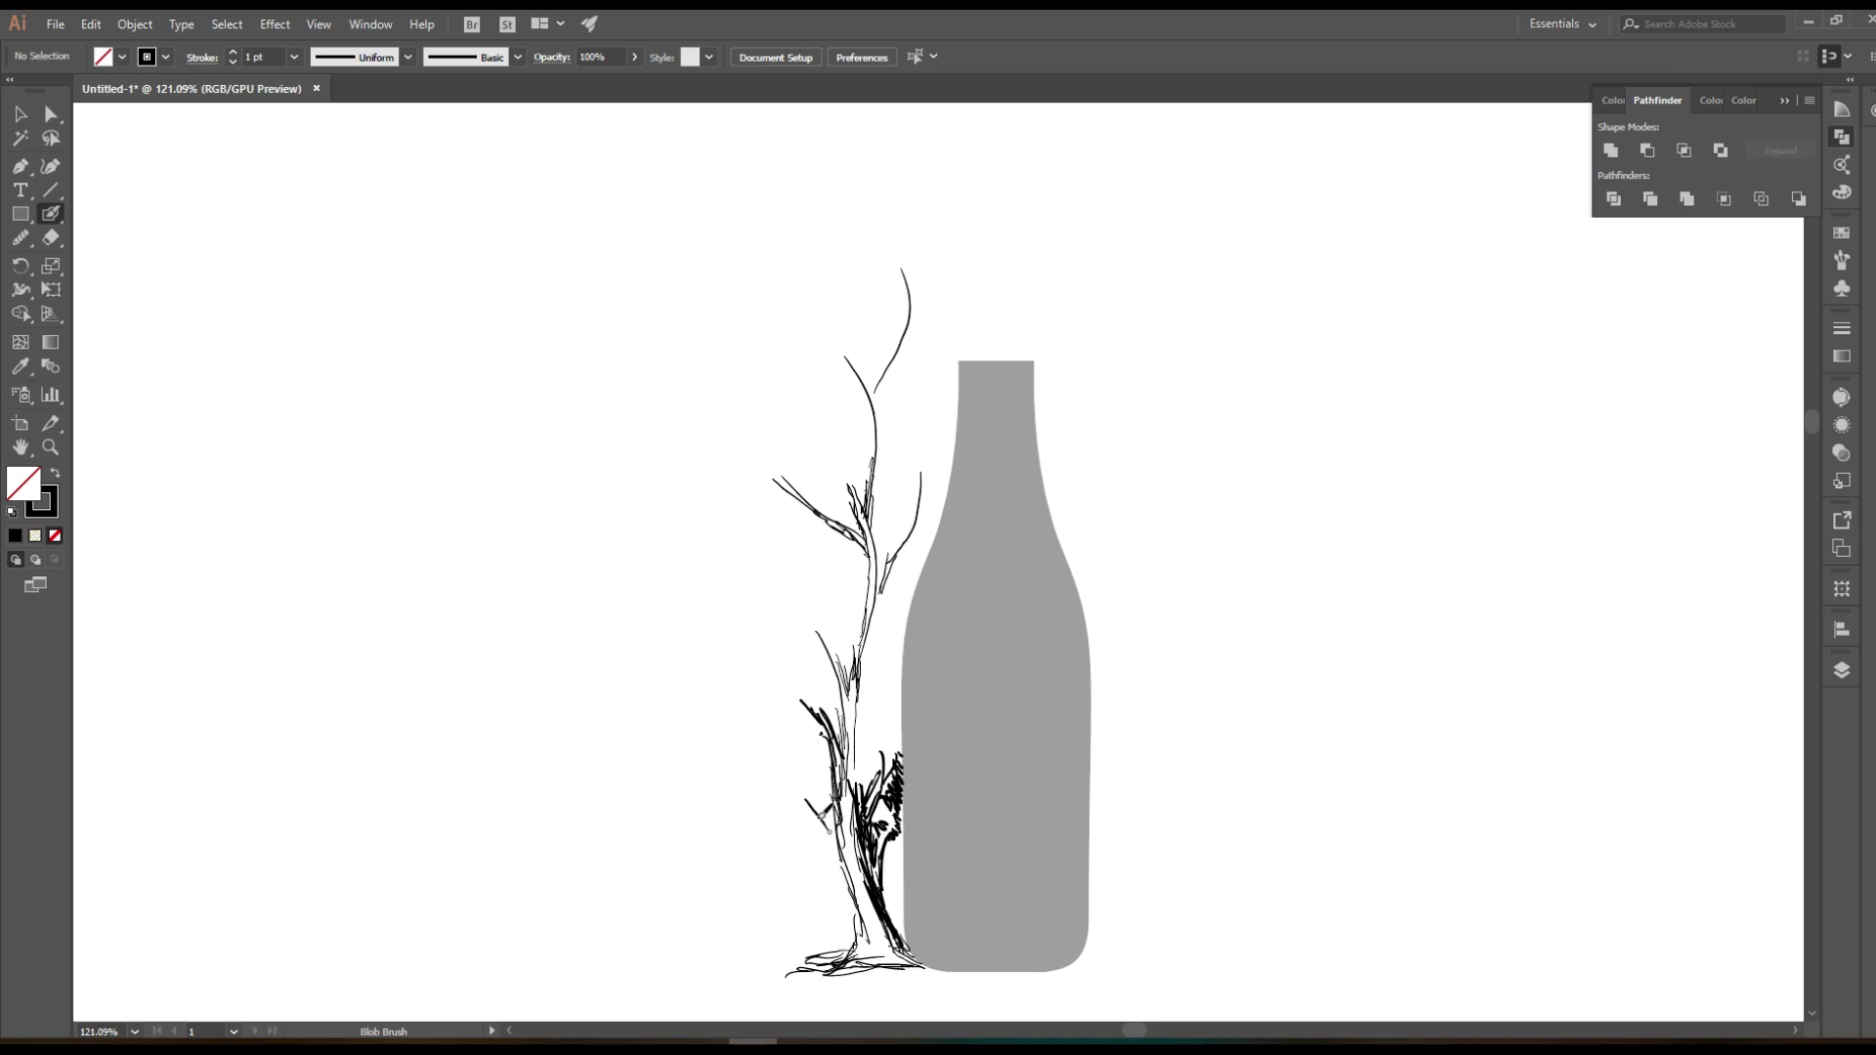
Hatch dark strokes over the trunk, upper branches and lower-left foliage
{"action": "left_click_drag", "start_coordinate": [796, 806], "coordinate": [831, 858]}
{"action": "mouse_move", "coordinate": [830, 772]}
{"action": "left_mouse_down"}
{"action": "mouse_move", "coordinate": [758, 794]}
{"action": "mouse_move", "coordinate": [748, 675]}
{"action": "mouse_move", "coordinate": [802, 679]}
{"action": "mouse_move", "coordinate": [747, 586]}
{"action": "mouse_move", "coordinate": [786, 494]}
{"action": "mouse_move", "coordinate": [914, 401]}
{"action": "mouse_move", "coordinate": [900, 455]}
{"action": "left_mouse_up"}
{"action": "scroll", "coordinate": [772, 703], "scroll_direction": "down", "scroll_amount": 1}
{"action": "left_click_drag", "start_coordinate": [910, 538], "coordinate": [902, 508]}
{"action": "mouse_move", "coordinate": [860, 596]}
{"action": "left_mouse_down"}
{"action": "mouse_move", "coordinate": [848, 445]}
{"action": "mouse_move", "coordinate": [850, 469]}
{"action": "left_mouse_up"}
{"action": "mouse_move", "coordinate": [841, 547]}
{"action": "left_mouse_down"}
{"action": "mouse_move", "coordinate": [839, 484]}
{"action": "mouse_move", "coordinate": [821, 664]}
{"action": "left_mouse_up"}
{"action": "mouse_move", "coordinate": [840, 650]}
{"action": "left_mouse_down"}
{"action": "mouse_move", "coordinate": [777, 723]}
{"action": "mouse_move", "coordinate": [787, 758]}
{"action": "mouse_move", "coordinate": [767, 781]}
{"action": "left_mouse_up"}
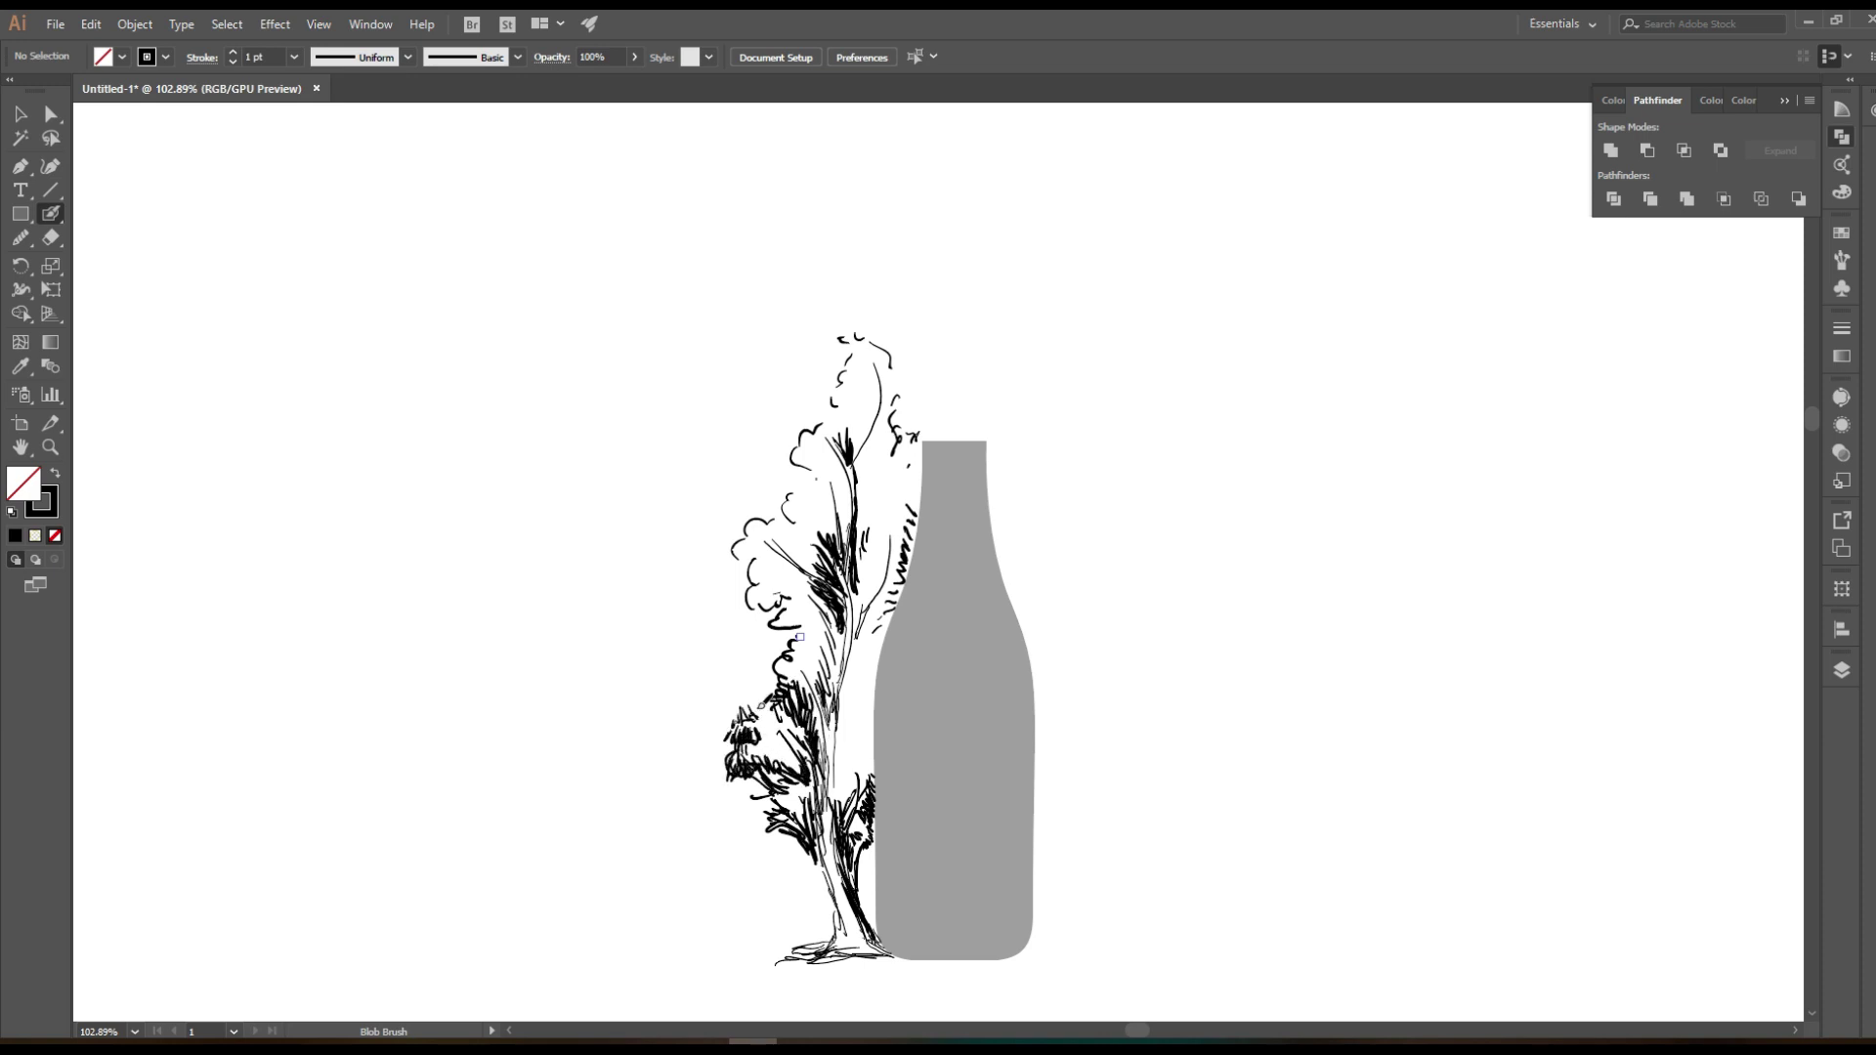
{"action": "mouse_move", "coordinate": [750, 805]}
{"action": "left_mouse_down"}
{"action": "mouse_move", "coordinate": [868, 917]}
{"action": "mouse_move", "coordinate": [883, 872]}
{"action": "left_mouse_up"}
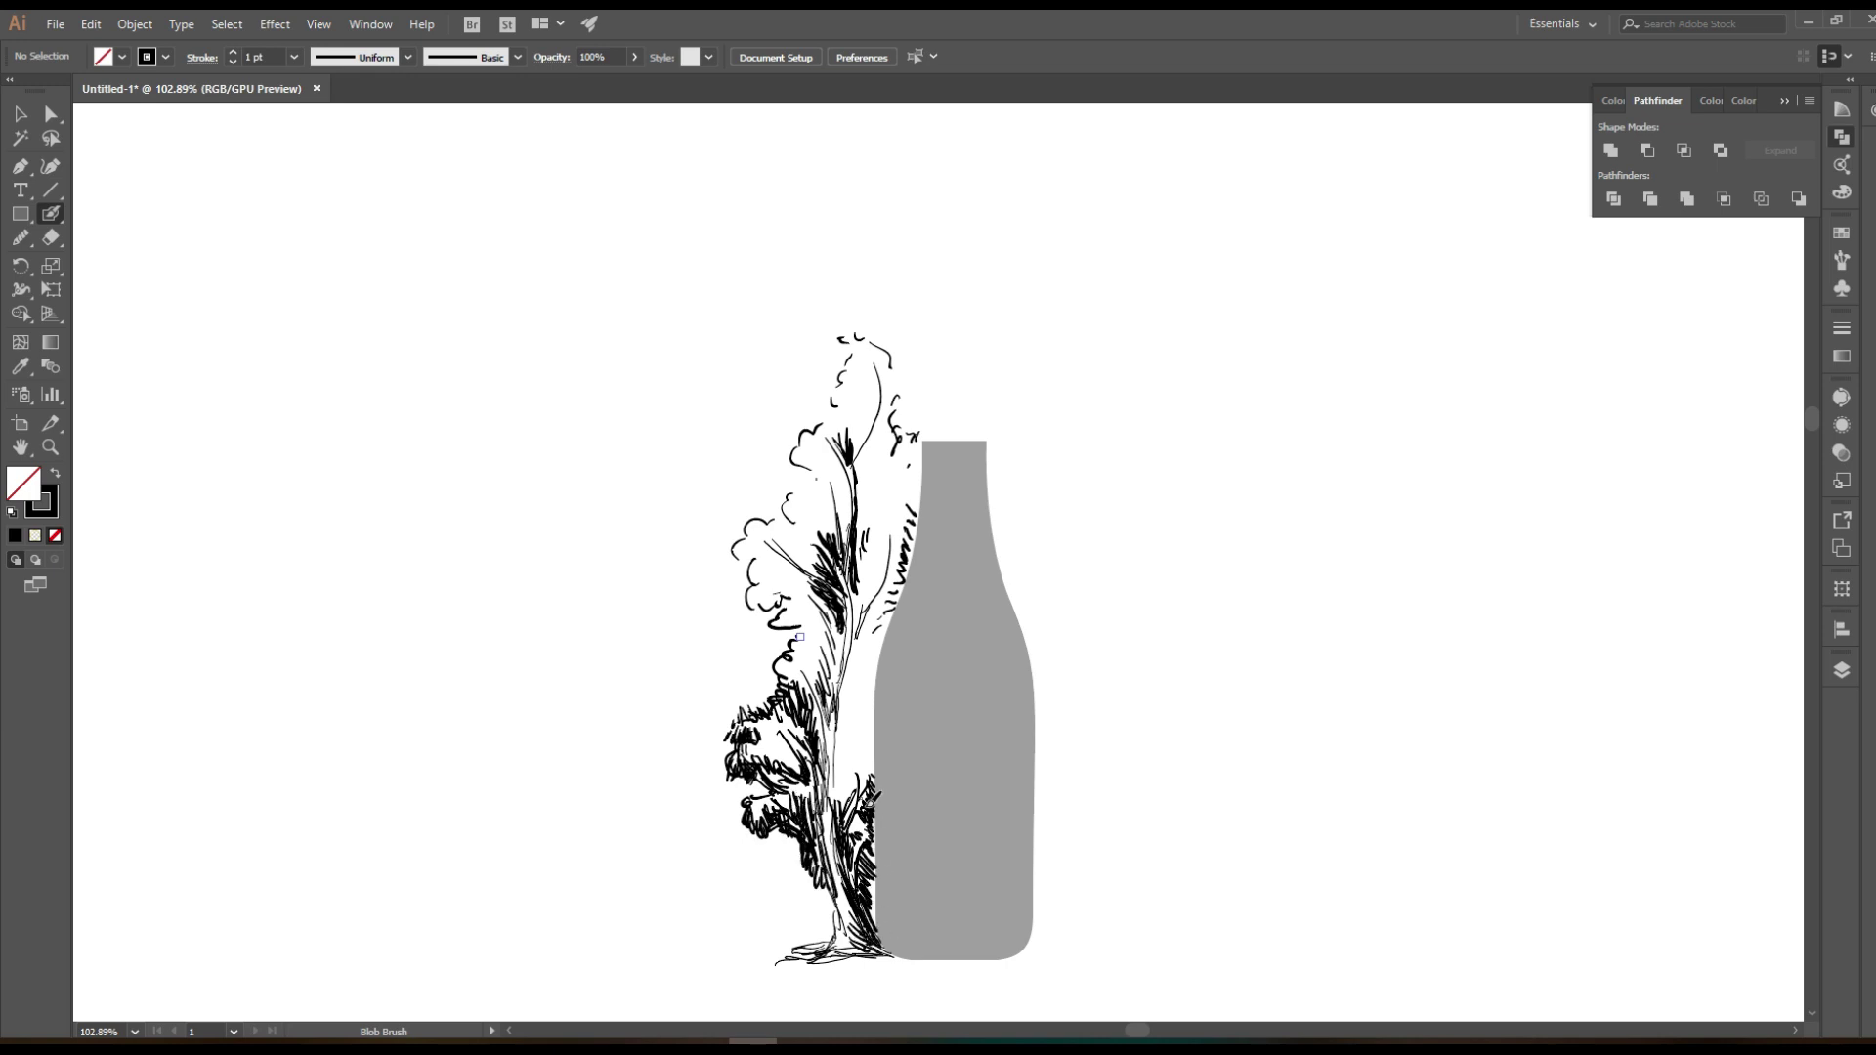
Add ground strokes along the bottle's base and fill the trunk-to-bottle gap
{"action": "scroll", "coordinate": [823, 782], "scroll_direction": "up", "scroll_amount": 1}
{"action": "scroll", "coordinate": [831, 768], "scroll_direction": "down", "scroll_amount": 1}
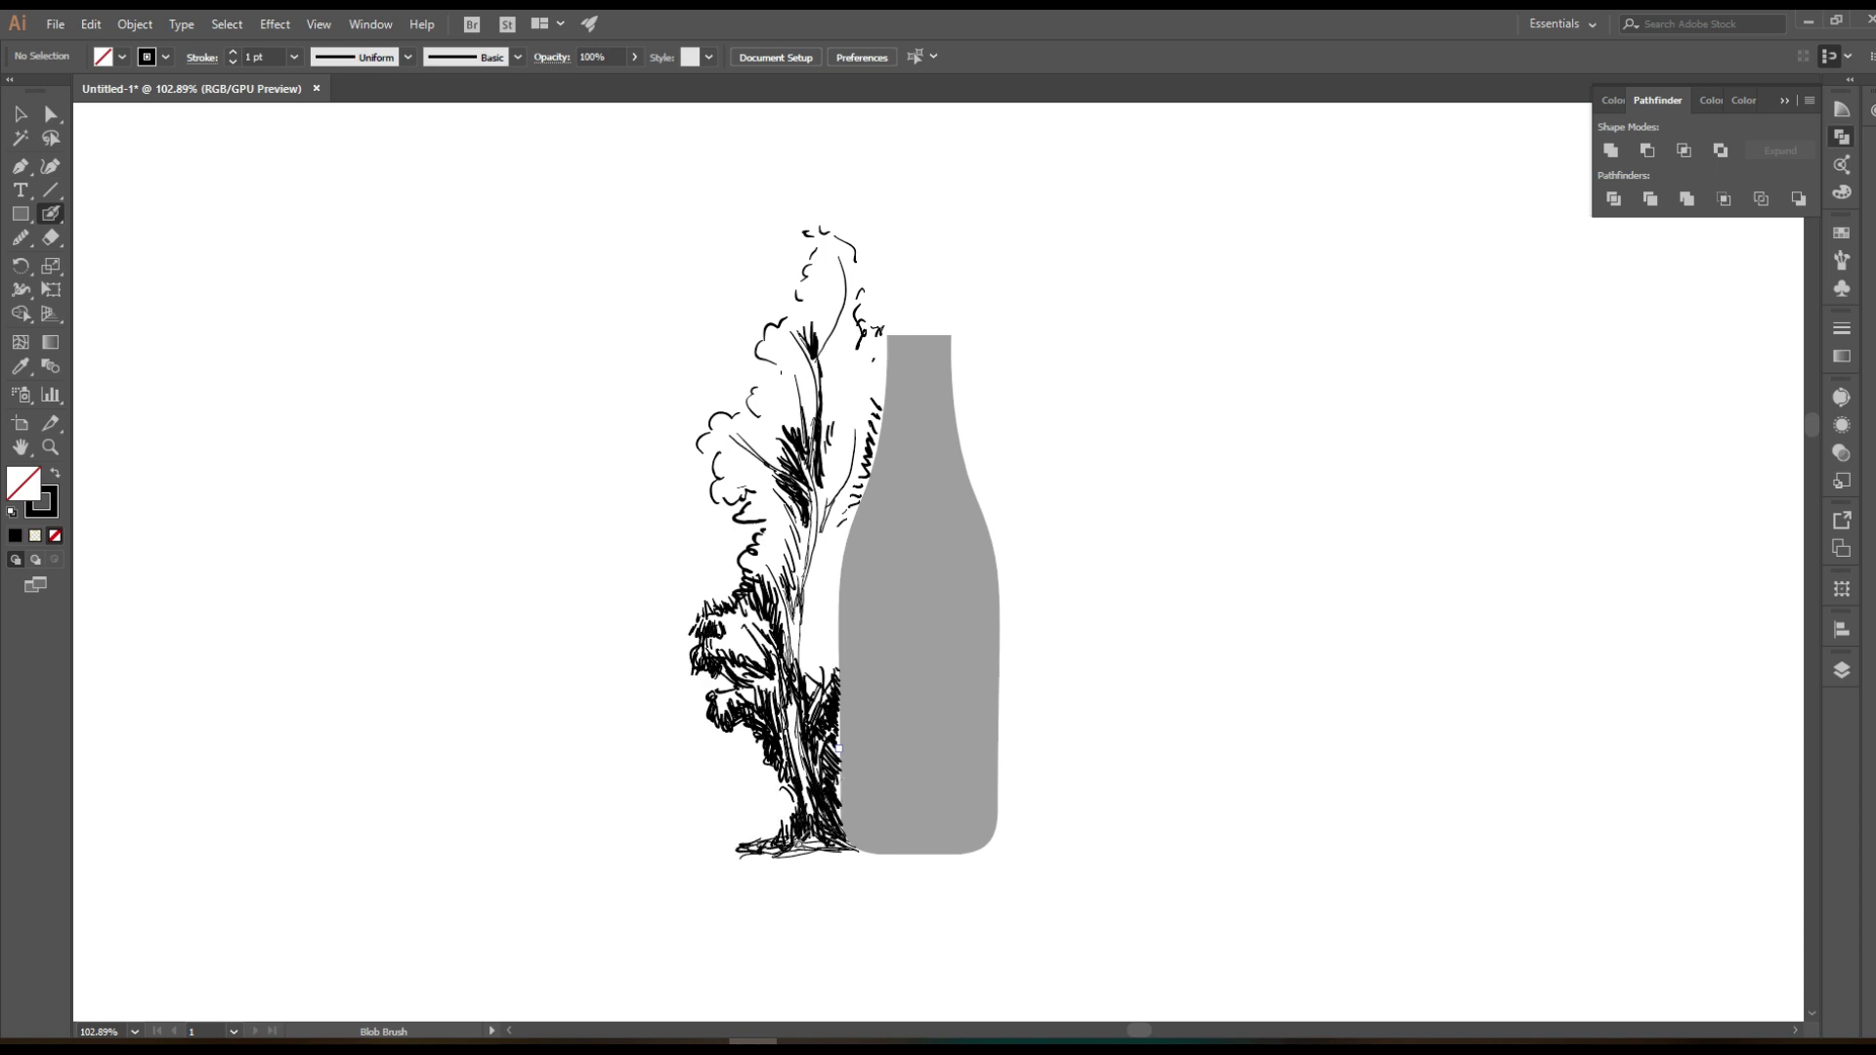
{"action": "left_click_drag", "start_coordinate": [867, 841], "coordinate": [912, 853]}
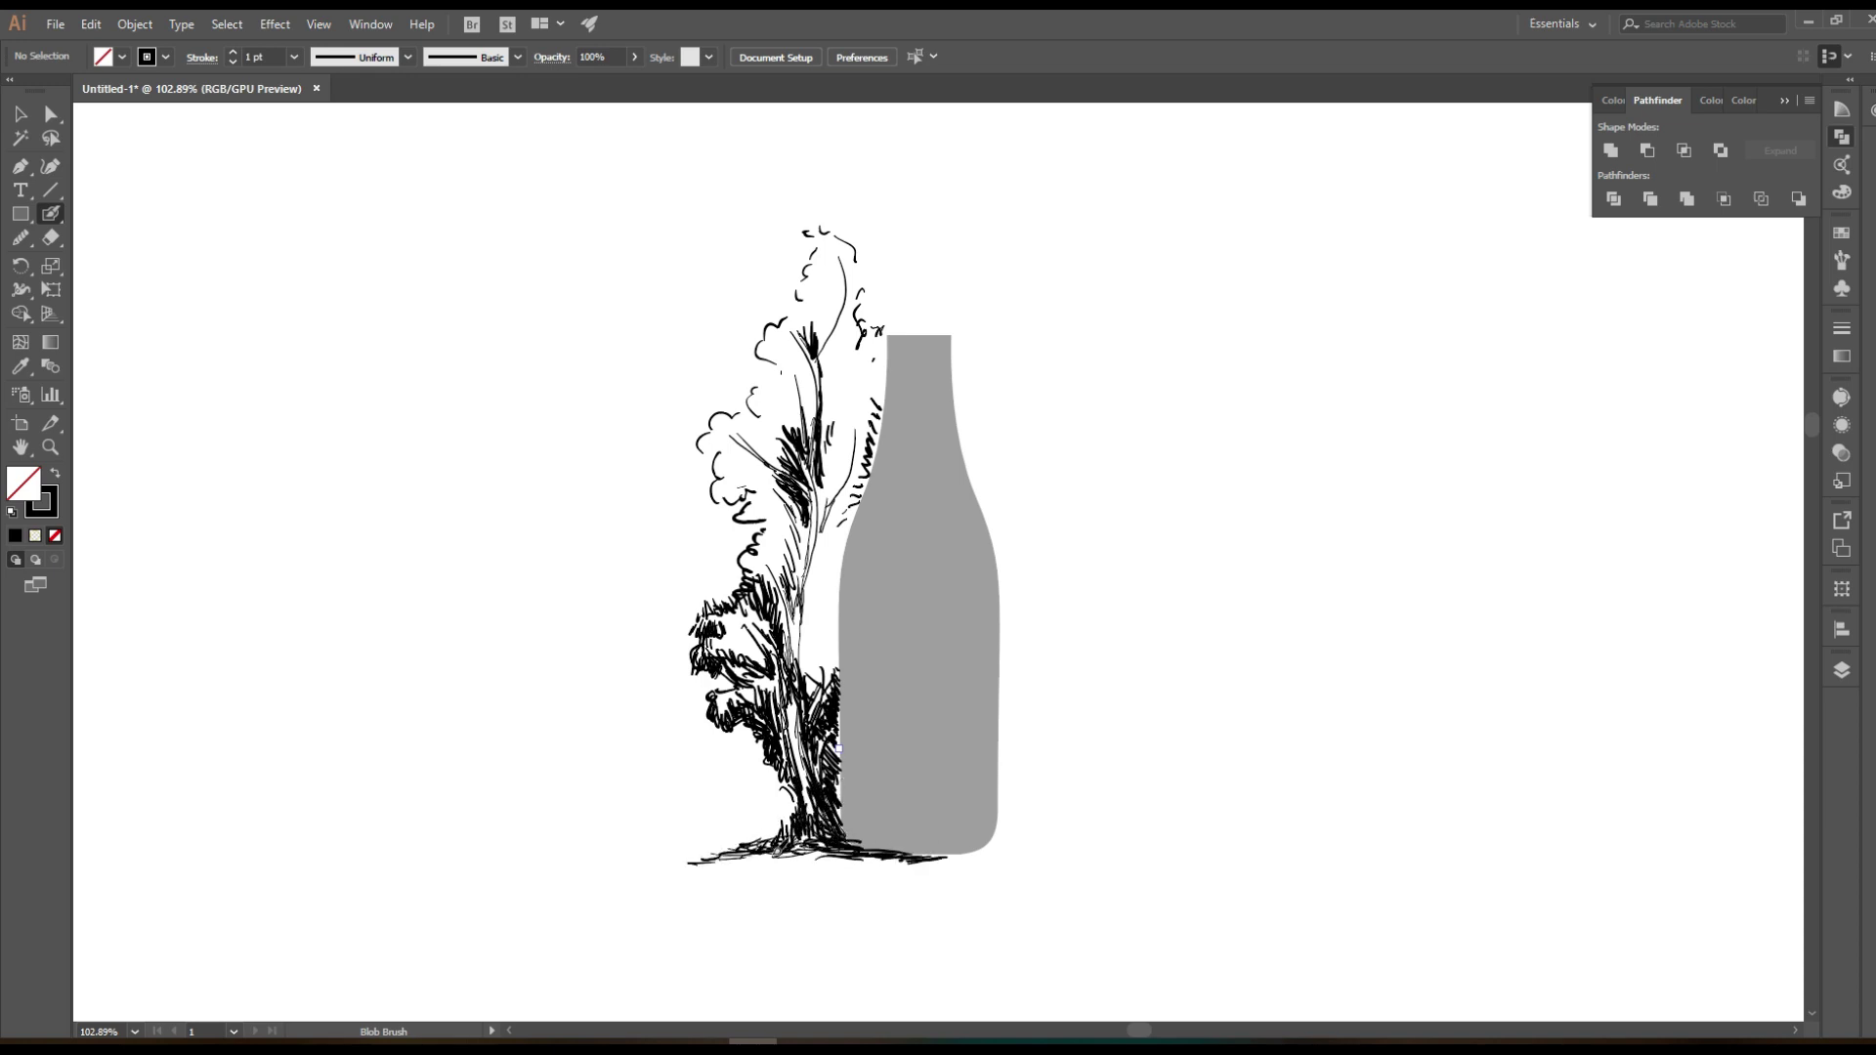
{"action": "scroll", "coordinate": [795, 863], "scroll_direction": "right", "scroll_amount": 1}
{"action": "left_click_drag", "start_coordinate": [748, 802], "coordinate": [703, 728]}
{"action": "mouse_move", "coordinate": [772, 846]}
{"action": "left_mouse_down"}
{"action": "mouse_move", "coordinate": [748, 787]}
{"action": "mouse_move", "coordinate": [765, 592]}
{"action": "mouse_move", "coordinate": [770, 675]}
{"action": "left_mouse_up"}
{"action": "mouse_move", "coordinate": [772, 591]}
{"action": "left_mouse_down"}
{"action": "mouse_move", "coordinate": [797, 699]}
{"action": "mouse_move", "coordinate": [790, 549]}
{"action": "mouse_move", "coordinate": [743, 590]}
{"action": "mouse_move", "coordinate": [730, 531]}
{"action": "left_mouse_up"}
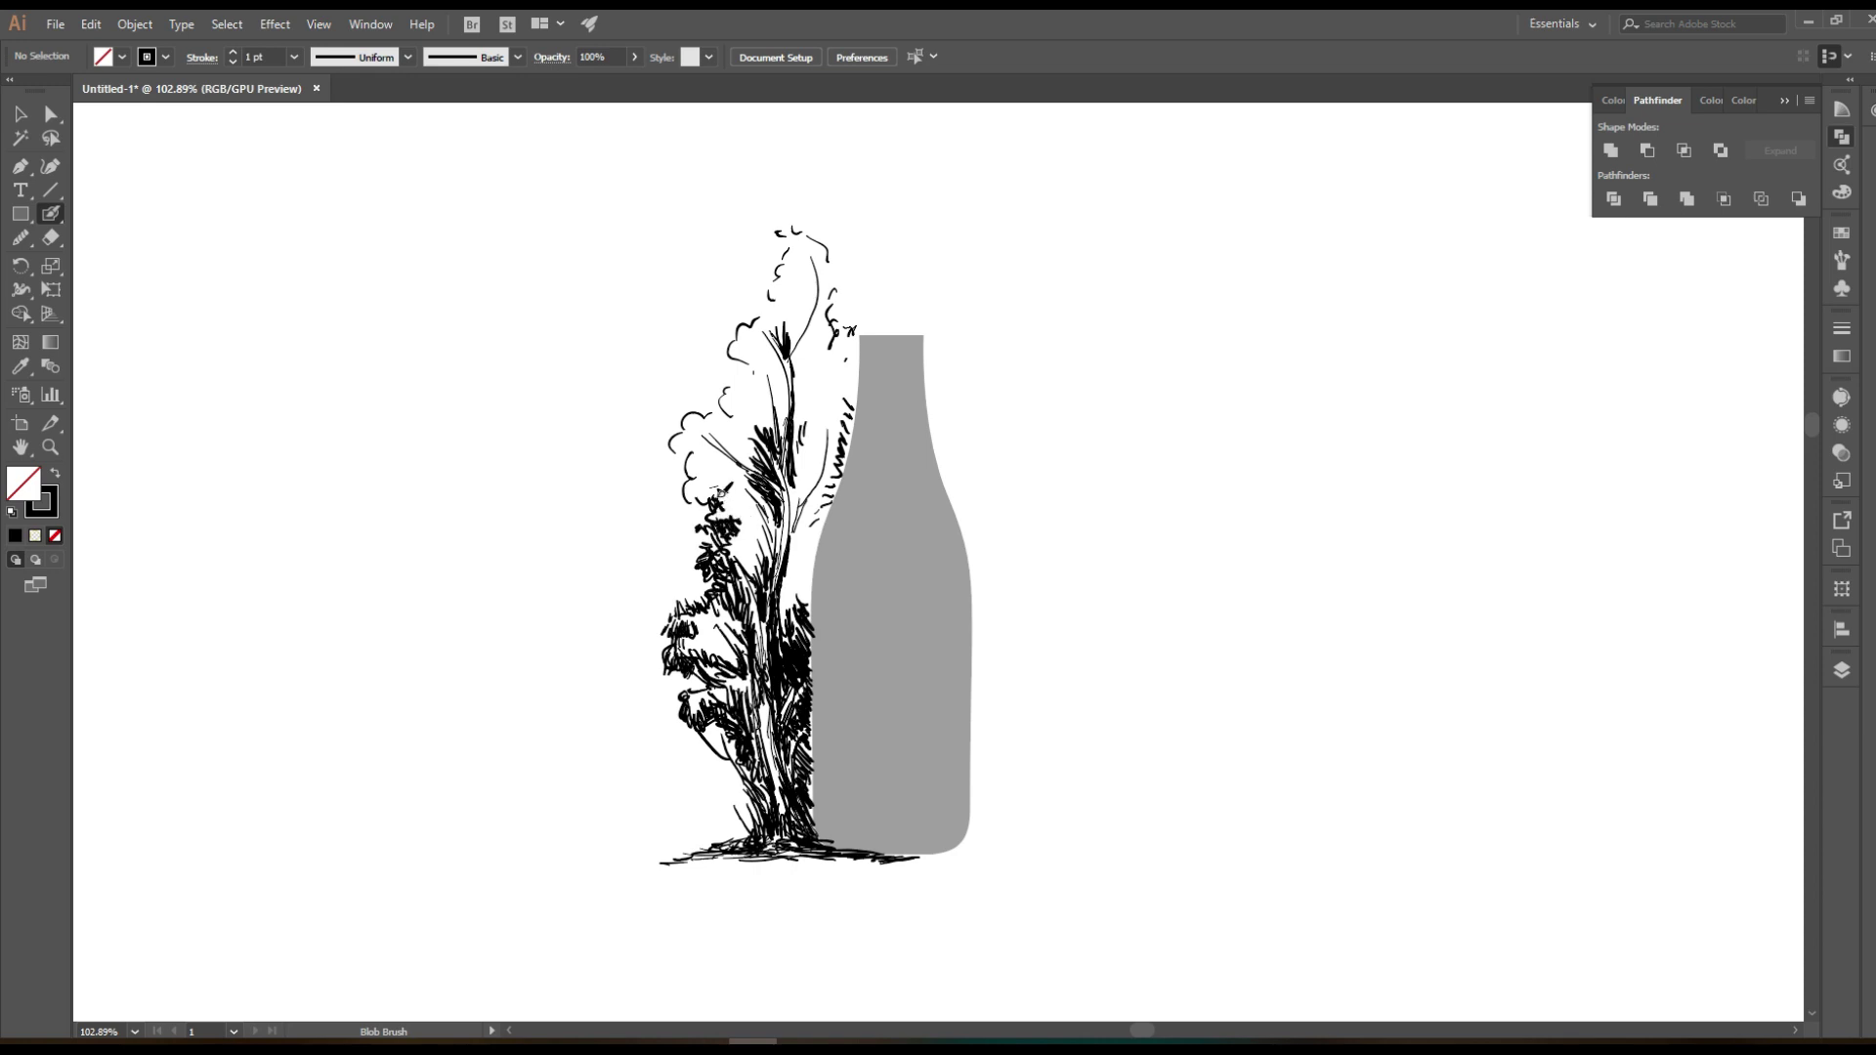
Hatch the upper-left foliage, the bottle's left edge and the tree top
{"action": "left_click_drag", "start_coordinate": [688, 452], "coordinate": [764, 487]}
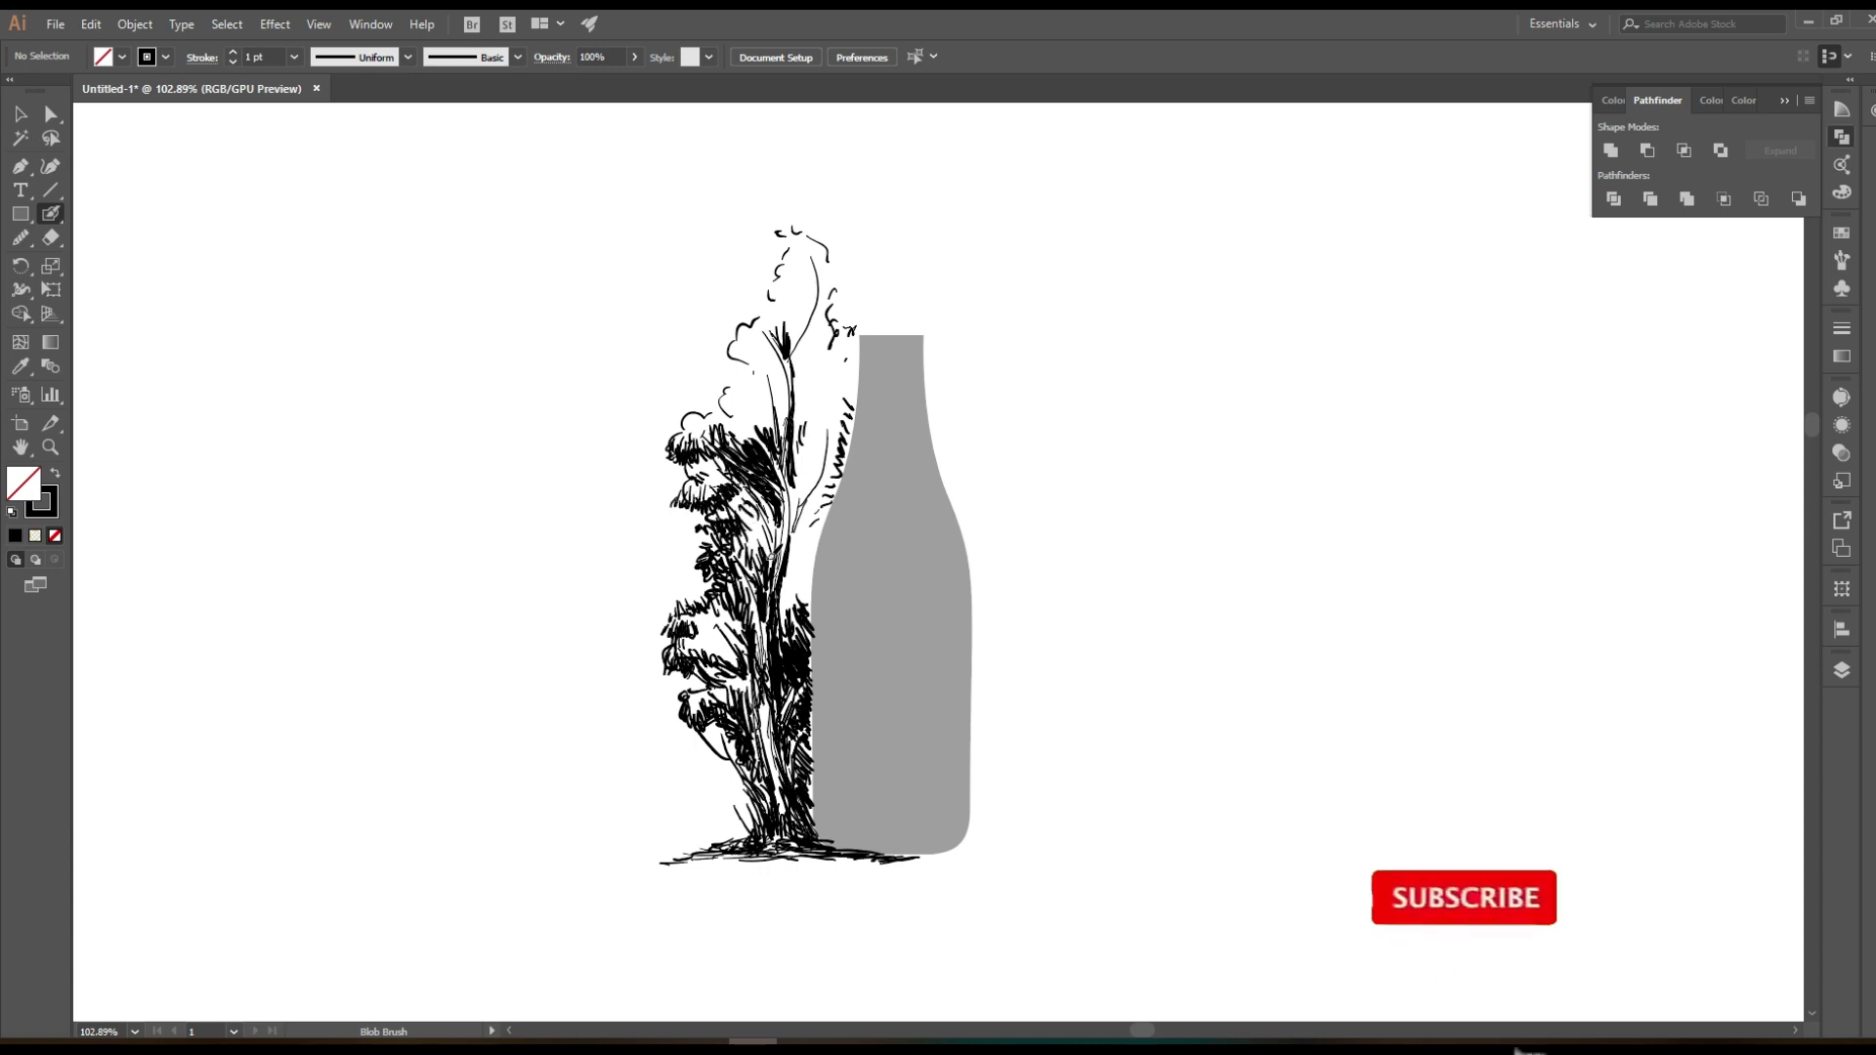
{"action": "mouse_move", "coordinate": [811, 552]}
{"action": "left_mouse_down"}
{"action": "mouse_move", "coordinate": [865, 327]}
{"action": "mouse_move", "coordinate": [793, 376]}
{"action": "mouse_move", "coordinate": [809, 293]}
{"action": "left_mouse_up"}
{"action": "mouse_move", "coordinate": [797, 403]}
{"action": "left_mouse_down"}
{"action": "mouse_move", "coordinate": [835, 348]}
{"action": "mouse_move", "coordinate": [865, 354]}
{"action": "left_mouse_up"}
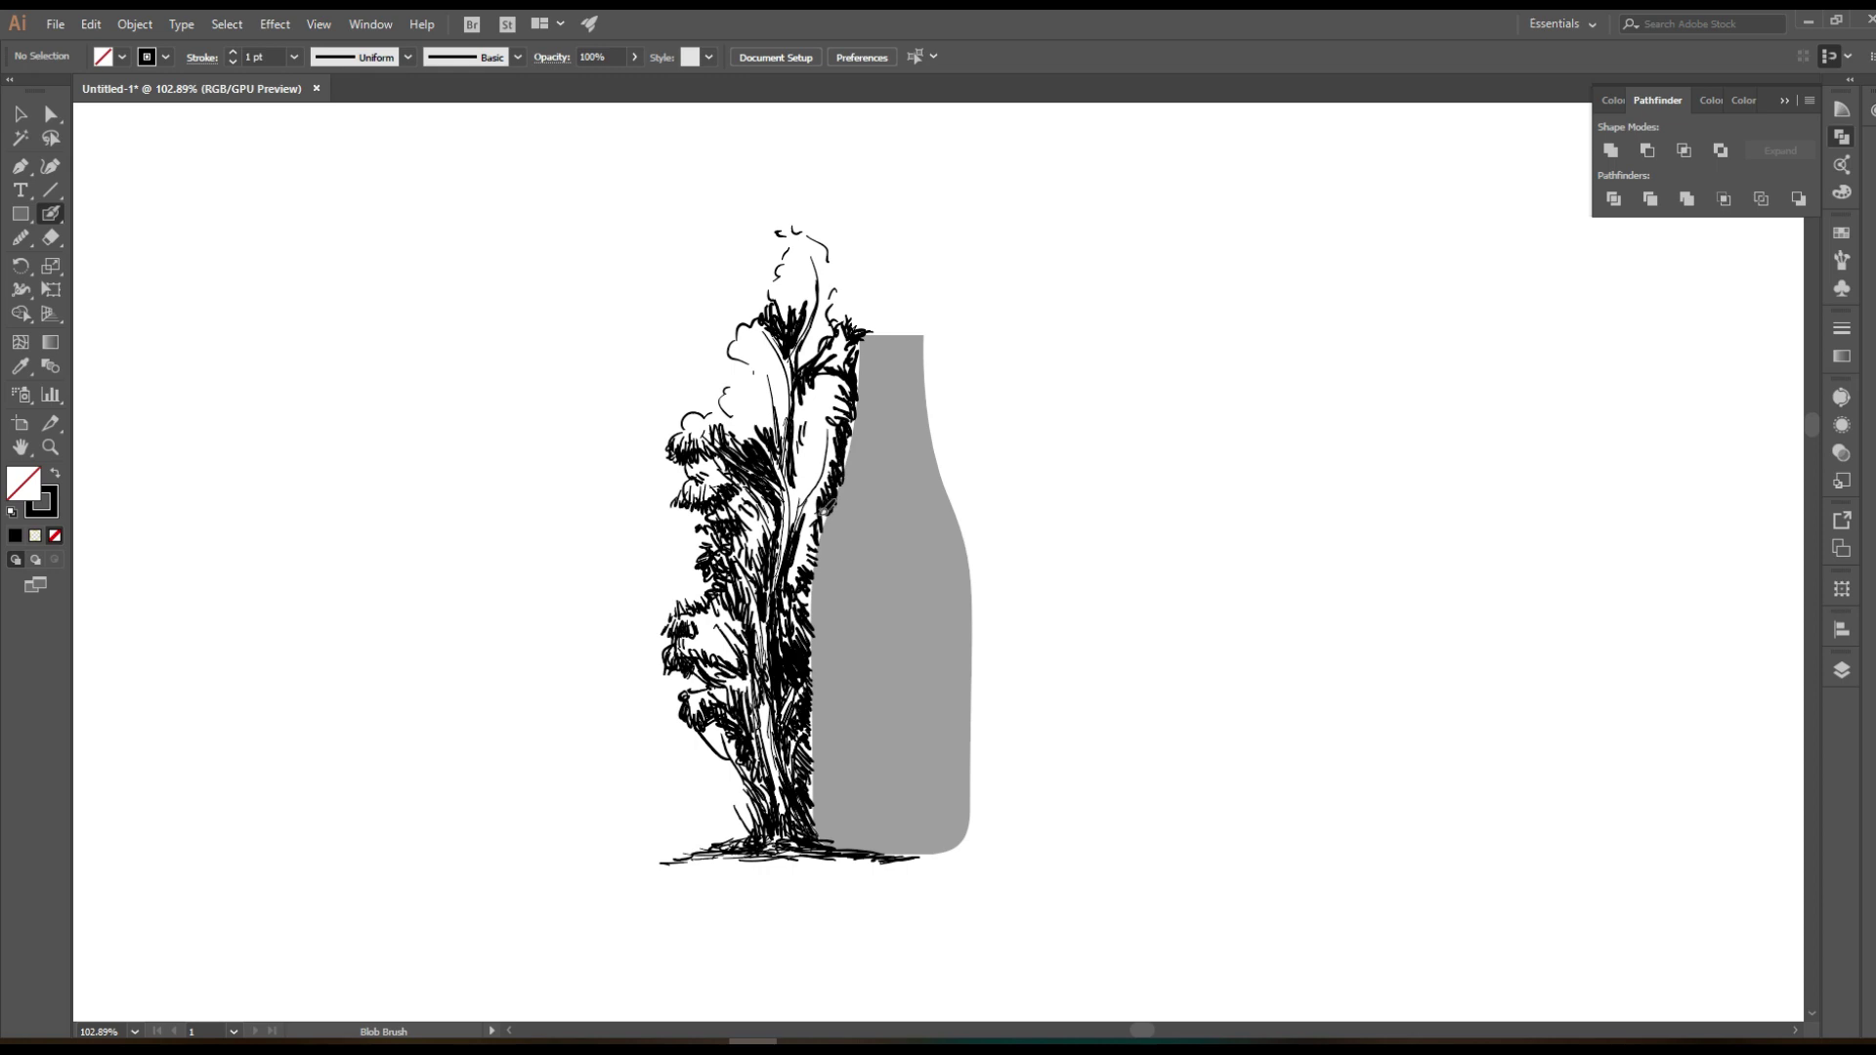
{"action": "mouse_move", "coordinate": [799, 555]}
{"action": "left_mouse_down"}
{"action": "mouse_move", "coordinate": [835, 426]}
{"action": "mouse_move", "coordinate": [801, 539]}
{"action": "left_mouse_up"}
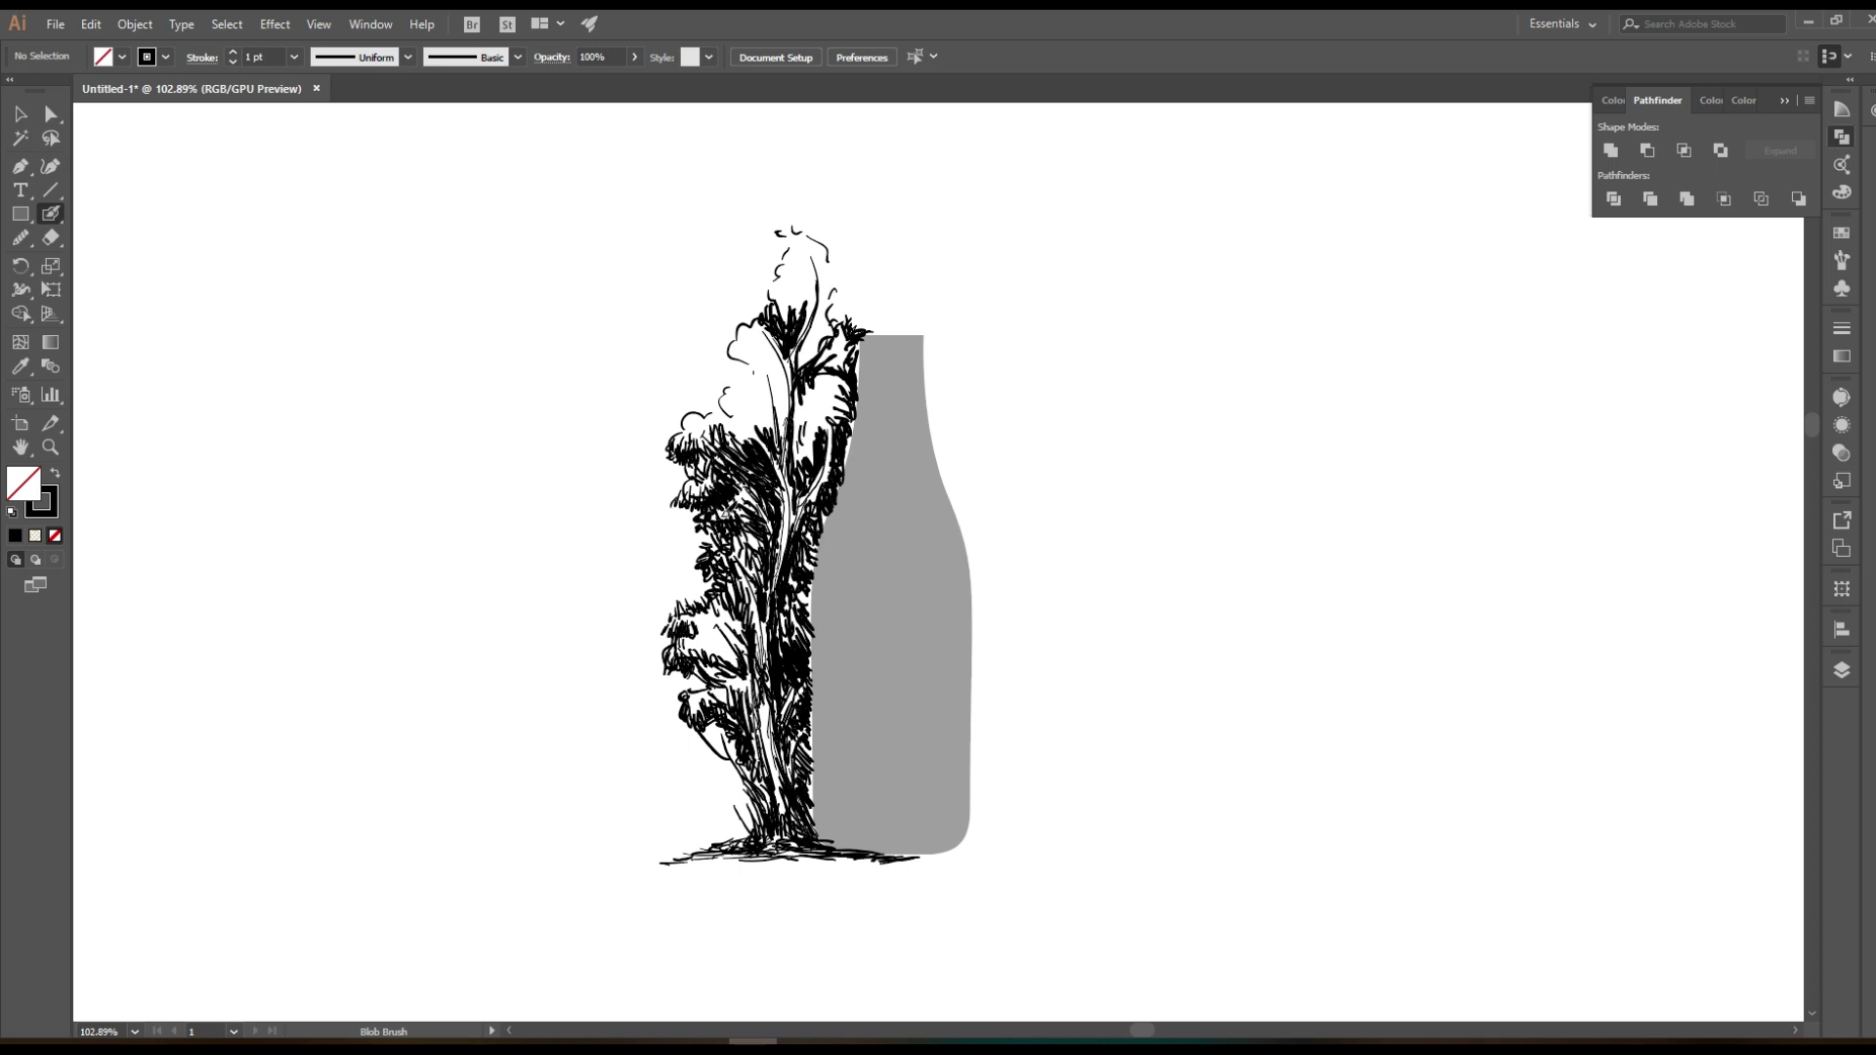
{"action": "mouse_move", "coordinate": [718, 602]}
{"action": "left_mouse_down"}
{"action": "mouse_move", "coordinate": [689, 546]}
{"action": "mouse_move", "coordinate": [716, 559]}
{"action": "left_mouse_up"}
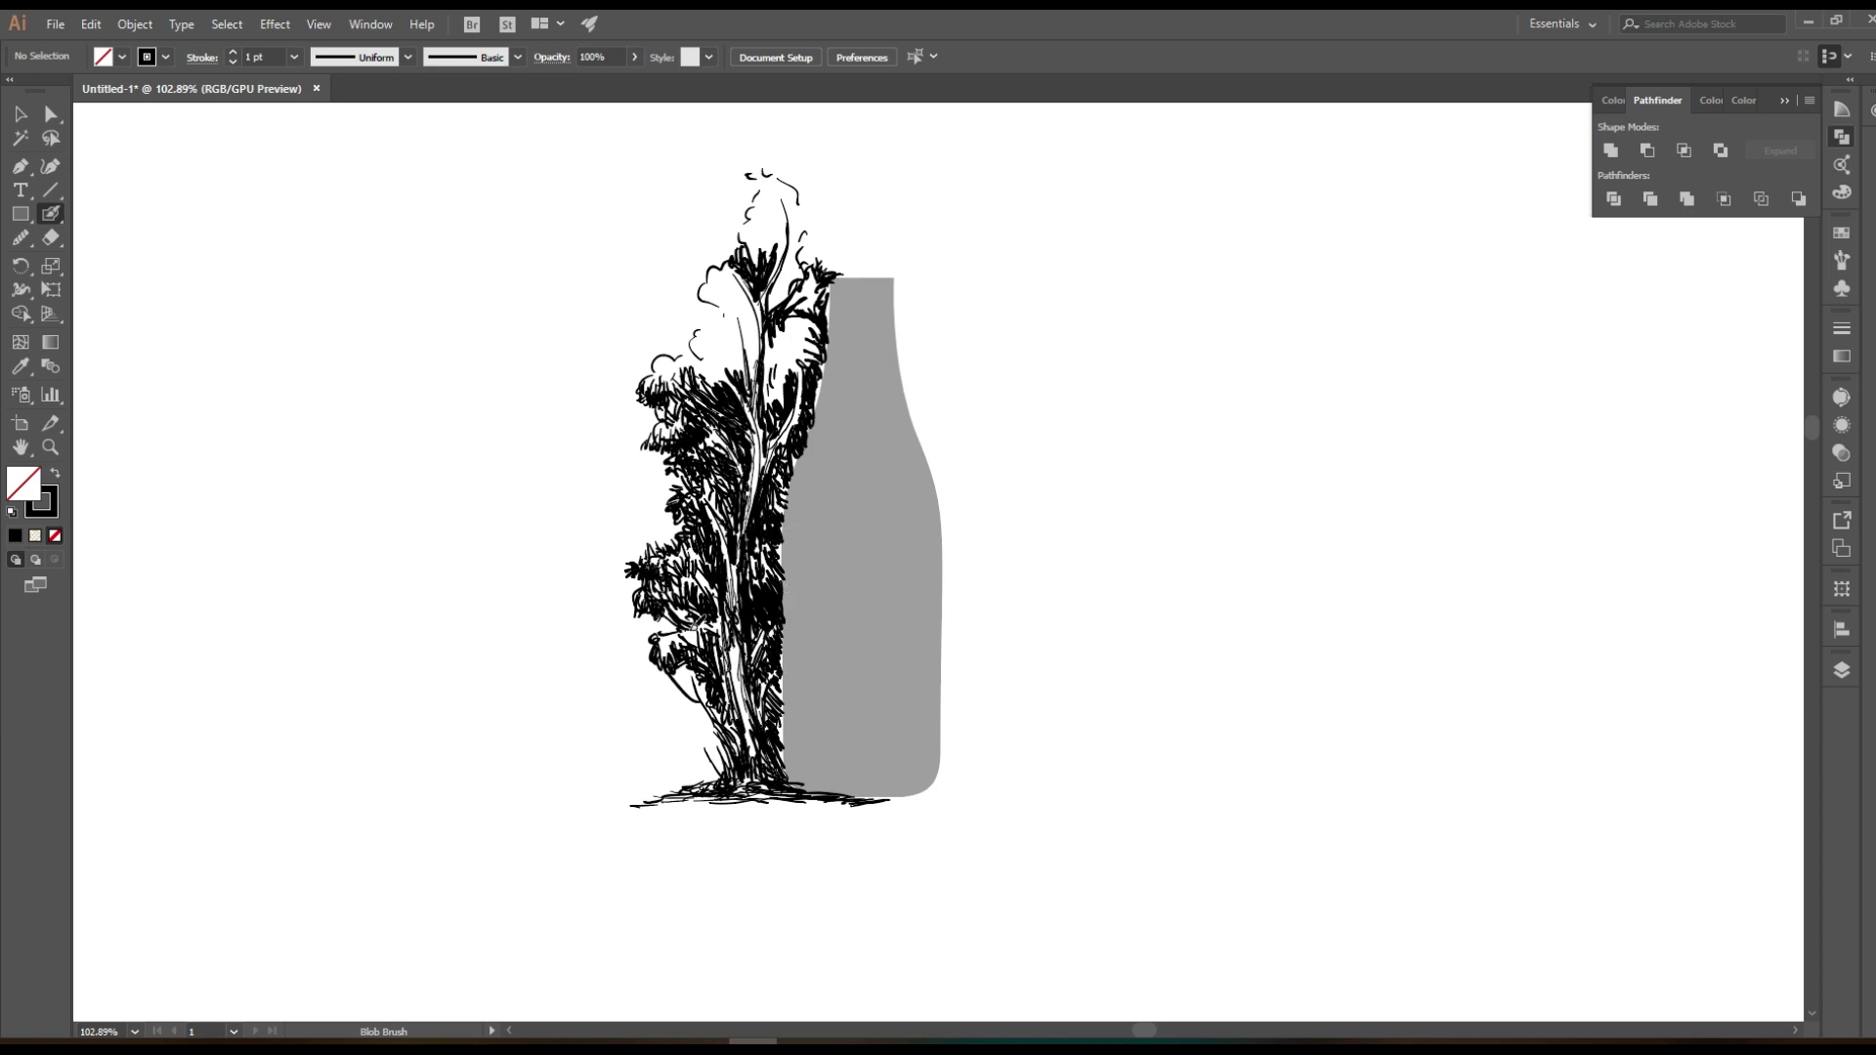
{"action": "scroll", "coordinate": [704, 670], "scroll_direction": "up", "scroll_amount": 1}
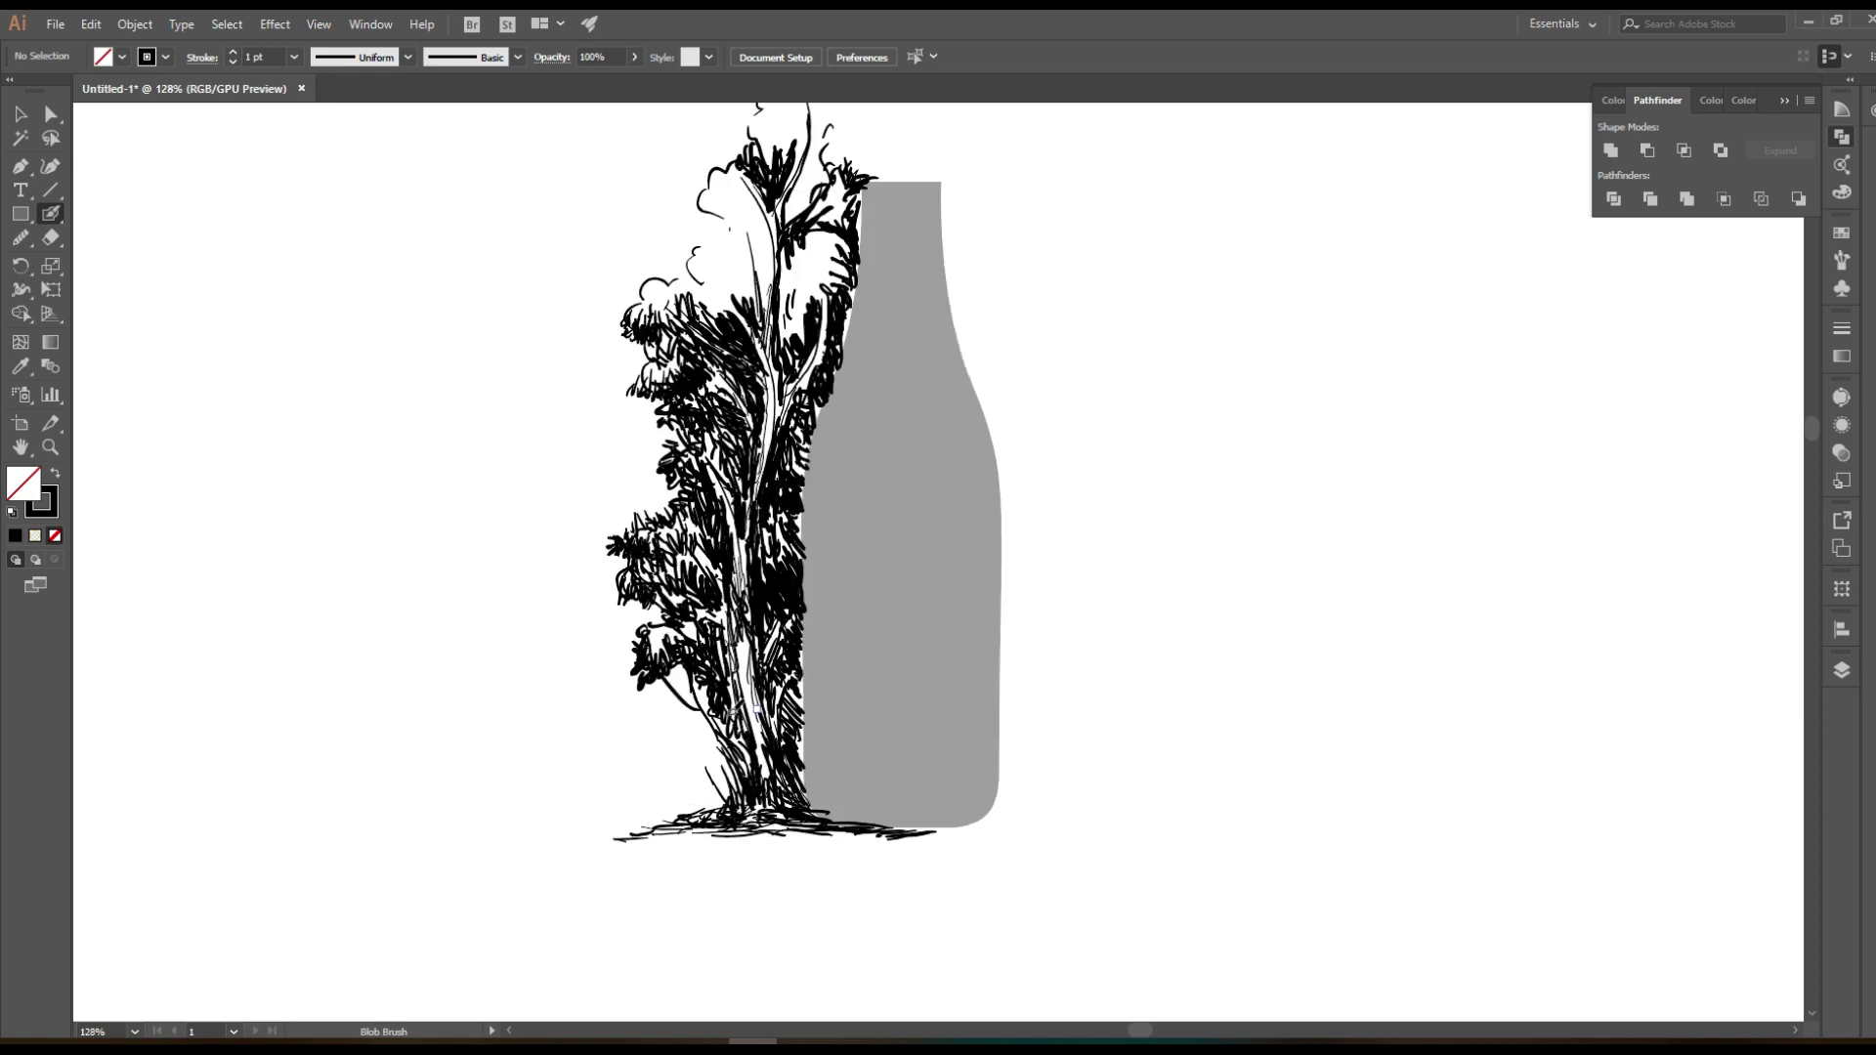
{"action": "mouse_move", "coordinate": [684, 743]}
{"action": "left_mouse_down"}
{"action": "mouse_move", "coordinate": [719, 753]}
{"action": "mouse_move", "coordinate": [728, 601]}
{"action": "mouse_move", "coordinate": [777, 606]}
{"action": "mouse_move", "coordinate": [801, 739]}
{"action": "mouse_move", "coordinate": [801, 551]}
{"action": "left_mouse_up"}
Densify the upper trunk, crown edge and foliage, and mark the trunk base
{"action": "mouse_move", "coordinate": [798, 422]}
{"action": "left_mouse_down"}
{"action": "mouse_move", "coordinate": [842, 332]}
{"action": "mouse_move", "coordinate": [793, 322]}
{"action": "mouse_move", "coordinate": [821, 254]}
{"action": "left_mouse_up"}
{"action": "mouse_move", "coordinate": [690, 278]}
{"action": "left_mouse_down"}
{"action": "mouse_move", "coordinate": [704, 403]}
{"action": "mouse_move", "coordinate": [728, 422]}
{"action": "mouse_move", "coordinate": [782, 415]}
{"action": "mouse_move", "coordinate": [788, 383]}
{"action": "mouse_move", "coordinate": [714, 322]}
{"action": "mouse_move", "coordinate": [758, 310]}
{"action": "mouse_move", "coordinate": [704, 401]}
{"action": "mouse_move", "coordinate": [742, 408]}
{"action": "mouse_move", "coordinate": [772, 371]}
{"action": "mouse_move", "coordinate": [733, 359]}
{"action": "mouse_move", "coordinate": [782, 391]}
{"action": "left_mouse_up"}
{"action": "mouse_move", "coordinate": [782, 322]}
{"action": "left_mouse_down"}
{"action": "mouse_move", "coordinate": [767, 390]}
{"action": "mouse_move", "coordinate": [773, 254]}
{"action": "mouse_move", "coordinate": [763, 338]}
{"action": "mouse_move", "coordinate": [782, 256]}
{"action": "mouse_move", "coordinate": [816, 305]}
{"action": "mouse_move", "coordinate": [792, 400]}
{"action": "mouse_move", "coordinate": [850, 352]}
{"action": "left_mouse_up"}
{"action": "scroll", "coordinate": [777, 293], "scroll_direction": "down", "scroll_amount": 2}
{"action": "left_click_drag", "start_coordinate": [833, 298], "coordinate": [819, 322]}
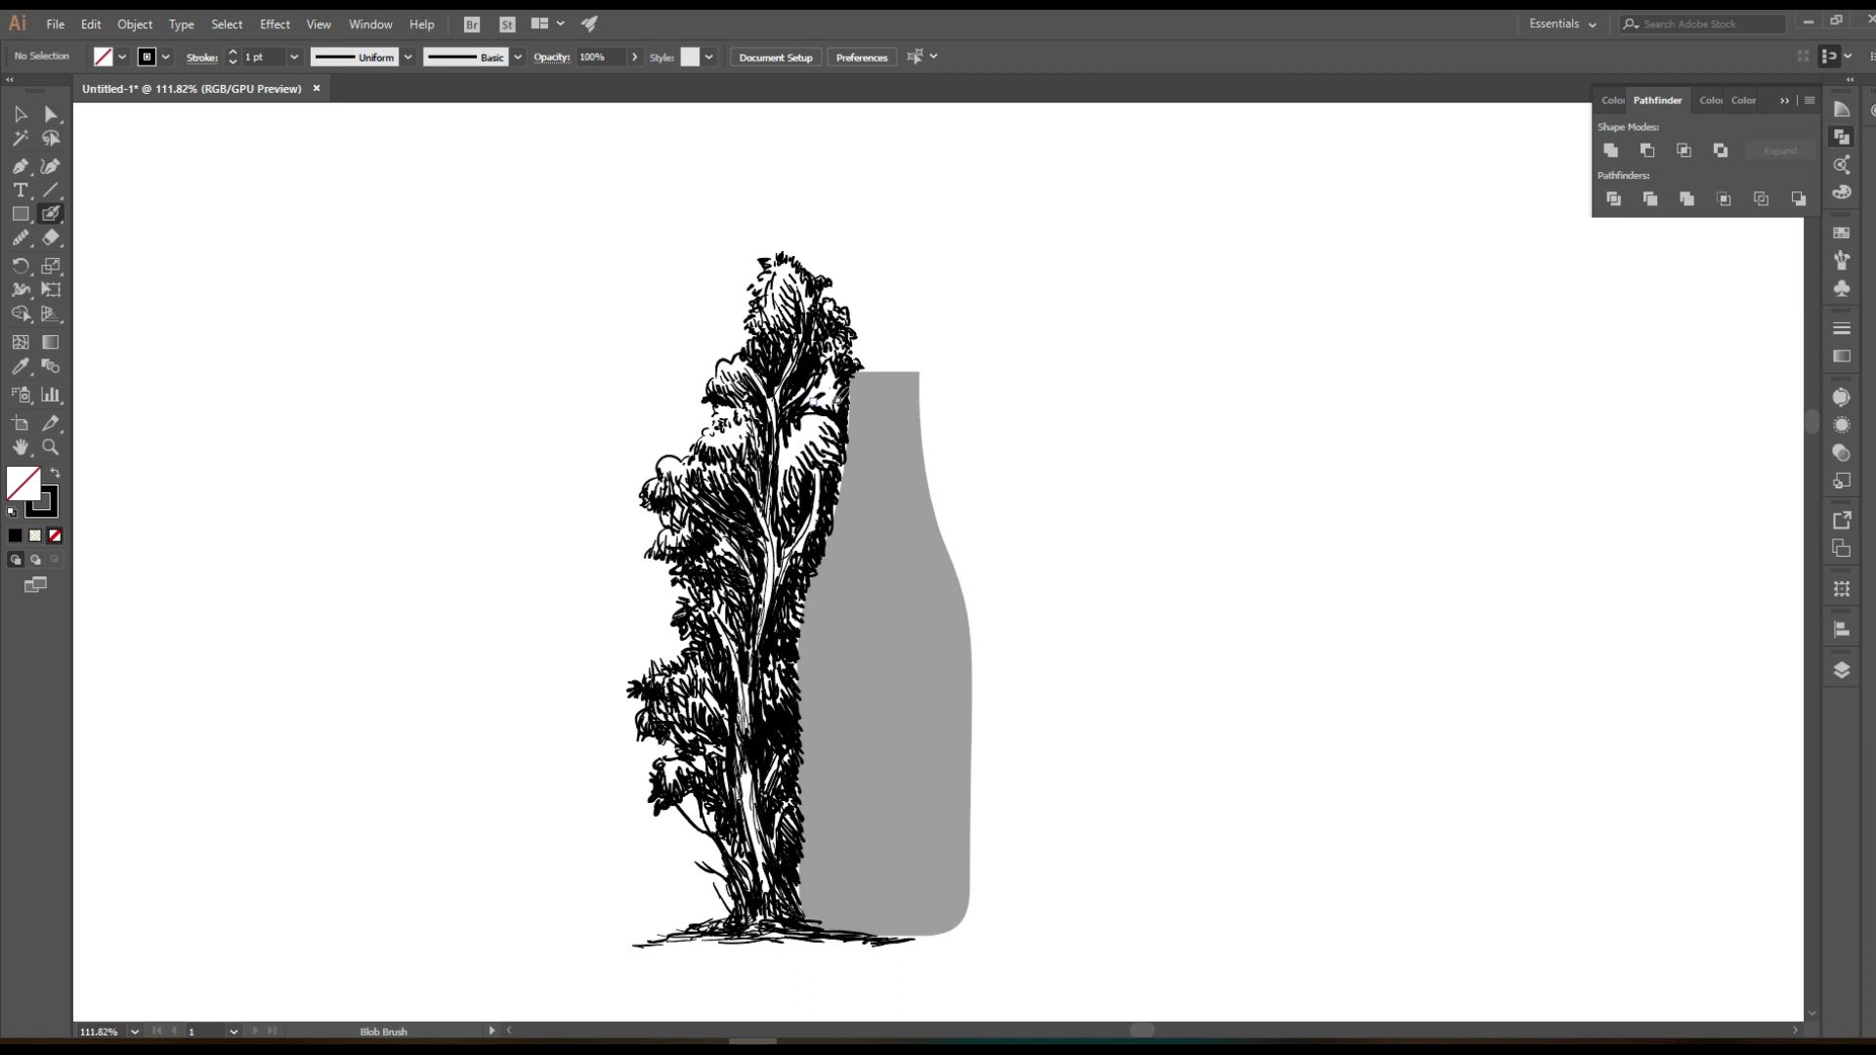
{"action": "left_click_drag", "start_coordinate": [837, 400], "coordinate": [854, 410]}
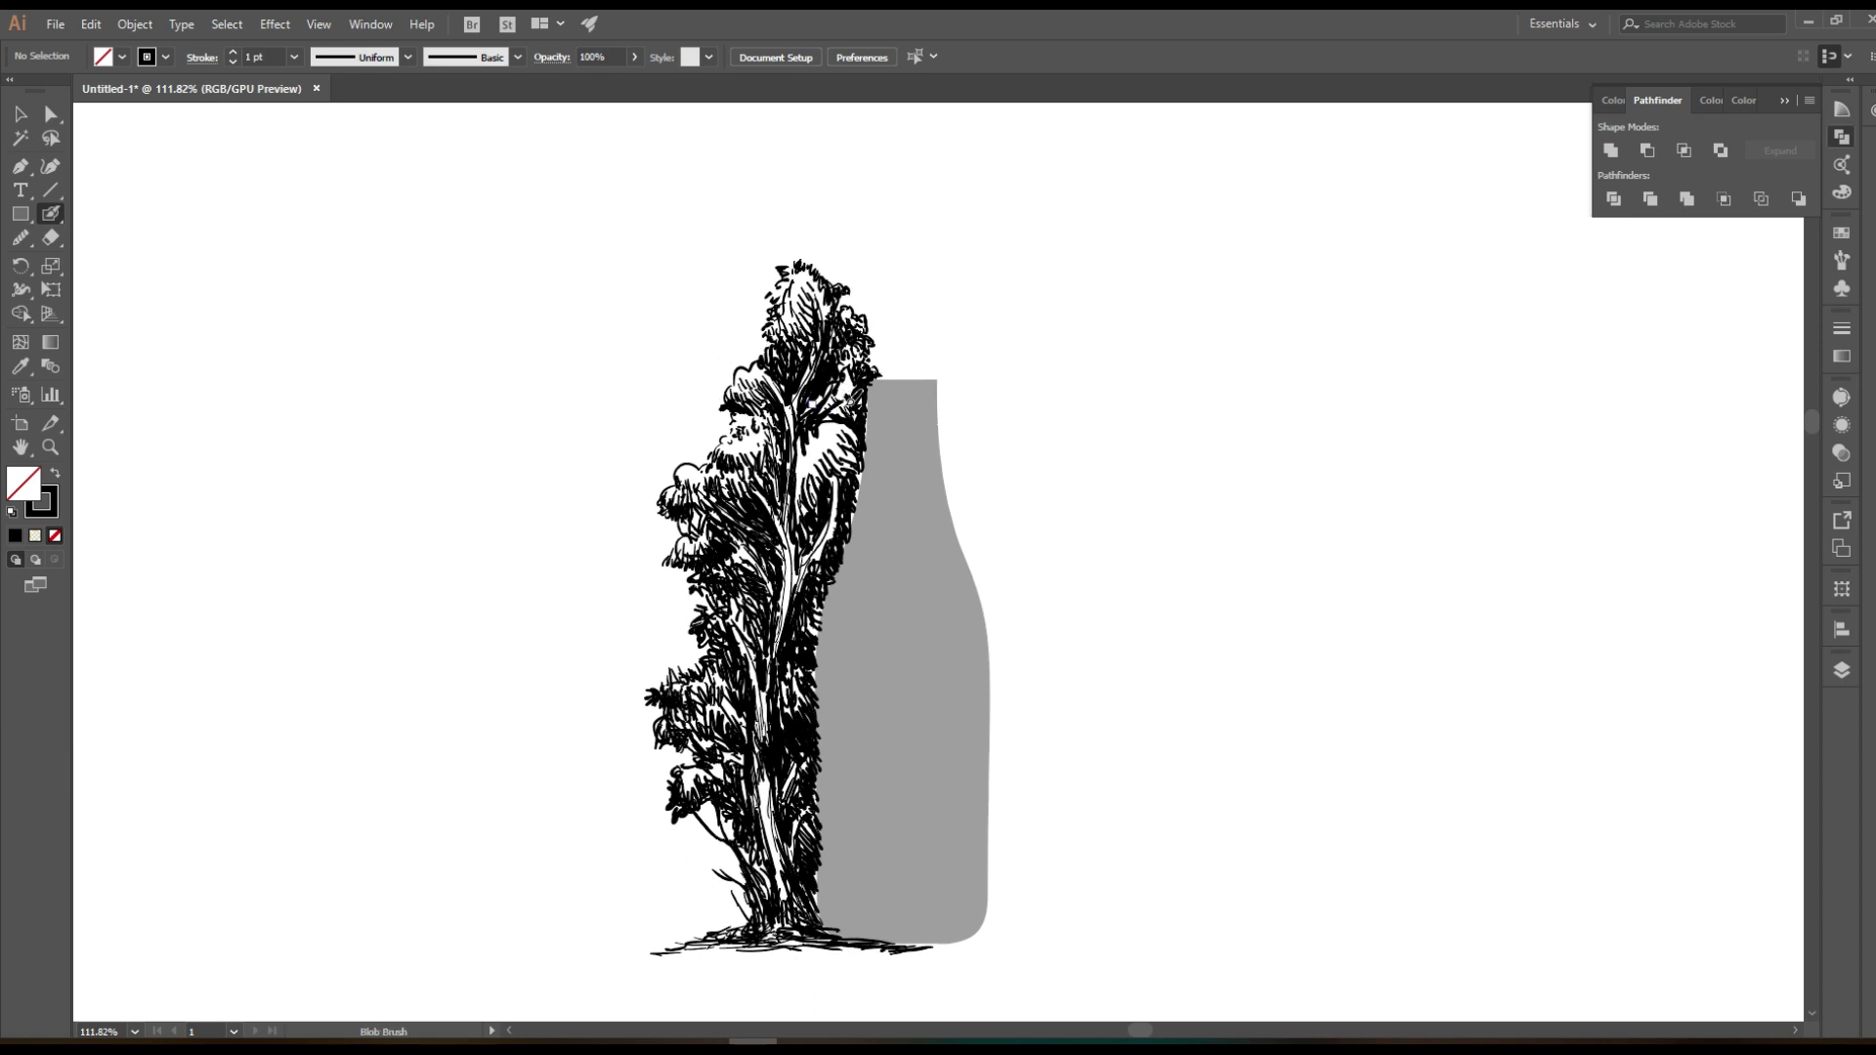
{"action": "left_click_drag", "start_coordinate": [808, 472], "coordinate": [856, 470]}
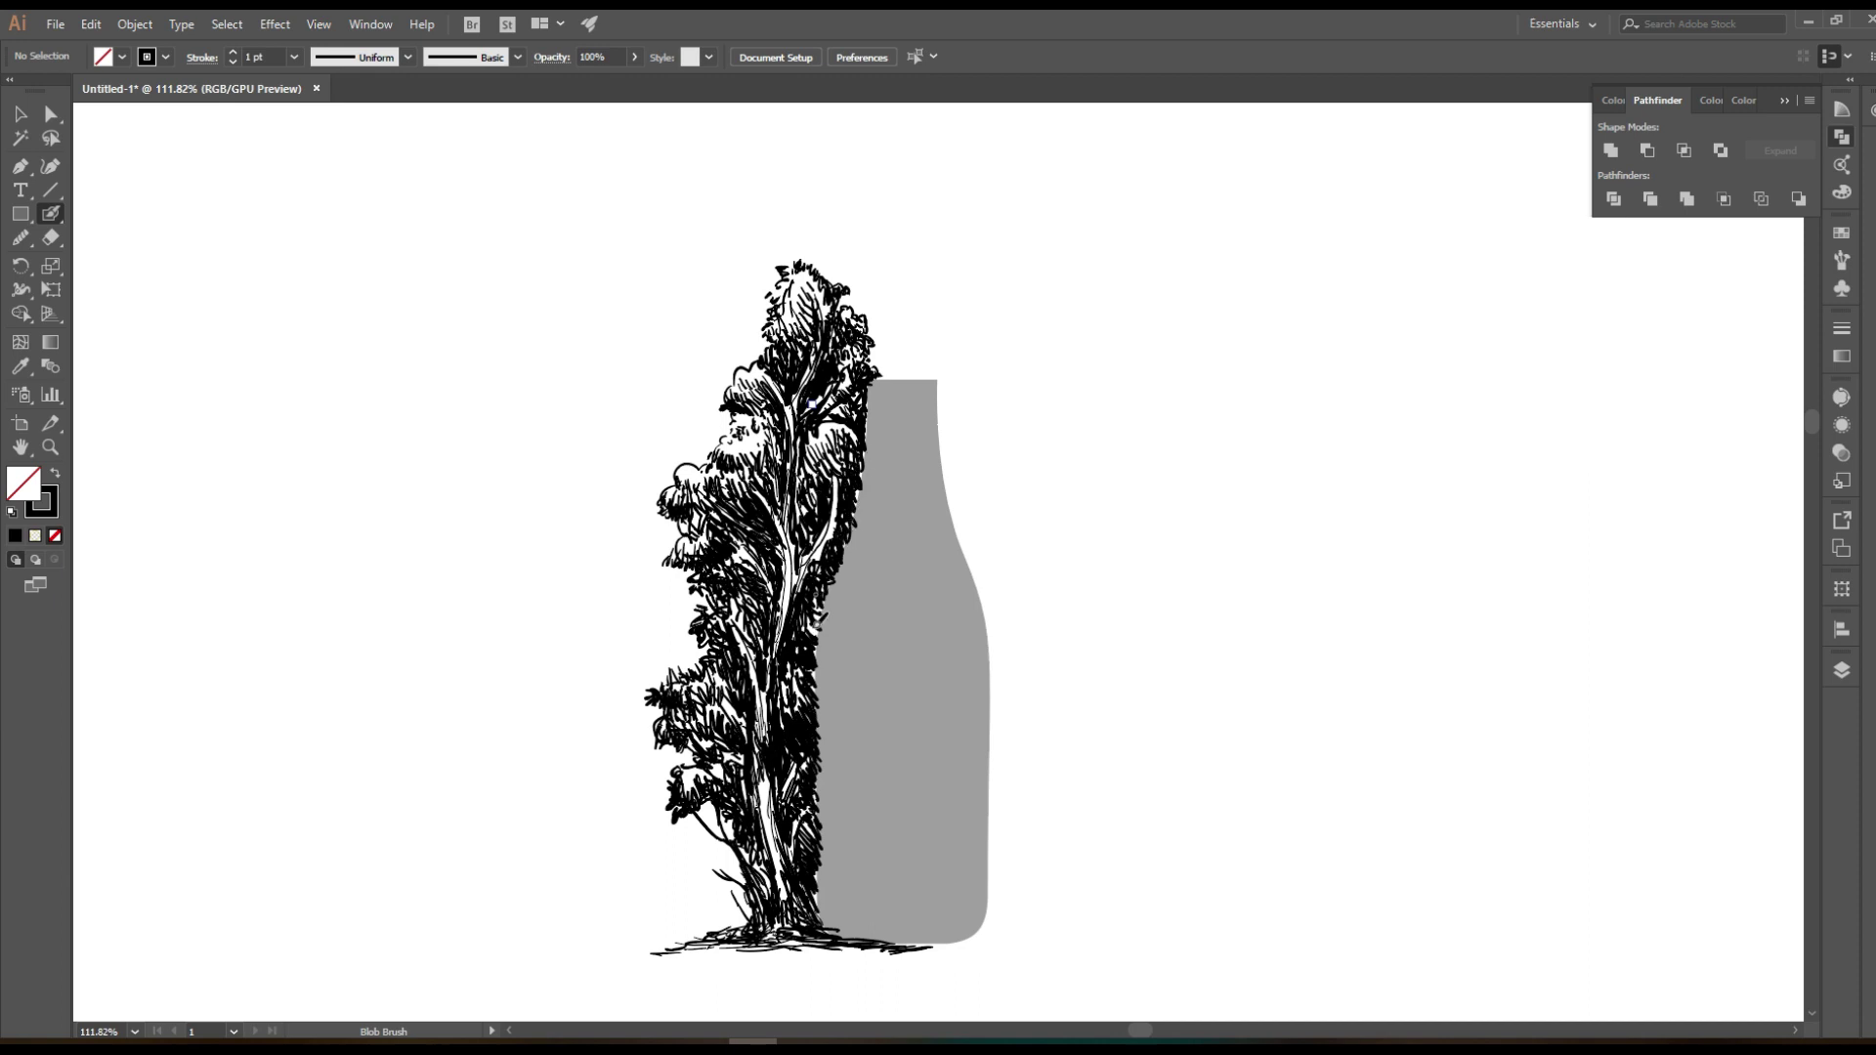
{"action": "scroll", "coordinate": [772, 596], "scroll_direction": "down", "scroll_amount": 1}
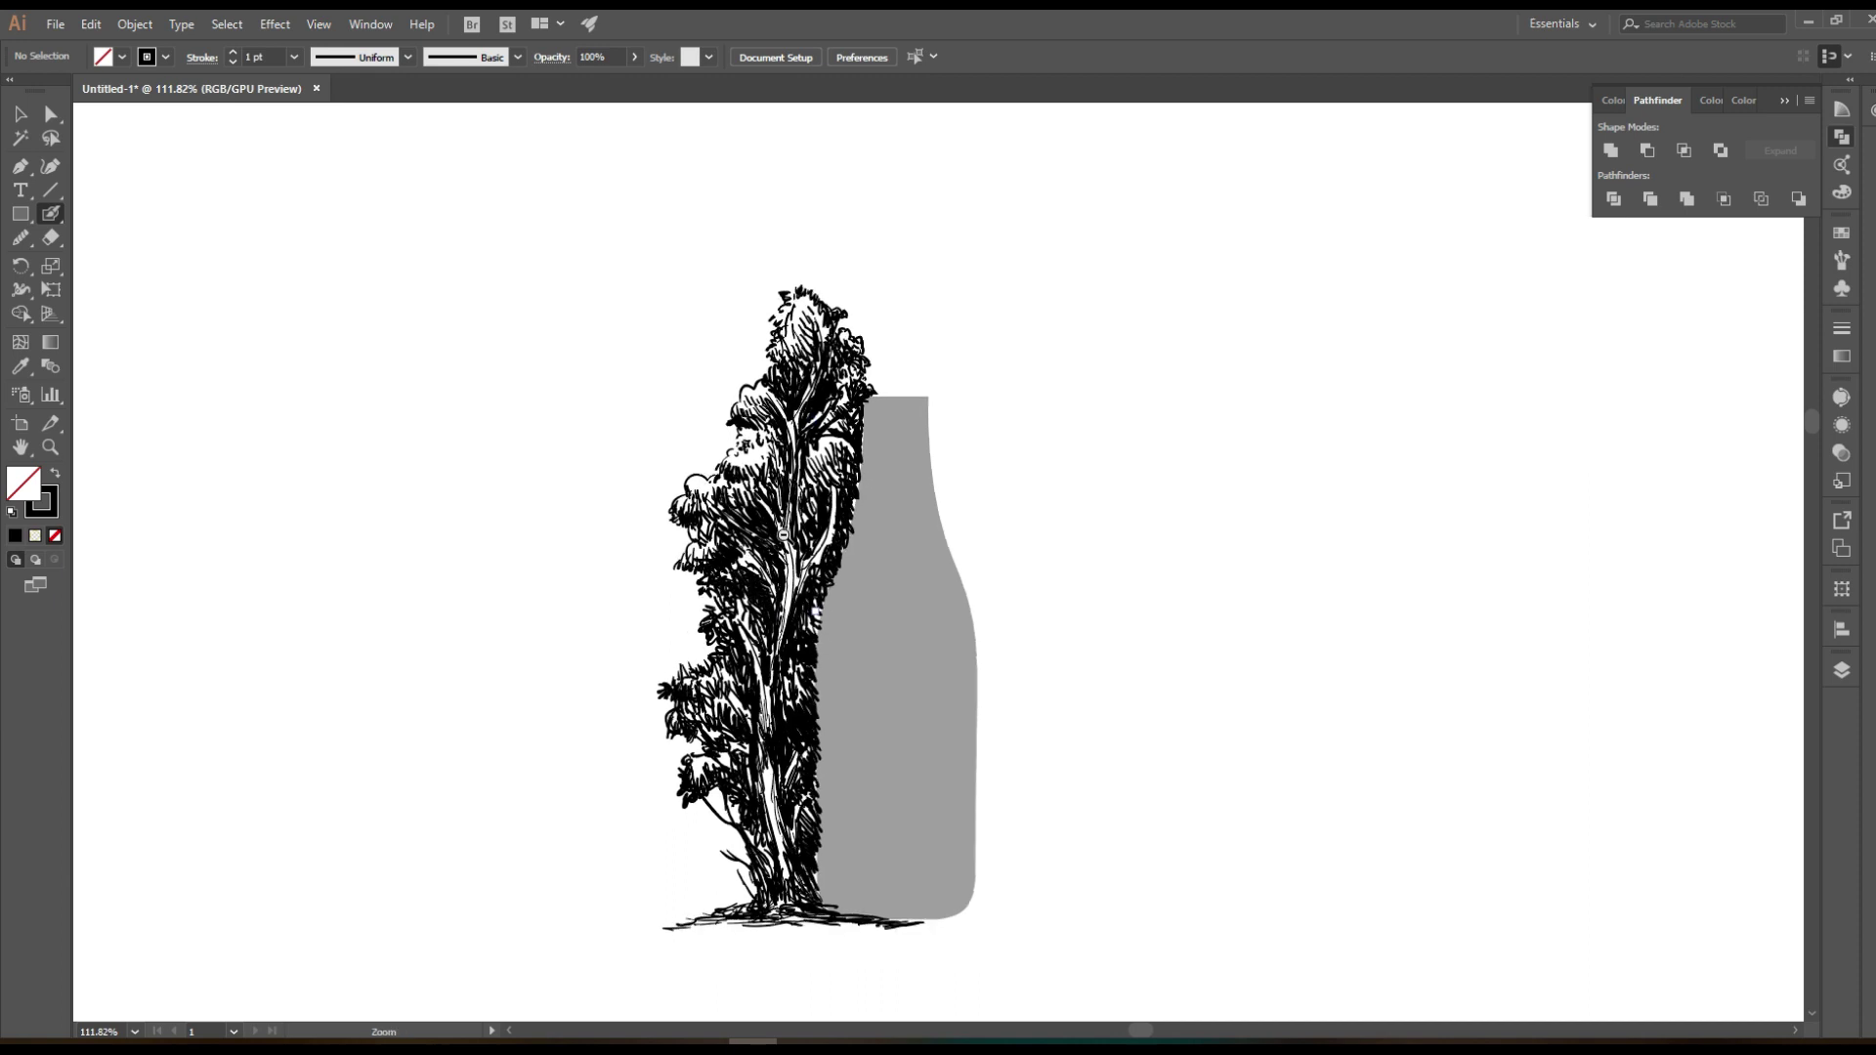
{"action": "scroll", "coordinate": [814, 611], "scroll_direction": "down", "scroll_amount": 1}
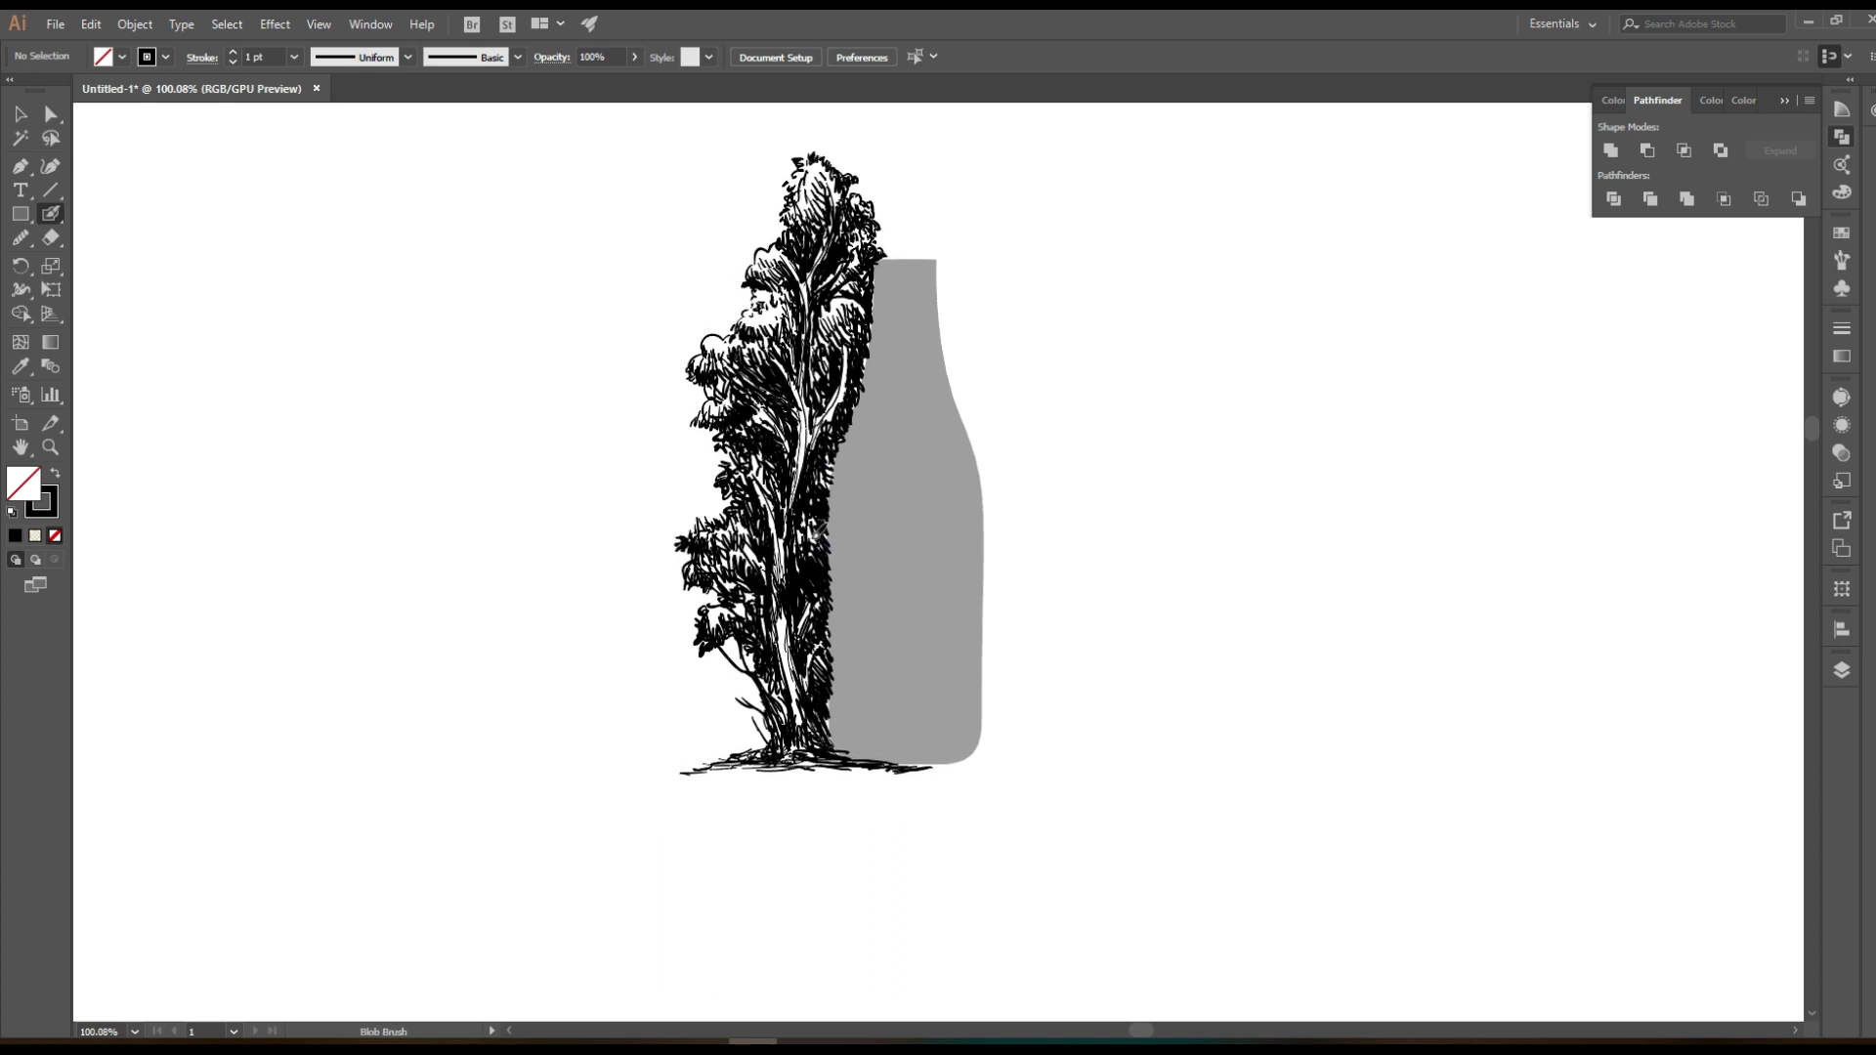
{"action": "left_click_drag", "start_coordinate": [766, 747], "coordinate": [794, 721]}
{"action": "scroll", "coordinate": [832, 700], "scroll_direction": "up", "scroll_amount": 1}
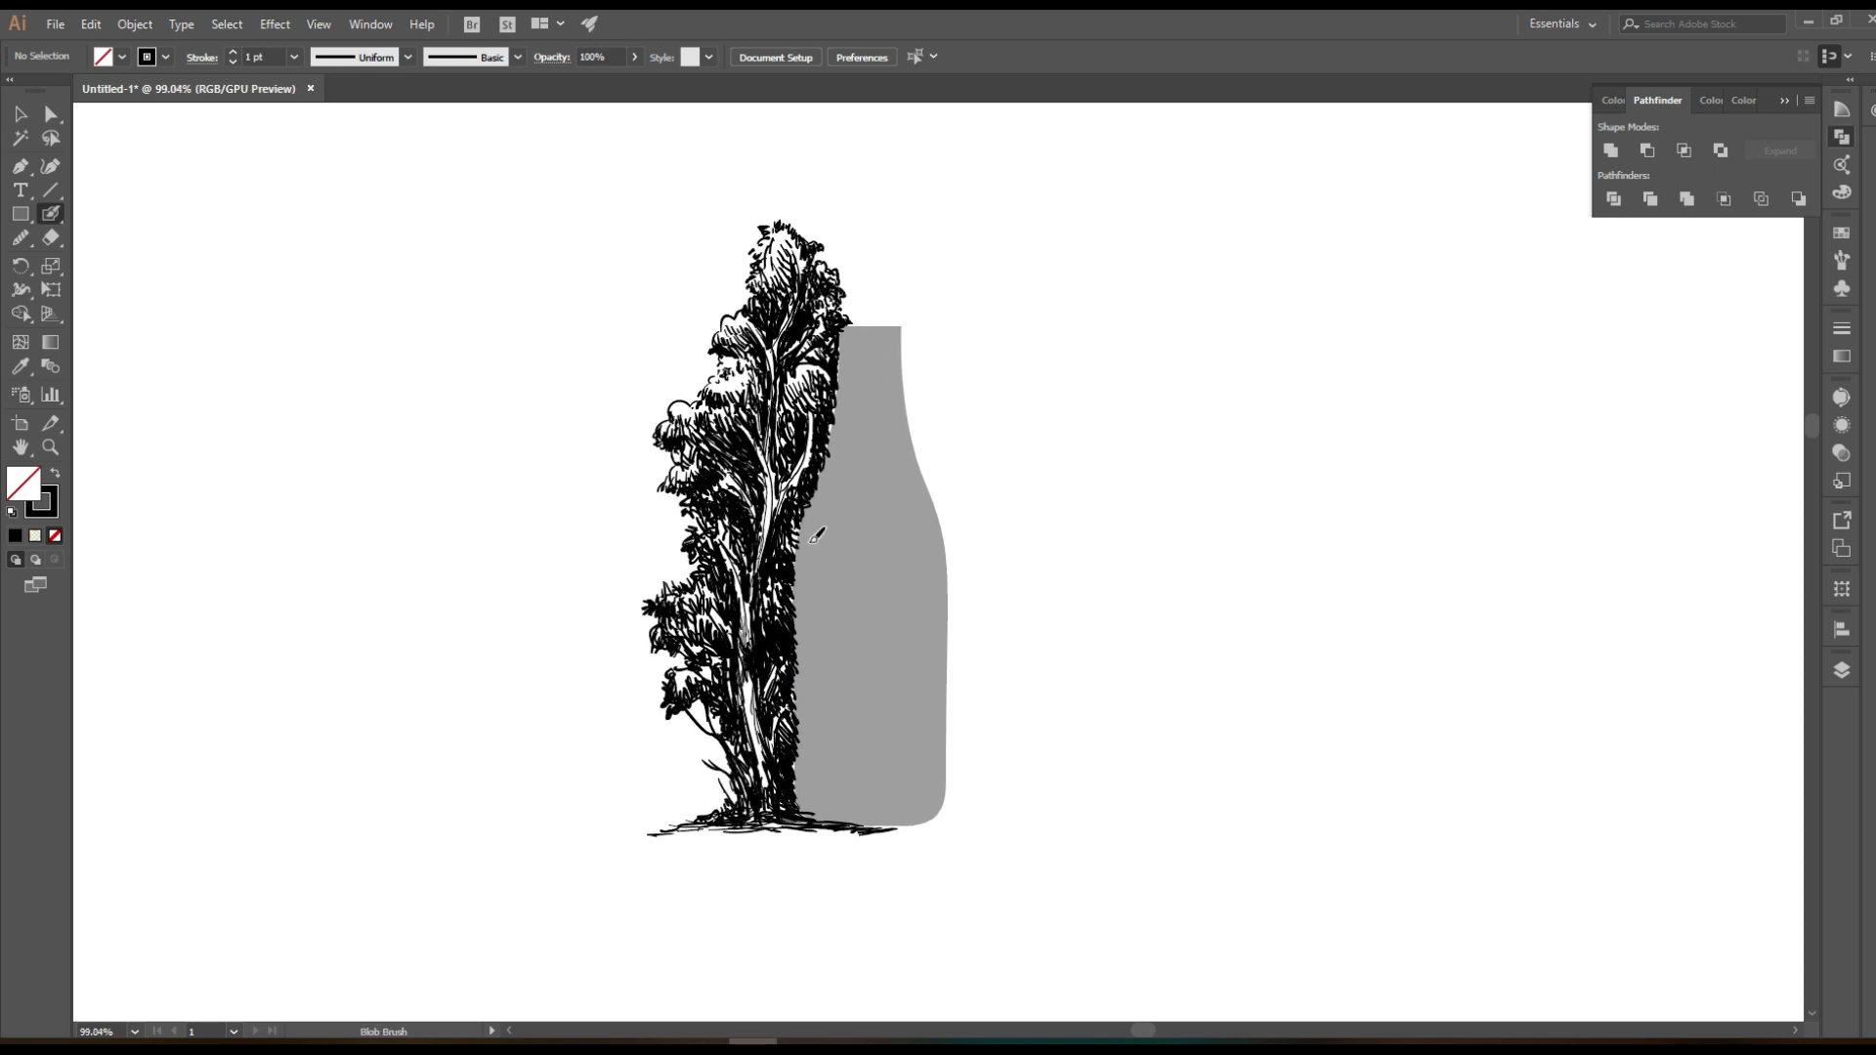
Duplicate the tree, reflect the copy vertically and place it on the bottle's right
{"action": "key", "text": "v"}
{"action": "left_click_drag", "start_coordinate": [560, 178], "coordinate": [830, 865]}
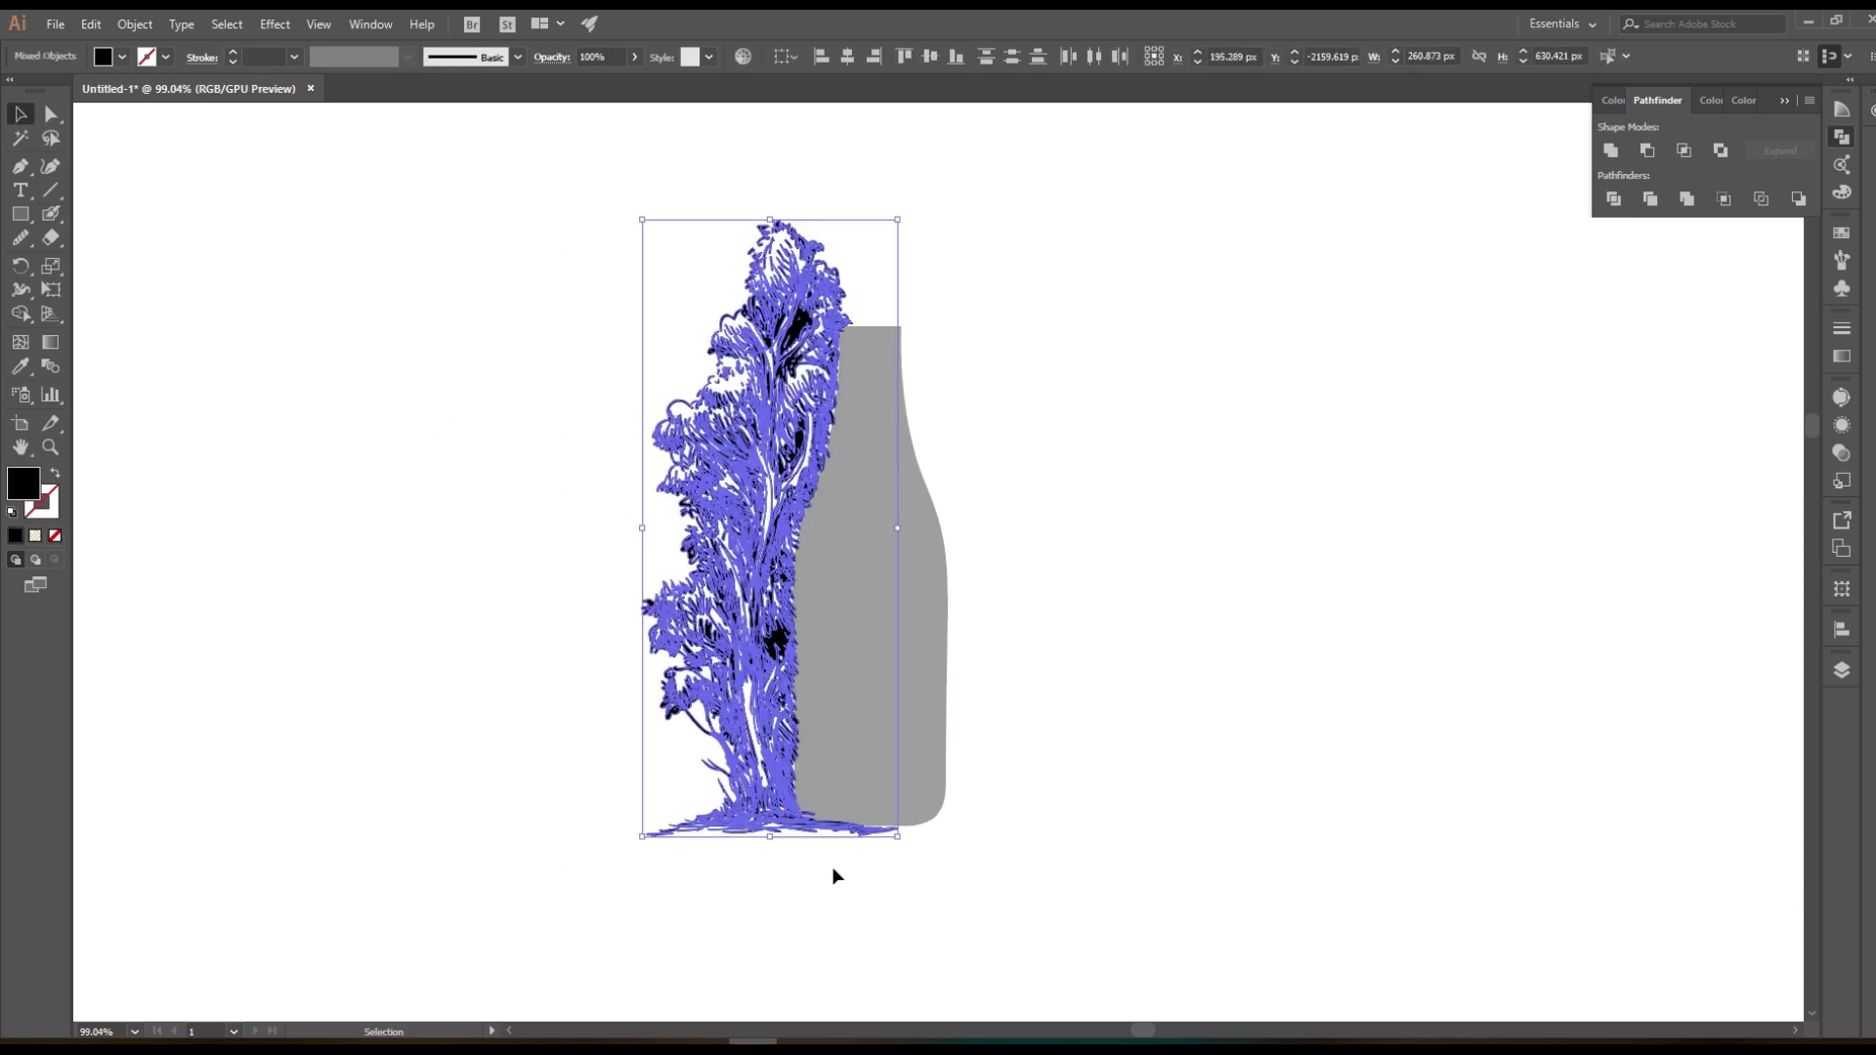
{"action": "left_click_drag", "start_coordinate": [819, 596], "coordinate": [1049, 595]}
{"action": "right_click", "coordinate": [975, 525]}
{"action": "mouse_move", "coordinate": [1035, 695]}
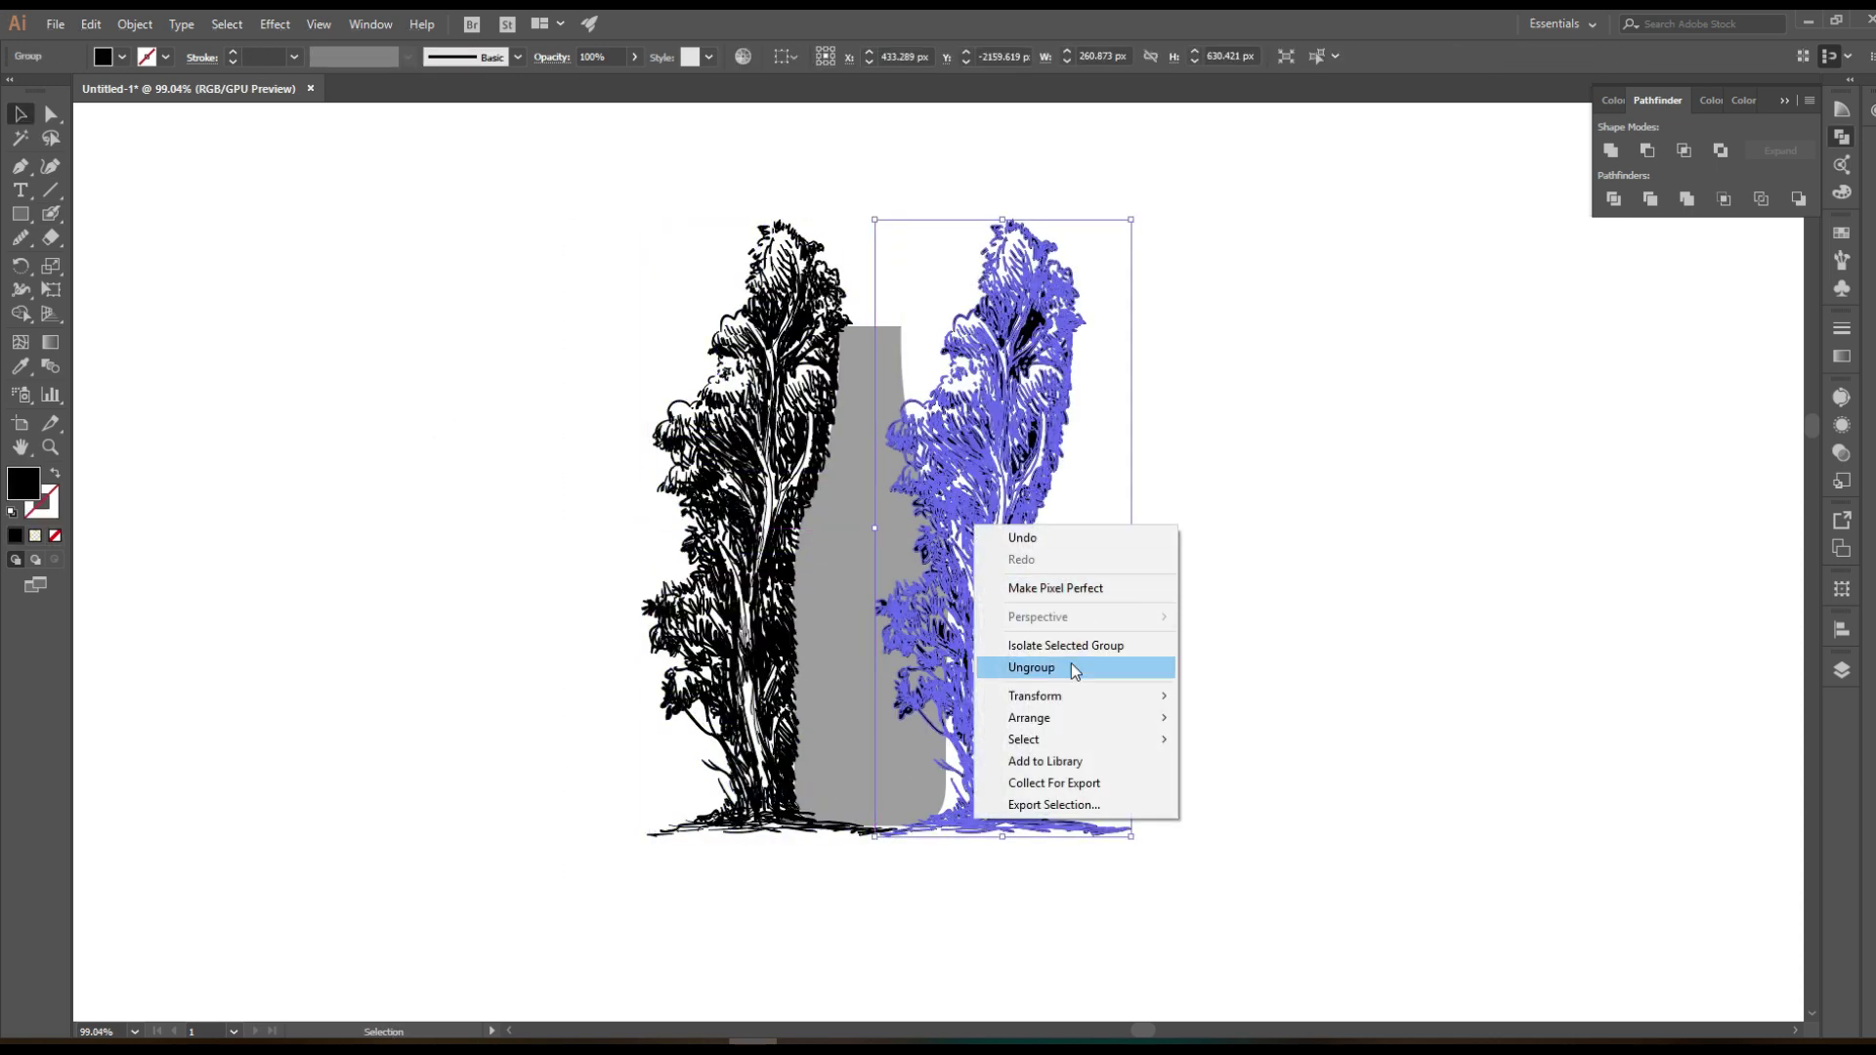
{"action": "left_click", "coordinate": [1230, 768]}
{"action": "key", "text": "Return"}
{"action": "left_click_drag", "start_coordinate": [1036, 526], "coordinate": [1005, 528]}
Duplicate both trees together as a pair far off to the left
{"action": "left_click", "coordinate": [802, 486], "text": "shift"}
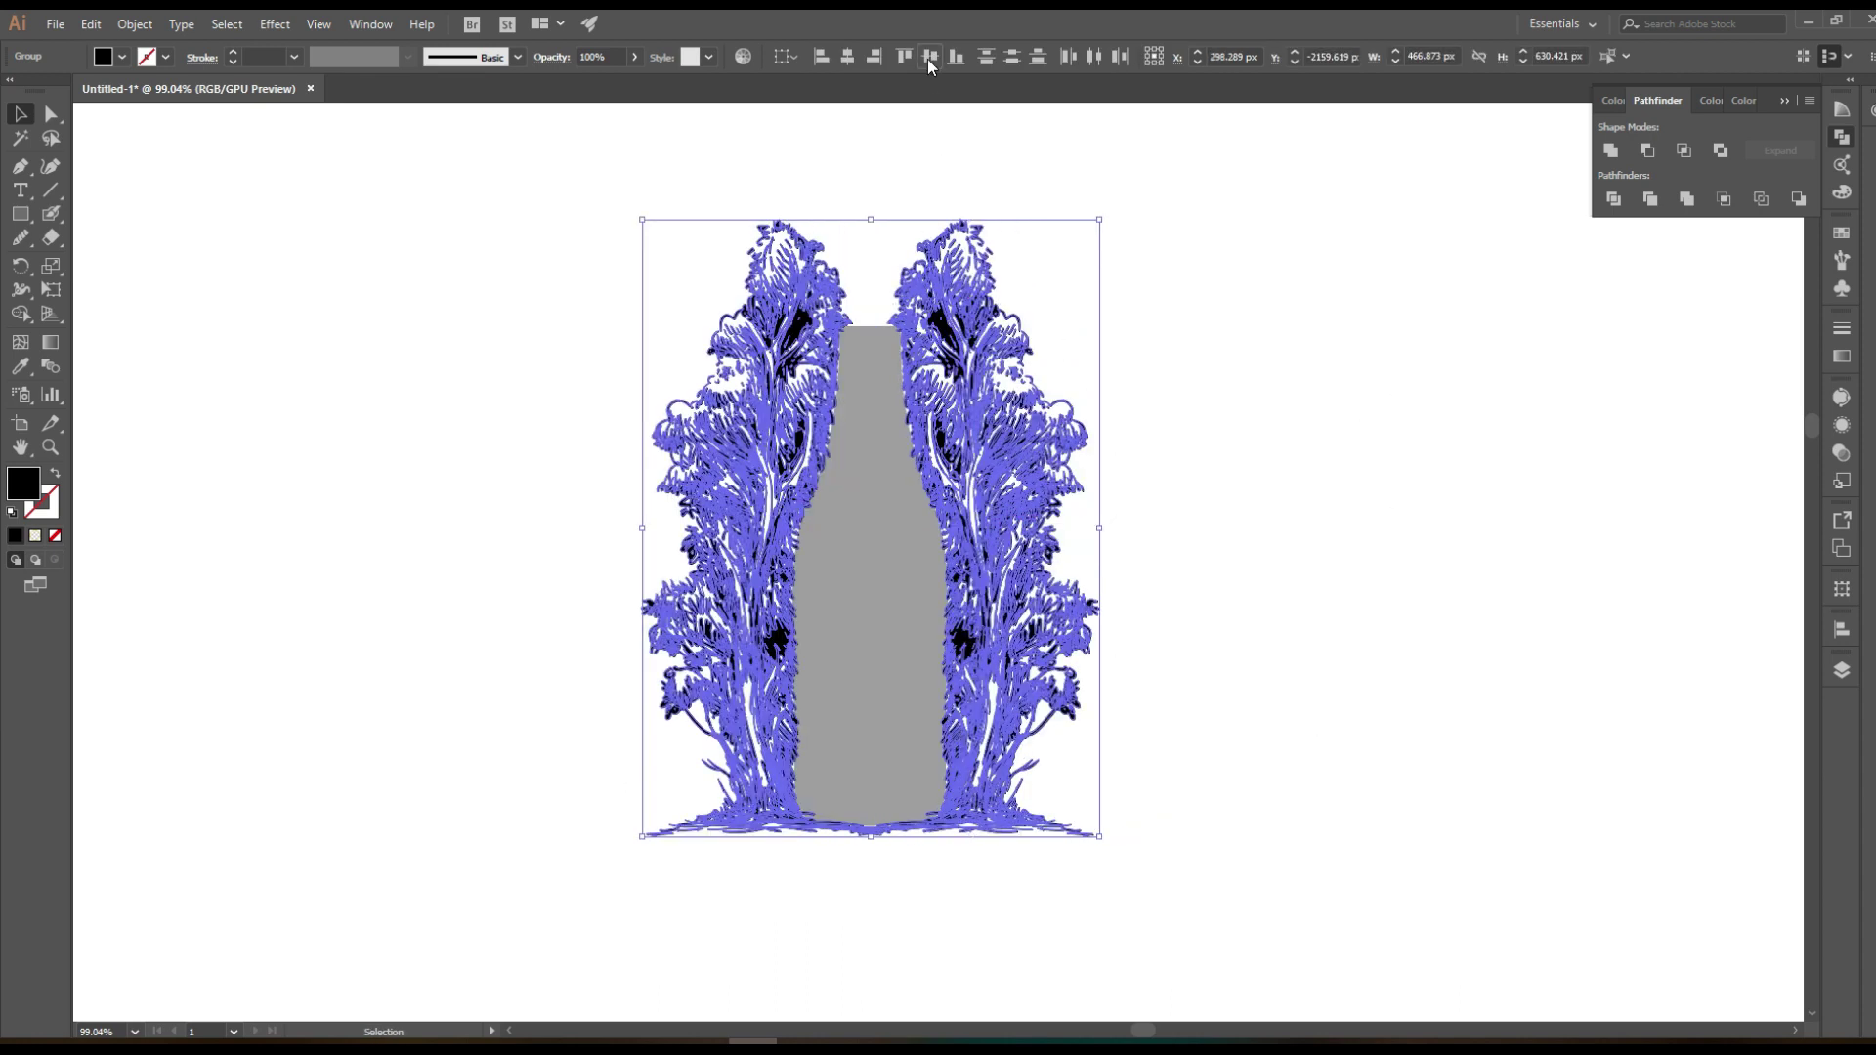
{"action": "left_click", "coordinate": [1218, 564]}
{"action": "left_click", "coordinate": [1027, 594]}
{"action": "left_click_drag", "start_coordinate": [1026, 595], "coordinate": [518, 594]}
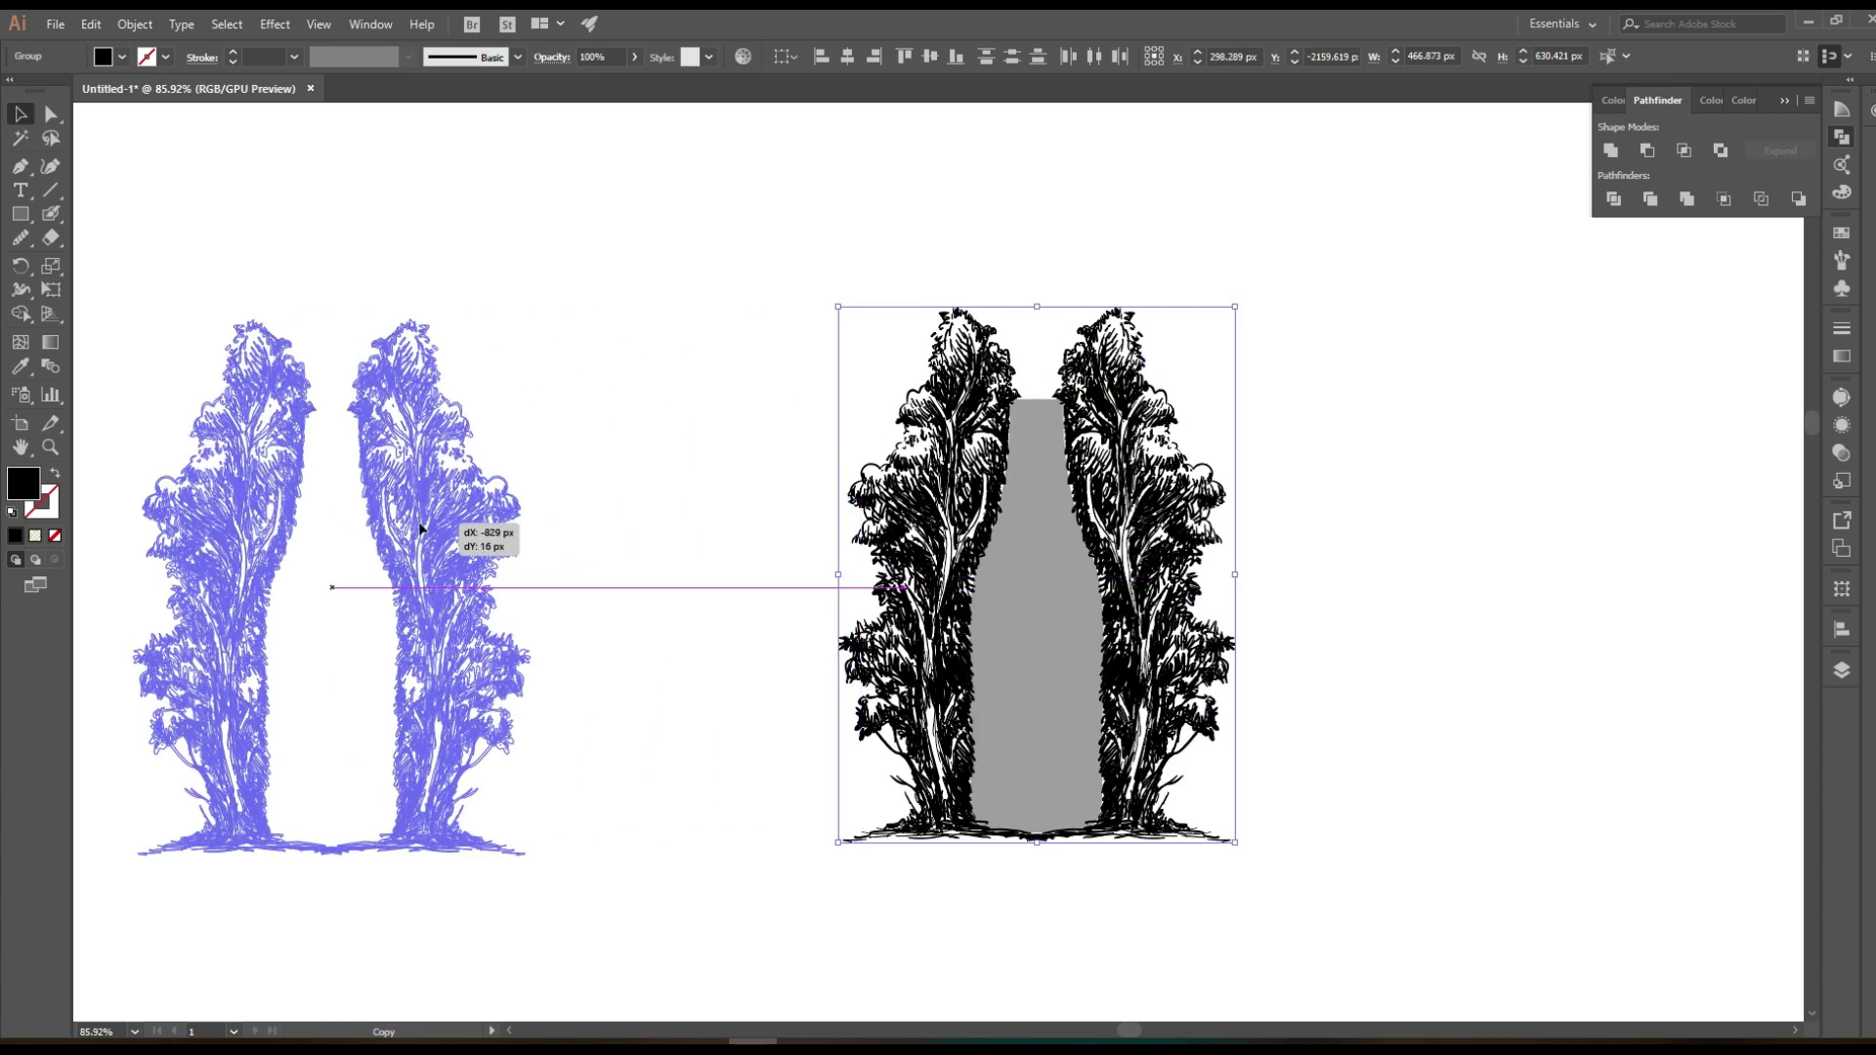
{"action": "left_click_drag", "start_coordinate": [489, 696], "coordinate": [1204, 696]}
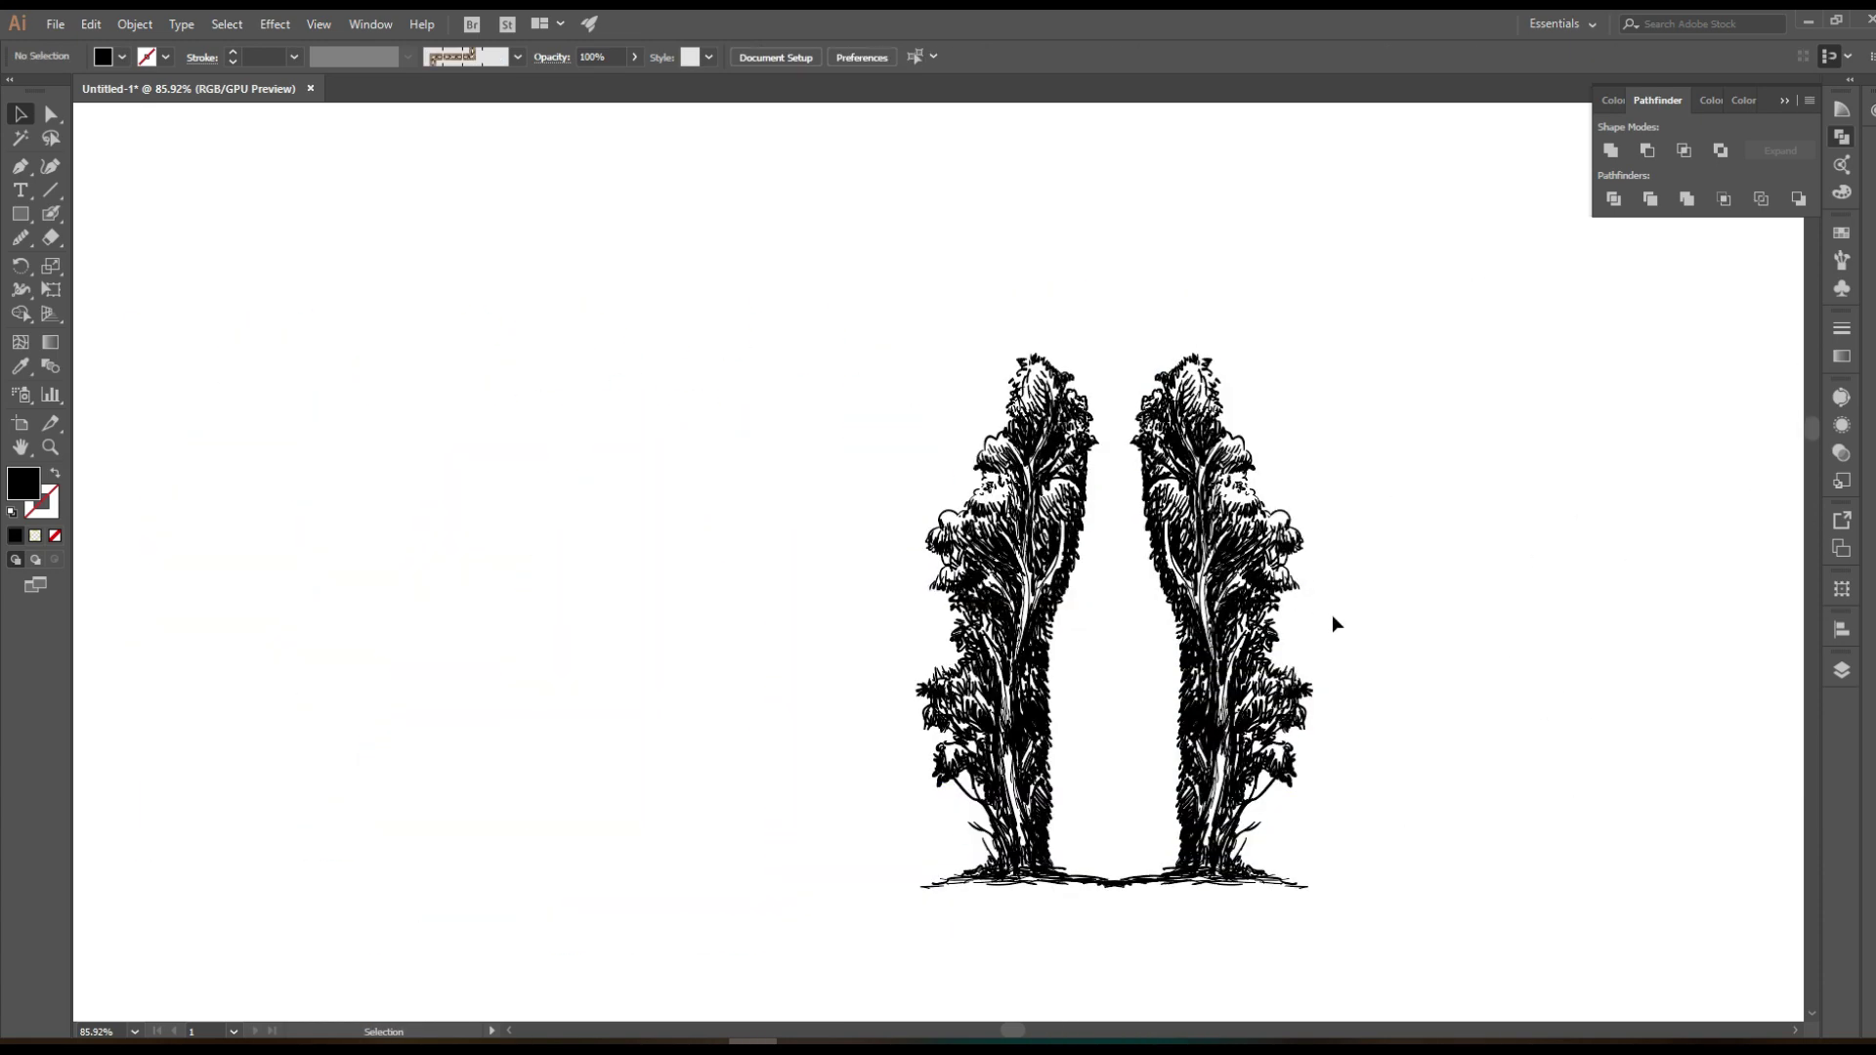
{"action": "left_click_drag", "start_coordinate": [814, 701], "coordinate": [892, 758]}
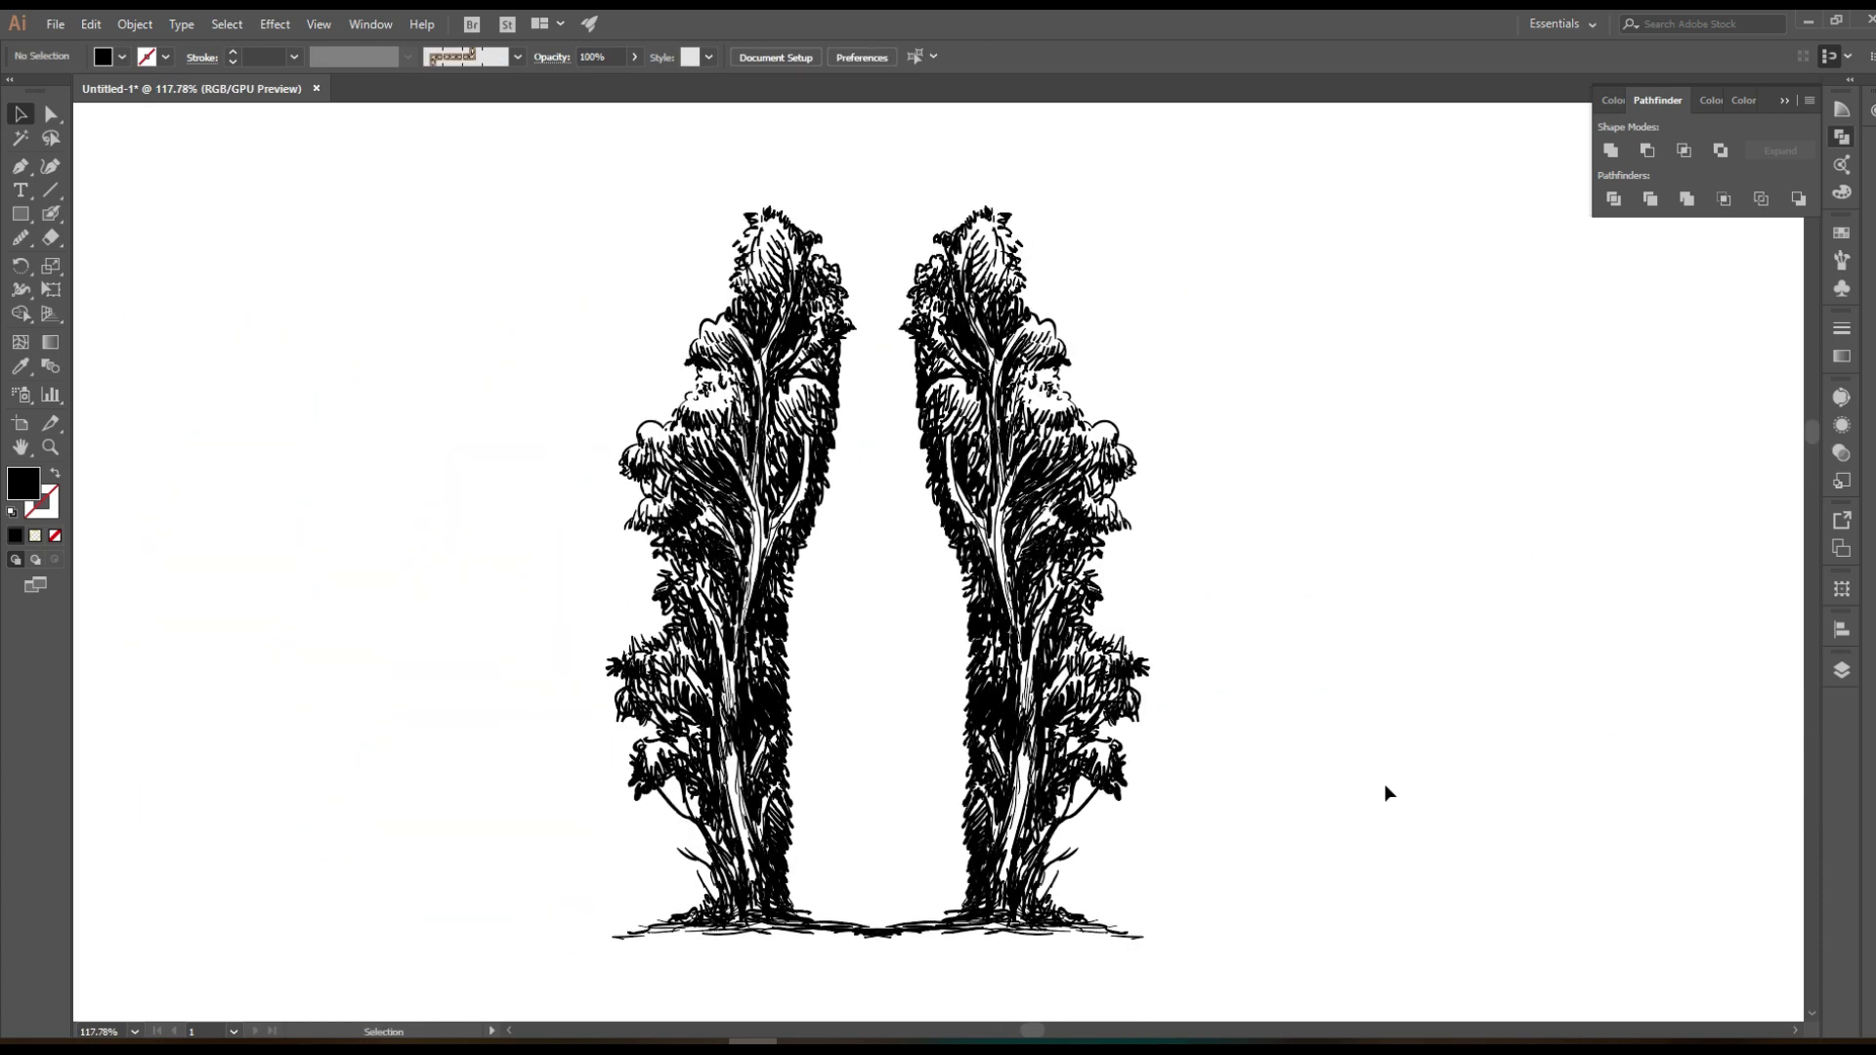
{"action": "left_click_drag", "start_coordinate": [1341, 268], "coordinate": [461, 909]}
{"action": "left_click", "coordinate": [1206, 742]}
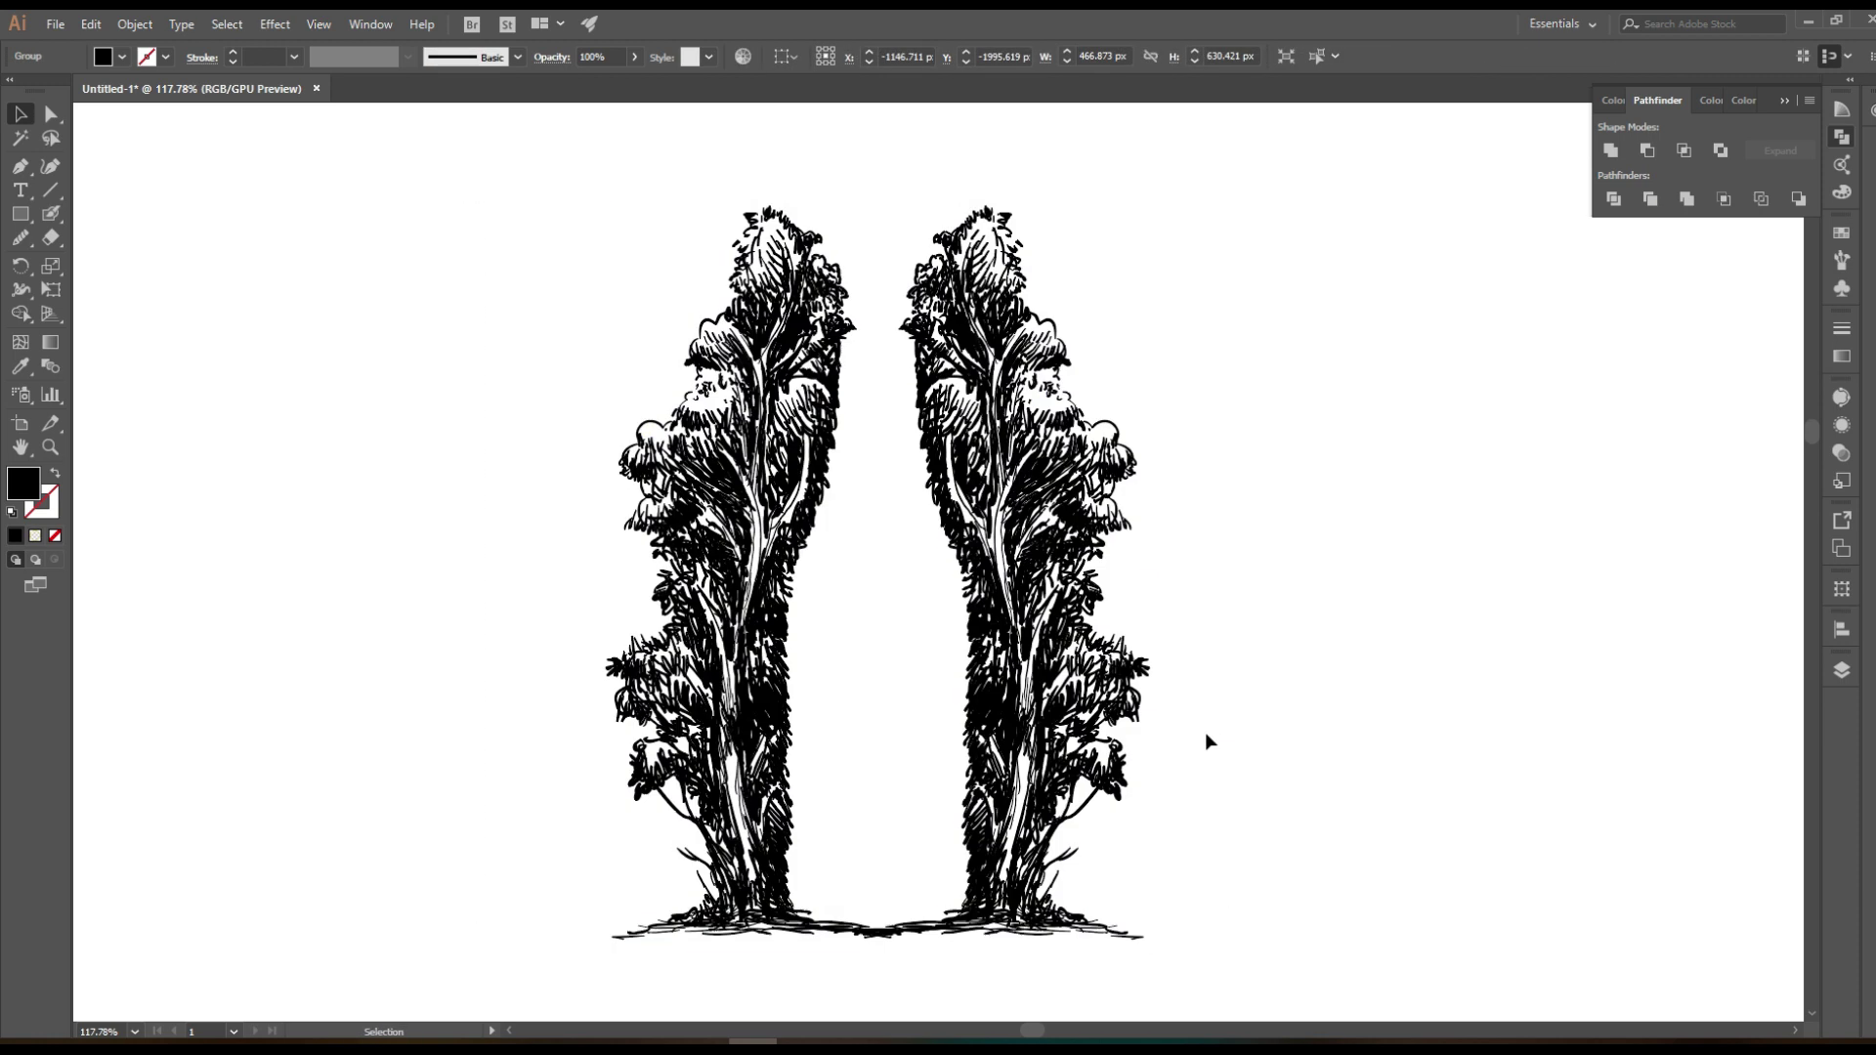
Touch up the left tree with the Blob Brush using swapped fill and stroke colours
{"action": "scroll", "coordinate": [831, 489], "scroll_direction": "down", "scroll_amount": 1}
{"action": "key", "text": "shift+b"}
{"action": "key", "text": "shift+x"}
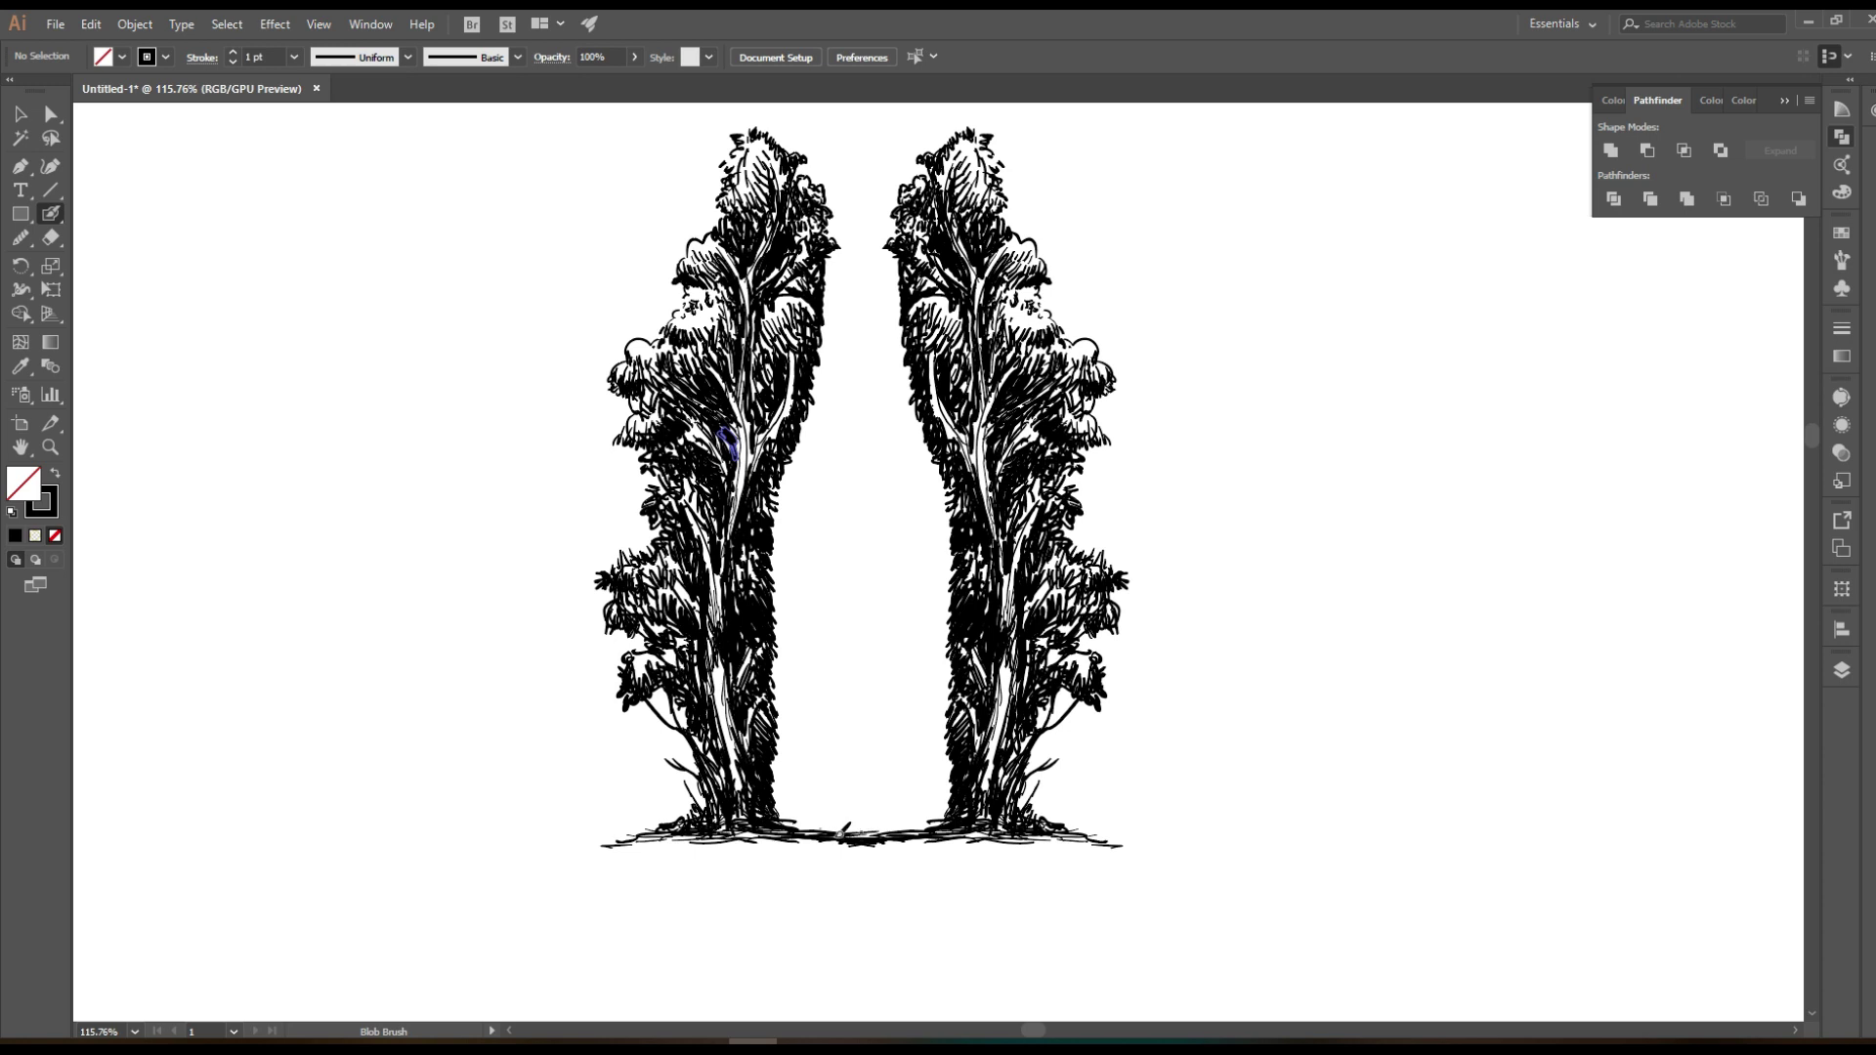
{"action": "mouse_move", "coordinate": [819, 818]}
{"action": "left_mouse_down"}
{"action": "mouse_move", "coordinate": [796, 797]}
{"action": "mouse_move", "coordinate": [869, 840]}
{"action": "left_mouse_up"}
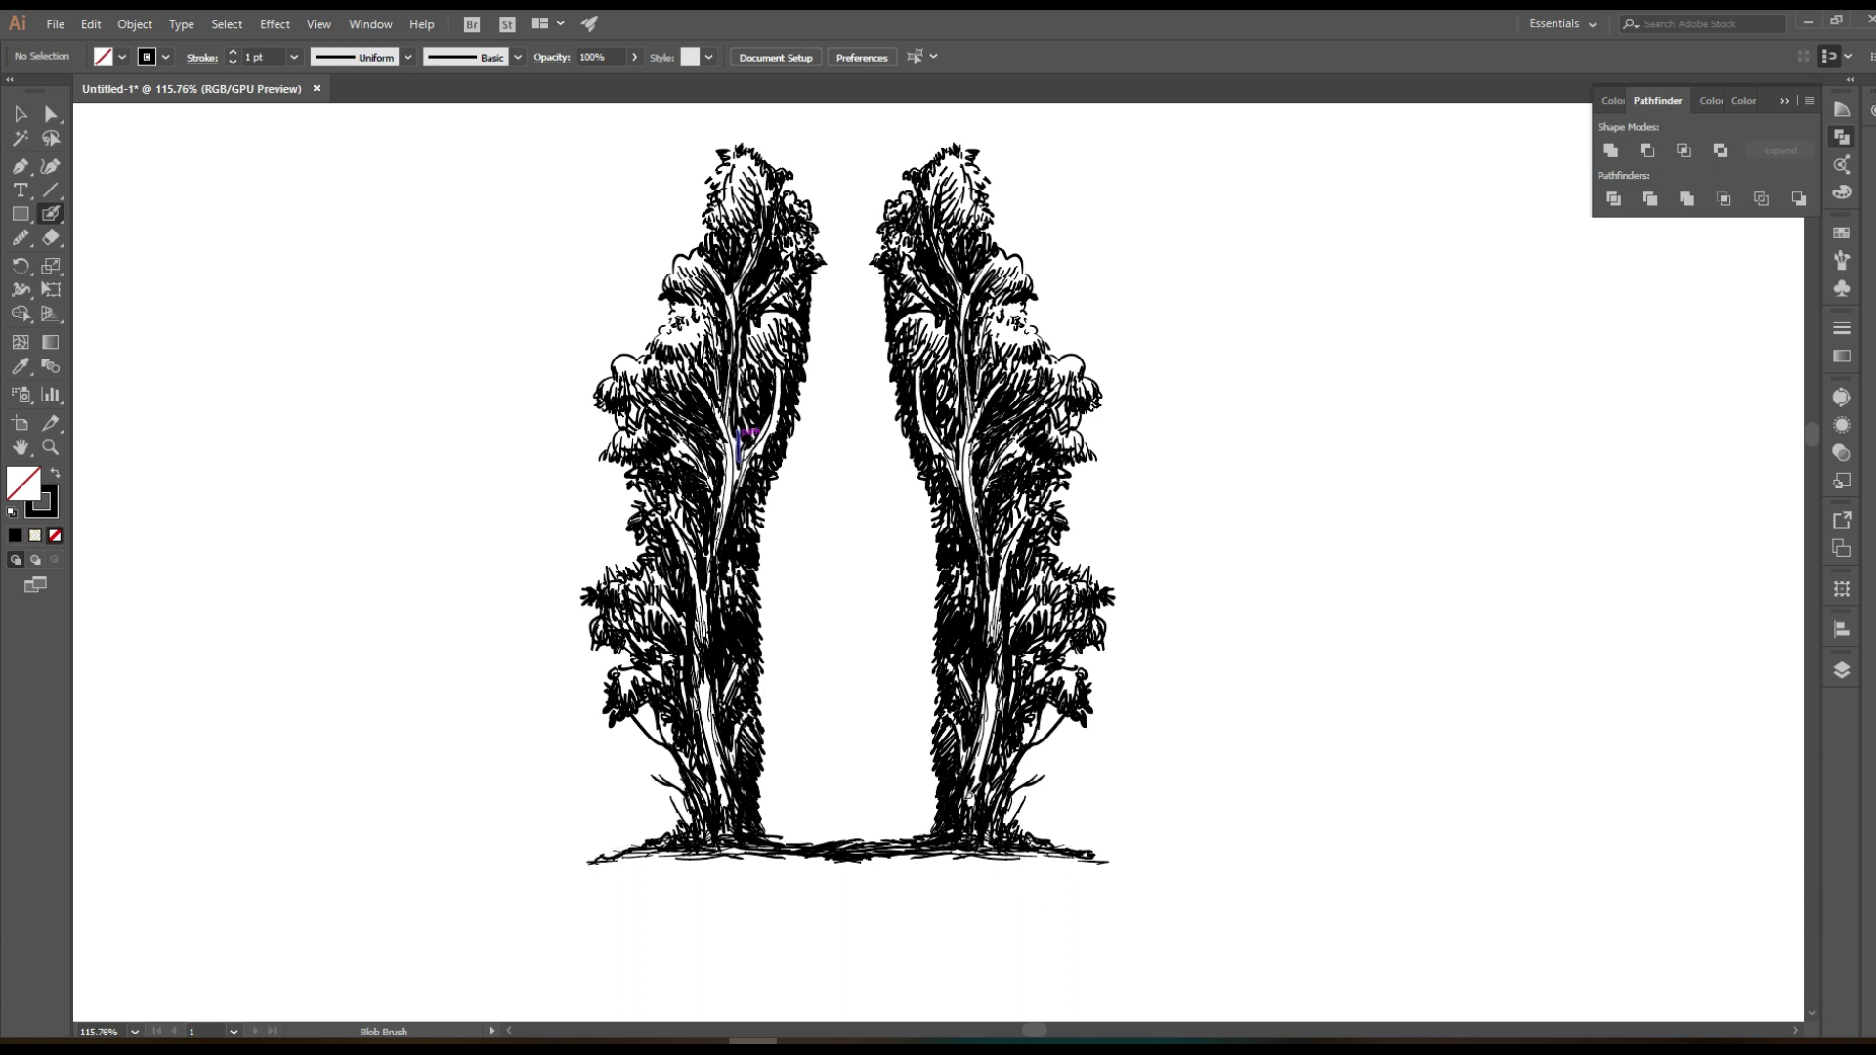
{"action": "left_click_drag", "start_coordinate": [962, 794], "coordinate": [975, 844]}
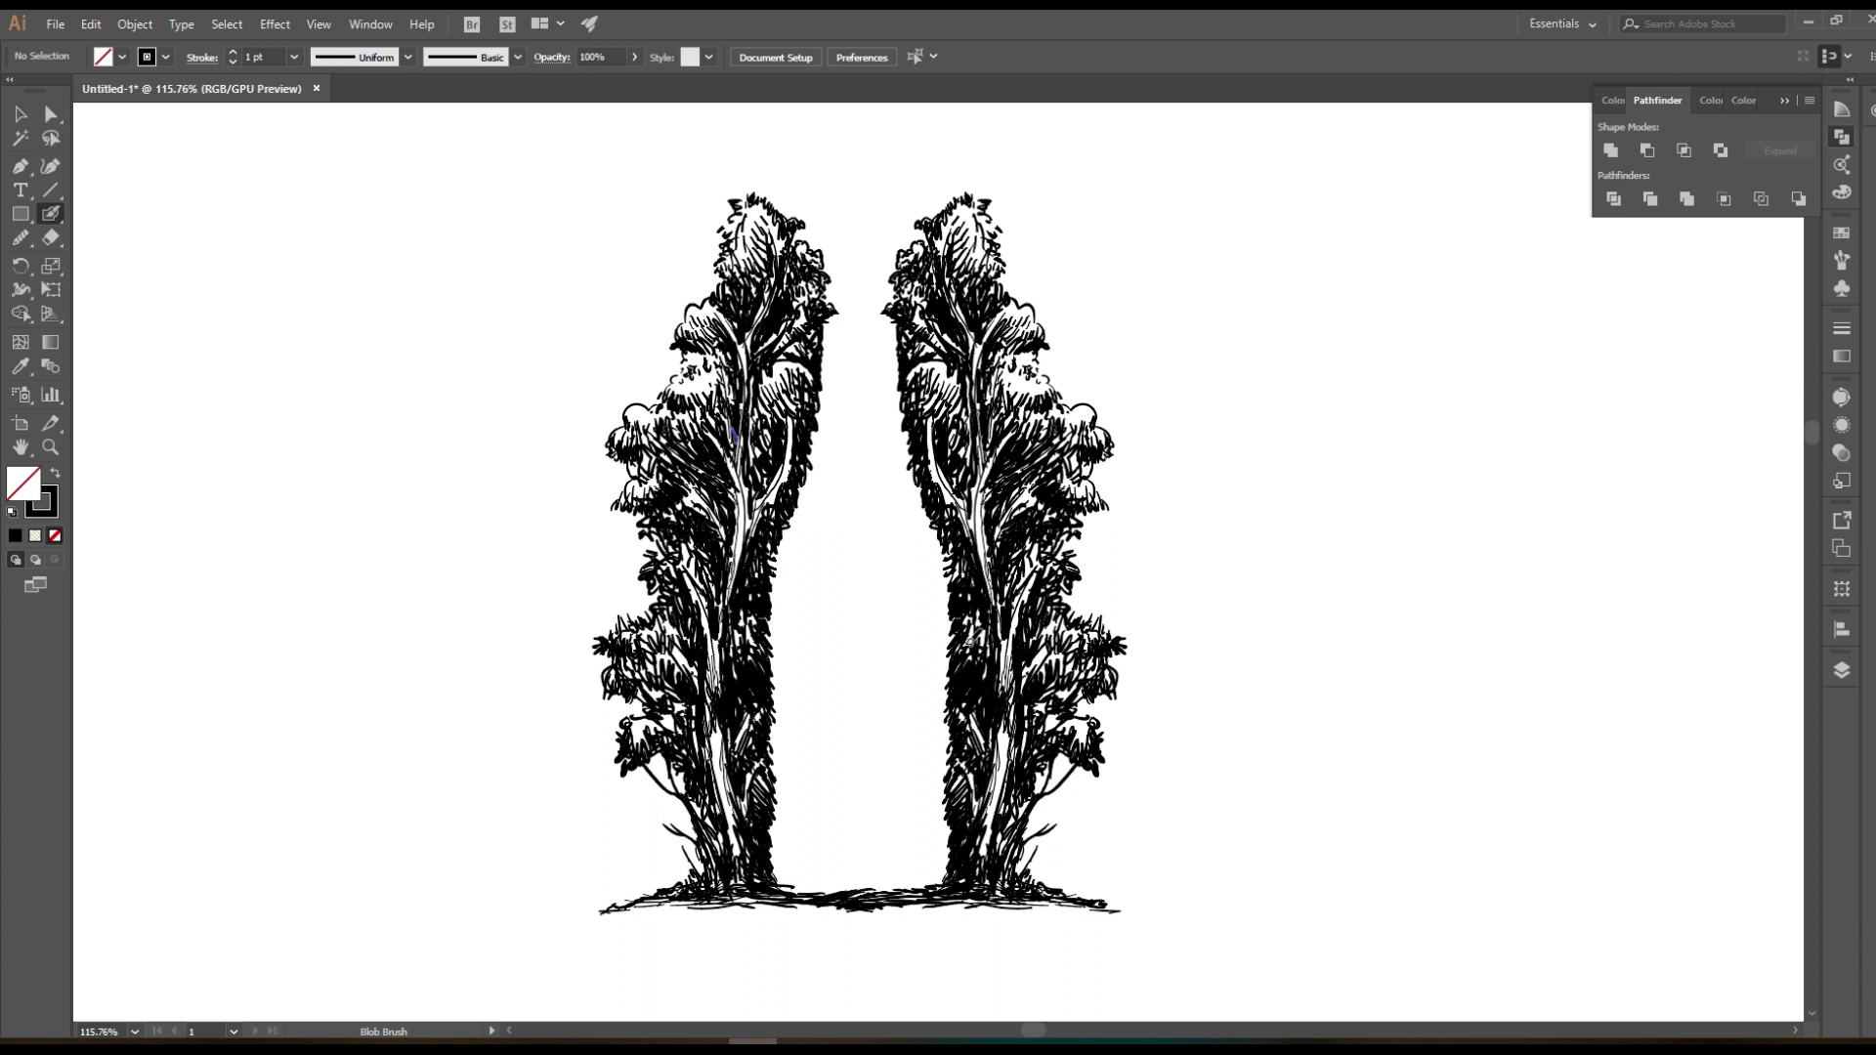
{"action": "scroll", "coordinate": [868, 799], "scroll_direction": "down", "scroll_amount": 2}
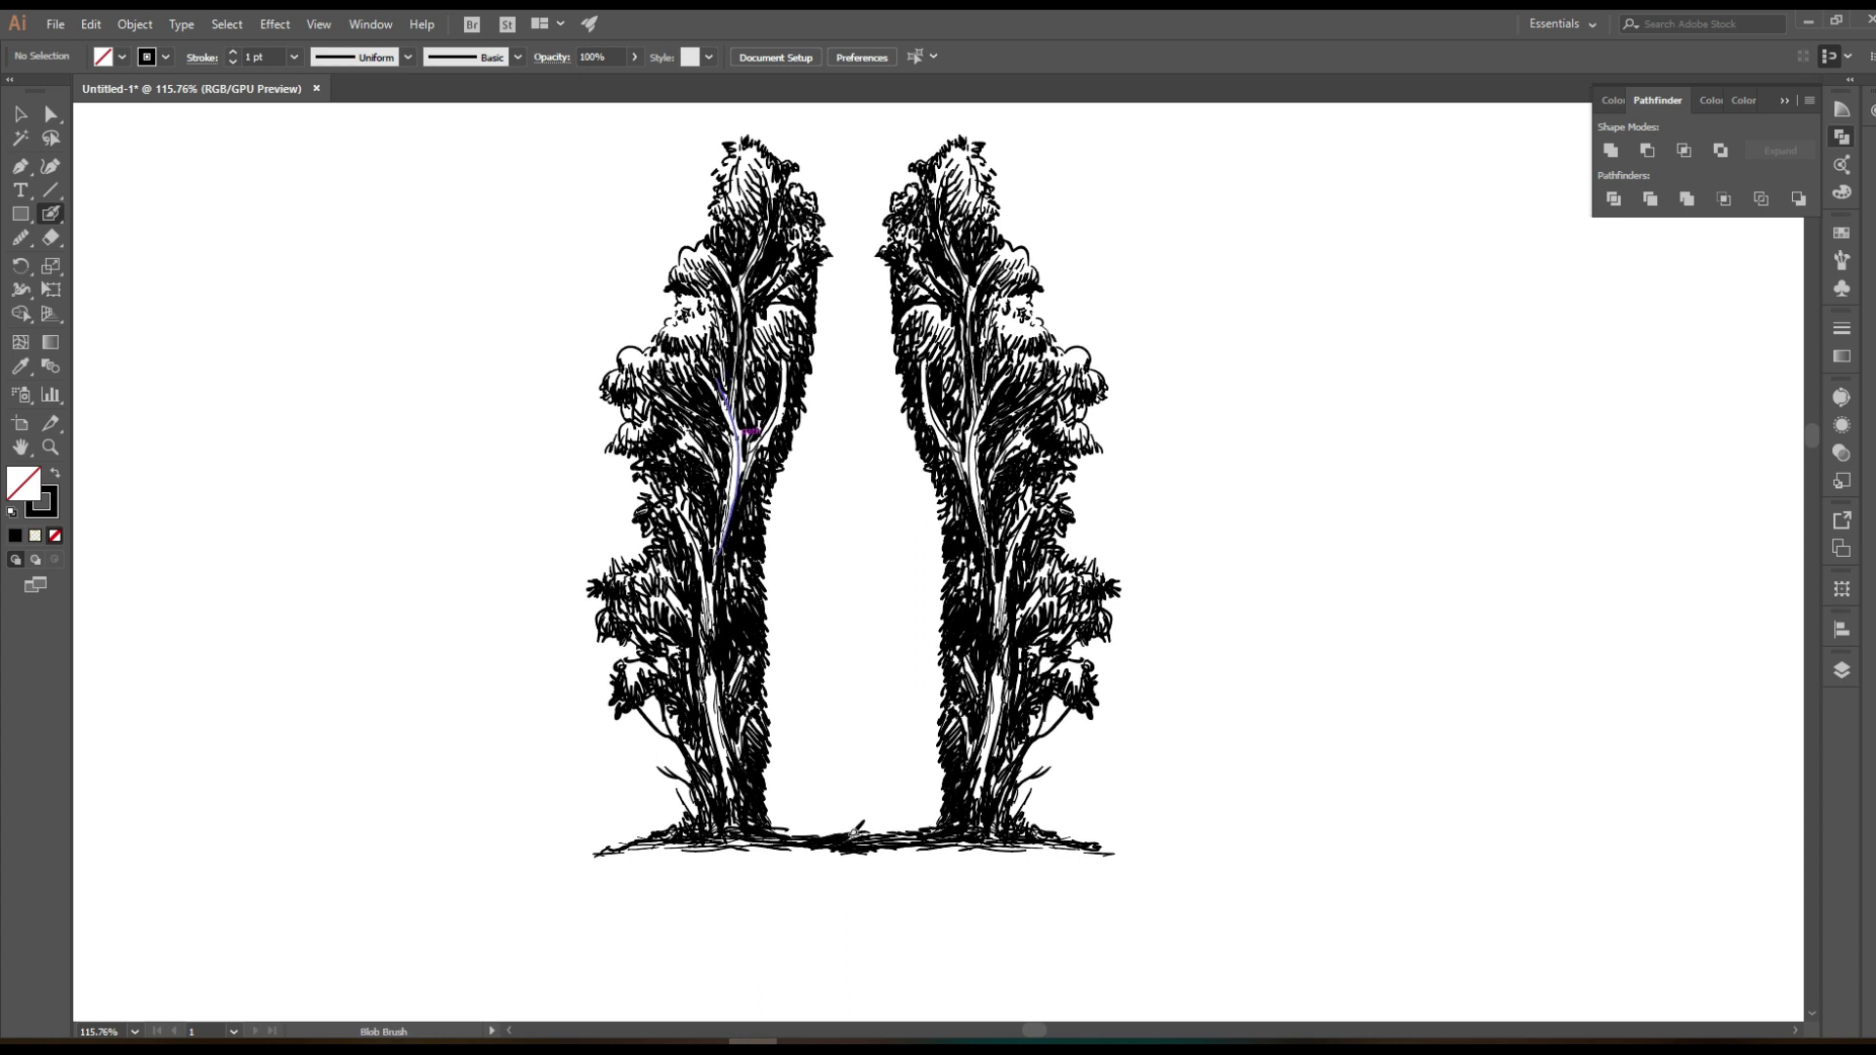
Erase and repaint parts of the left tree's trunk
{"action": "key", "text": "shift+e"}
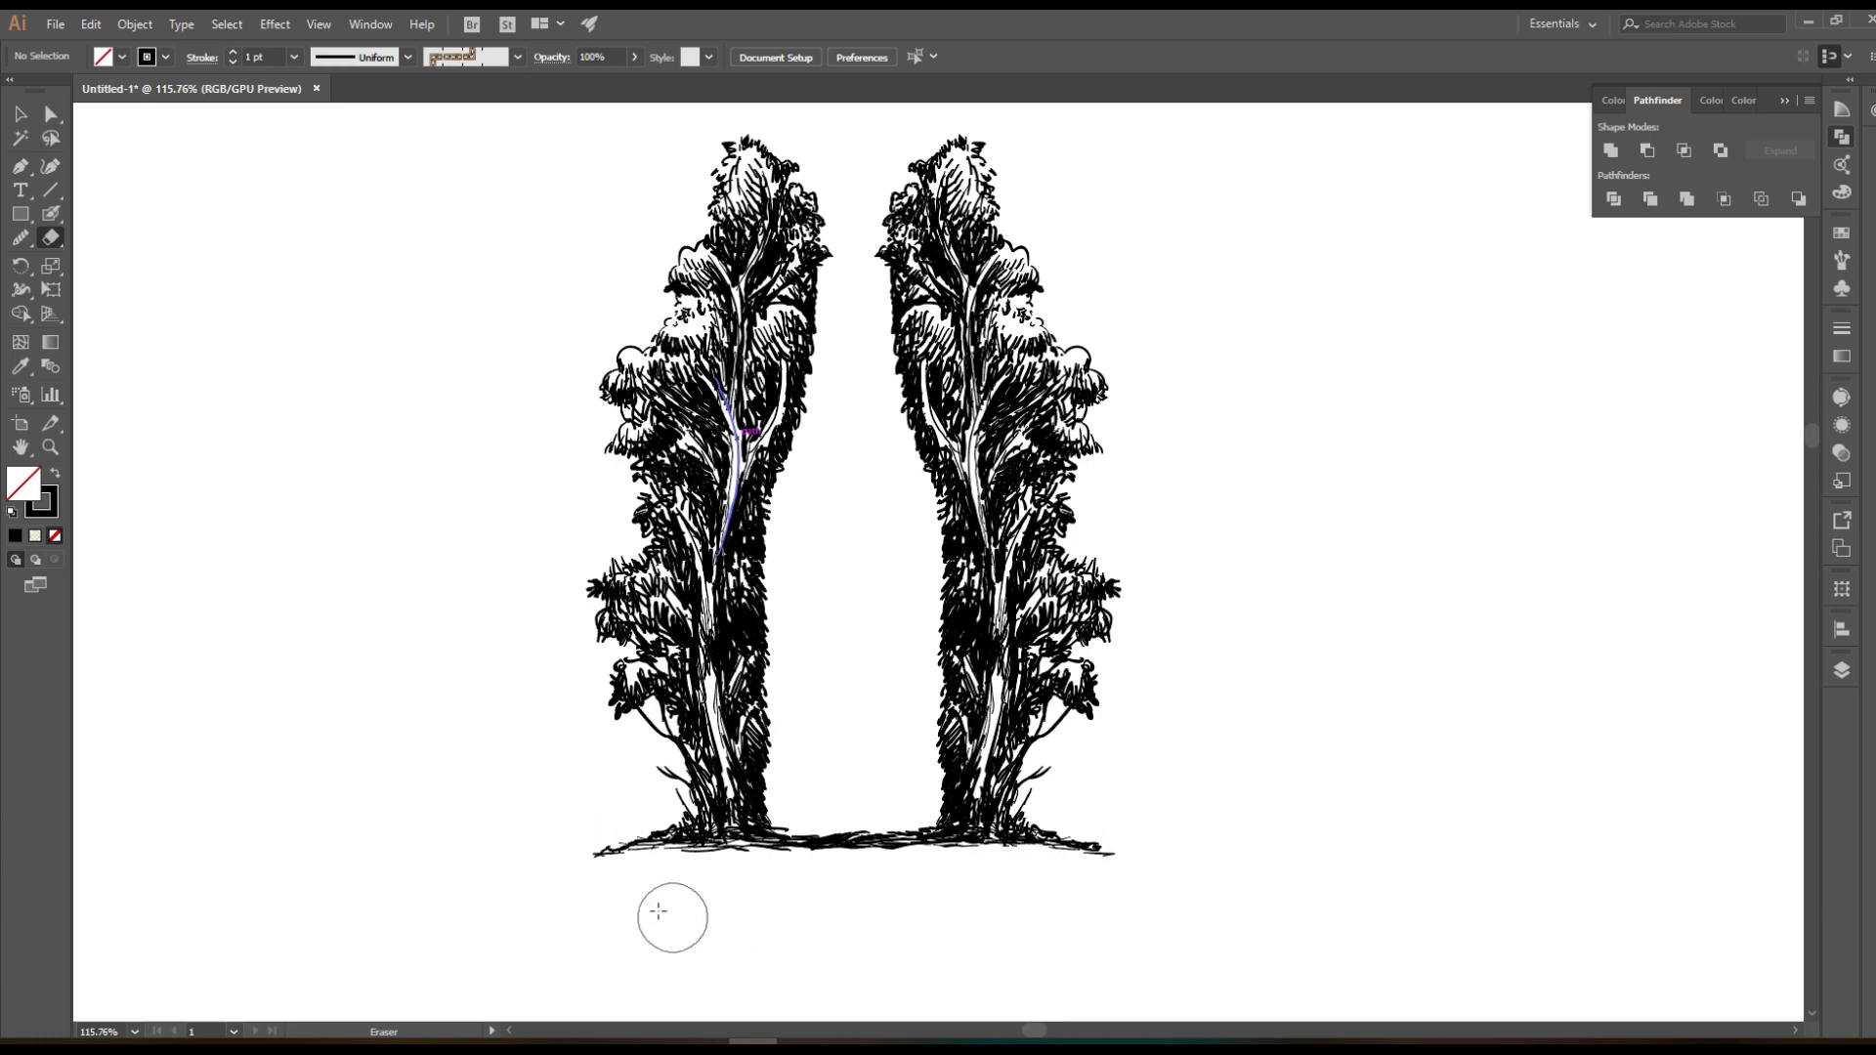
{"action": "left_click", "coordinate": [968, 719], "text": "ctrl+alt"}
{"action": "key", "text": "shift+b"}
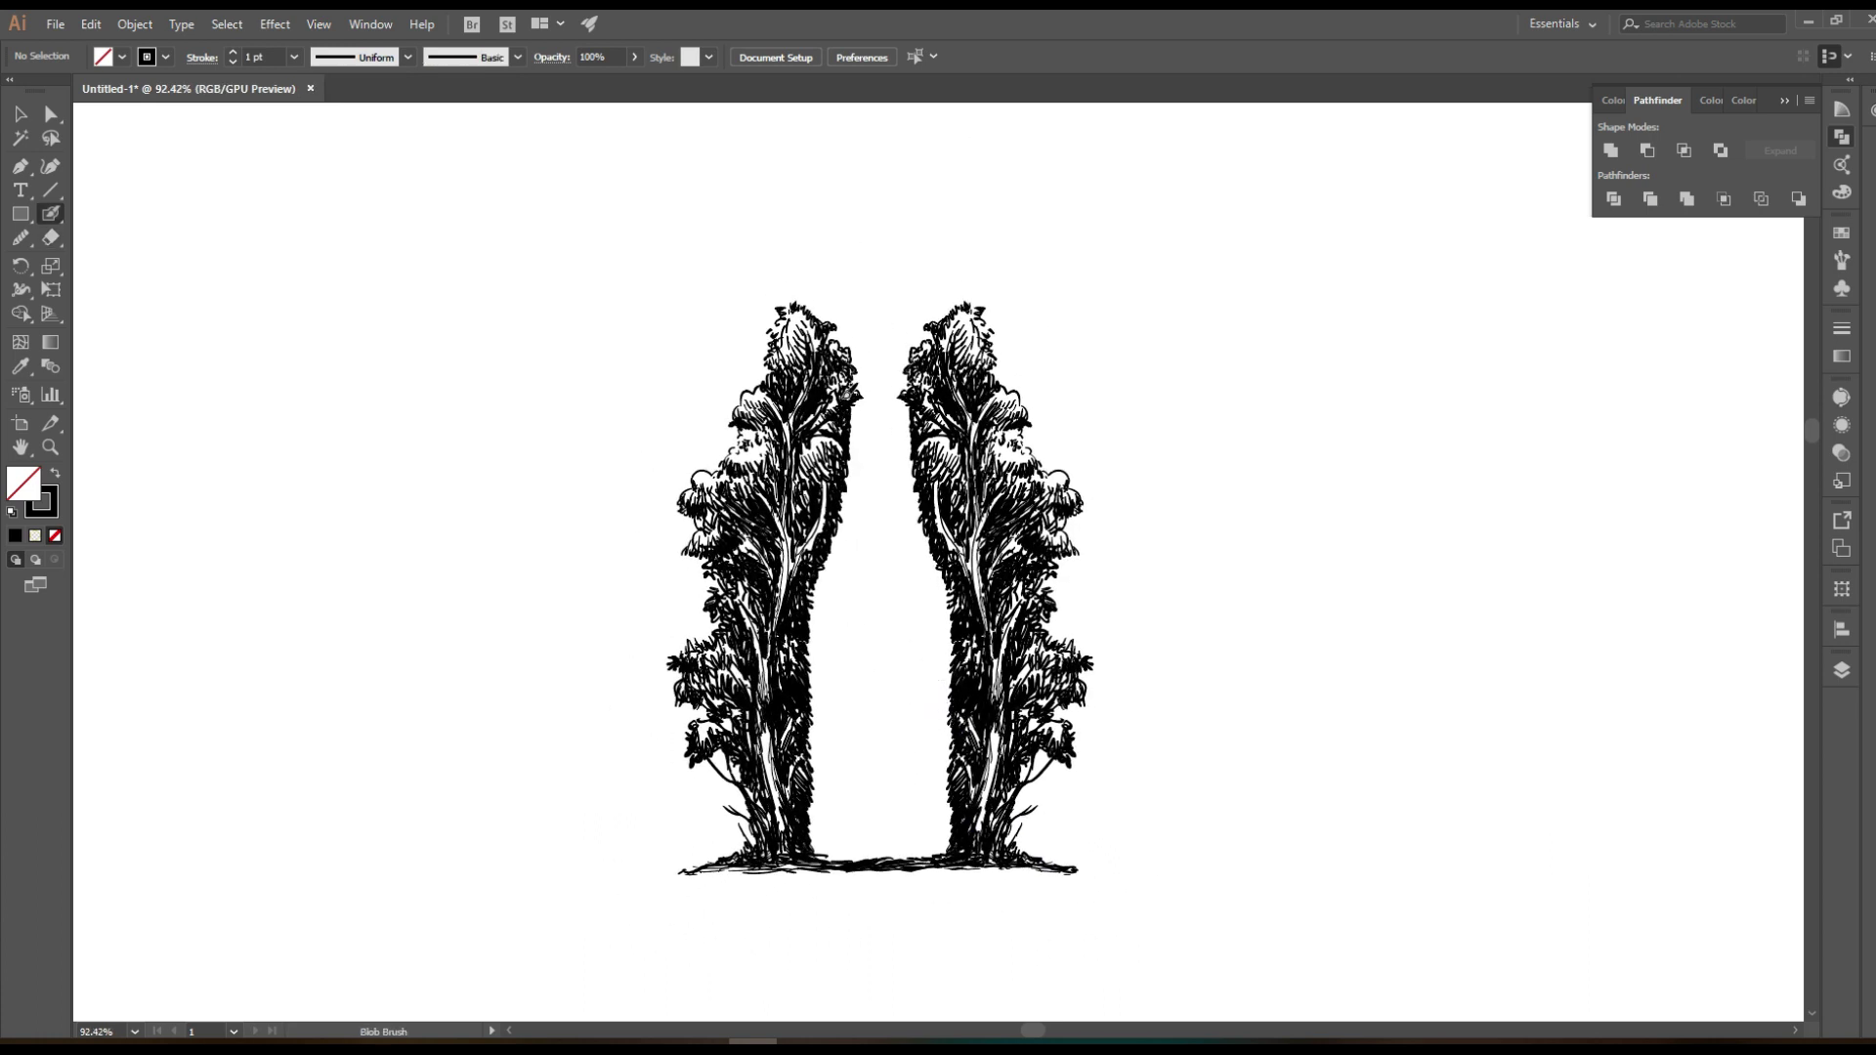
{"action": "left_click_drag", "start_coordinate": [862, 376], "coordinate": [812, 338]}
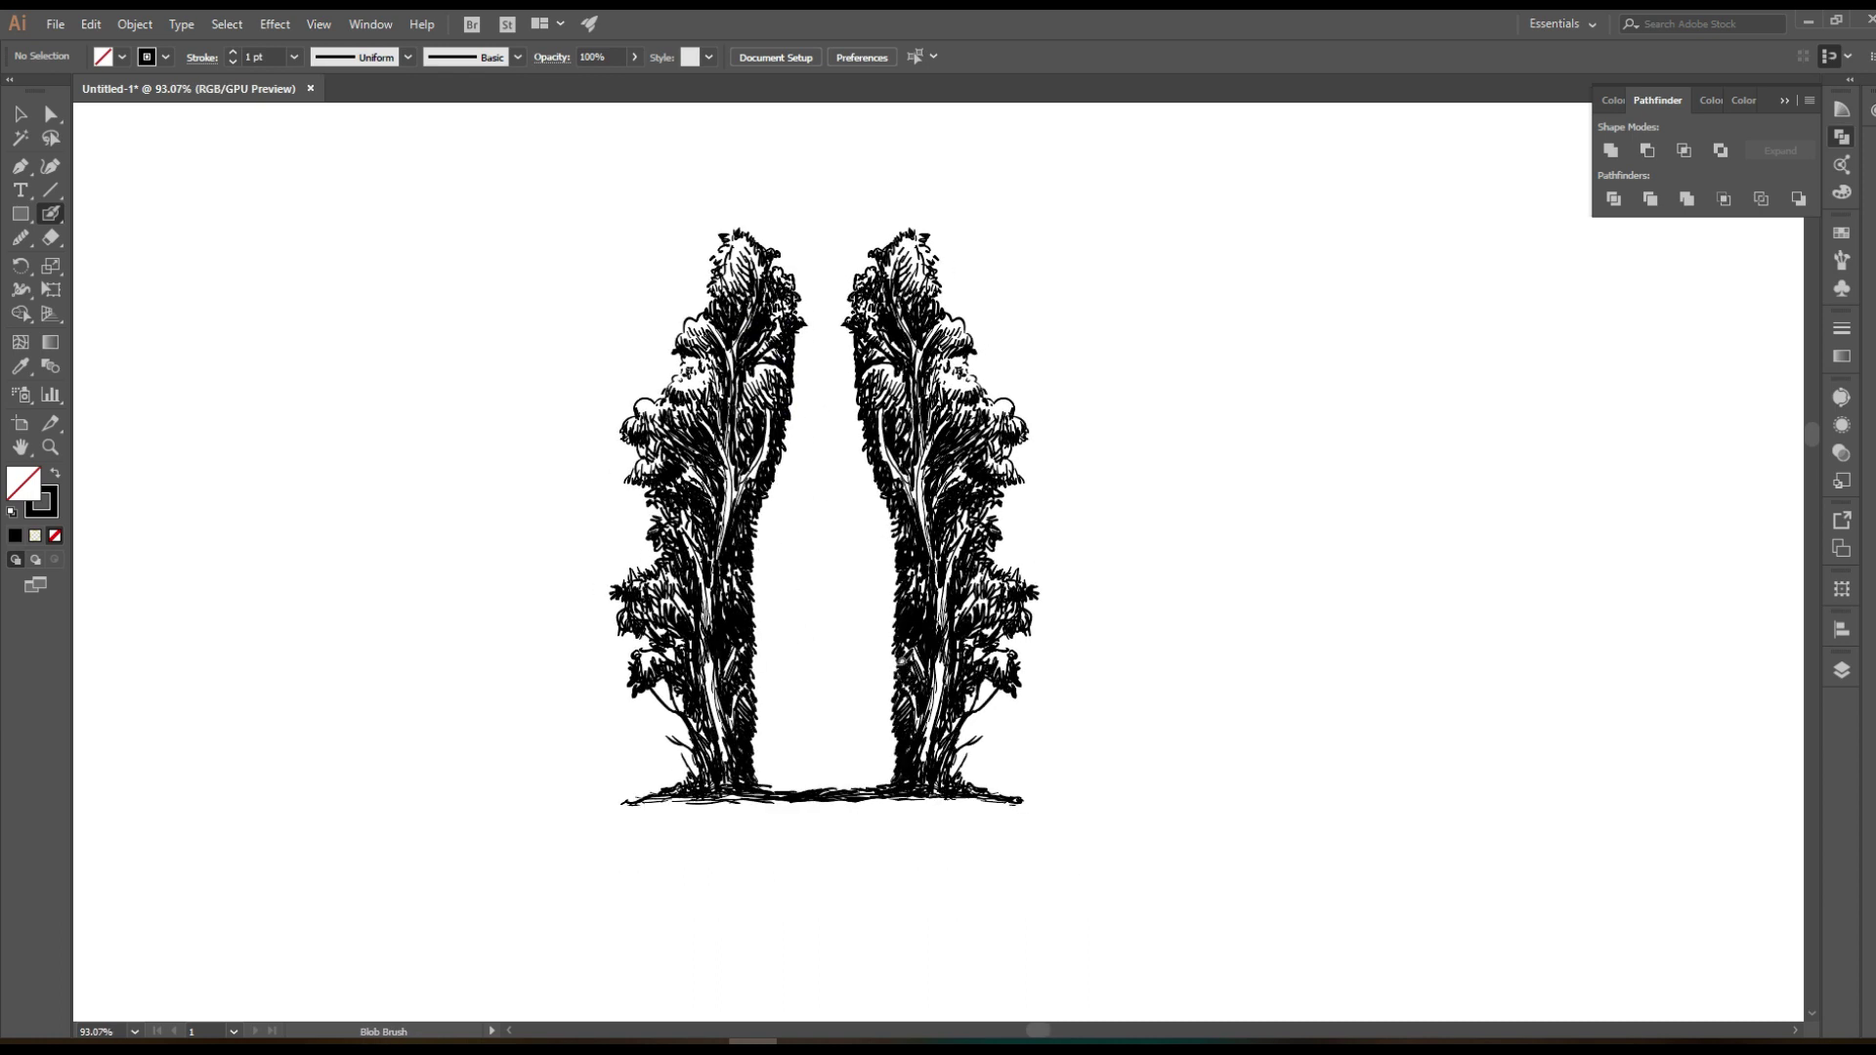
{"action": "left_click_drag", "start_coordinate": [930, 690], "coordinate": [934, 637]}
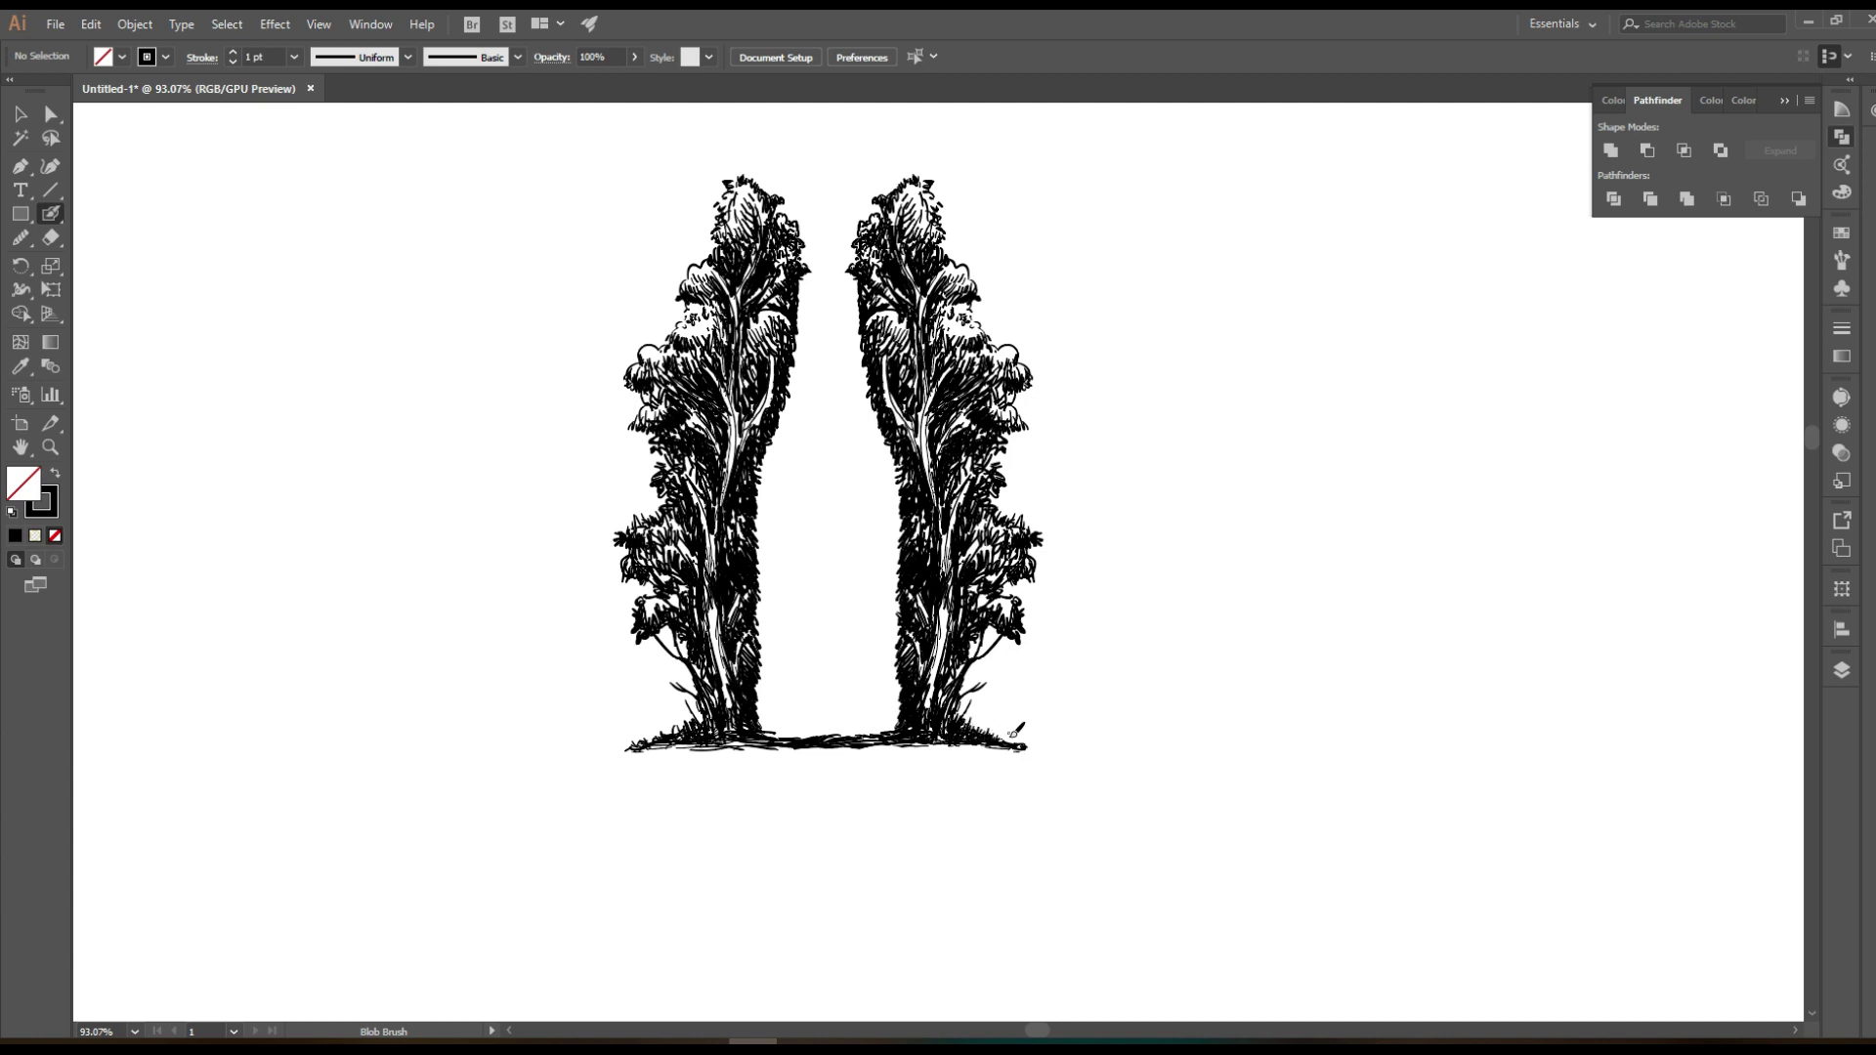
{"action": "scroll", "coordinate": [740, 735], "scroll_direction": "up", "scroll_amount": 2}
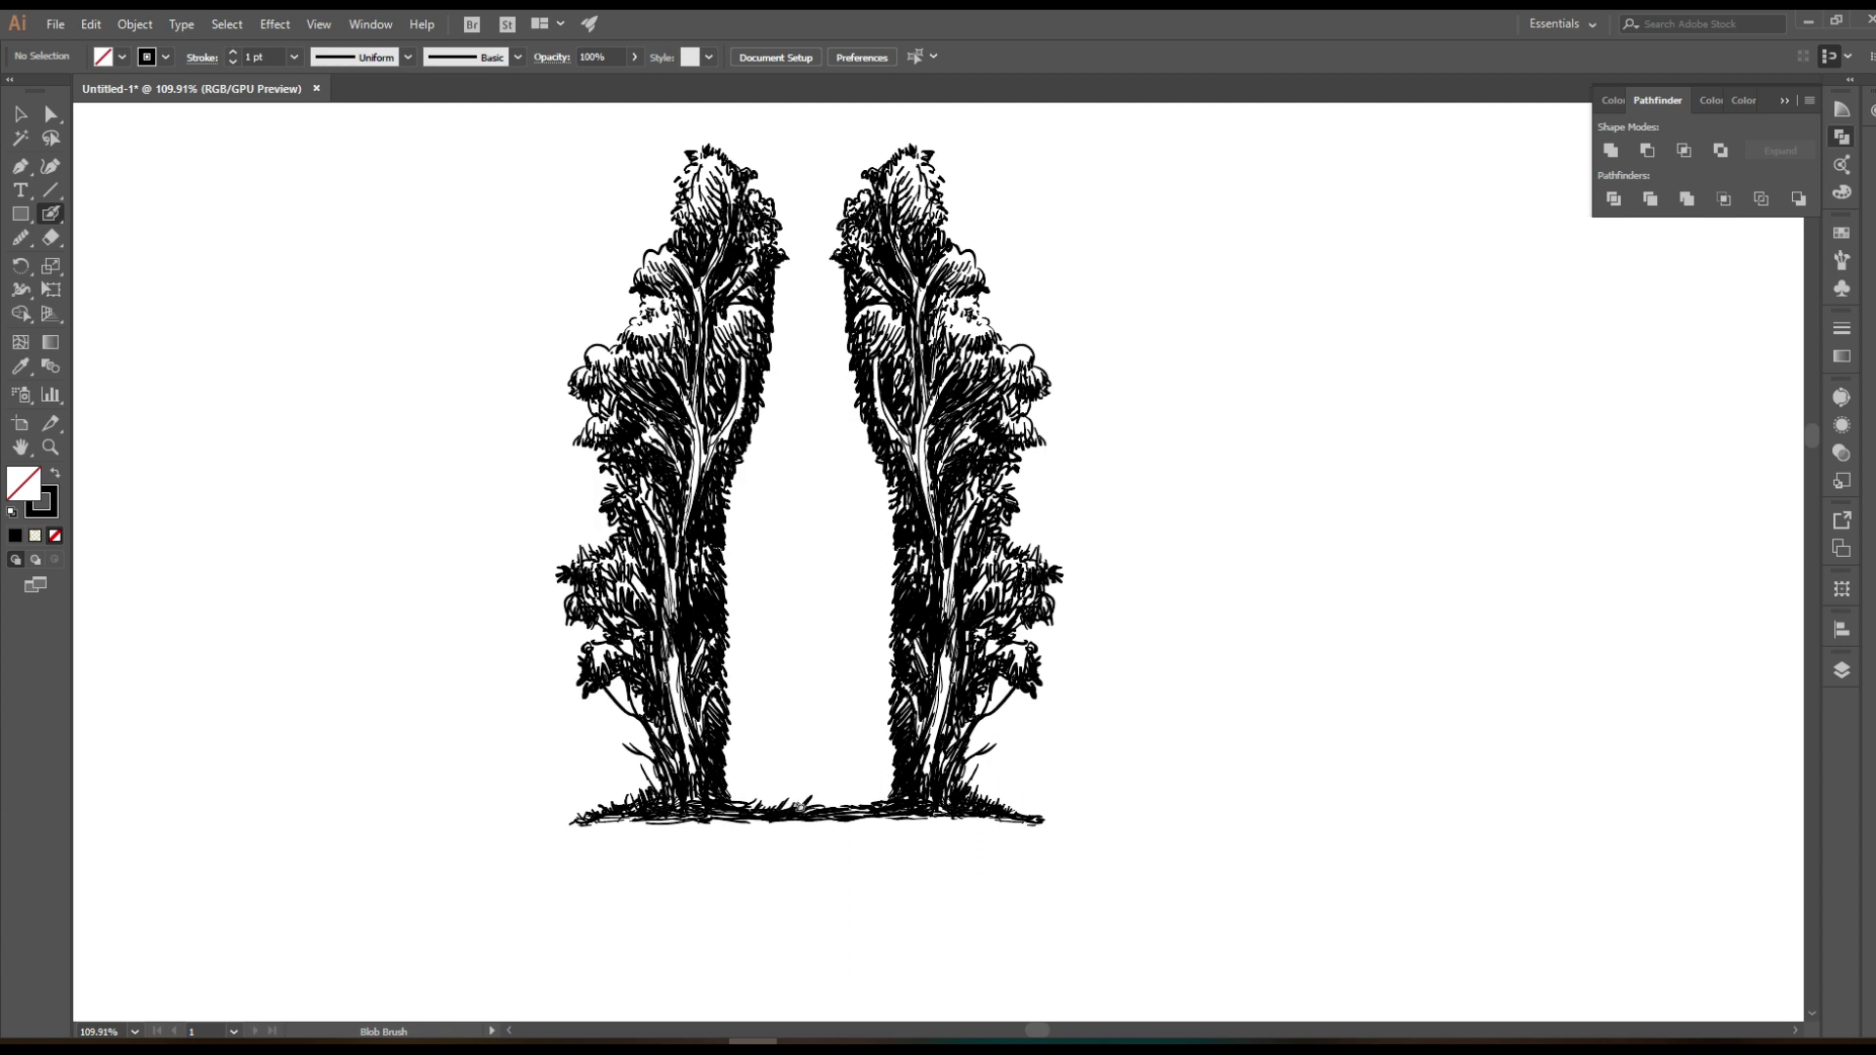
{"action": "scroll", "coordinate": [863, 785], "scroll_direction": "down", "scroll_amount": 2}
Select all the tree artwork, then clear the selection and return to the Blob Brush
{"action": "key", "text": "v"}
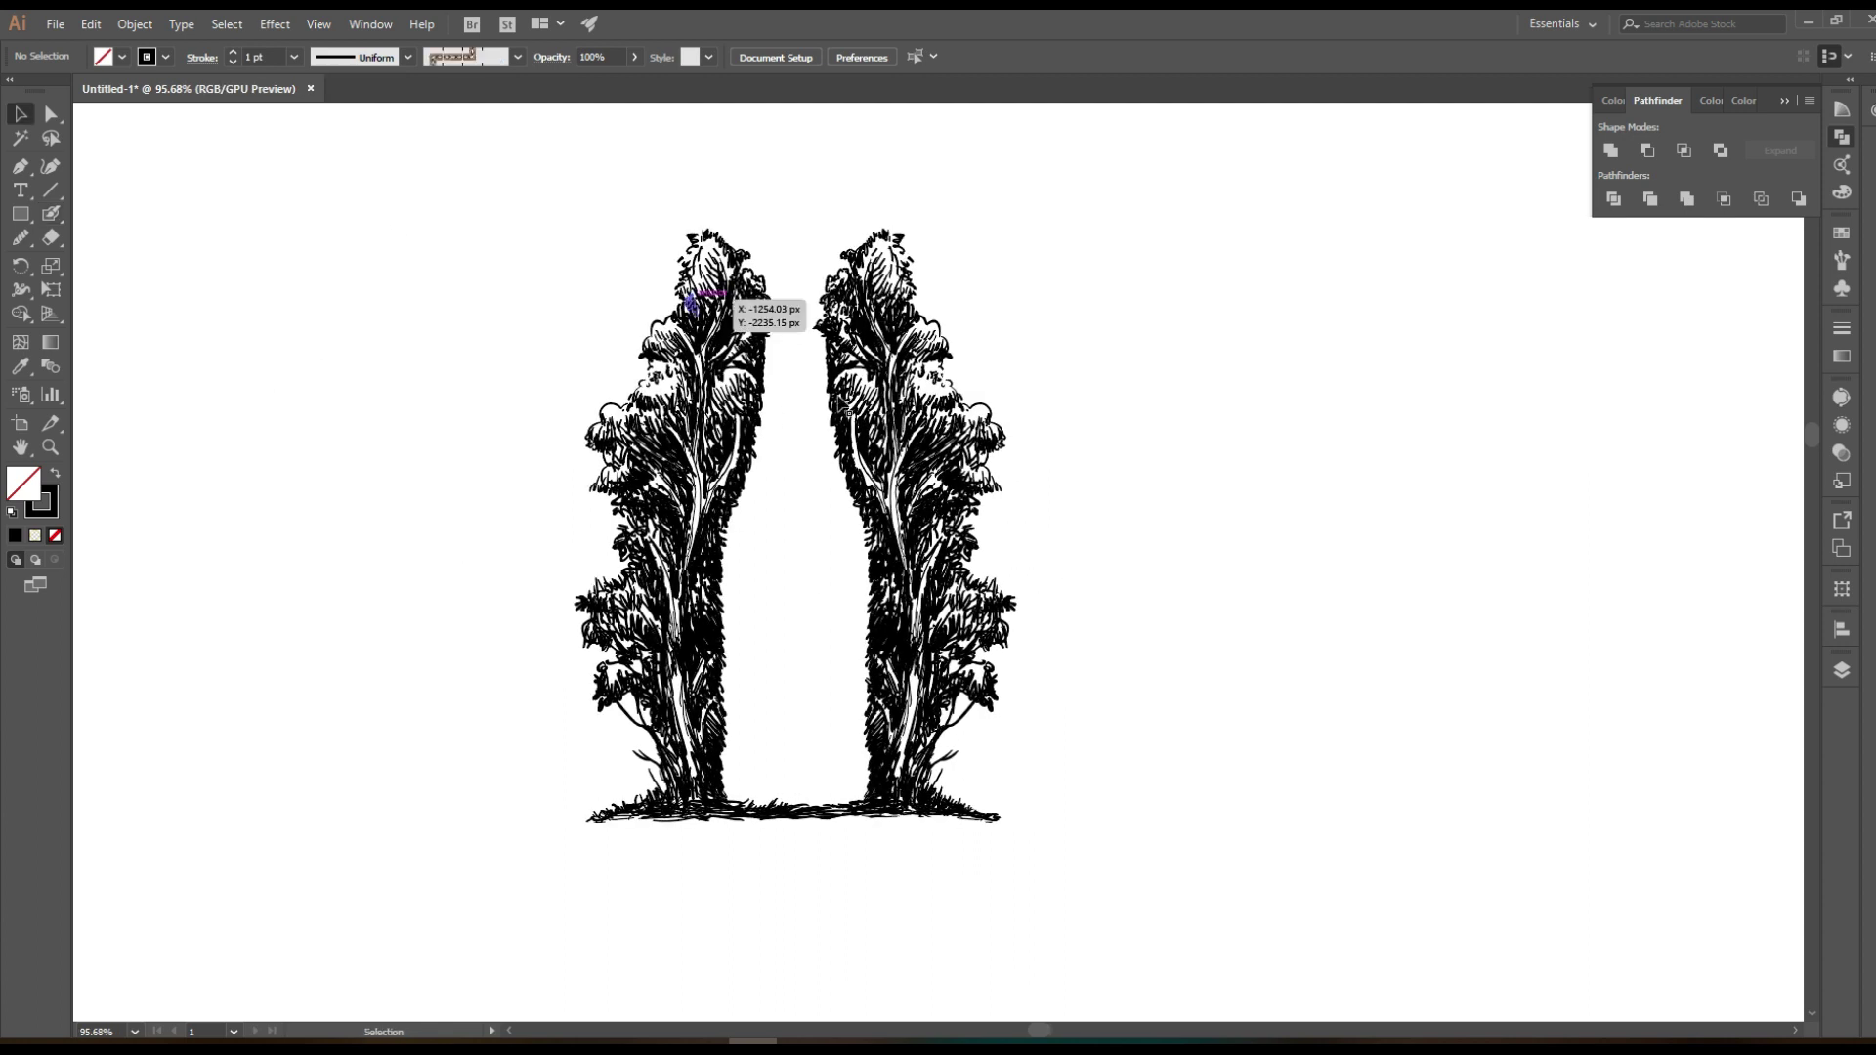
{"action": "key", "text": "ctrl+a"}
{"action": "left_click", "coordinate": [1176, 549]}
{"action": "key", "text": "shift+b"}
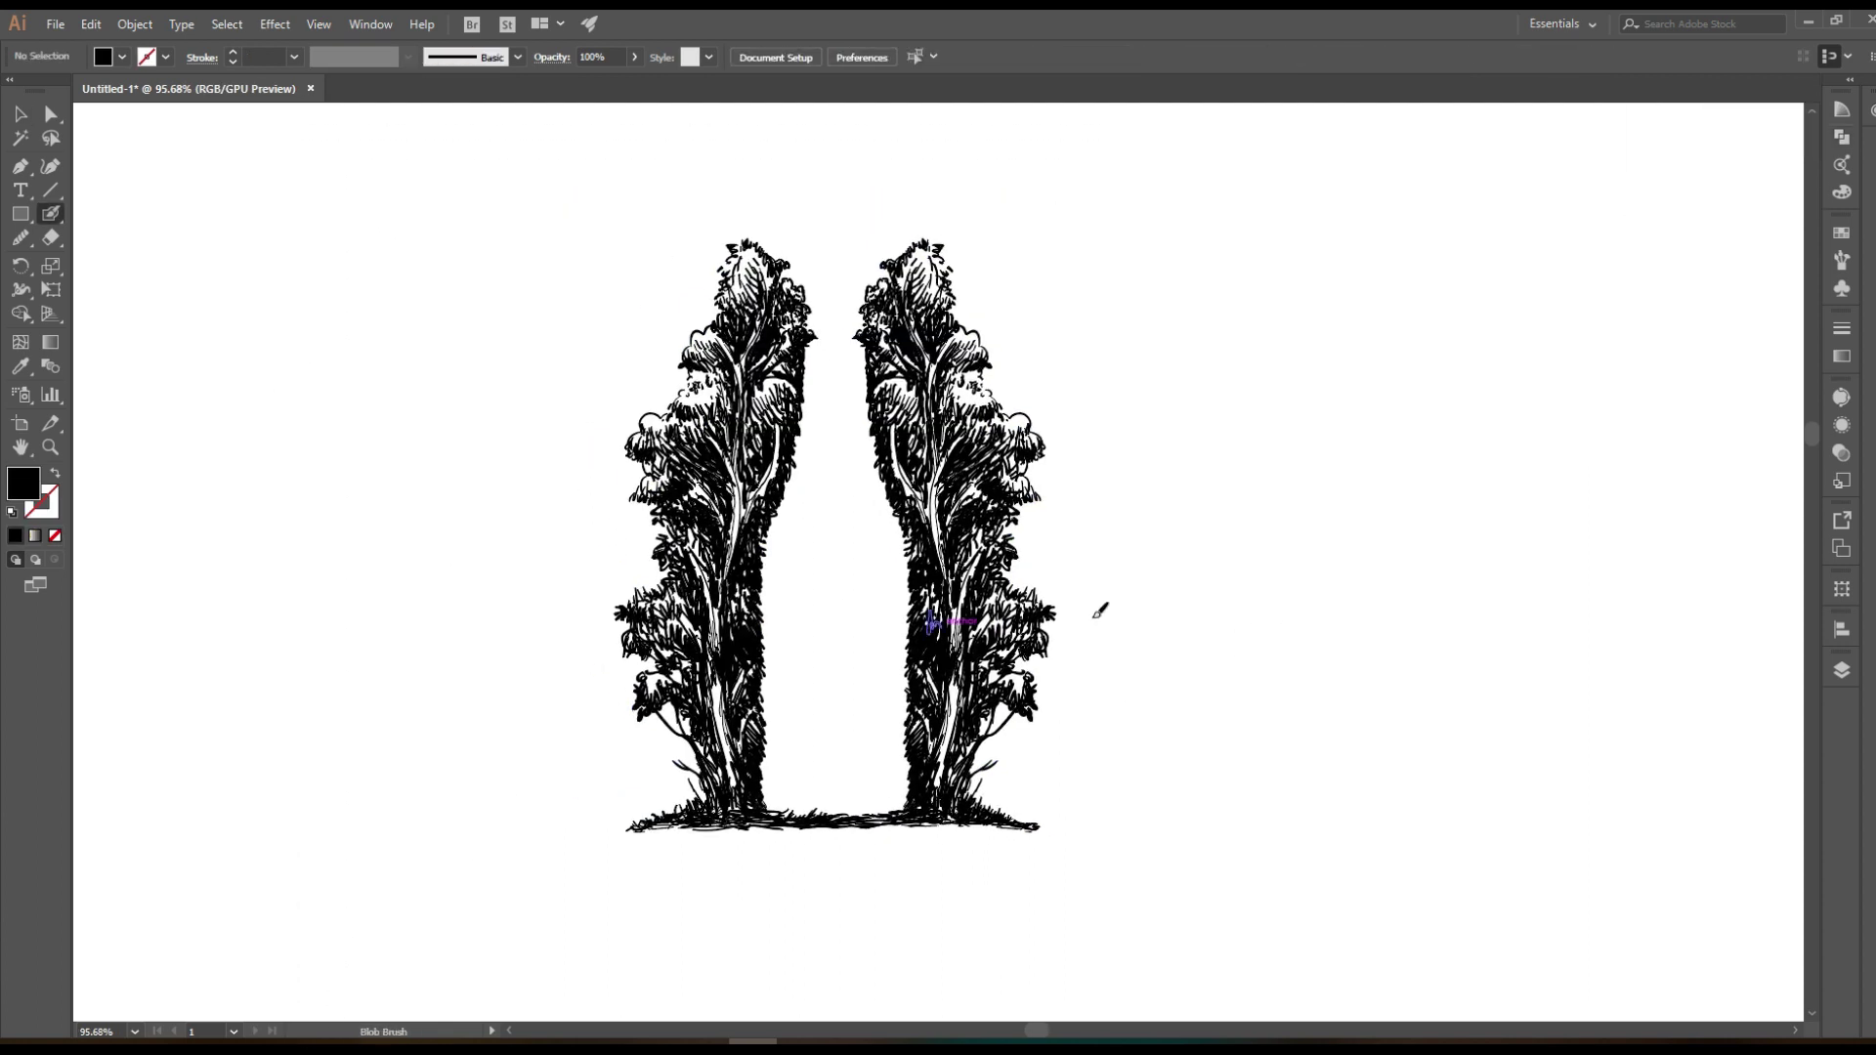
{"action": "scroll", "coordinate": [1125, 635], "scroll_direction": "up", "scroll_amount": 2}
{"action": "scroll", "coordinate": [1126, 633], "scroll_direction": "down", "scroll_amount": 1}
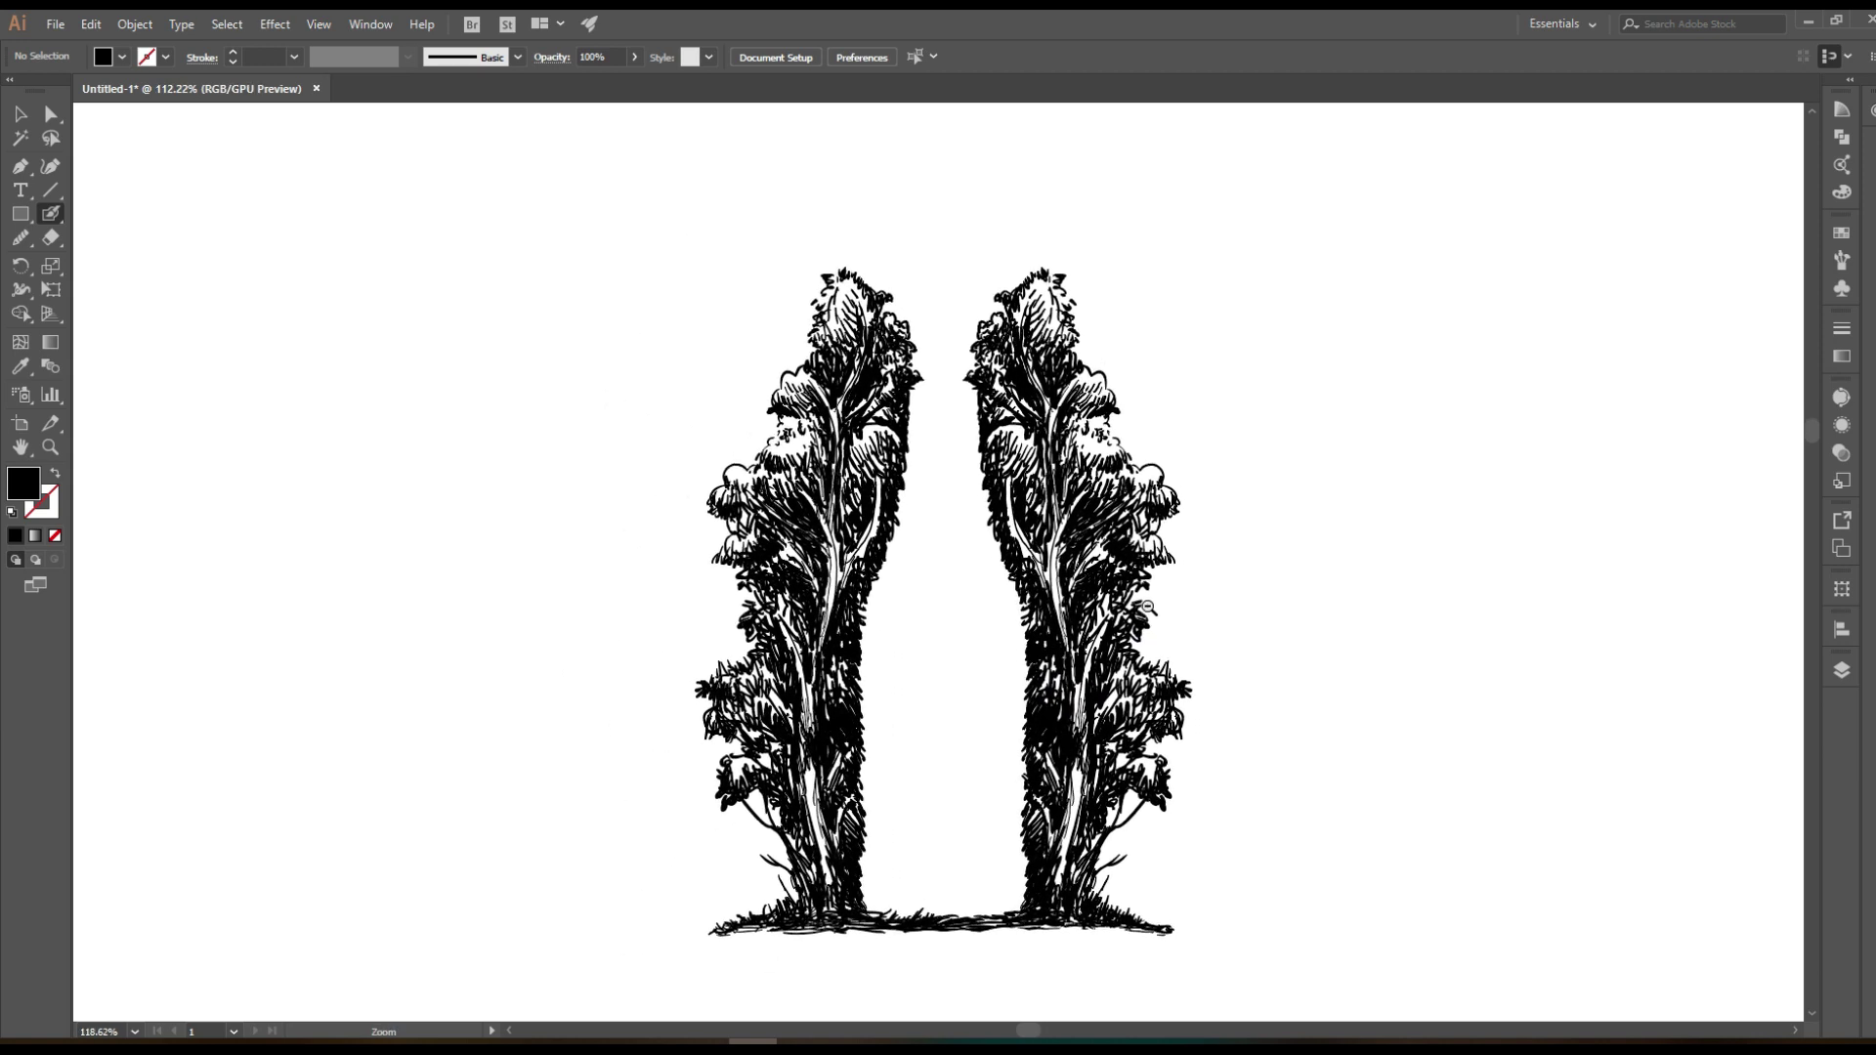
Select all the tree artwork and move the pair slightly left on the page
{"action": "key", "text": "v"}
{"action": "key", "text": "ctrl+a"}
{"action": "left_click", "coordinate": [1186, 791]}
{"action": "key", "text": "a"}
{"action": "left_click_drag", "start_coordinate": [1088, 649], "coordinate": [1055, 650]}
{"action": "key", "text": "ctrl+shift+a"}
{"action": "key", "text": "v"}
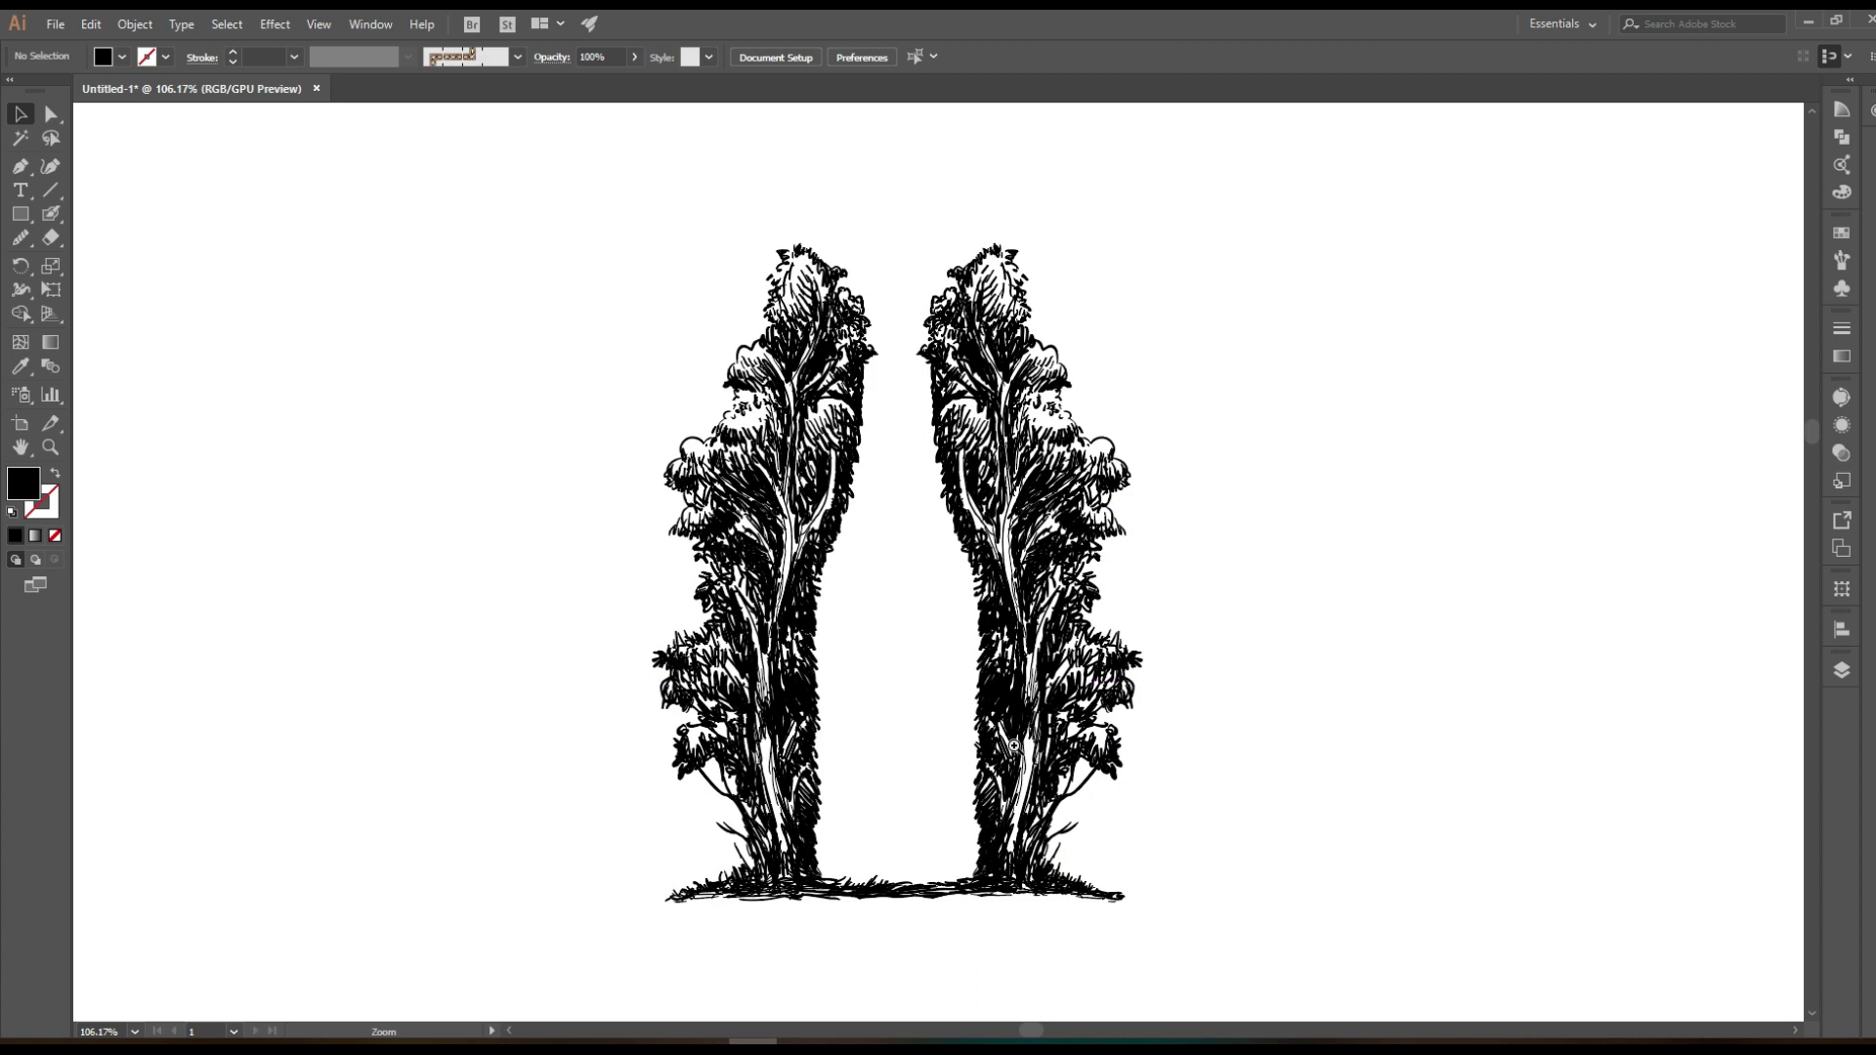
Zoom into the gap between the trees with the Blob Brush and swapped colours ready
{"action": "scroll", "coordinate": [1114, 792], "scroll_direction": "up", "scroll_amount": 1}
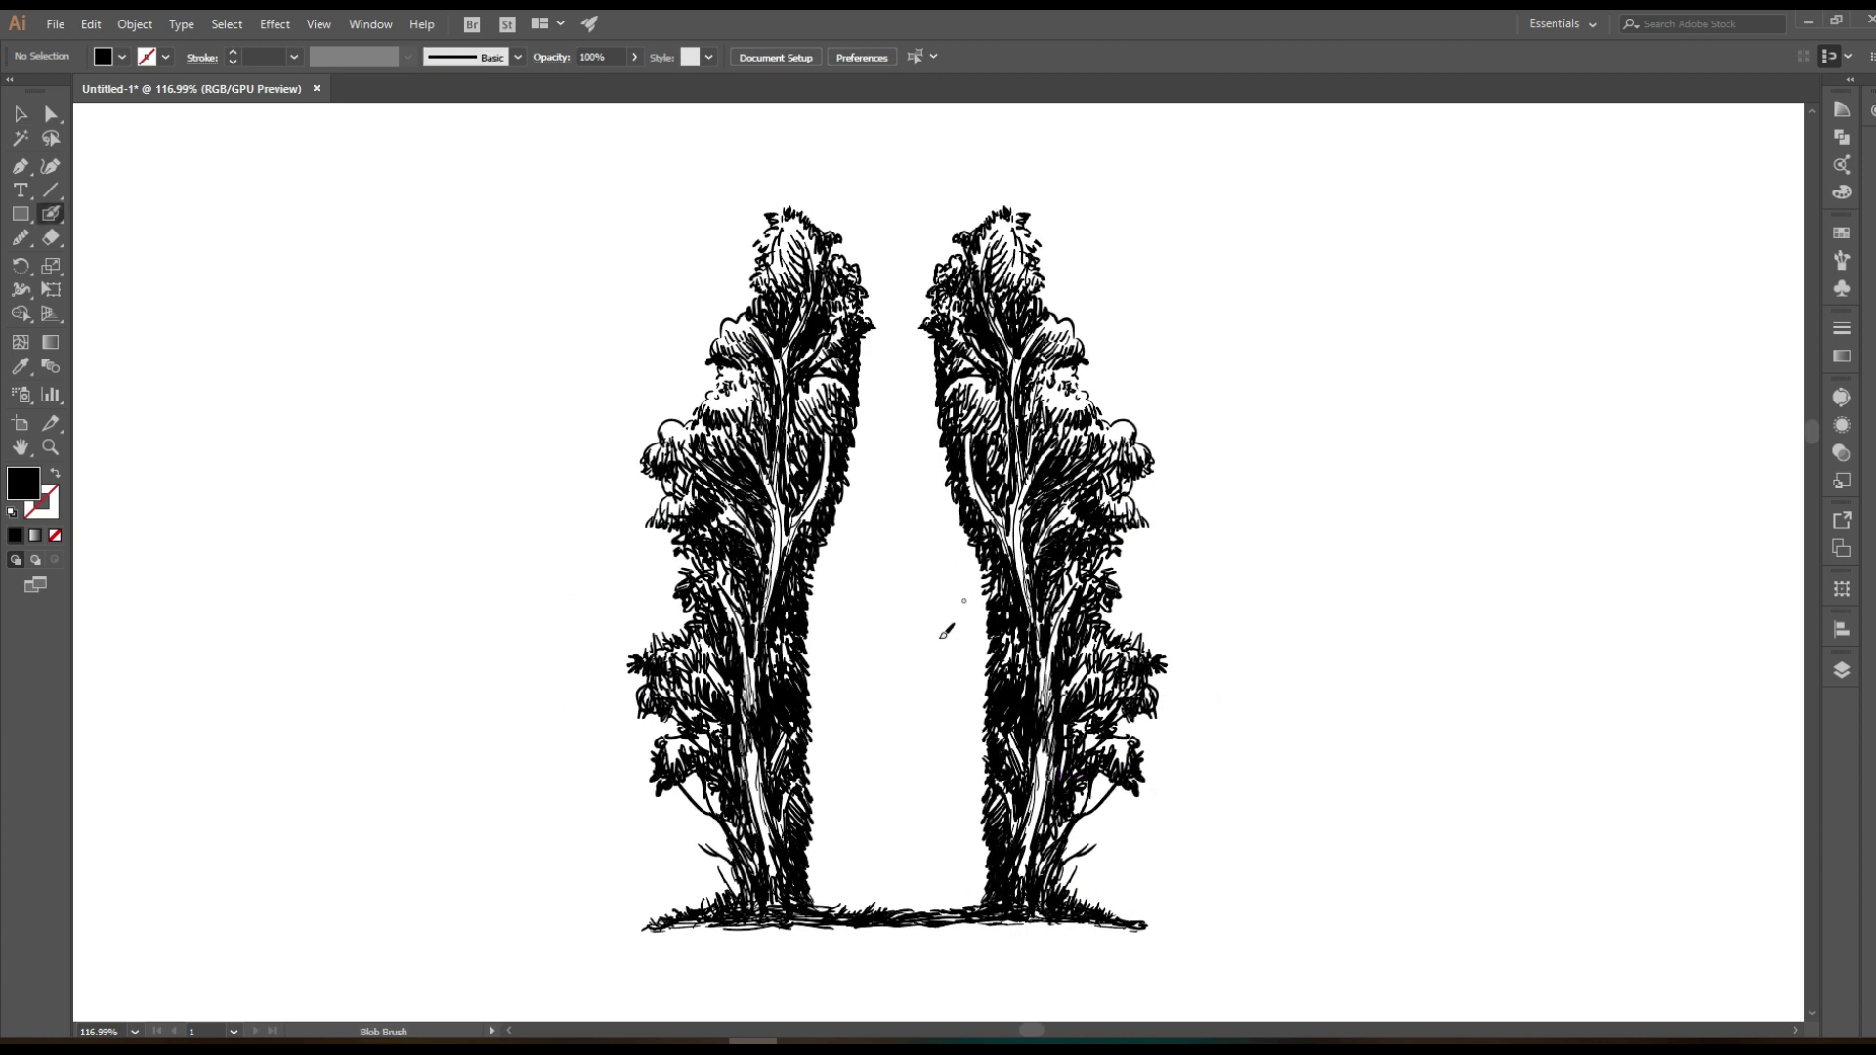
{"action": "key", "text": "shift+b"}
{"action": "scroll", "coordinate": [934, 684], "scroll_direction": "up", "scroll_amount": 2}
{"action": "scroll", "coordinate": [934, 685], "scroll_direction": "up", "scroll_amount": 4}
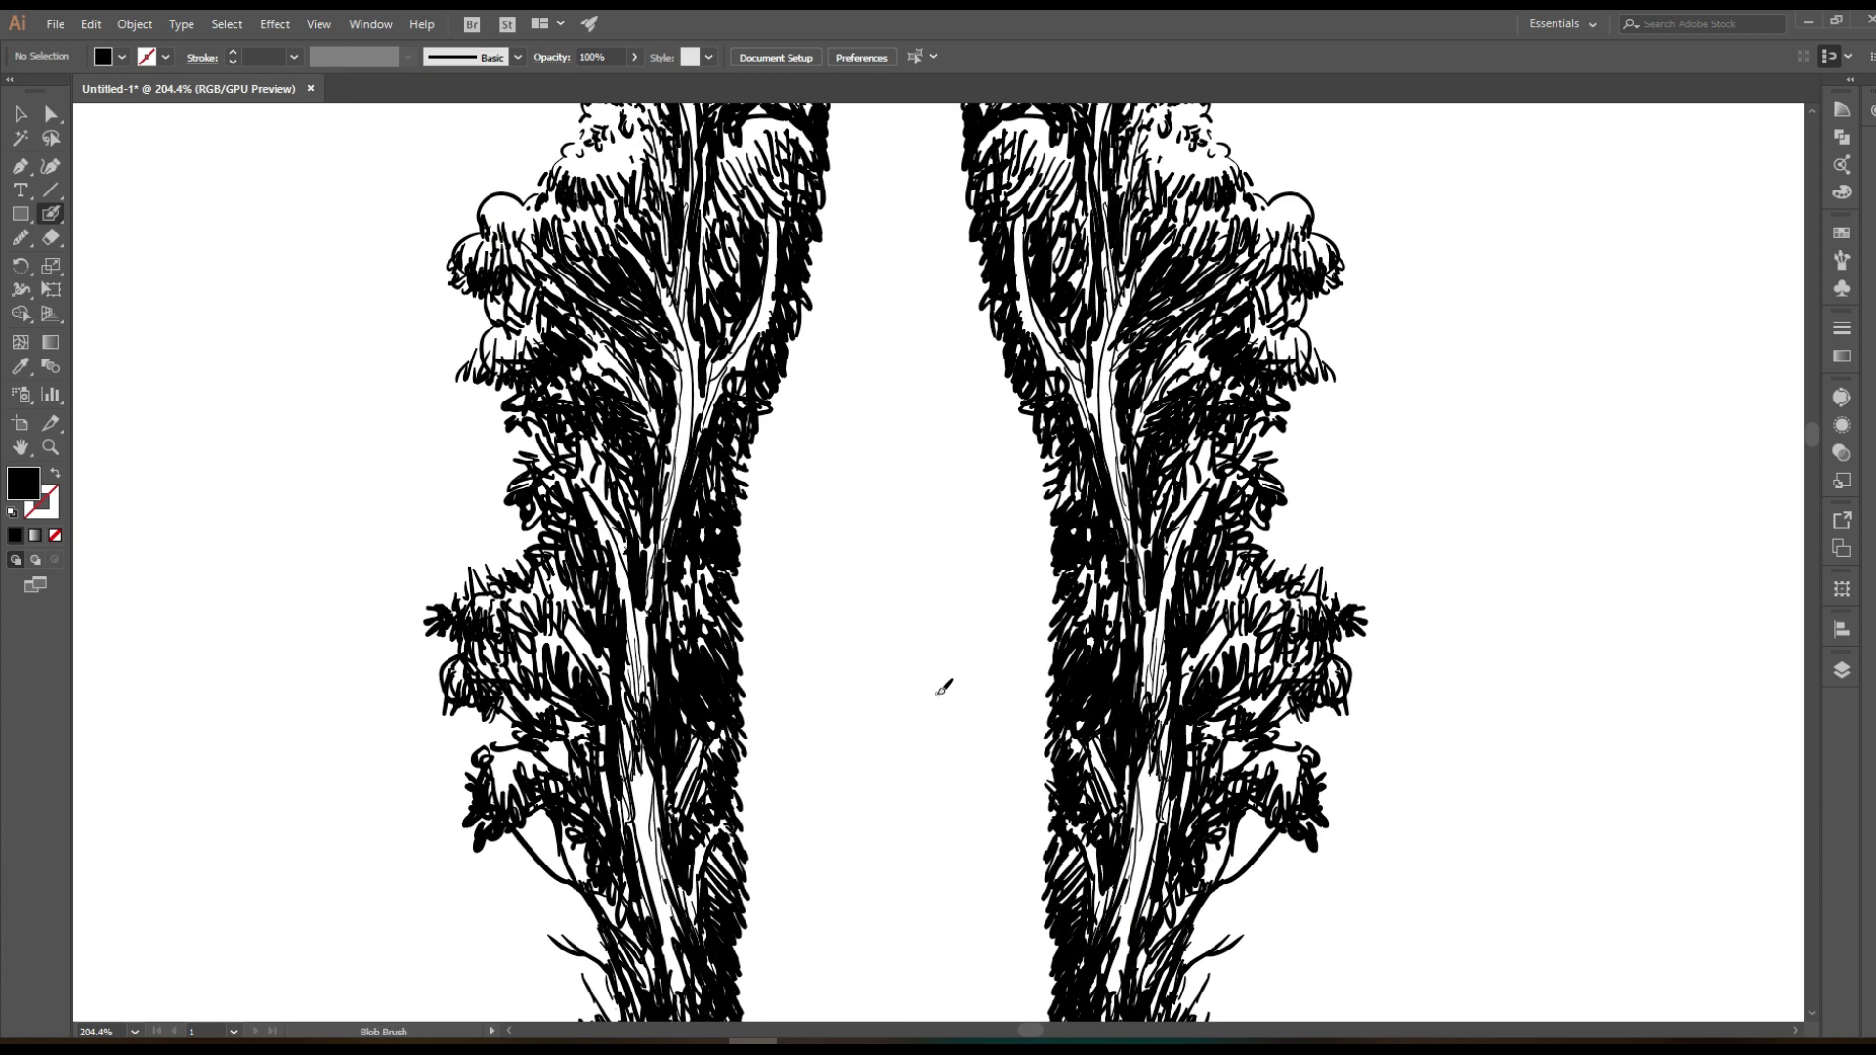
{"action": "key", "text": "shift+x"}
Sketch a small antler branch between the trees with the Blob Brush
{"action": "left_click_drag", "start_coordinate": [965, 670], "coordinate": [1005, 621]}
{"action": "scroll", "coordinate": [938, 696], "scroll_direction": "up", "scroll_amount": 1}
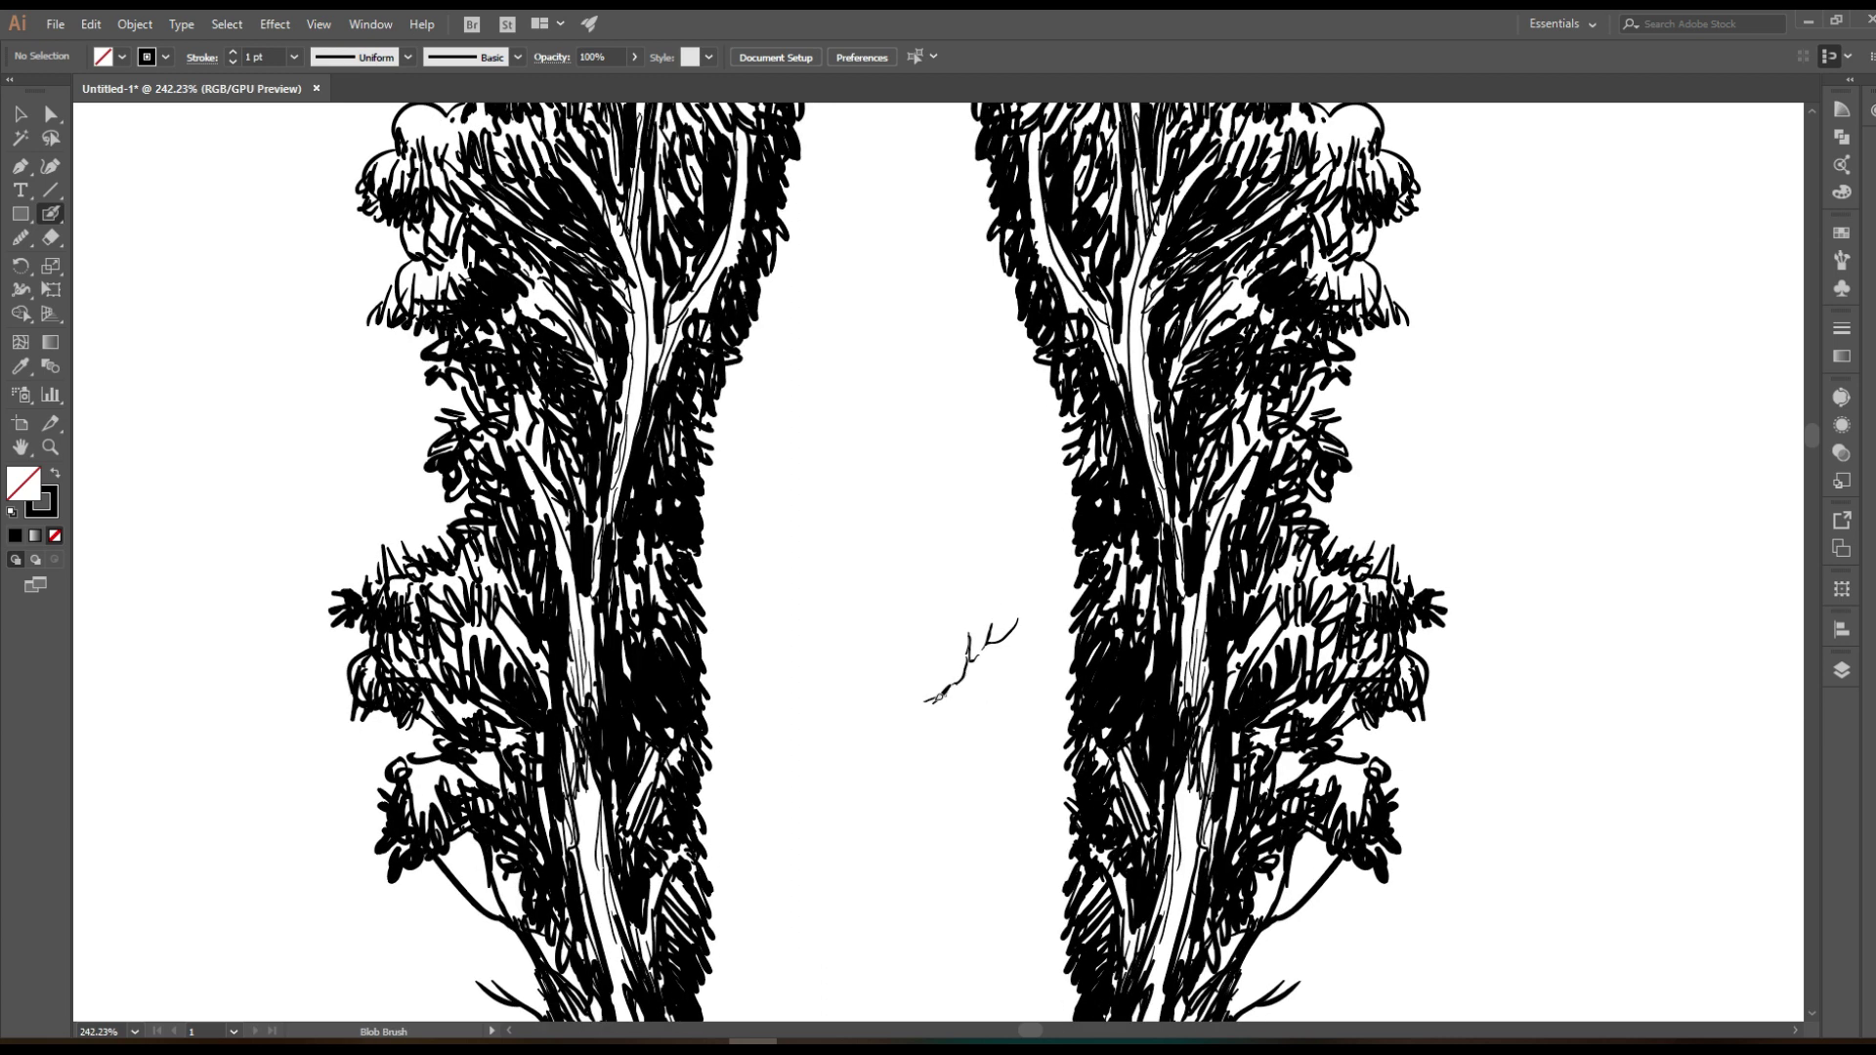
{"action": "left_click_drag", "start_coordinate": [936, 705], "coordinate": [949, 676]}
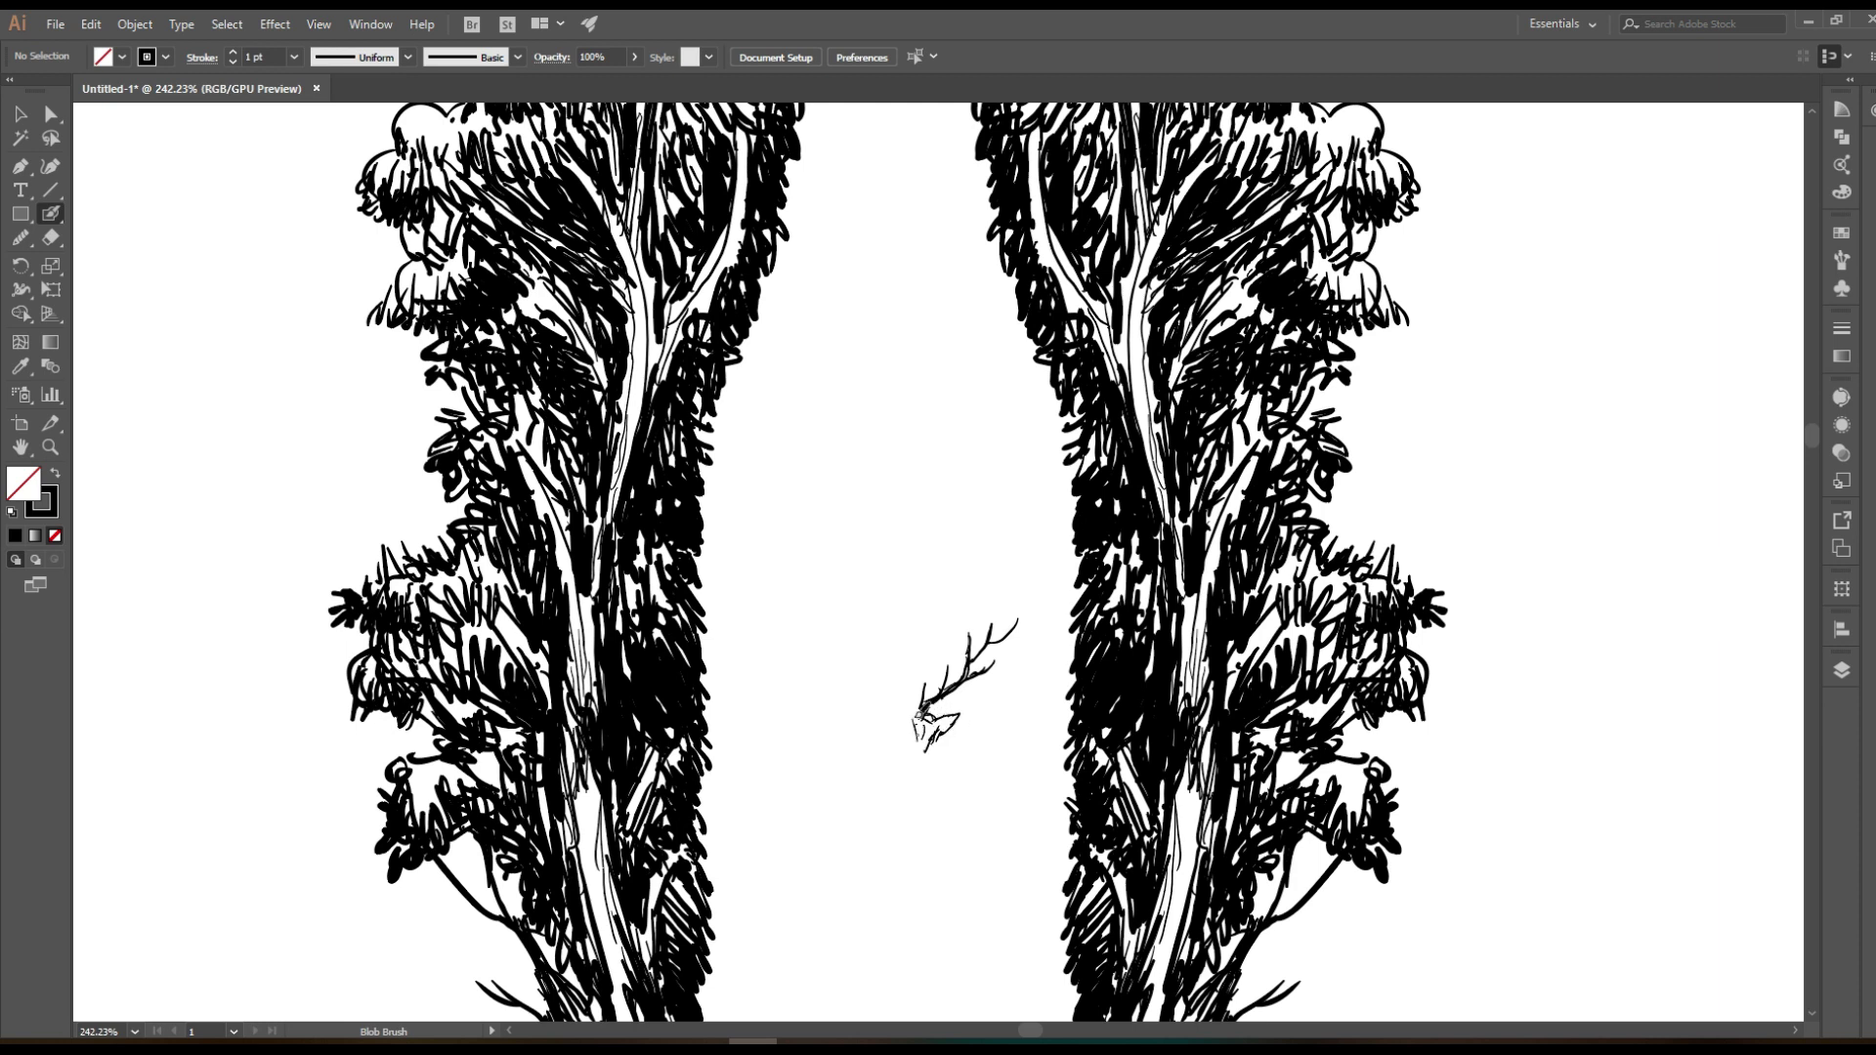
{"action": "key", "text": "v"}
{"action": "left_click_drag", "start_coordinate": [929, 545], "coordinate": [1017, 781]}
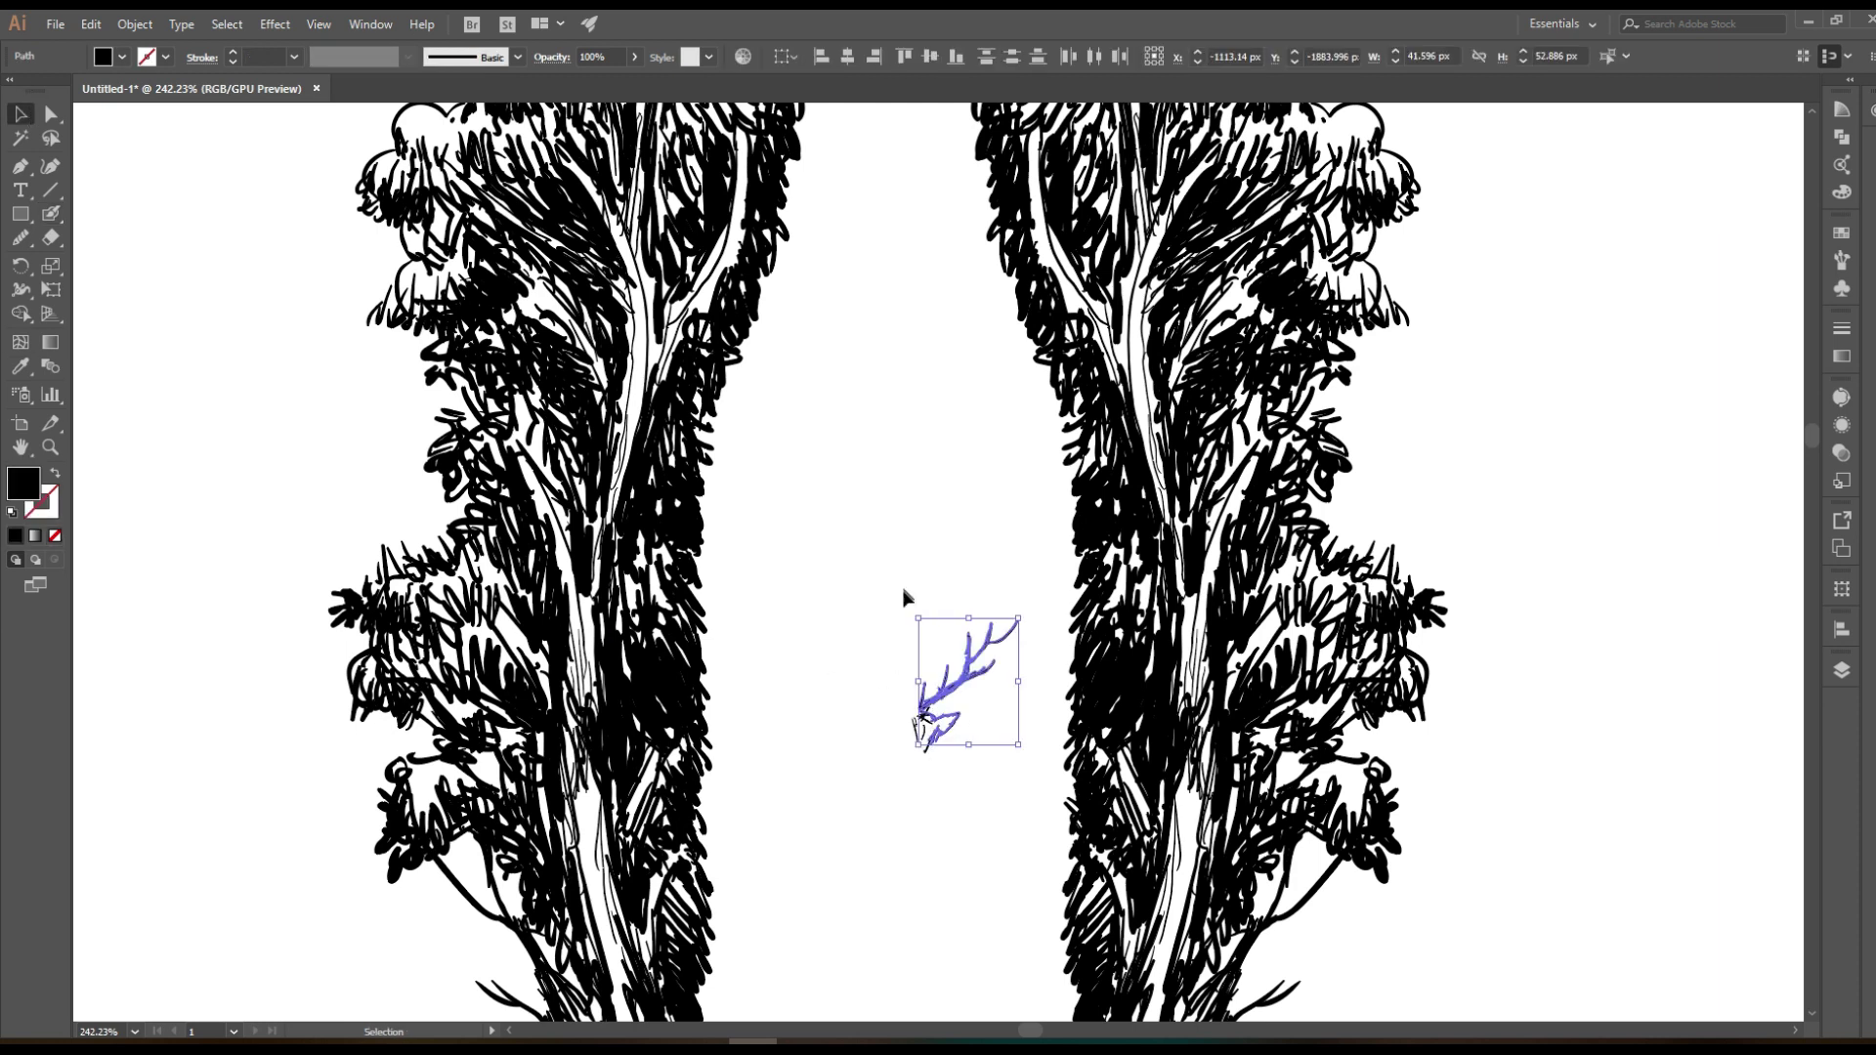
Mirror a copy of the branch, align both halves symmetrically and enlarge the pair
{"action": "mouse_move", "coordinate": [972, 676]}
{"action": "left_mouse_down"}
{"action": "mouse_move", "coordinate": [889, 665]}
{"action": "mouse_move", "coordinate": [911, 733]}
{"action": "left_mouse_up"}
{"action": "right_click", "coordinate": [890, 665]}
{"action": "left_click", "coordinate": [1142, 908]}
{"action": "left_click", "coordinate": [1518, 752]}
{"action": "mouse_move", "coordinate": [811, 543]}
{"action": "left_mouse_down"}
{"action": "mouse_move", "coordinate": [977, 743]}
{"action": "mouse_move", "coordinate": [936, 697]}
{"action": "left_mouse_up"}
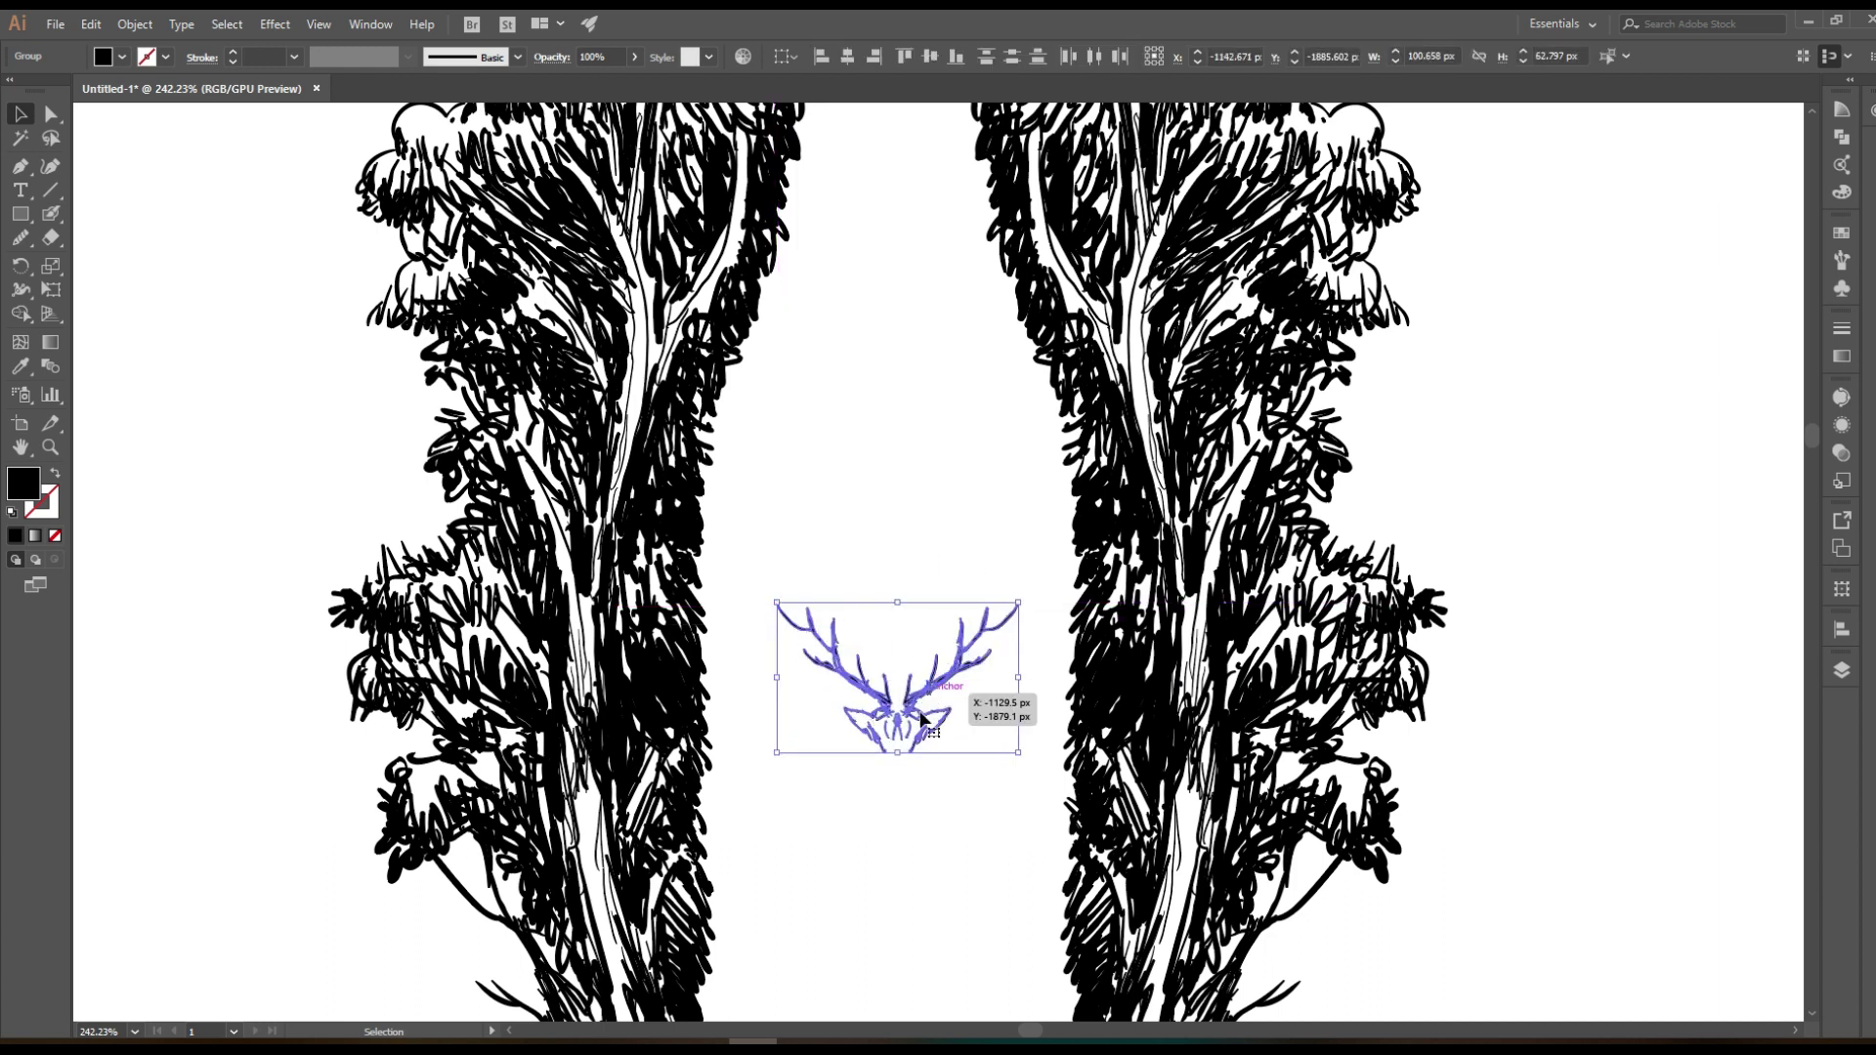
{"action": "left_click_drag", "start_coordinate": [1018, 752], "coordinate": [1055, 781]}
{"action": "scroll", "coordinate": [978, 684], "scroll_direction": "down", "scroll_amount": 2}
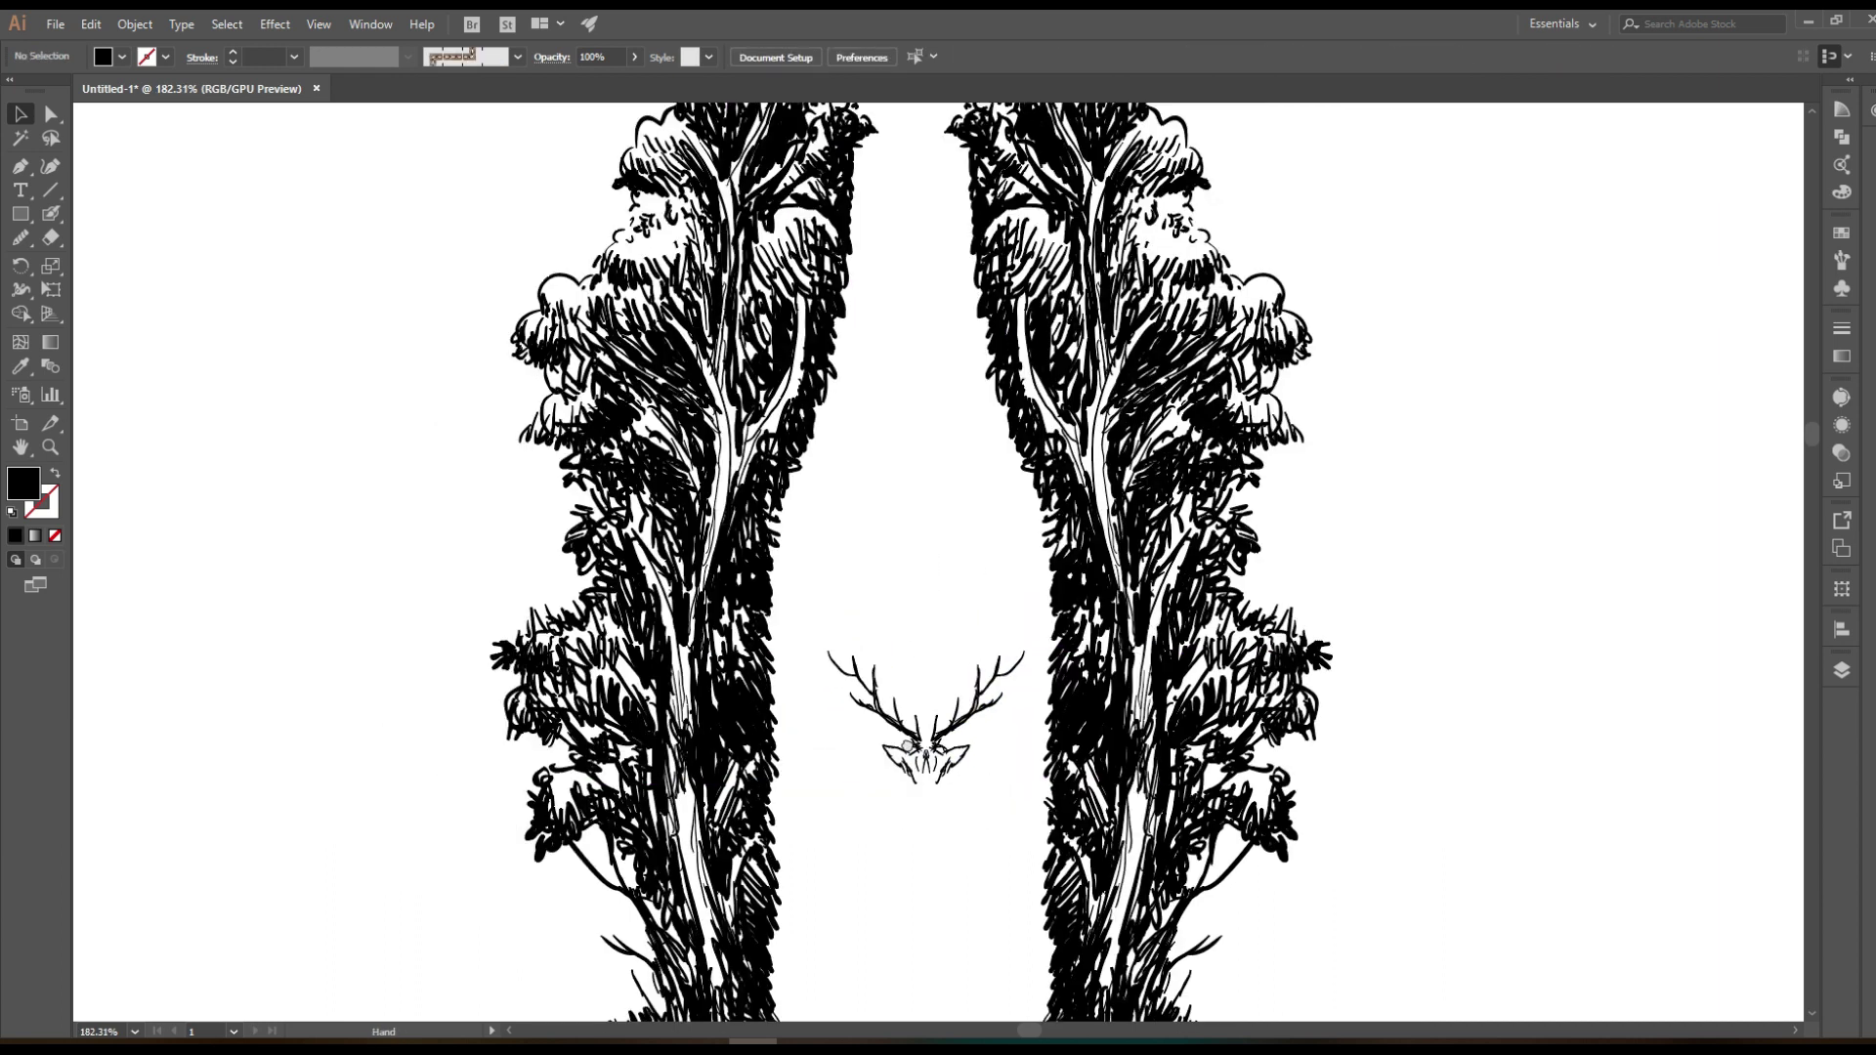
{"action": "scroll", "coordinate": [733, 489], "scroll_direction": "down", "scroll_amount": 2}
Nudge the antlers slightly right and down, then deselect them
{"action": "left_click_drag", "start_coordinate": [781, 679], "coordinate": [798, 698]}
{"action": "left_click", "coordinate": [889, 745]}
{"action": "key", "text": "shift+b"}
{"action": "key", "text": "shift+x"}
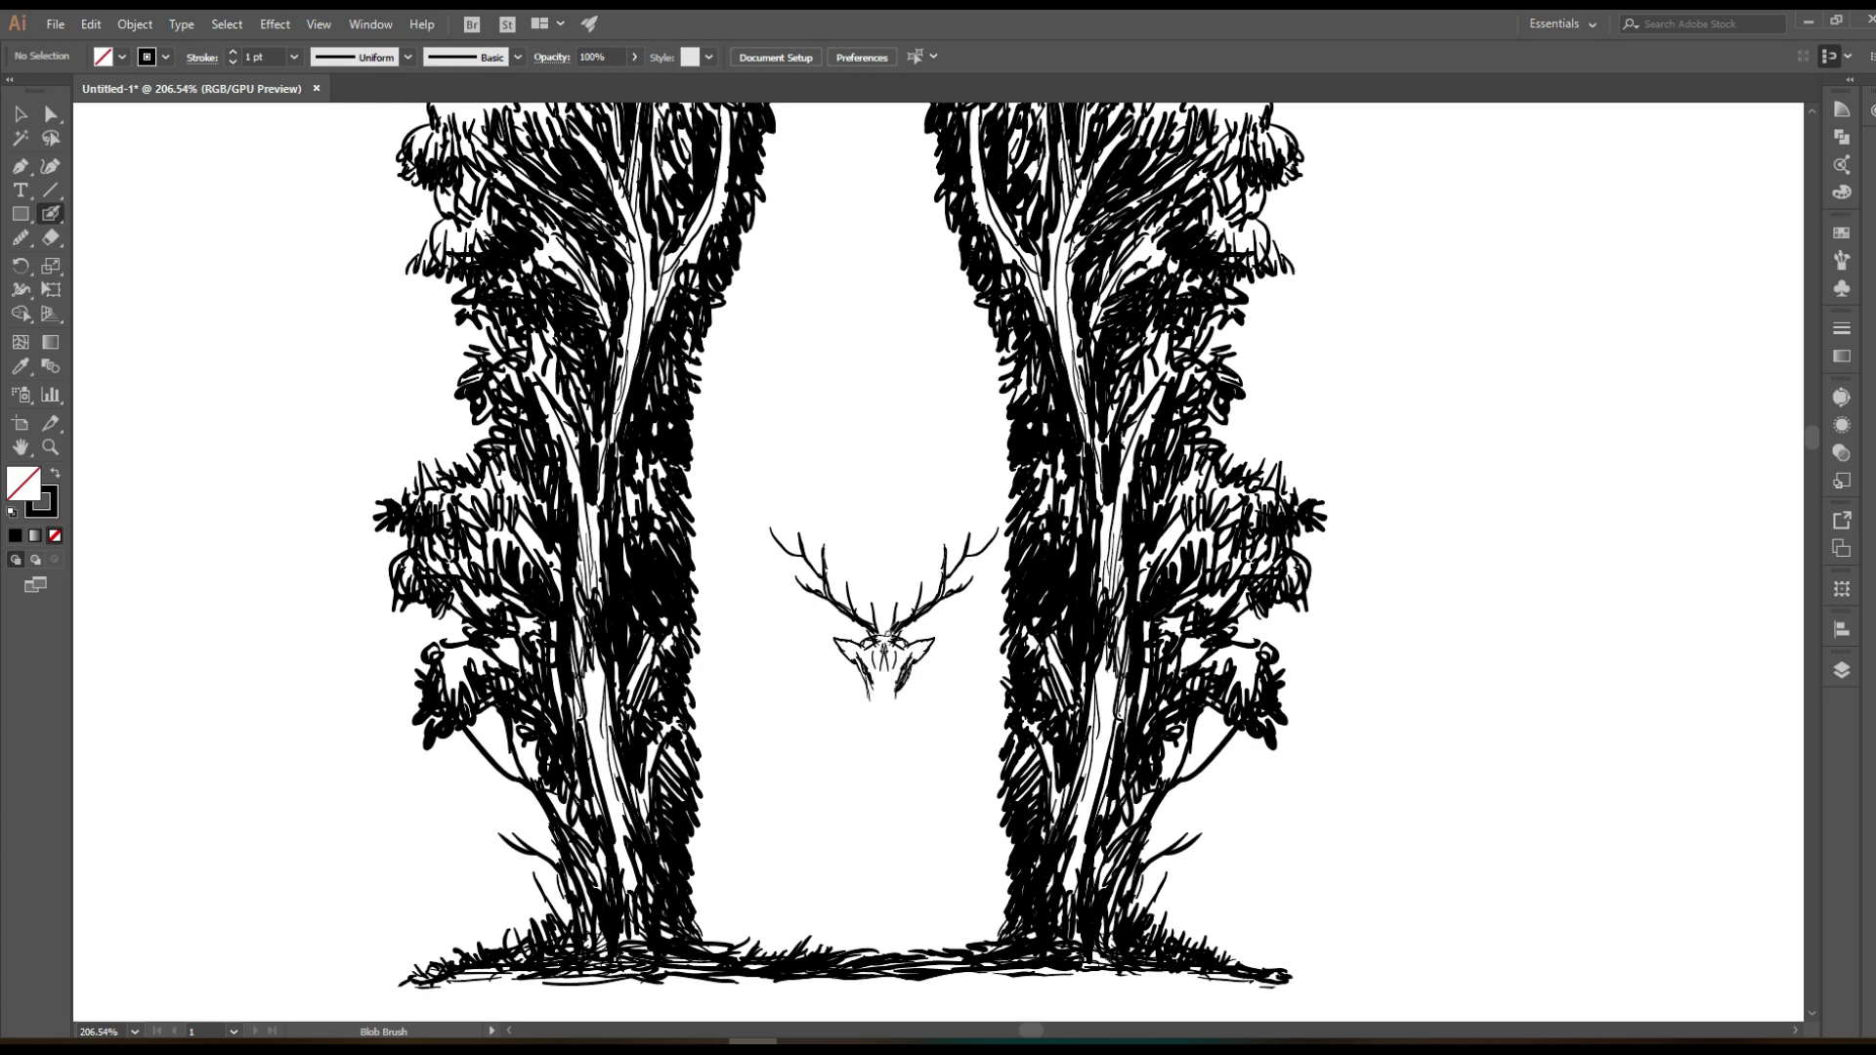
Select and delete anchor points of the deer head outline below the antlers
{"action": "key", "text": "a"}
{"action": "left_click_drag", "start_coordinate": [819, 761], "coordinate": [962, 631]}
{"action": "left_click_drag", "start_coordinate": [817, 735], "coordinate": [963, 631]}
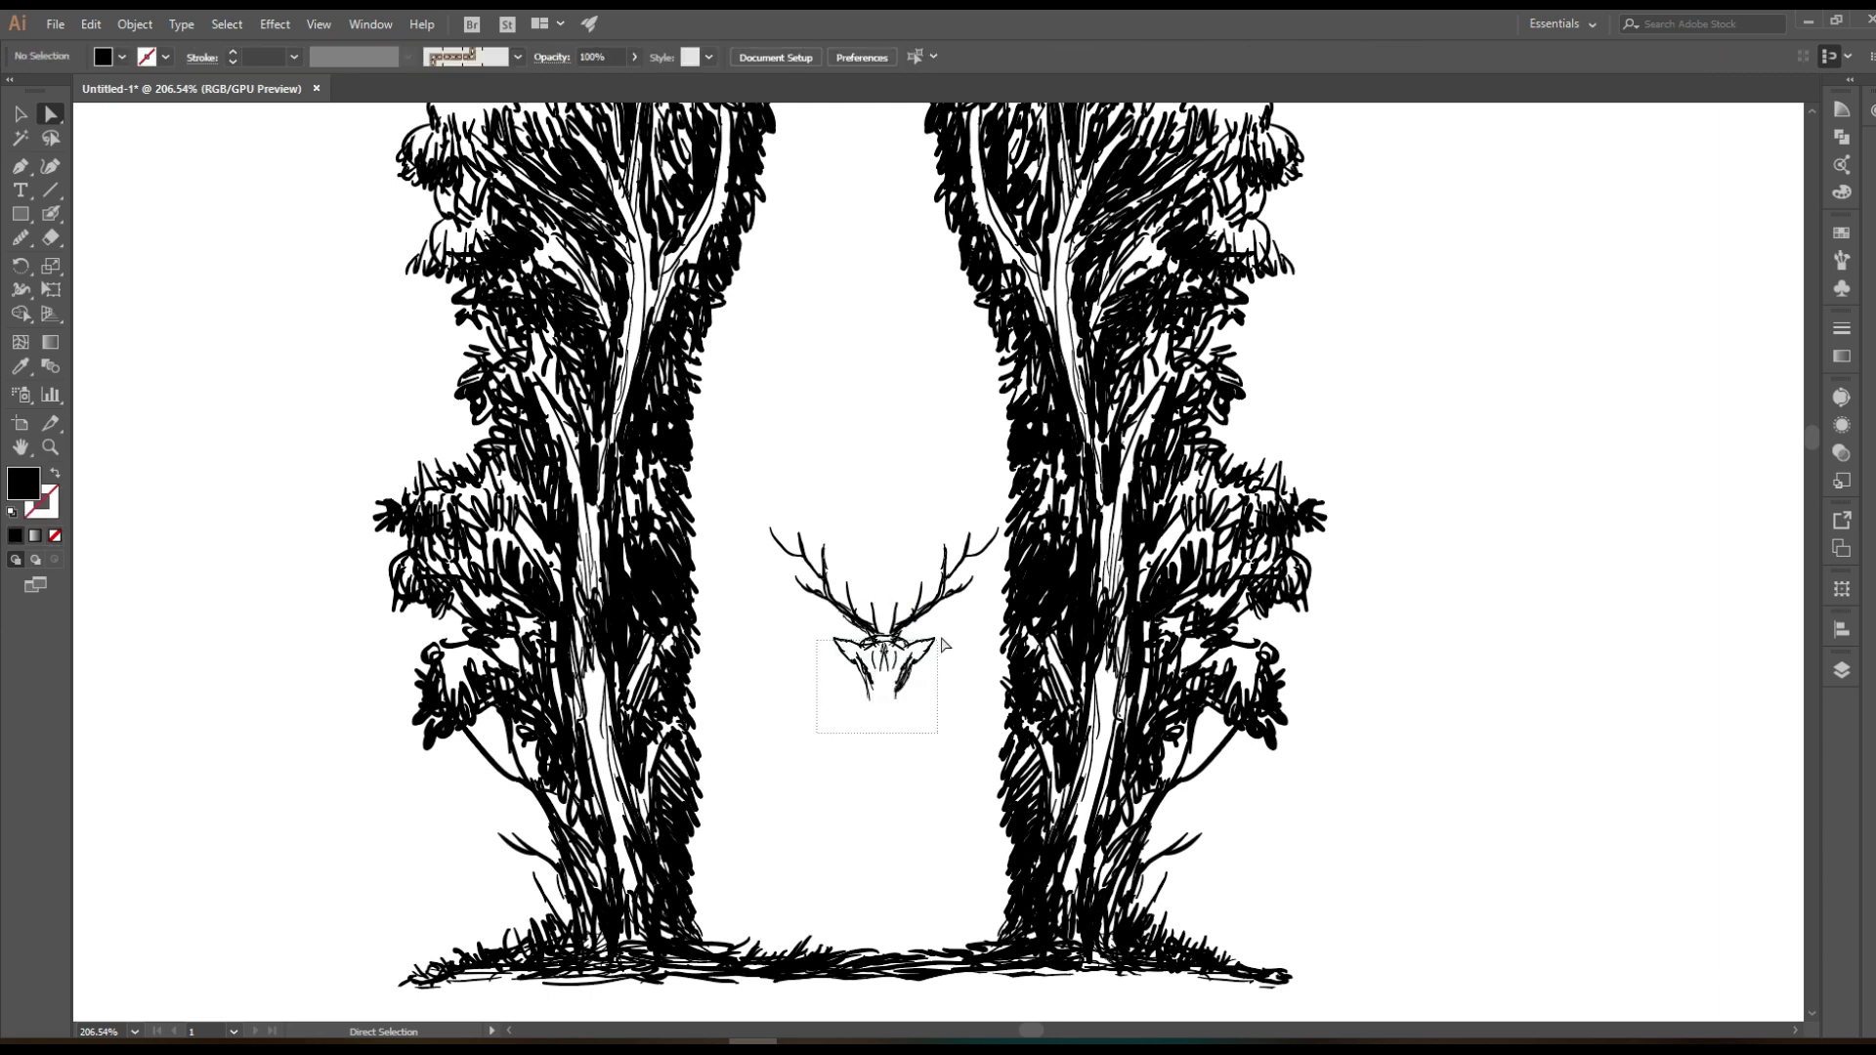
{"action": "left_click", "coordinate": [938, 706]}
{"action": "key", "text": "shift+b"}
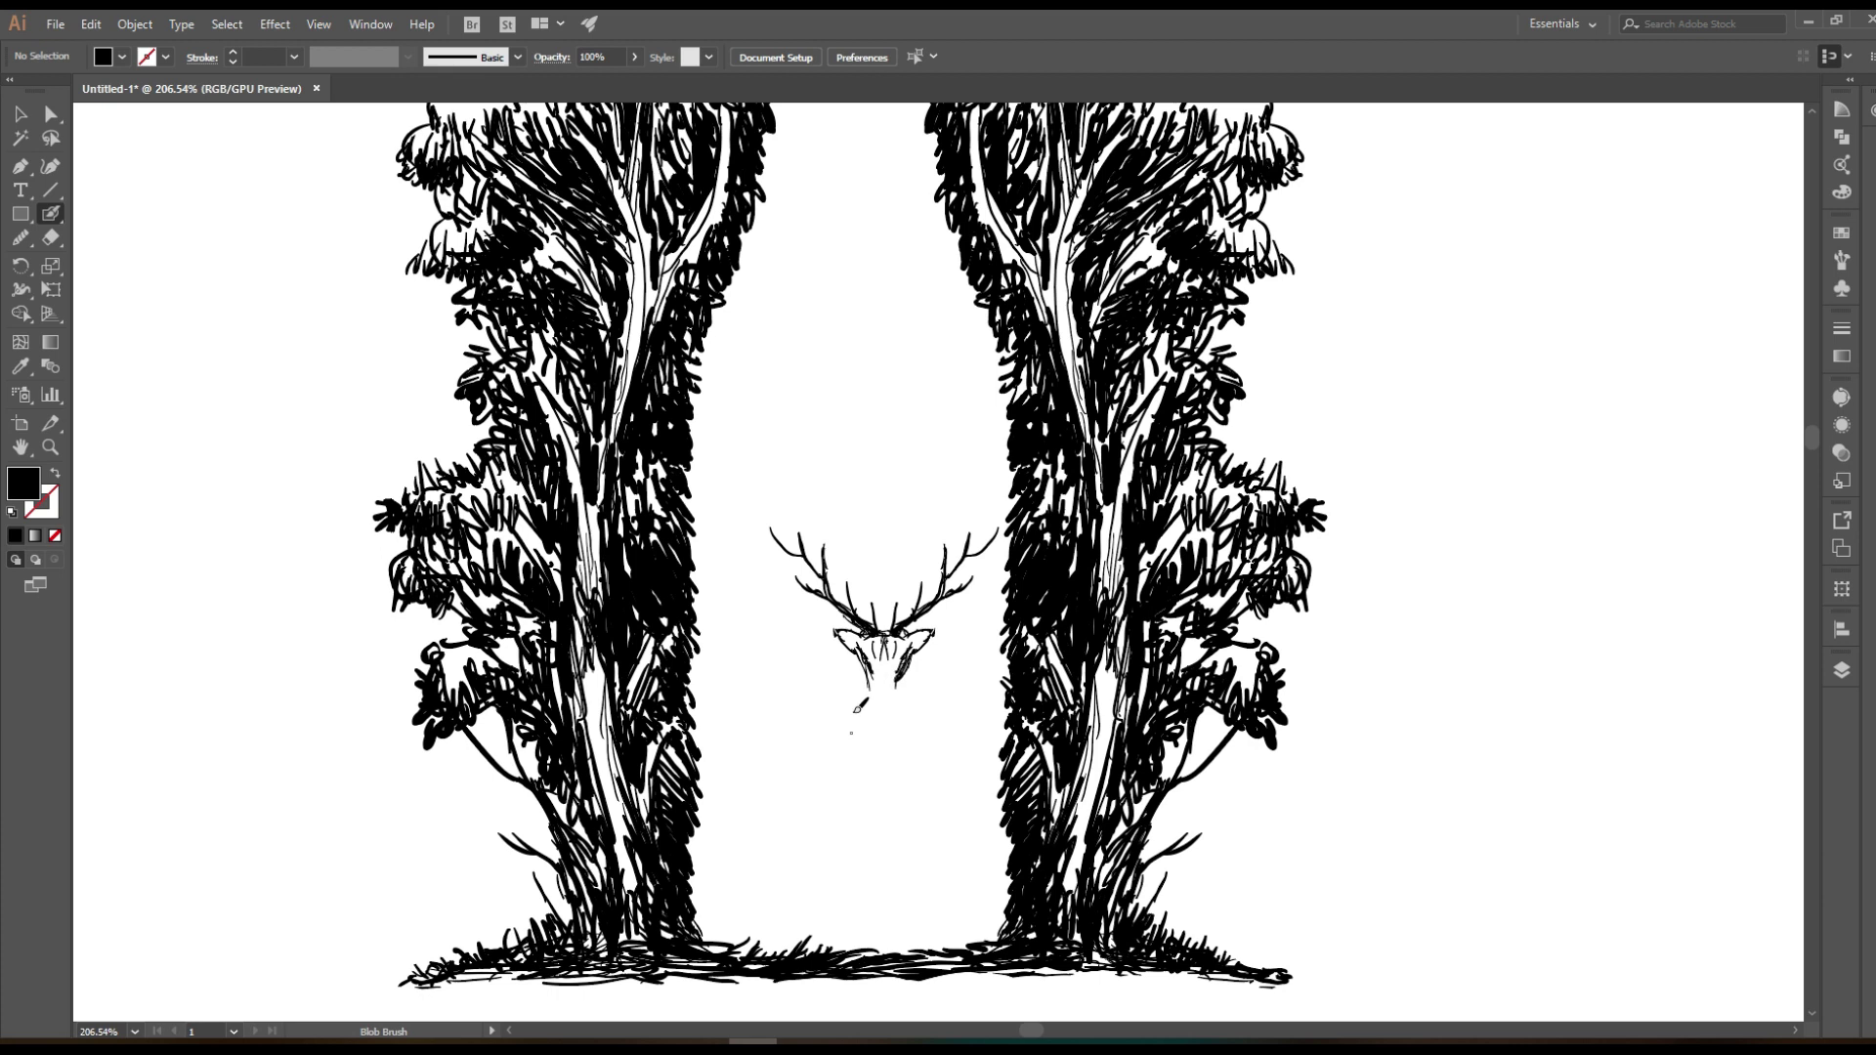
Draw the deer's neck, chest, back, belly and front and rear legs
{"action": "key", "text": "shift+x"}
{"action": "mouse_move", "coordinate": [895, 665]}
{"action": "left_mouse_down"}
{"action": "mouse_move", "coordinate": [914, 782]}
{"action": "mouse_move", "coordinate": [869, 713]}
{"action": "mouse_move", "coordinate": [782, 745]}
{"action": "mouse_move", "coordinate": [723, 777]}
{"action": "mouse_move", "coordinate": [754, 855]}
{"action": "left_mouse_up"}
{"action": "left_click_drag", "start_coordinate": [788, 794], "coordinate": [760, 843]}
{"action": "mouse_move", "coordinate": [770, 765]}
{"action": "left_mouse_down"}
{"action": "mouse_move", "coordinate": [878, 700]}
{"action": "mouse_move", "coordinate": [914, 770]}
{"action": "left_mouse_up"}
{"action": "mouse_move", "coordinate": [897, 702]}
{"action": "left_mouse_down"}
{"action": "mouse_move", "coordinate": [919, 762]}
{"action": "mouse_move", "coordinate": [884, 816]}
{"action": "left_mouse_up"}
{"action": "mouse_move", "coordinate": [799, 809]}
{"action": "left_mouse_down"}
{"action": "mouse_move", "coordinate": [787, 820]}
{"action": "mouse_move", "coordinate": [880, 815]}
{"action": "left_mouse_up"}
{"action": "left_click_drag", "start_coordinate": [910, 779], "coordinate": [888, 907]}
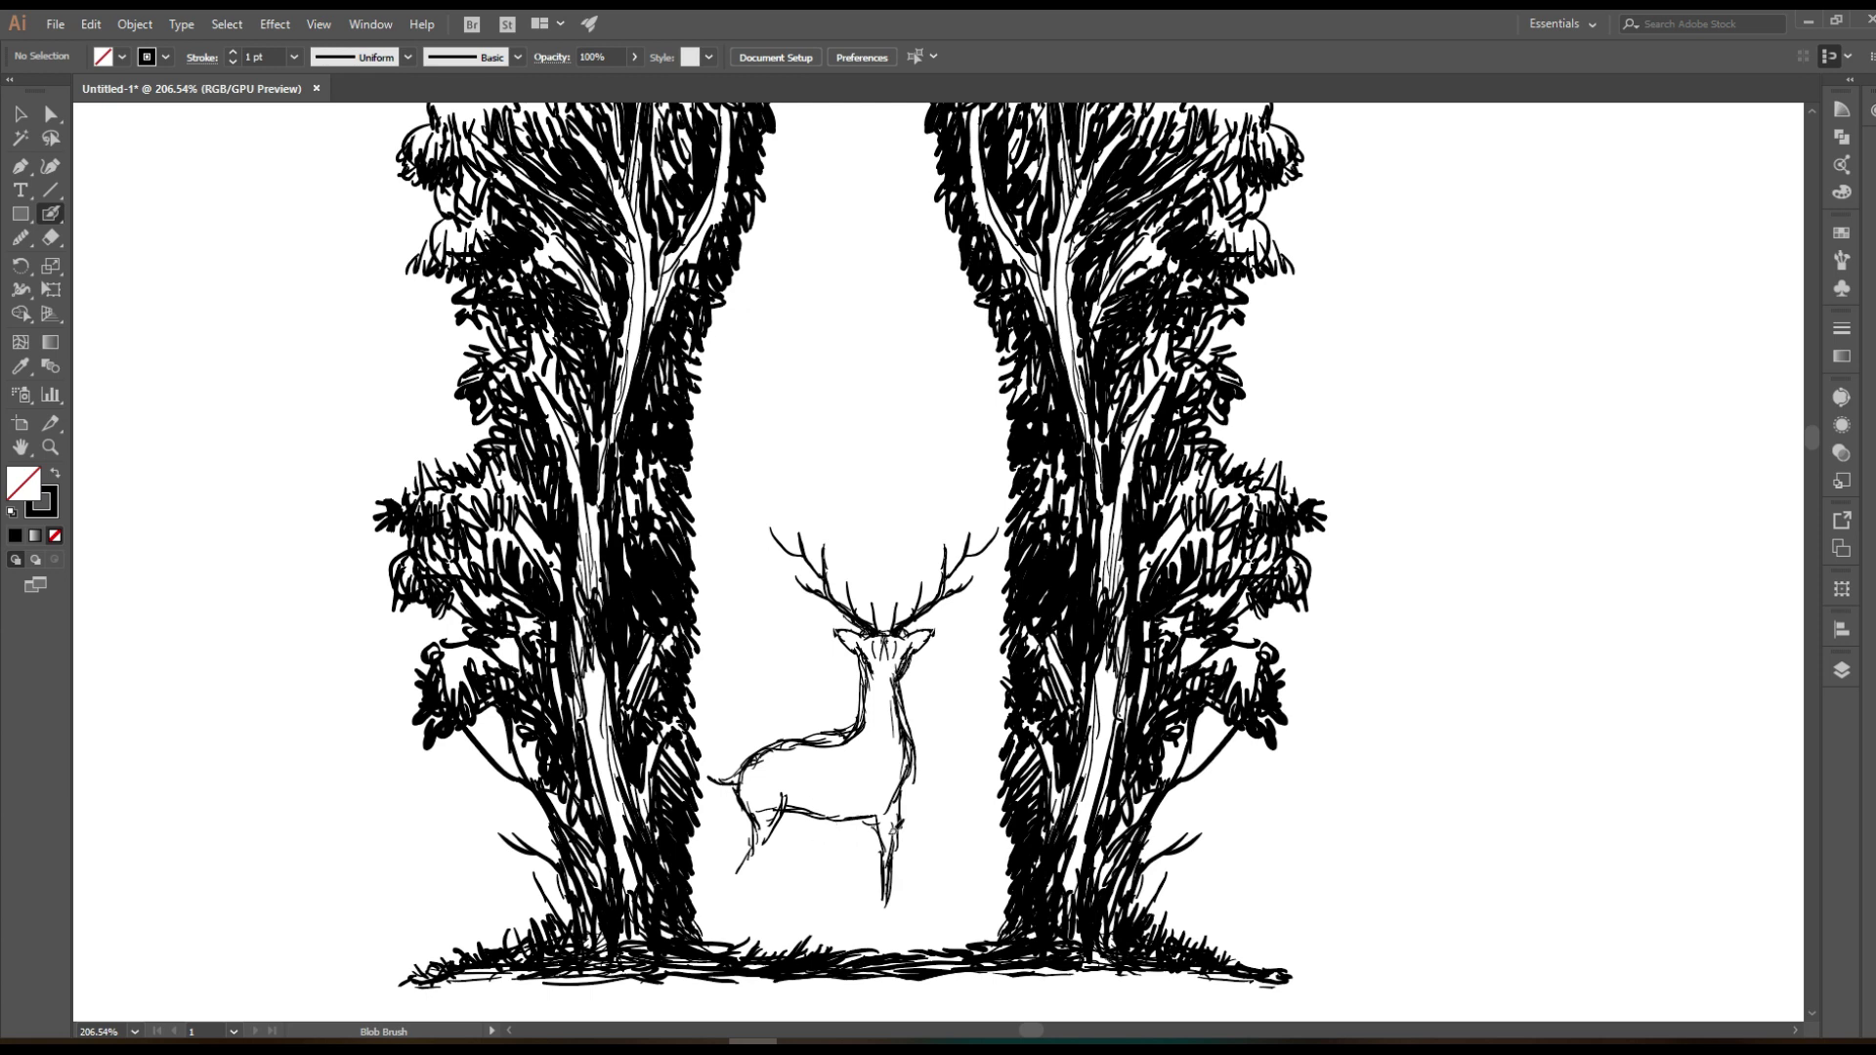
{"action": "left_click_drag", "start_coordinate": [907, 772], "coordinate": [914, 865]}
{"action": "left_click_drag", "start_coordinate": [910, 792], "coordinate": [923, 860]}
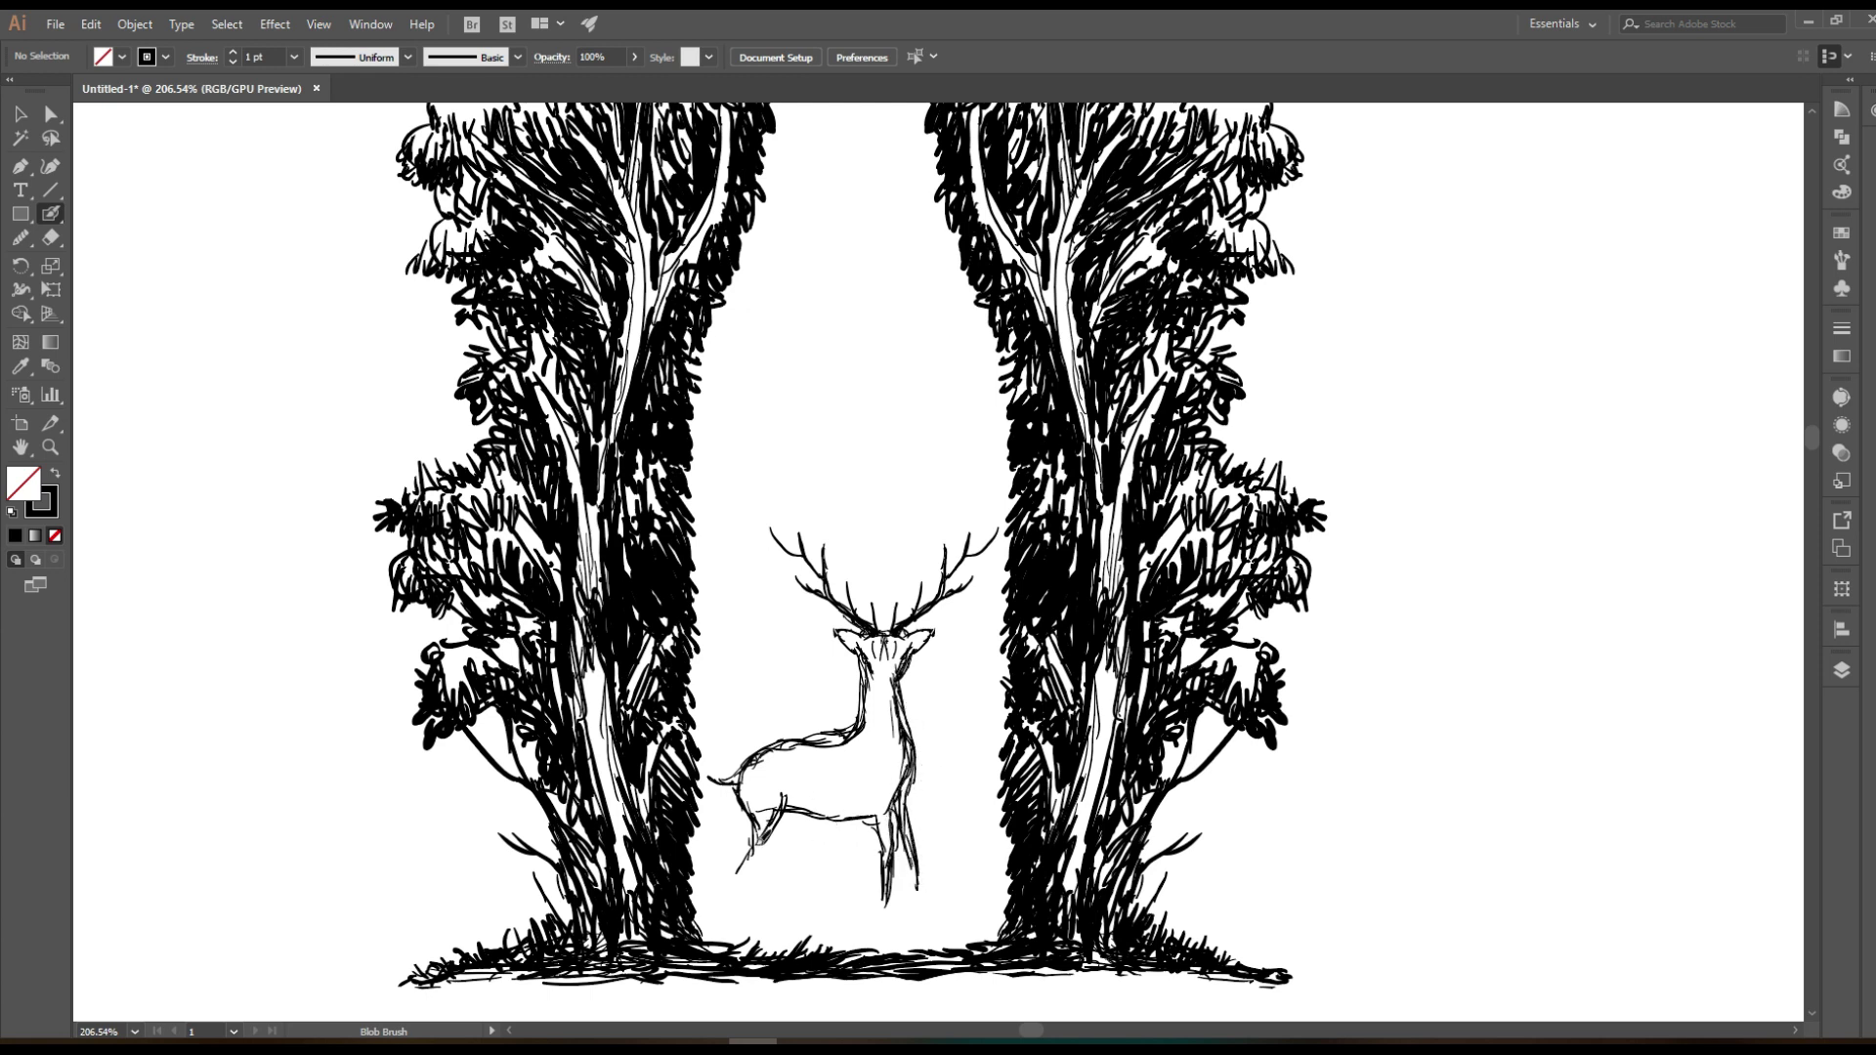
{"action": "left_click_drag", "start_coordinate": [770, 817], "coordinate": [739, 899]}
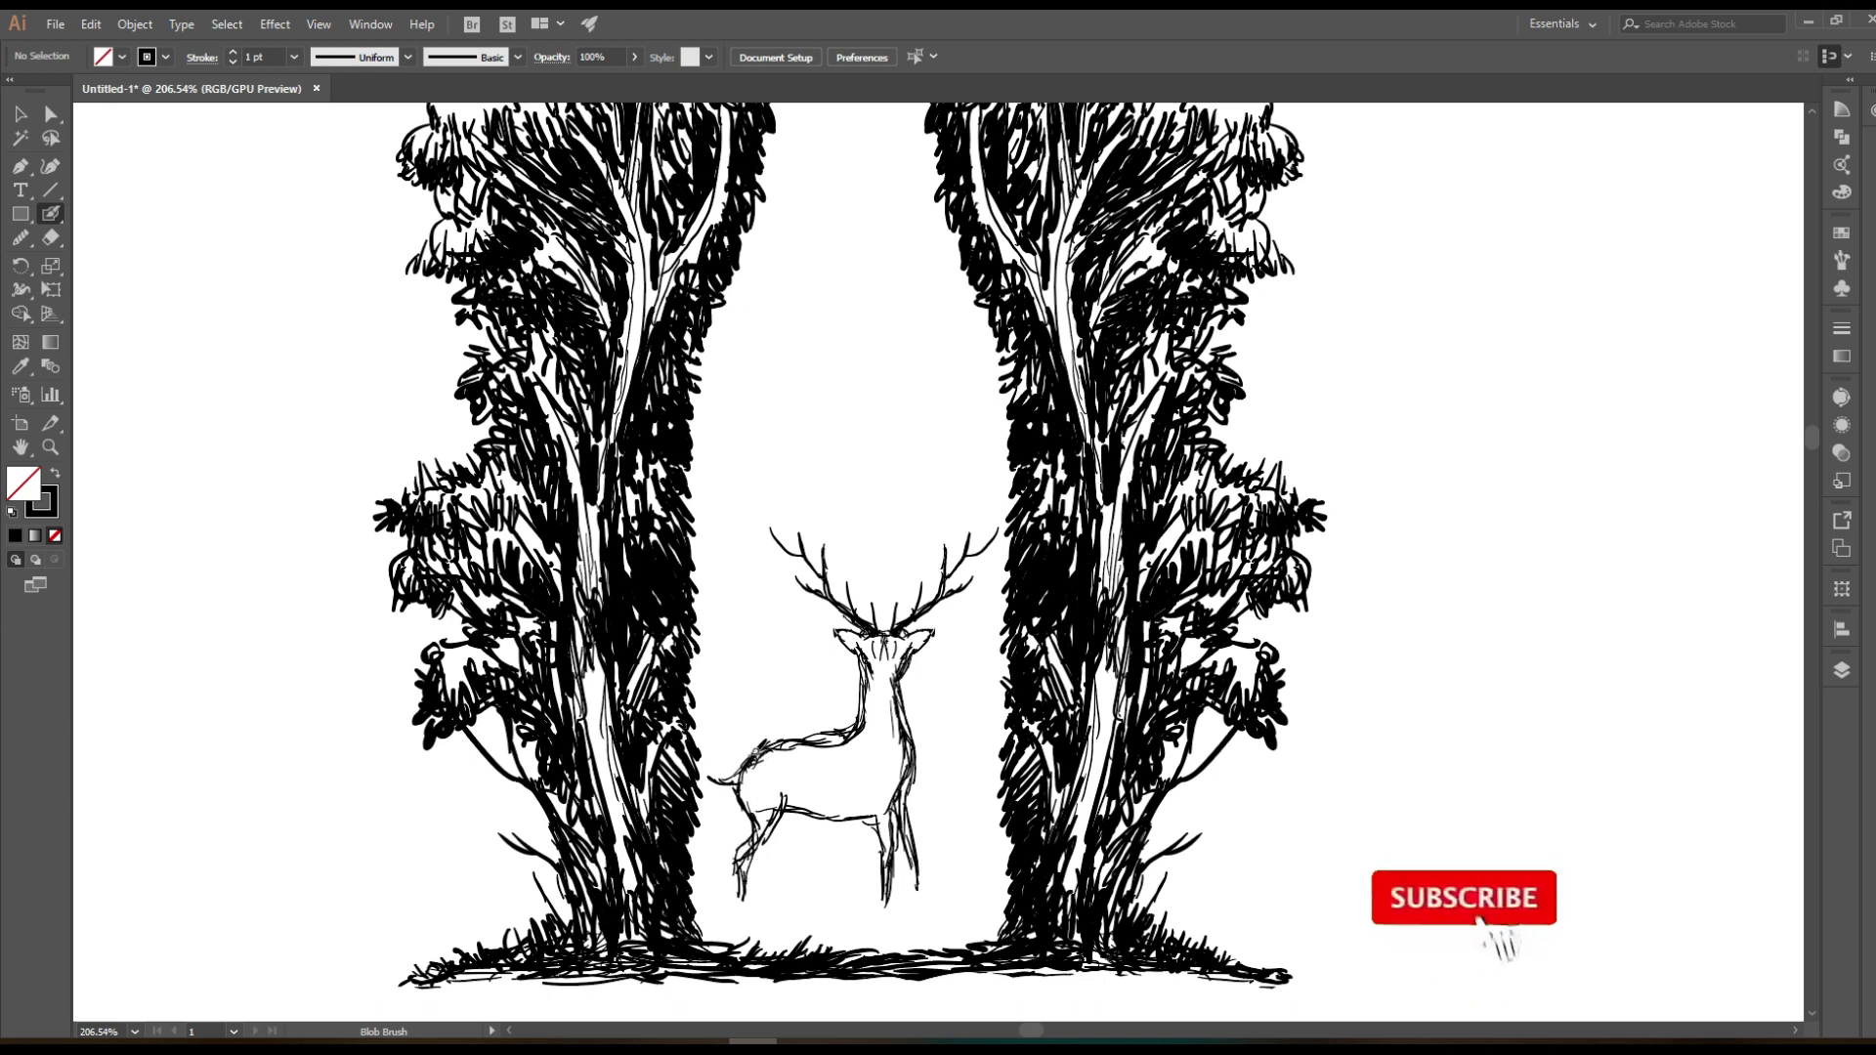
{"action": "mouse_move", "coordinate": [757, 812]}
{"action": "left_mouse_down"}
{"action": "mouse_move", "coordinate": [728, 855]}
{"action": "mouse_move", "coordinate": [733, 914]}
{"action": "mouse_move", "coordinate": [826, 813]}
{"action": "mouse_move", "coordinate": [767, 840]}
{"action": "mouse_move", "coordinate": [796, 898]}
{"action": "left_mouse_up"}
{"action": "mouse_move", "coordinate": [738, 777]}
{"action": "left_mouse_down"}
{"action": "mouse_move", "coordinate": [885, 689]}
{"action": "mouse_move", "coordinate": [878, 738]}
{"action": "left_mouse_up"}
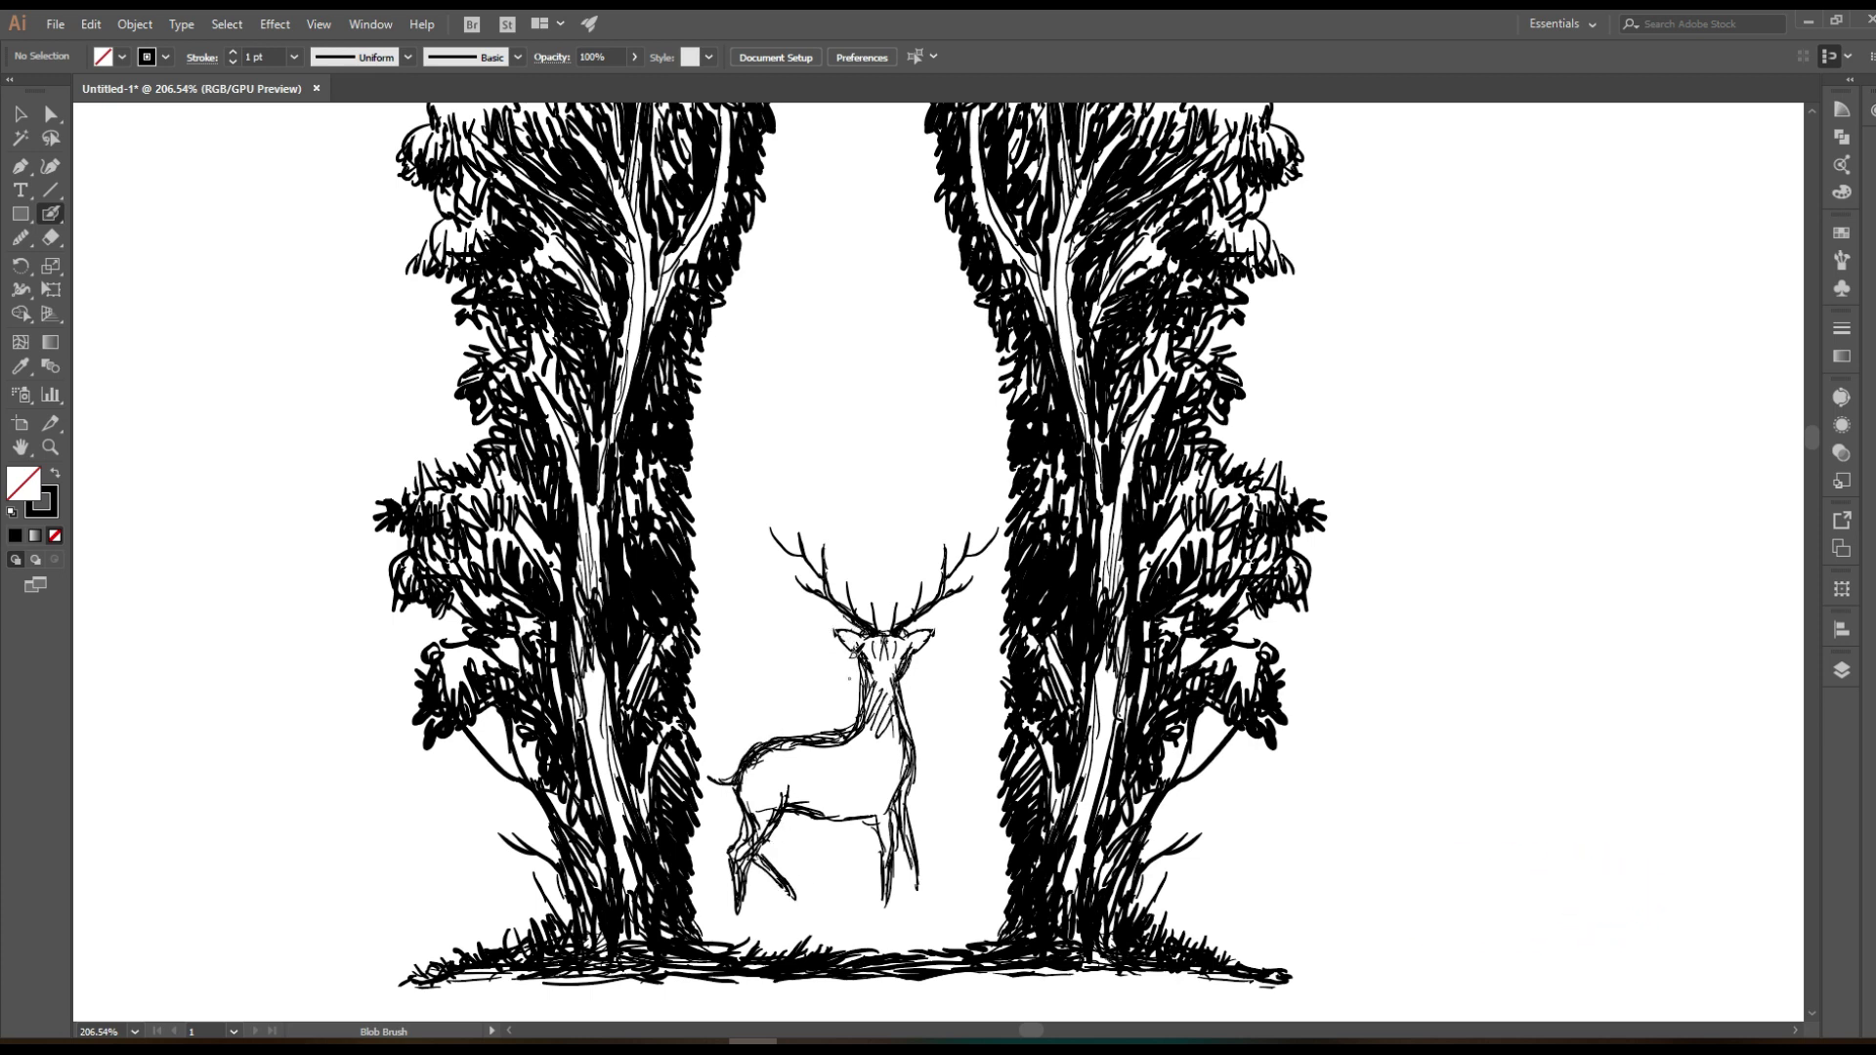
Darken the head and antler base, and hatch the deer's torso and chest
{"action": "mouse_move", "coordinate": [867, 636]}
{"action": "left_mouse_down"}
{"action": "mouse_move", "coordinate": [914, 767]}
{"action": "mouse_move", "coordinate": [889, 889]}
{"action": "mouse_move", "coordinate": [928, 875]}
{"action": "left_mouse_up"}
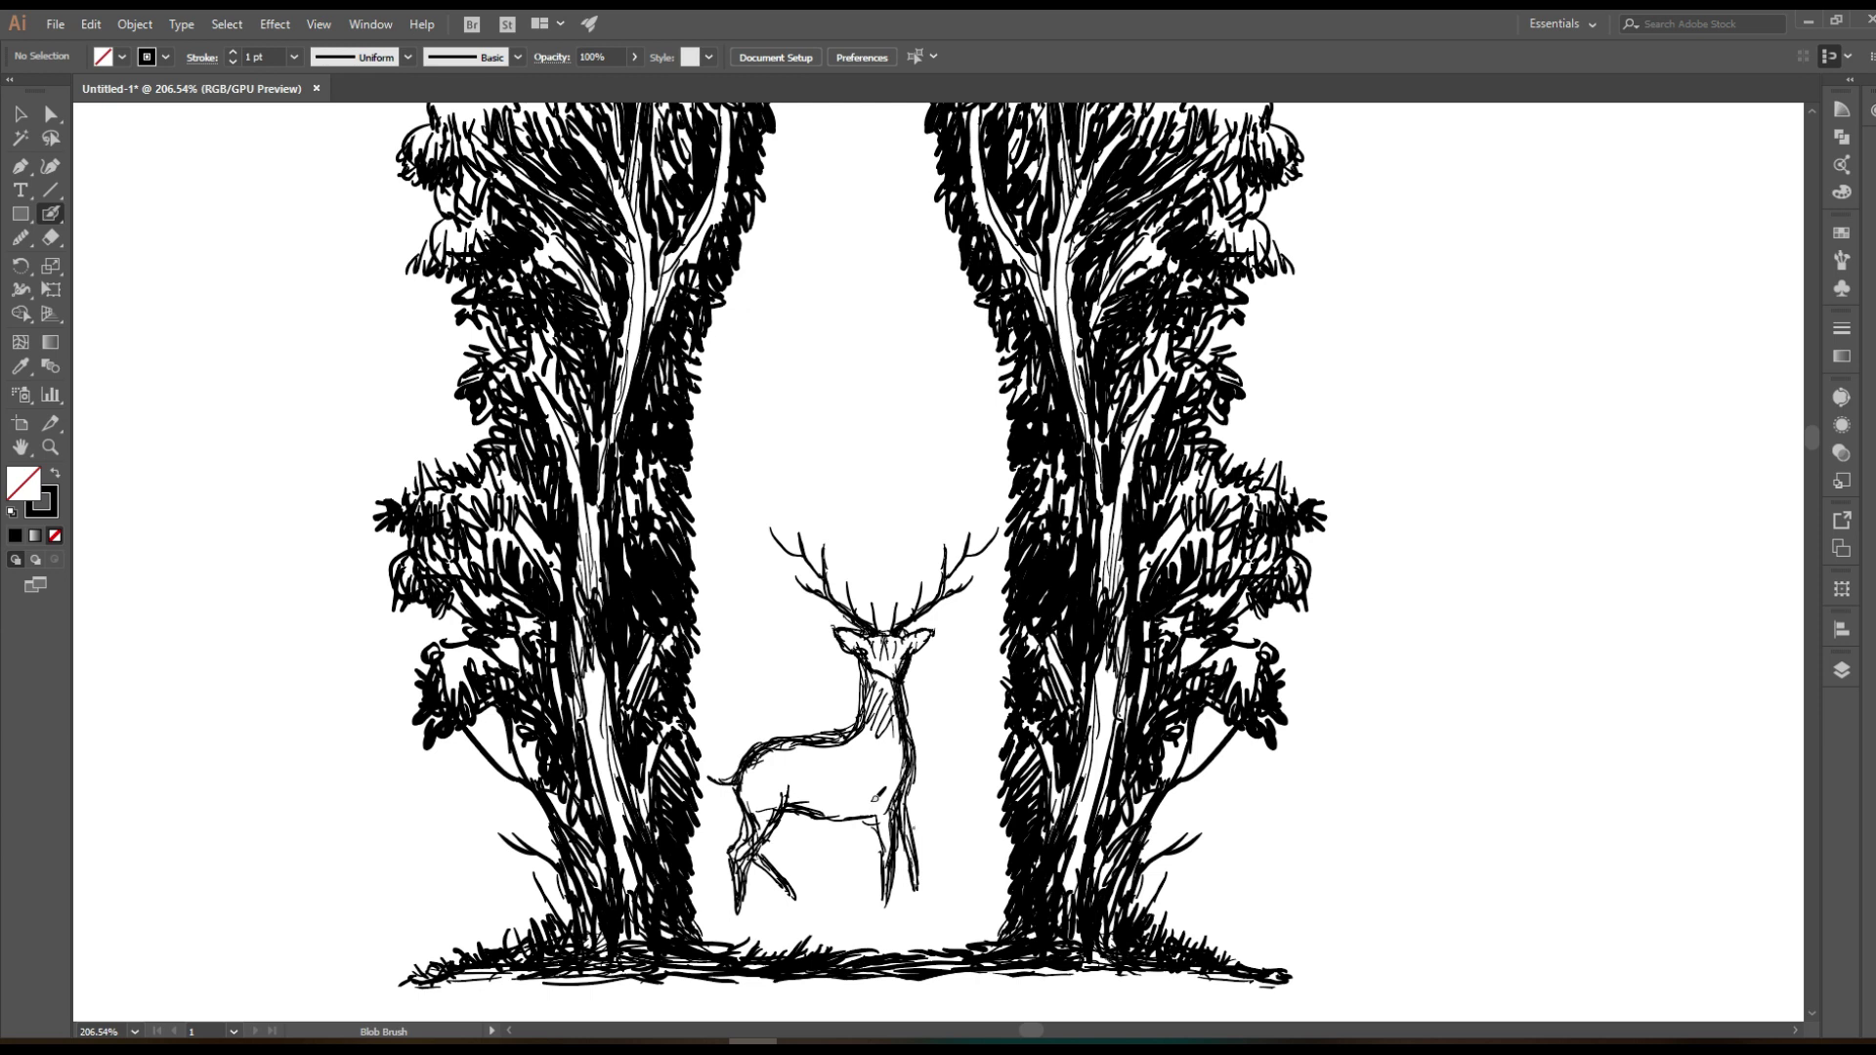
{"action": "mouse_move", "coordinate": [772, 745]}
{"action": "left_mouse_down"}
{"action": "mouse_move", "coordinate": [748, 799]}
{"action": "mouse_move", "coordinate": [782, 807]}
{"action": "left_mouse_up"}
{"action": "mouse_move", "coordinate": [855, 733]}
{"action": "left_mouse_down"}
{"action": "mouse_move", "coordinate": [841, 811]}
{"action": "mouse_move", "coordinate": [868, 854]}
{"action": "left_mouse_up"}
{"action": "left_click_drag", "start_coordinate": [904, 814], "coordinate": [889, 860]}
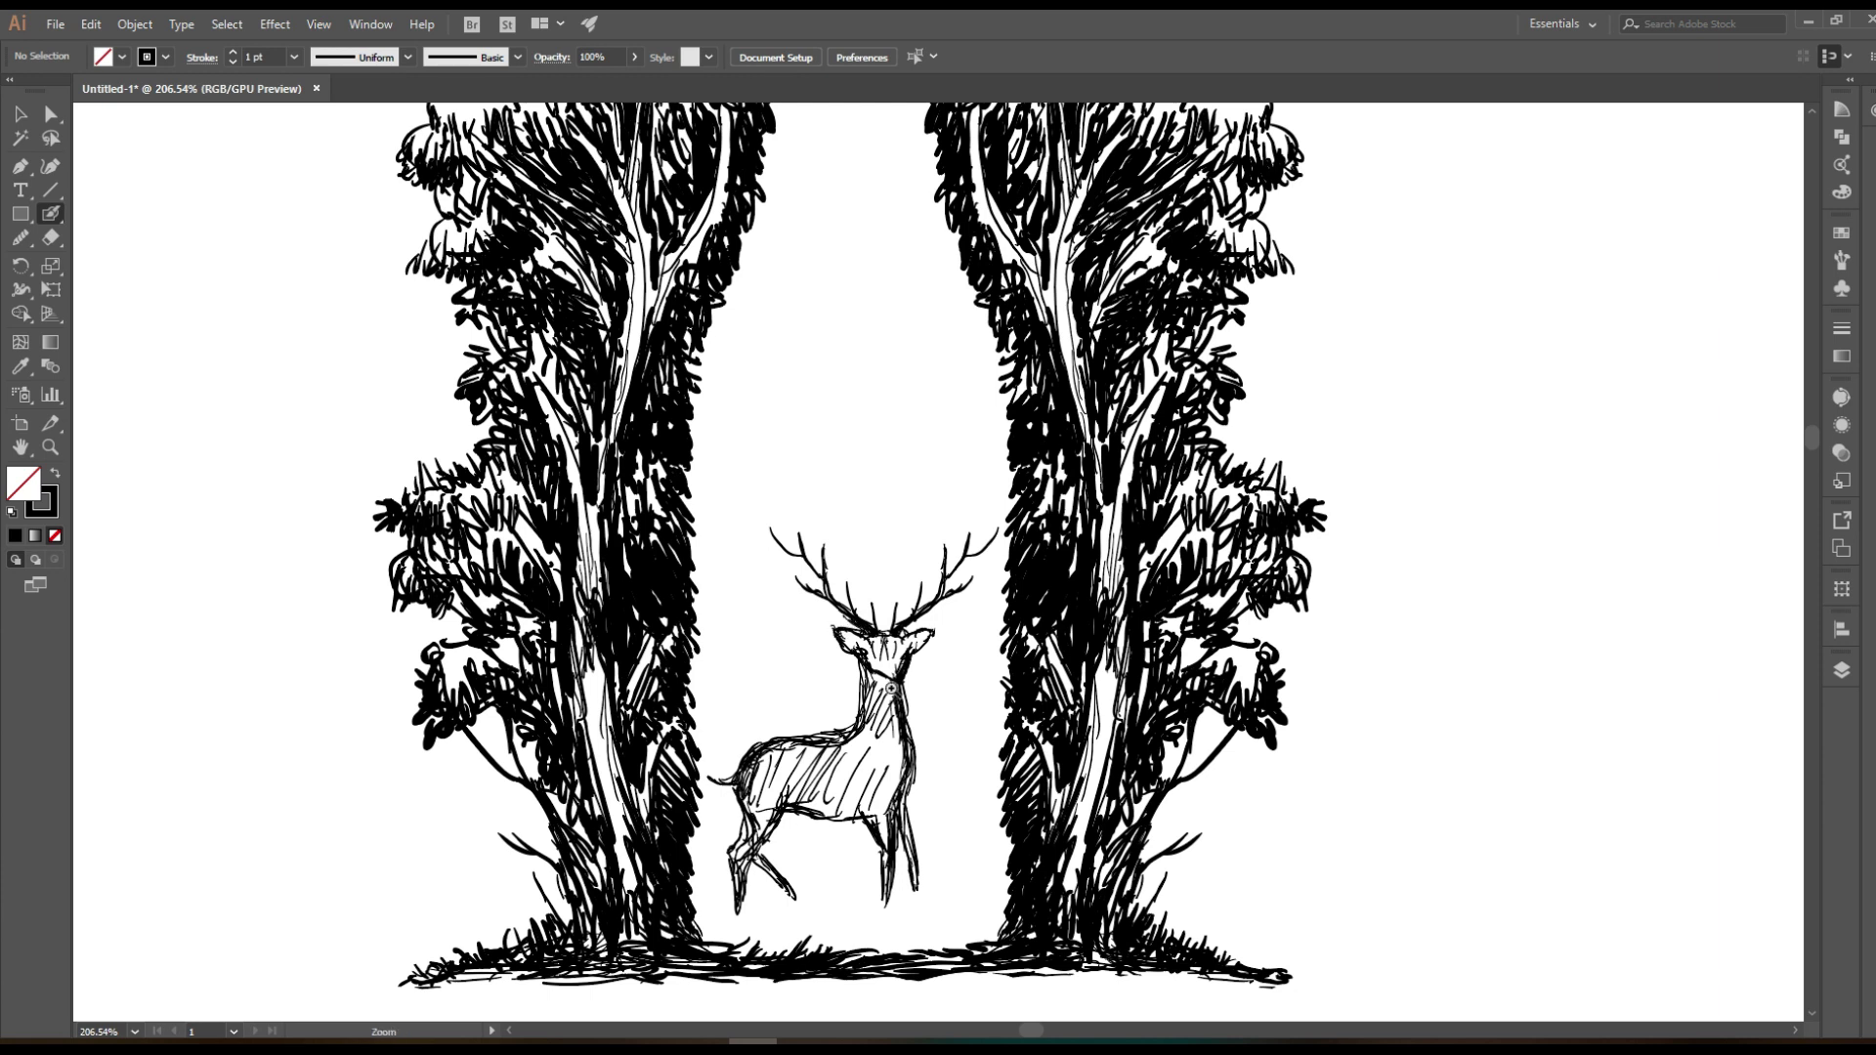
{"action": "scroll", "coordinate": [891, 689], "scroll_direction": "down", "scroll_amount": 2}
Select the deer sketch and scale it up slightly
{"action": "key", "text": "v"}
{"action": "scroll", "coordinate": [891, 689], "scroll_direction": "down", "scroll_amount": 2}
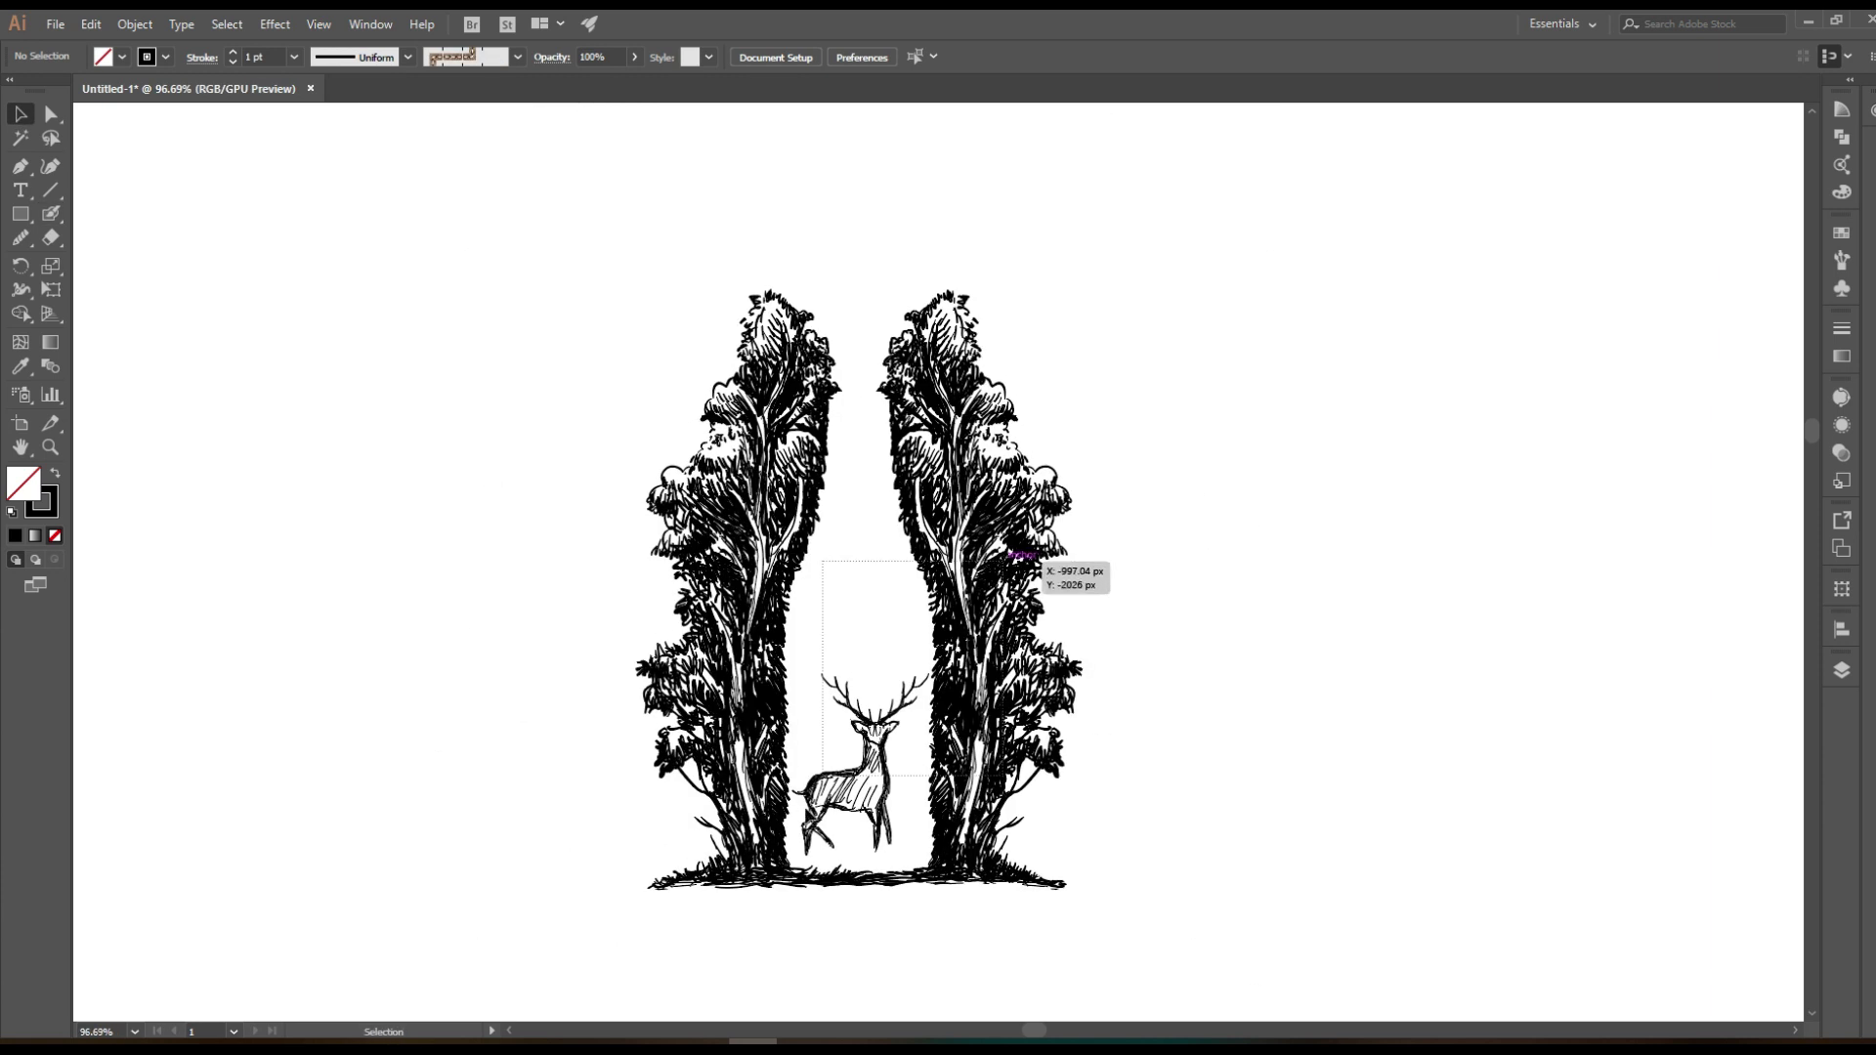
{"action": "left_click_drag", "start_coordinate": [1036, 562], "coordinate": [1031, 565]}
{"action": "left_click_drag", "start_coordinate": [796, 857], "coordinate": [775, 872]}
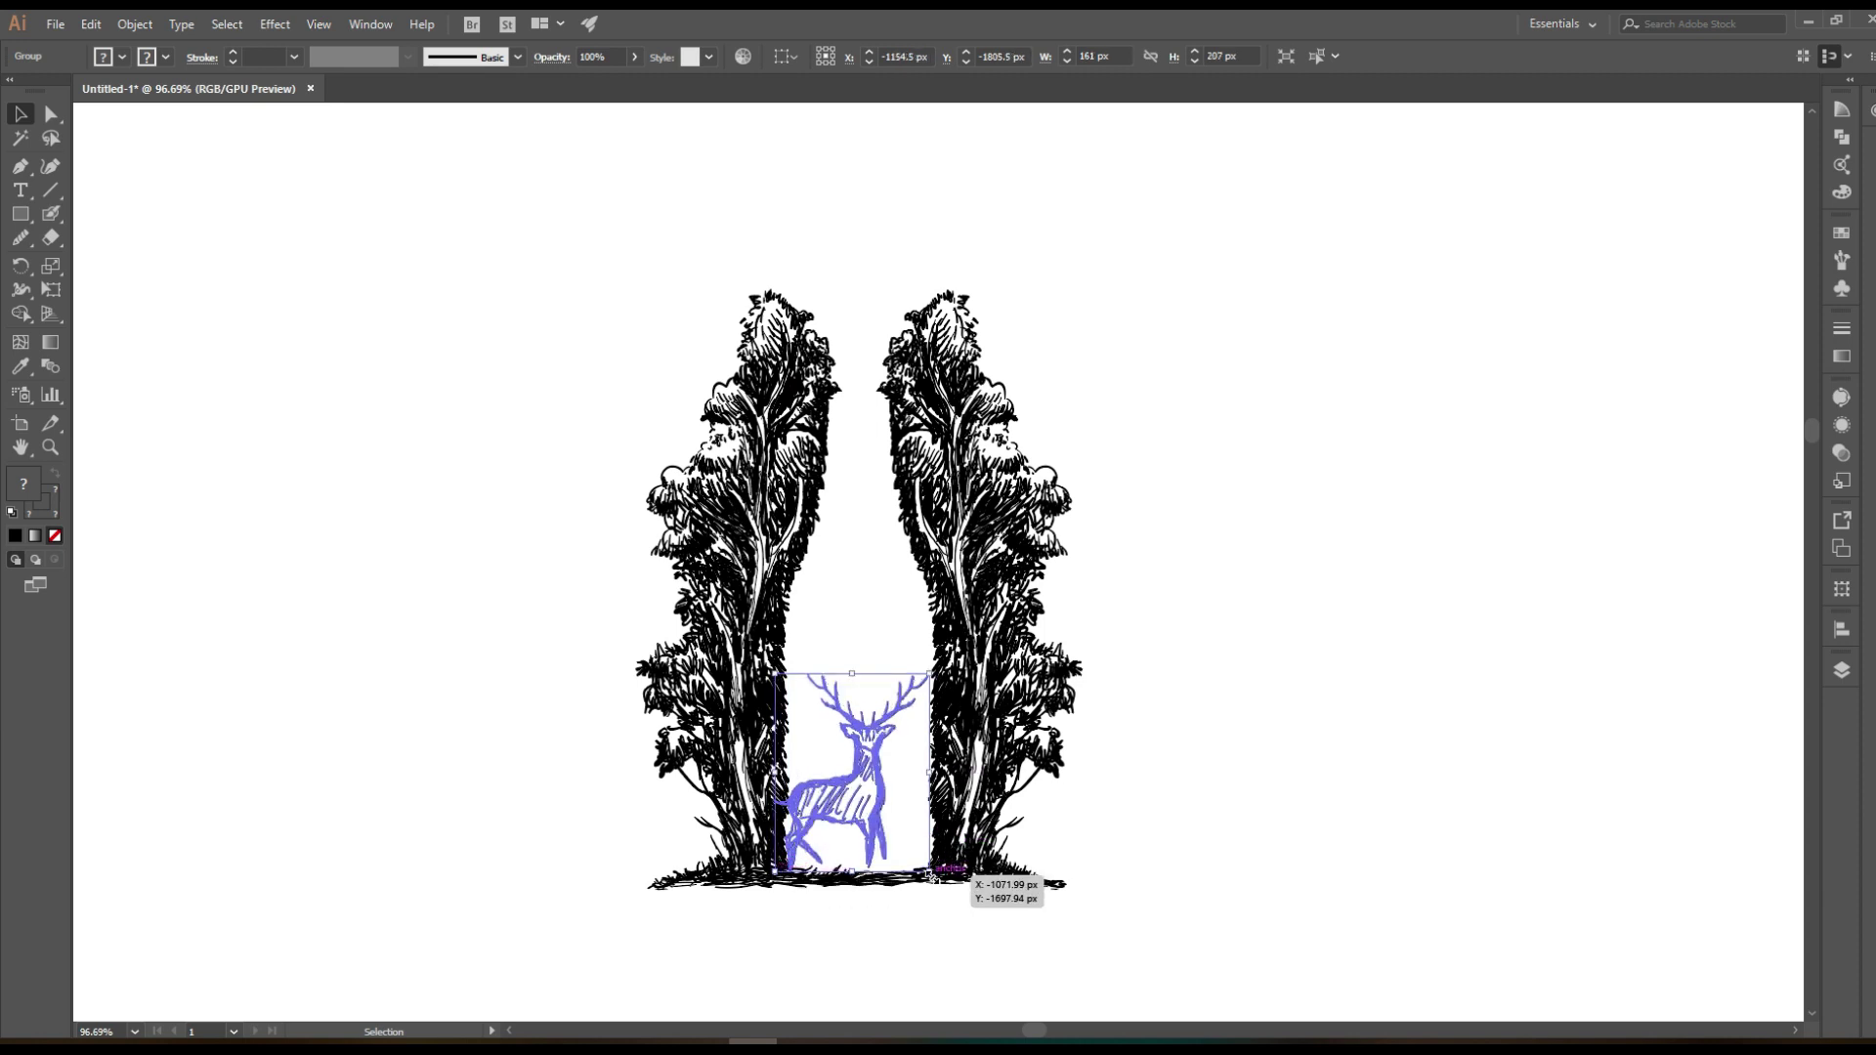
{"action": "left_click_drag", "start_coordinate": [1024, 923], "coordinate": [1041, 931]}
{"action": "scroll", "coordinate": [1042, 931], "scroll_direction": "up", "scroll_amount": 5}
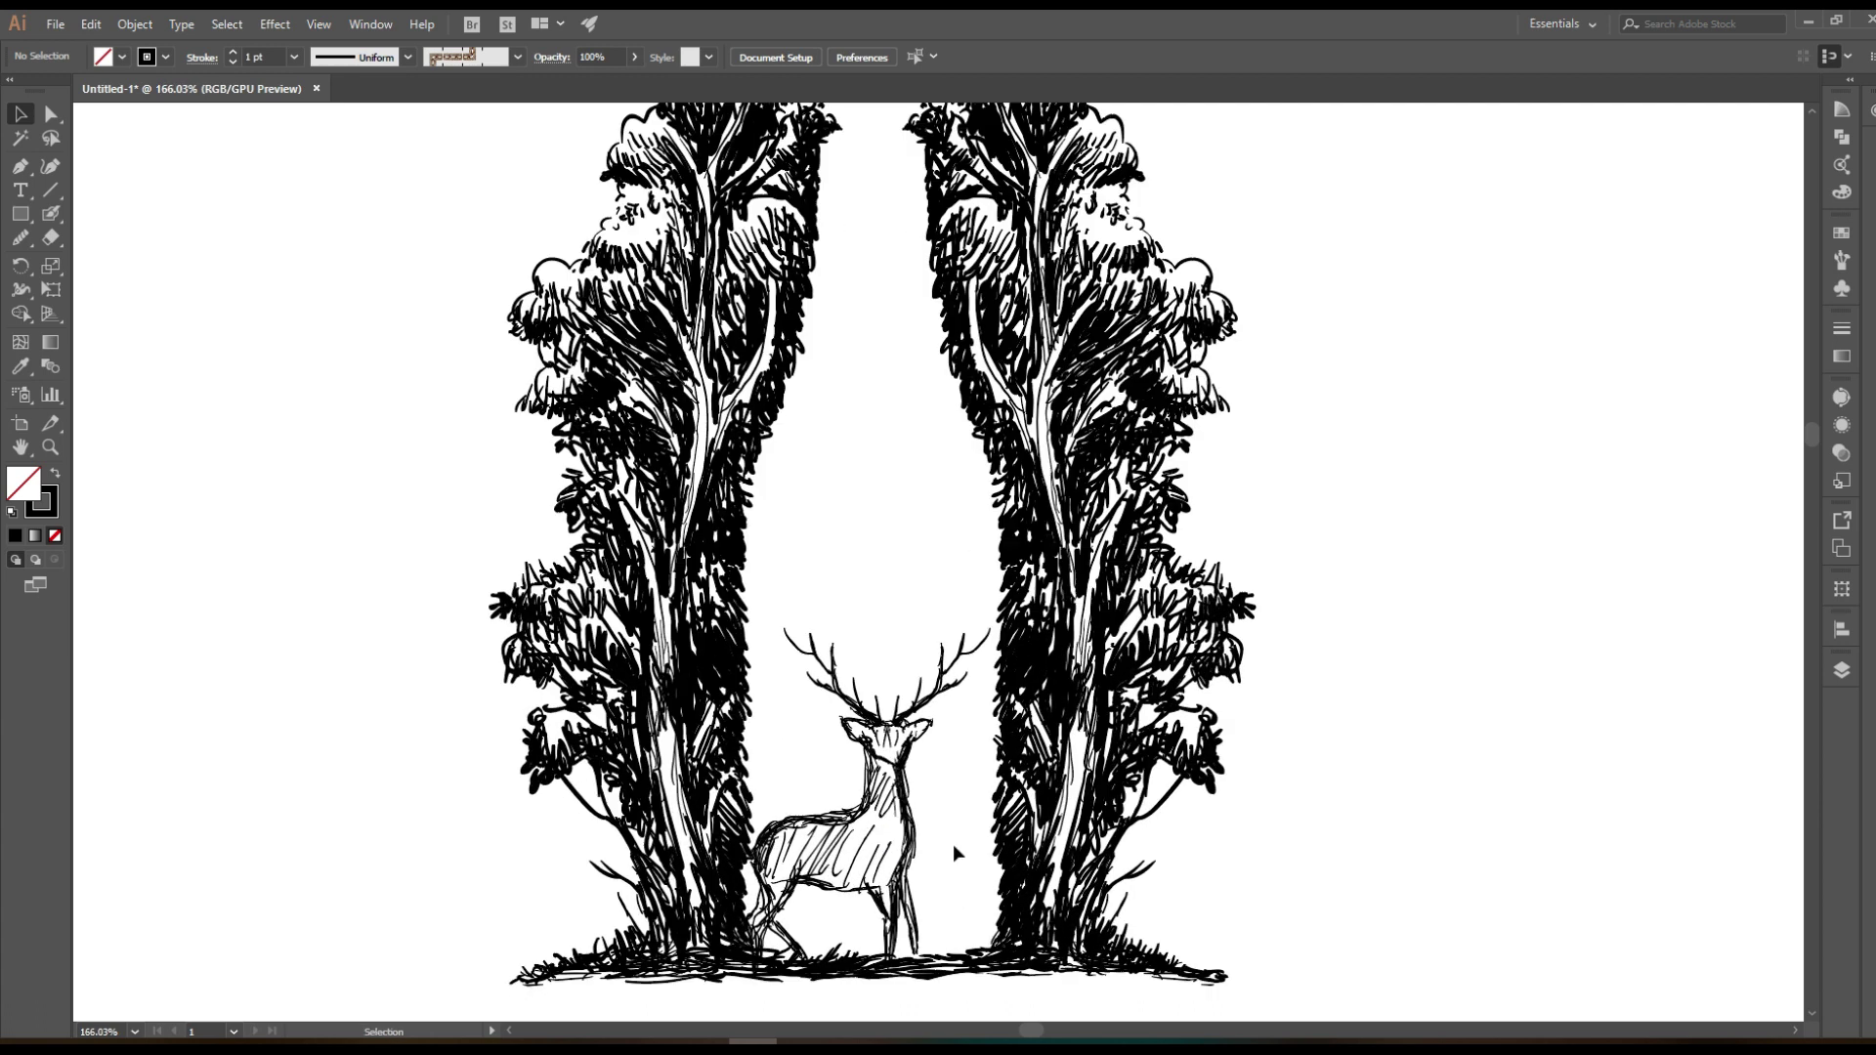
{"action": "left_click", "coordinate": [914, 743]}
{"action": "scroll", "coordinate": [895, 626], "scroll_direction": "down", "scroll_amount": 3}
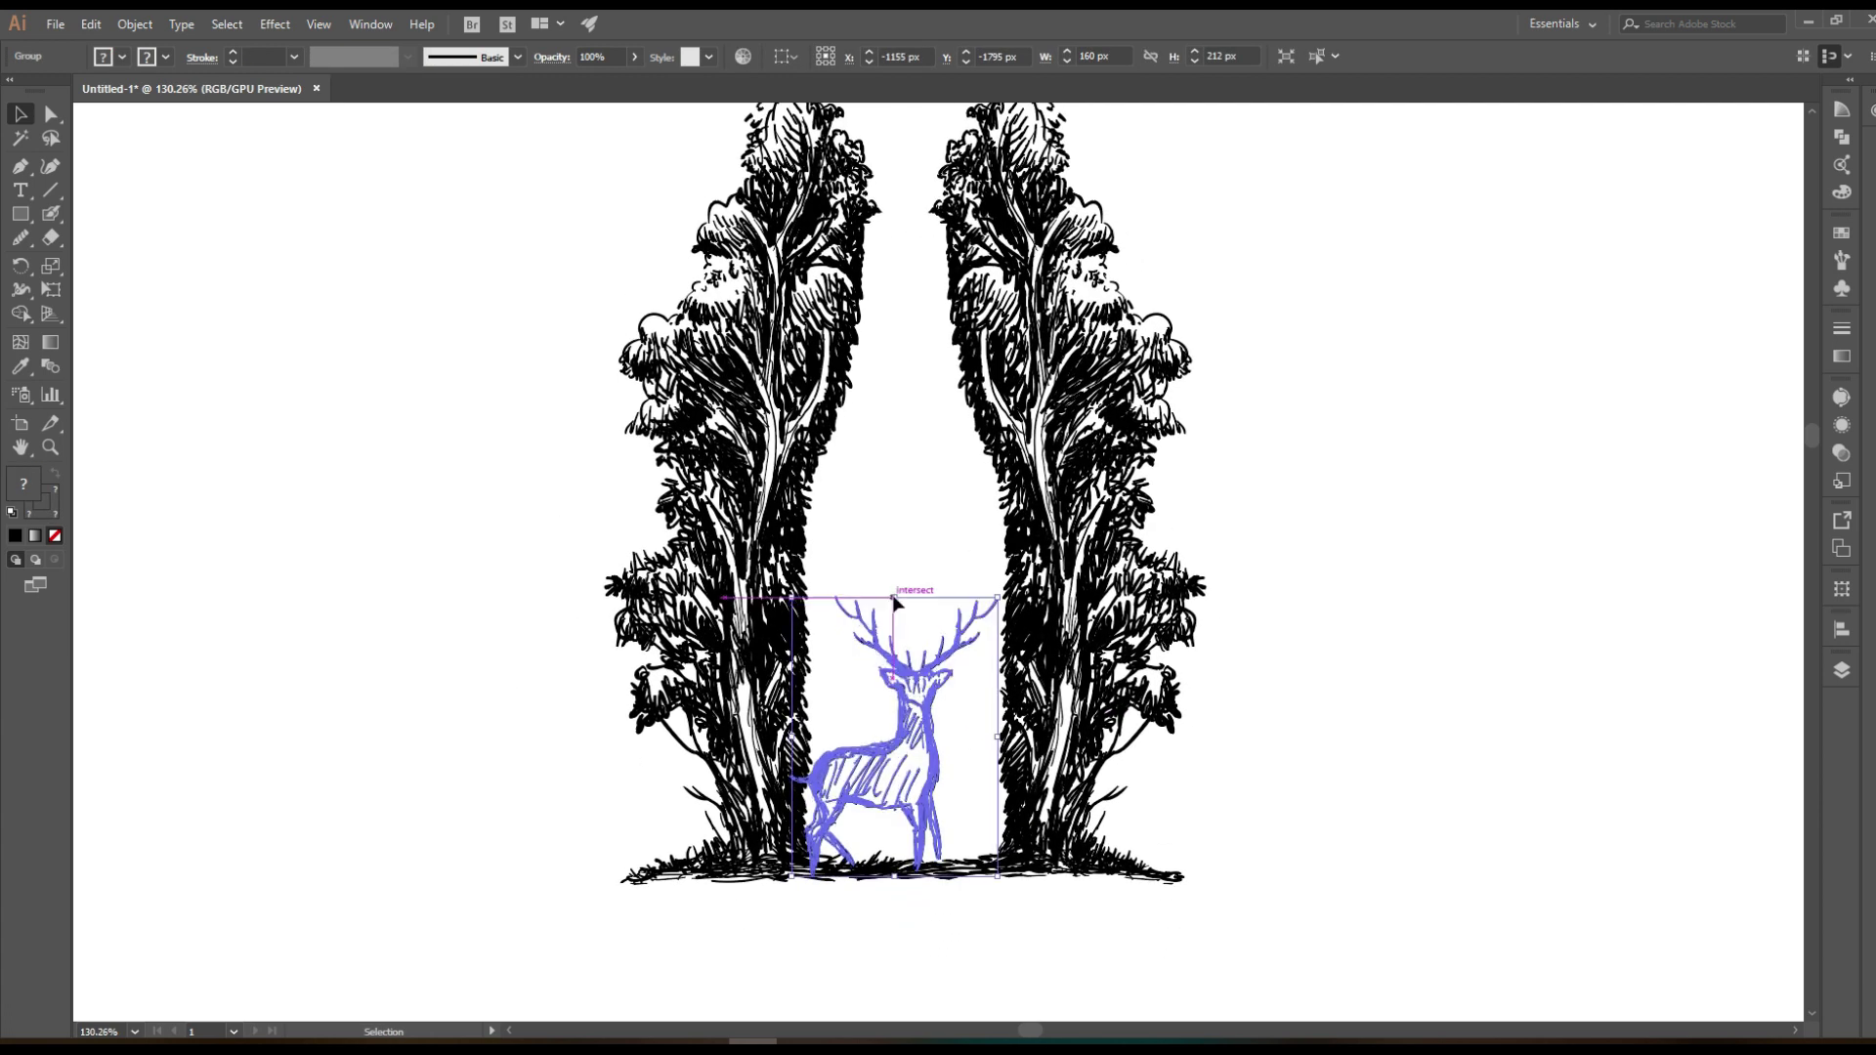
{"action": "left_click", "coordinate": [894, 603]}
{"action": "scroll", "coordinate": [1159, 711], "scroll_direction": "down", "scroll_amount": 3}
{"action": "scroll", "coordinate": [1159, 710], "scroll_direction": "up", "scroll_amount": 1}
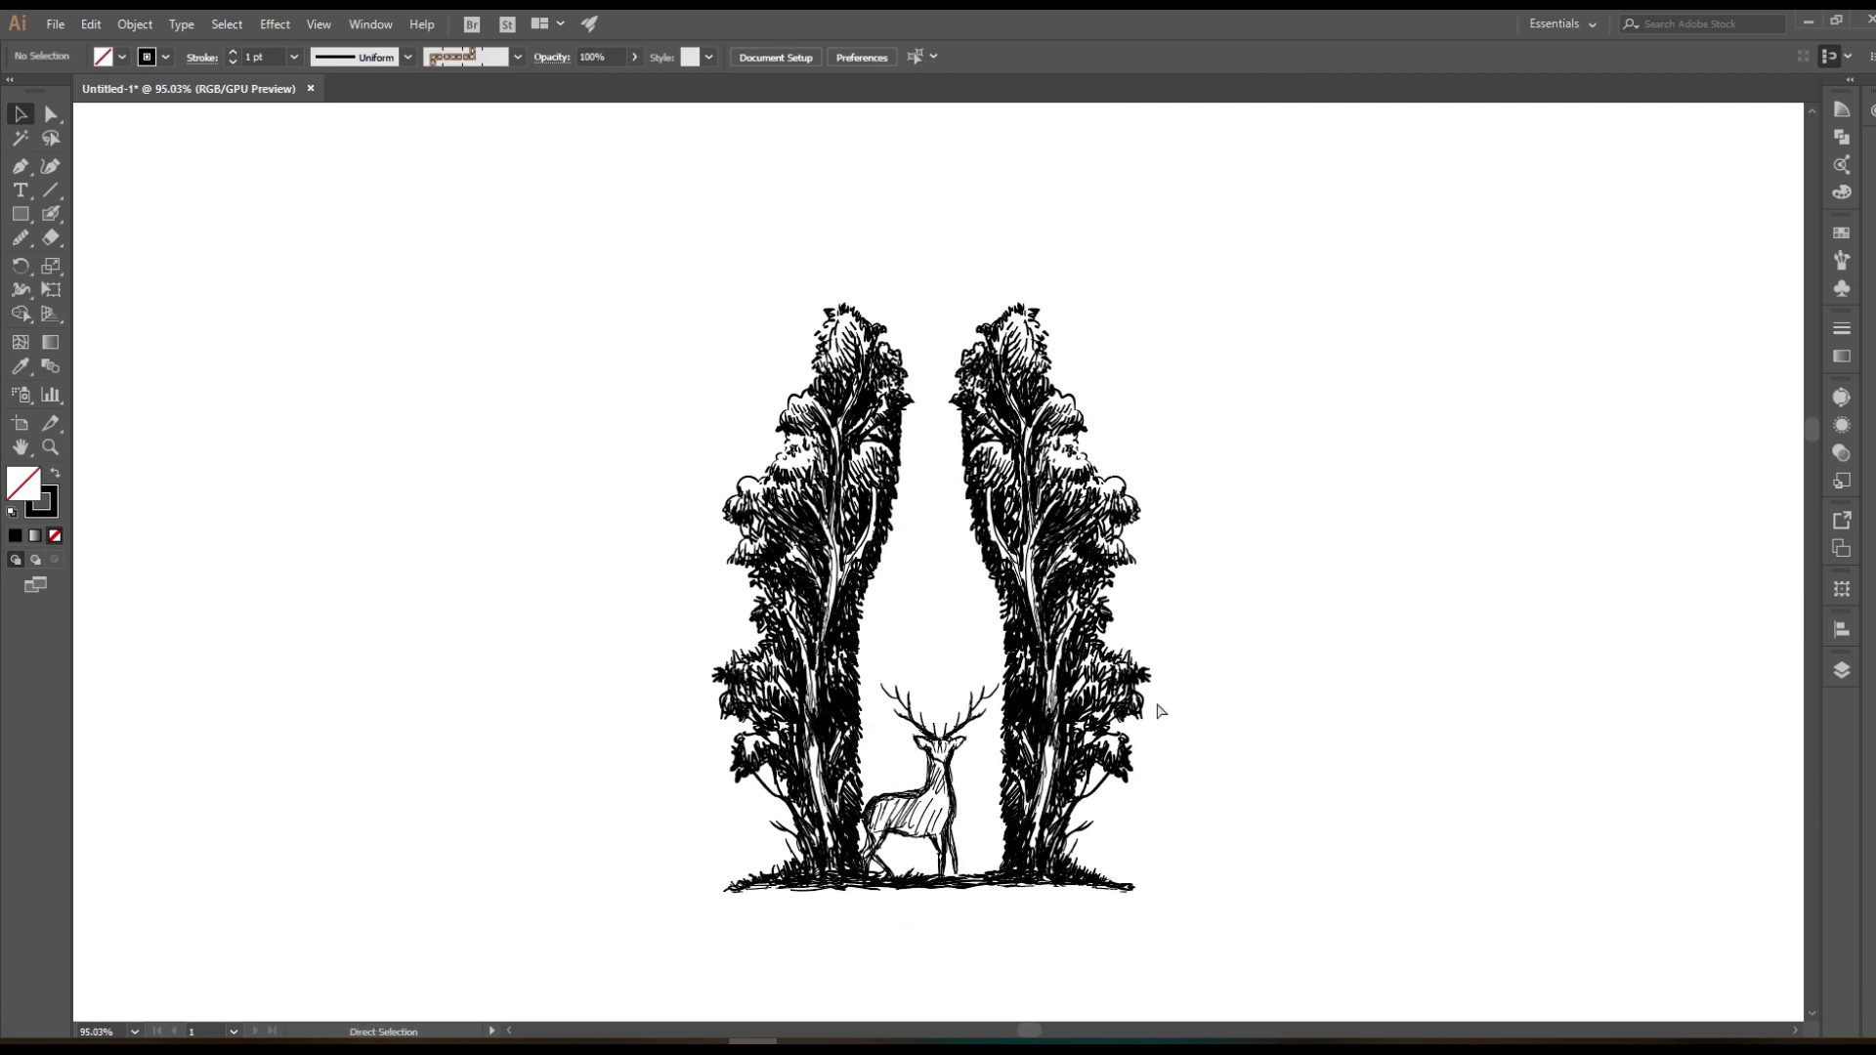
{"action": "left_click", "coordinate": [971, 788]}
{"action": "scroll", "coordinate": [968, 791], "scroll_direction": "up", "scroll_amount": 3}
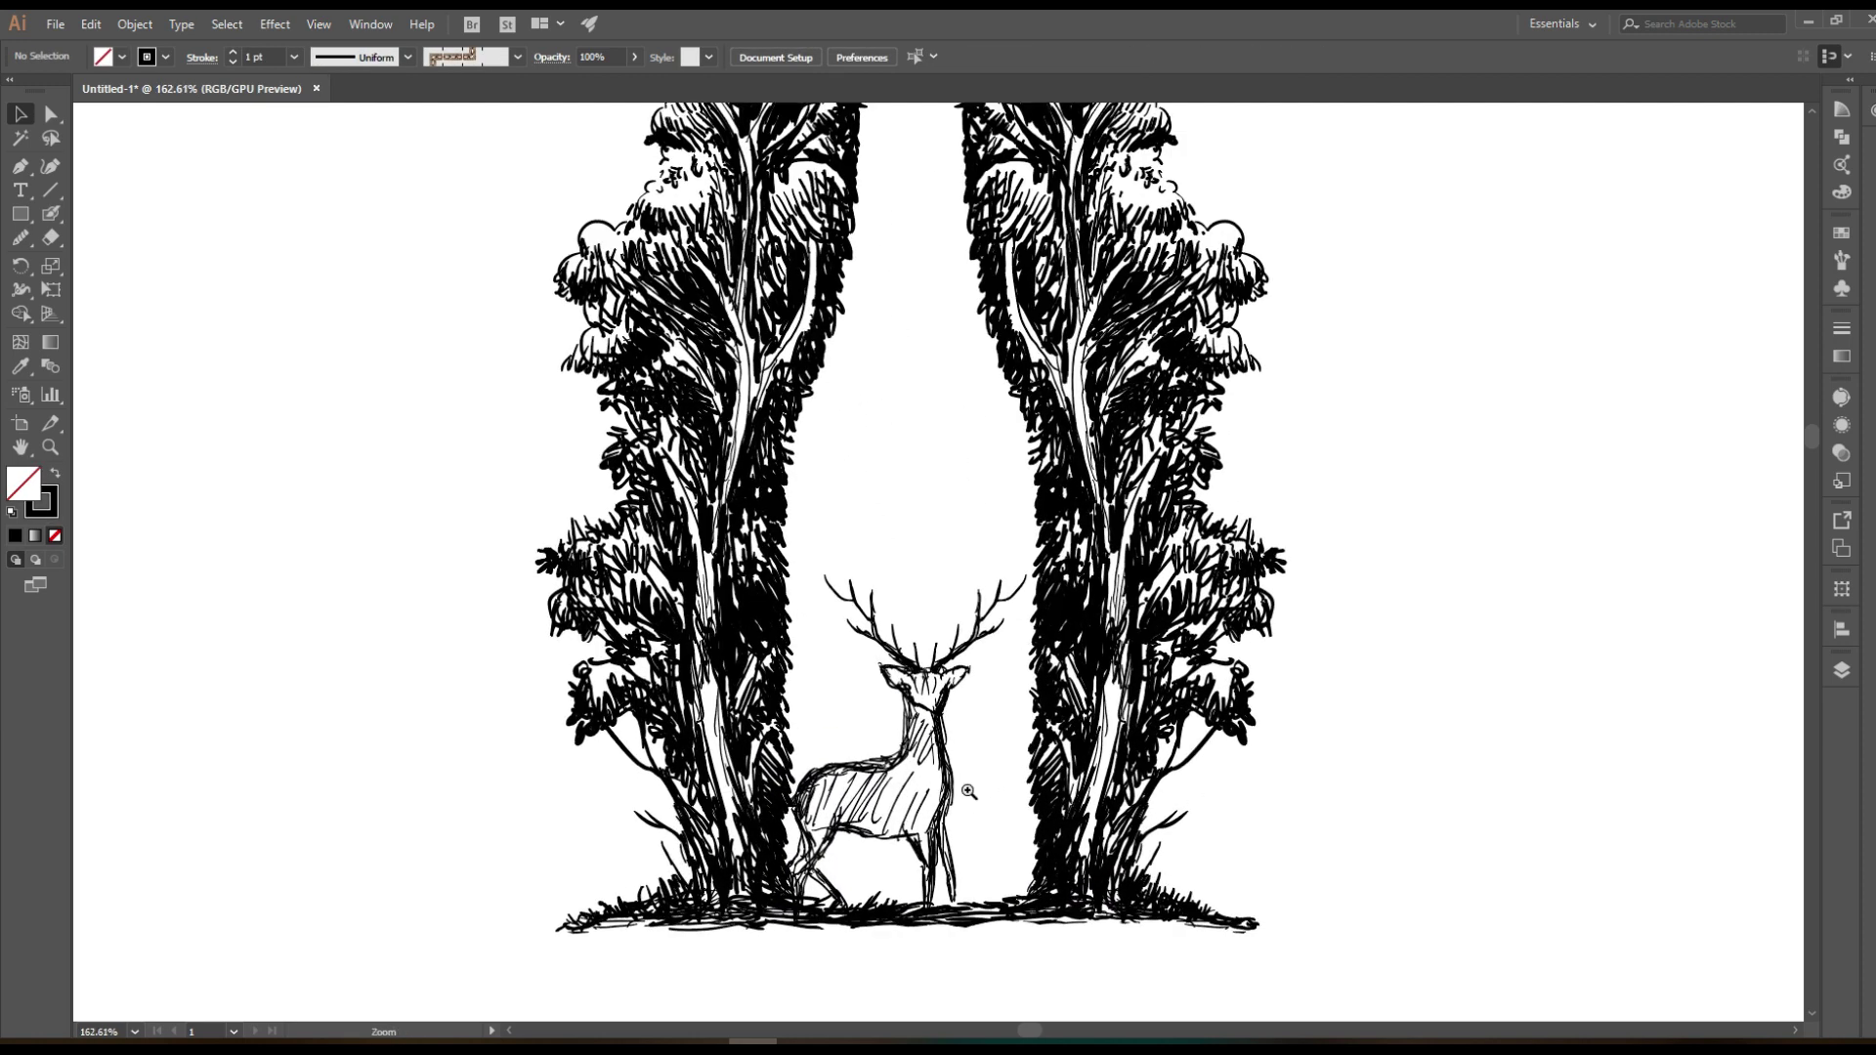
Lock the tree group, select the deer sketch and set its opacity to 20%
{"action": "key", "text": "shift+b"}
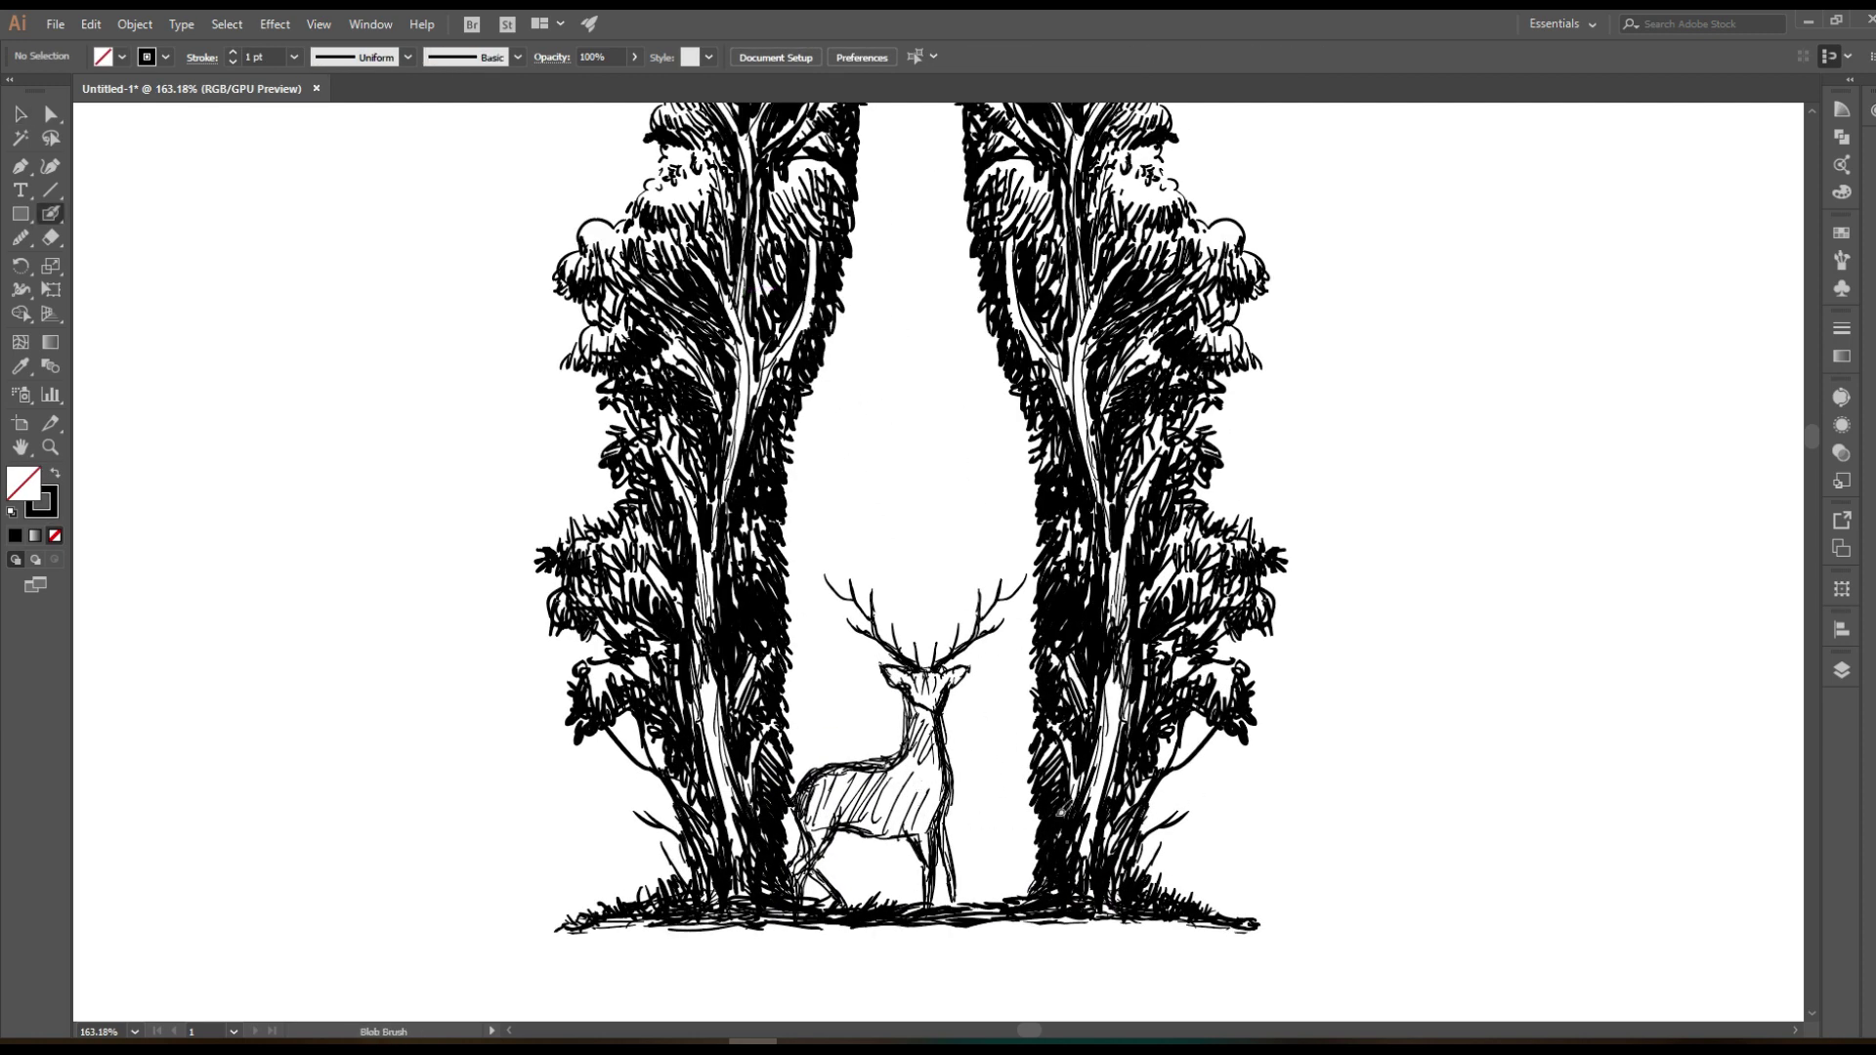
{"action": "scroll", "coordinate": [962, 674], "scroll_direction": "up", "scroll_amount": 1}
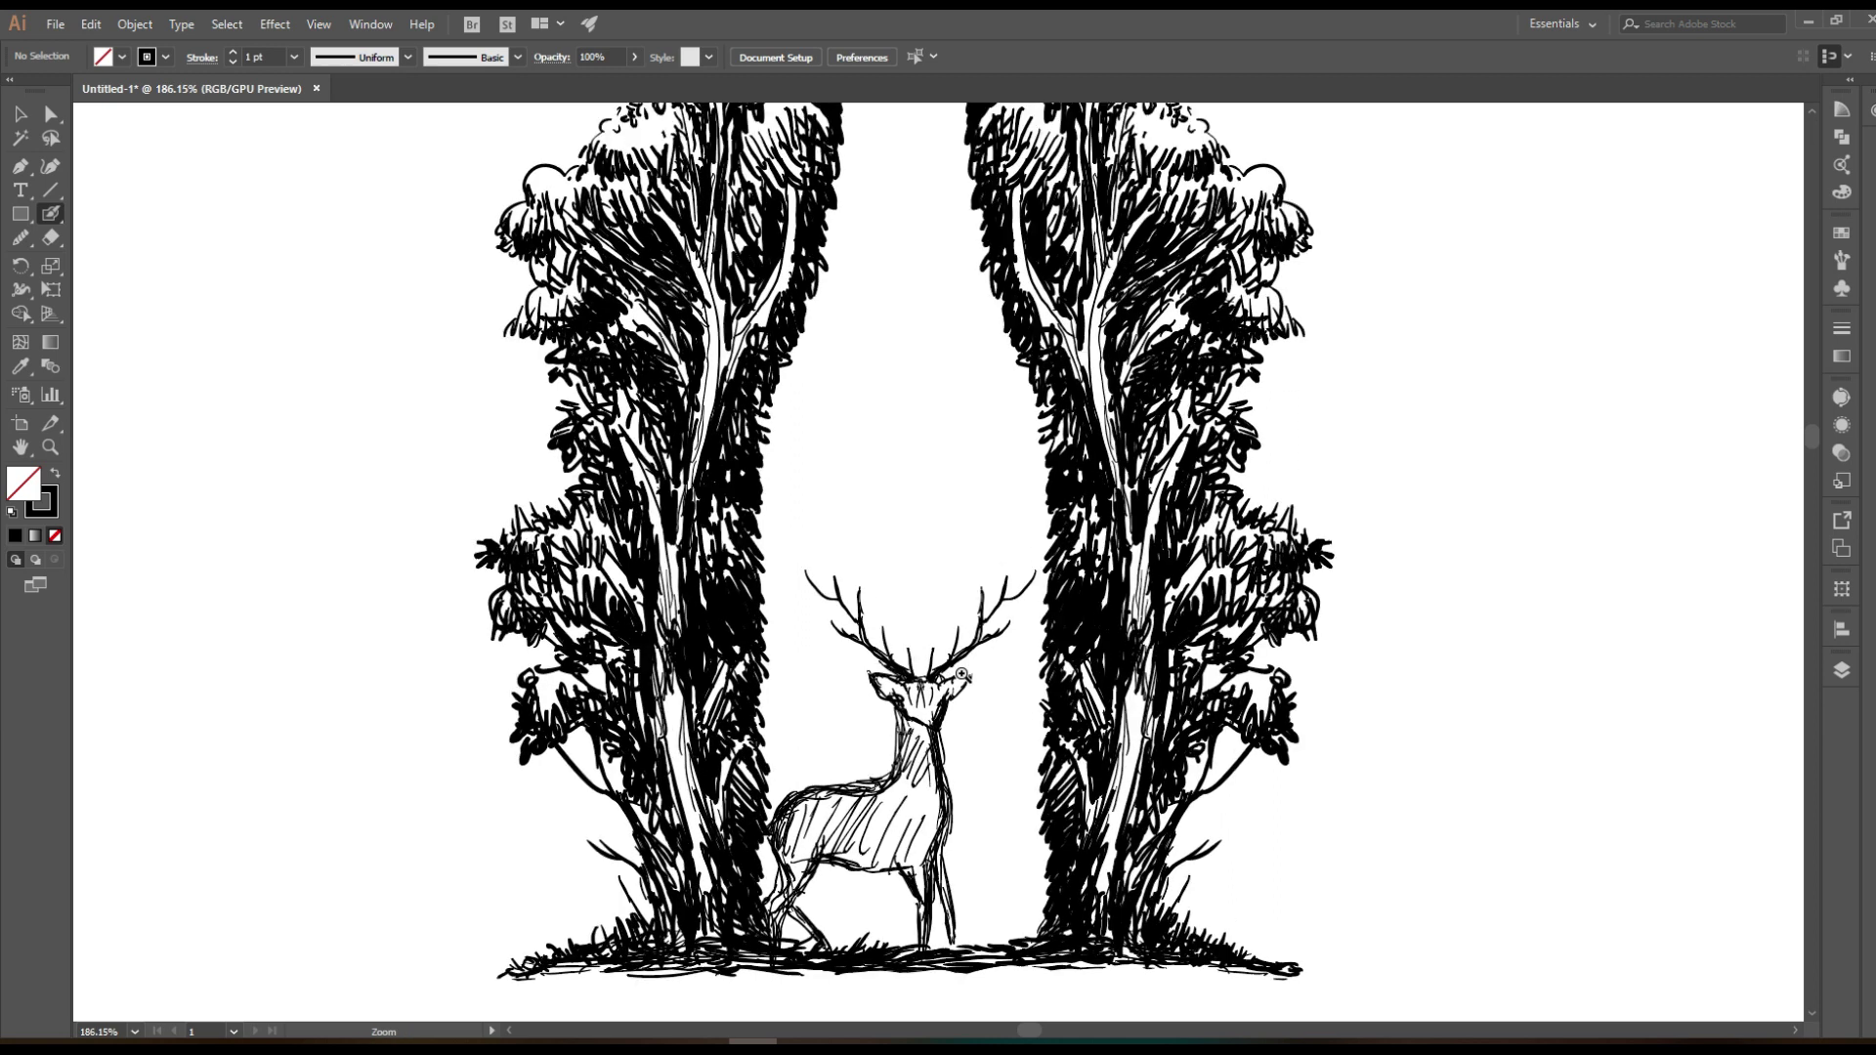
{"action": "key", "text": "v"}
{"action": "scroll", "coordinate": [414, 717], "scroll_direction": "down", "scroll_amount": 5}
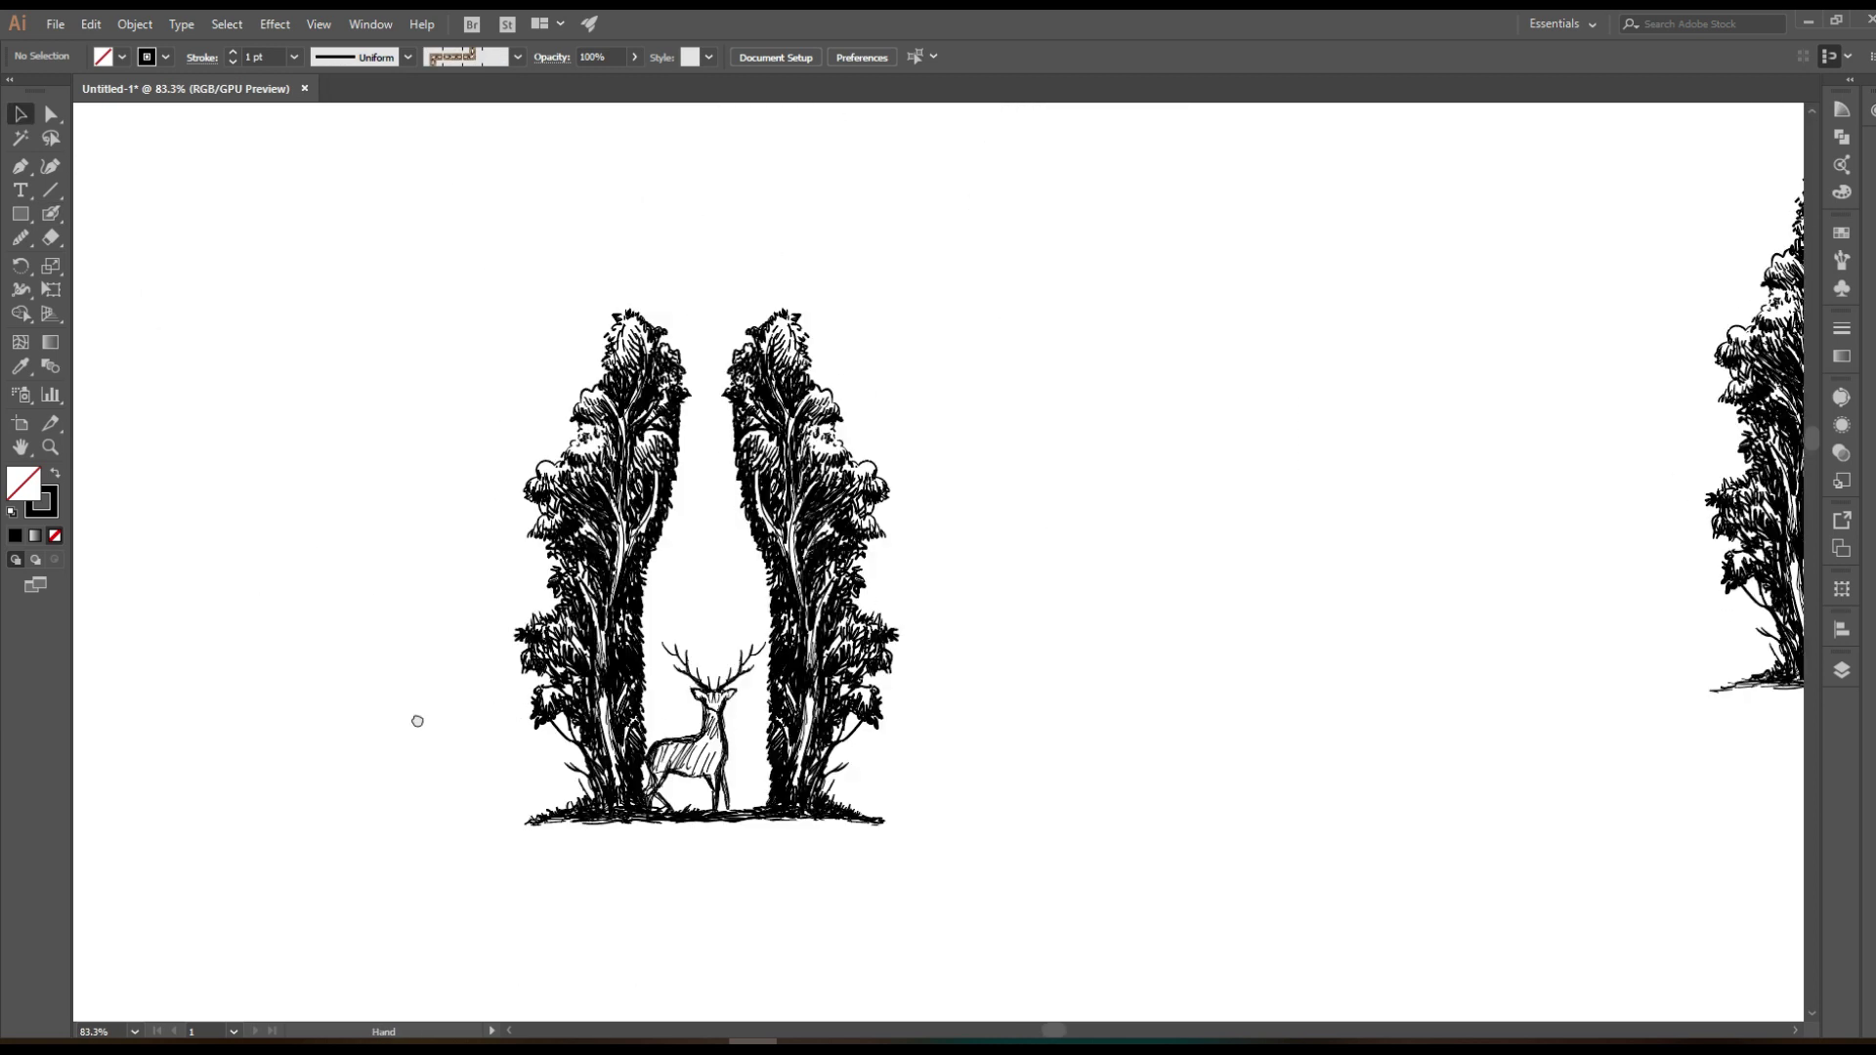
{"action": "left_click_drag", "start_coordinate": [858, 490], "coordinate": [817, 553]}
{"action": "scroll", "coordinate": [817, 553], "scroll_direction": "up", "scroll_amount": 2}
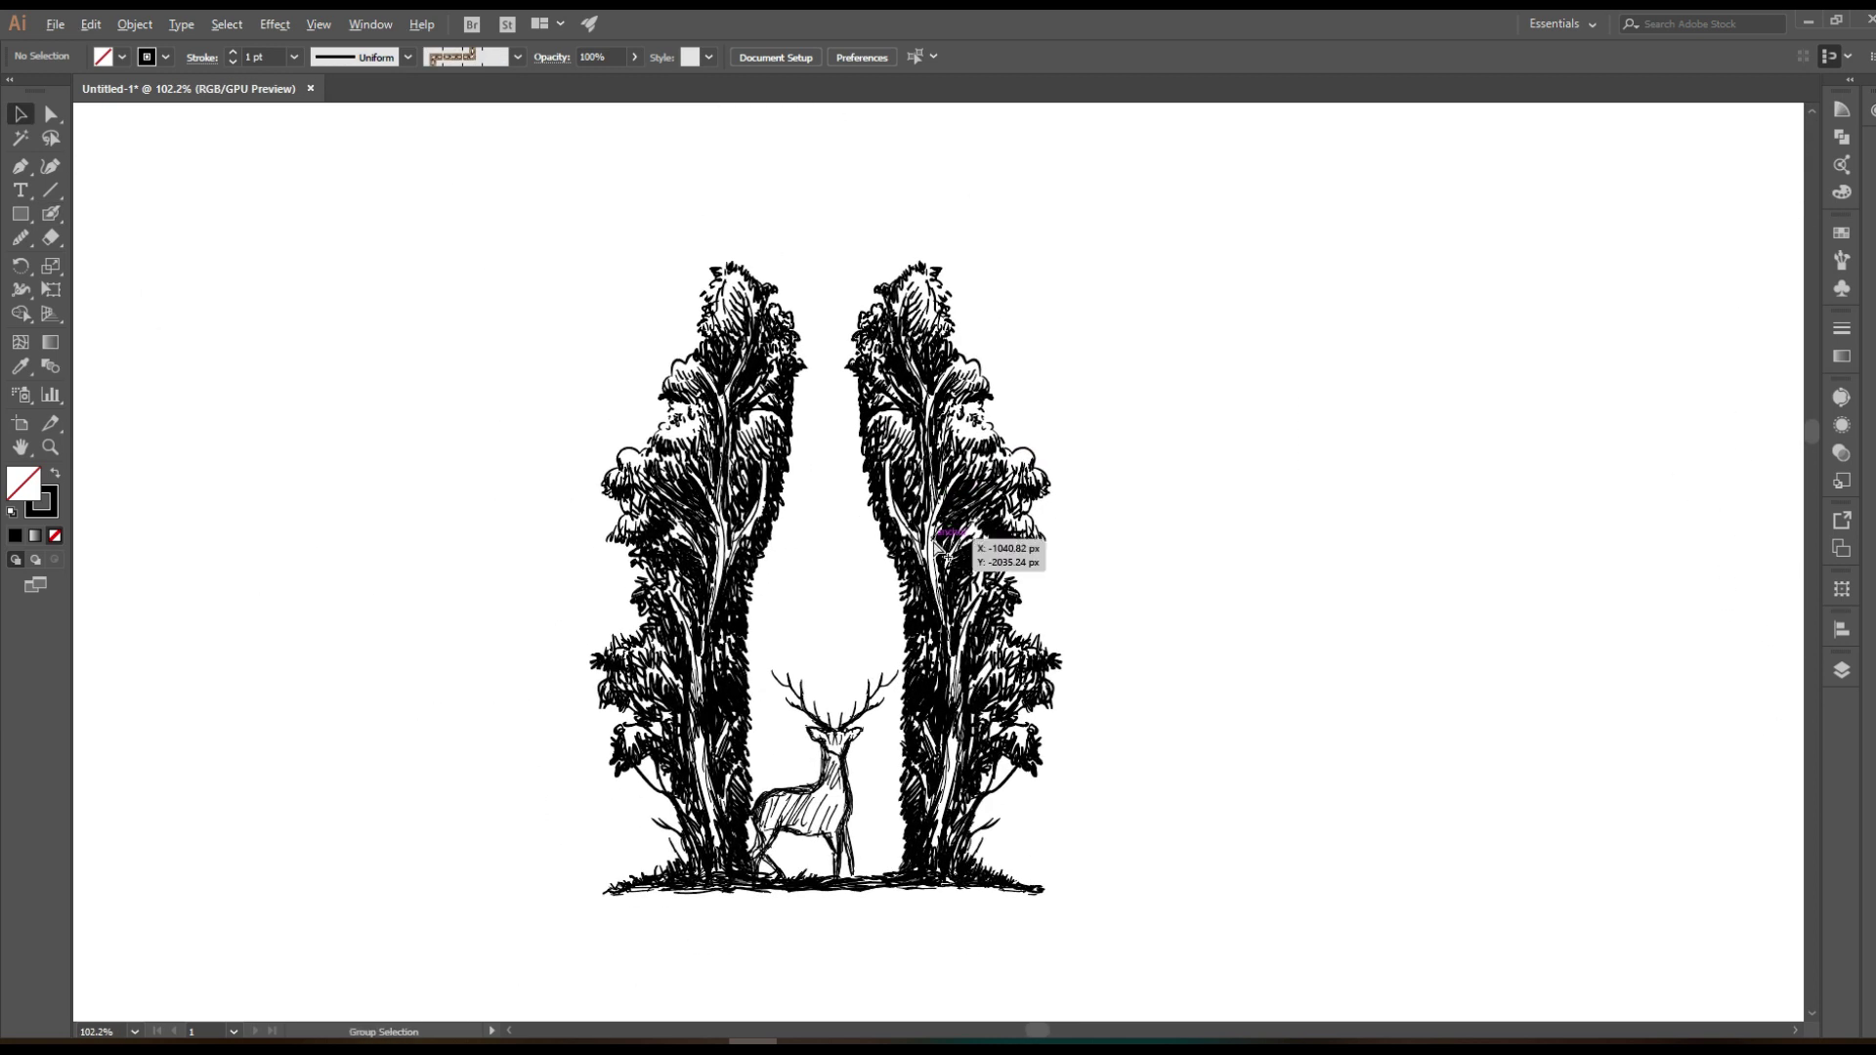
{"action": "left_click", "coordinate": [977, 569]}
{"action": "key", "text": "ctrl+2"}
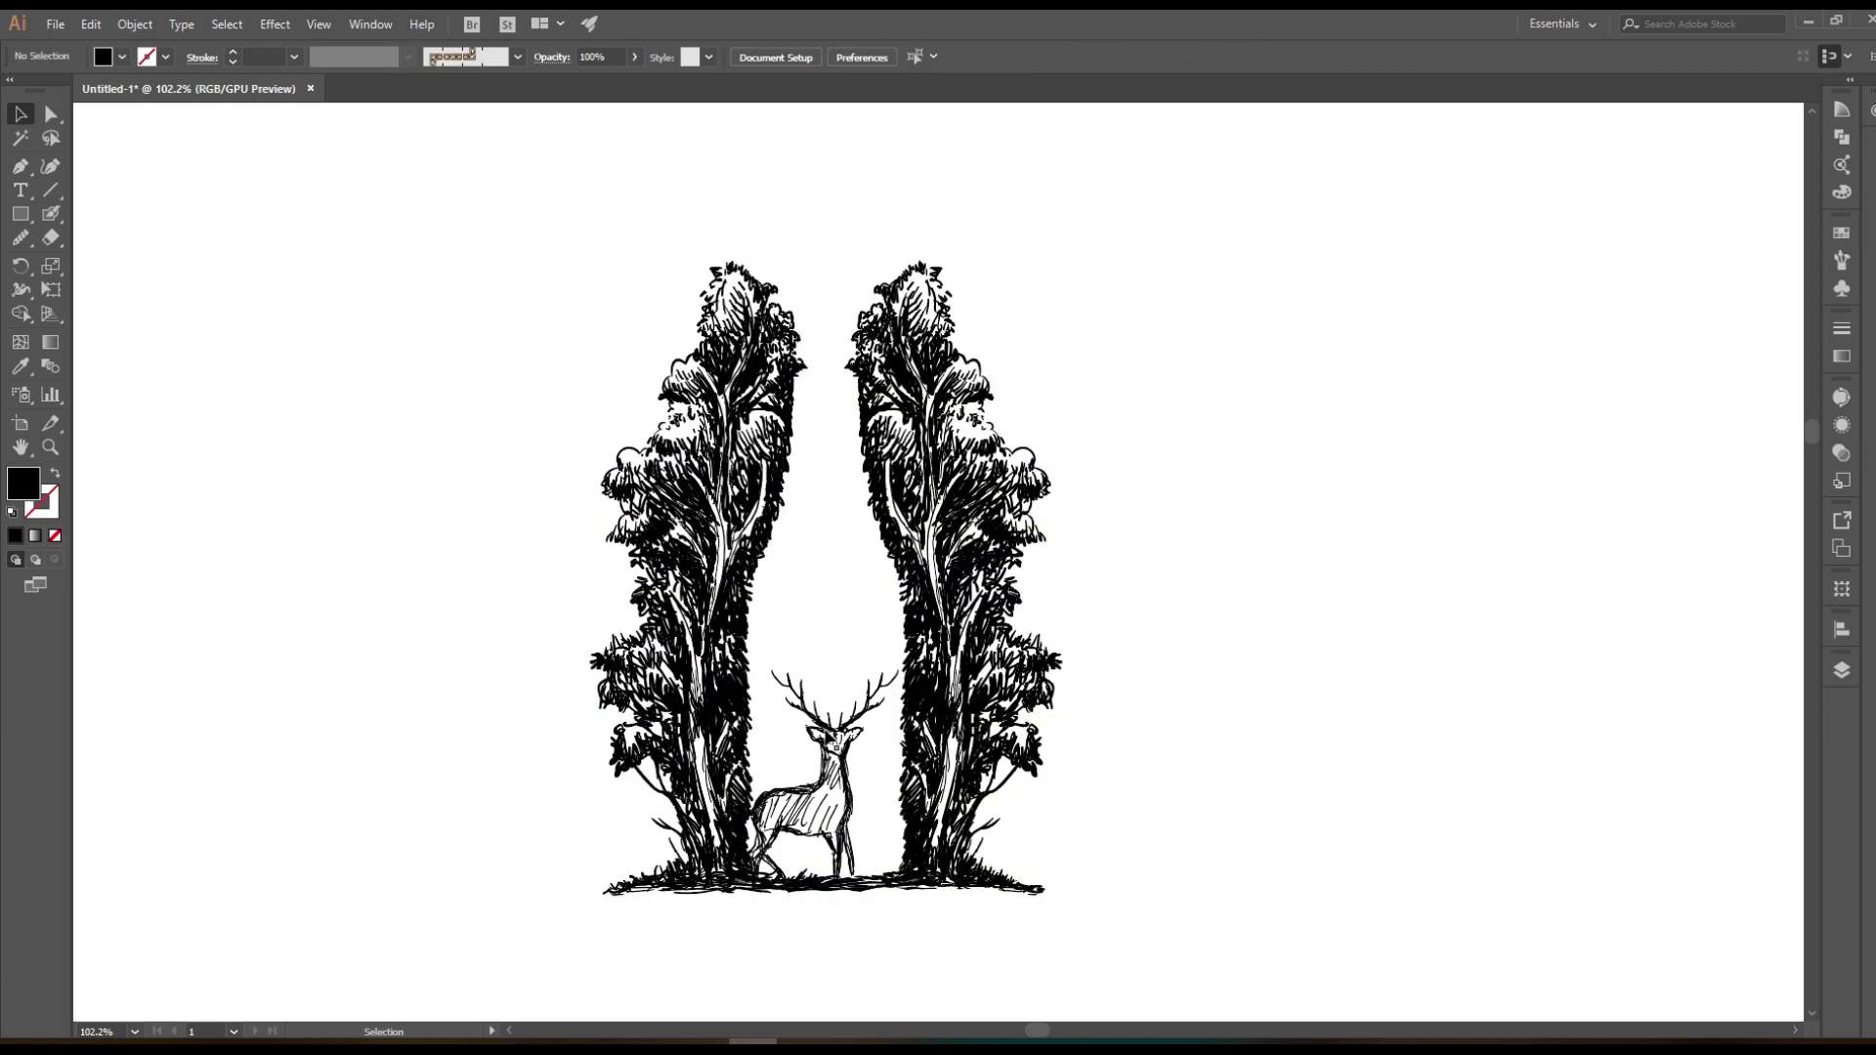
{"action": "key", "text": "ctrl+a"}
{"action": "left_click", "coordinate": [545, 460]}
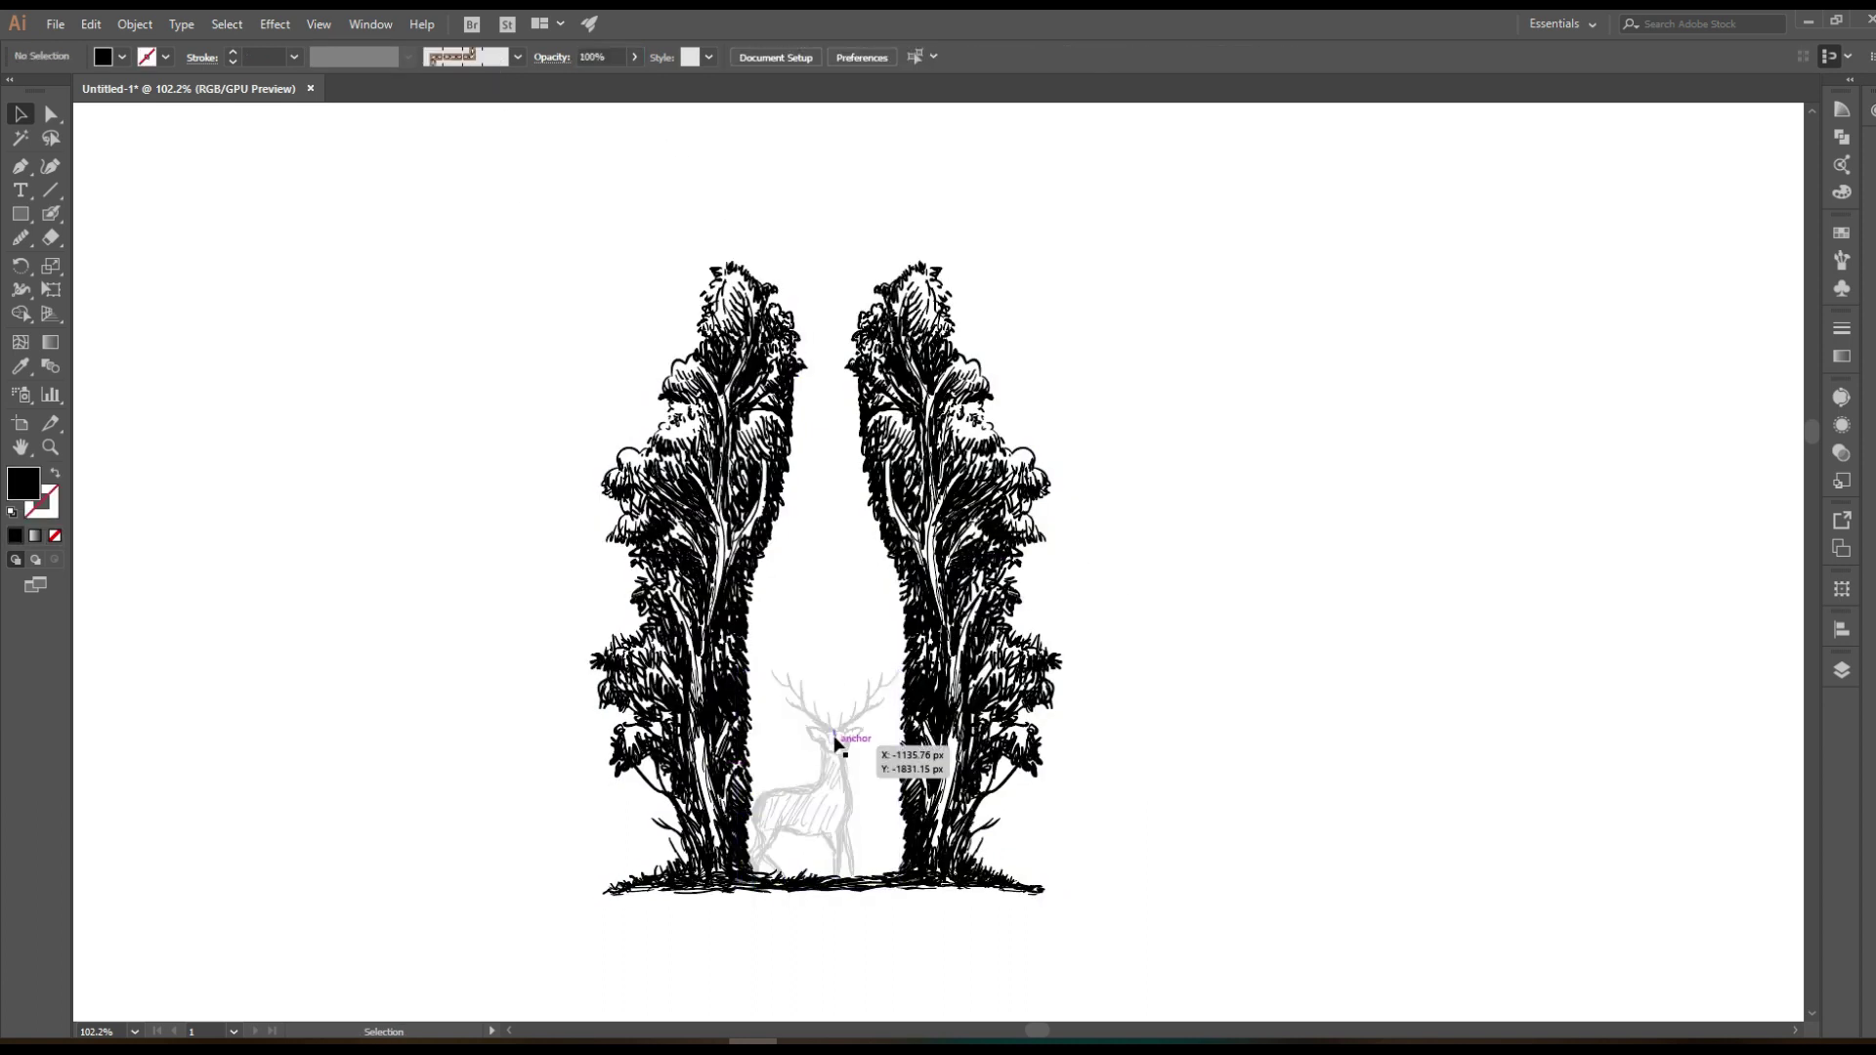
{"action": "left_click", "coordinate": [815, 746]}
{"action": "left_click", "coordinate": [864, 848]}
{"action": "scroll", "coordinate": [864, 849], "scroll_direction": "up", "scroll_amount": 3}
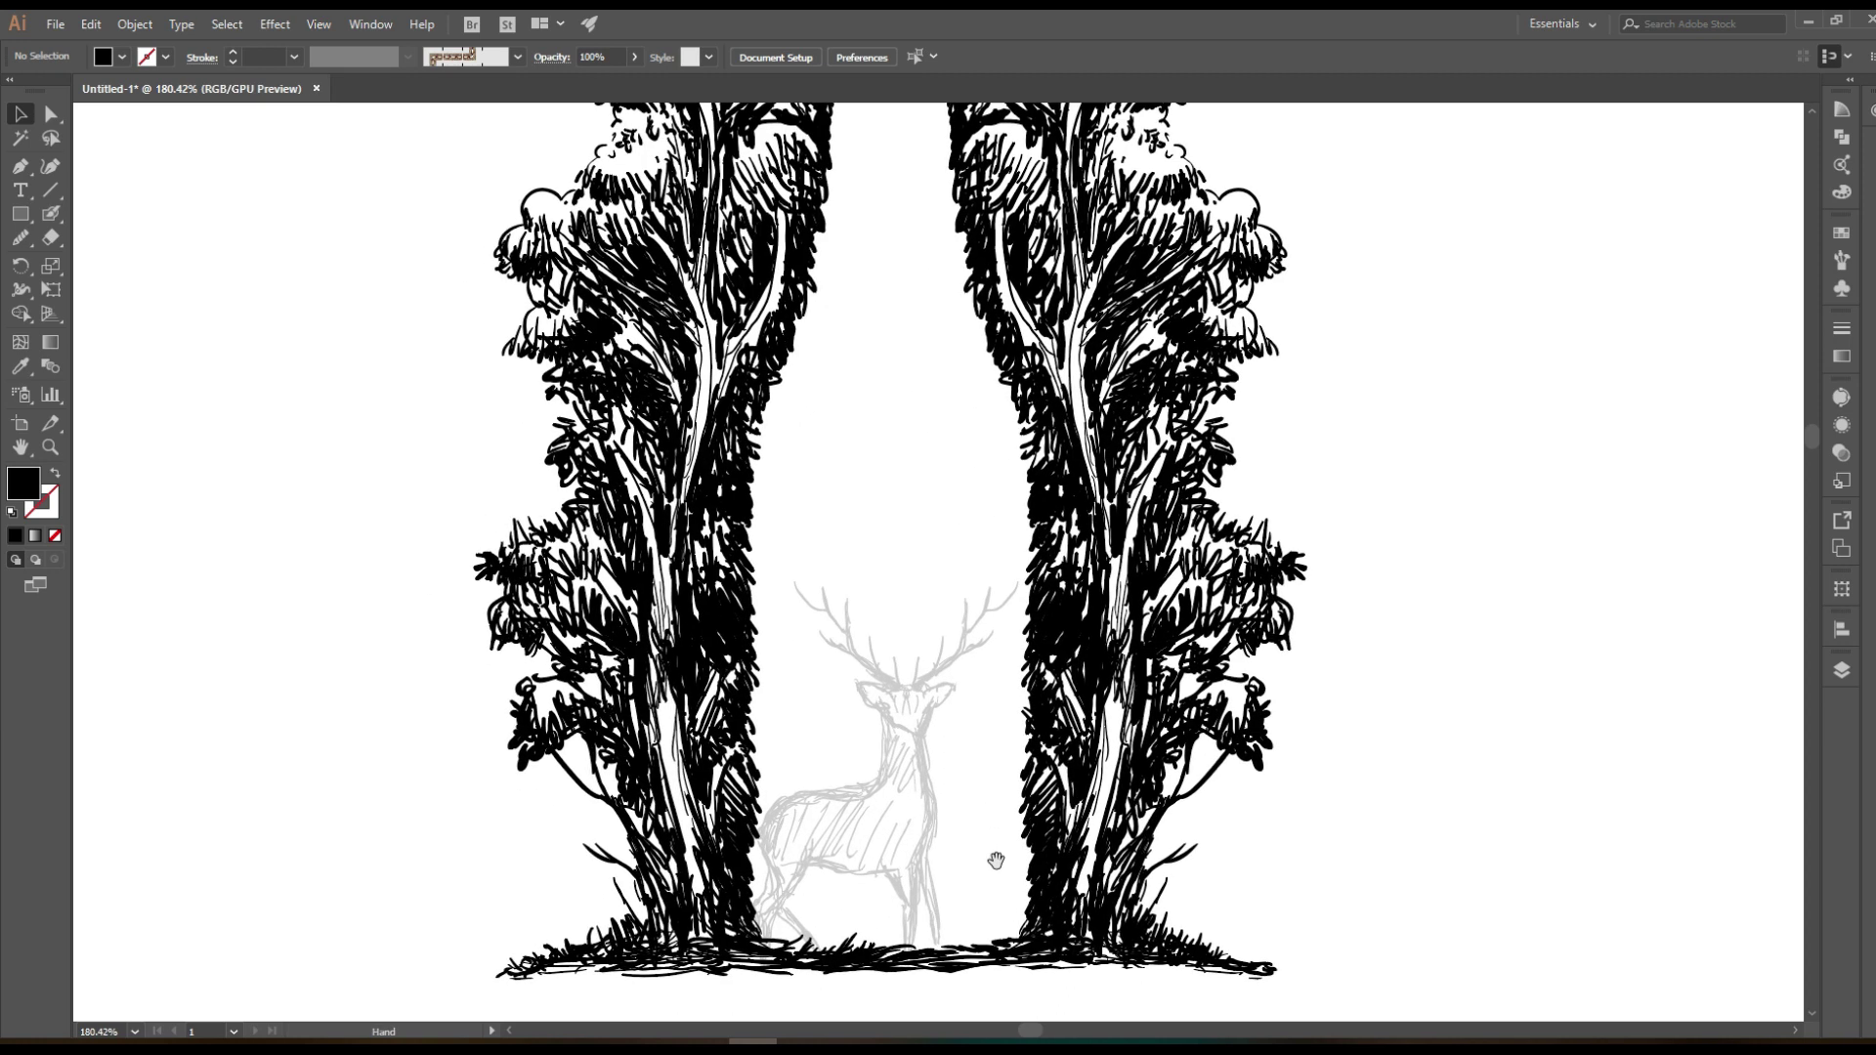
Trace the deer's left antler beam and tines in bold black over the sketch
{"action": "key", "text": "shift+b"}
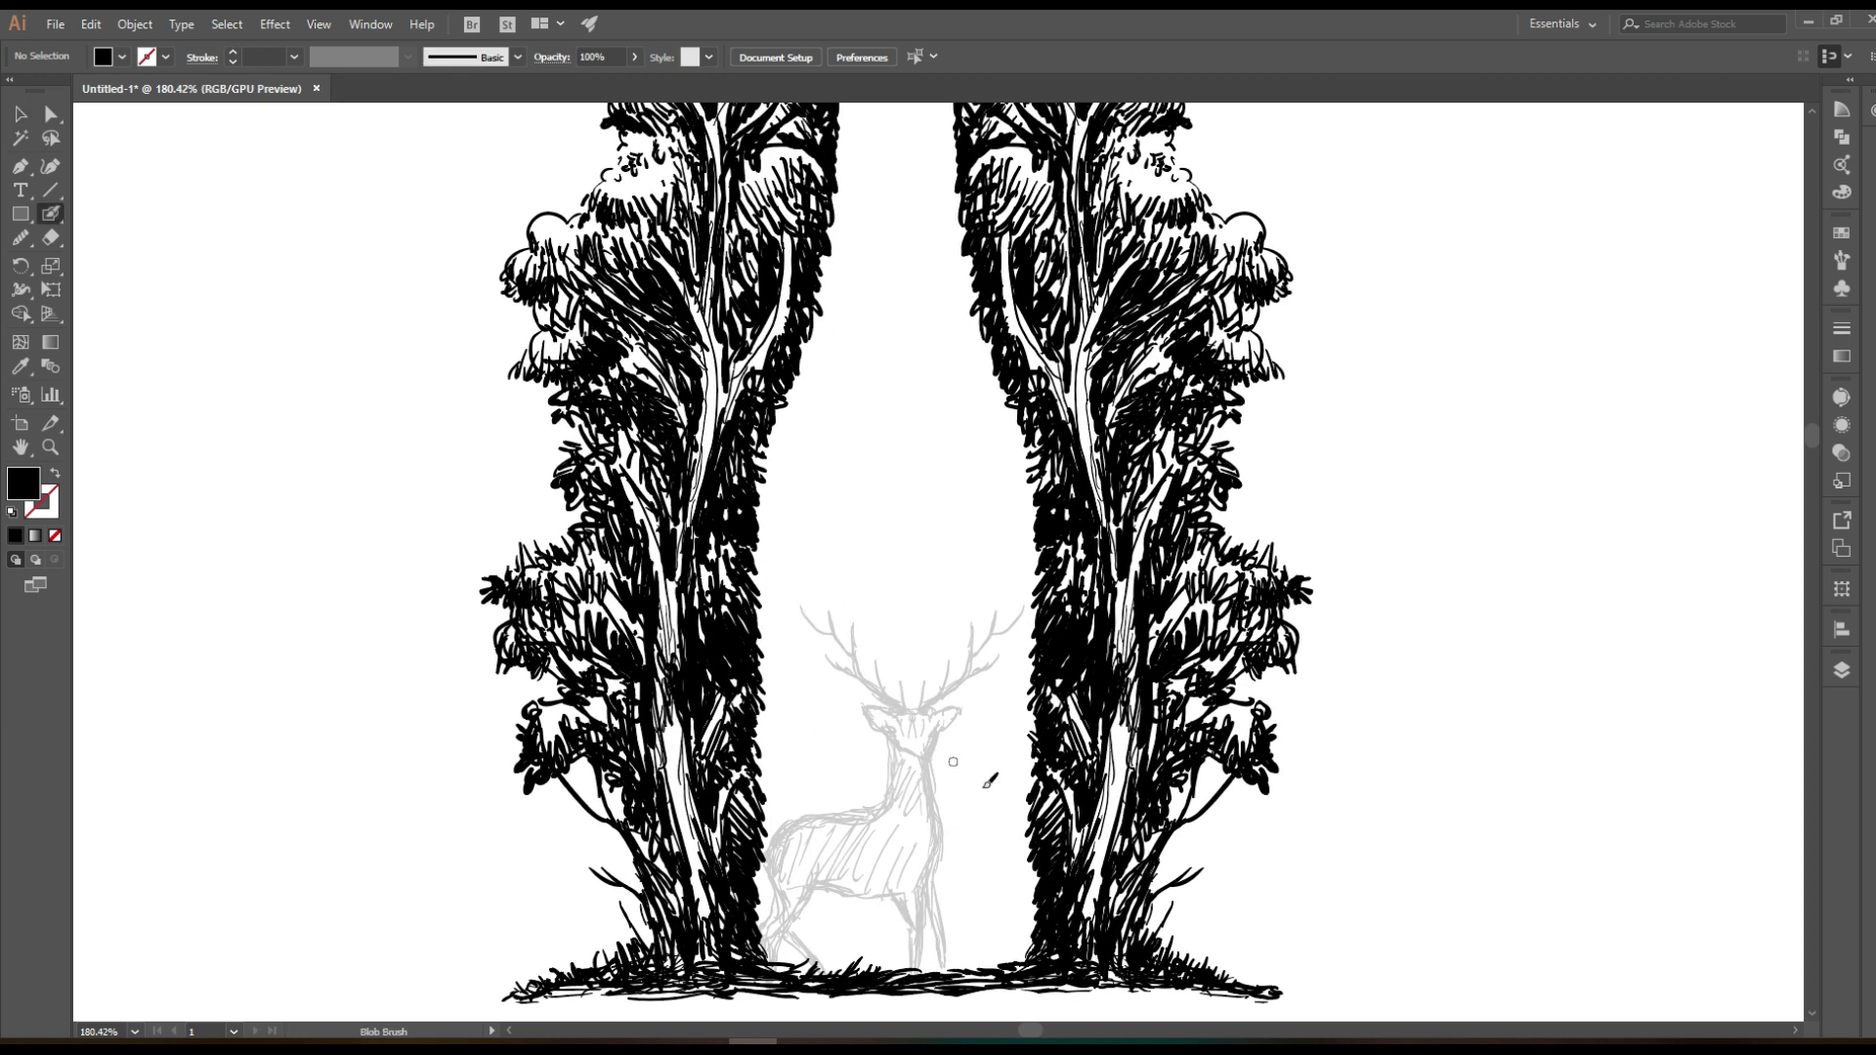
{"action": "scroll", "coordinate": [860, 694], "scroll_direction": "up", "scroll_amount": 3}
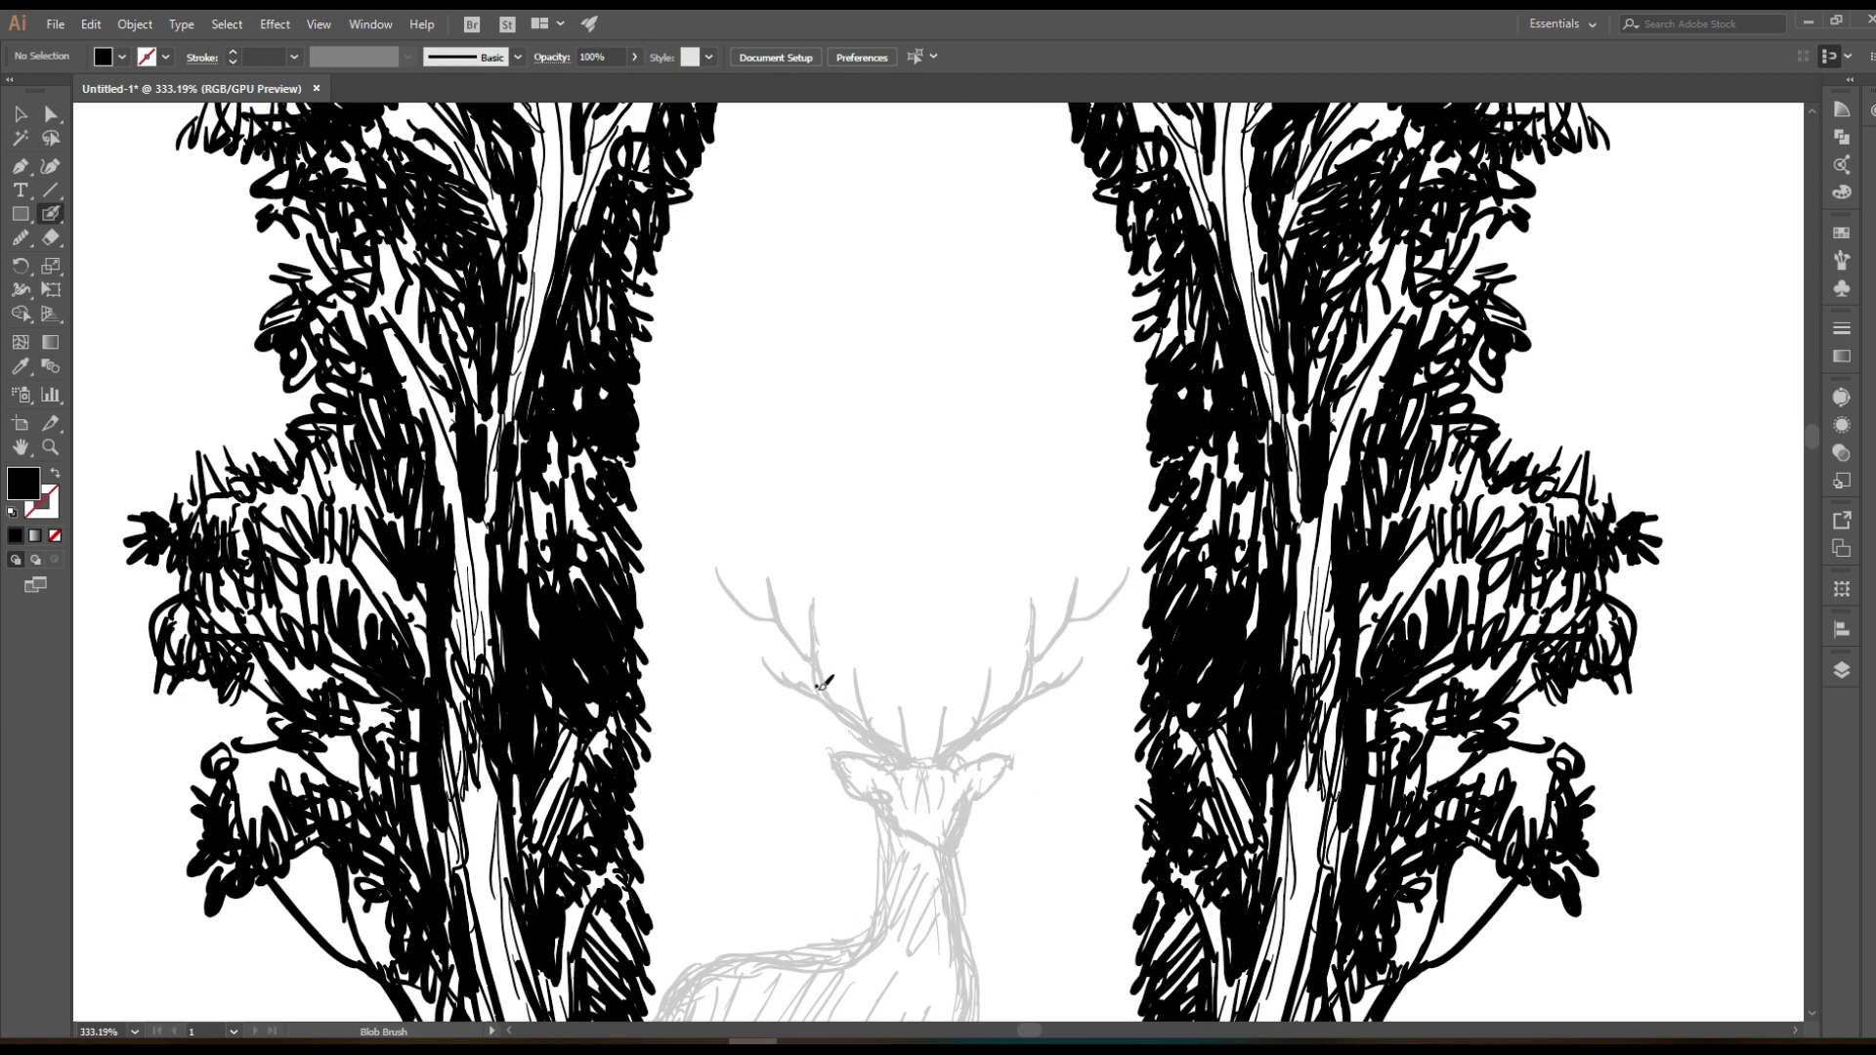
{"action": "left_click_drag", "start_coordinate": [819, 684], "coordinate": [907, 746]}
{"action": "left_click_drag", "start_coordinate": [716, 559], "coordinate": [902, 754]}
{"action": "mouse_move", "coordinate": [803, 619]}
{"action": "left_mouse_down"}
{"action": "mouse_move", "coordinate": [858, 725]}
{"action": "mouse_move", "coordinate": [895, 747]}
{"action": "left_mouse_up"}
{"action": "left_click_drag", "start_coordinate": [765, 681], "coordinate": [830, 714]}
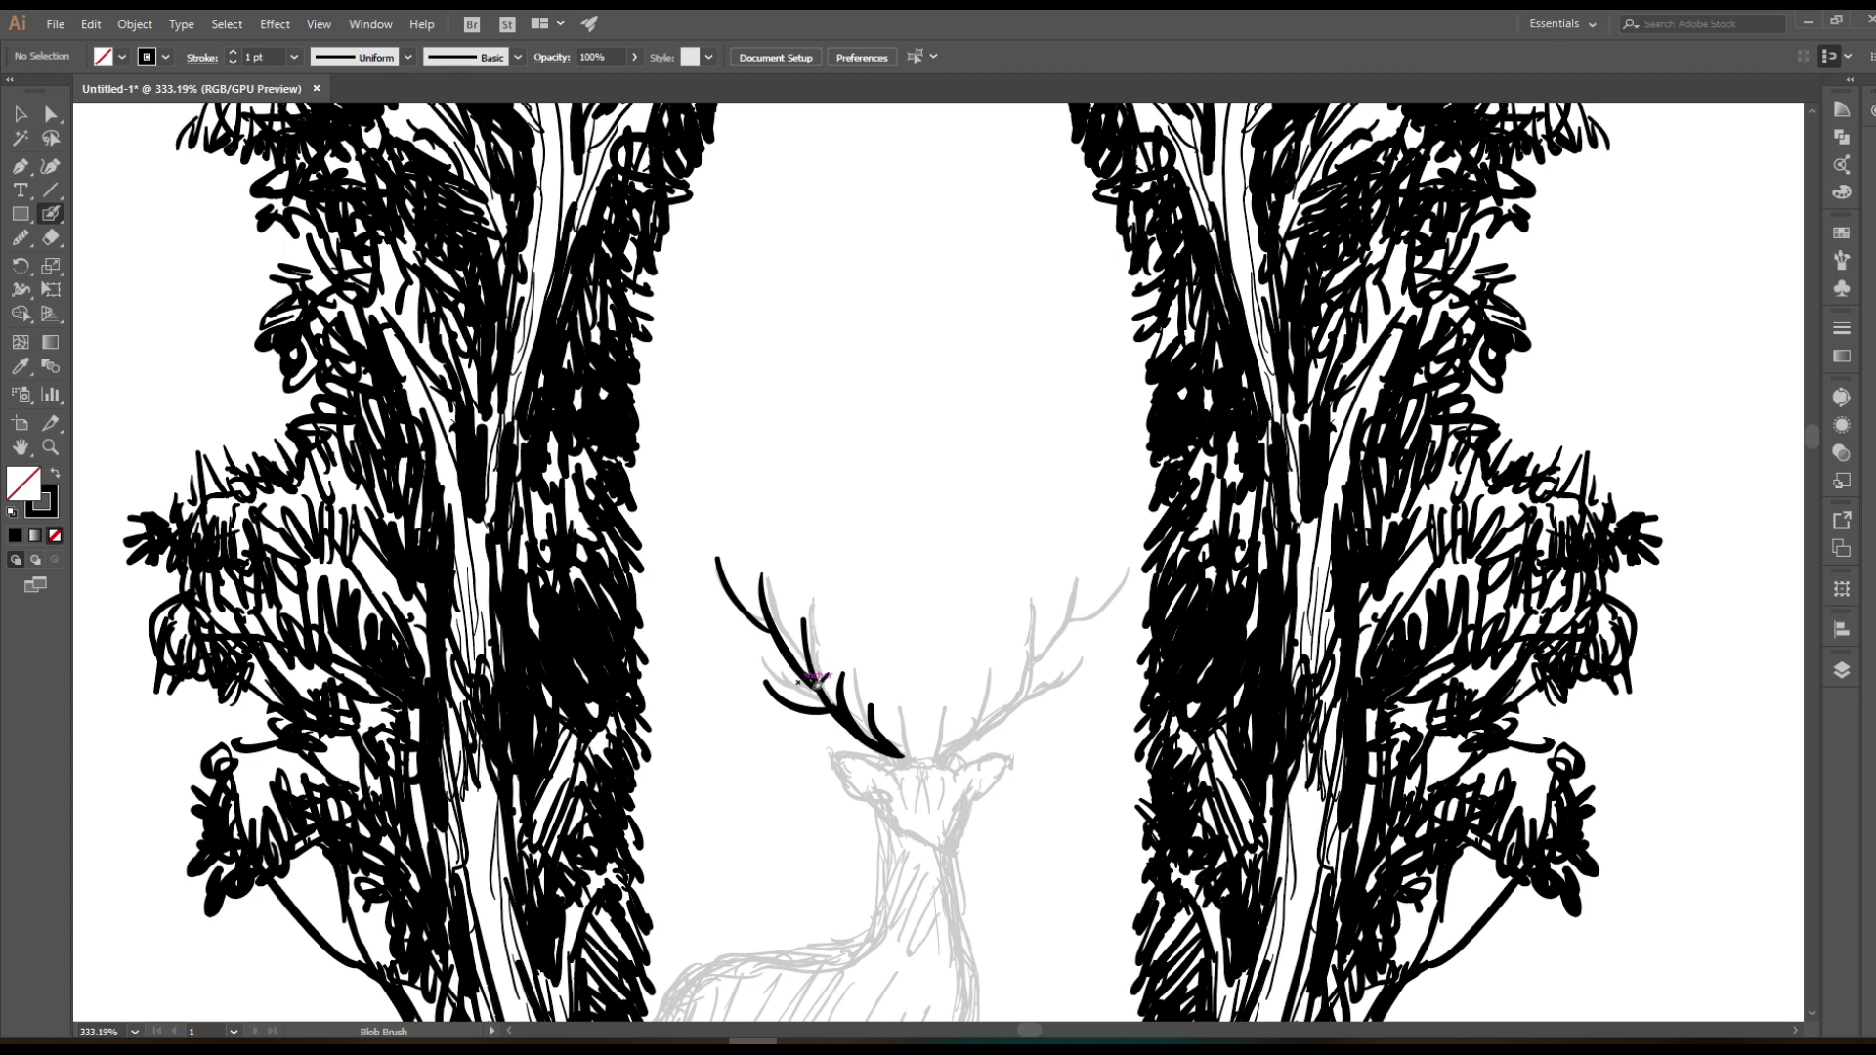
{"action": "scroll", "coordinate": [791, 613], "scroll_direction": "up", "scroll_amount": 2}
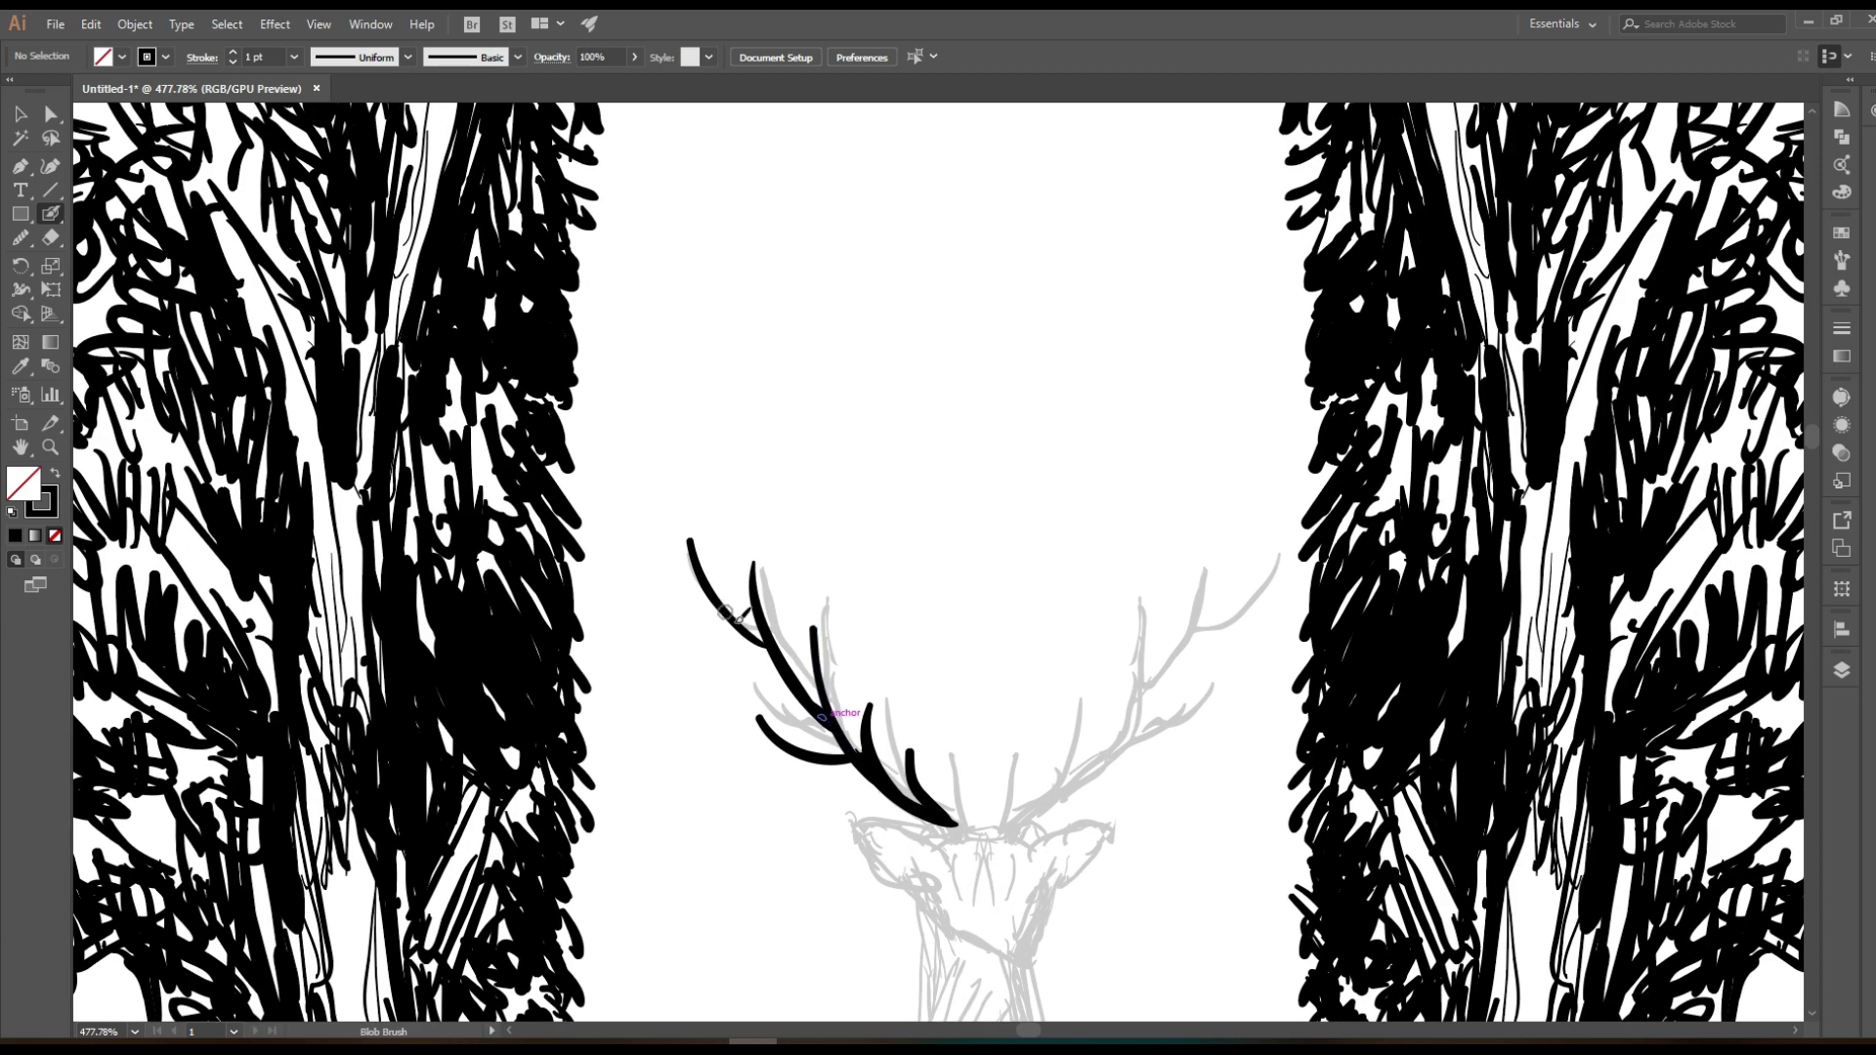
{"action": "scroll", "coordinate": [728, 611], "scroll_direction": "down", "scroll_amount": 2}
{"action": "scroll", "coordinate": [772, 680], "scroll_direction": "up", "scroll_amount": 2}
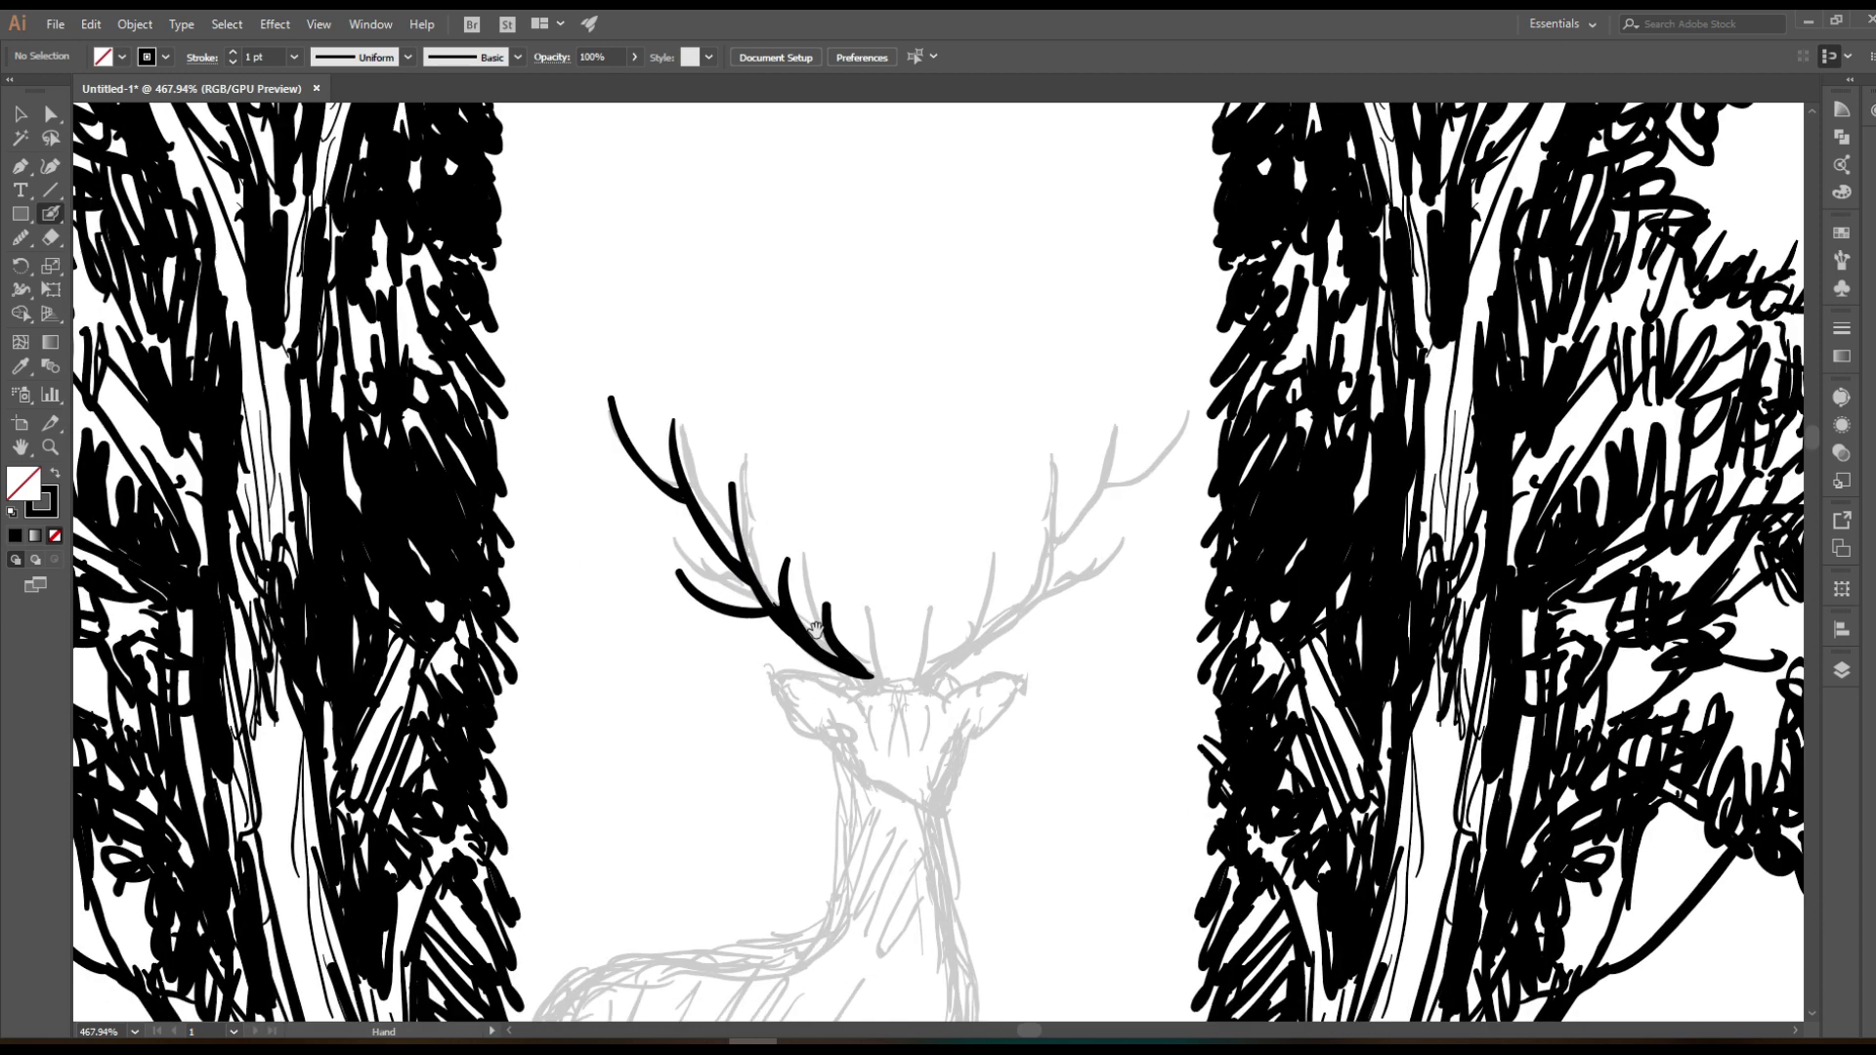
Draw the left ear, thicken the lower tine, and resize the traced antler and ear
{"action": "mouse_move", "coordinate": [803, 674]}
{"action": "left_mouse_down"}
{"action": "mouse_move", "coordinate": [872, 705]}
{"action": "mouse_move", "coordinate": [858, 731]}
{"action": "left_mouse_up"}
{"action": "left_click_drag", "start_coordinate": [797, 637], "coordinate": [882, 677]}
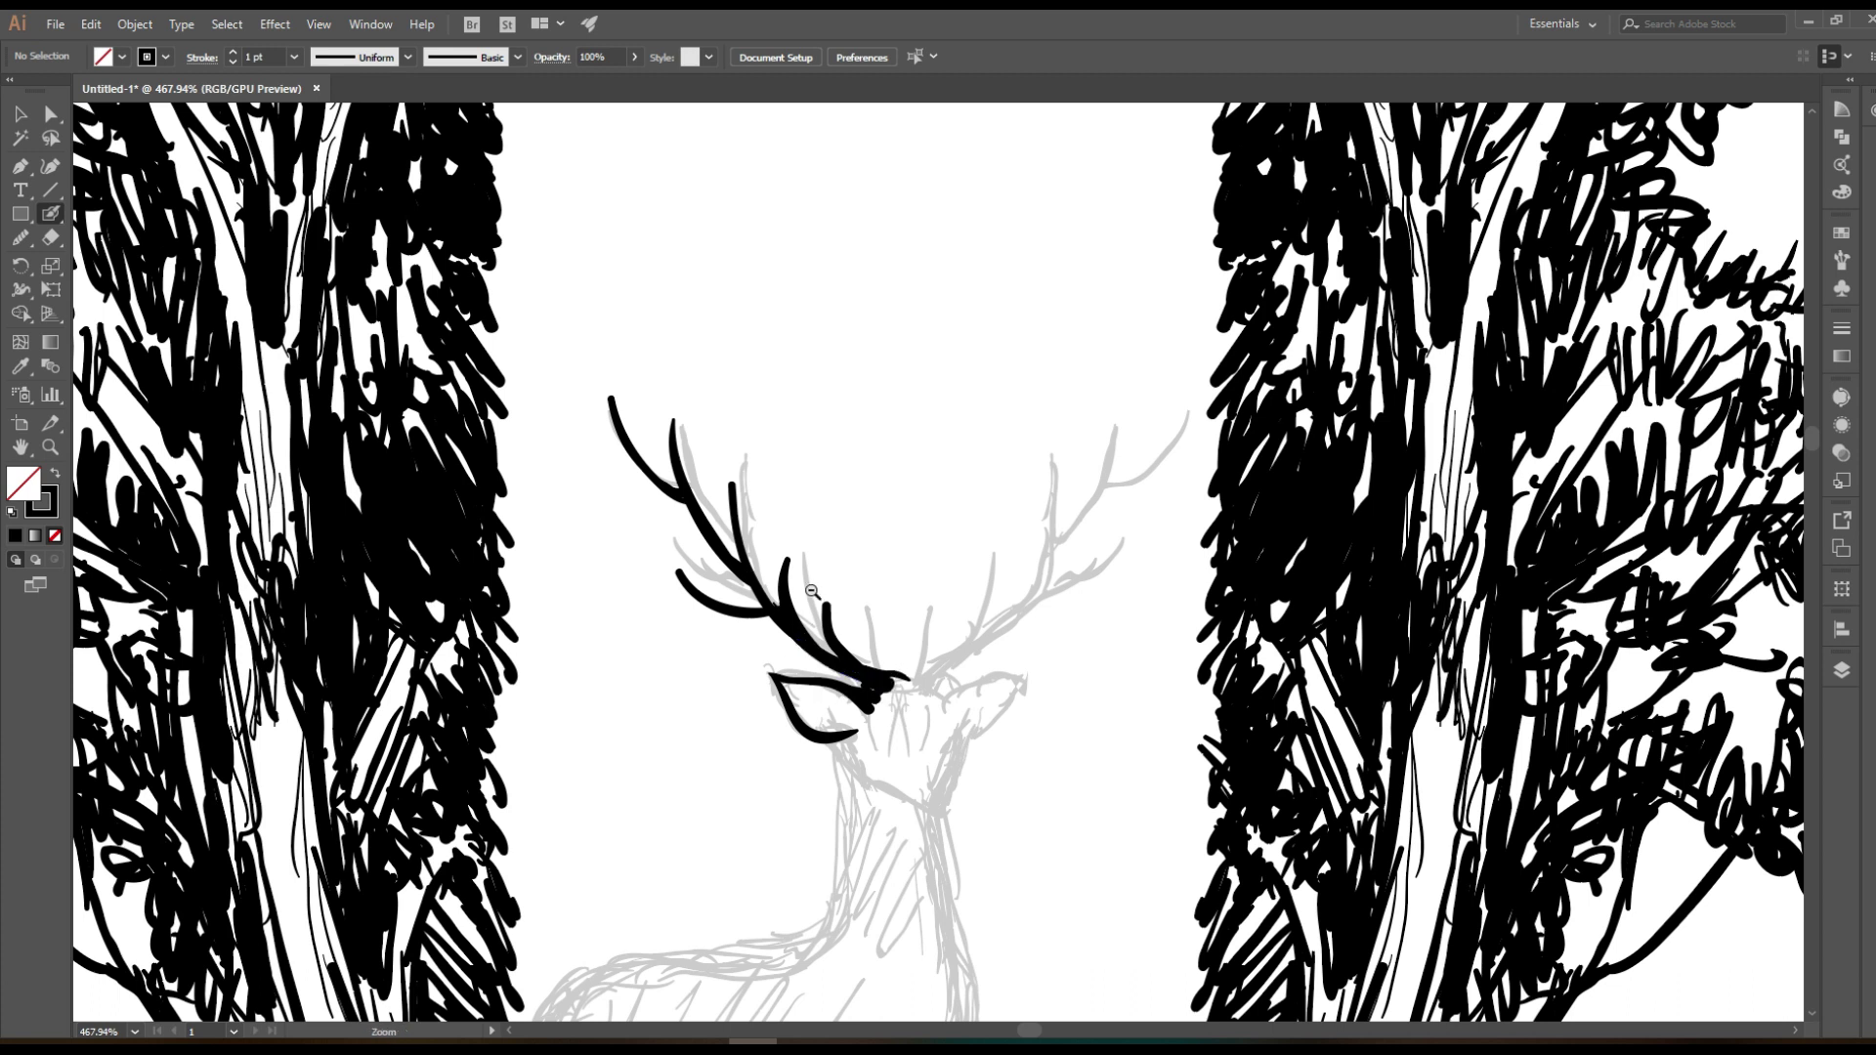
{"action": "scroll", "coordinate": [892, 674], "scroll_direction": "down", "scroll_amount": 1}
{"action": "key", "text": "v"}
{"action": "left_click_drag", "start_coordinate": [607, 370], "coordinate": [878, 643]}
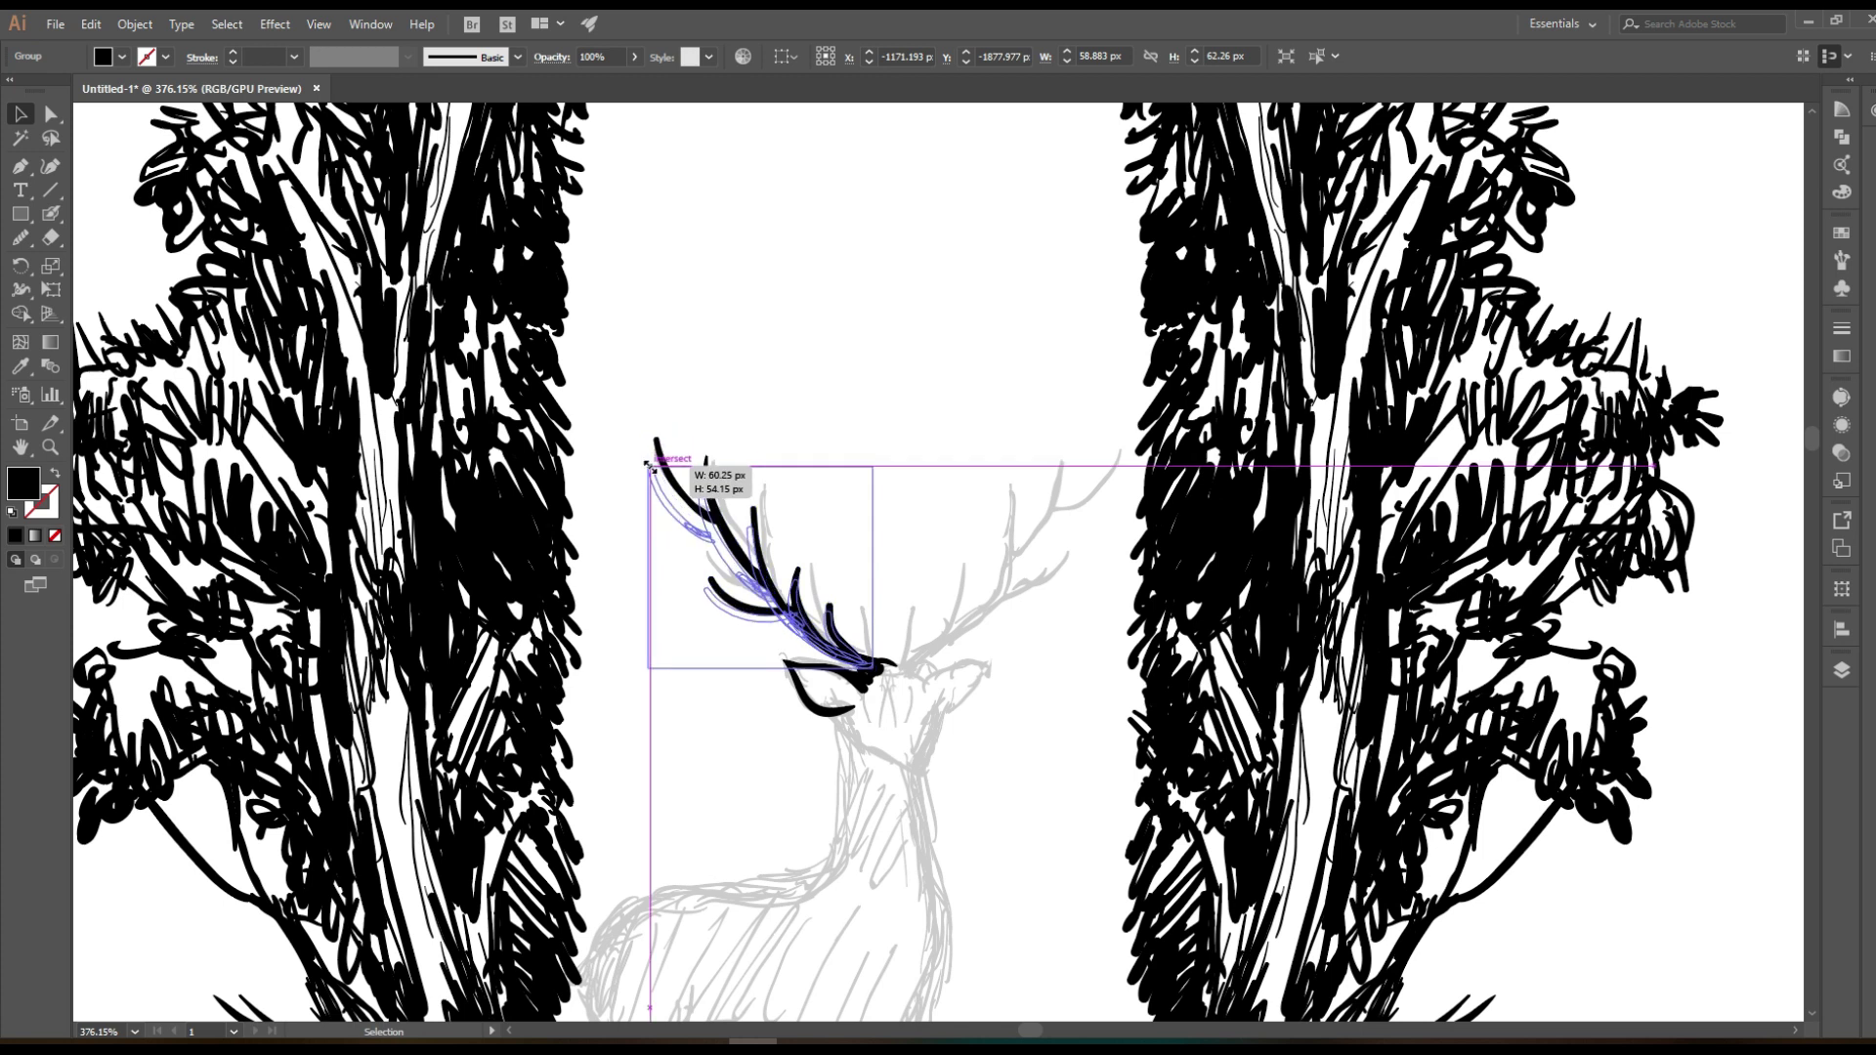
{"action": "left_click_drag", "start_coordinate": [657, 440], "coordinate": [645, 469]}
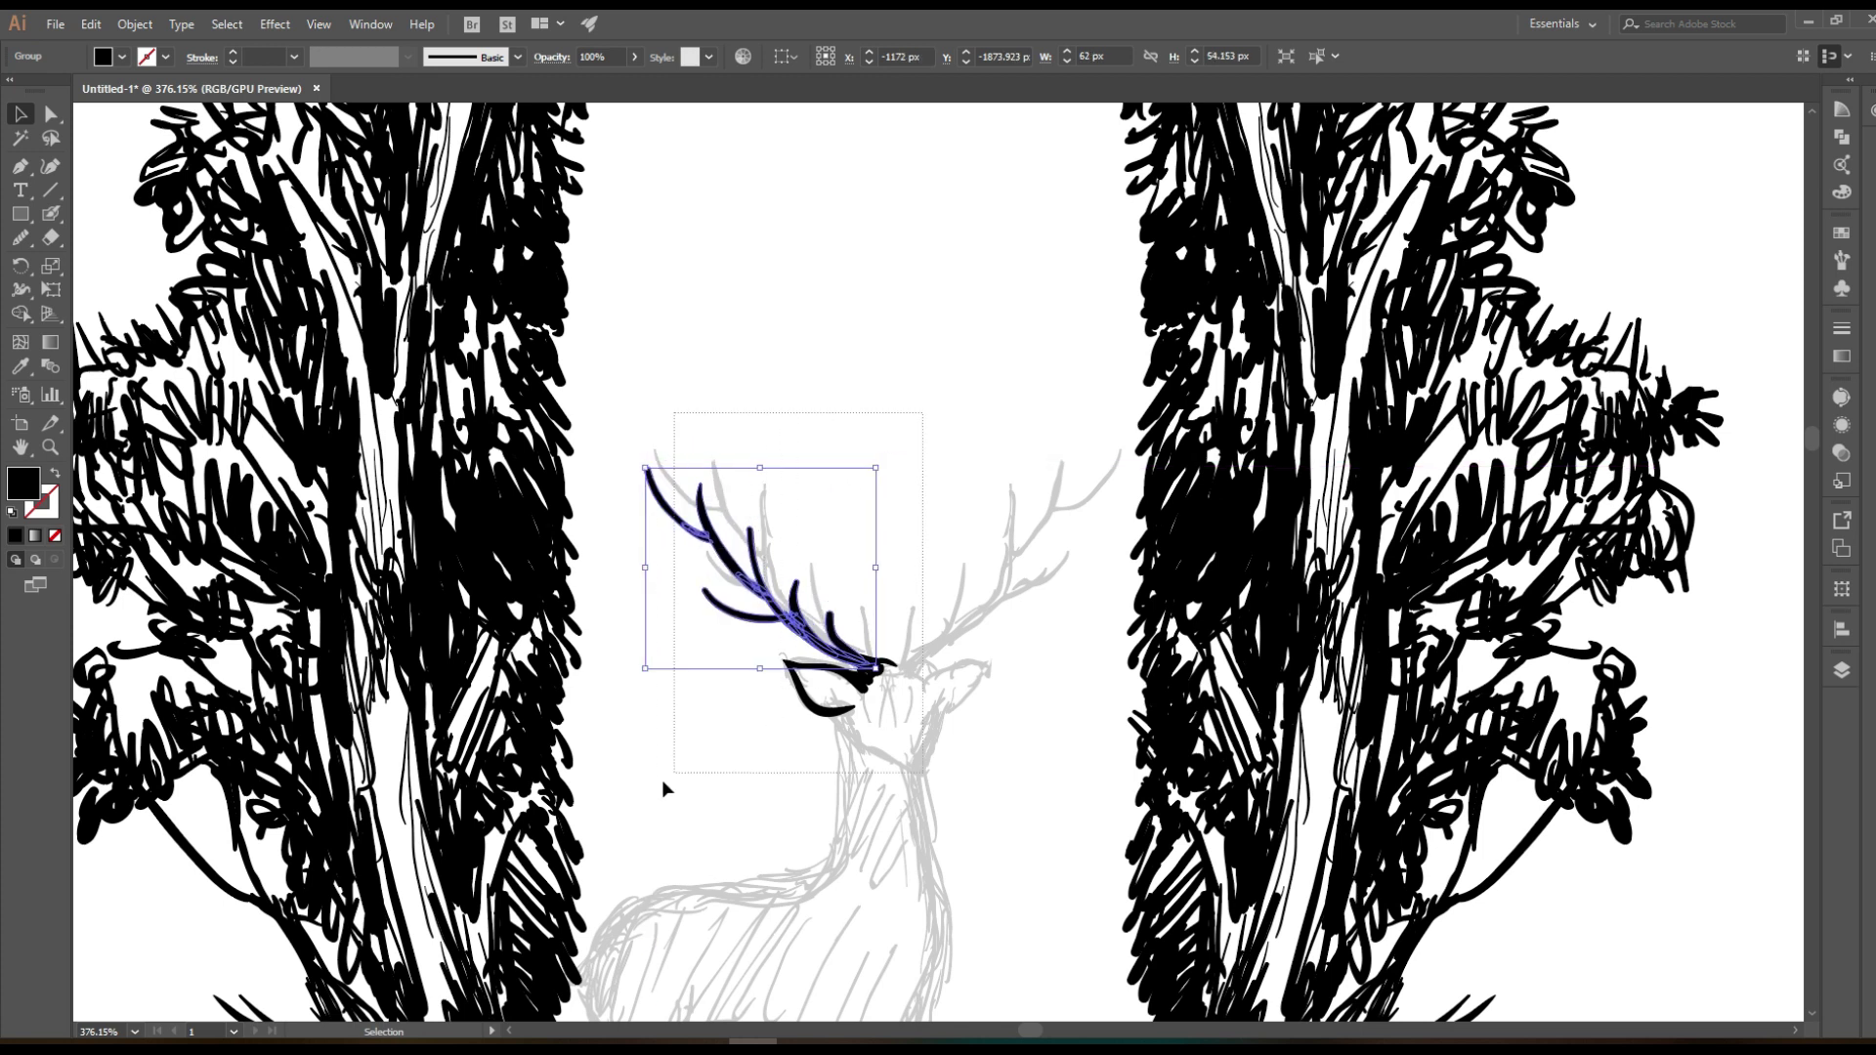
{"action": "left_click_drag", "start_coordinate": [914, 411], "coordinate": [661, 780]}
Reflect the copied antler and ear vertically and place them right of the head
{"action": "left_click_drag", "start_coordinate": [826, 645], "coordinate": [984, 628], "text": "alt"}
{"action": "right_click", "coordinate": [981, 638]}
{"action": "left_click", "coordinate": [1222, 884]}
{"action": "left_click", "coordinate": [1521, 742]}
{"action": "mouse_move", "coordinate": [613, 421]}
{"action": "left_mouse_down"}
{"action": "mouse_move", "coordinate": [862, 819]}
{"action": "mouse_move", "coordinate": [954, 805]}
{"action": "left_mouse_up"}
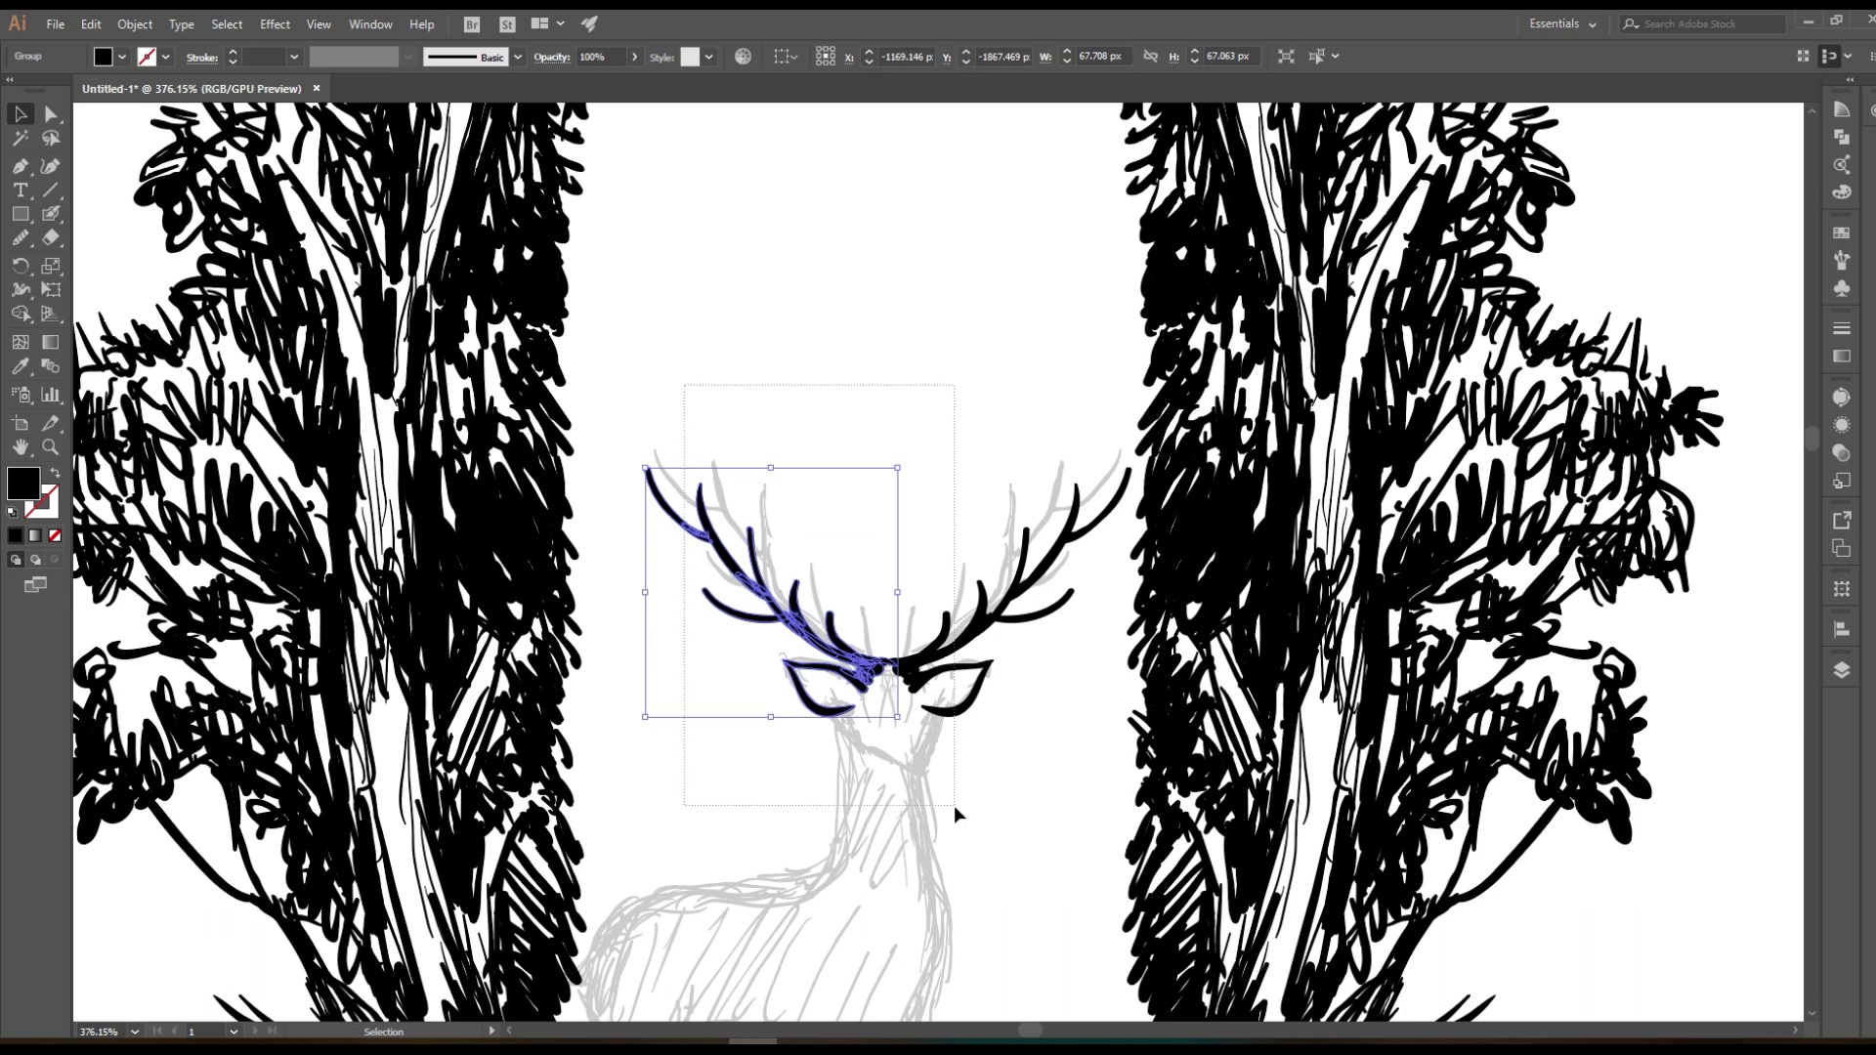
{"action": "key", "text": "v"}
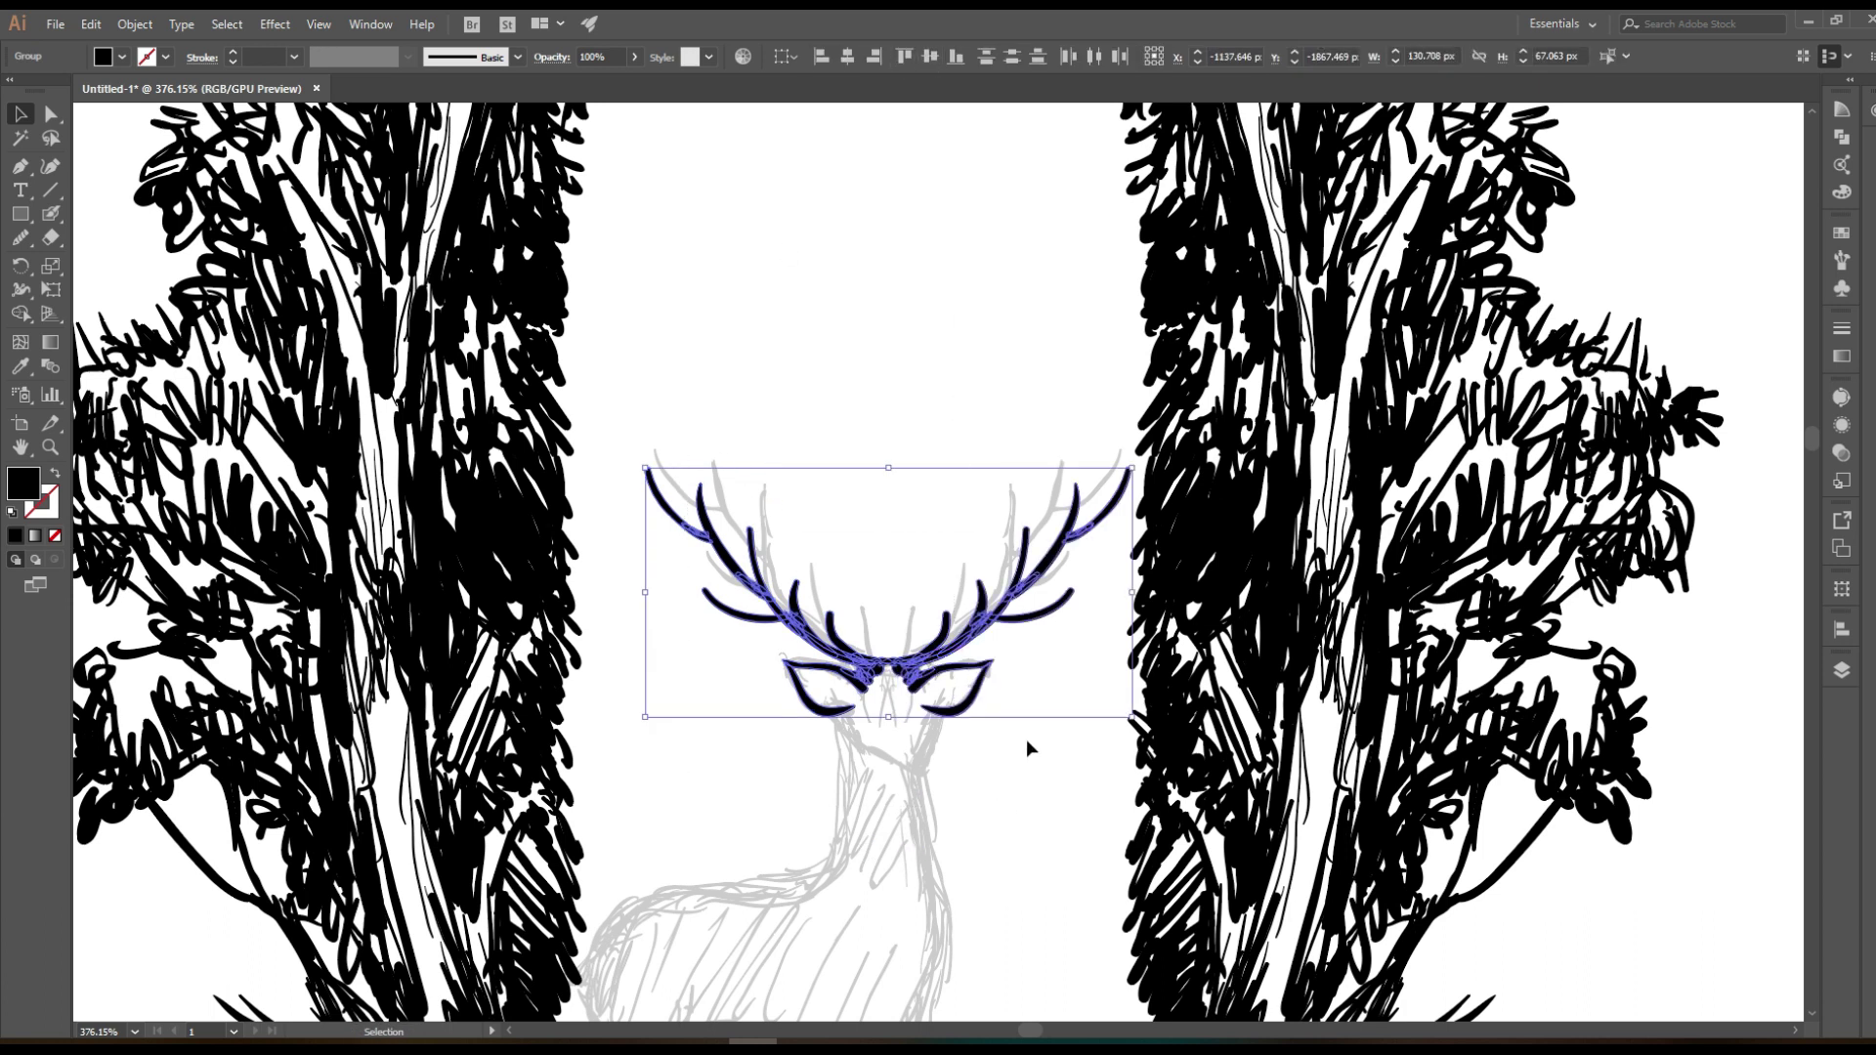
{"action": "left_click", "coordinate": [1026, 779]}
{"action": "key", "text": "z"}
{"action": "left_click_drag", "start_coordinate": [1026, 779], "coordinate": [1026, 691]}
Ink the deer's face from the left eye down to the muzzle
{"action": "key", "text": "shift+b"}
{"action": "key", "text": "shift+x"}
{"action": "left_click_drag", "start_coordinate": [849, 591], "coordinate": [903, 656]}
{"action": "mouse_move", "coordinate": [816, 566]}
{"action": "left_mouse_down"}
{"action": "mouse_move", "coordinate": [841, 554]}
{"action": "mouse_move", "coordinate": [875, 621]}
{"action": "mouse_move", "coordinate": [904, 562]}
{"action": "mouse_move", "coordinate": [948, 615]}
{"action": "mouse_move", "coordinate": [939, 661]}
{"action": "left_mouse_up"}
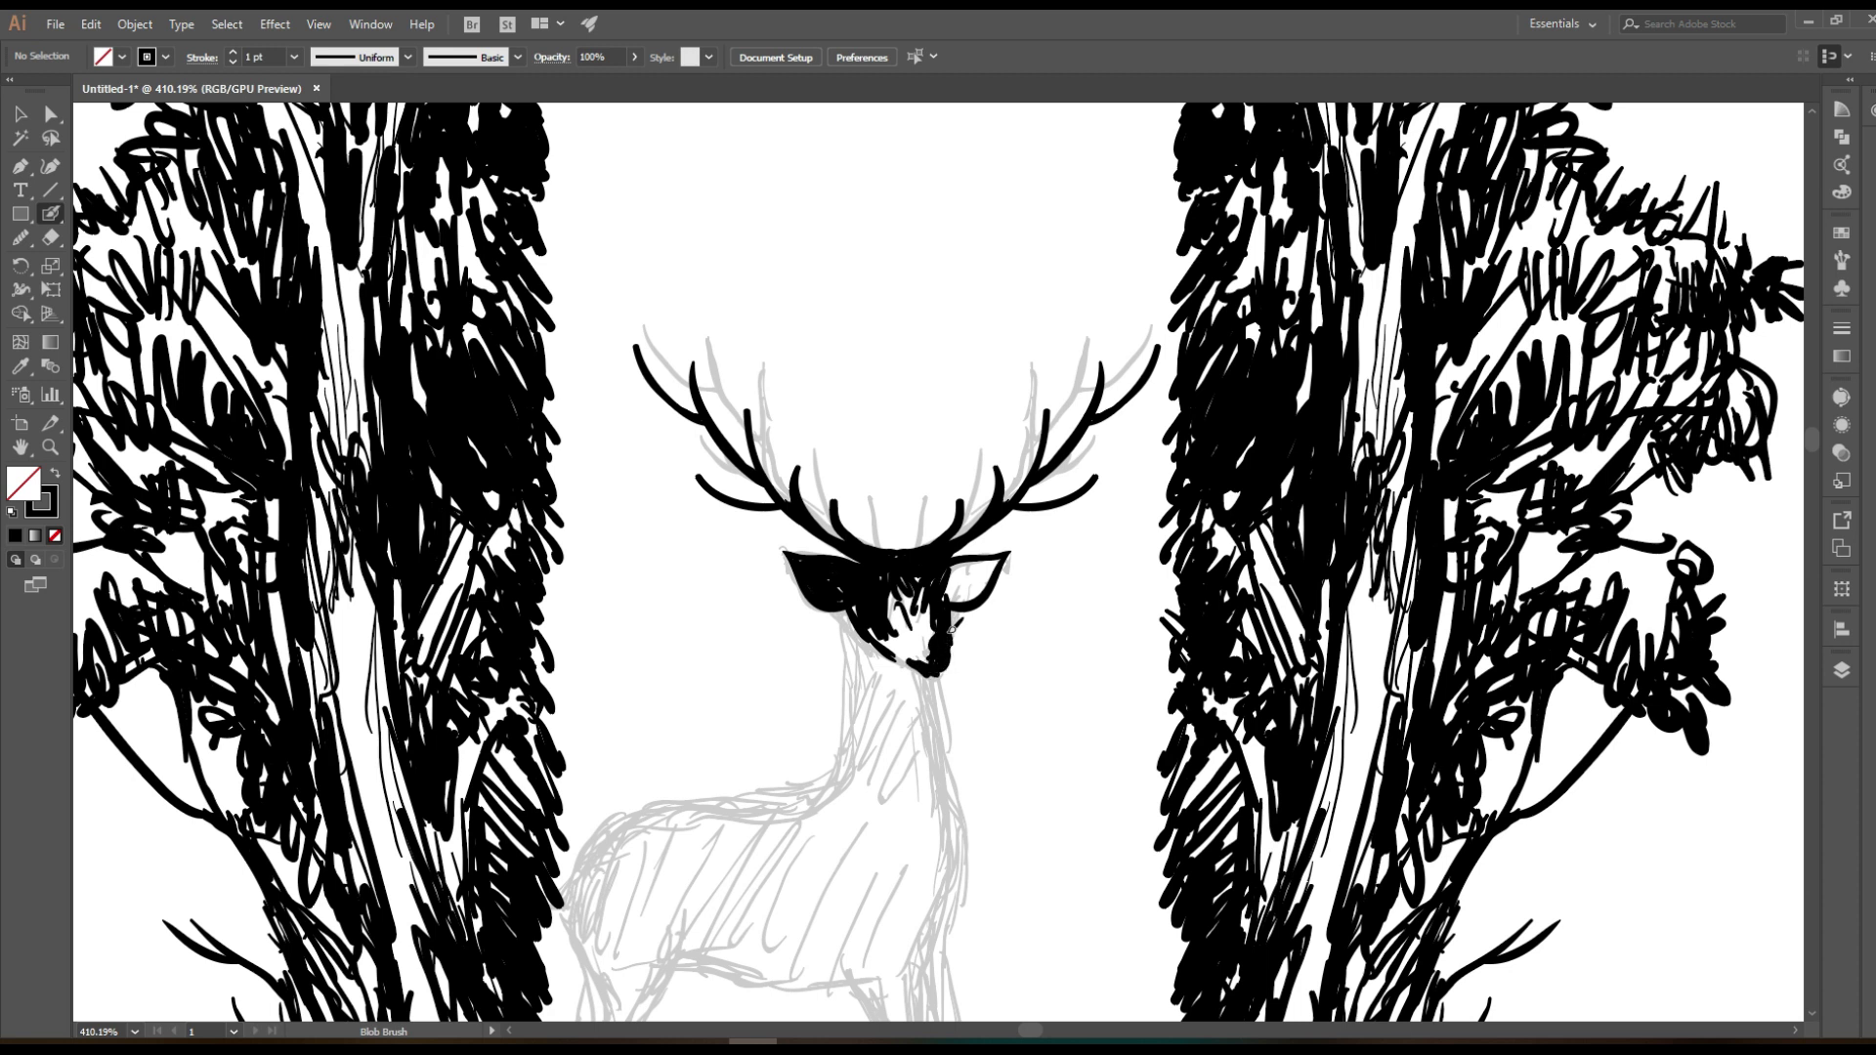
Ink the deer's right ear and brush black strokes down both edges of the neck
{"action": "mouse_move", "coordinate": [955, 573]}
{"action": "left_mouse_down"}
{"action": "mouse_move", "coordinate": [986, 571]}
{"action": "mouse_move", "coordinate": [909, 650]}
{"action": "left_mouse_up"}
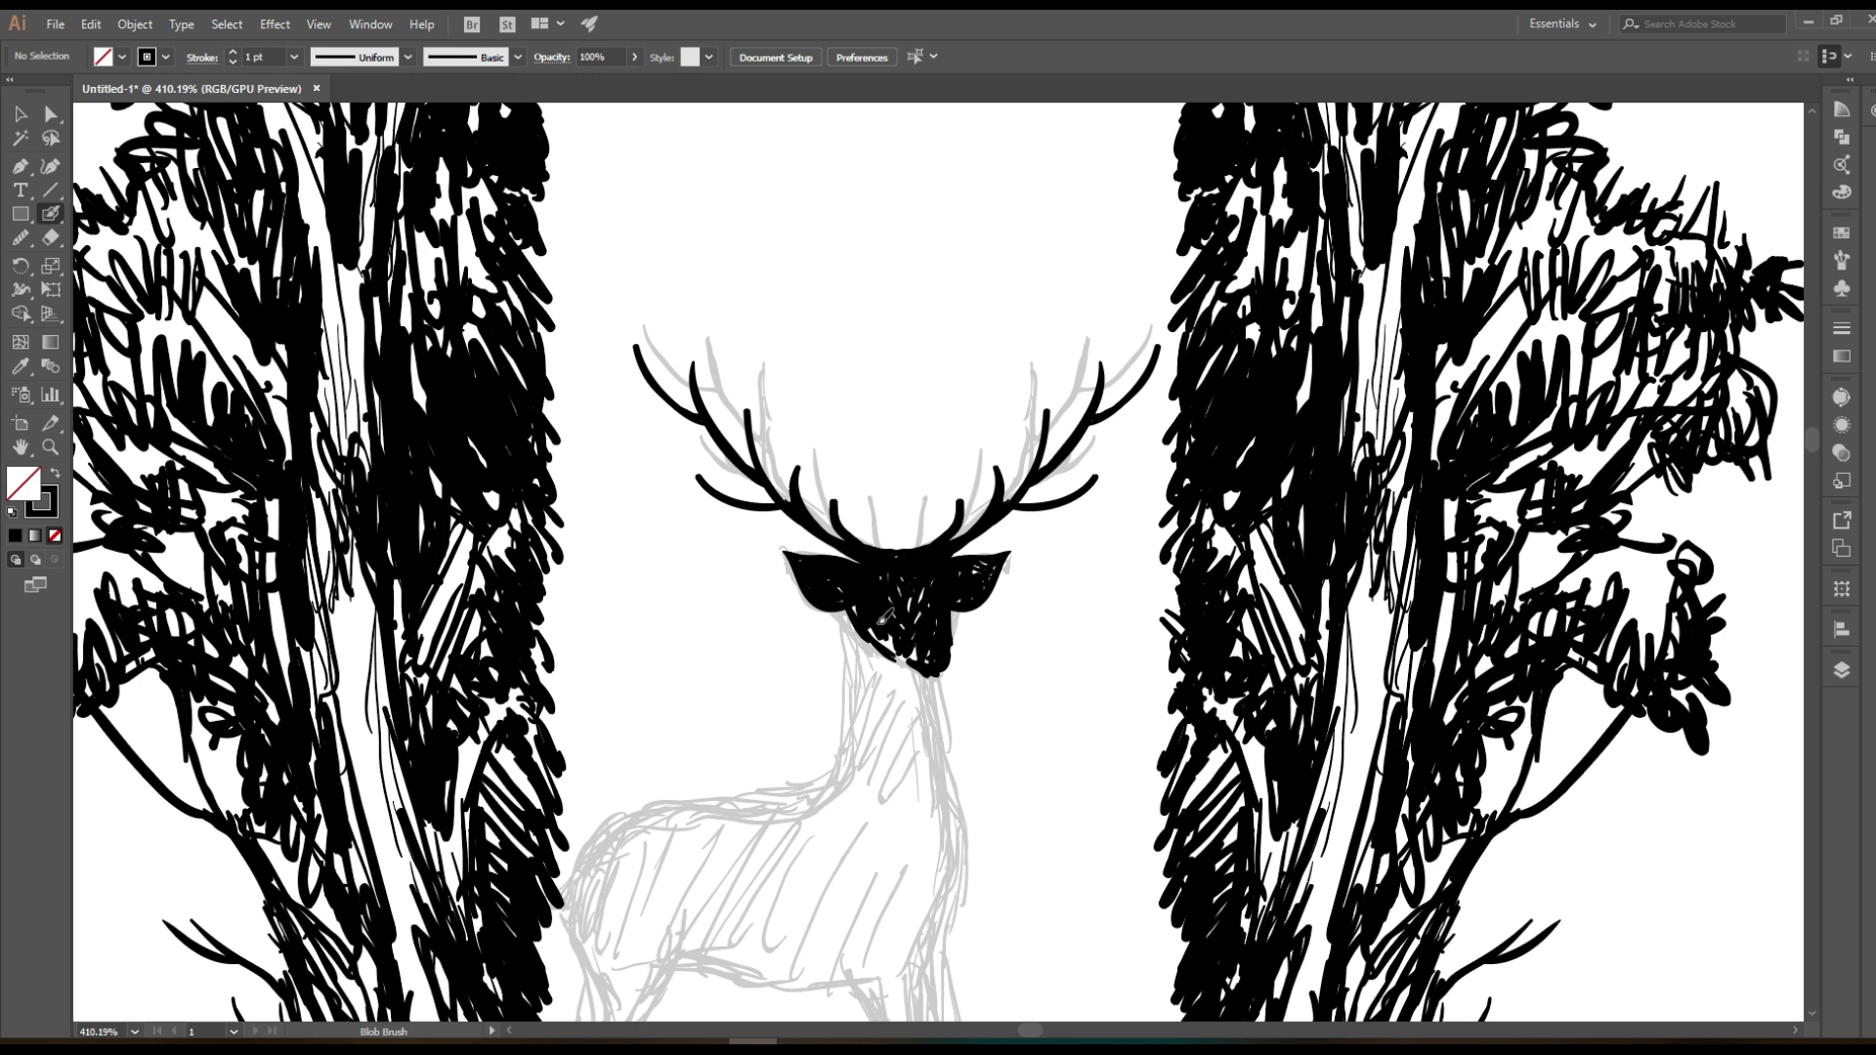
{"action": "scroll", "coordinate": [934, 513], "scroll_direction": "down", "scroll_amount": 3}
{"action": "left_click_drag", "start_coordinate": [934, 516], "coordinate": [943, 489]}
{"action": "mouse_move", "coordinate": [953, 516]}
{"action": "left_mouse_down"}
{"action": "mouse_move", "coordinate": [960, 670]}
{"action": "mouse_move", "coordinate": [987, 543]}
{"action": "mouse_move", "coordinate": [968, 665]}
{"action": "left_mouse_up"}
{"action": "left_click_drag", "start_coordinate": [987, 552], "coordinate": [962, 665]}
{"action": "left_click_drag", "start_coordinate": [979, 571], "coordinate": [923, 669]}
{"action": "left_click_drag", "start_coordinate": [1028, 545], "coordinate": [1017, 754]}
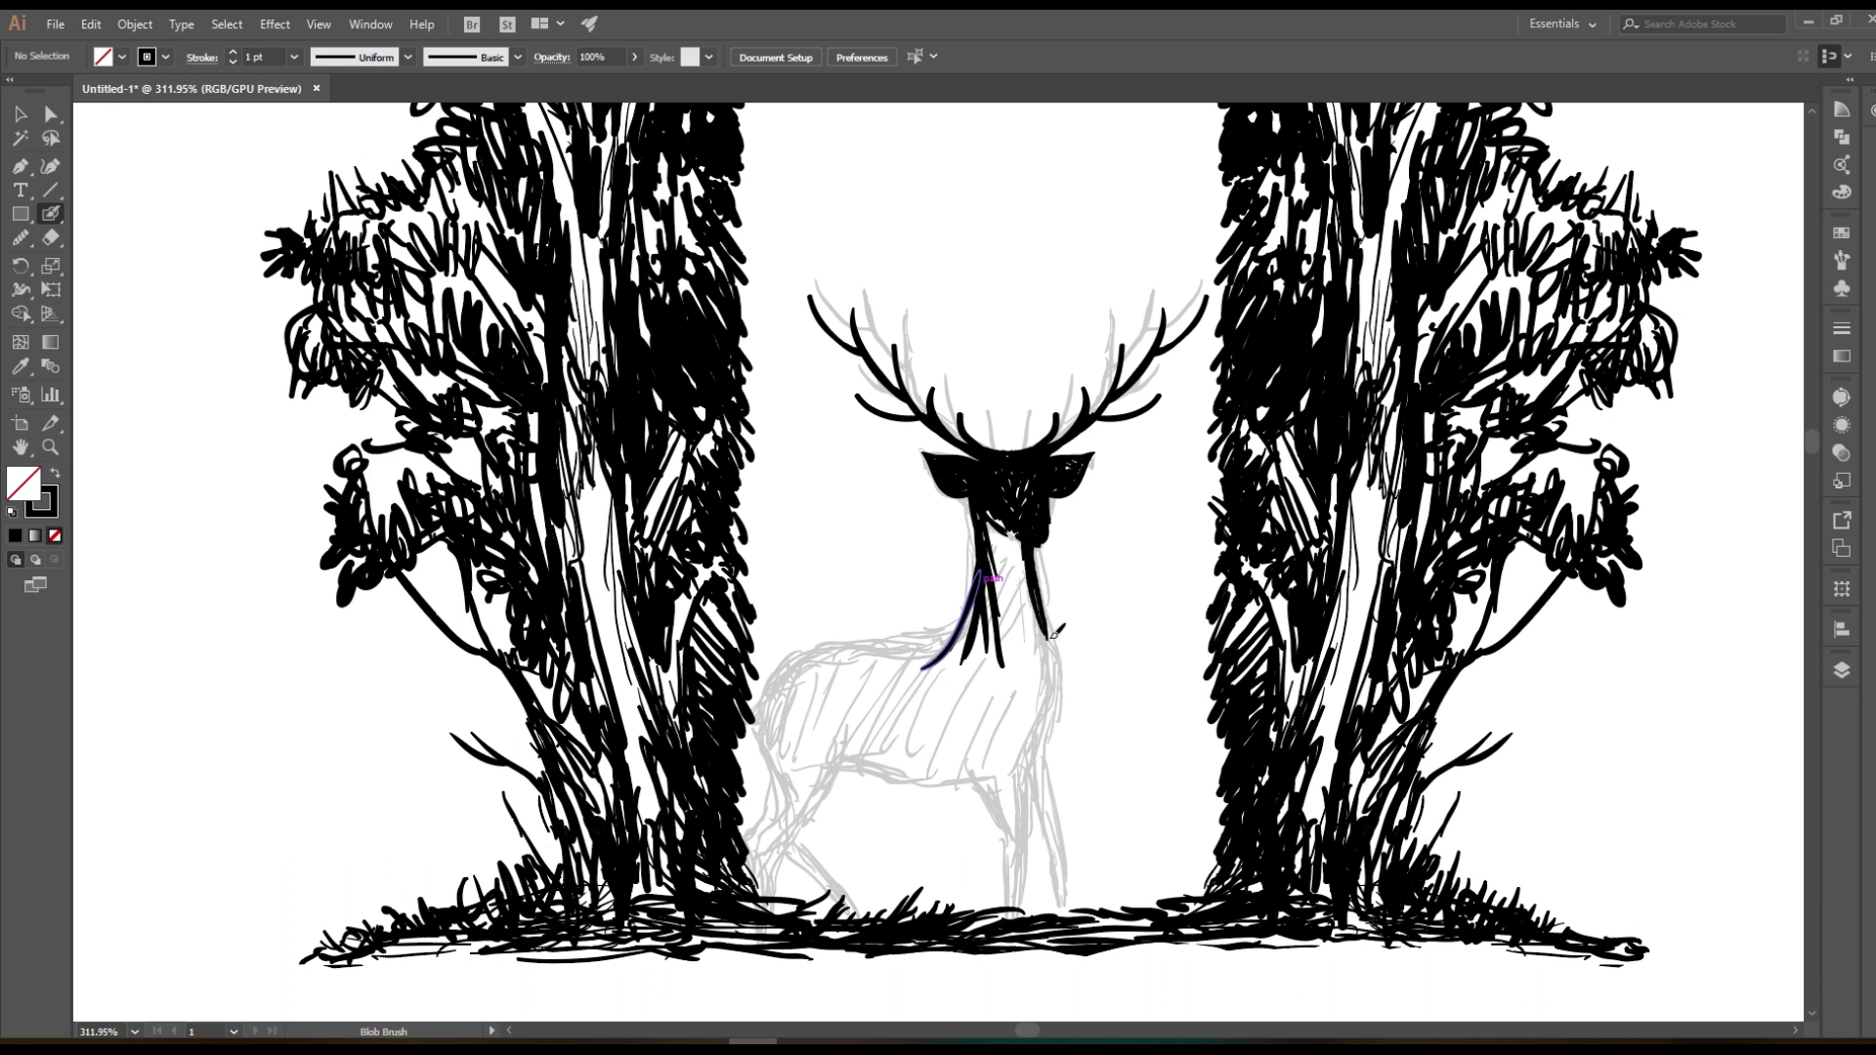
Outline the deer's back, chest, front leg and hind leg, hatching the chest and neck
{"action": "left_click_drag", "start_coordinate": [761, 714], "coordinate": [953, 635]}
{"action": "mouse_move", "coordinate": [754, 713]}
{"action": "left_mouse_down"}
{"action": "mouse_move", "coordinate": [814, 653]}
{"action": "mouse_move", "coordinate": [797, 792]}
{"action": "left_mouse_up"}
{"action": "mouse_move", "coordinate": [758, 731]}
{"action": "left_mouse_down"}
{"action": "mouse_move", "coordinate": [775, 818]}
{"action": "mouse_move", "coordinate": [756, 906]}
{"action": "left_mouse_up"}
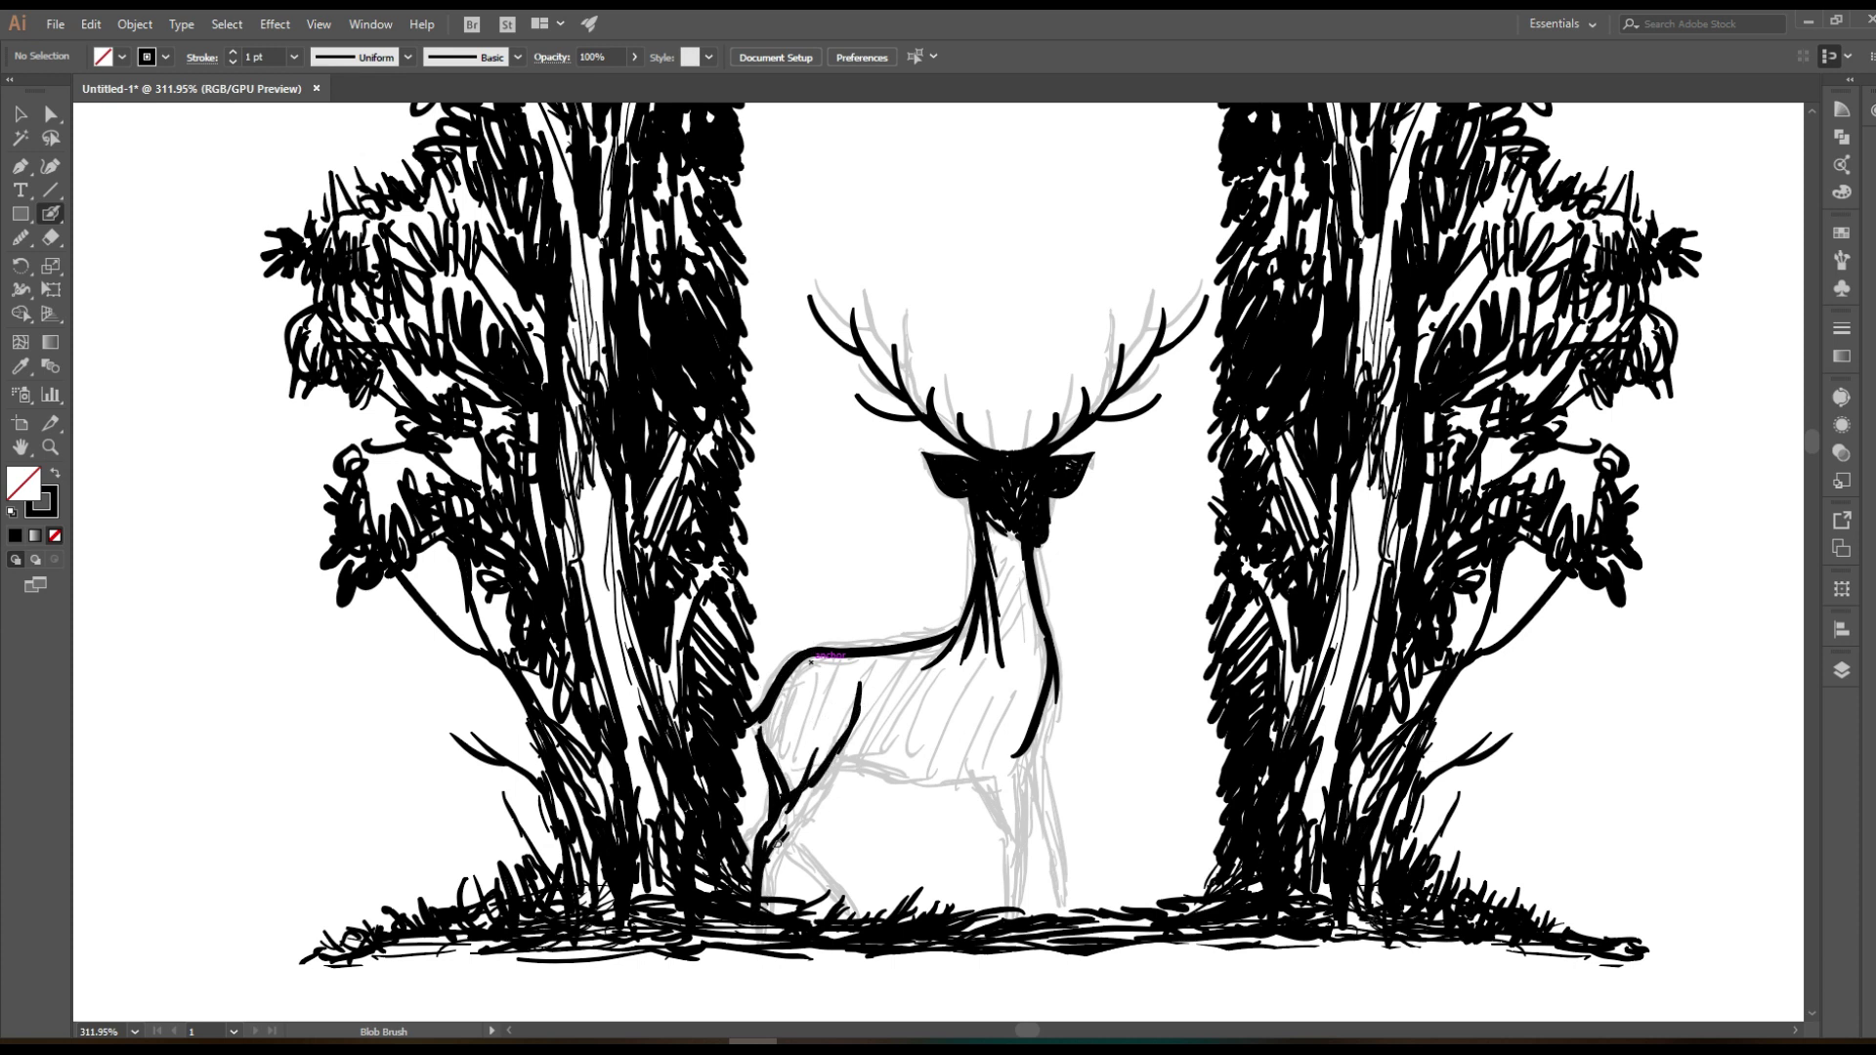
{"action": "left_click_drag", "start_coordinate": [778, 838], "coordinate": [851, 727]}
{"action": "left_click_drag", "start_coordinate": [791, 833], "coordinate": [844, 917]}
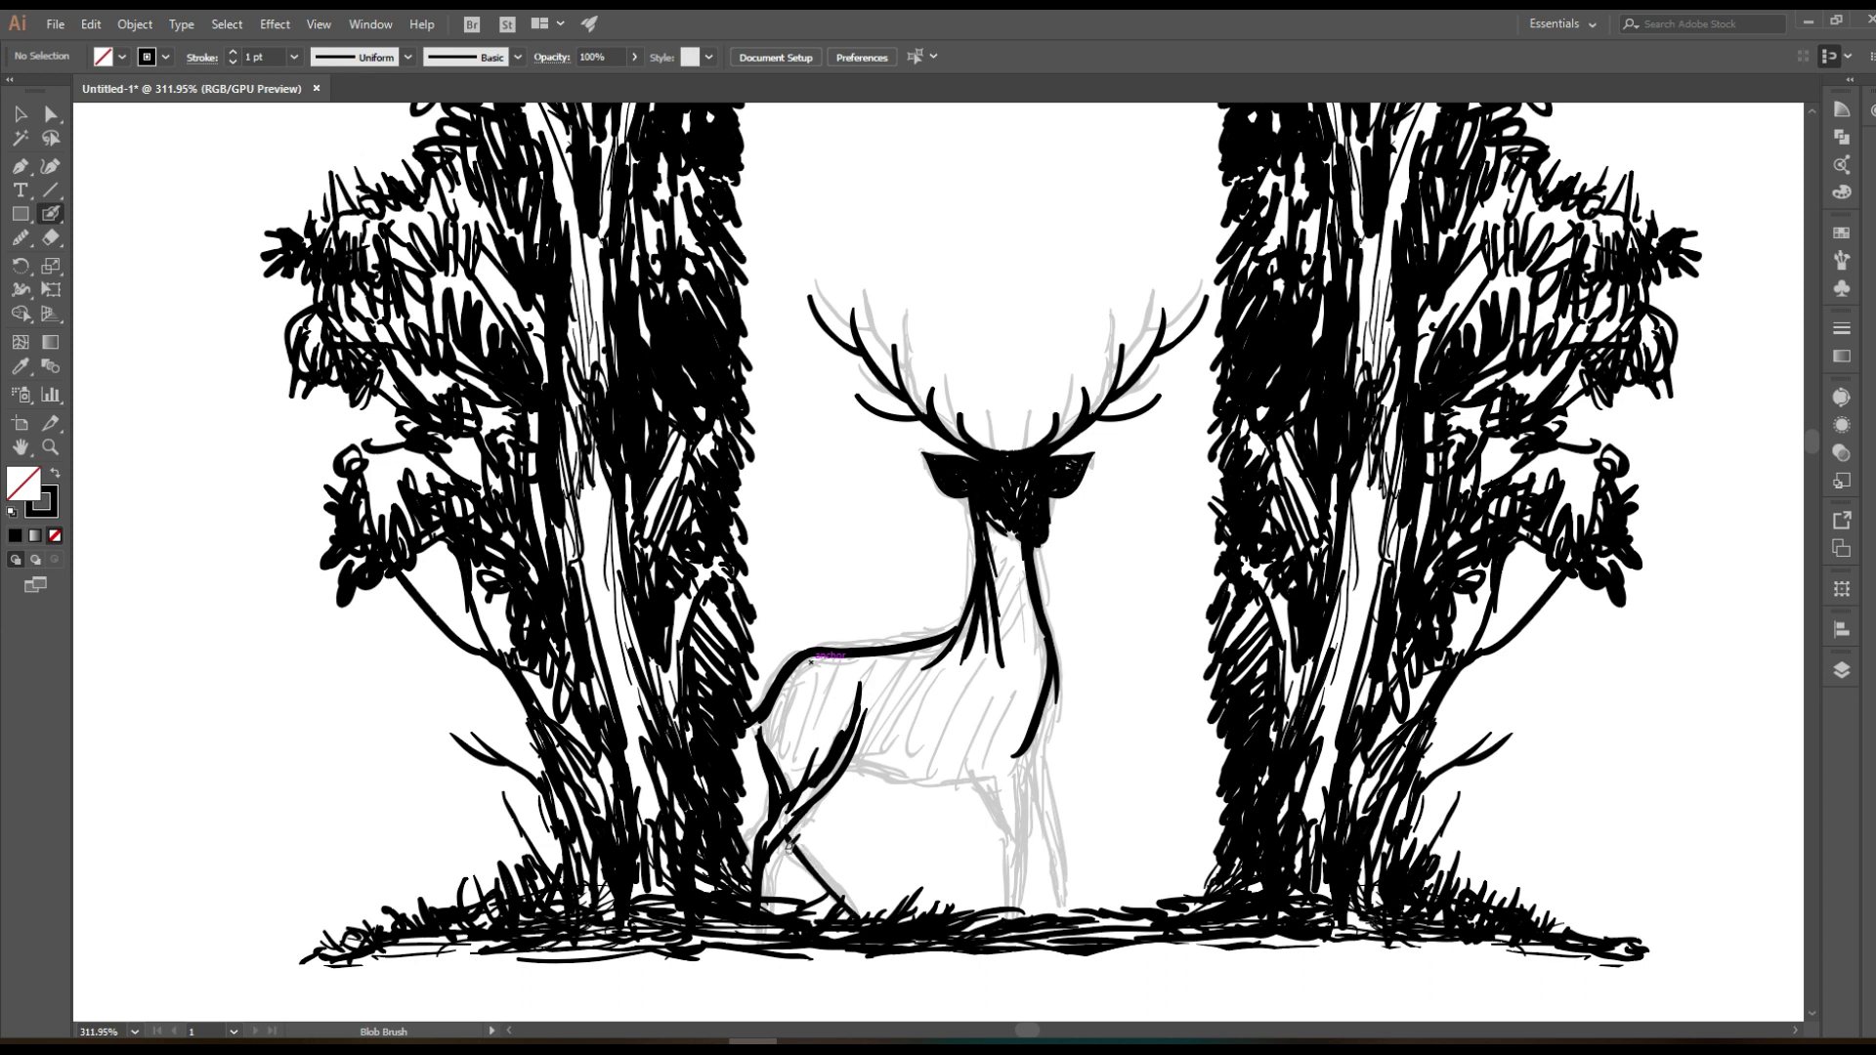
{"action": "mouse_move", "coordinate": [767, 697]}
{"action": "left_mouse_down"}
{"action": "mouse_move", "coordinate": [796, 772]}
{"action": "mouse_move", "coordinate": [816, 728]}
{"action": "left_mouse_up"}
{"action": "left_click_drag", "start_coordinate": [714, 598], "coordinate": [735, 640]}
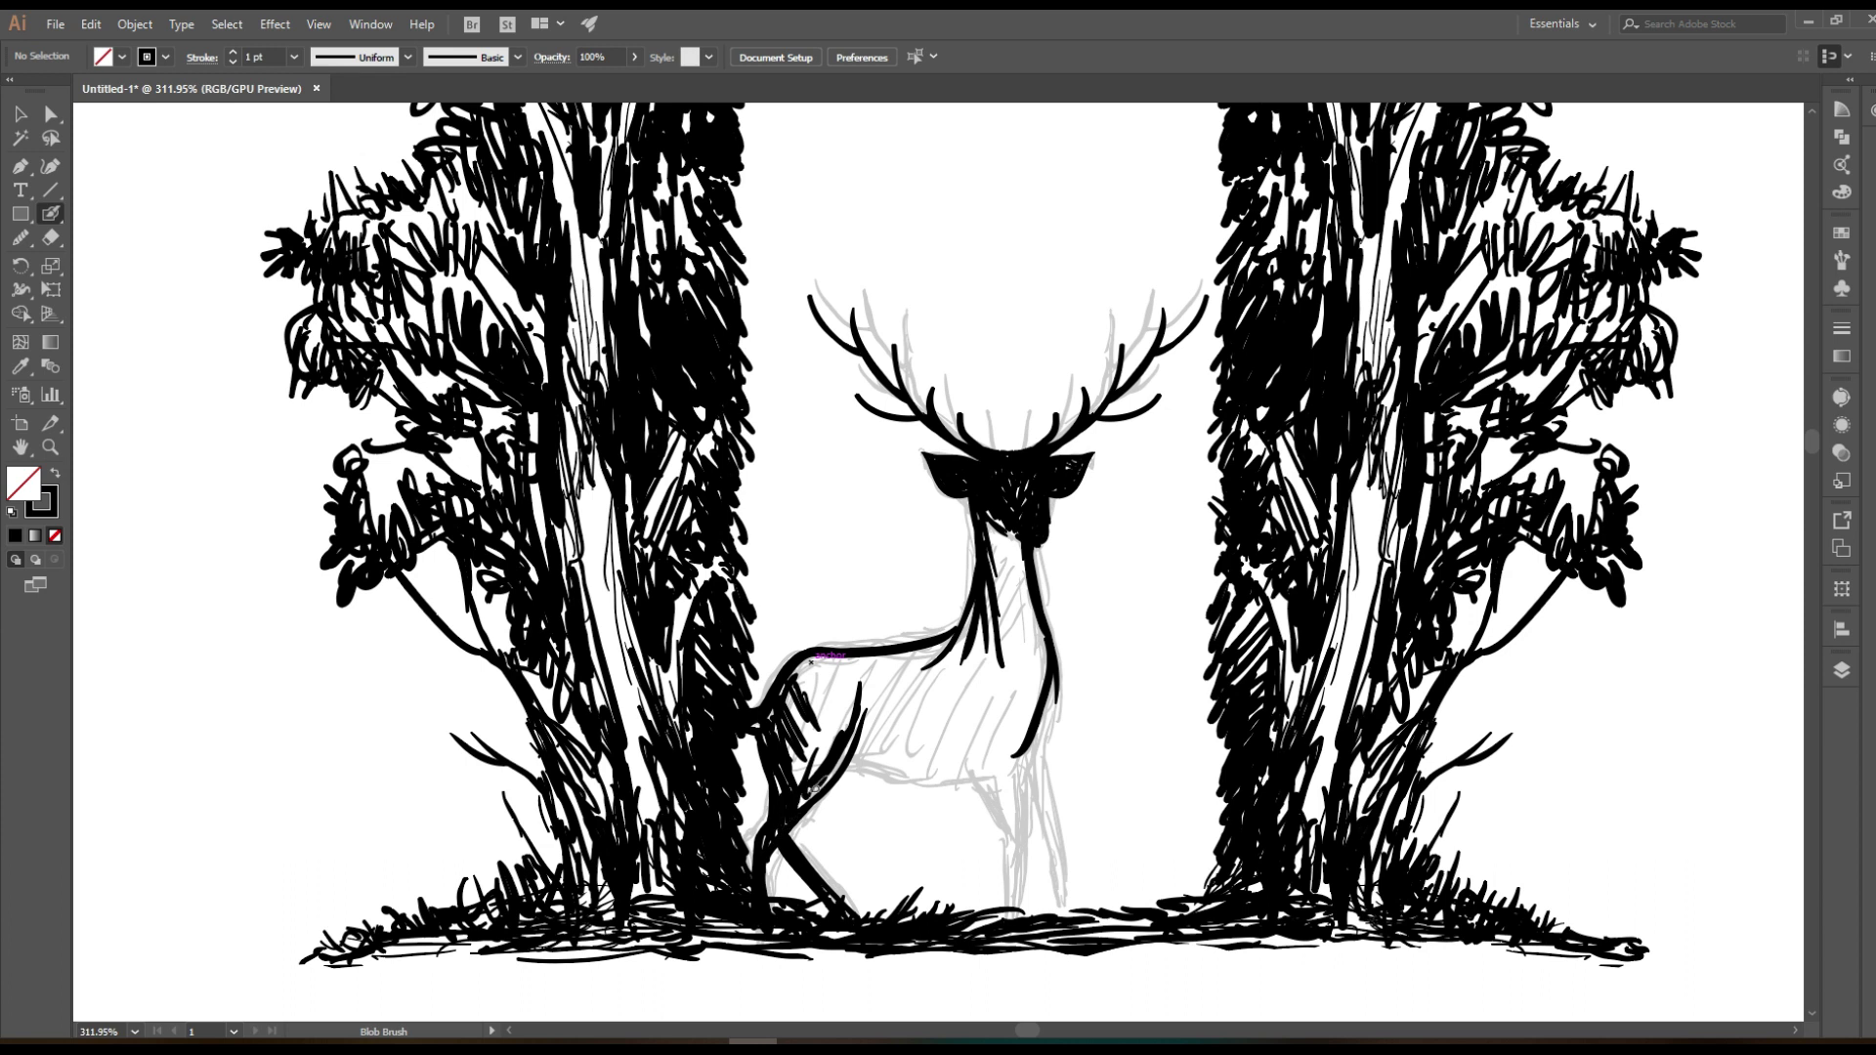
Draw the belly curve and second front leg, then shade the rump and hind leg
{"action": "mouse_move", "coordinate": [852, 768]}
{"action": "left_mouse_down"}
{"action": "mouse_move", "coordinate": [992, 774]}
{"action": "mouse_move", "coordinate": [1022, 865]}
{"action": "left_mouse_up"}
{"action": "mouse_move", "coordinate": [995, 762]}
{"action": "left_mouse_down"}
{"action": "mouse_move", "coordinate": [1016, 918]}
{"action": "mouse_move", "coordinate": [996, 721]}
{"action": "mouse_move", "coordinate": [1038, 684]}
{"action": "mouse_move", "coordinate": [1038, 829]}
{"action": "left_mouse_up"}
{"action": "left_click_drag", "start_coordinate": [1054, 756], "coordinate": [1043, 915]}
{"action": "left_click_drag", "start_coordinate": [1038, 758], "coordinate": [1052, 948]}
{"action": "left_click_drag", "start_coordinate": [1040, 714], "coordinate": [1018, 782]}
{"action": "left_click_drag", "start_coordinate": [840, 689], "coordinate": [801, 787]}
{"action": "mouse_move", "coordinate": [843, 656]}
{"action": "left_mouse_down"}
{"action": "mouse_move", "coordinate": [802, 693]}
{"action": "mouse_move", "coordinate": [874, 745]}
{"action": "left_mouse_up"}
{"action": "left_click_drag", "start_coordinate": [801, 680], "coordinate": [894, 669]}
{"action": "mouse_move", "coordinate": [807, 669]}
{"action": "left_mouse_down"}
{"action": "mouse_move", "coordinate": [915, 643]}
{"action": "mouse_move", "coordinate": [880, 699]}
{"action": "left_mouse_up"}
Fill the shoulder, neck, chest, hind legs, belly and flank solid black
{"action": "mouse_move", "coordinate": [943, 636]}
{"action": "left_mouse_down"}
{"action": "mouse_move", "coordinate": [884, 728]}
{"action": "mouse_move", "coordinate": [929, 738]}
{"action": "mouse_move", "coordinate": [950, 534]}
{"action": "mouse_move", "coordinate": [973, 575]}
{"action": "mouse_move", "coordinate": [956, 626]}
{"action": "mouse_move", "coordinate": [992, 689]}
{"action": "left_mouse_up"}
{"action": "mouse_move", "coordinate": [987, 587]}
{"action": "left_mouse_down"}
{"action": "mouse_move", "coordinate": [994, 705]}
{"action": "mouse_move", "coordinate": [972, 625]}
{"action": "mouse_move", "coordinate": [960, 747]}
{"action": "left_mouse_up"}
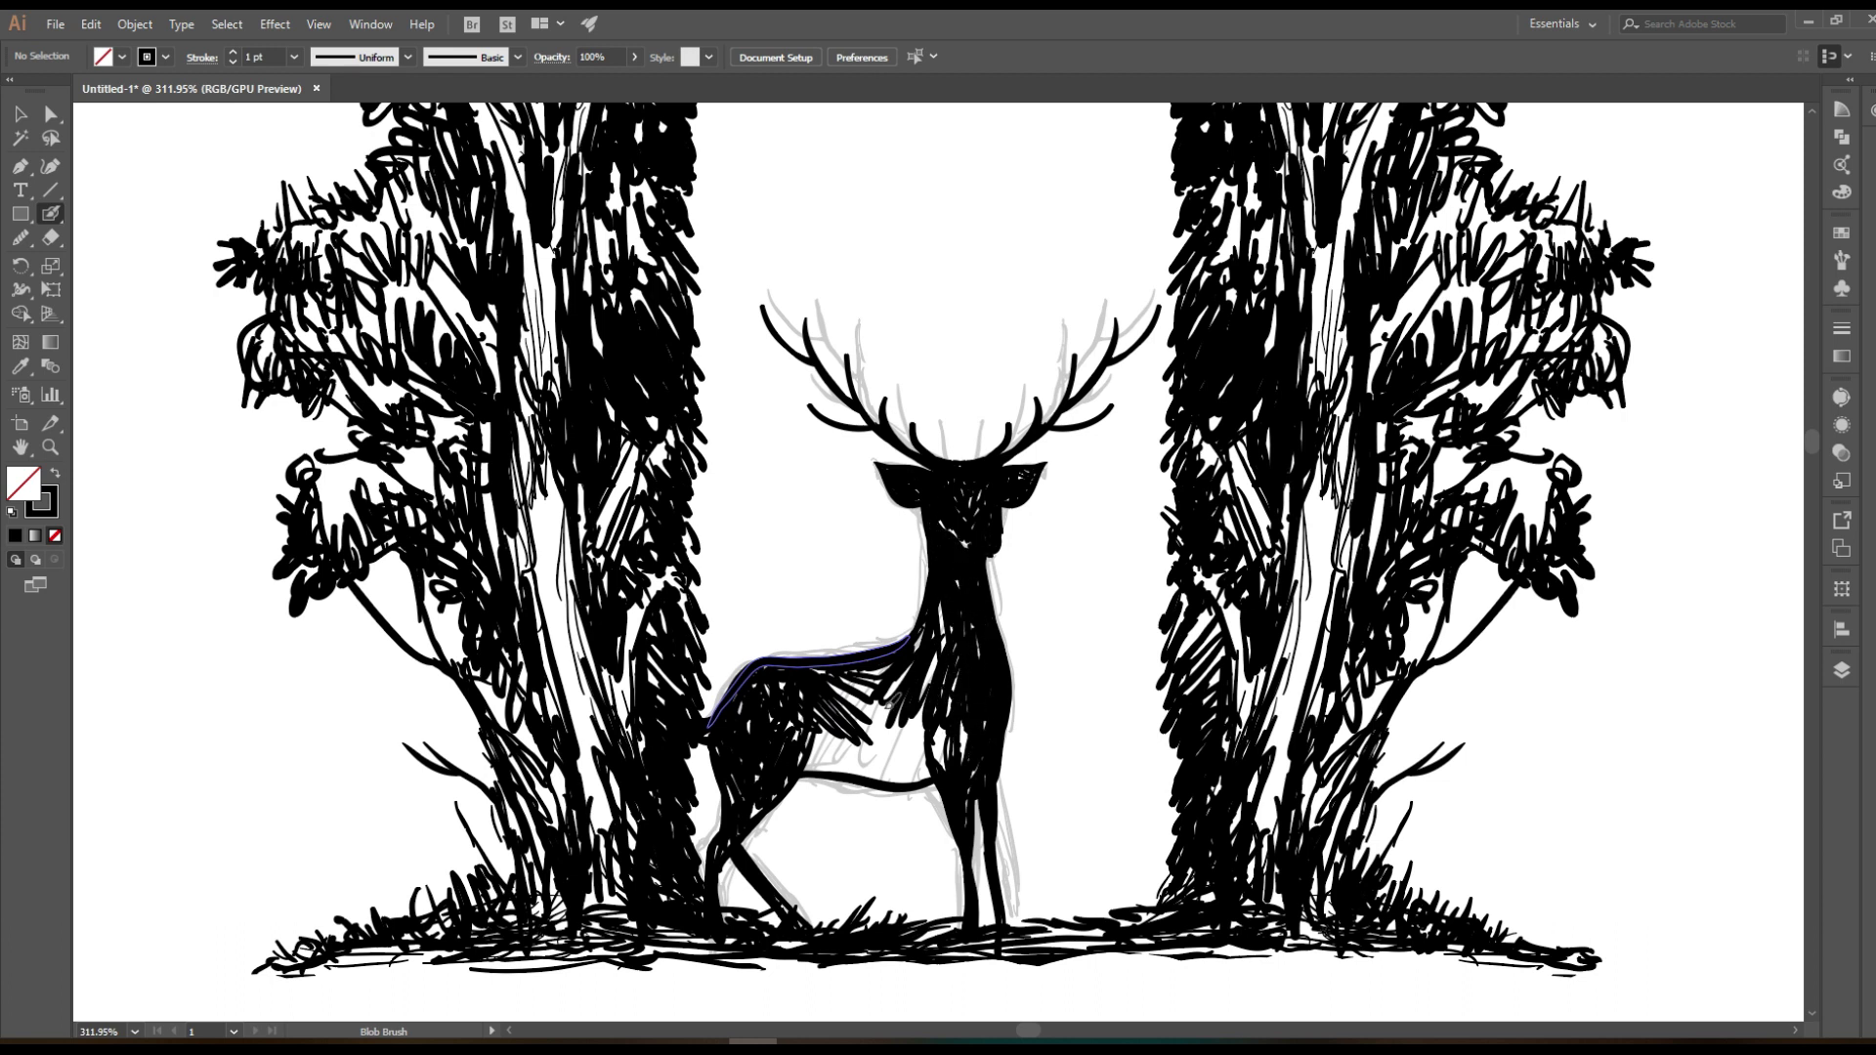
{"action": "scroll", "coordinate": [754, 711], "scroll_direction": "down", "scroll_amount": 5}
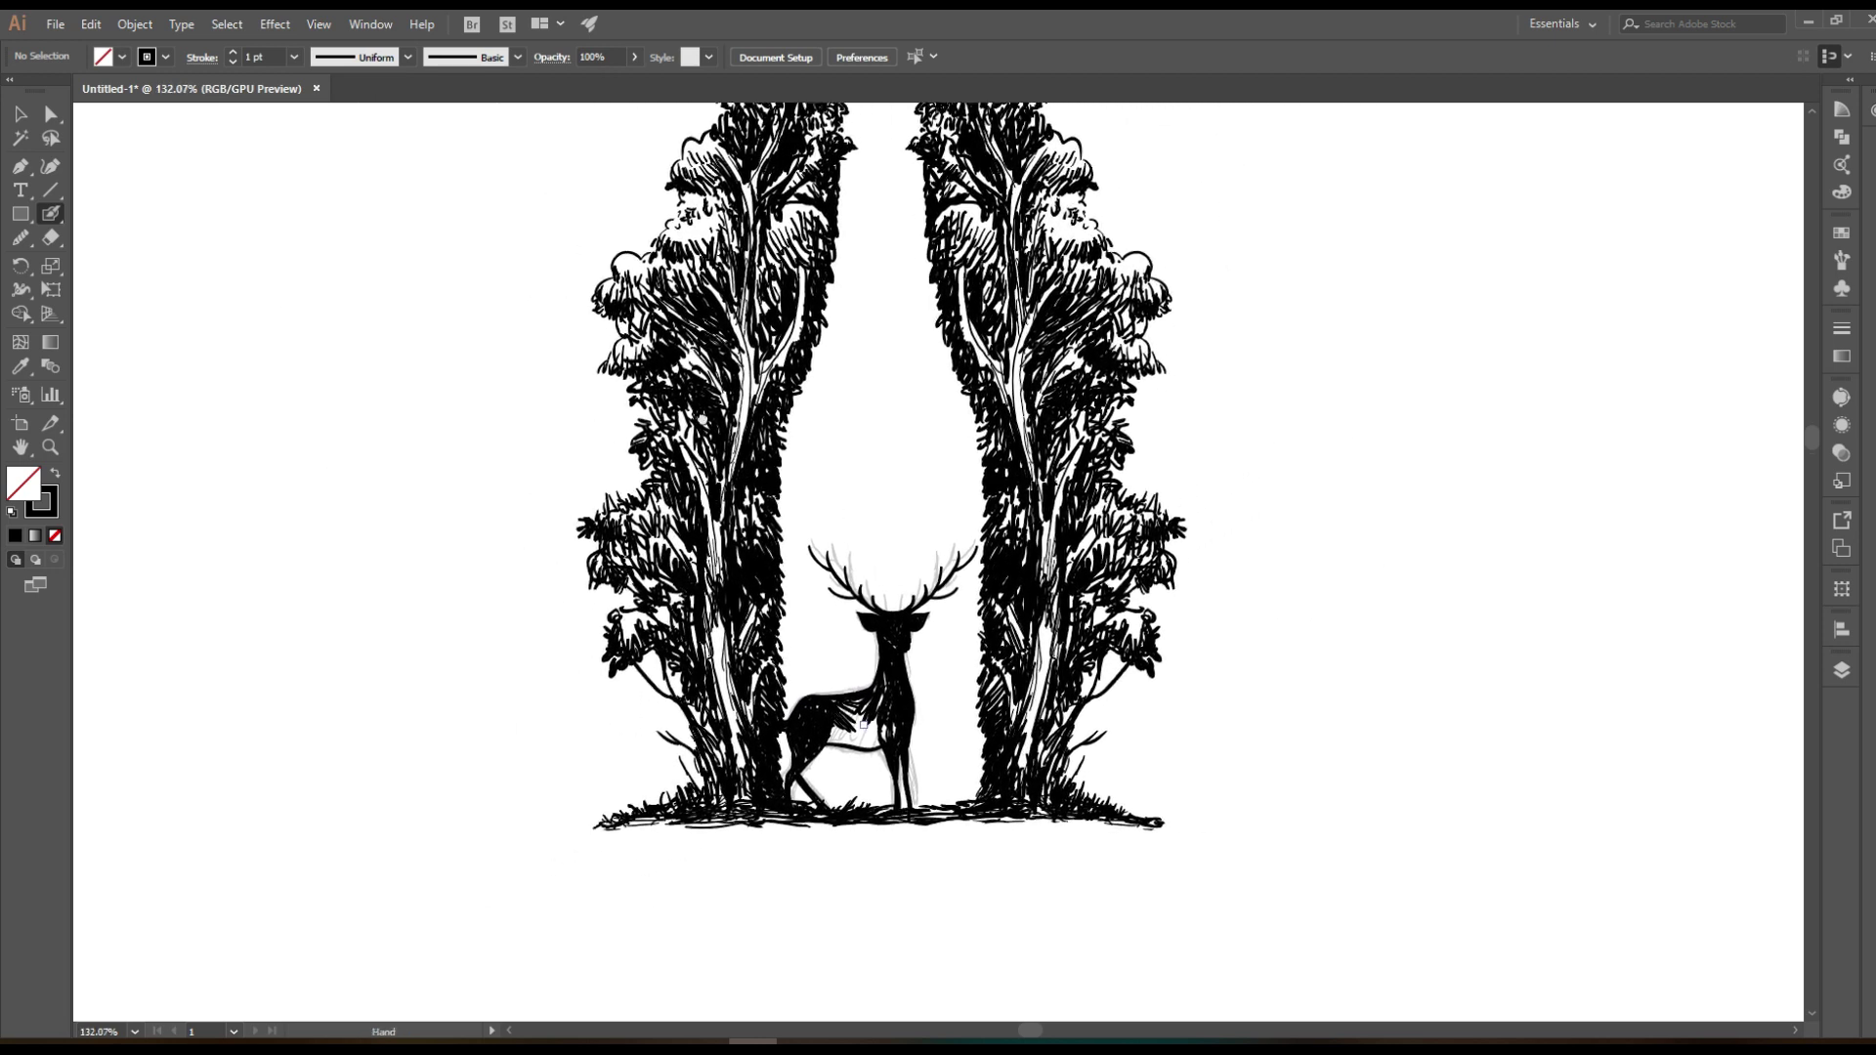
{"action": "scroll", "coordinate": [763, 733], "scroll_direction": "up", "scroll_amount": 3}
{"action": "scroll", "coordinate": [770, 756], "scroll_direction": "up", "scroll_amount": 2}
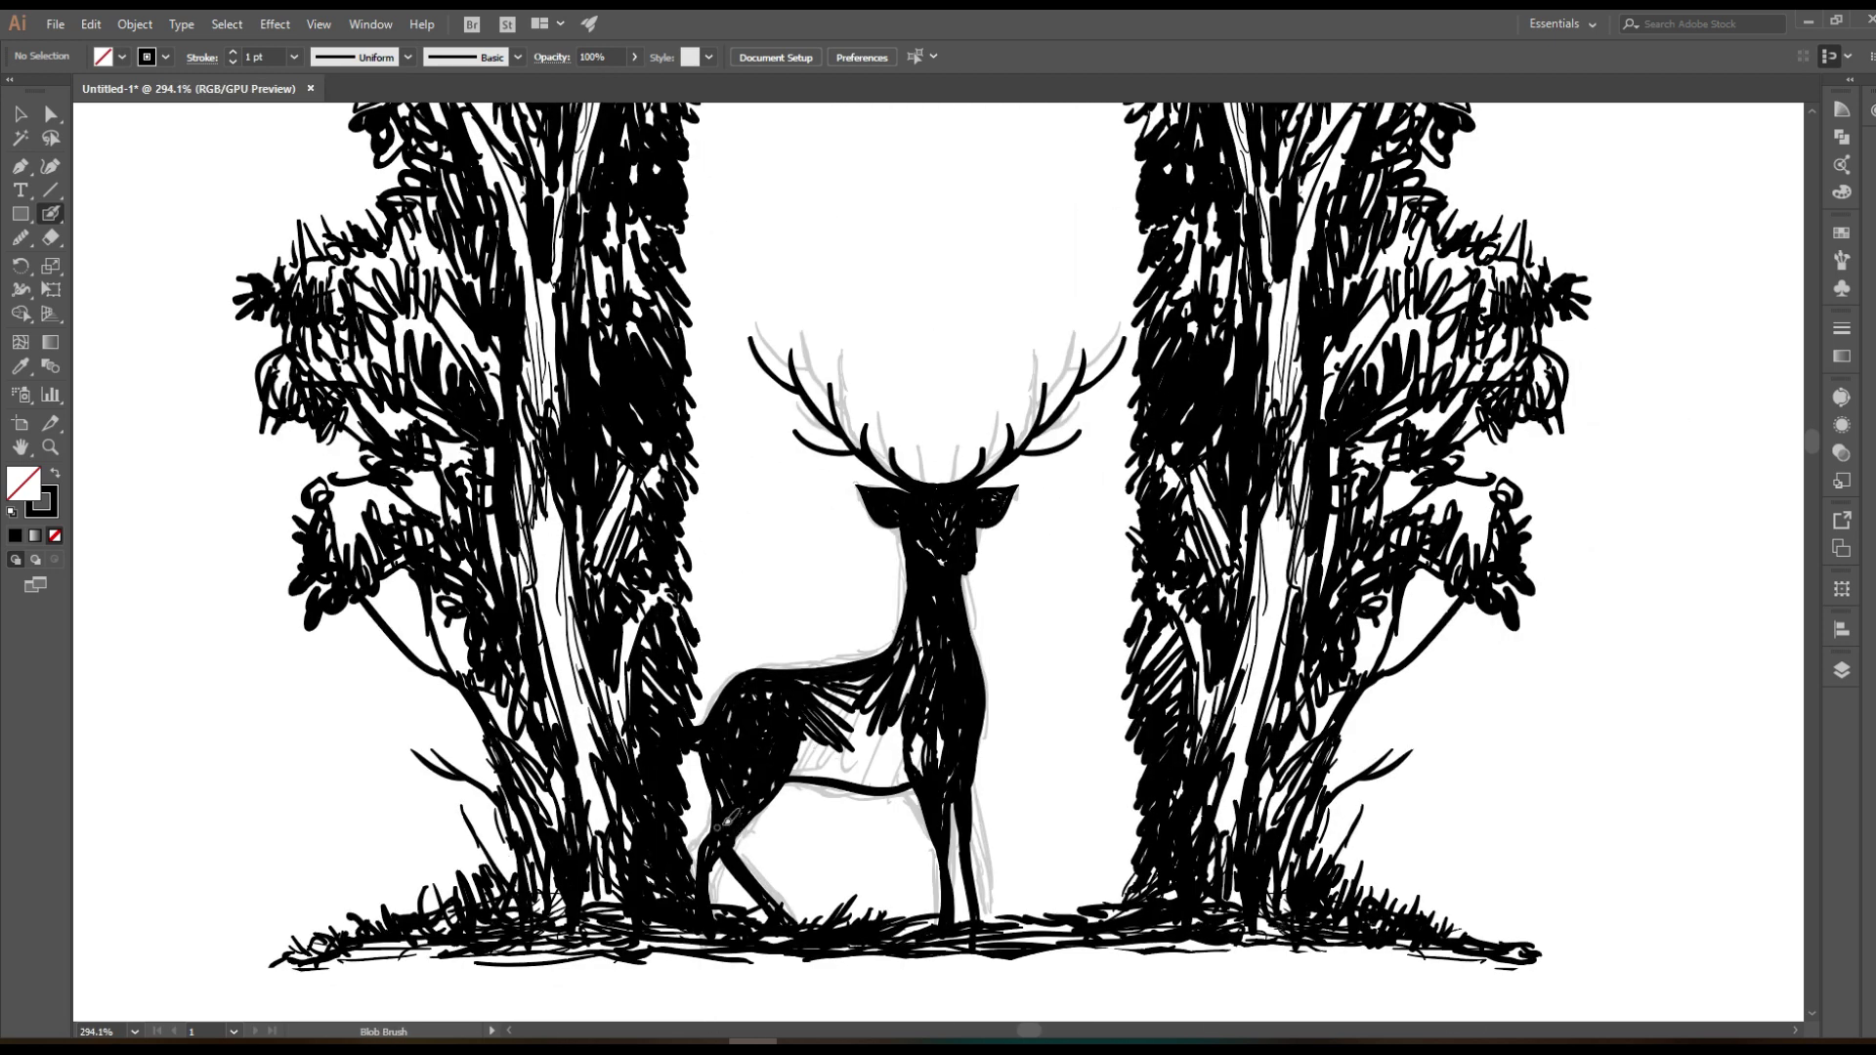
{"action": "left_click_drag", "start_coordinate": [702, 846], "coordinate": [722, 844]}
{"action": "left_click_drag", "start_coordinate": [733, 826], "coordinate": [775, 912]}
{"action": "scroll", "coordinate": [766, 909], "scroll_direction": "down", "scroll_amount": 1}
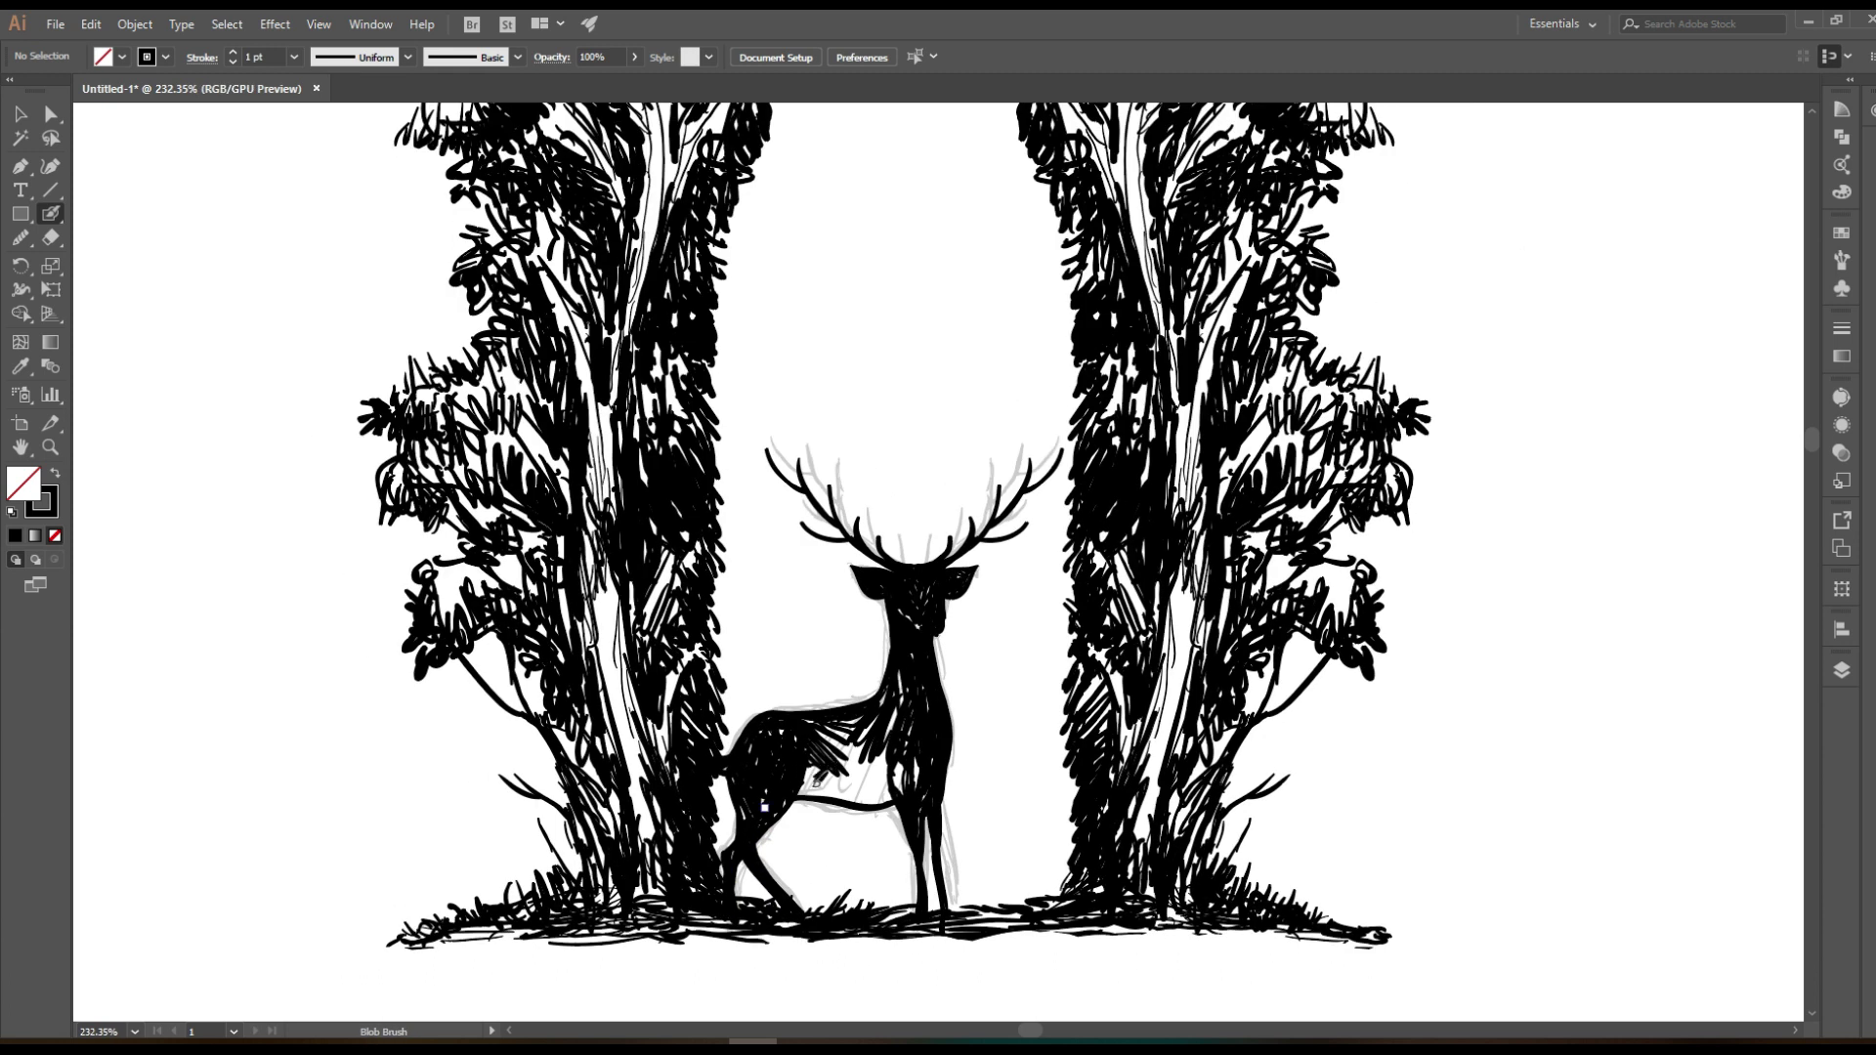
{"action": "left_click_drag", "start_coordinate": [851, 791], "coordinate": [919, 777]}
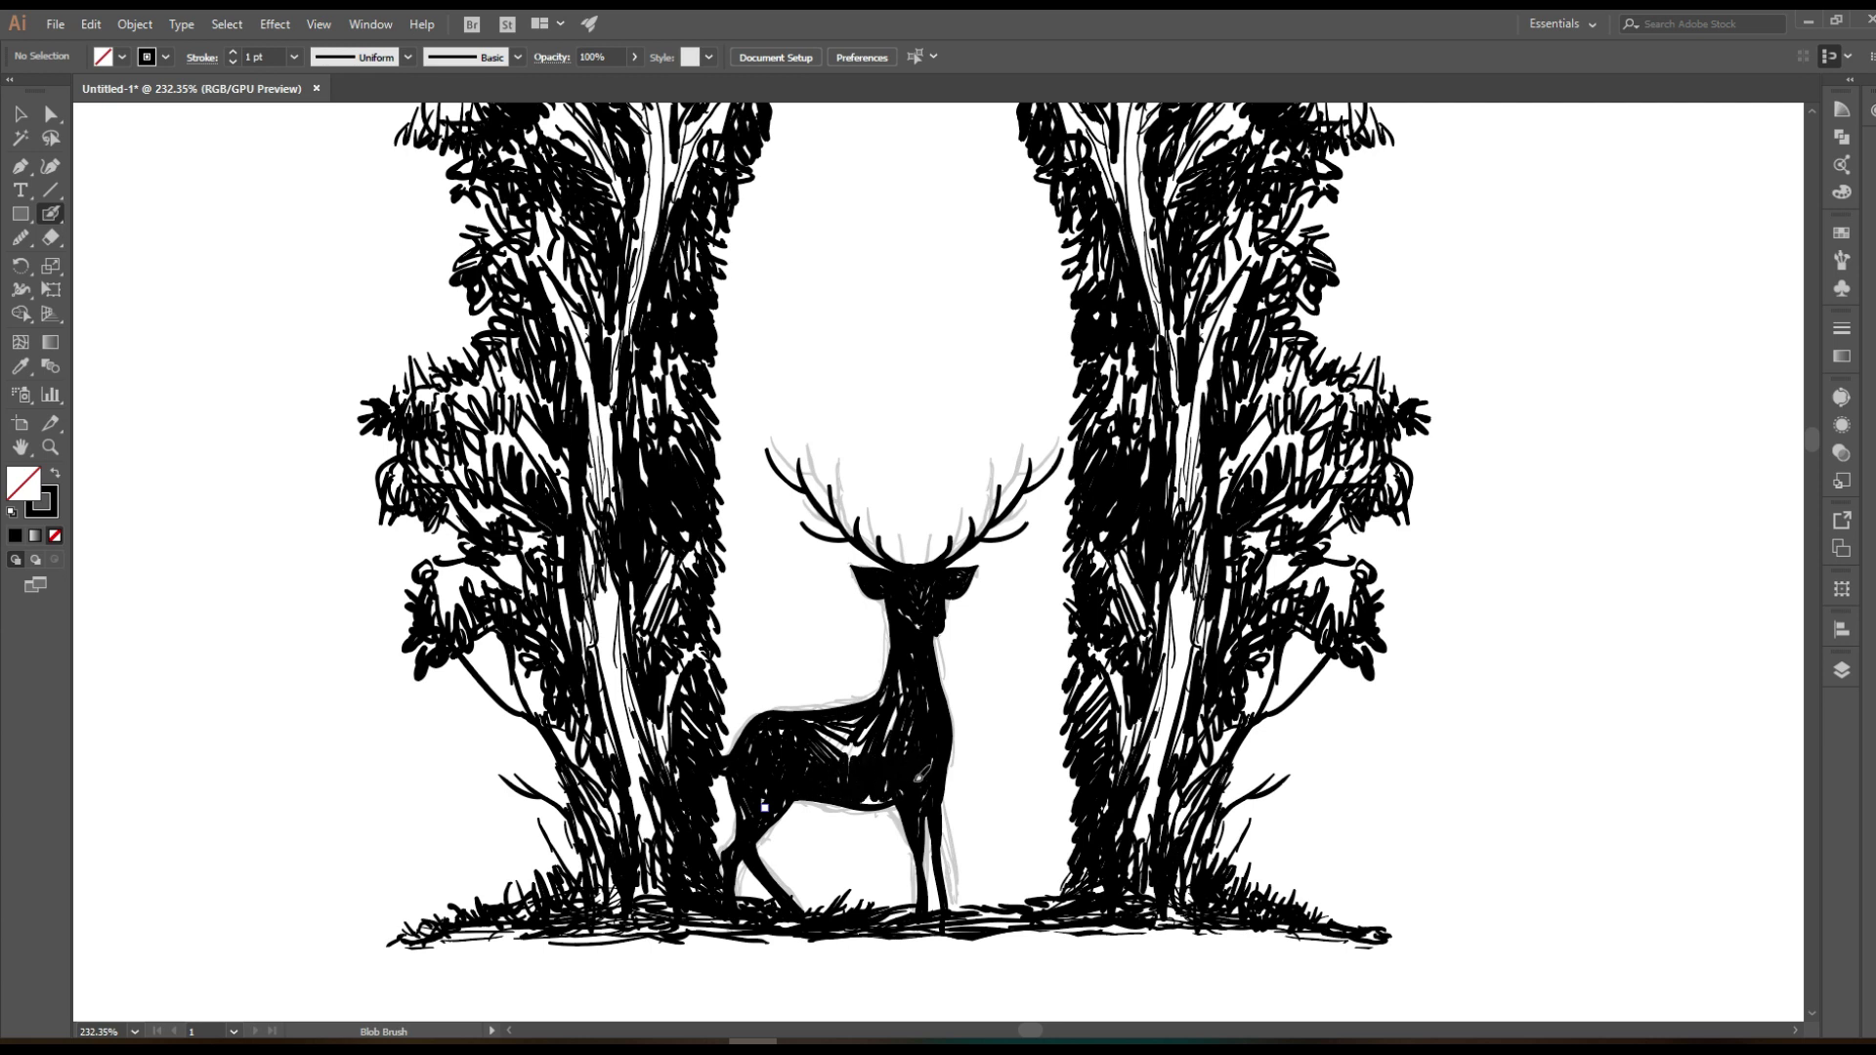
{"action": "left_click_drag", "start_coordinate": [836, 745], "coordinate": [860, 747]}
Erase a thin white highlight line on the deer's belly with the Eraser
{"action": "key", "text": "shift+e"}
{"action": "scroll", "coordinate": [772, 801], "scroll_direction": "up", "scroll_amount": 2}
{"action": "mouse_move", "coordinate": [819, 682]}
{"action": "left_mouse_down"}
{"action": "mouse_move", "coordinate": [784, 735]}
{"action": "mouse_move", "coordinate": [806, 684]}
{"action": "mouse_move", "coordinate": [774, 724]}
{"action": "mouse_move", "coordinate": [787, 679]}
{"action": "mouse_move", "coordinate": [819, 695]}
{"action": "left_mouse_up"}
{"action": "scroll", "coordinate": [792, 704], "scroll_direction": "up", "scroll_amount": 2}
{"action": "scroll", "coordinate": [775, 722], "scroll_direction": "down", "scroll_amount": 1}
{"action": "key", "text": "shift+b"}
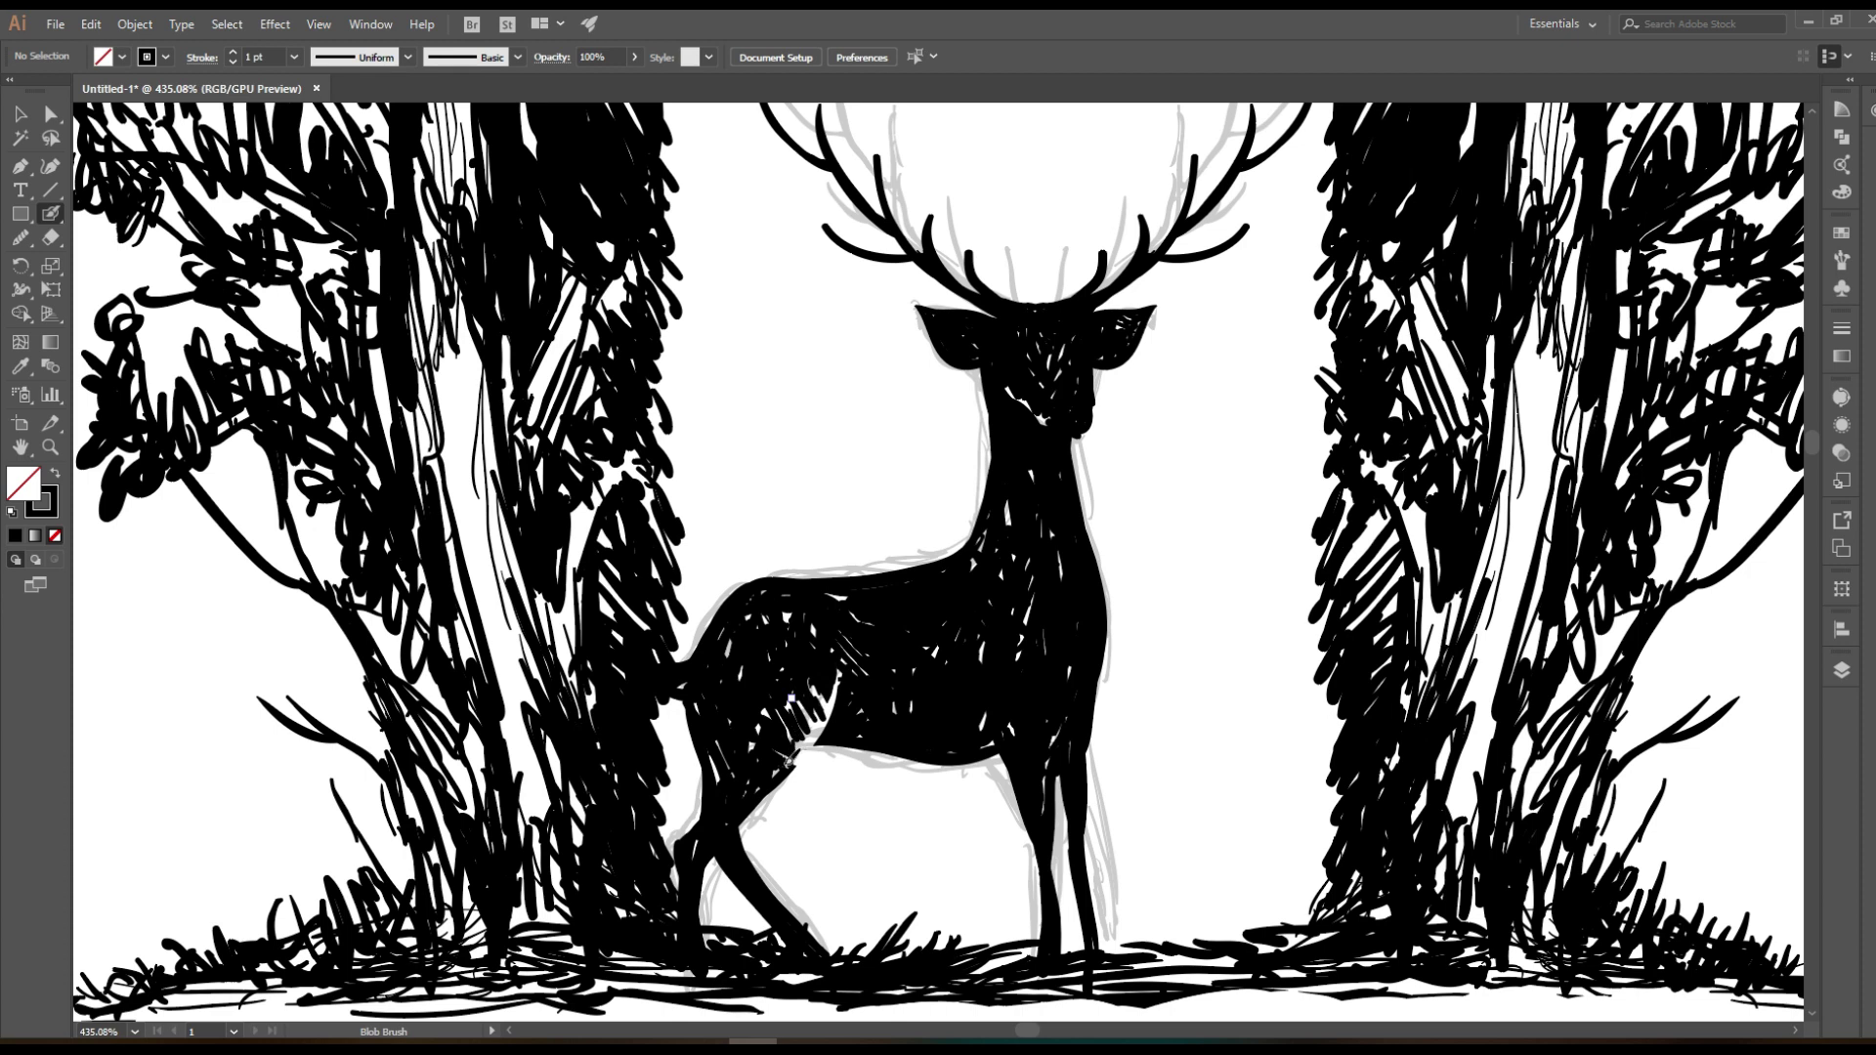
{"action": "scroll", "coordinate": [796, 698], "scroll_direction": "down", "scroll_amount": 2}
{"action": "scroll", "coordinate": [880, 675], "scroll_direction": "right", "scroll_amount": 1}
Erase a small forehead highlight, then touch up the ink near the right eye
{"action": "key", "text": "shift+e"}
{"action": "scroll", "coordinate": [910, 690], "scroll_direction": "up", "scroll_amount": 1}
{"action": "scroll", "coordinate": [918, 684], "scroll_direction": "up", "scroll_amount": 1}
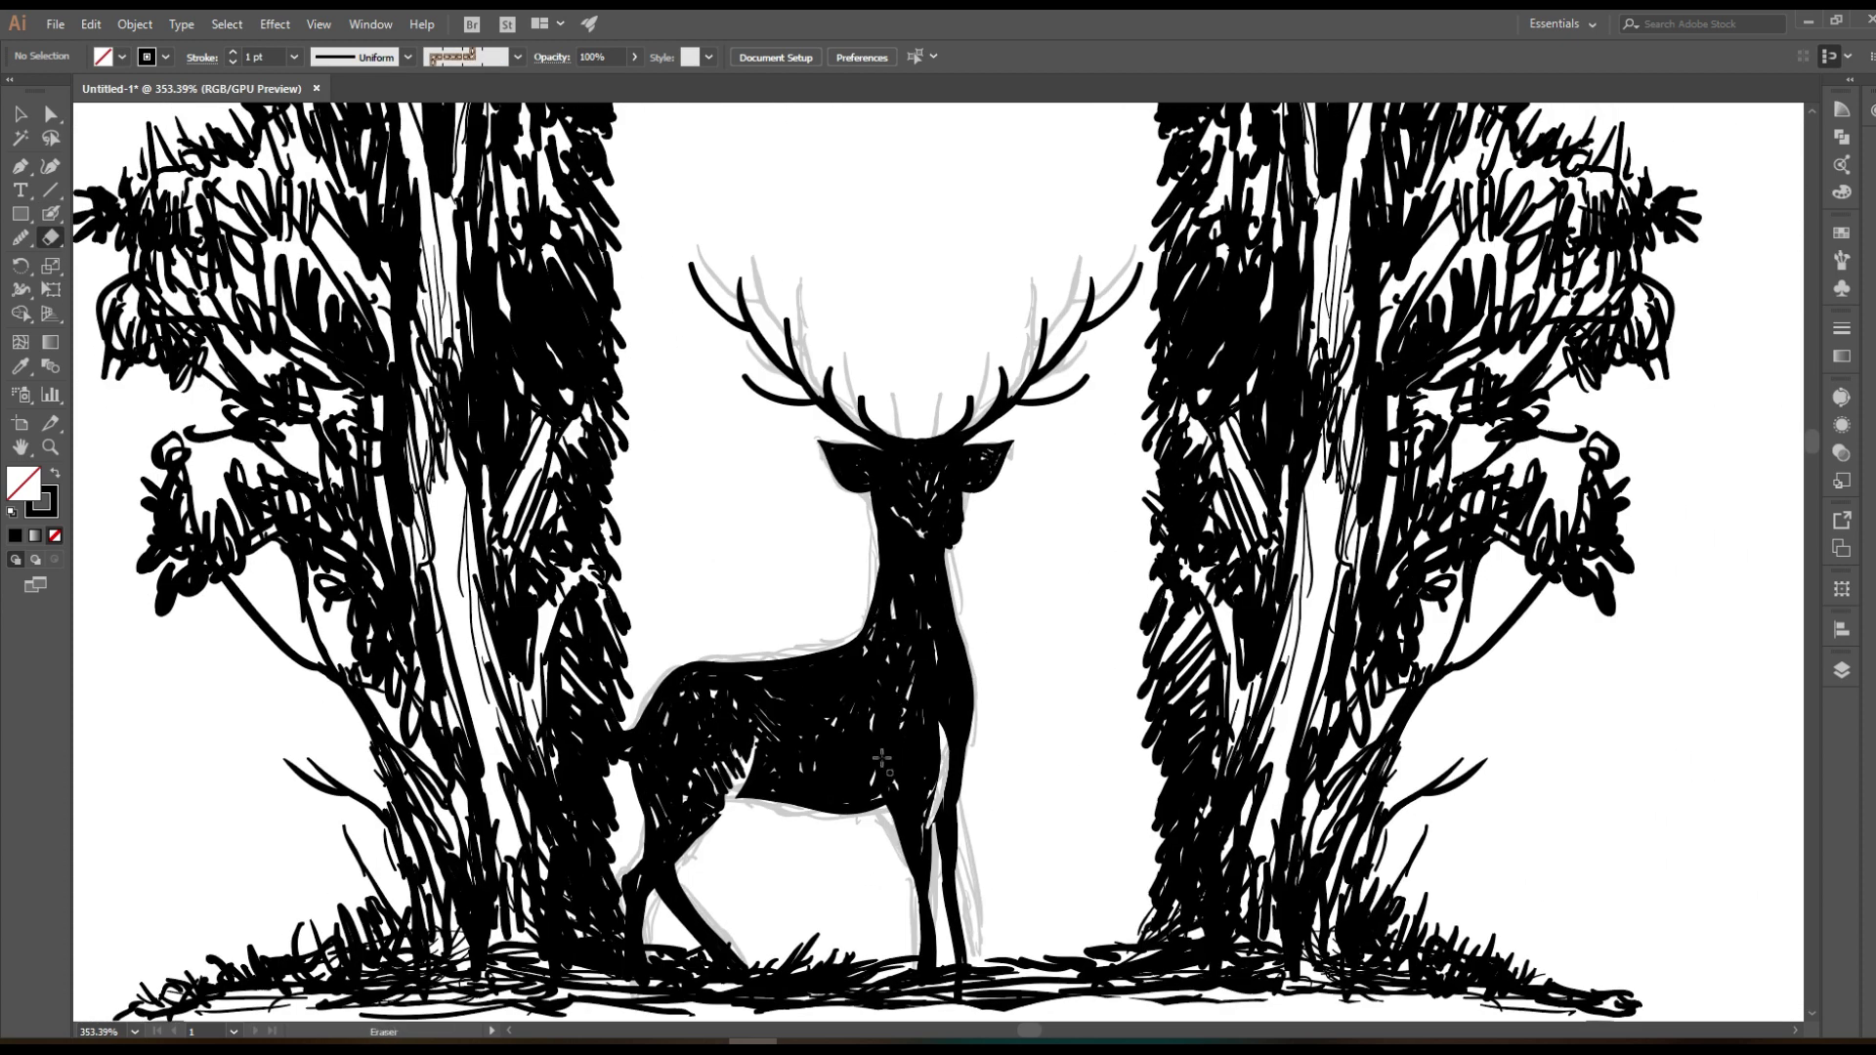
{"action": "scroll", "coordinate": [939, 672], "scroll_direction": "up", "scroll_amount": 1}
{"action": "left_click_drag", "start_coordinate": [926, 600], "coordinate": [953, 600]}
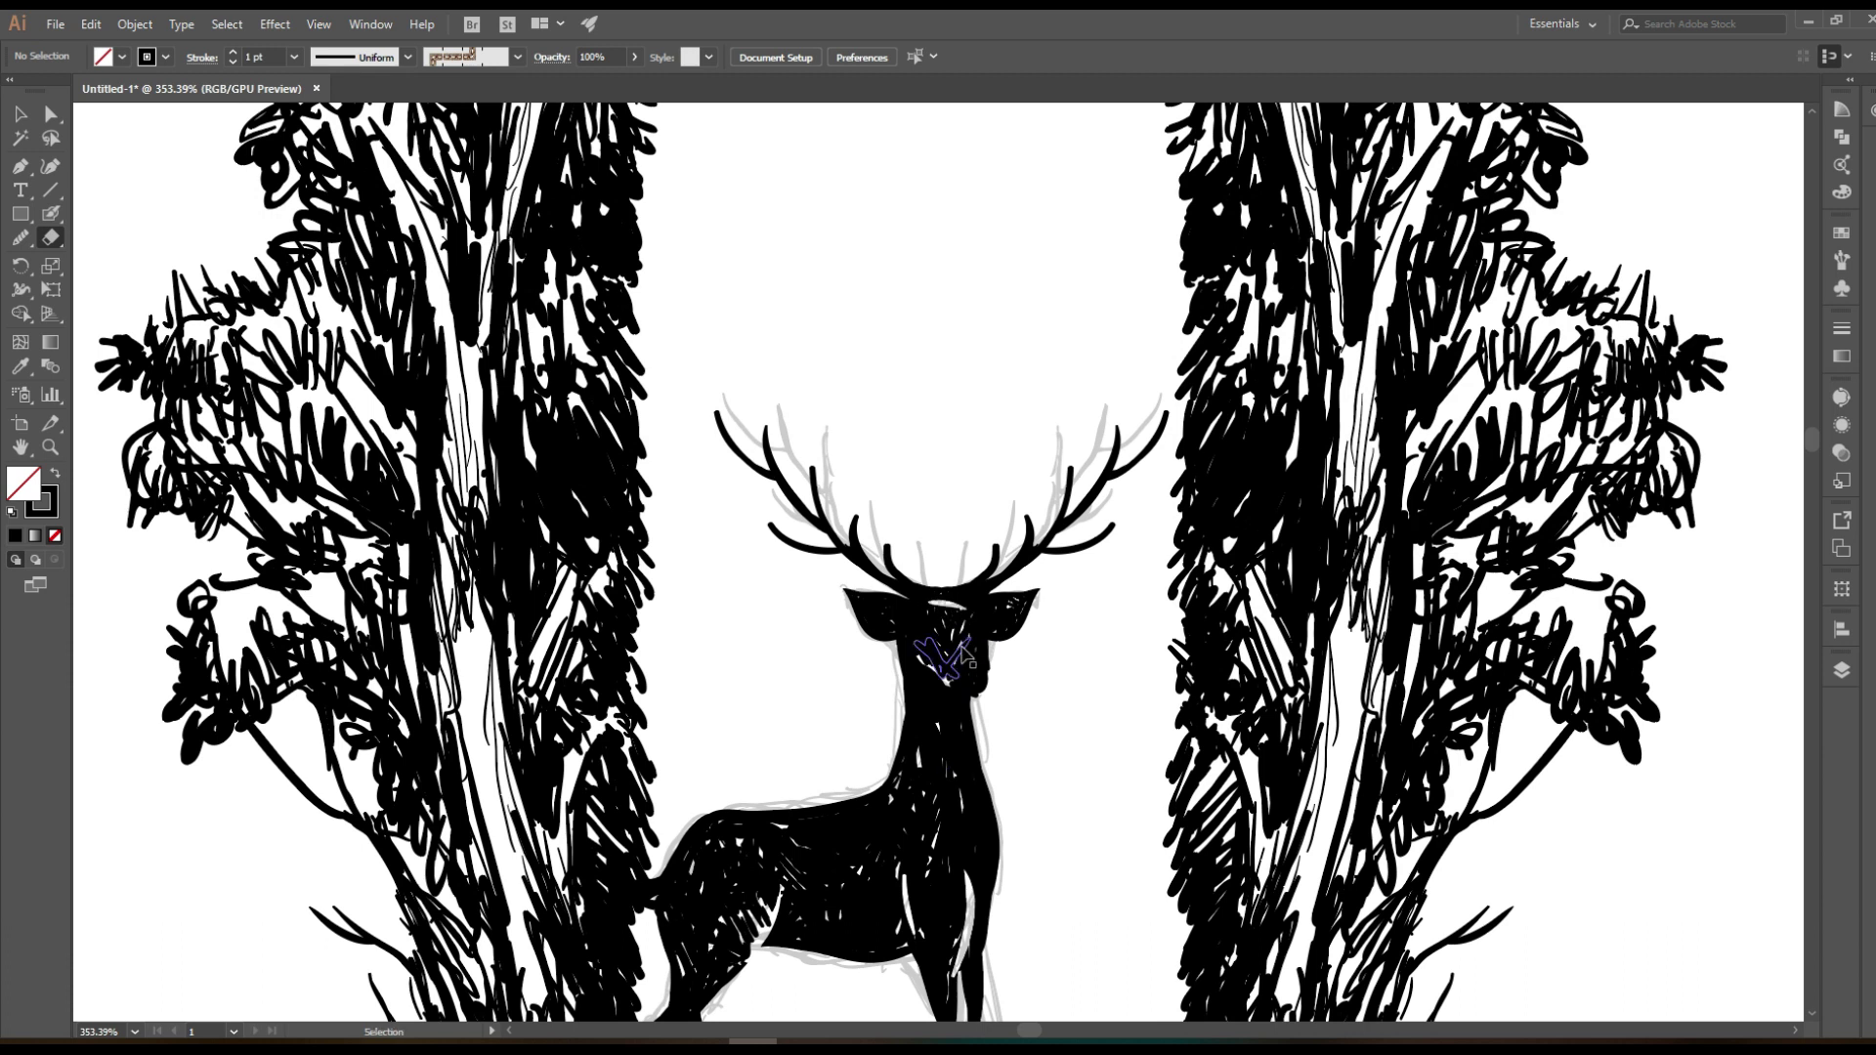
{"action": "scroll", "coordinate": [938, 625], "scroll_direction": "down", "scroll_amount": 2}
{"action": "scroll", "coordinate": [943, 631], "scroll_direction": "right", "scroll_amount": 1}
{"action": "key", "text": "shift+b"}
{"action": "left_click_drag", "start_coordinate": [961, 536], "coordinate": [948, 524]}
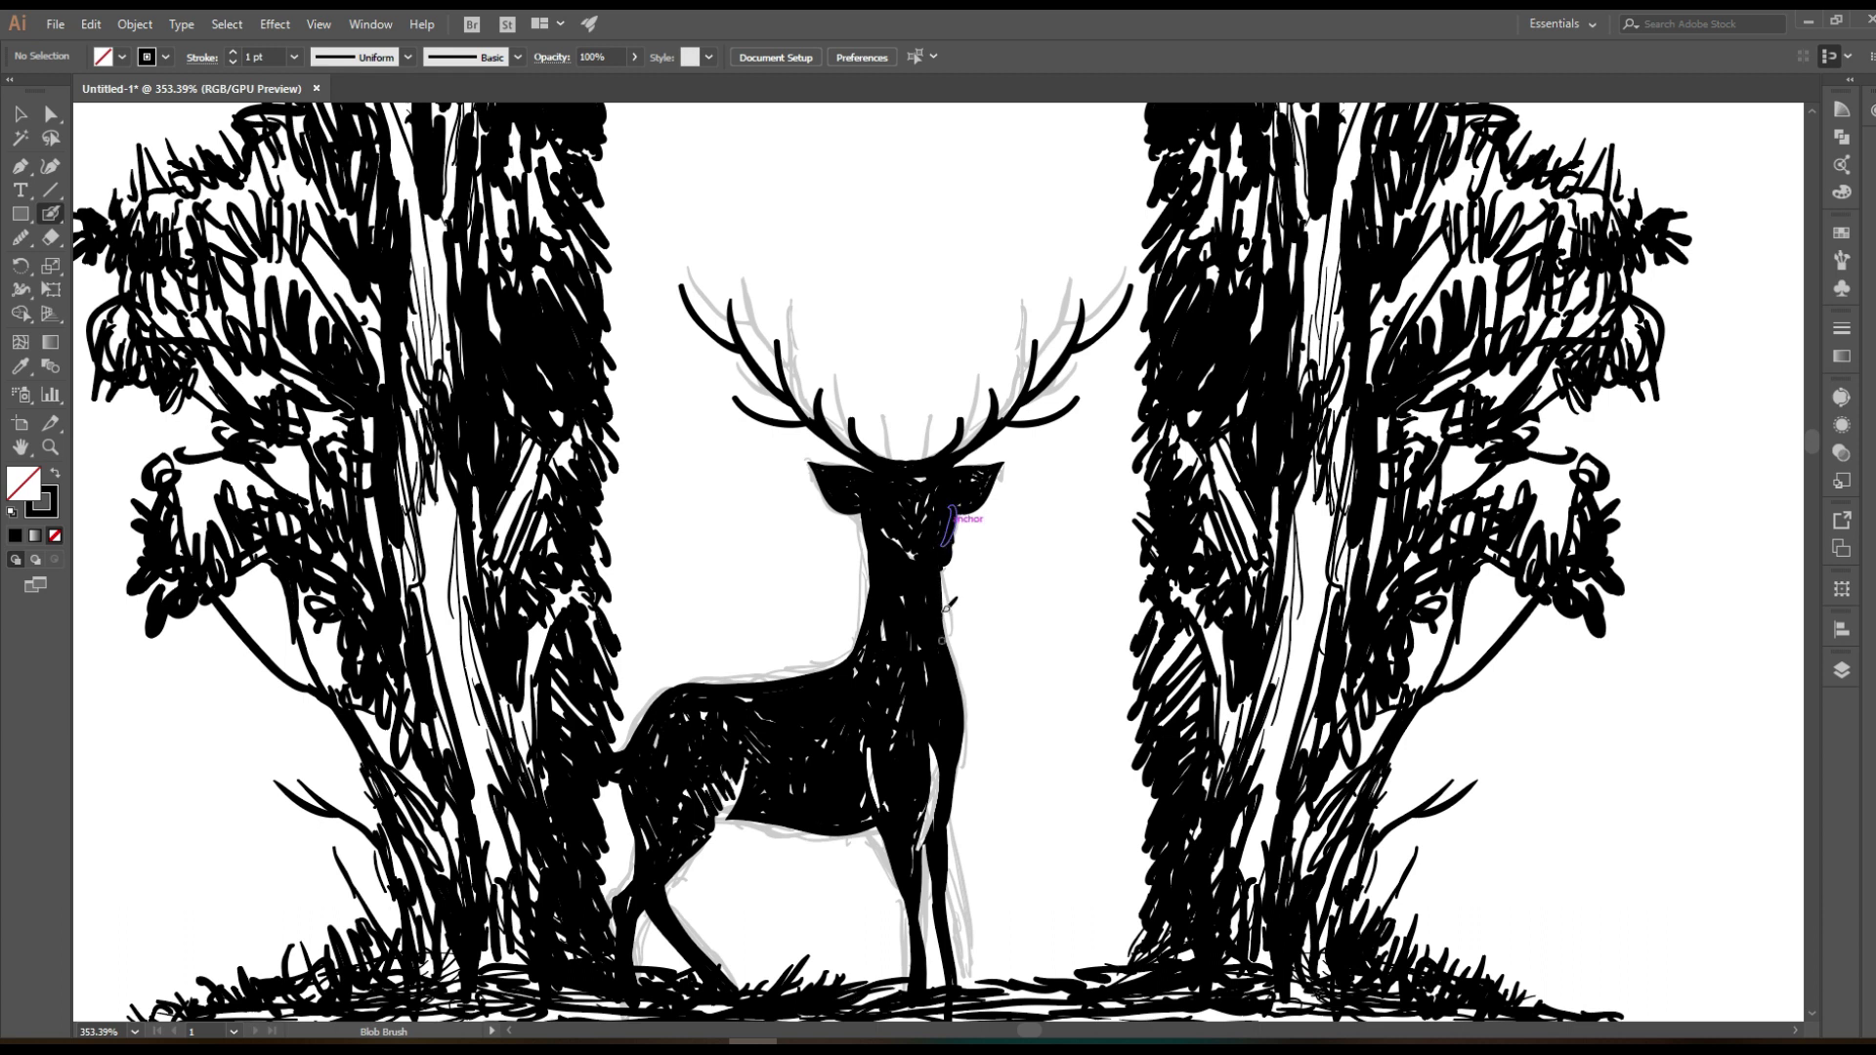
{"action": "scroll", "coordinate": [953, 528], "scroll_direction": "down", "scroll_amount": 2}
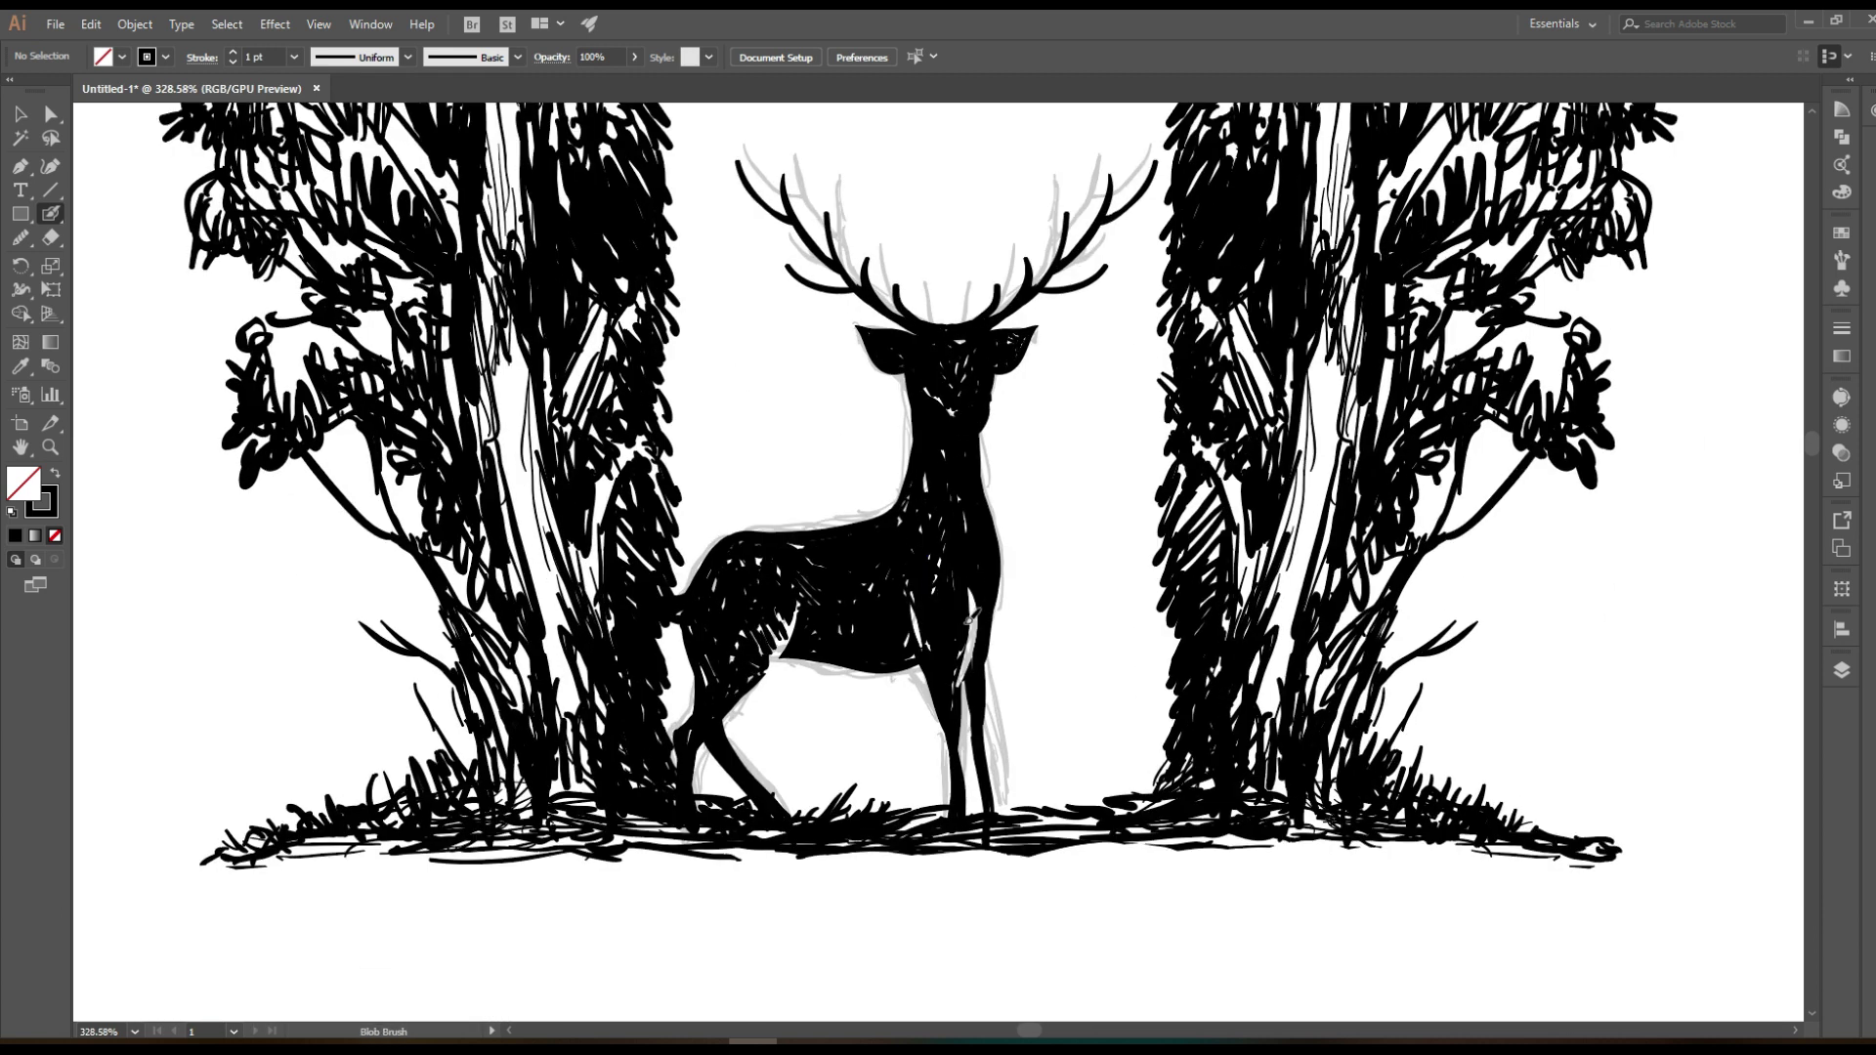
Paint heavier grass at the bases of the trees and deer and thicken the ground line
{"action": "scroll", "coordinate": [1024, 534], "scroll_direction": "down", "scroll_amount": 3}
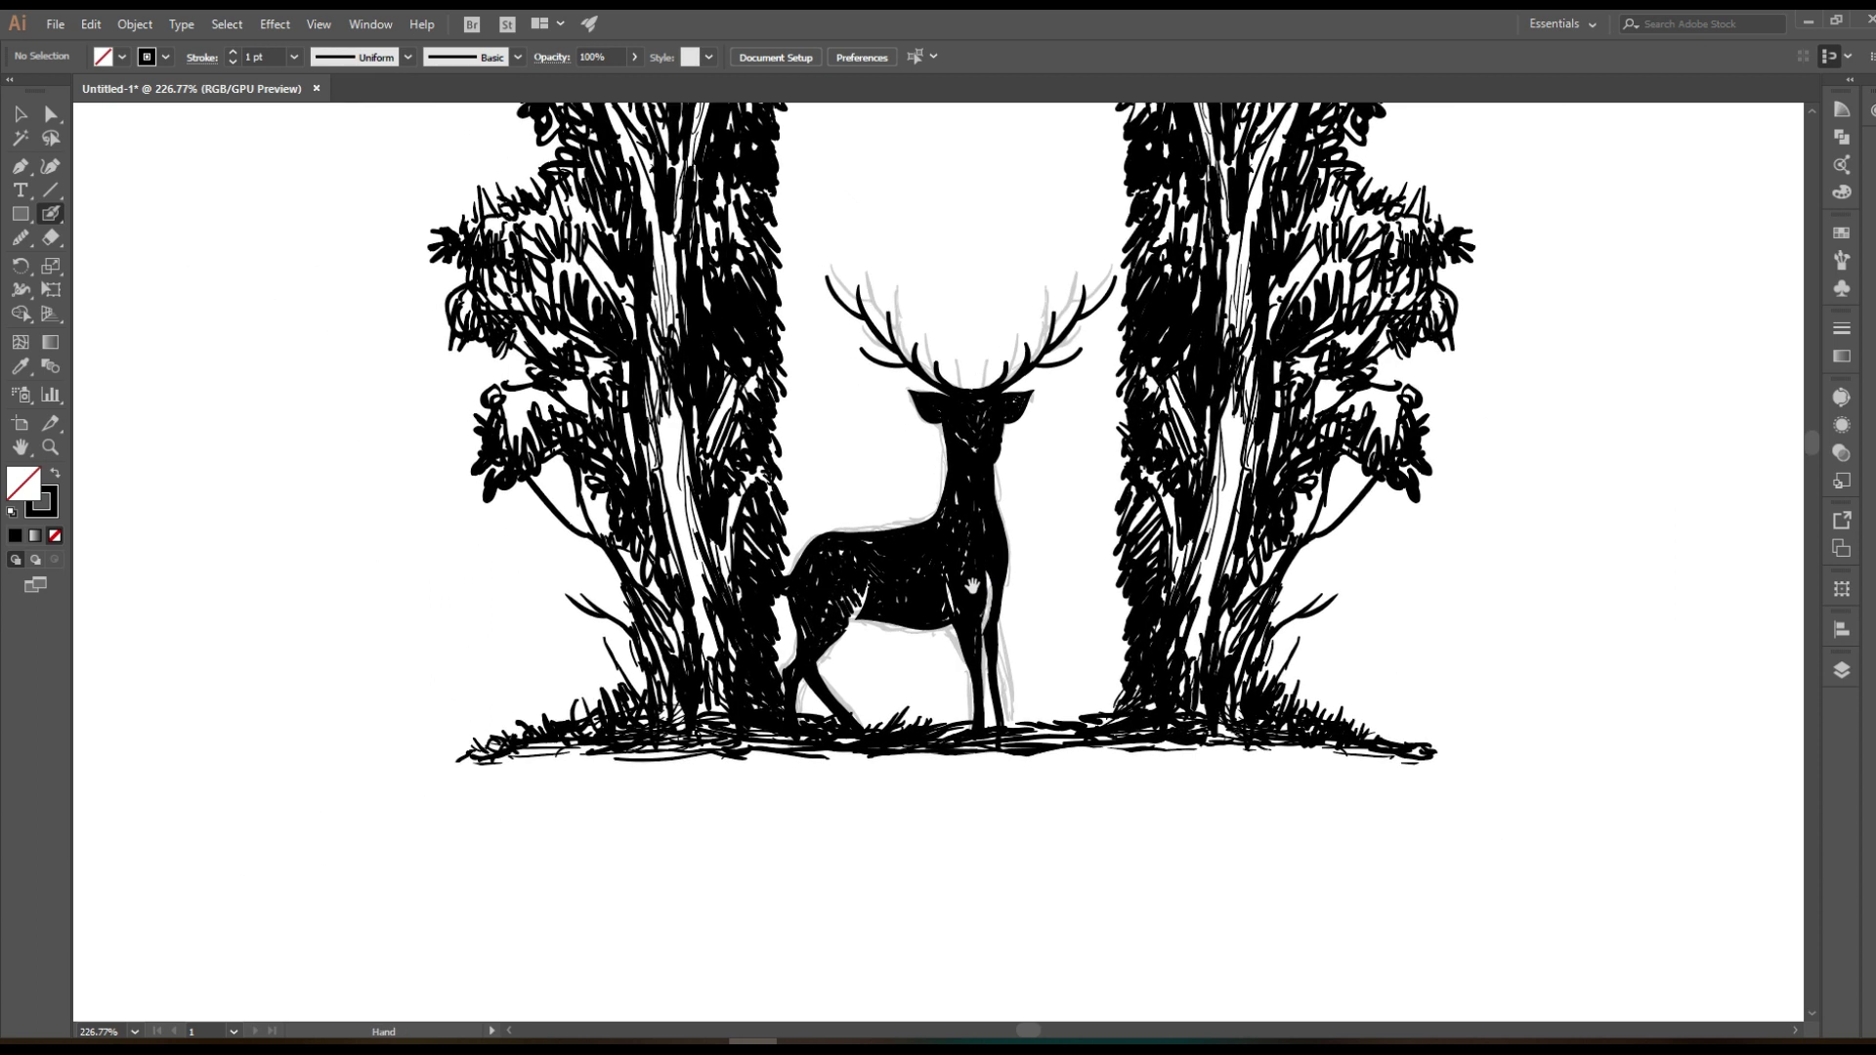
{"action": "mouse_move", "coordinate": [745, 706]}
{"action": "left_mouse_down"}
{"action": "mouse_move", "coordinate": [704, 696]}
{"action": "mouse_move", "coordinate": [666, 723]}
{"action": "mouse_move", "coordinate": [779, 718]}
{"action": "left_mouse_up"}
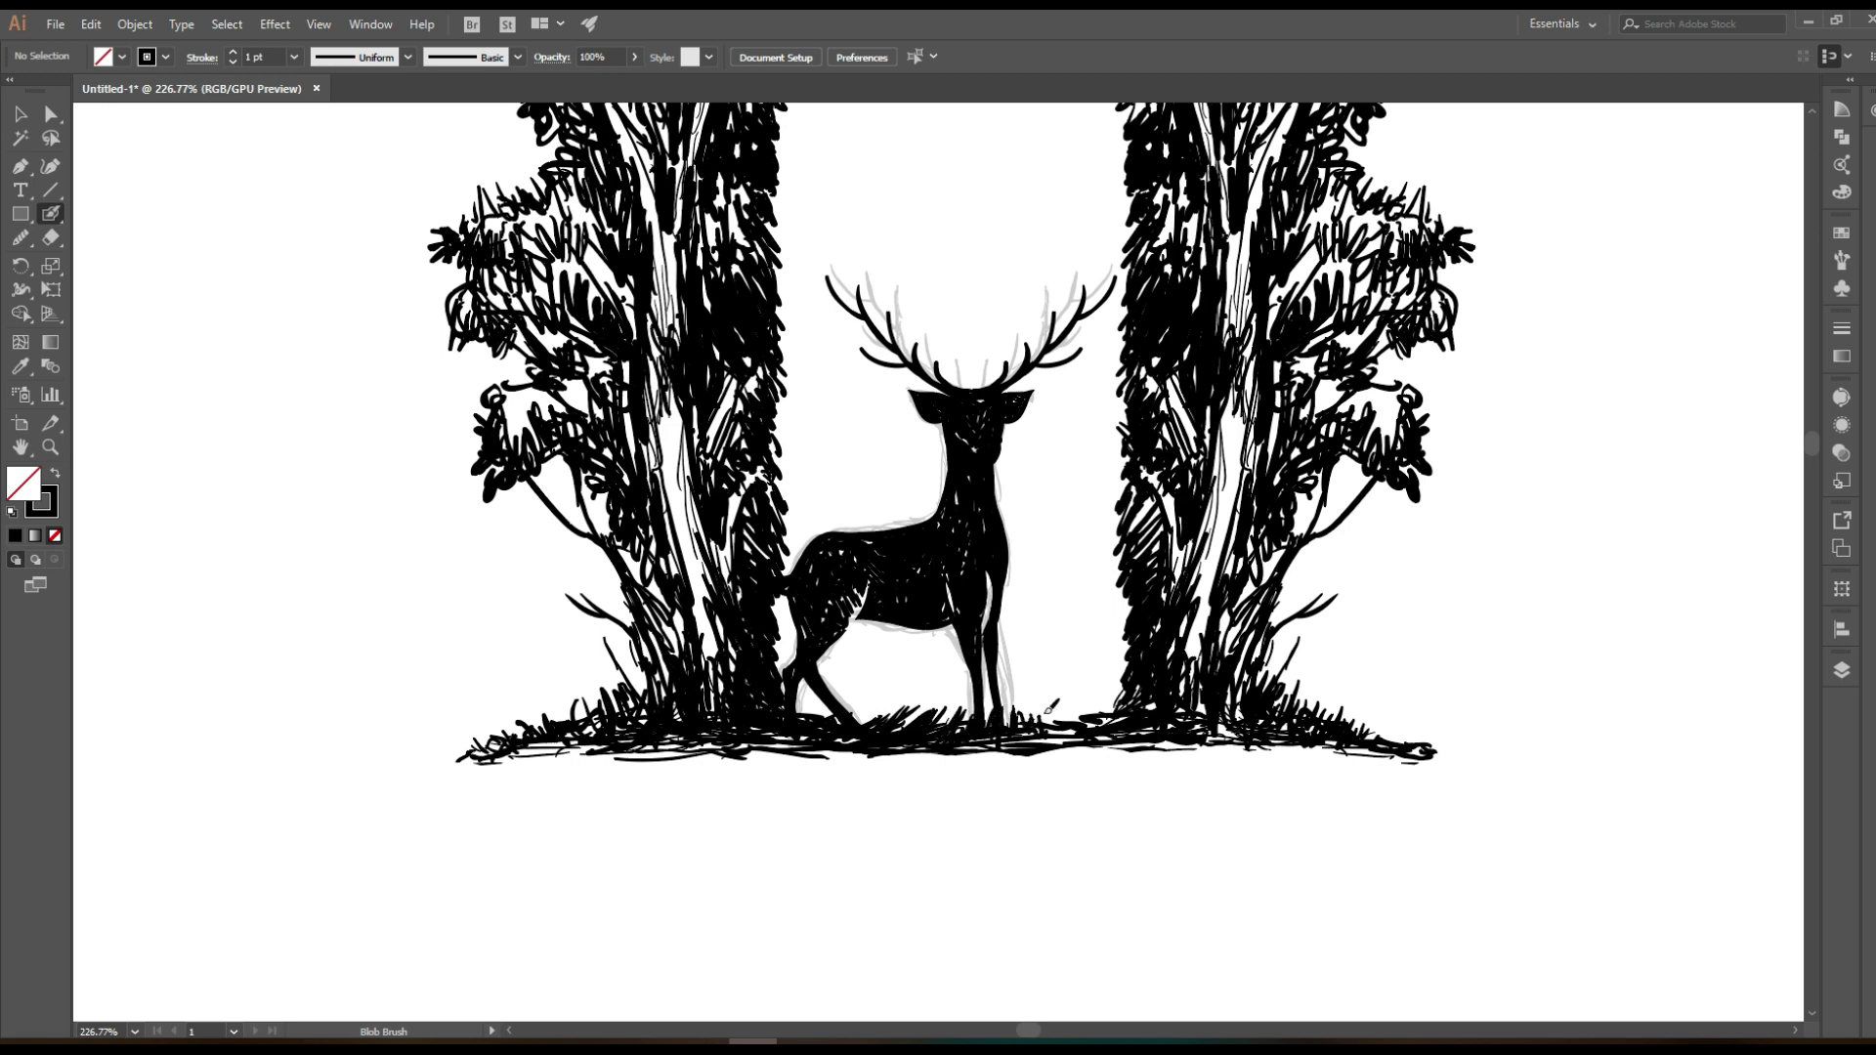
{"action": "left_click_drag", "start_coordinate": [1159, 547], "coordinate": [1041, 629]}
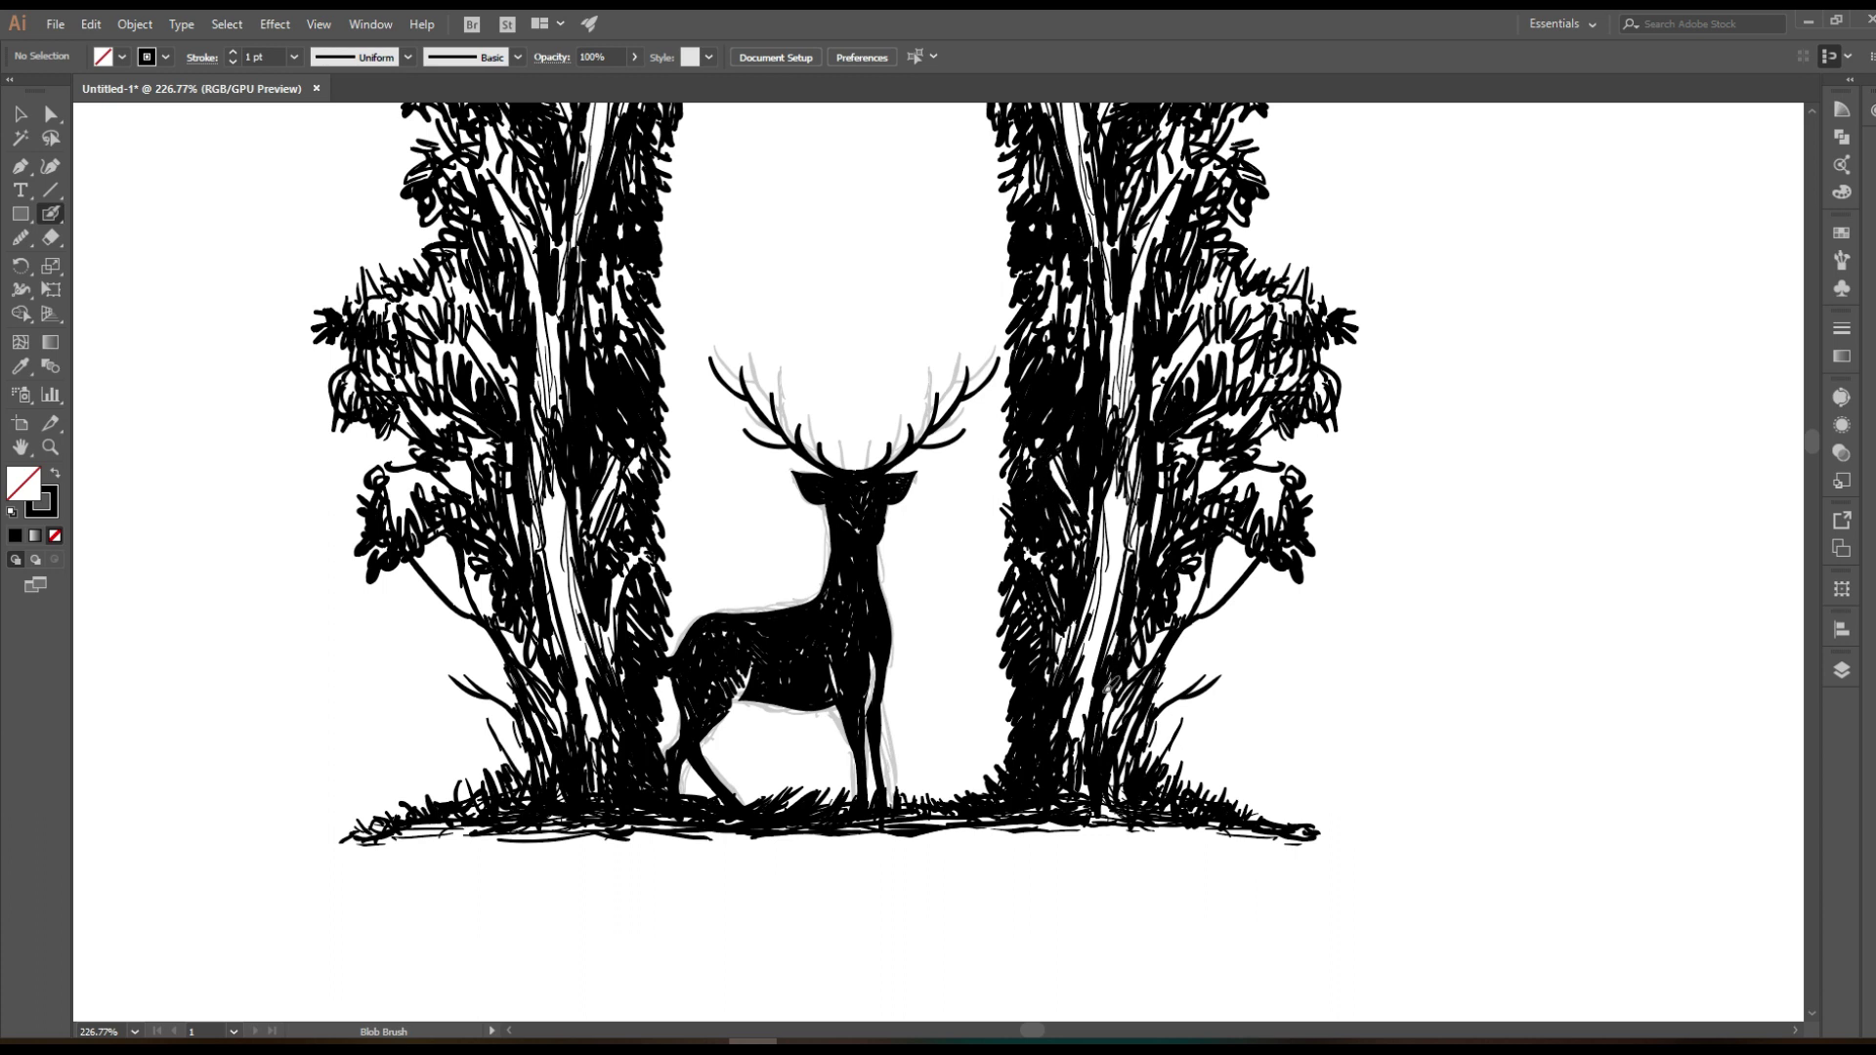
{"action": "mouse_move", "coordinate": [1114, 718]}
{"action": "left_mouse_down"}
{"action": "mouse_move", "coordinate": [1114, 606]}
{"action": "mouse_move", "coordinate": [1046, 608]}
{"action": "left_mouse_up"}
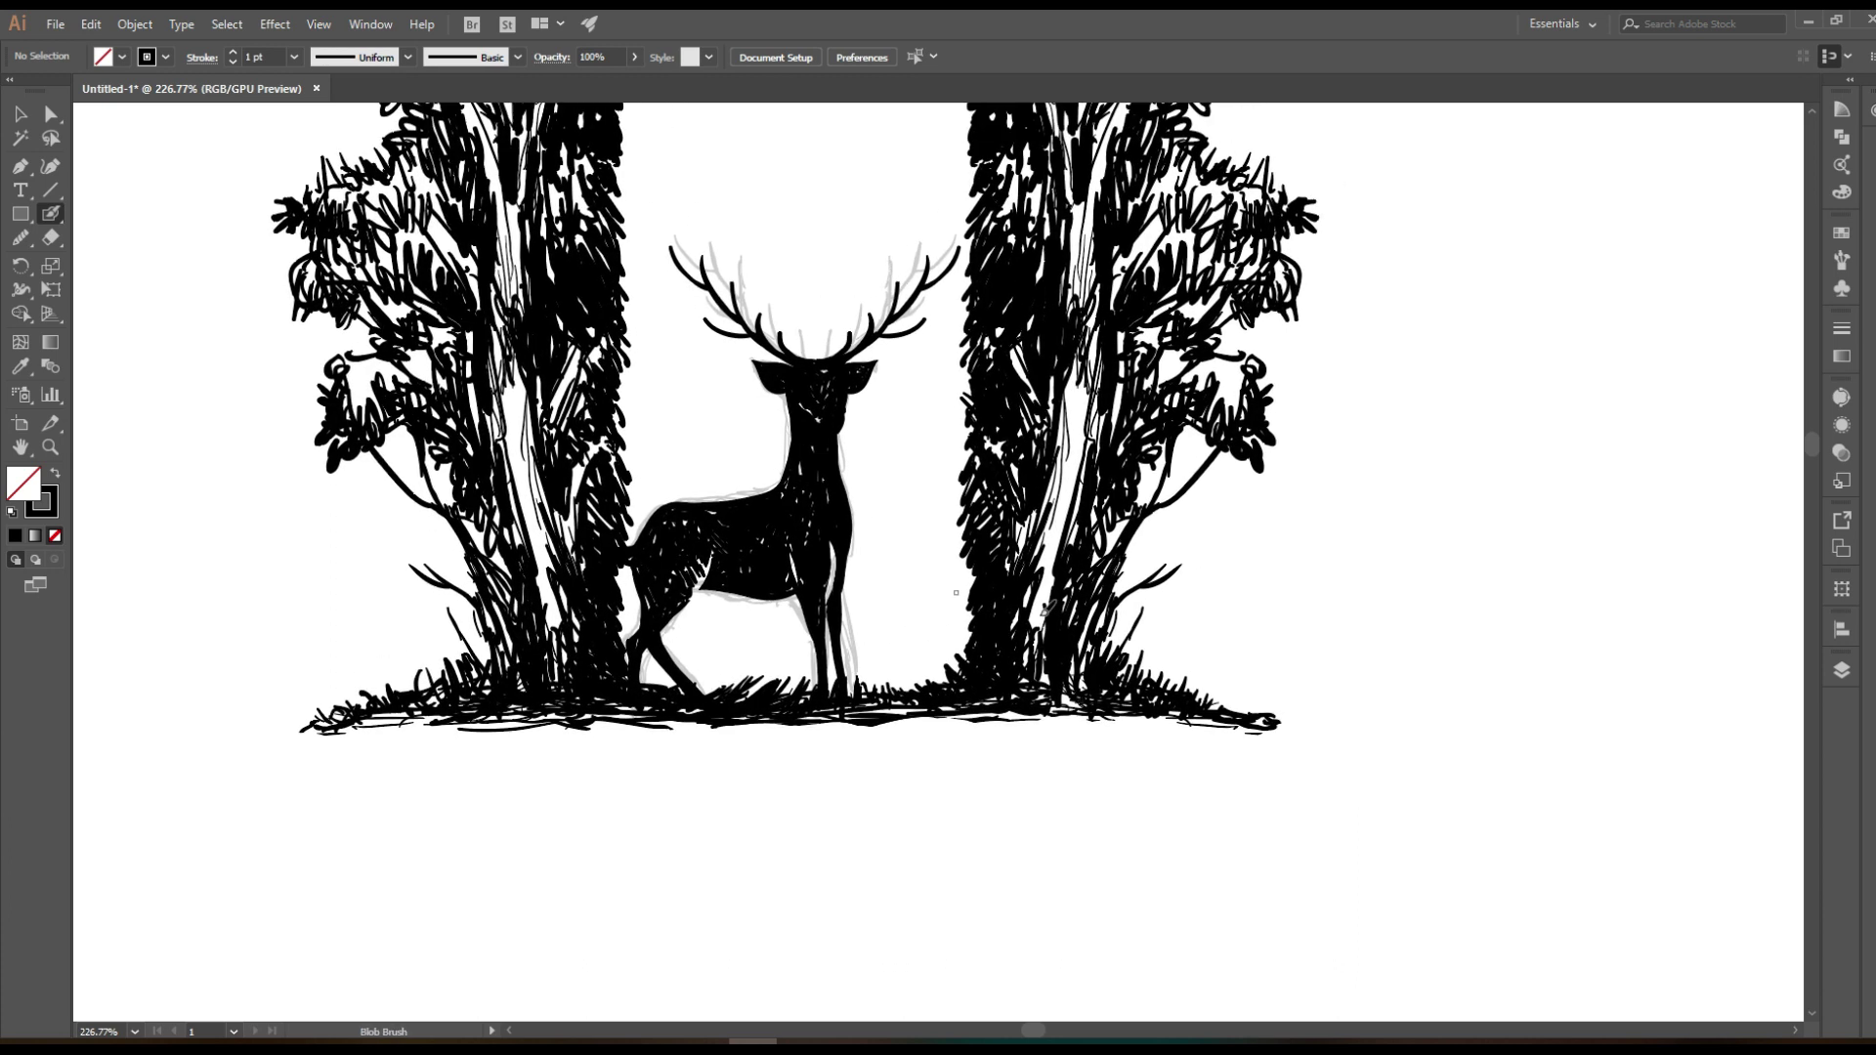
{"action": "left_click_drag", "start_coordinate": [1156, 714], "coordinate": [1216, 716]}
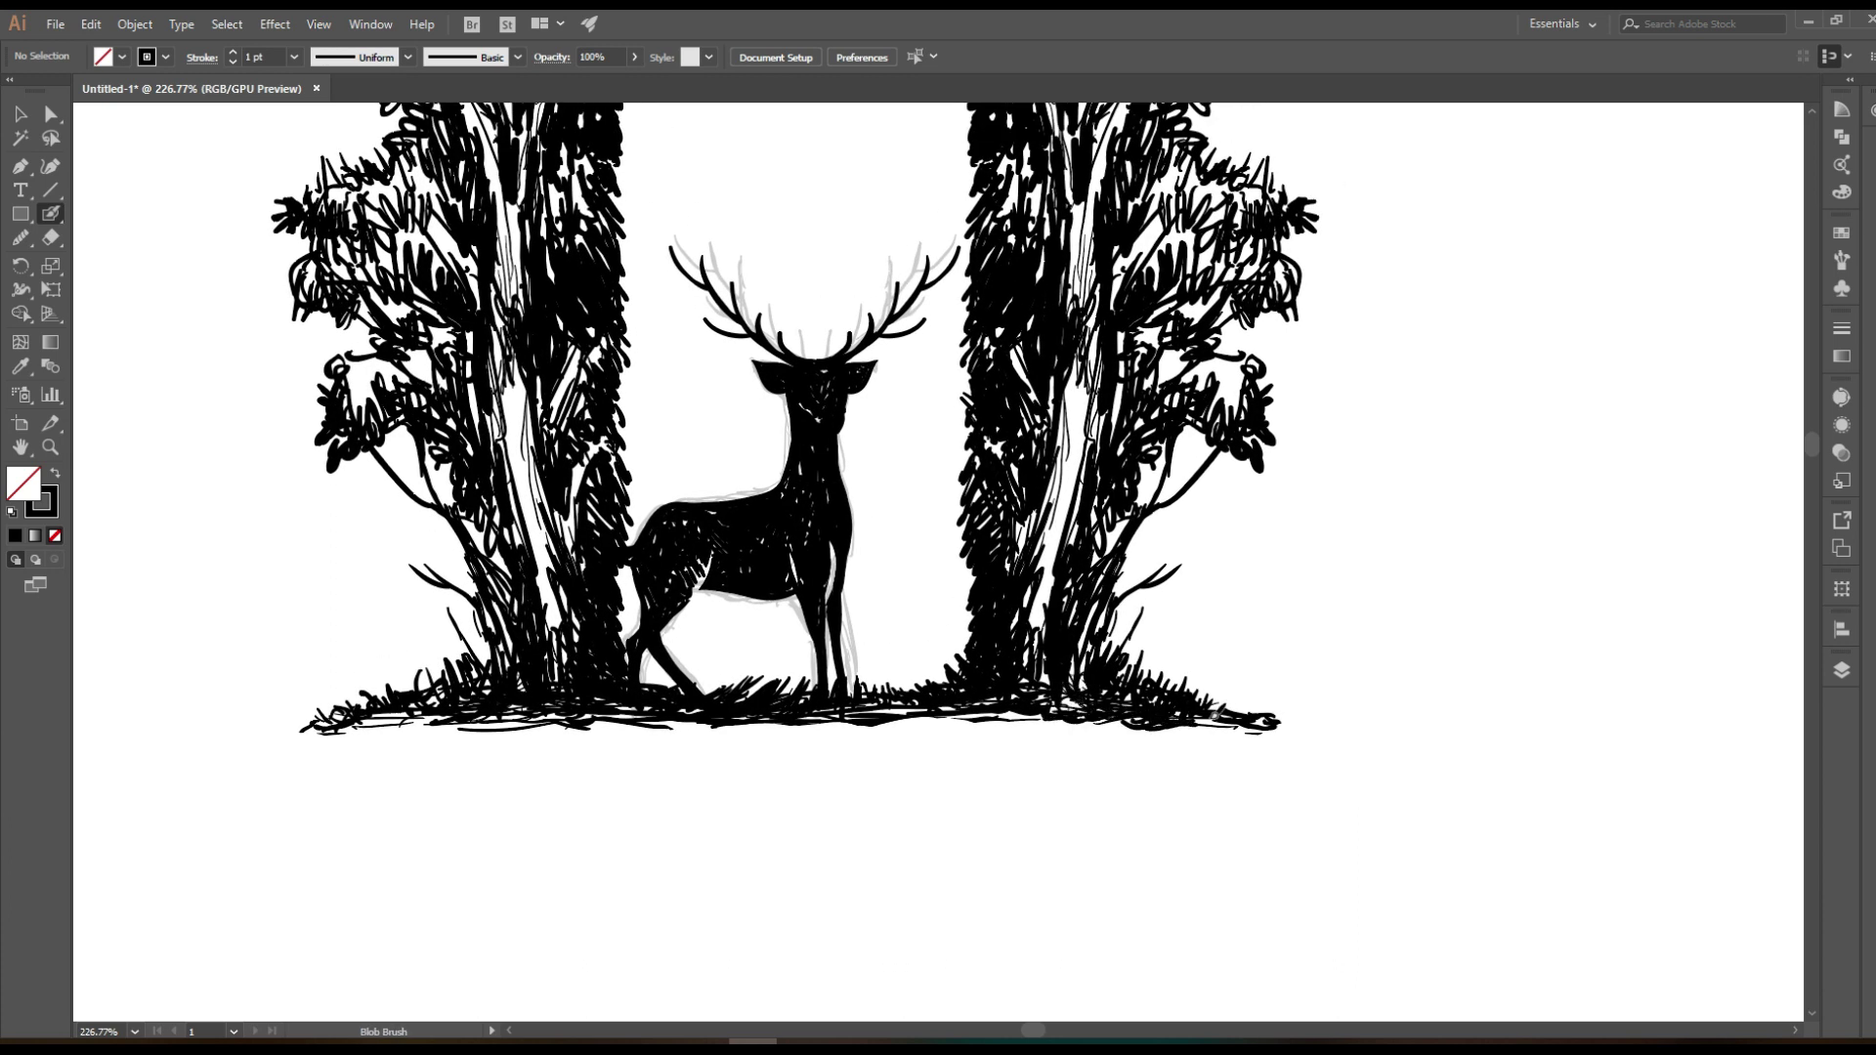
{"action": "left_click_drag", "start_coordinate": [396, 728], "coordinate": [958, 716]}
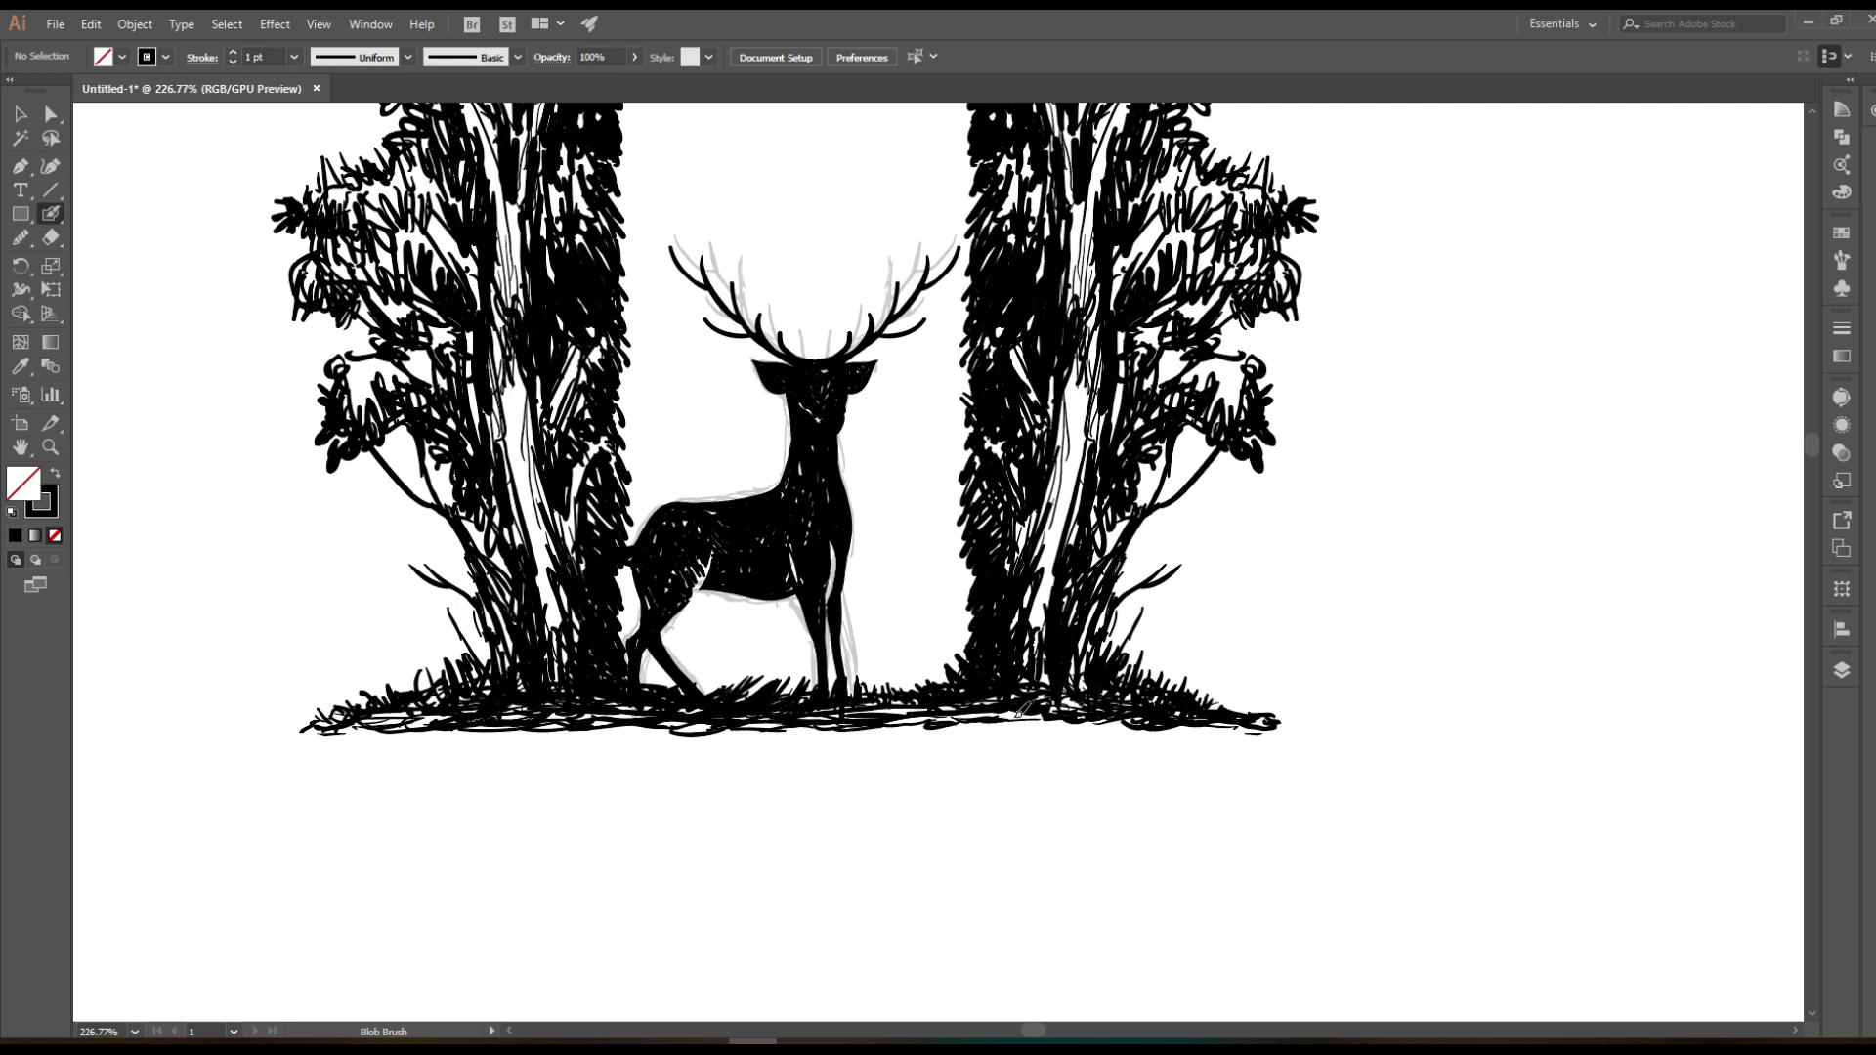
Zoom out and recentre the view to review the whole artwork
{"action": "scroll", "coordinate": [682, 723], "scroll_direction": "down", "scroll_amount": 5}
{"action": "scroll", "coordinate": [836, 389], "scroll_direction": "up", "scroll_amount": 3}
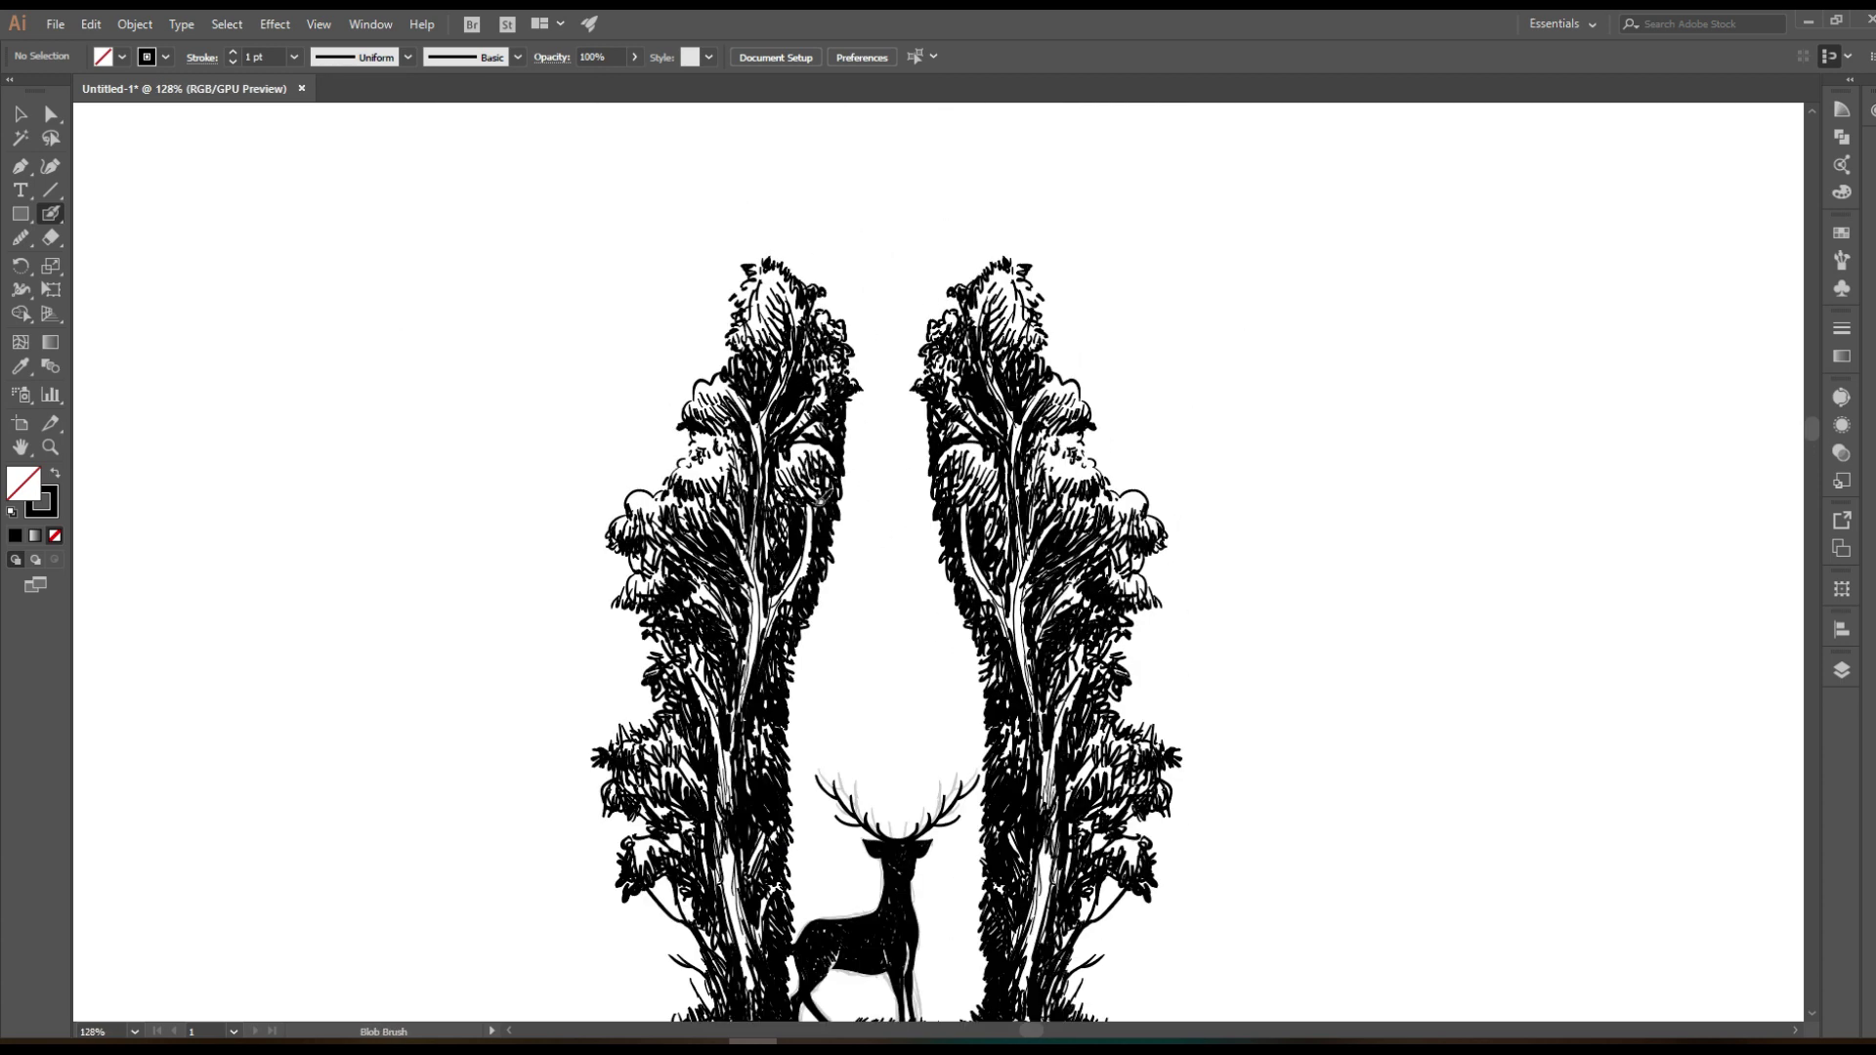
{"action": "left_click", "coordinate": [769, 460], "text": "ctrl+alt"}
{"action": "scroll", "coordinate": [835, 645], "scroll_direction": "up", "scroll_amount": 1}
{"action": "left_click_drag", "start_coordinate": [835, 645], "coordinate": [845, 554]}
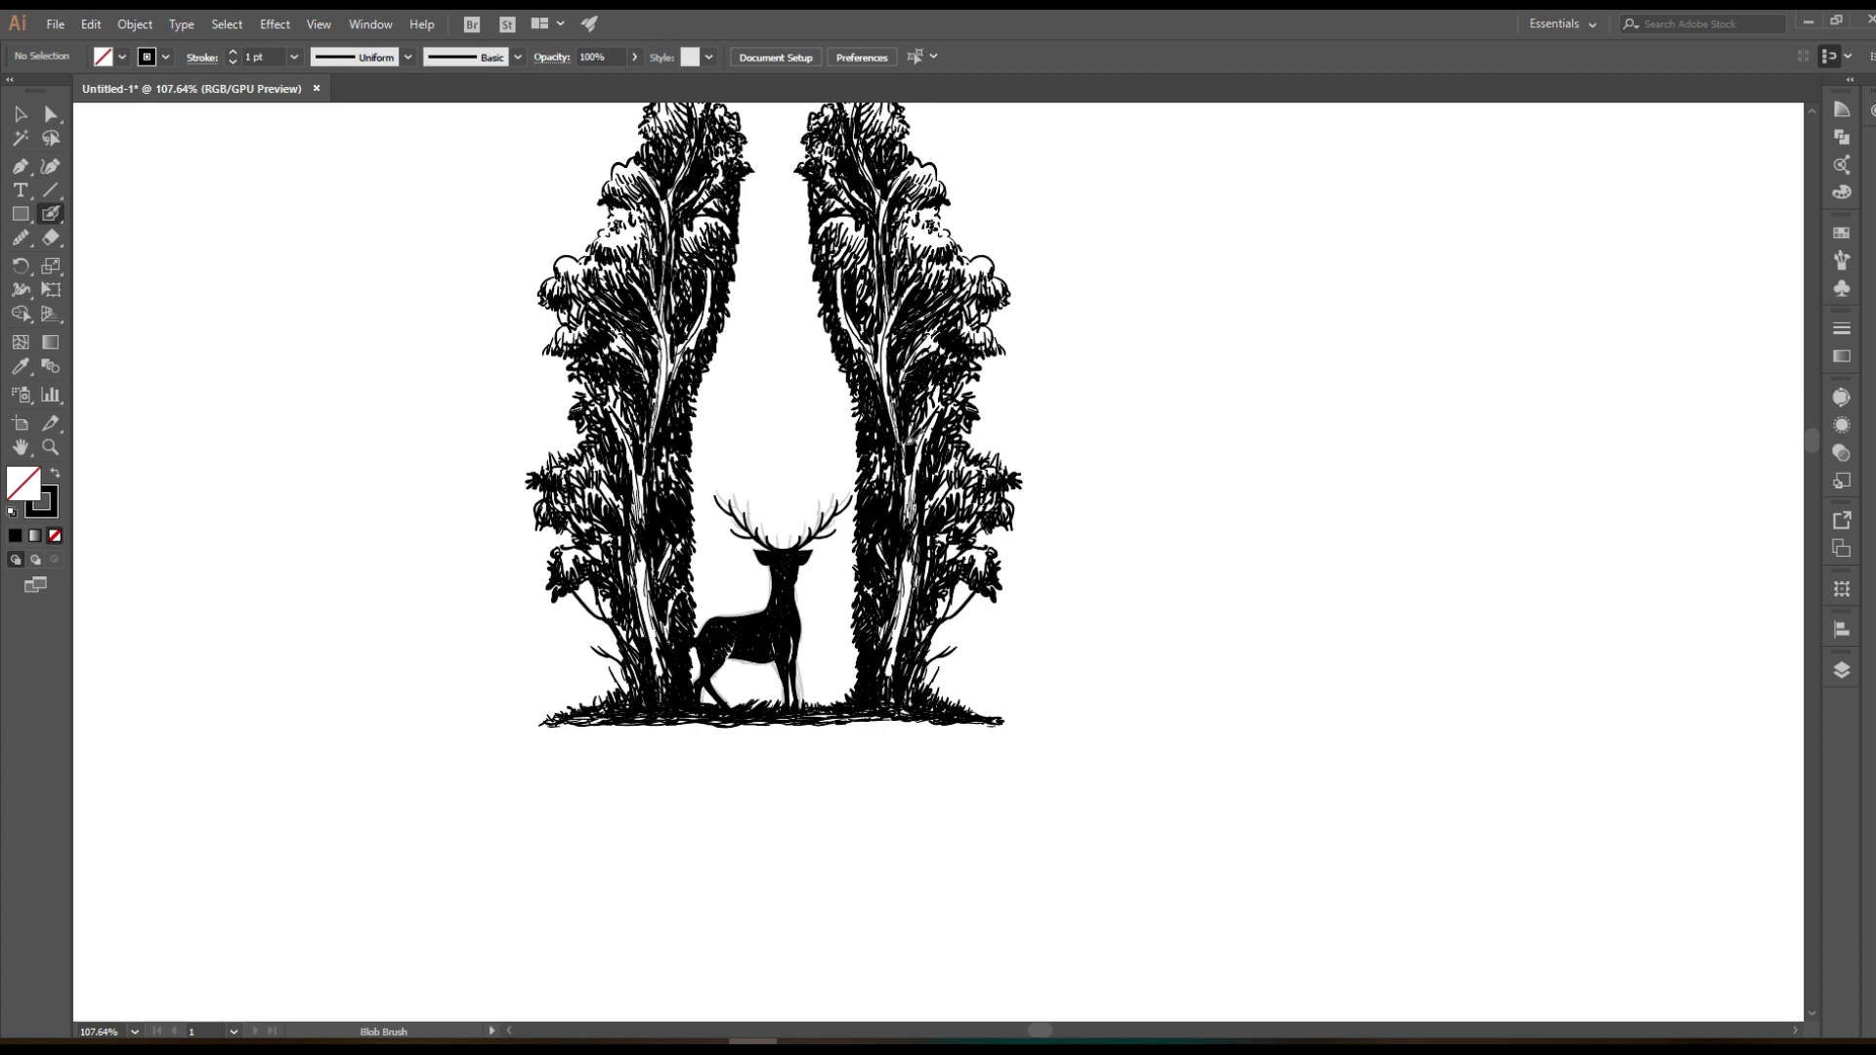
{"action": "left_click_drag", "start_coordinate": [772, 410], "coordinate": [857, 606]}
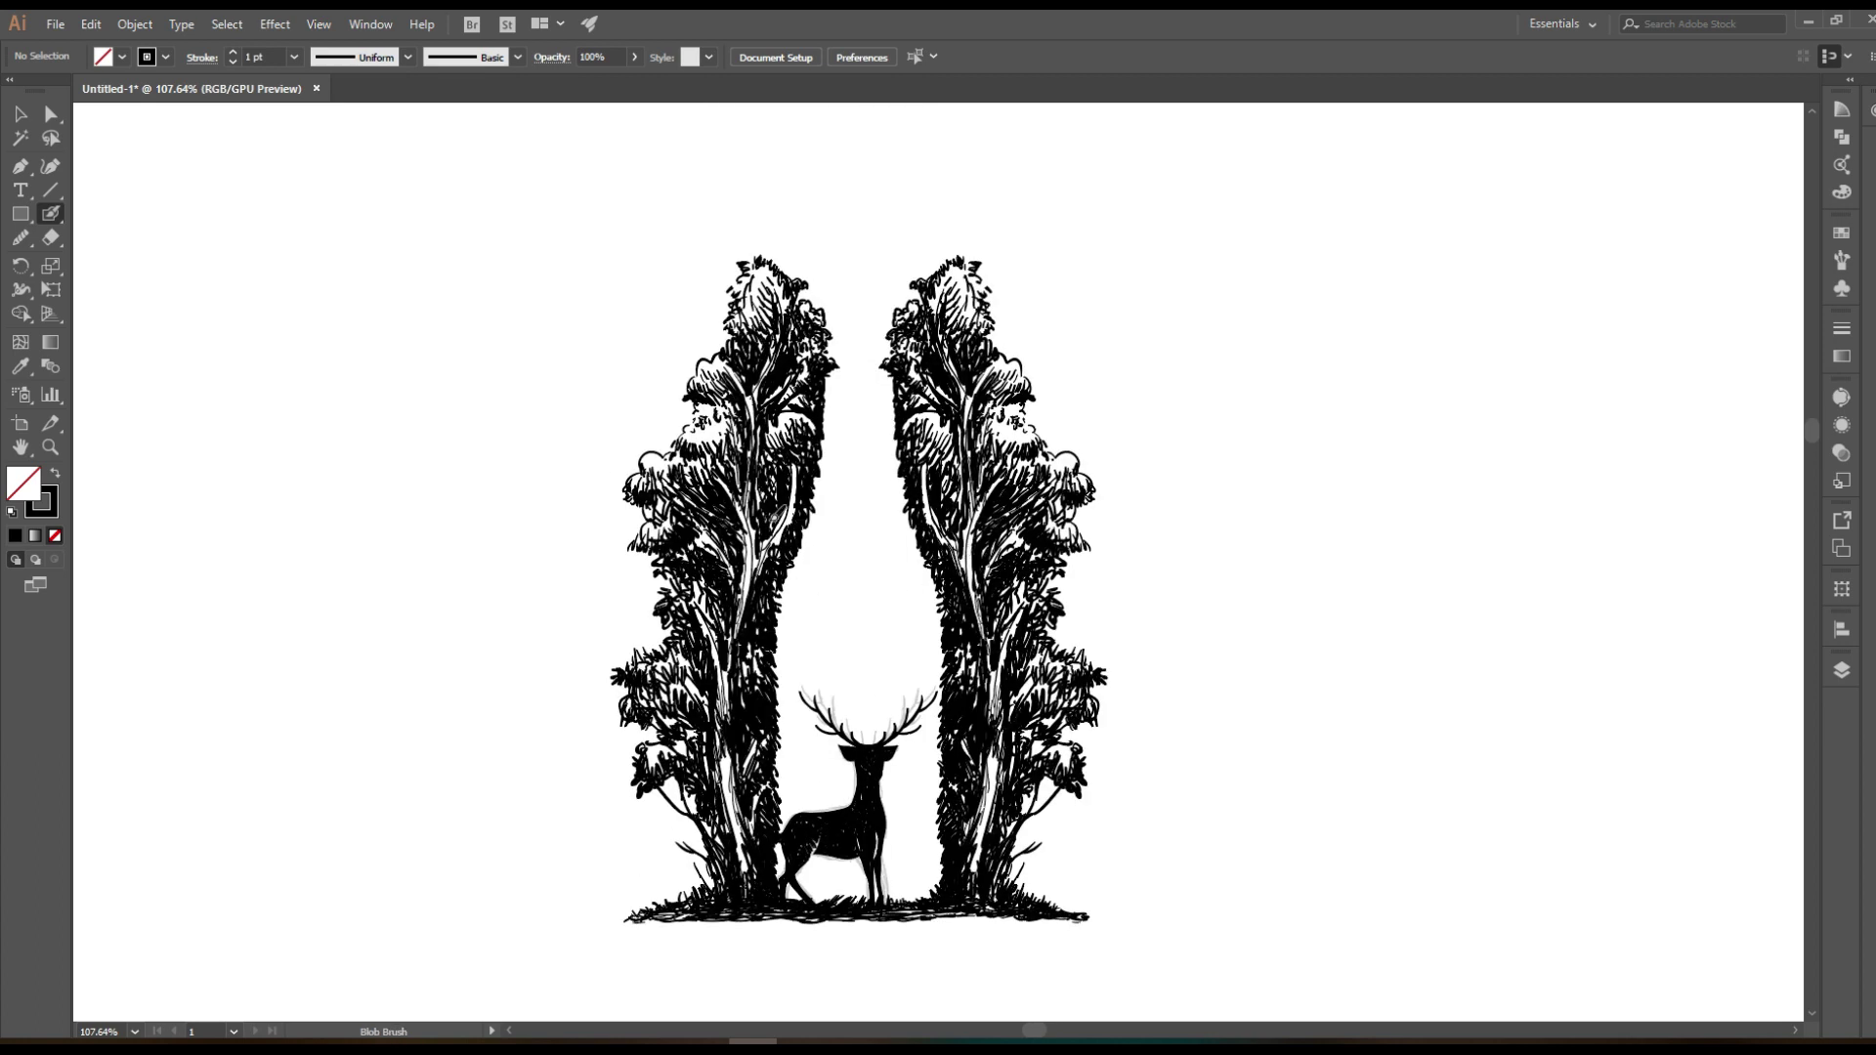
{"action": "scroll", "coordinate": [865, 638], "scroll_direction": "down", "scroll_amount": 1}
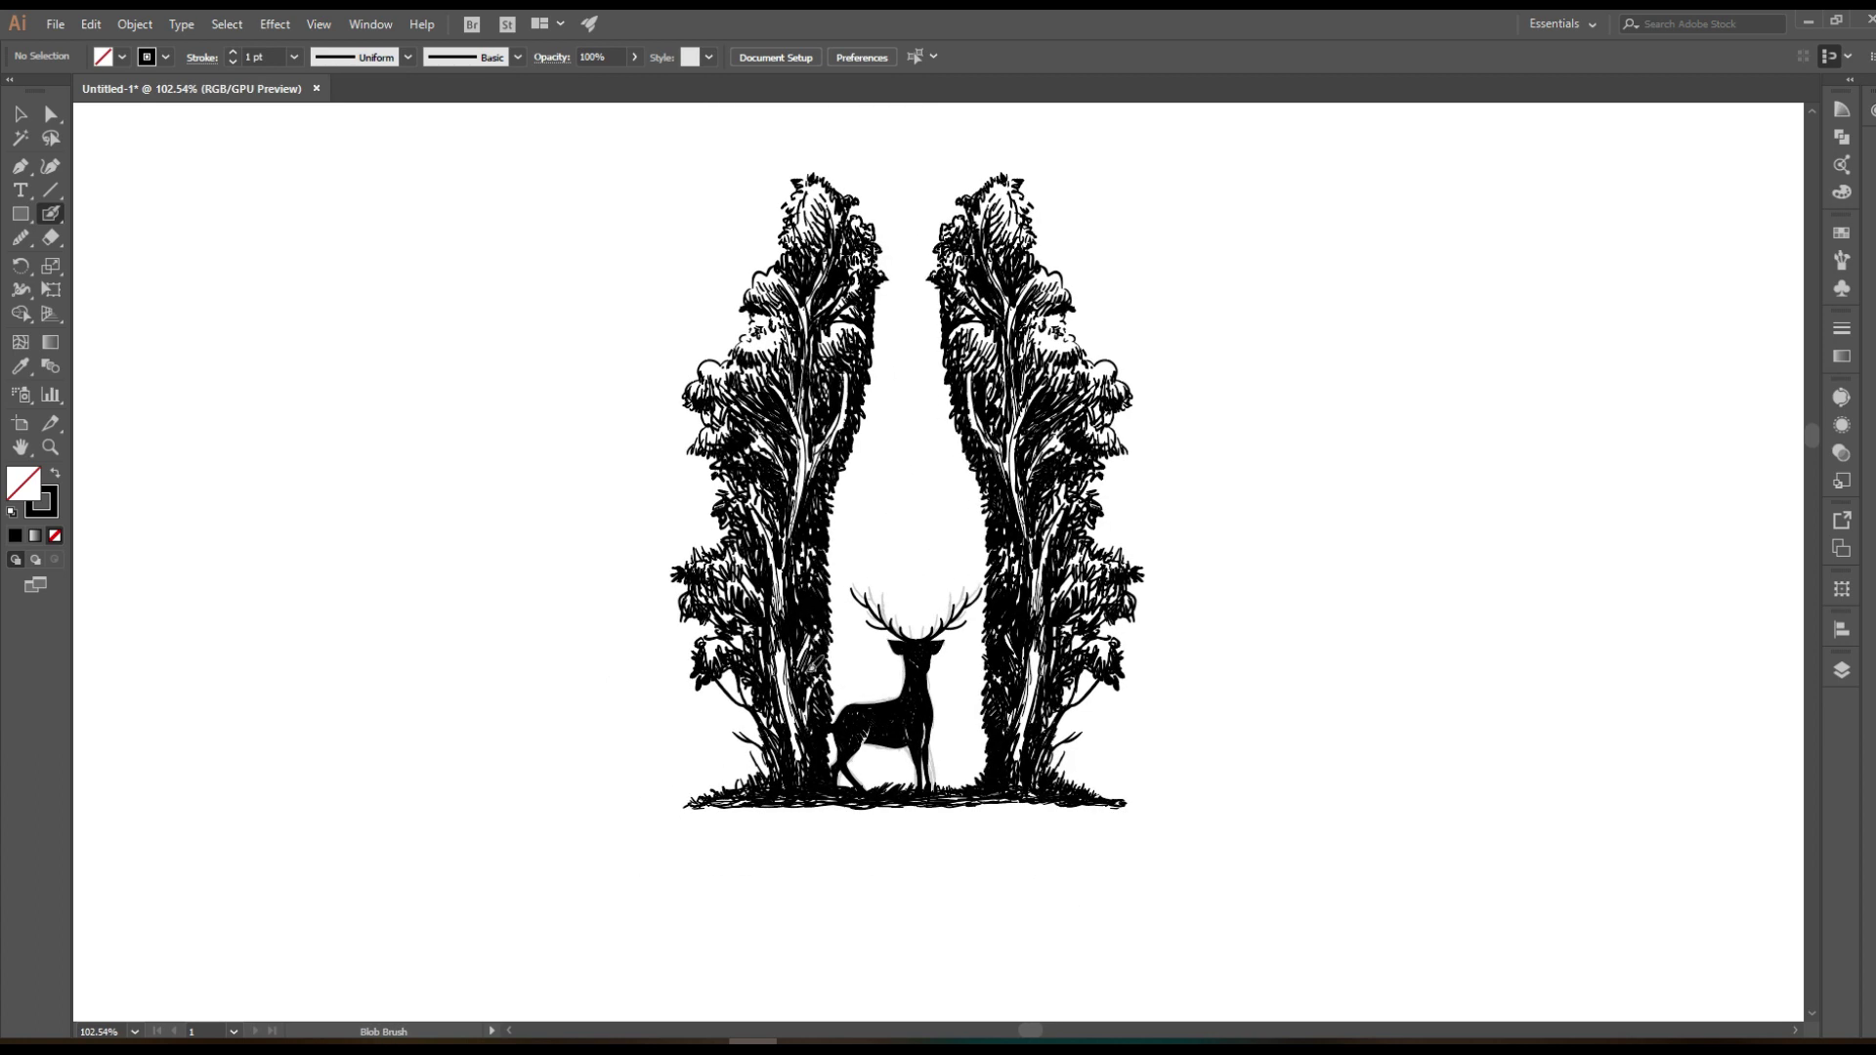
{"action": "scroll", "coordinate": [910, 589], "scroll_direction": "down", "scroll_amount": 1}
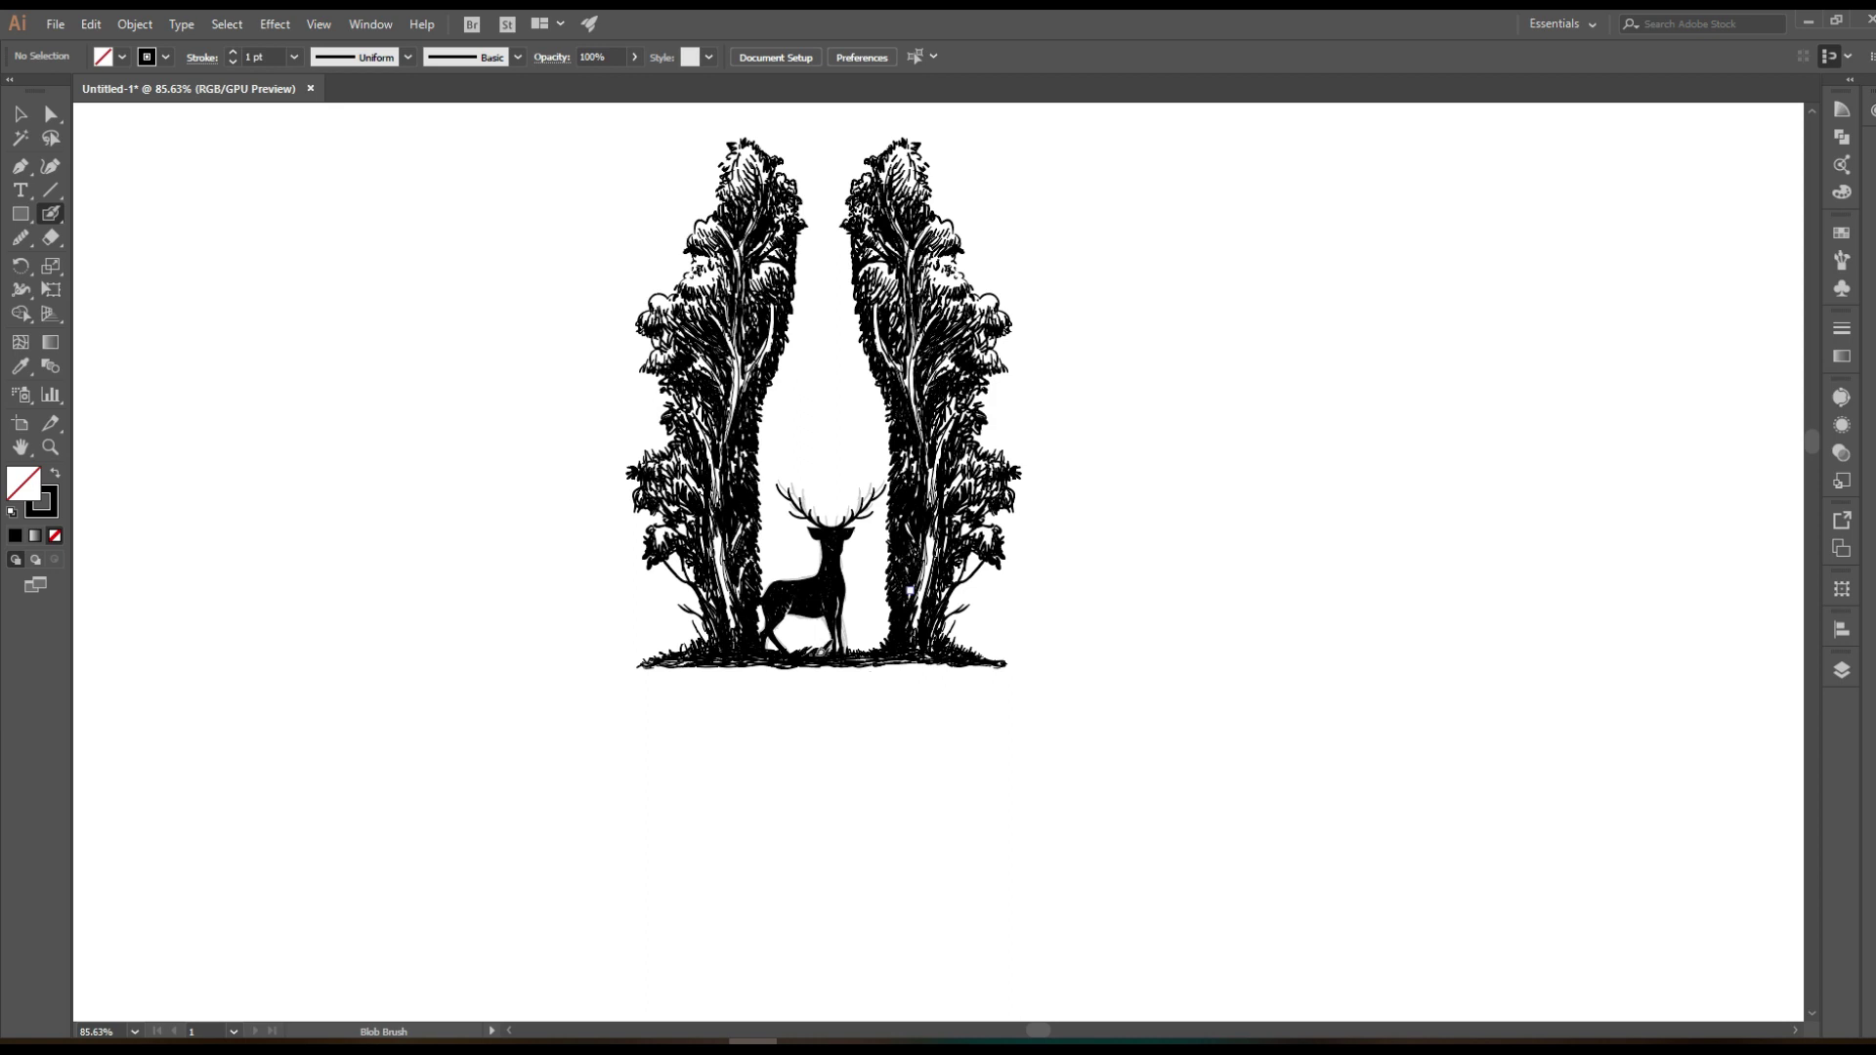
{"action": "left_click_drag", "start_coordinate": [753, 615], "coordinate": [797, 680]}
{"action": "scroll", "coordinate": [743, 588], "scroll_direction": "down", "scroll_amount": 1}
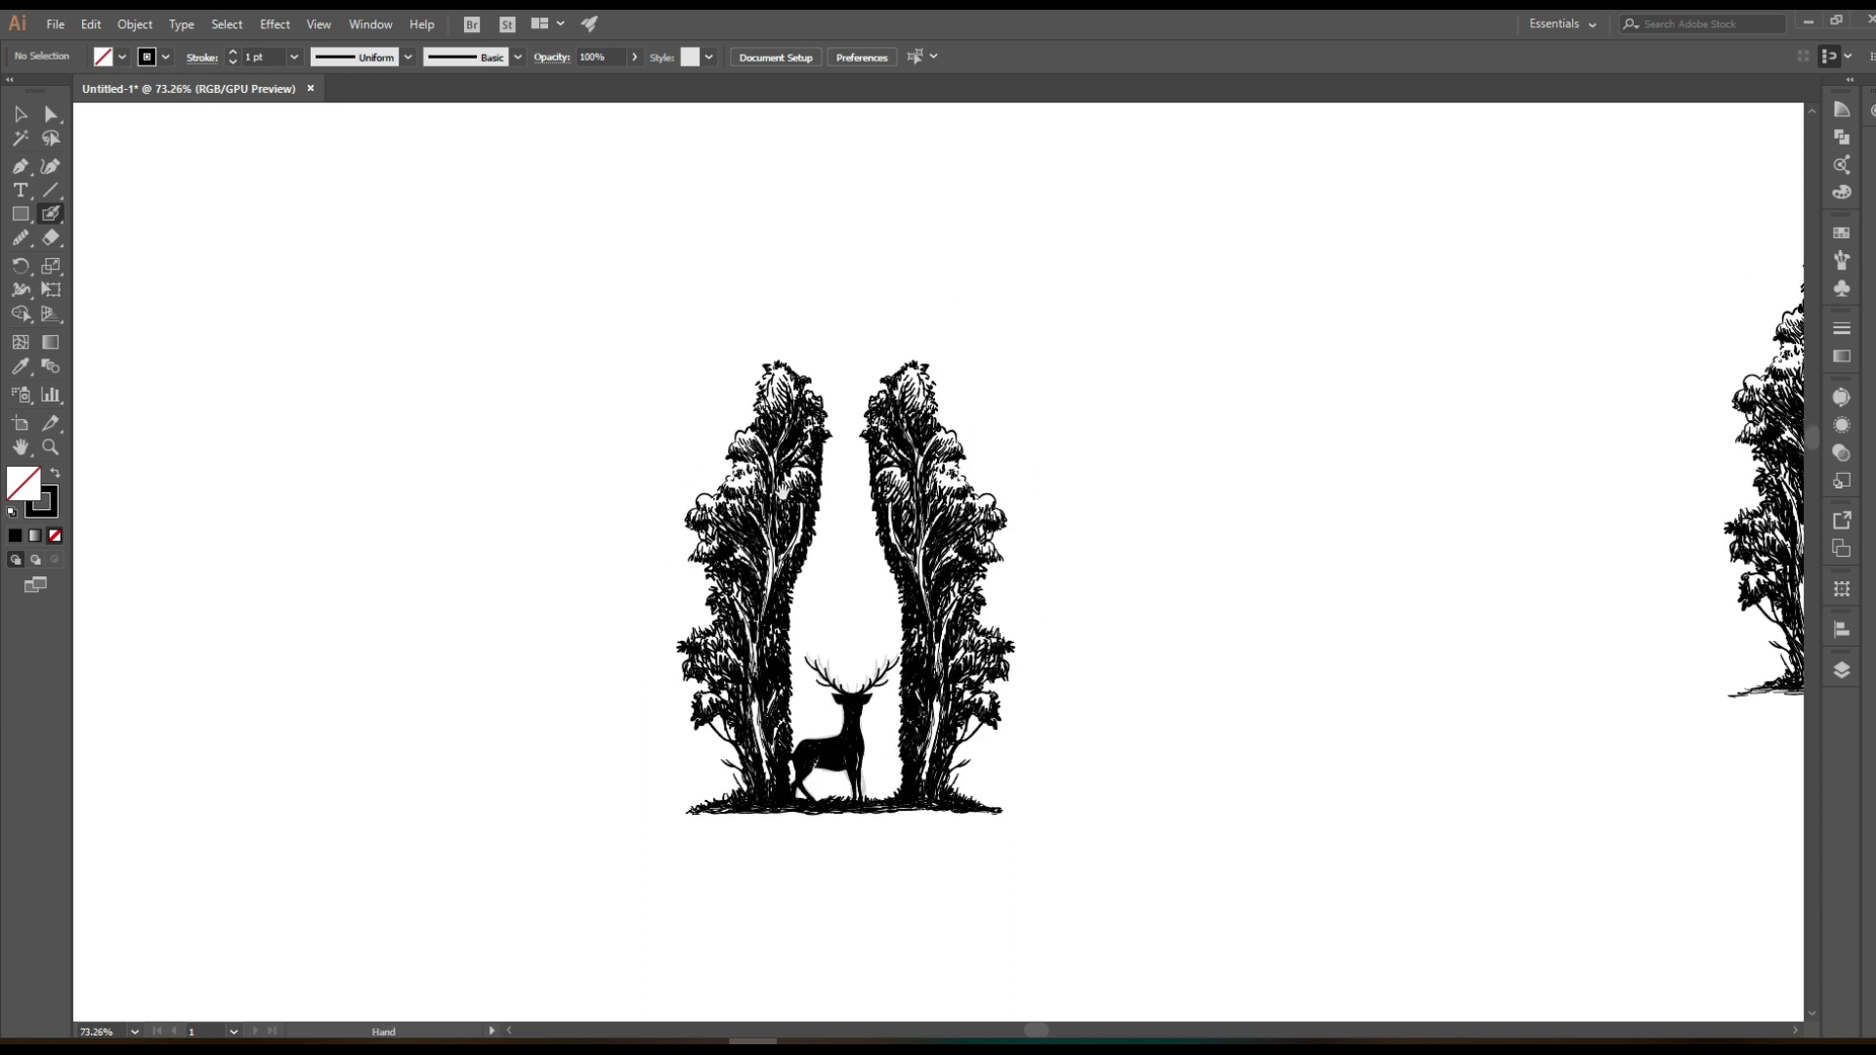
{"action": "scroll", "coordinate": [909, 772], "scroll_direction": "up", "scroll_amount": 1}
{"action": "mouse_move", "coordinate": [909, 766]}
{"action": "left_mouse_down"}
{"action": "mouse_move", "coordinate": [971, 583]}
{"action": "mouse_move", "coordinate": [1013, 630]}
{"action": "left_mouse_up"}
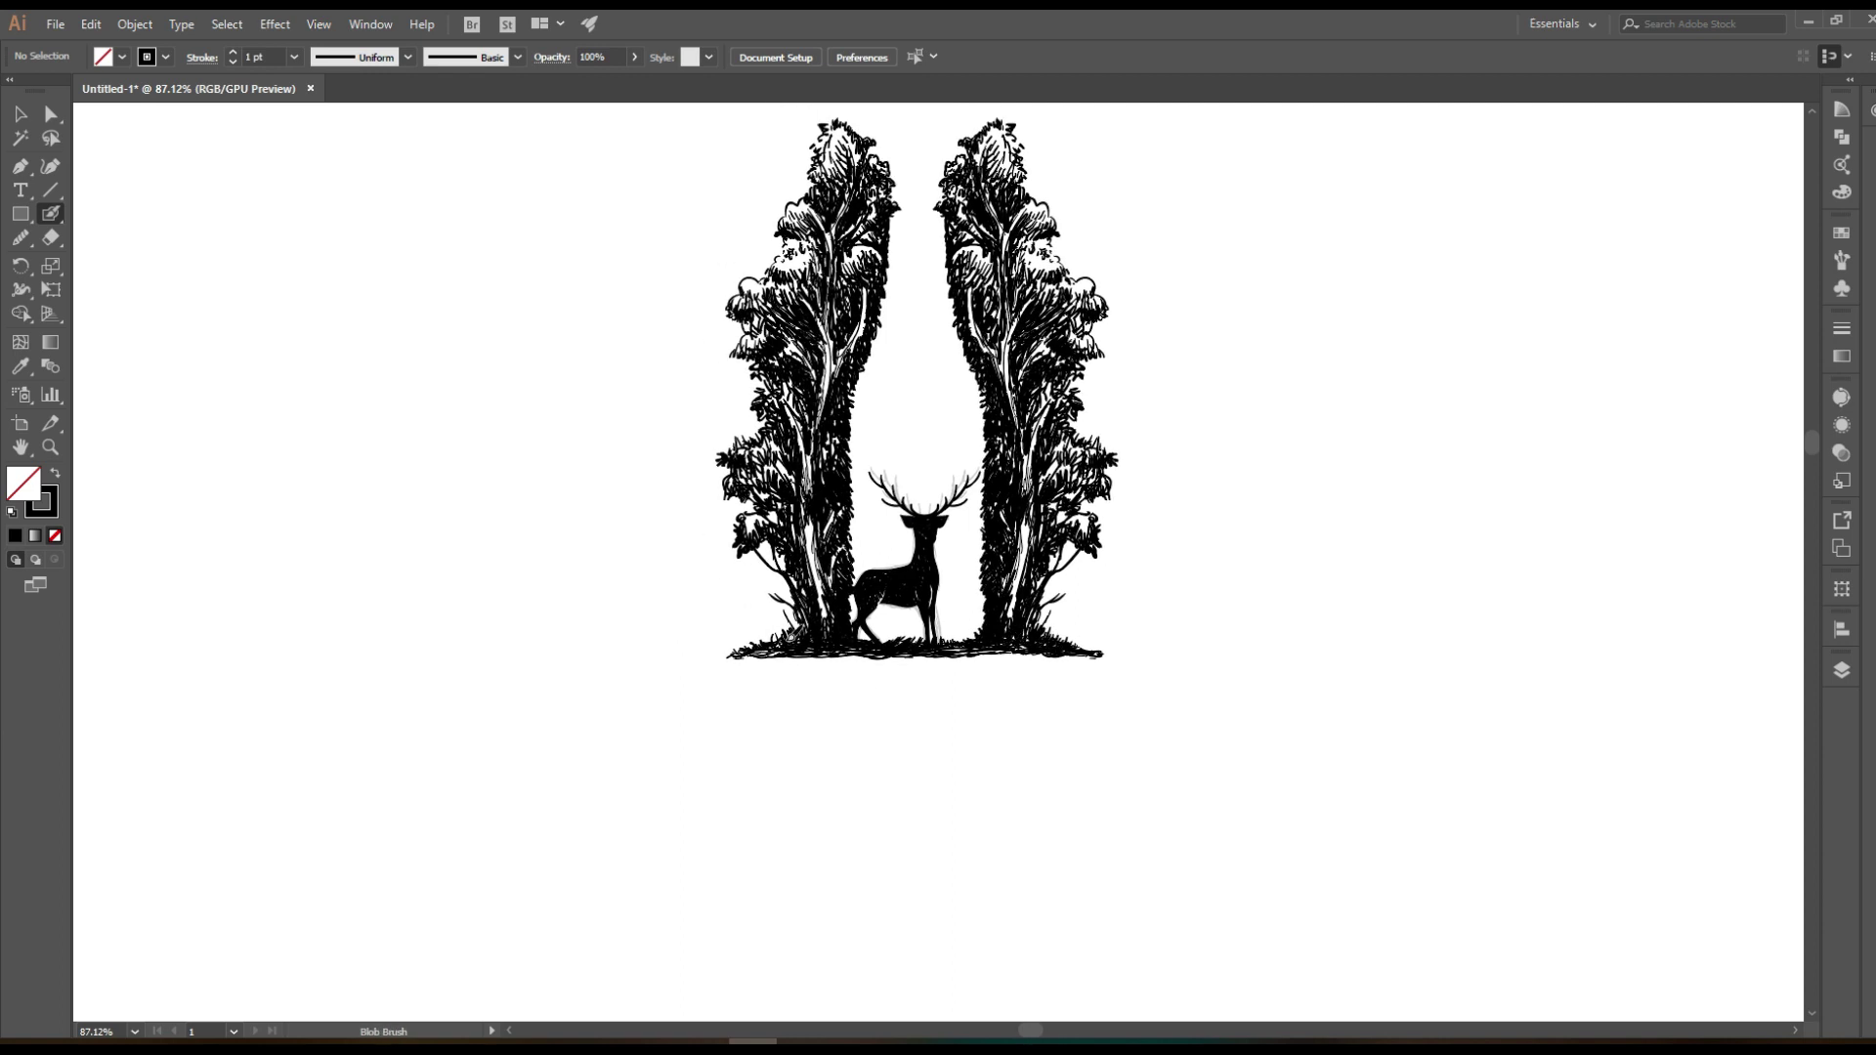
{"action": "scroll", "coordinate": [935, 550], "scroll_direction": "down", "scroll_amount": 1}
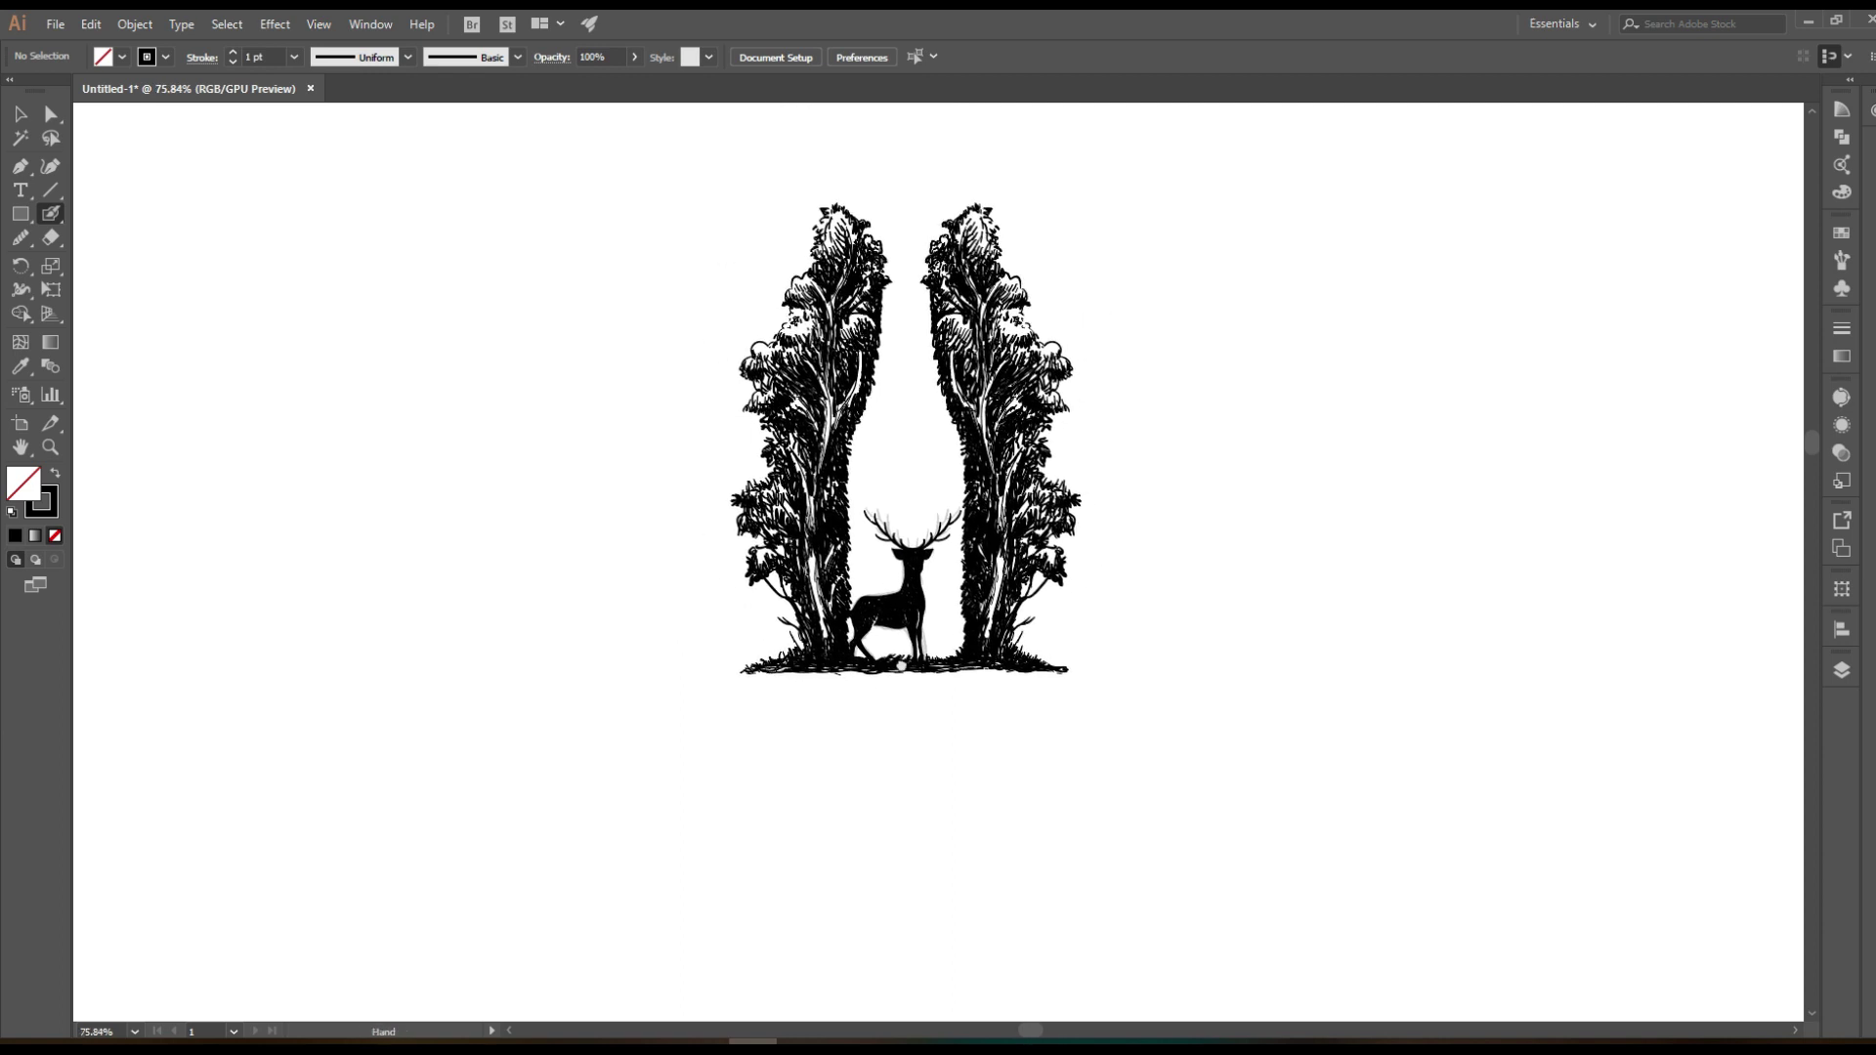
{"action": "scroll", "coordinate": [934, 550], "scroll_direction": "up", "scroll_amount": 2}
Select the mirrored trees together with the deer using the Selection tool
{"action": "left_click", "coordinate": [21, 115]}
{"action": "left_click_drag", "start_coordinate": [536, 142], "coordinate": [1307, 919]}
{"action": "left_click", "coordinate": [1254, 740]}
{"action": "key", "text": "ctrl+a"}
{"action": "key", "text": "ctrl+shift+a"}
{"action": "key", "text": "ctrl+a"}
{"action": "left_click", "coordinate": [941, 668], "text": "shift"}
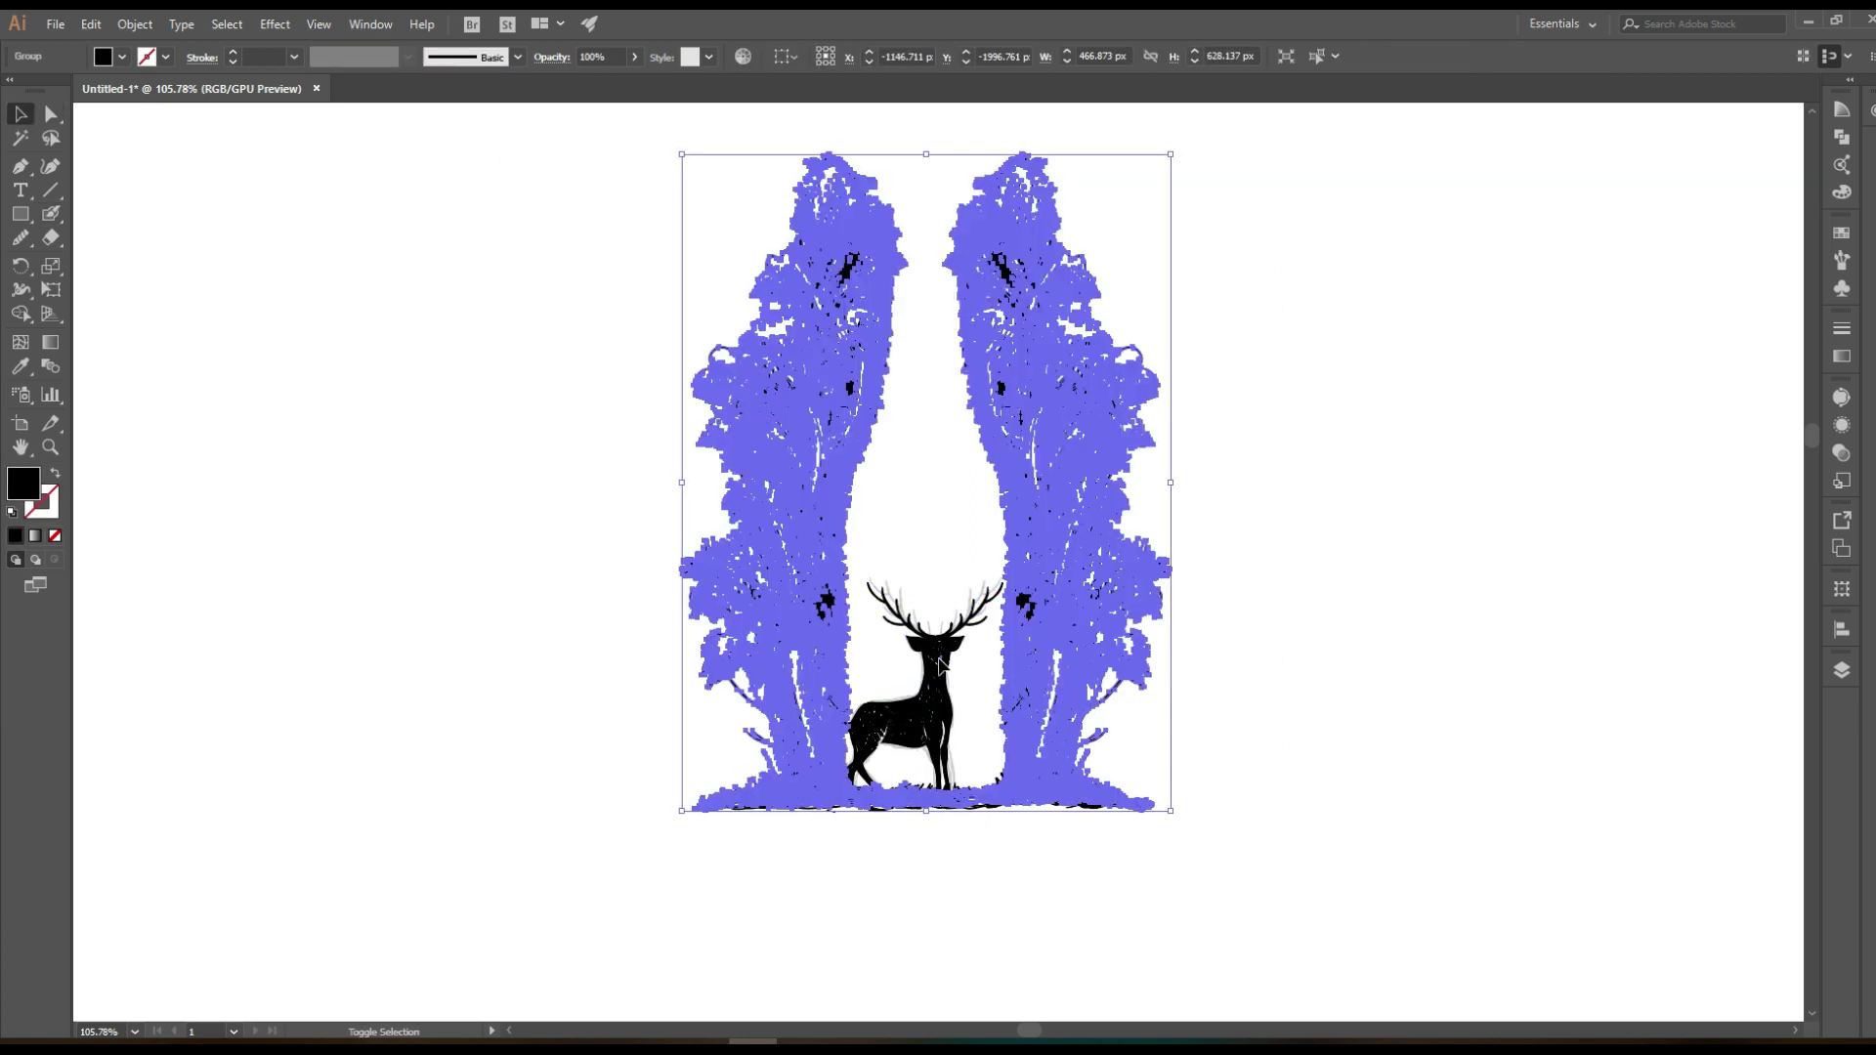
{"action": "left_click", "coordinate": [941, 667], "text": "shift"}
{"action": "scroll", "coordinate": [1075, 440], "scroll_direction": "down", "scroll_amount": 1}
{"action": "scroll", "coordinate": [1172, 352], "scroll_direction": "down", "scroll_amount": 2}
Move the tree and deer group off the pencil sketch onto the square artboard
{"action": "left_click_drag", "start_coordinate": [1219, 324], "coordinate": [1101, 866]}
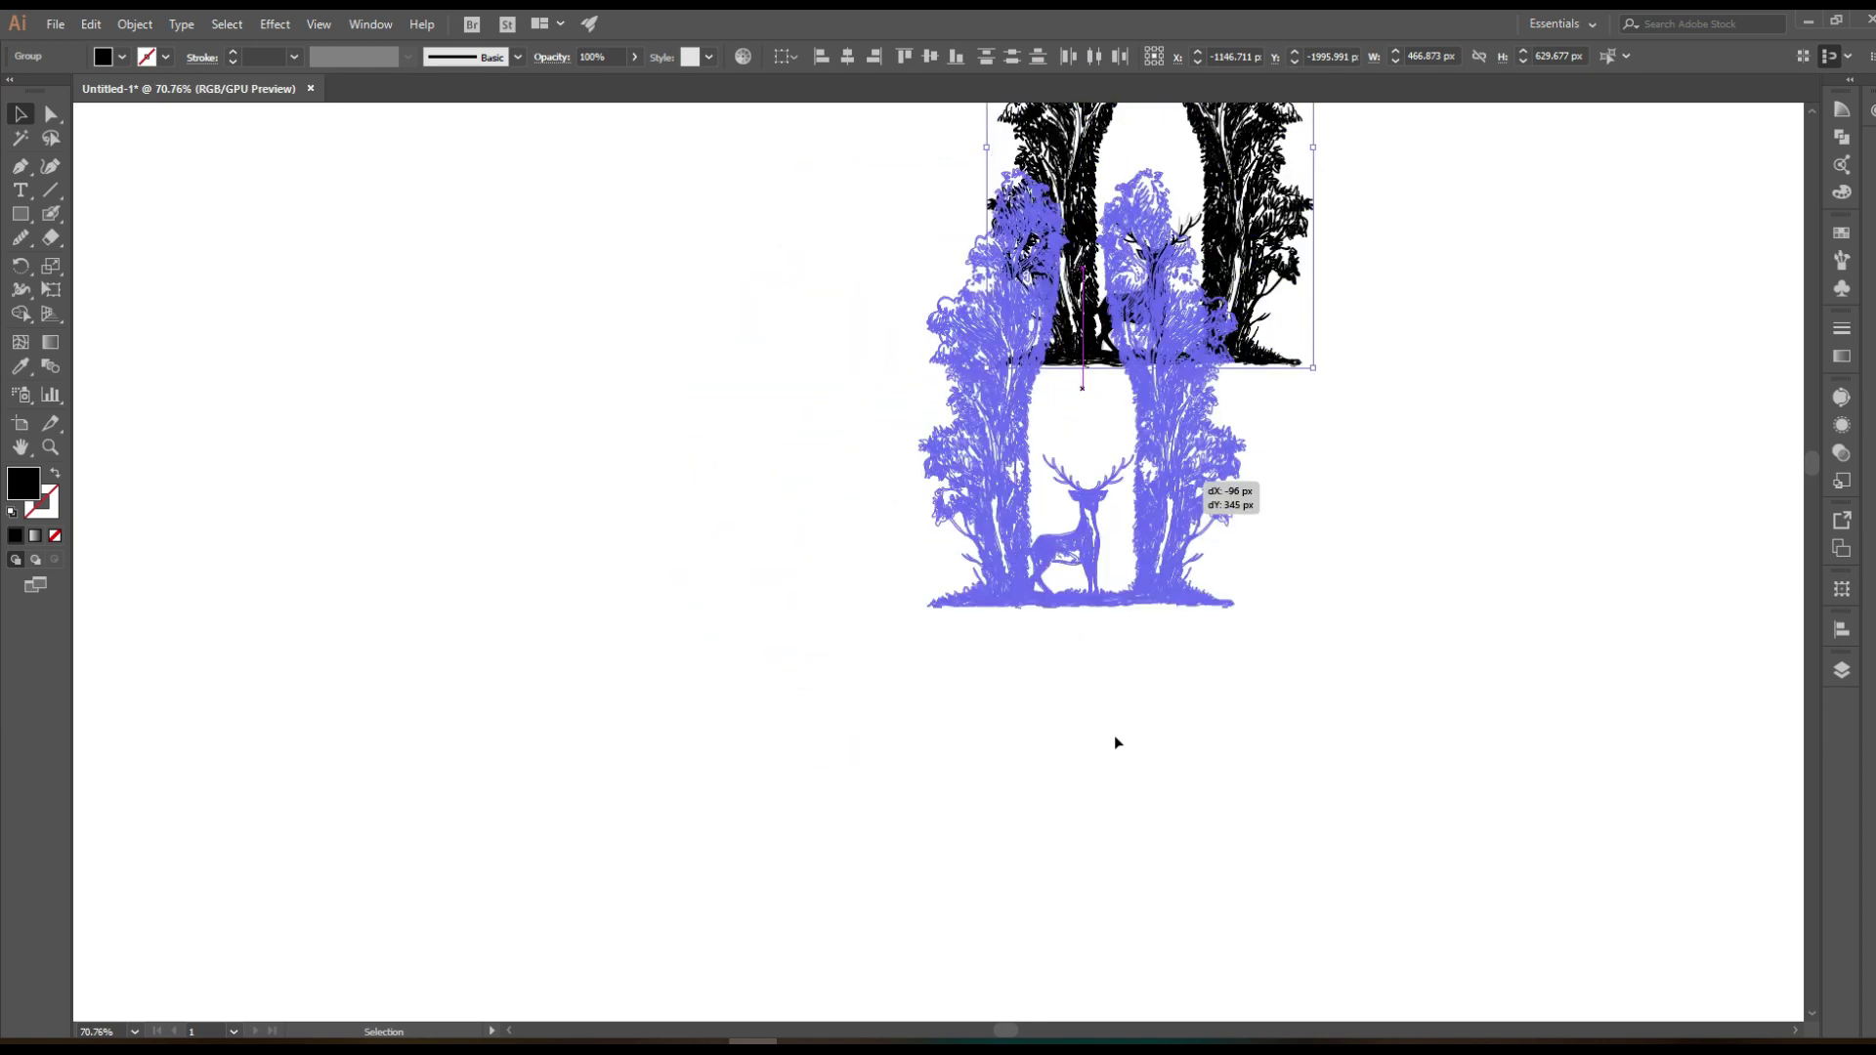
{"action": "left_click", "coordinate": [1327, 652]}
{"action": "scroll", "coordinate": [1035, 623], "scroll_direction": "down", "scroll_amount": 2}
{"action": "scroll", "coordinate": [1035, 623], "scroll_direction": "down", "scroll_amount": 2}
{"action": "left_click", "coordinate": [928, 147]}
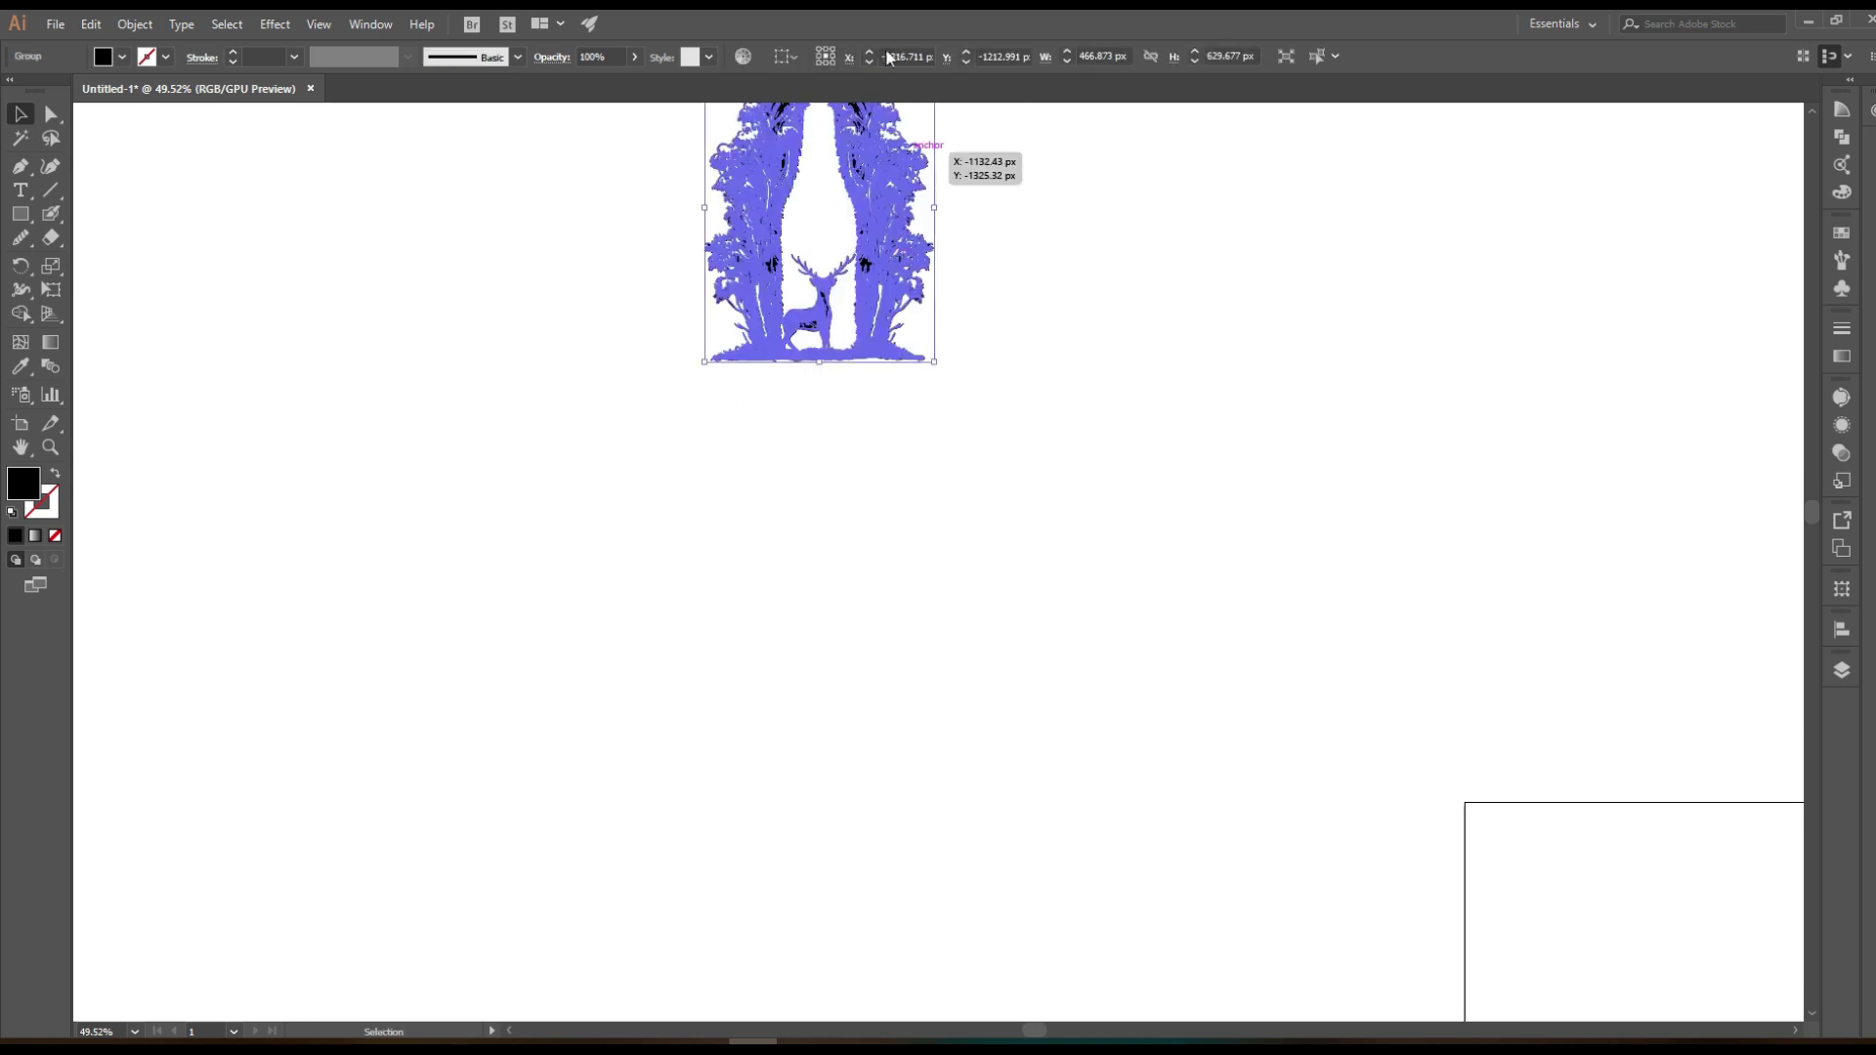
{"action": "left_click_drag", "start_coordinate": [885, 56], "coordinate": [1768, 886]}
Shrink the trees and deer to fit the artboard and raise them higher
{"action": "left_click", "coordinate": [1332, 590]}
{"action": "left_click_drag", "start_coordinate": [1332, 590], "coordinate": [489, 90]}
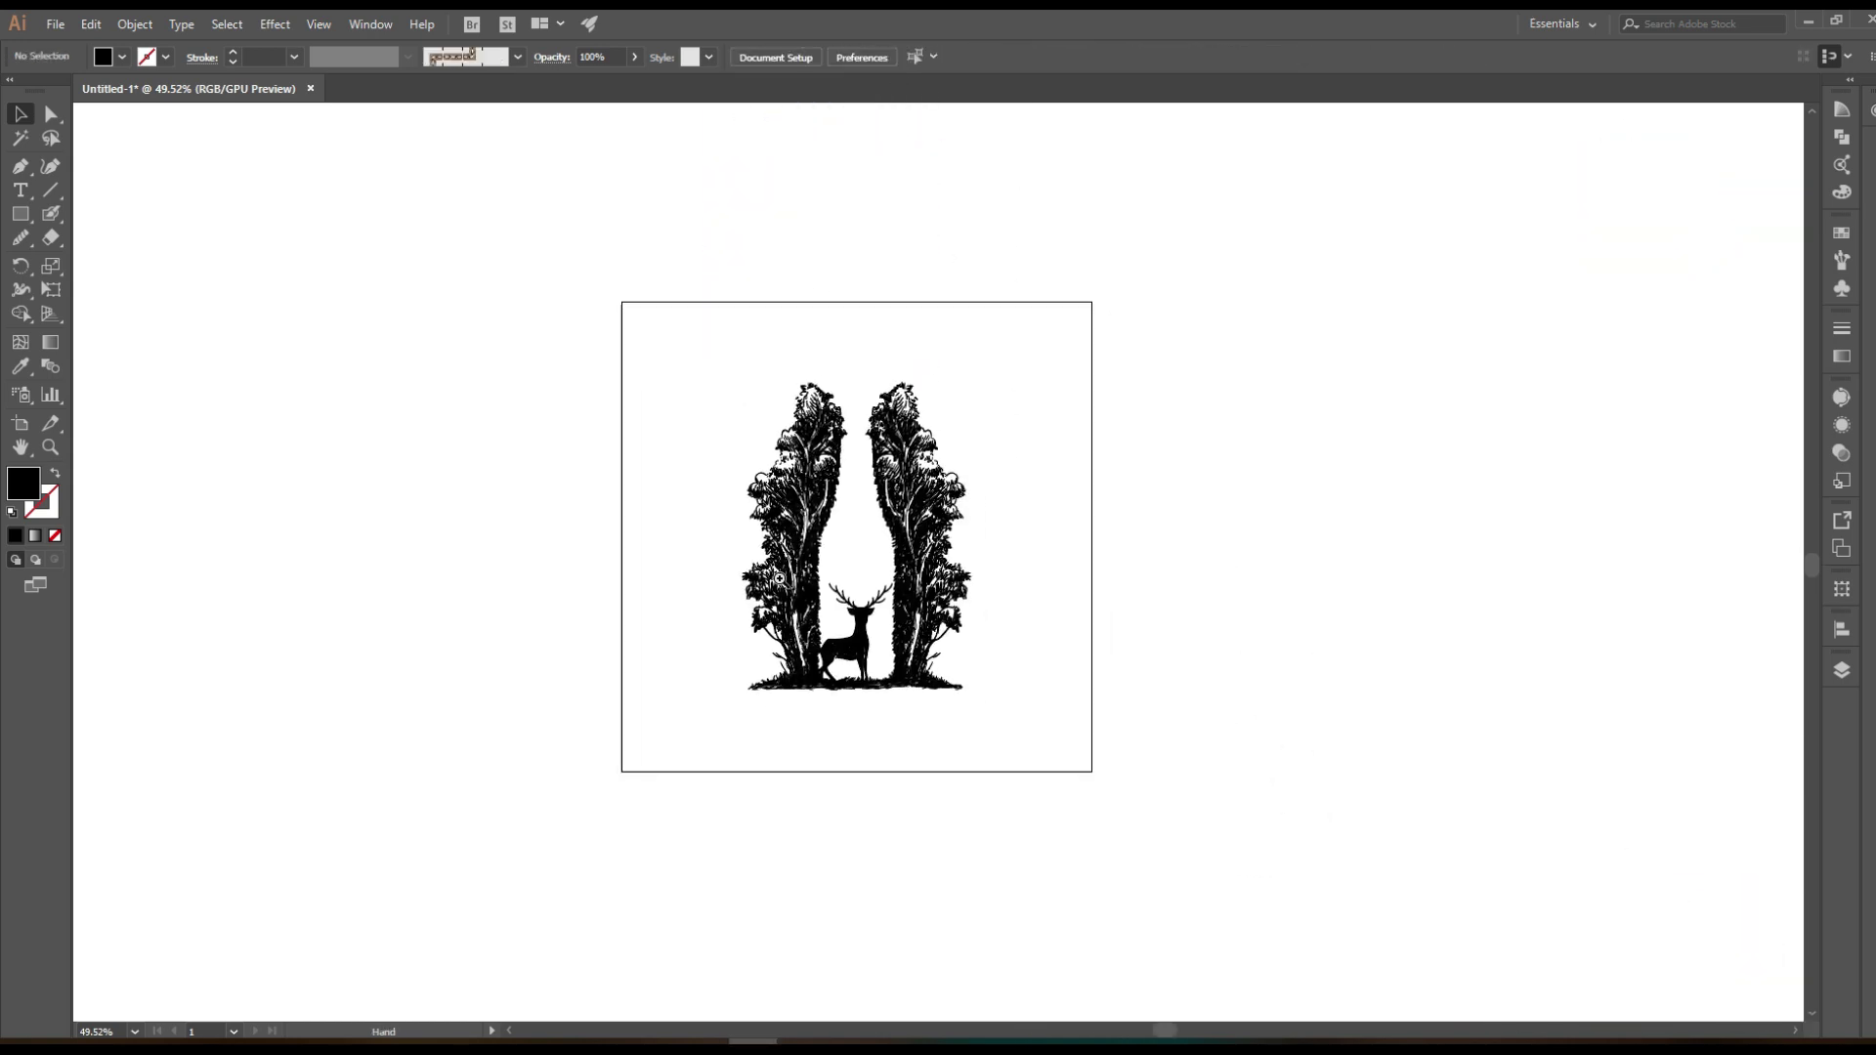
{"action": "scroll", "coordinate": [840, 557], "scroll_direction": "up", "scroll_amount": 3, "text": "alt"}
{"action": "left_click", "coordinate": [978, 587]}
{"action": "left_click_drag", "start_coordinate": [1035, 767], "coordinate": [998, 704]}
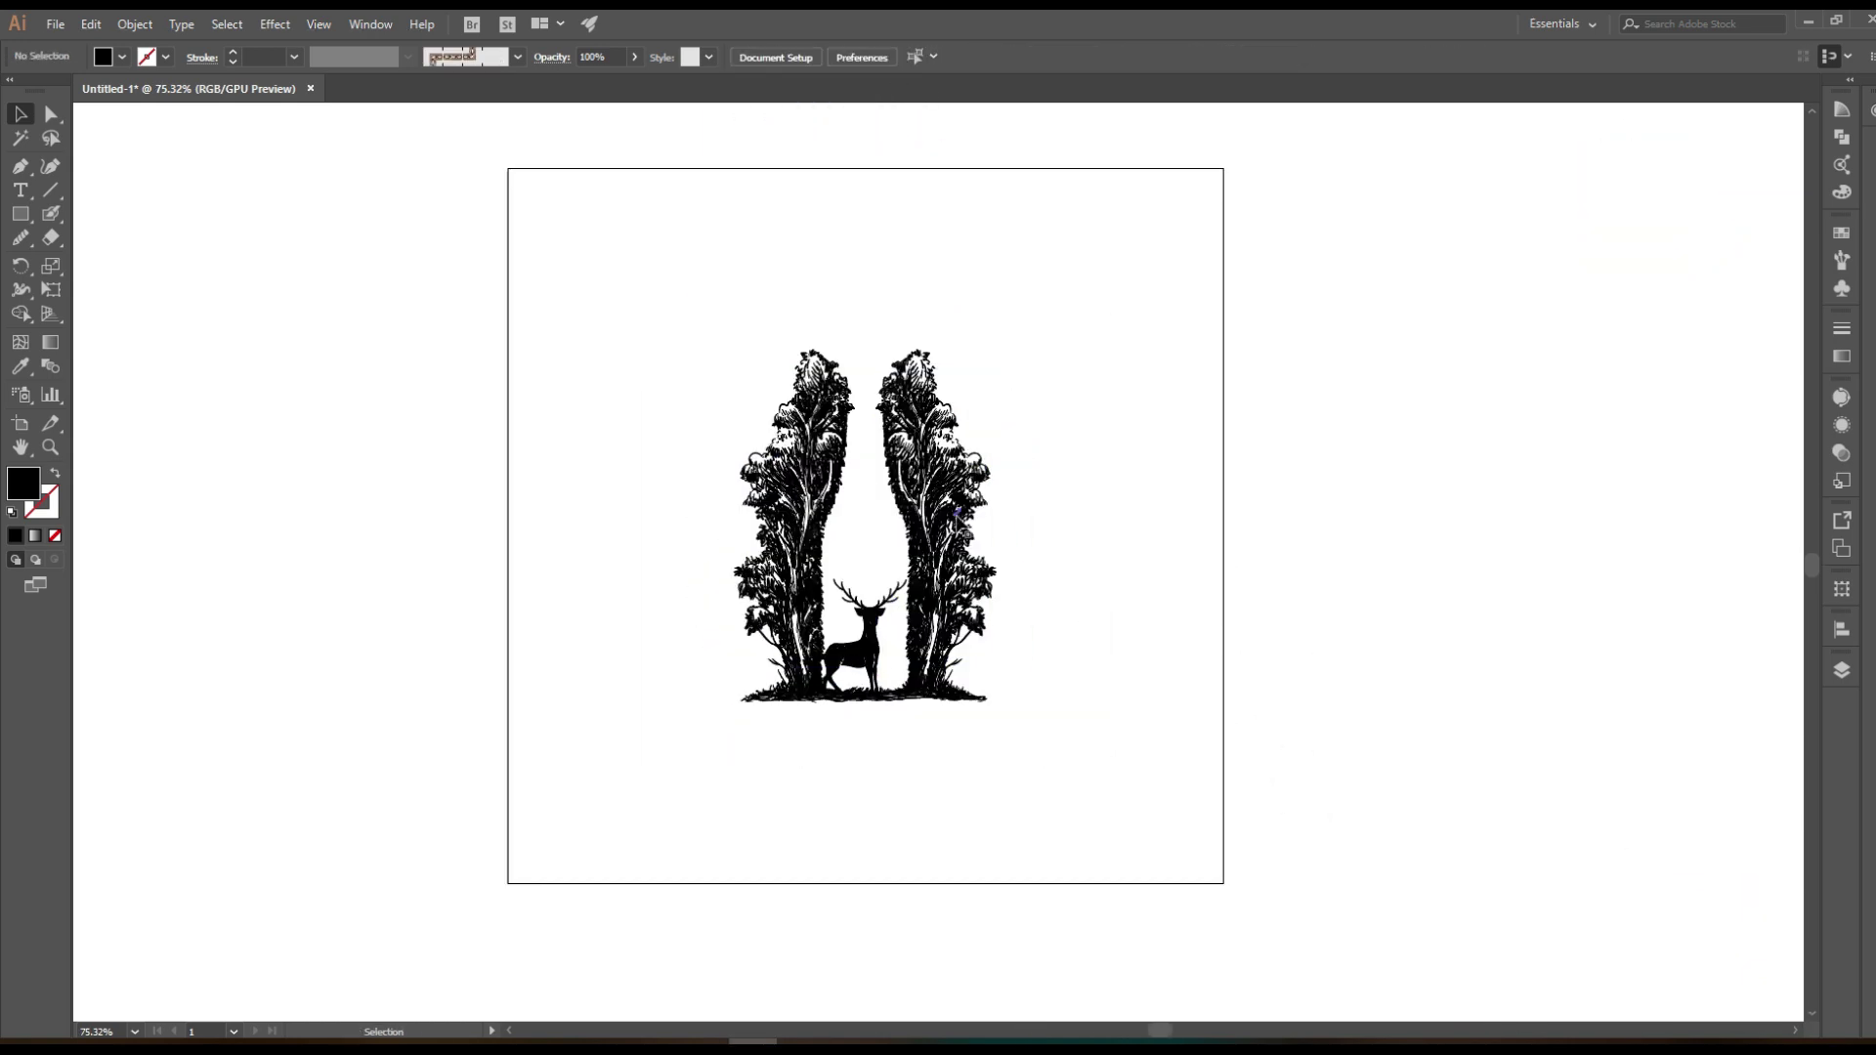
{"action": "left_click_drag", "start_coordinate": [958, 512], "coordinate": [954, 414]}
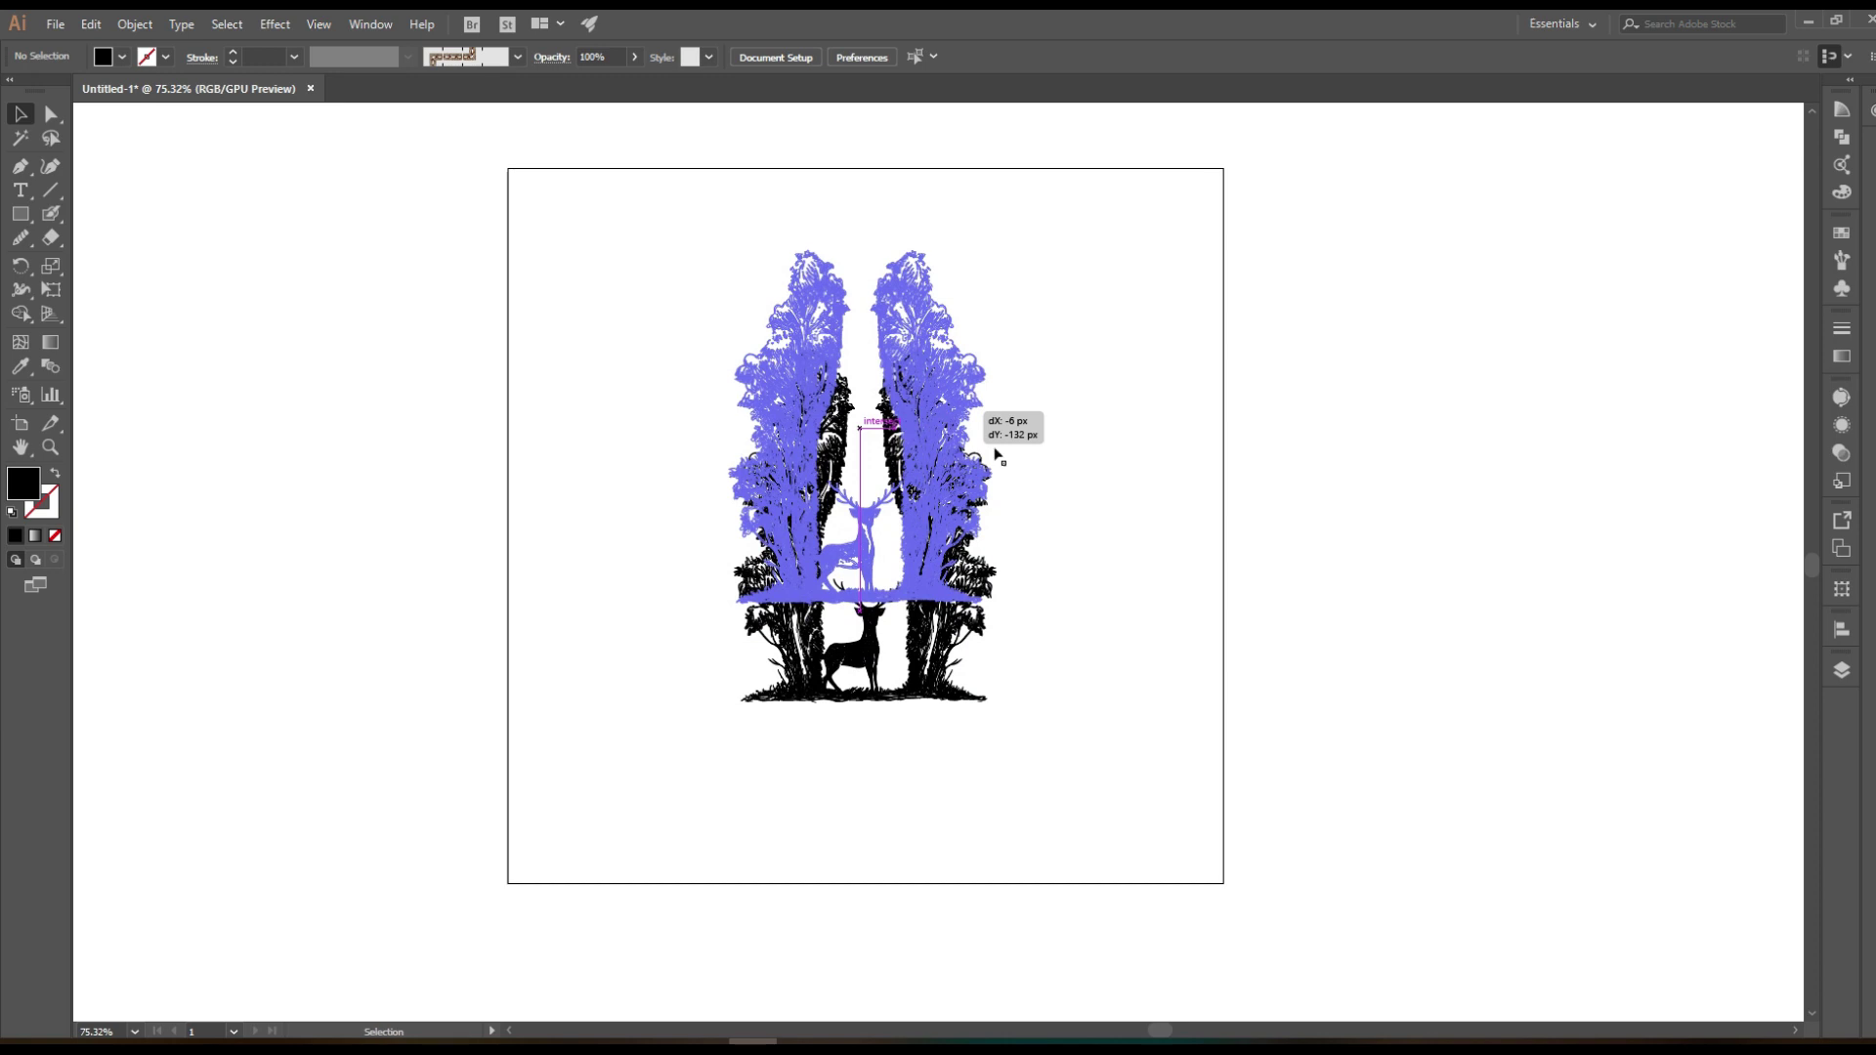
Run Object > Path > Clean Up on the artwork to remove stray points
{"action": "left_click", "coordinate": [1847, 142]}
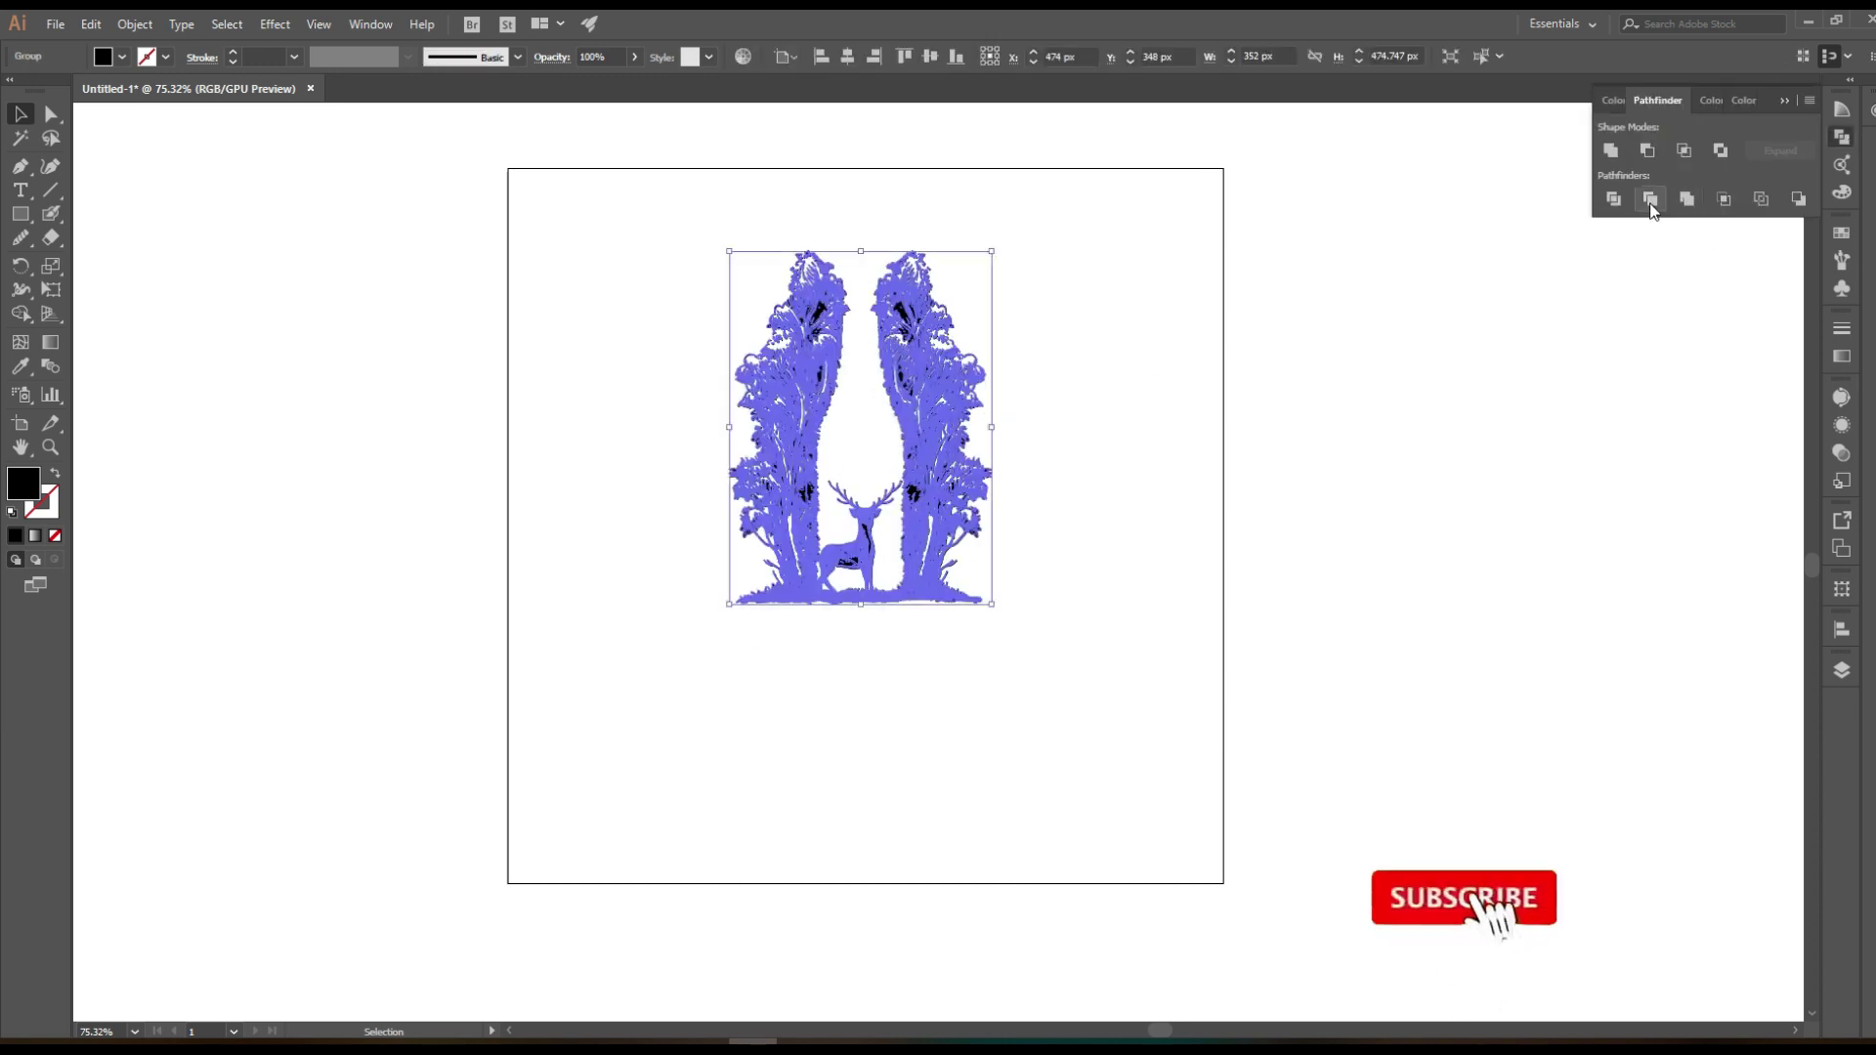
{"action": "left_click", "coordinate": [136, 25]}
{"action": "mouse_move", "coordinate": [155, 451]}
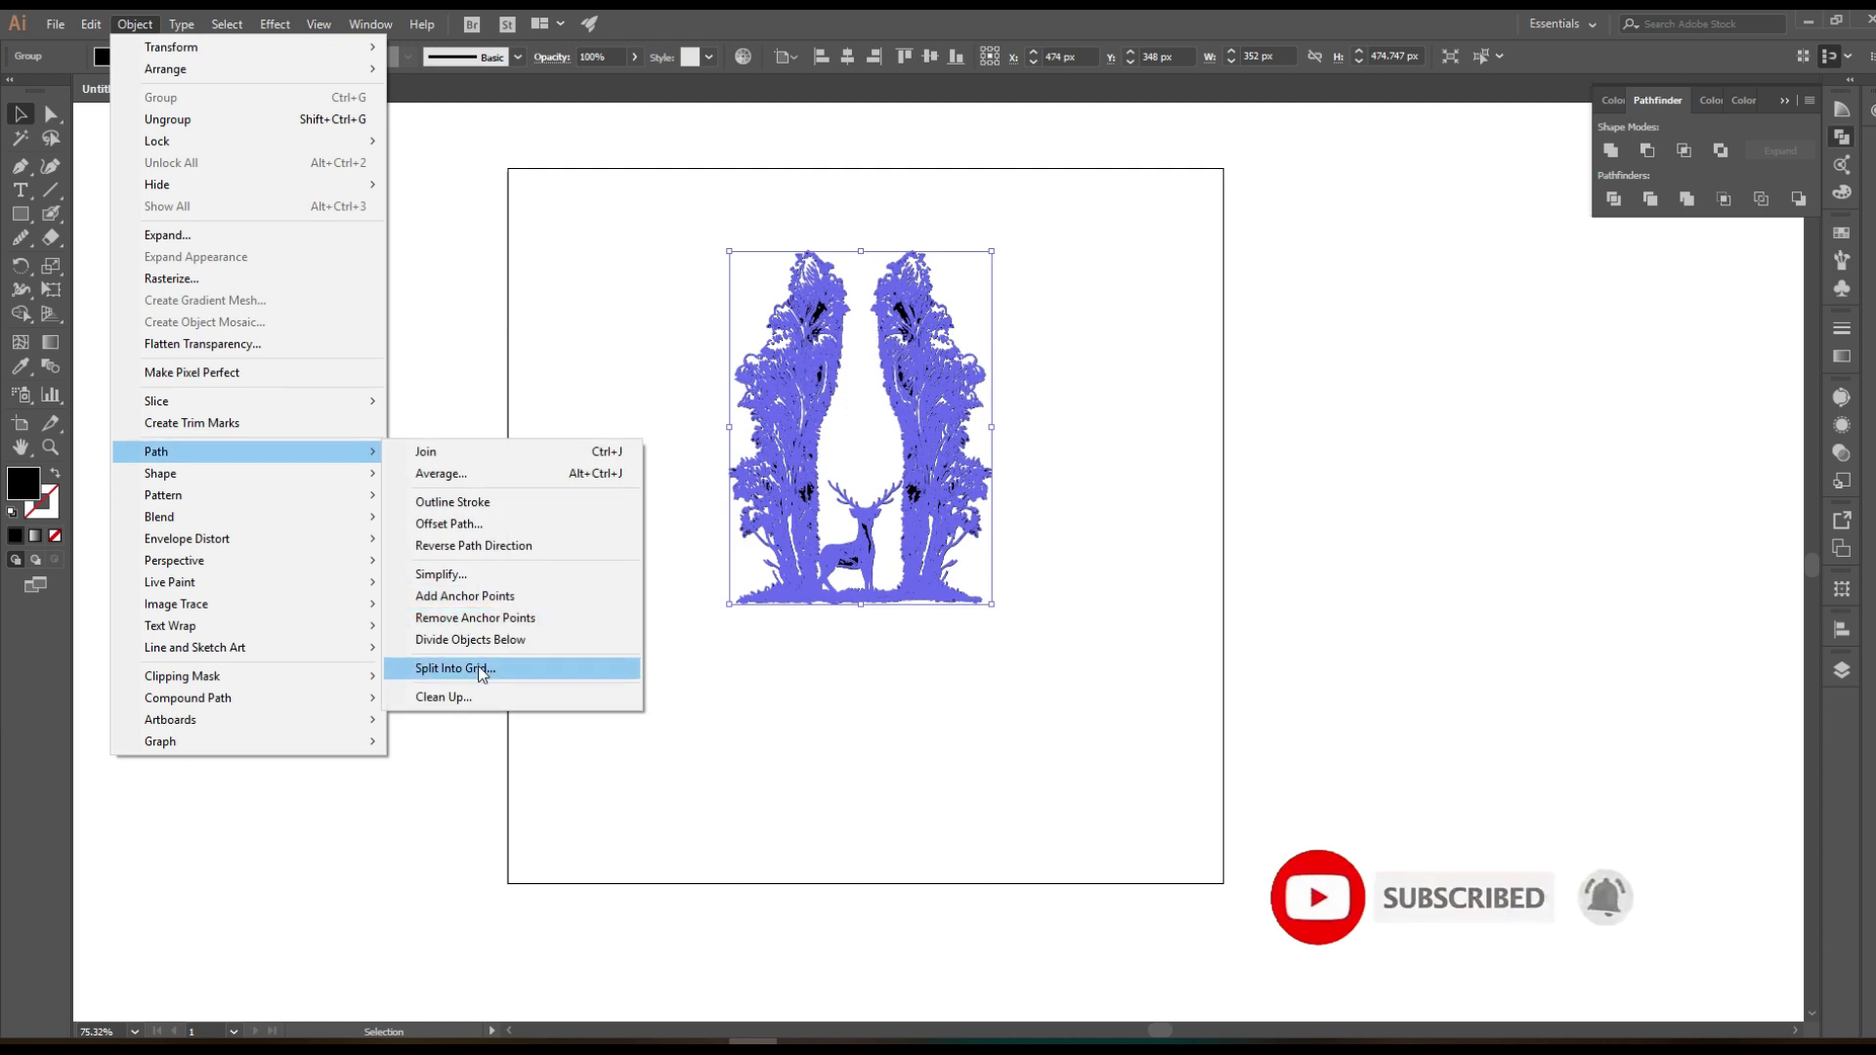
{"action": "left_click", "coordinate": [443, 697]}
{"action": "left_click", "coordinate": [895, 592]}
{"action": "left_click", "coordinate": [1045, 681]}
Reposition the artwork slightly and apply a dark grey swatch to it
{"action": "scroll", "coordinate": [1018, 581], "scroll_direction": "up", "scroll_amount": 1}
{"action": "key", "text": "ctrl+a"}
{"action": "left_click_drag", "start_coordinate": [977, 547], "coordinate": [964, 556]}
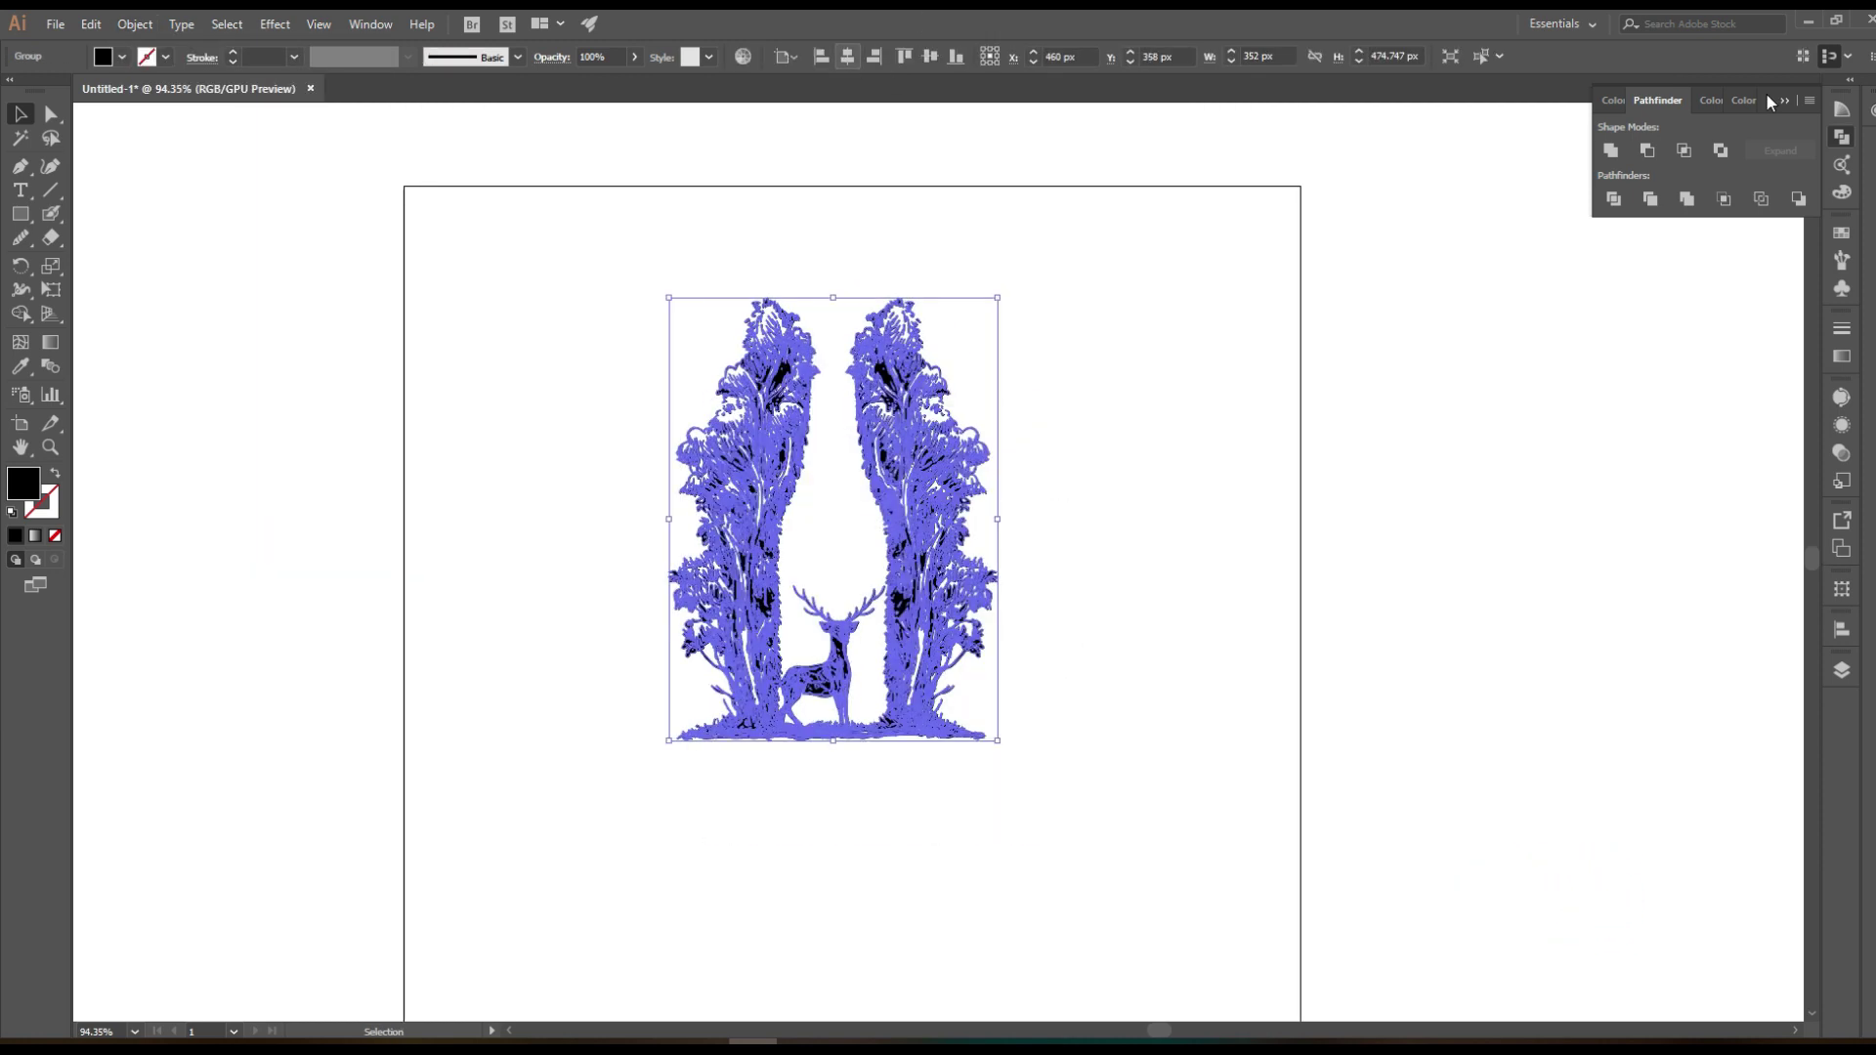
{"action": "left_click", "coordinate": [1843, 139]}
{"action": "left_click", "coordinate": [1843, 287]}
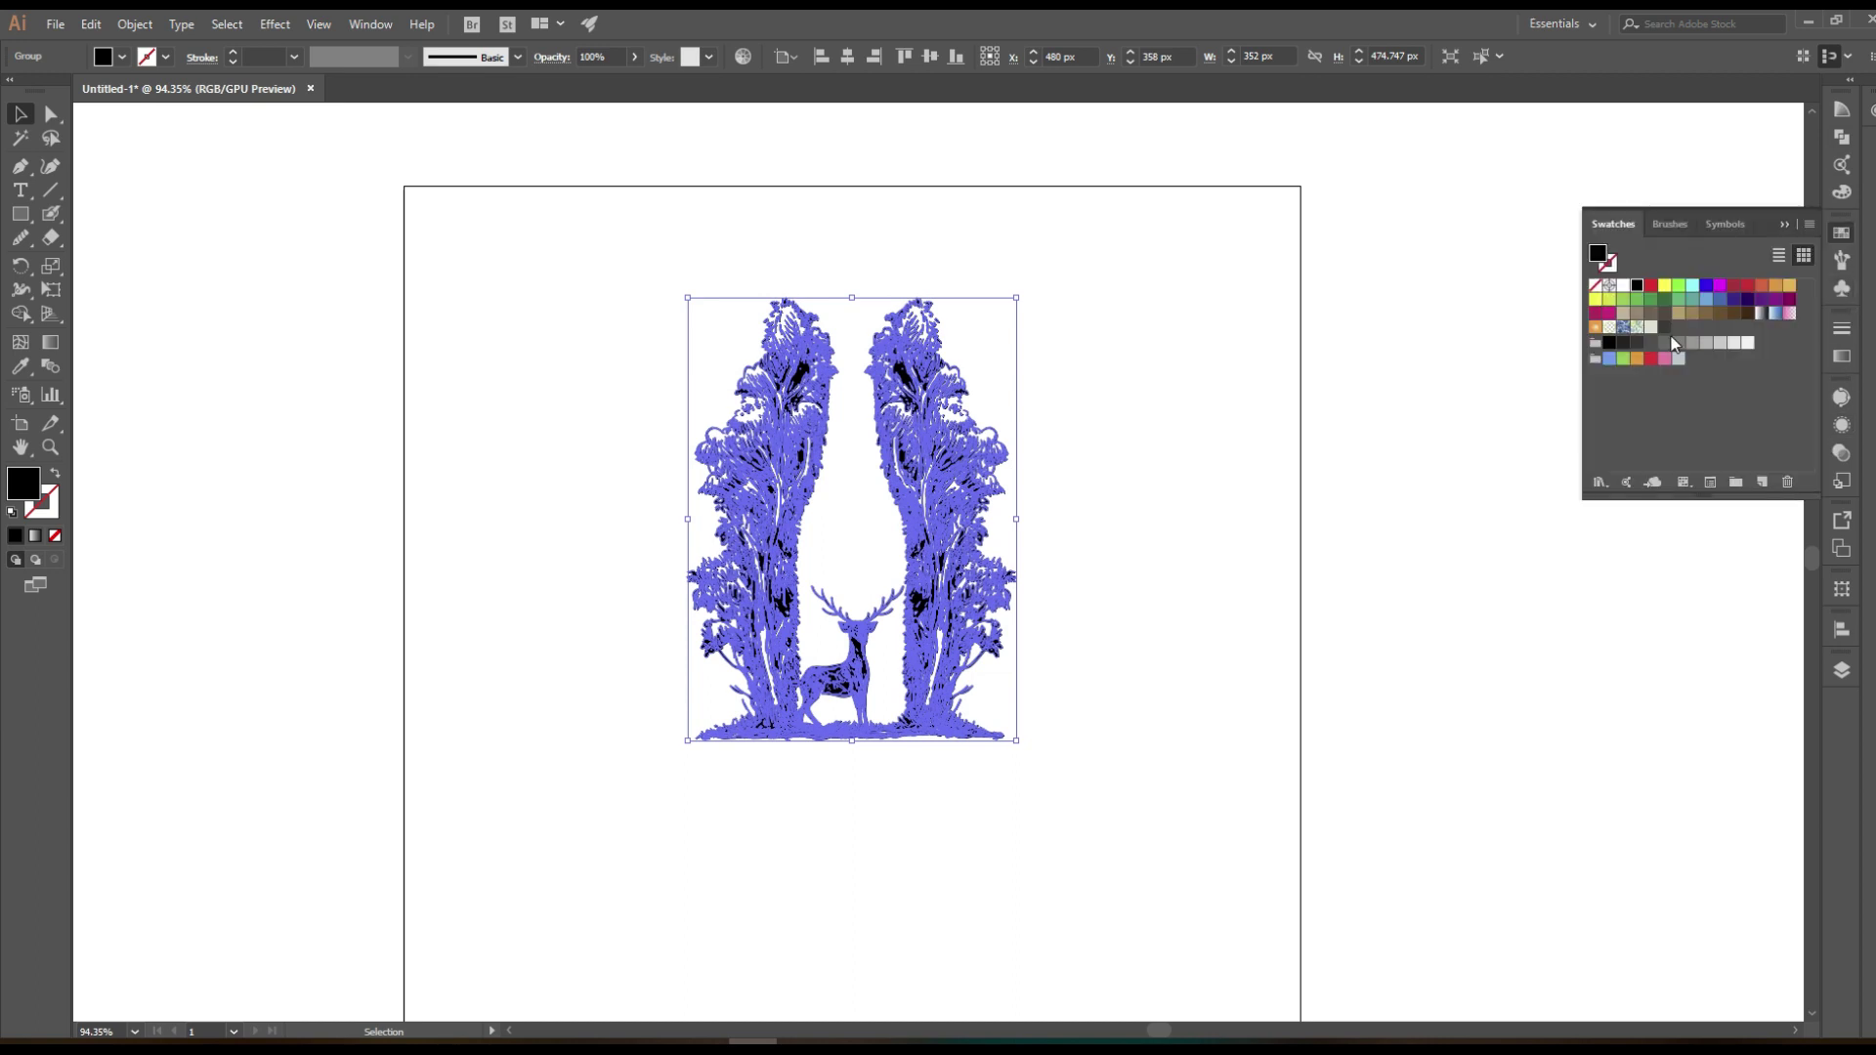
{"action": "left_click", "coordinate": [1283, 474]}
Draw an artboard-sized square, fill it light beige and send it to the back
{"action": "left_click", "coordinate": [20, 214]}
{"action": "key", "text": "ctrl+minus"}
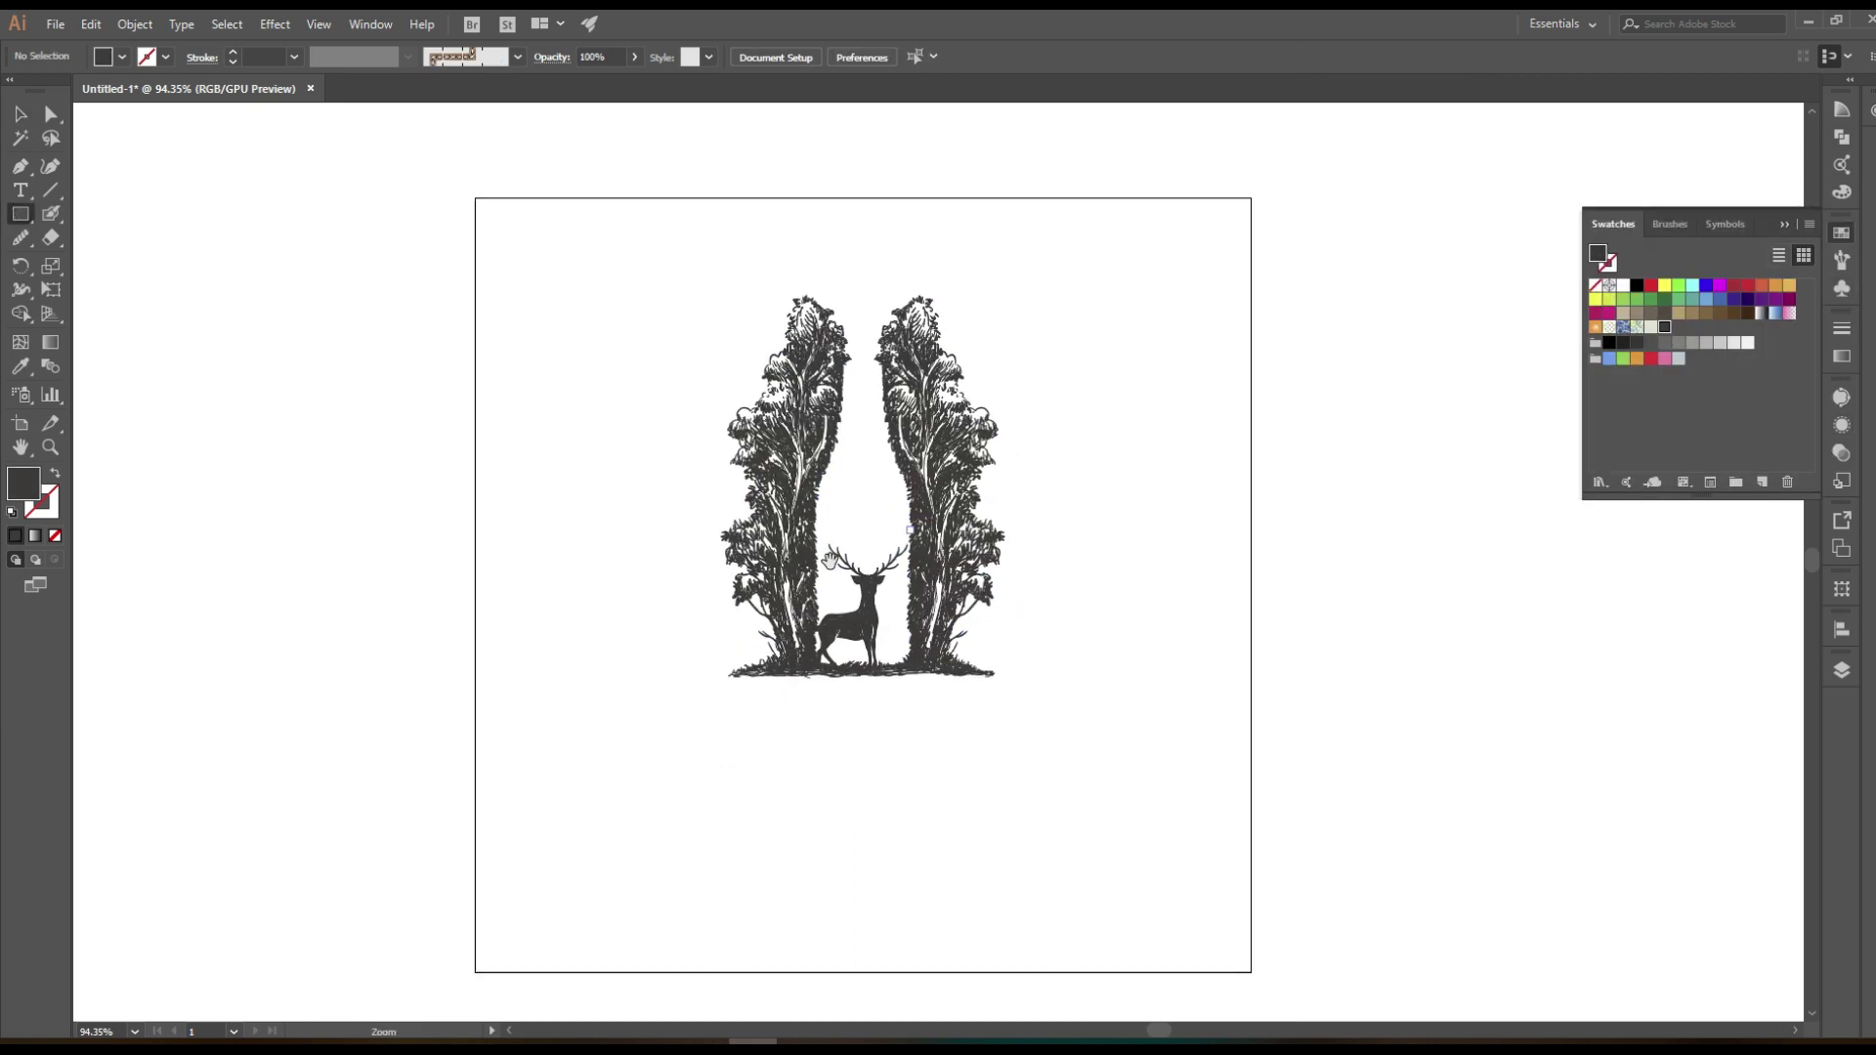
{"action": "left_click_drag", "start_coordinate": [537, 201], "coordinate": [1136, 798]}
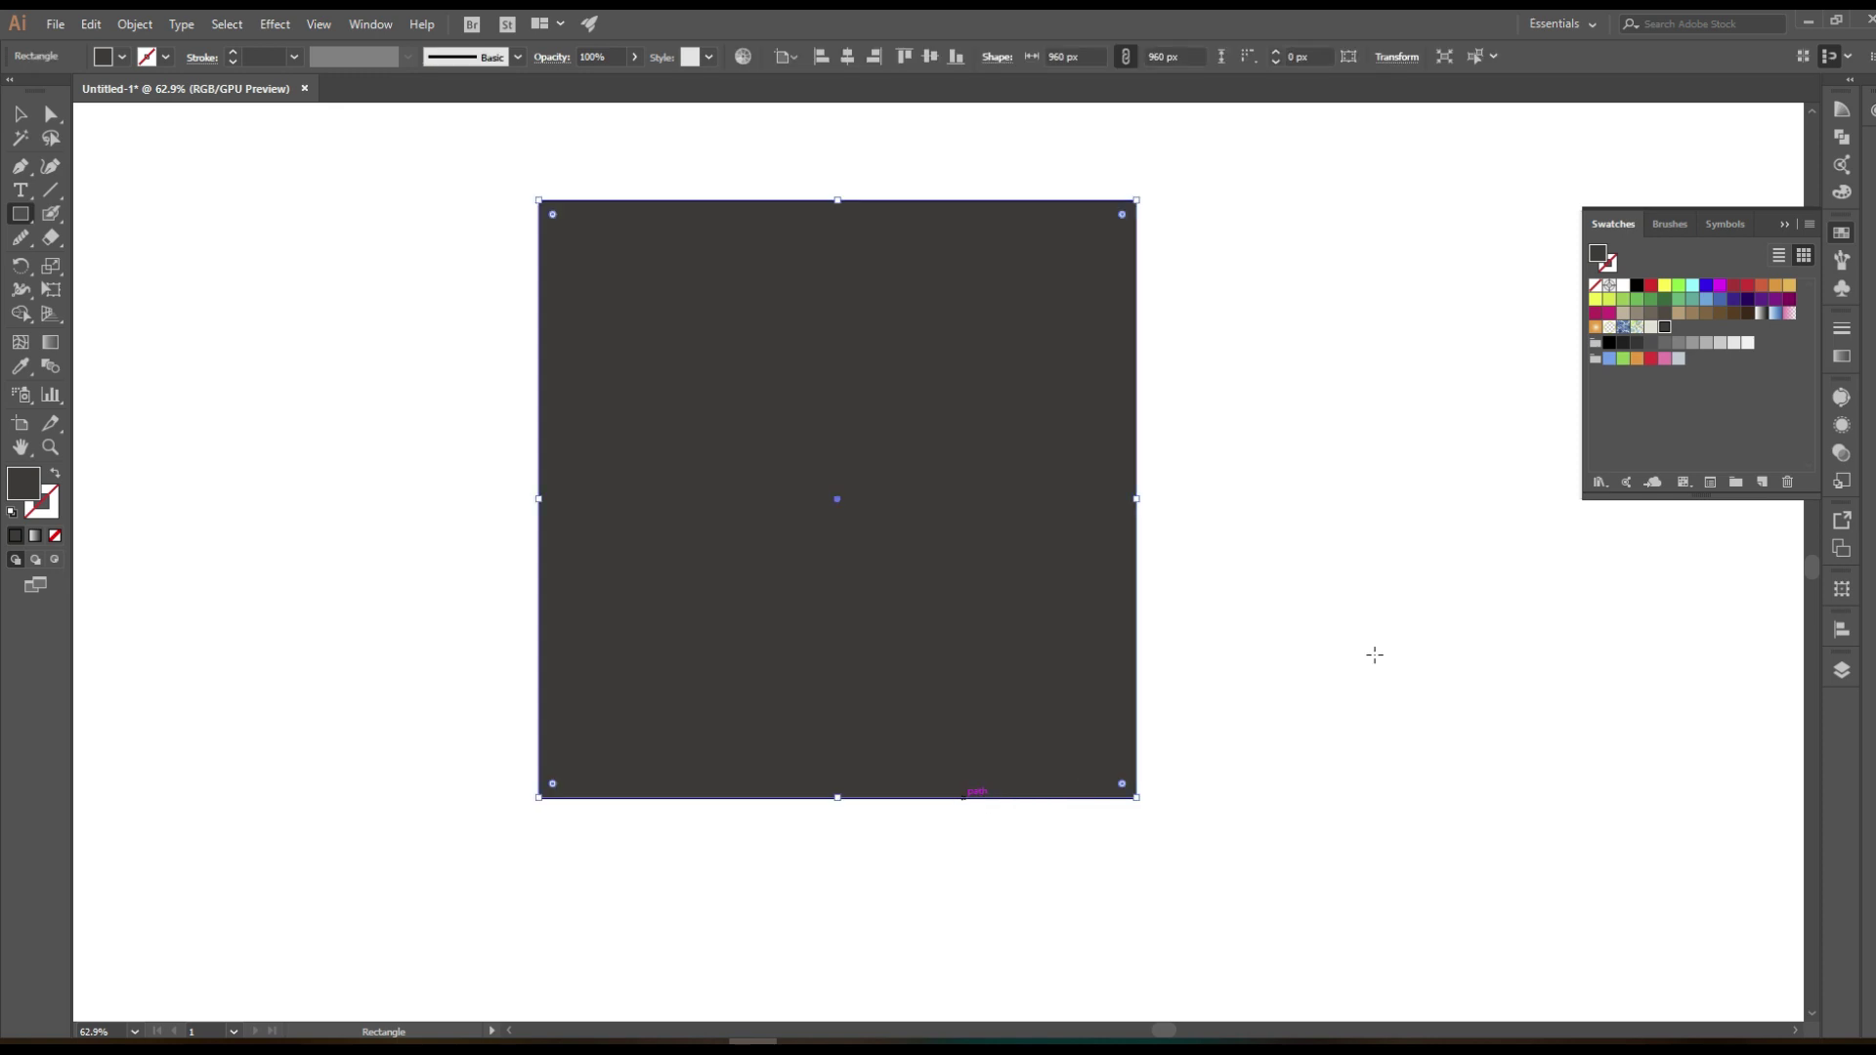
{"action": "left_click", "coordinate": [1652, 329]}
{"action": "right_click", "coordinate": [921, 335]}
{"action": "left_click", "coordinate": [1201, 713]}
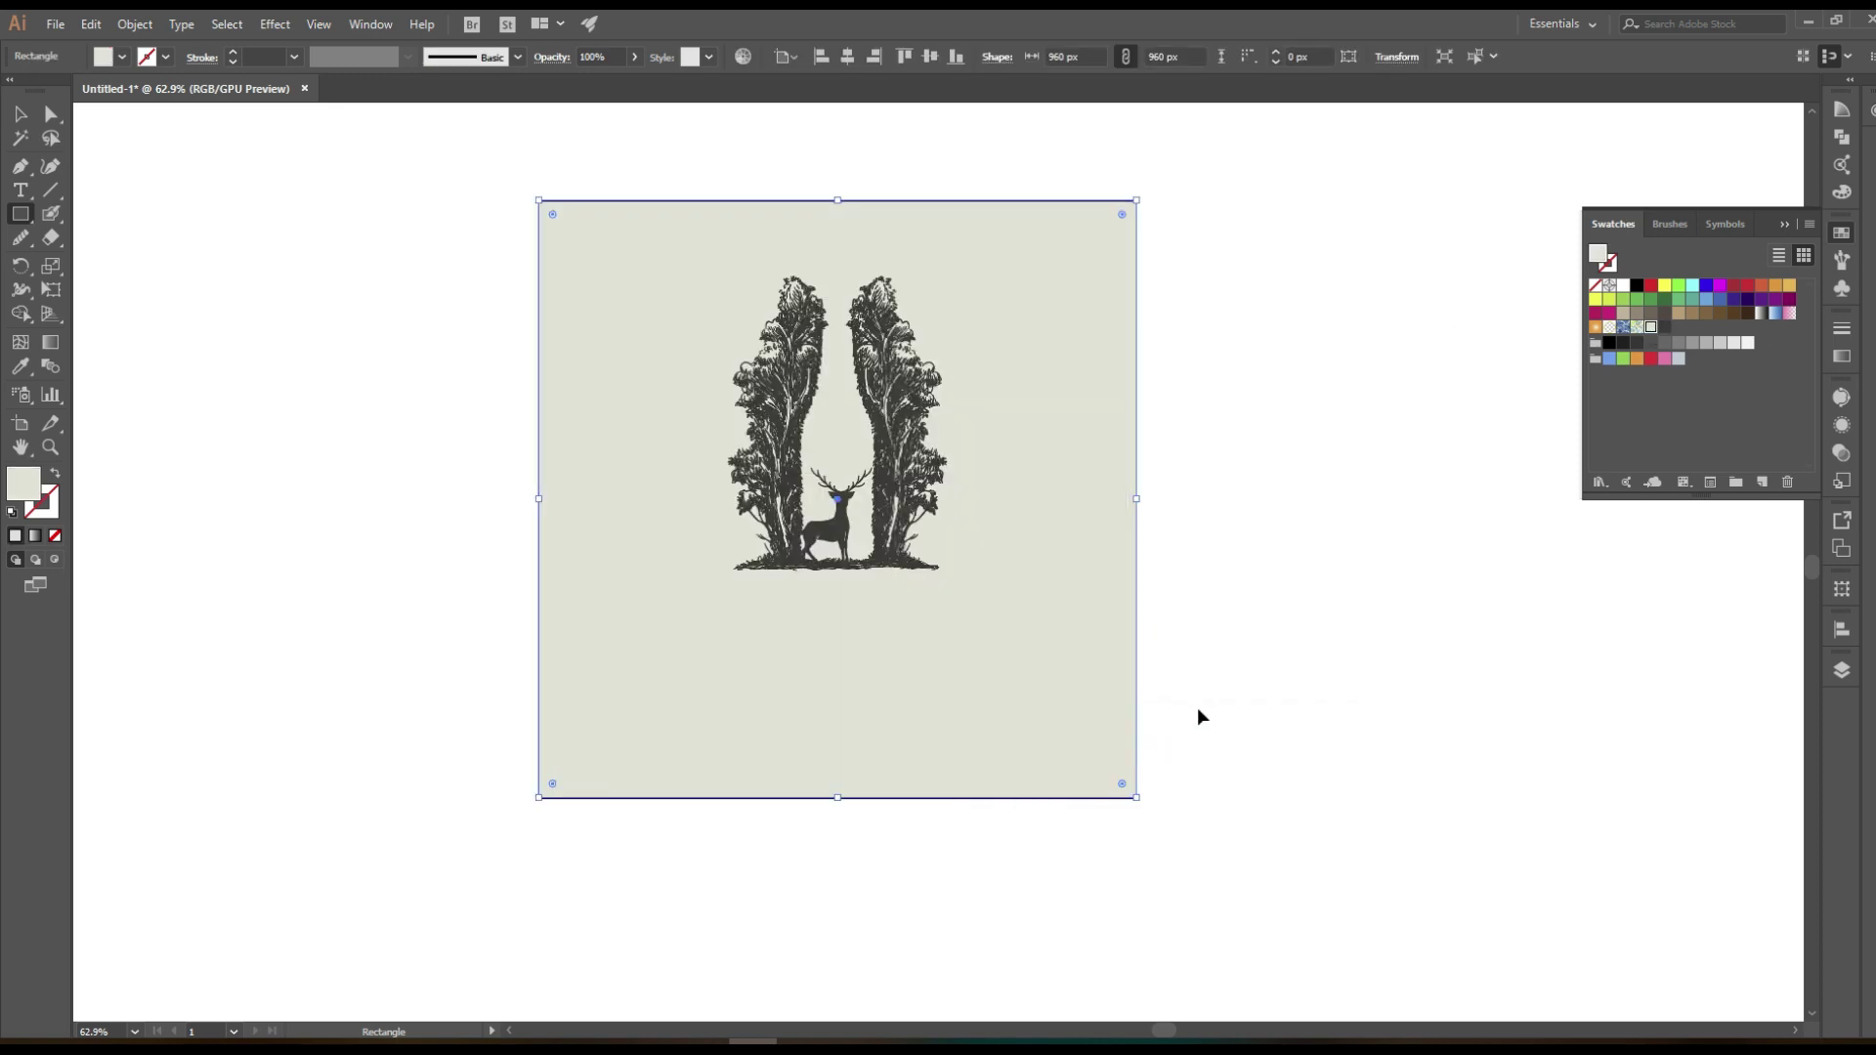
{"action": "left_click", "coordinate": [21, 113]}
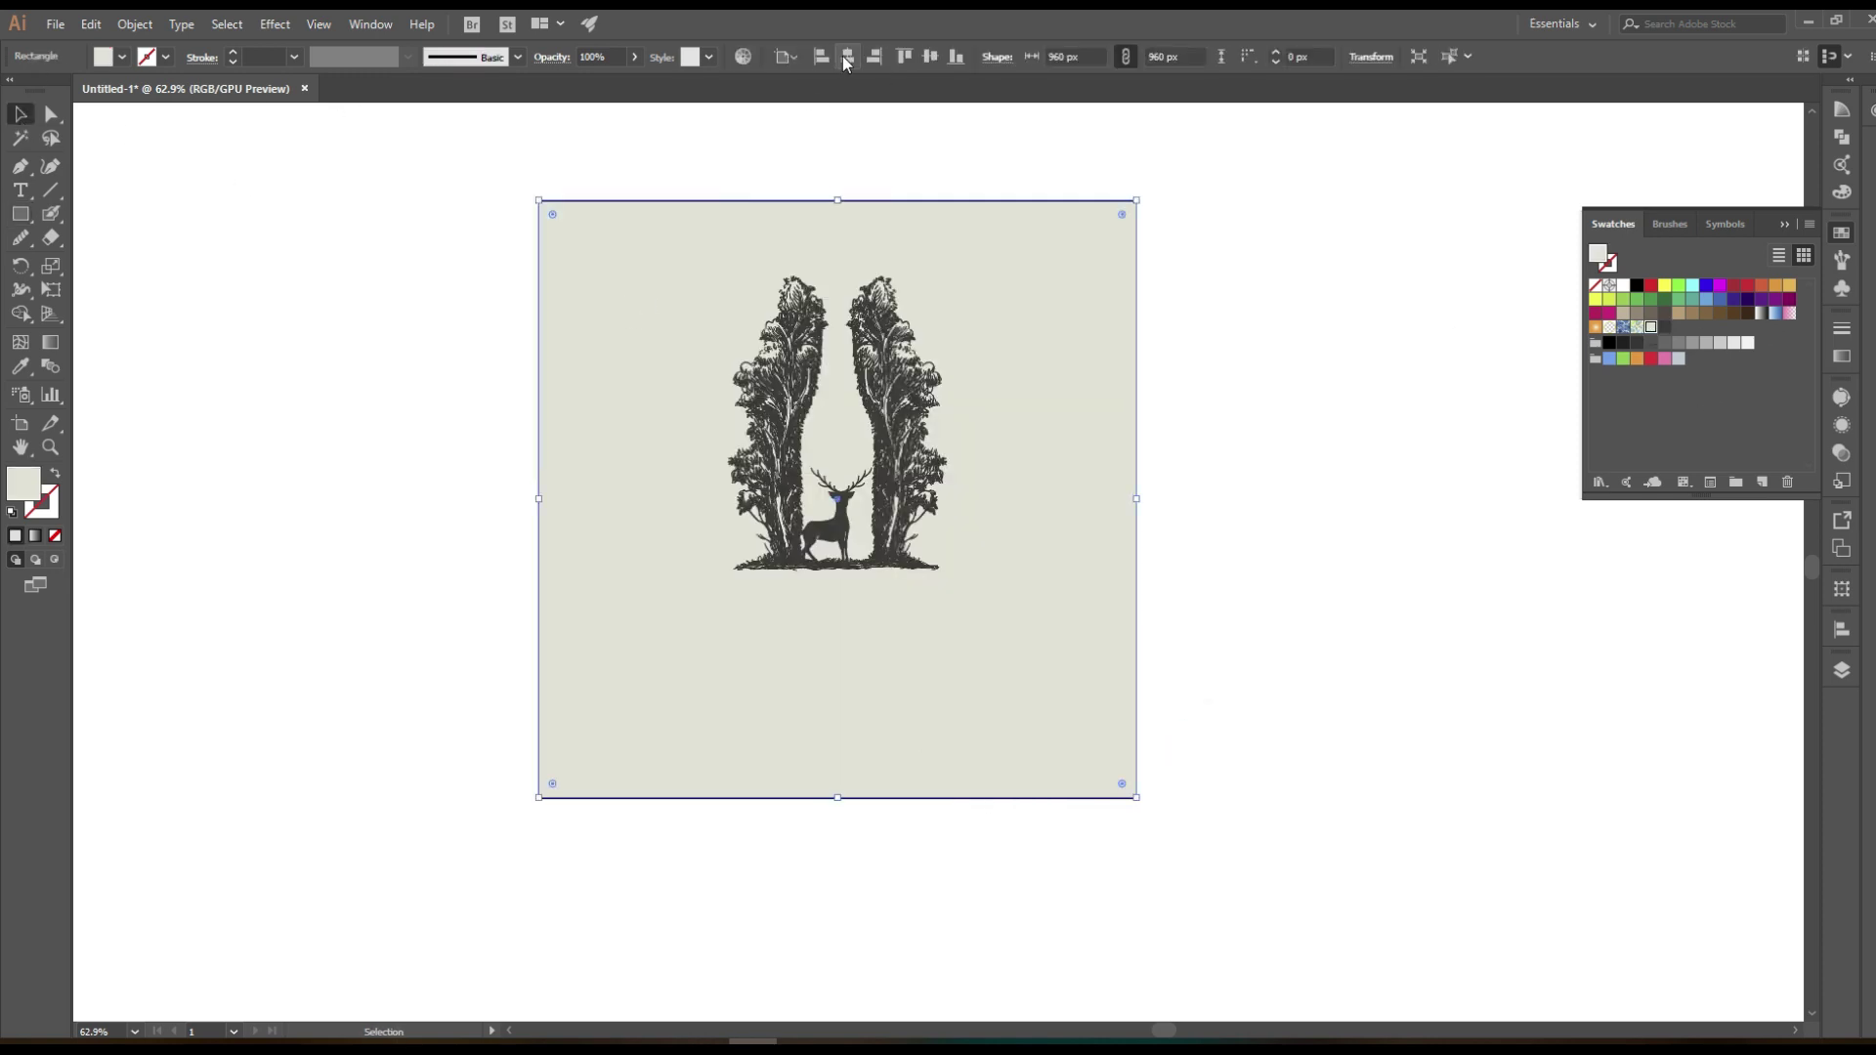
Deselect, adjust the zoom, and place a text object below the trees
{"action": "key", "text": "ctrl+shift+a"}
{"action": "scroll", "coordinate": [922, 578], "scroll_direction": "up", "scroll_amount": 3}
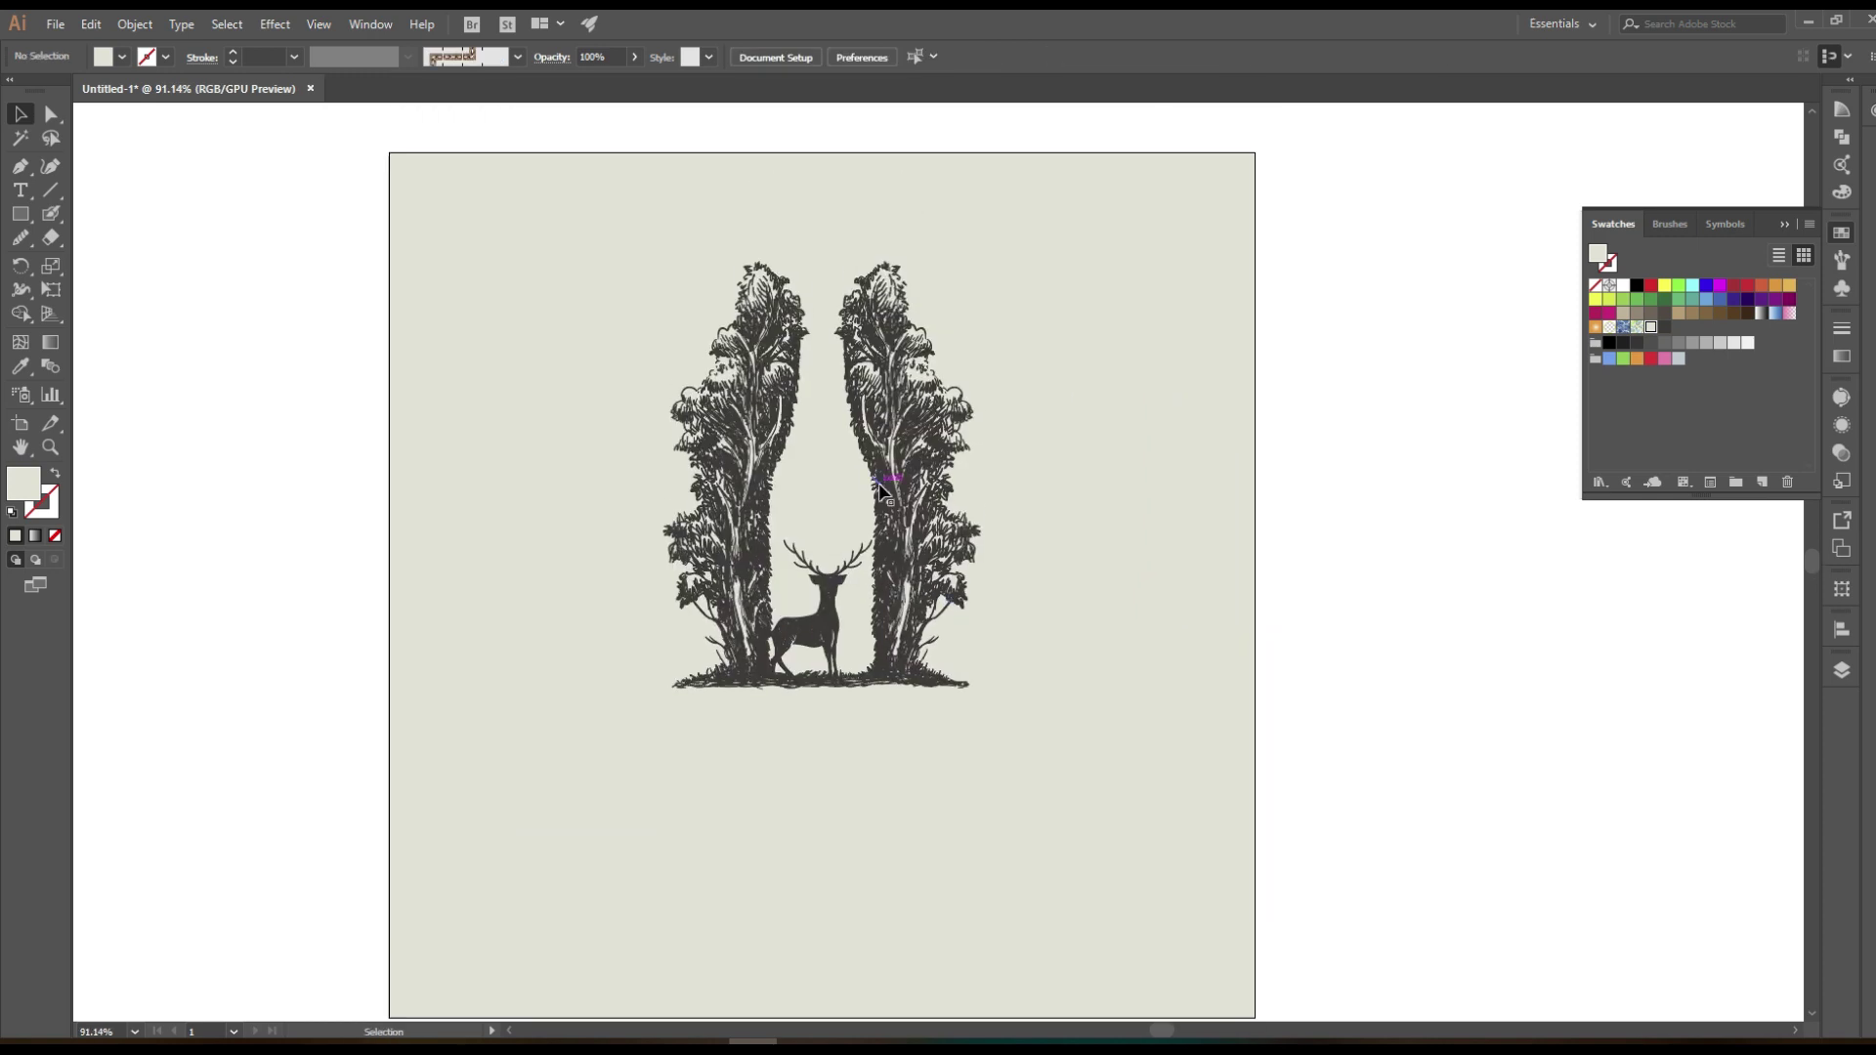
{"action": "scroll", "coordinate": [1073, 685], "scroll_direction": "up", "scroll_amount": 2}
{"action": "scroll", "coordinate": [1026, 714], "scroll_direction": "down", "scroll_amount": 1}
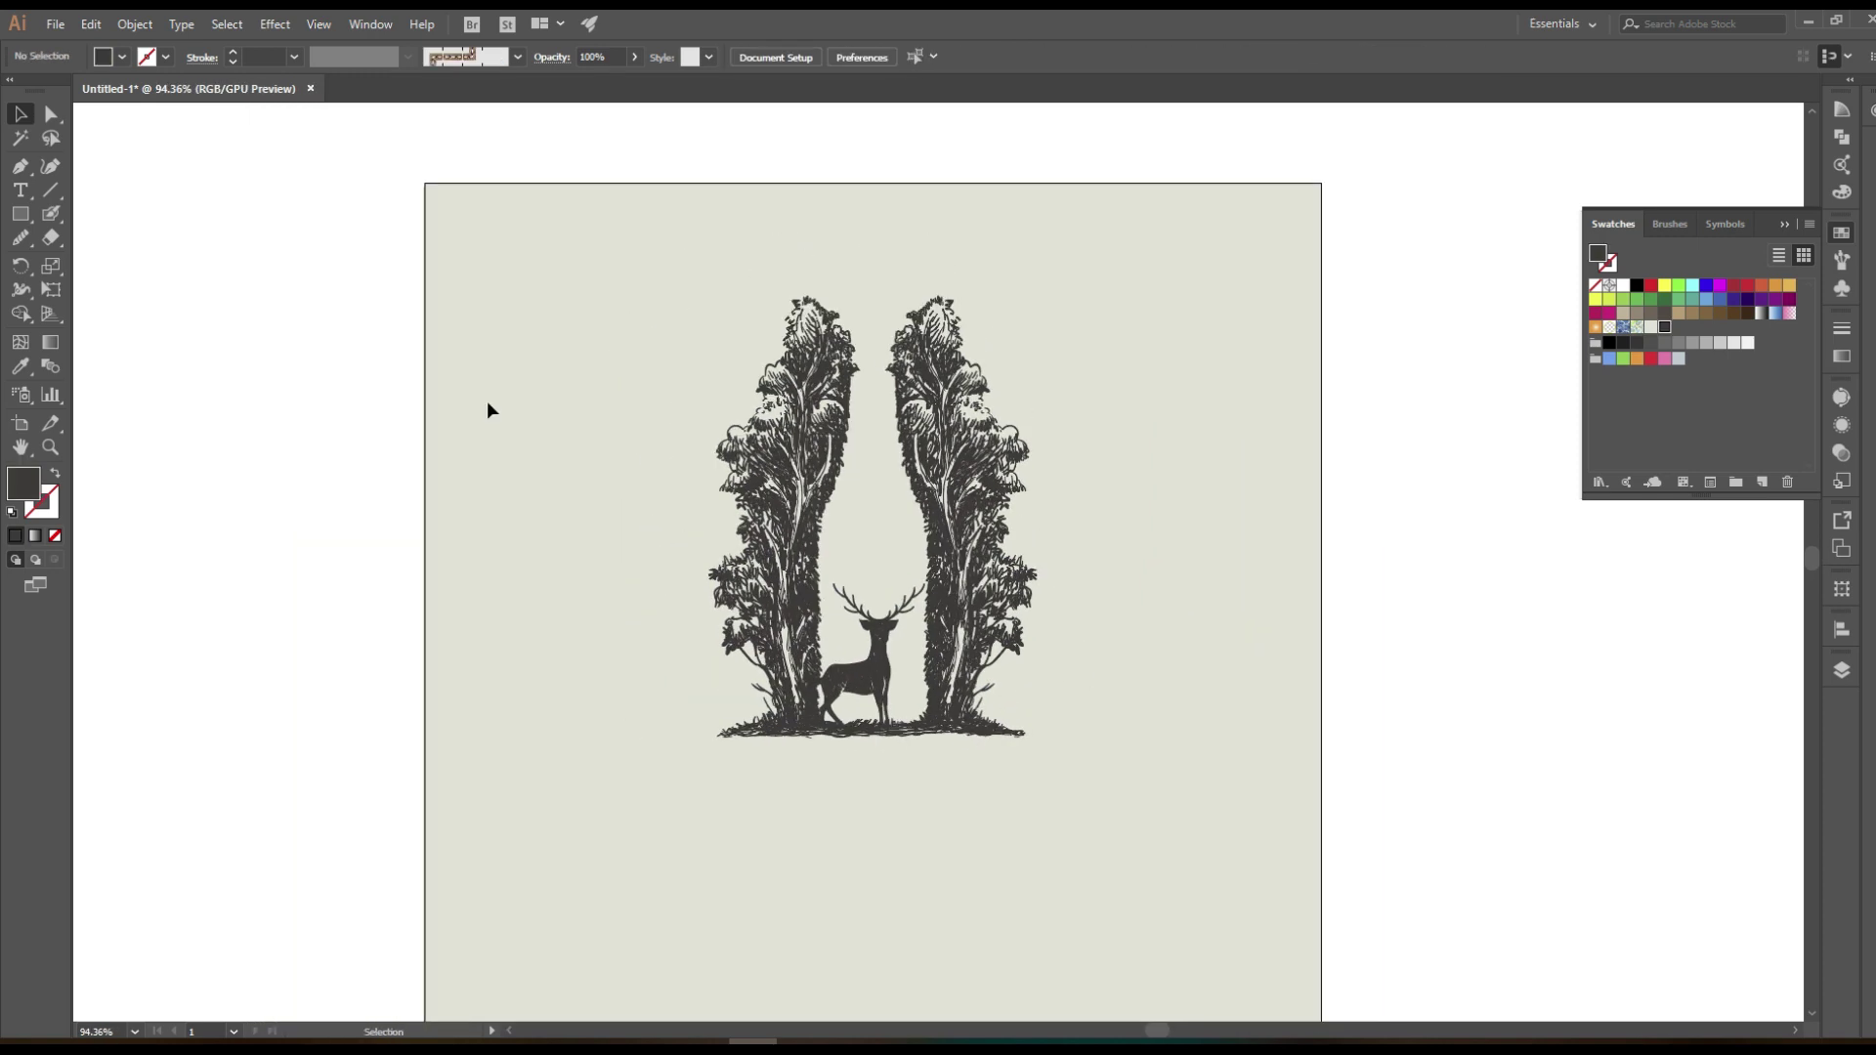
{"action": "left_click", "coordinate": [21, 191]}
{"action": "left_click", "coordinate": [696, 774]}
Enlarge the placeholder text and replace it with COMPANY NAME
{"action": "key", "text": "Escape"}
{"action": "left_click_drag", "start_coordinate": [758, 777], "coordinate": [953, 880]}
{"action": "double_click", "coordinate": [859, 774]}
{"action": "key", "text": "ctrl+a"}
{"action": "type", "text": "CO"}
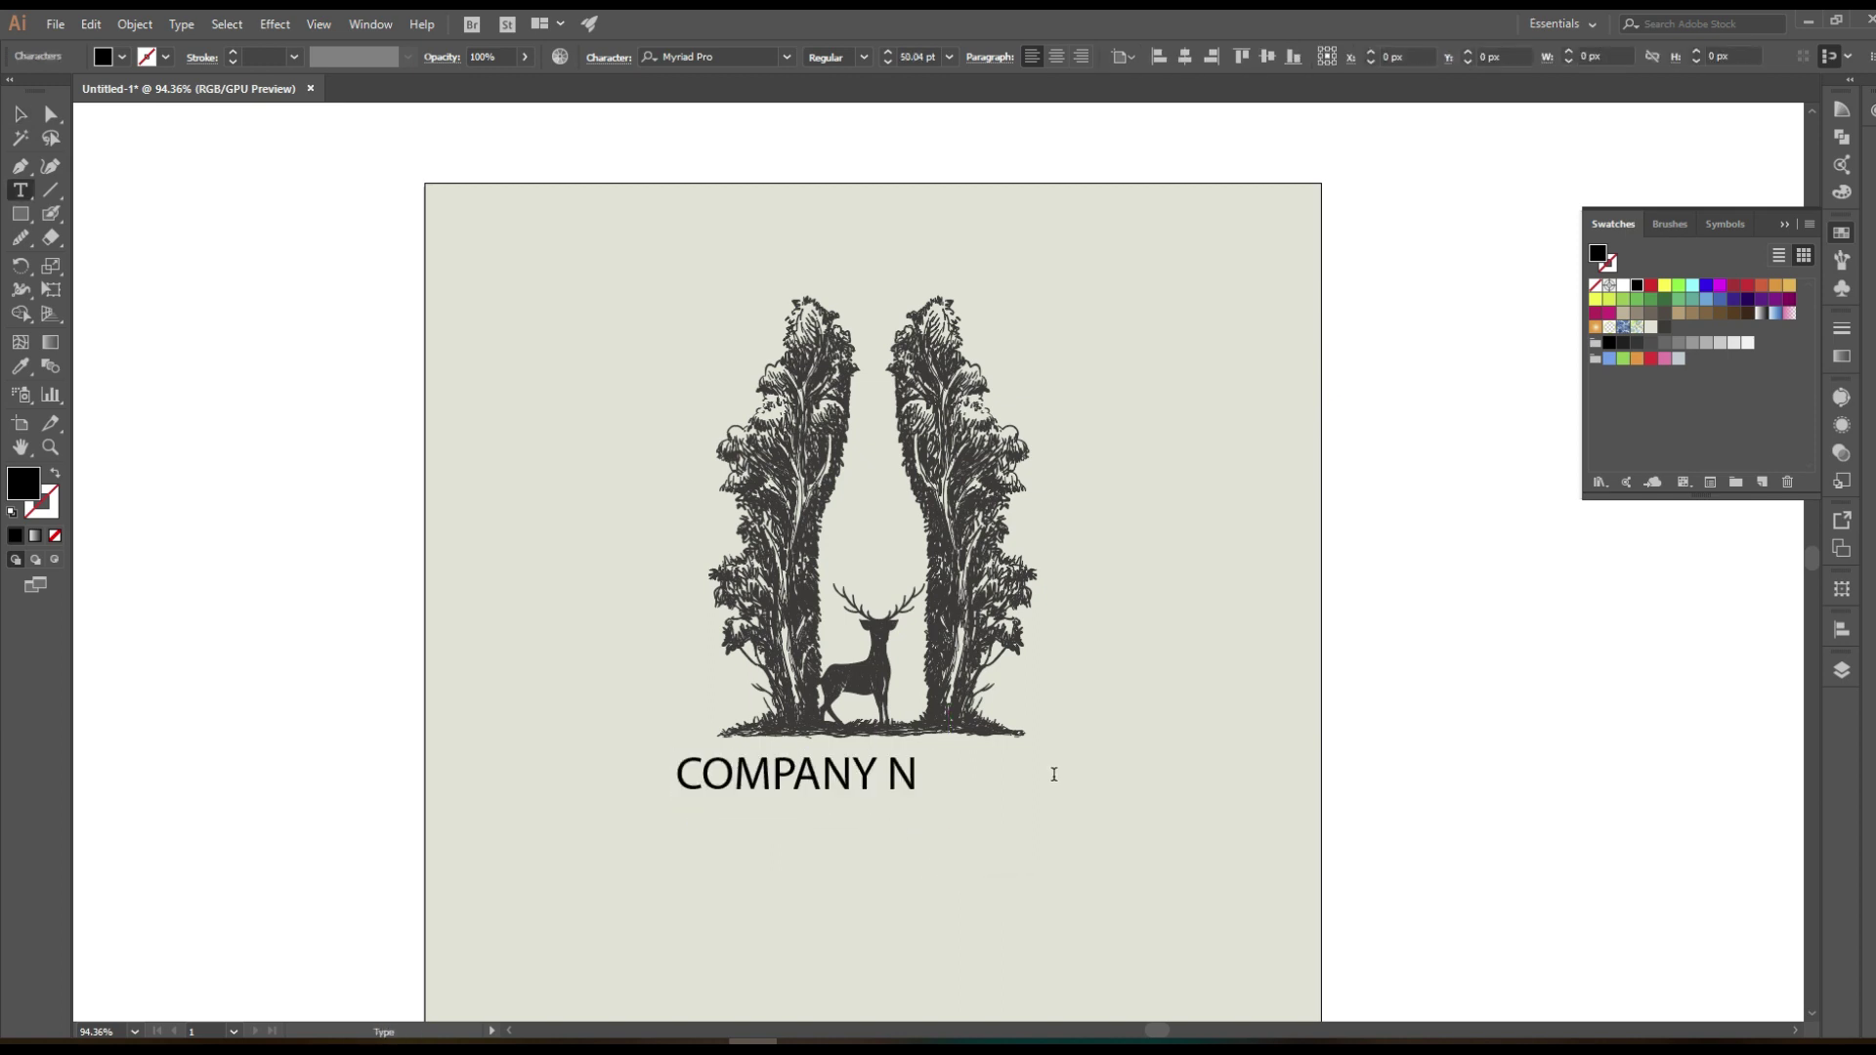
Set the COMPANY NAME text in The Foregen Rough One font
{"action": "left_click", "coordinate": [21, 115]}
{"action": "left_click", "coordinate": [723, 56]}
{"action": "type", "text": "the"}
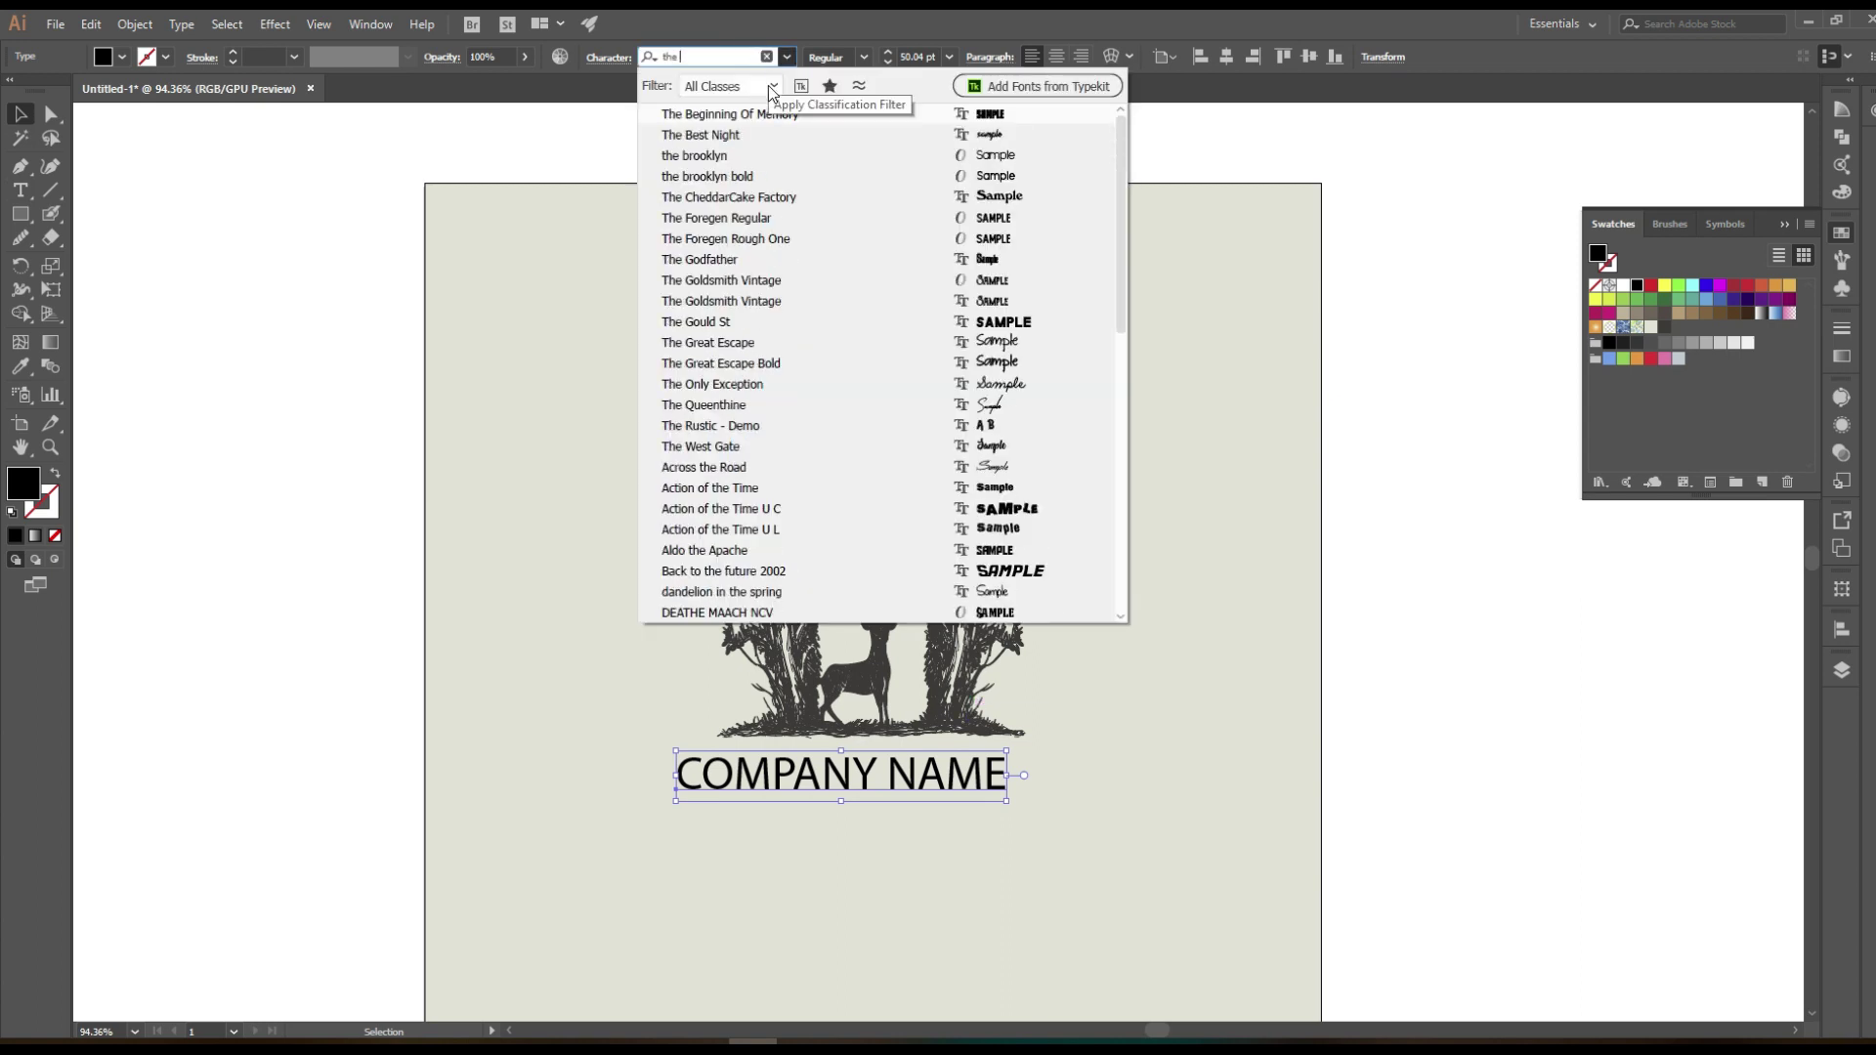
{"action": "left_click", "coordinate": [810, 241]}
Scale up COMPANY NAME and centre it beneath the trees and deer
{"action": "mouse_move", "coordinate": [924, 792]}
{"action": "left_mouse_down"}
{"action": "mouse_move", "coordinate": [1098, 798]}
{"action": "mouse_move", "coordinate": [970, 788]}
{"action": "left_mouse_up"}
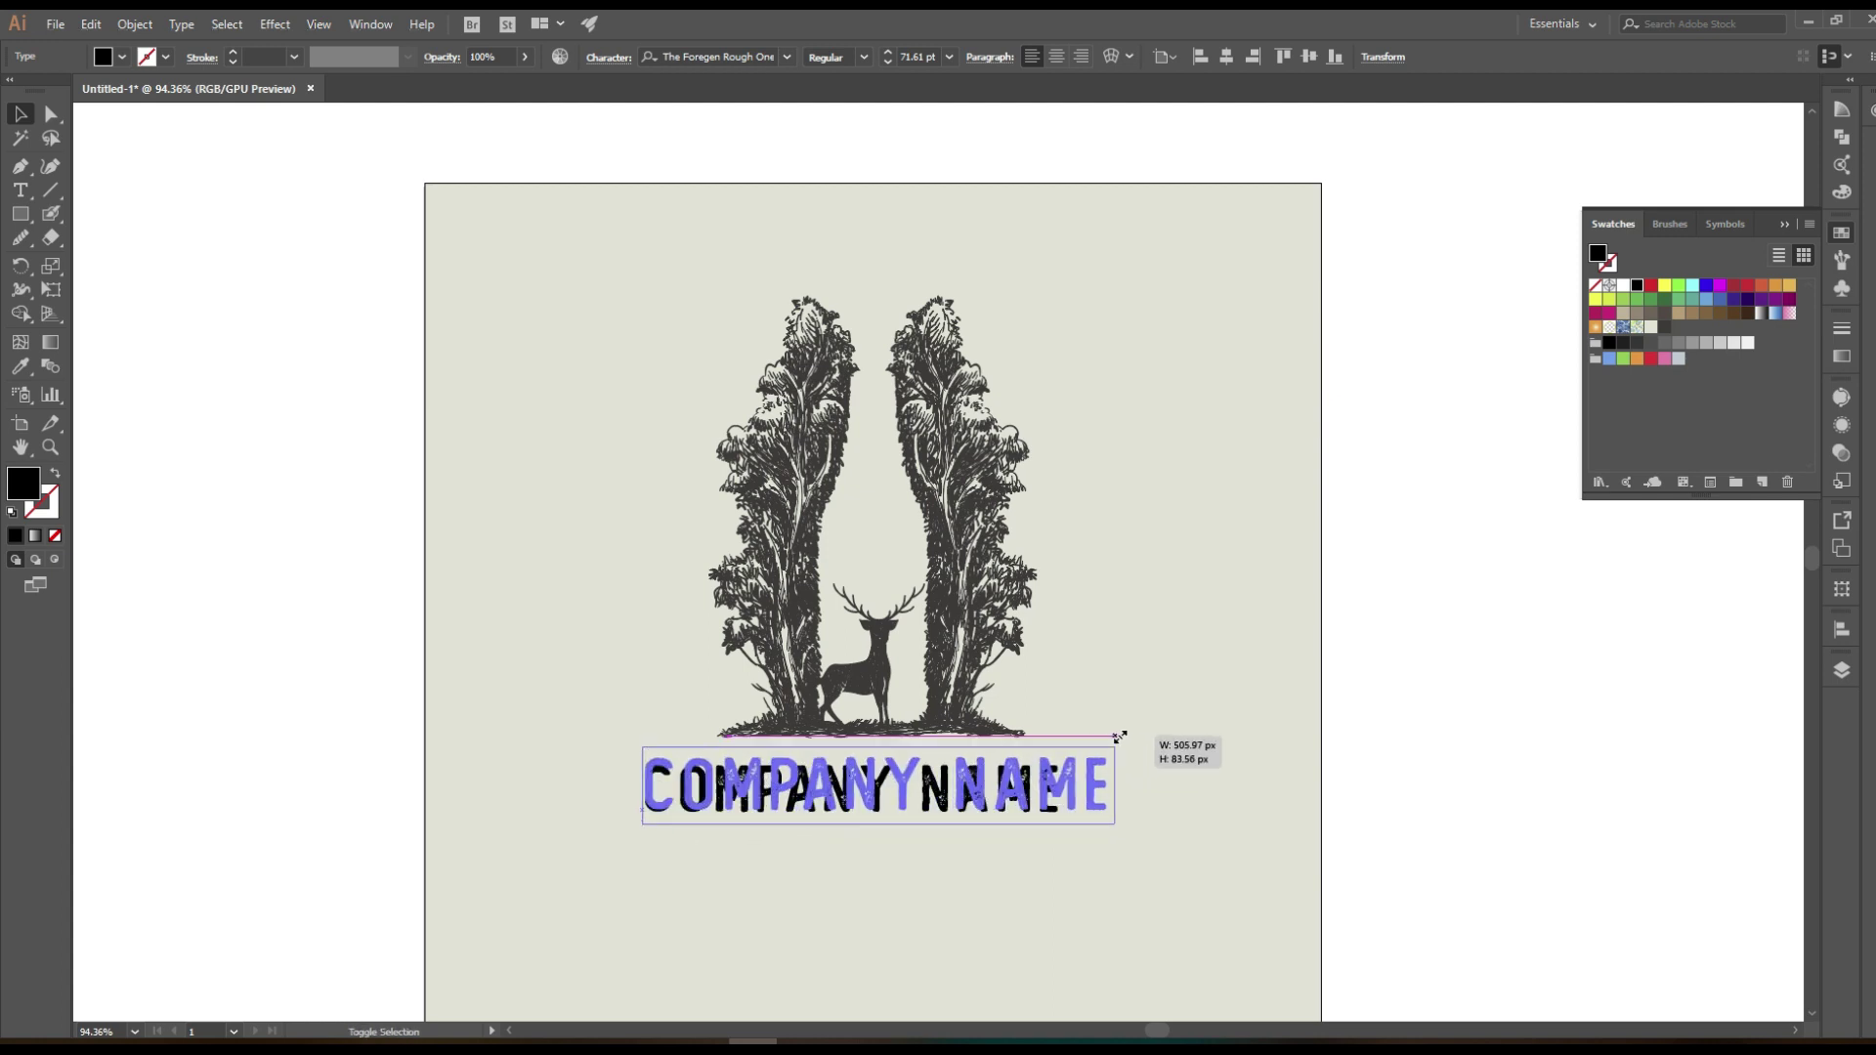
{"action": "left_click_drag", "start_coordinate": [1068, 754], "coordinate": [1121, 746]}
{"action": "left_click_drag", "start_coordinate": [1068, 804], "coordinate": [1035, 756]}
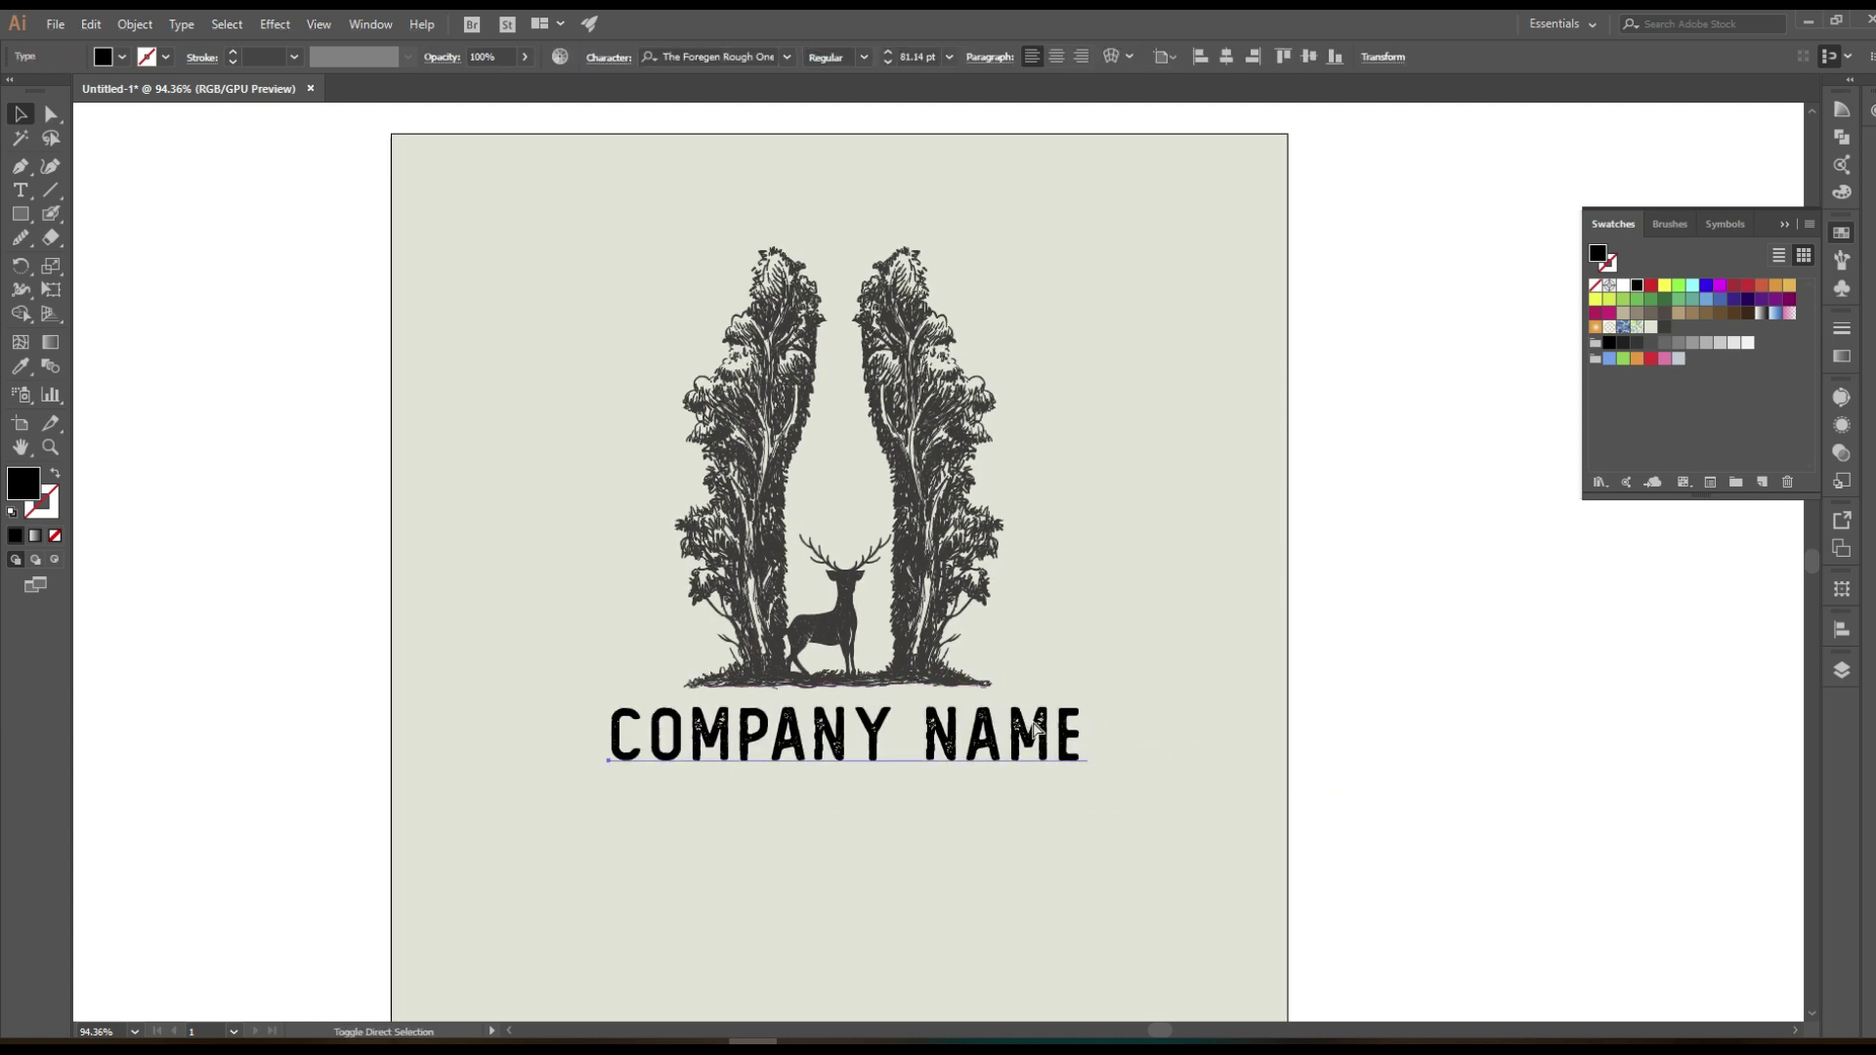
{"action": "left_click_drag", "start_coordinate": [1120, 540], "coordinate": [583, 942]}
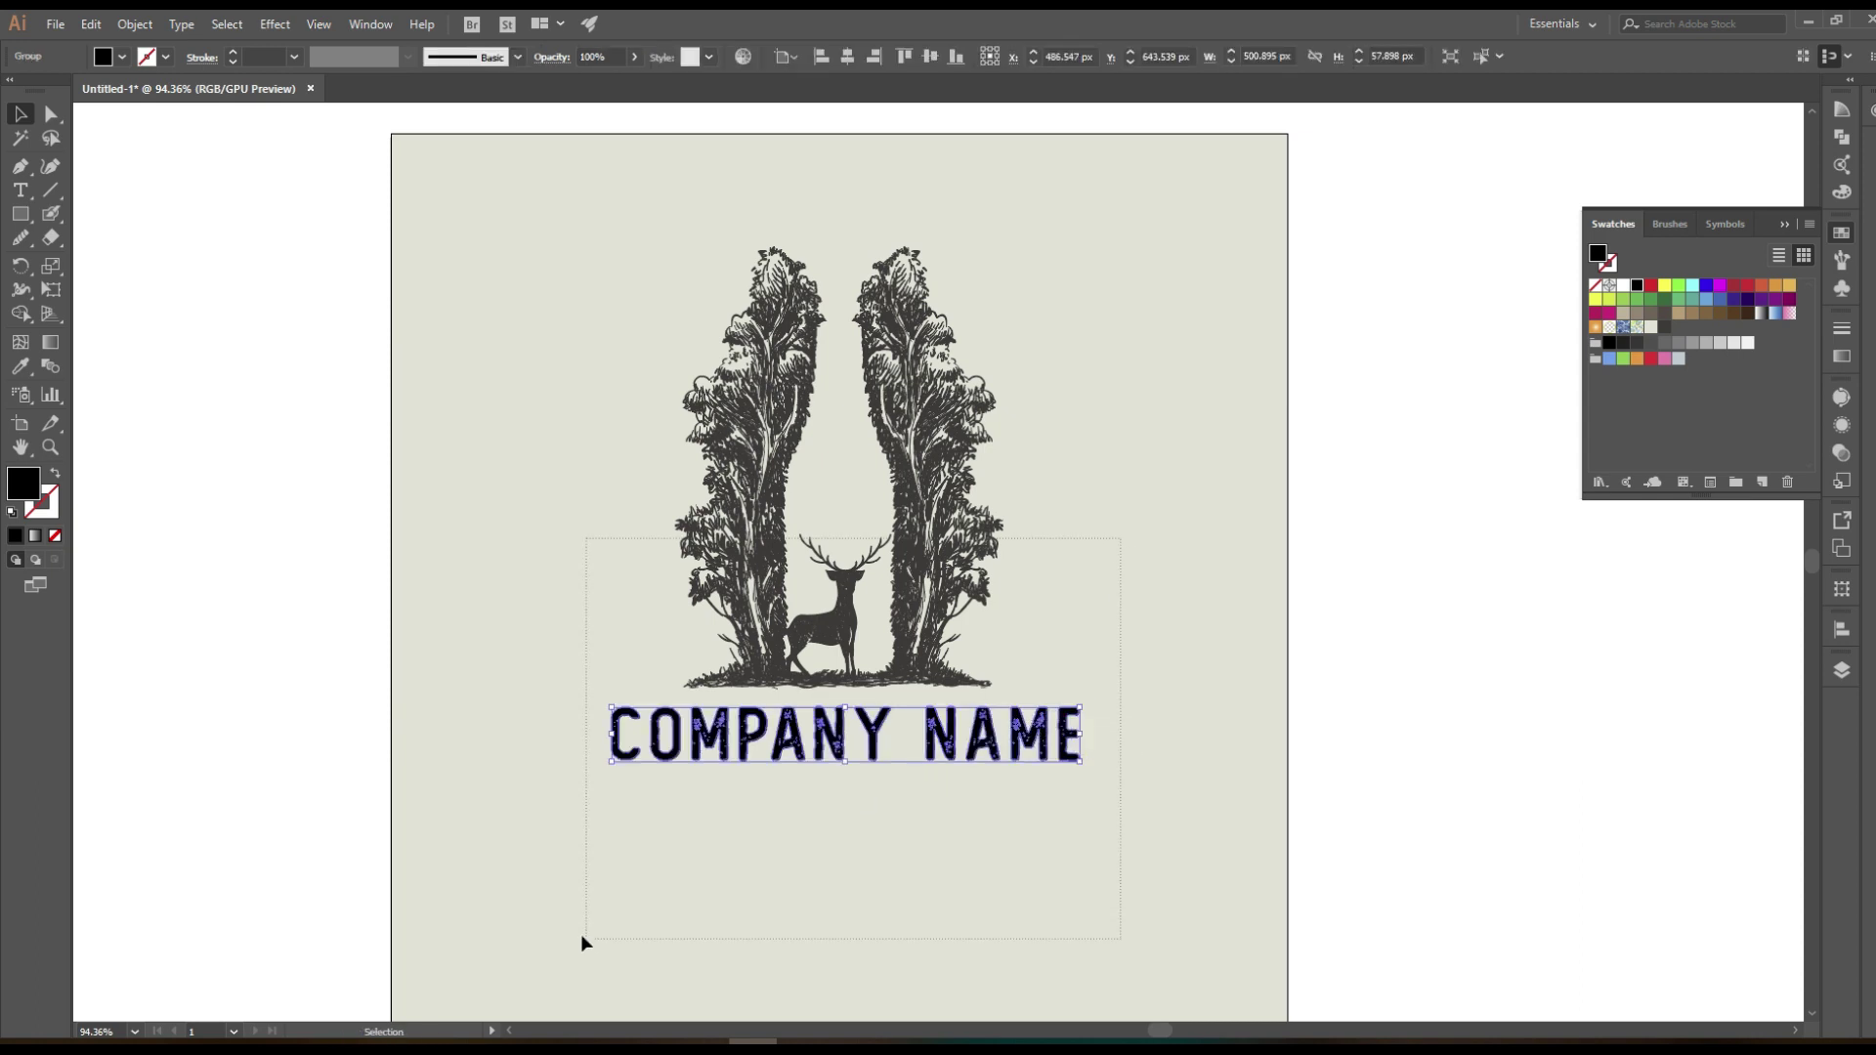
{"action": "left_click", "coordinate": [1165, 525]}
{"action": "left_click_drag", "start_coordinate": [1018, 748], "coordinate": [1012, 748]}
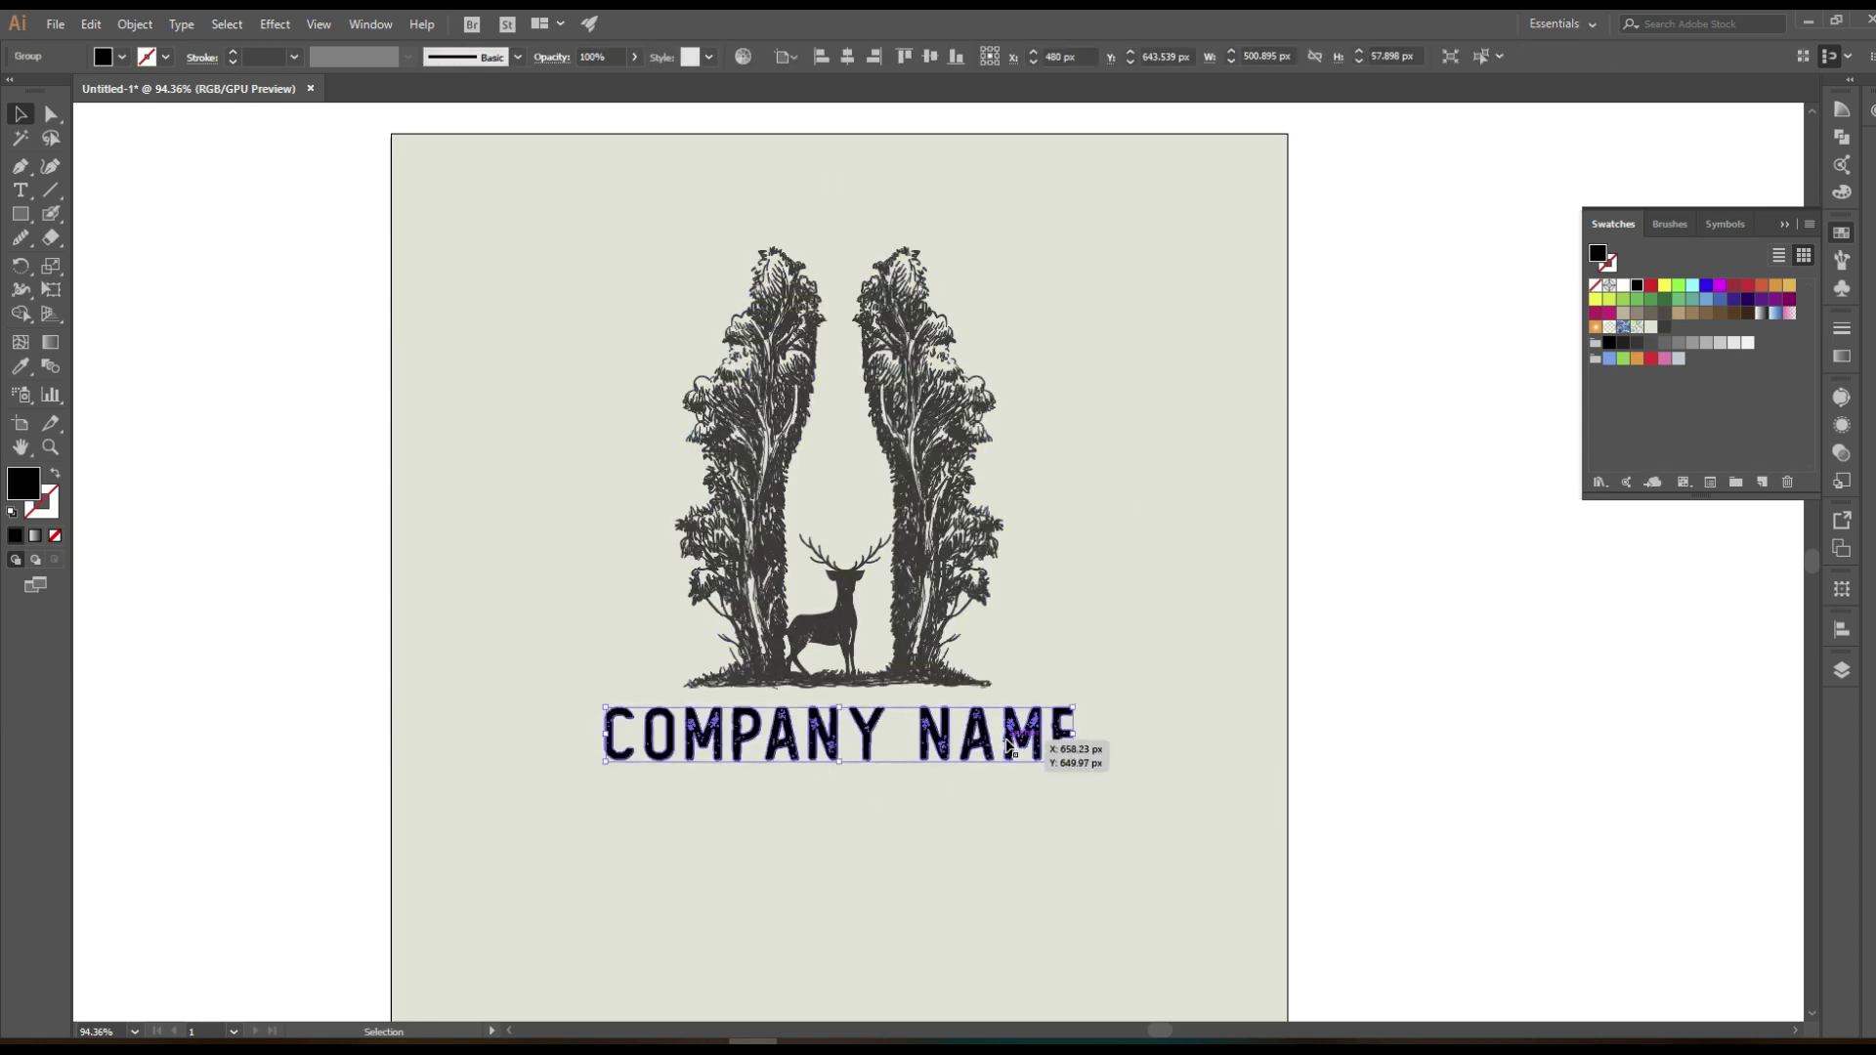
{"action": "left_click", "coordinate": [471, 471]}
Draw a short 4 pt stroked line extending the ground line on the right
{"action": "left_click", "coordinate": [21, 169]}
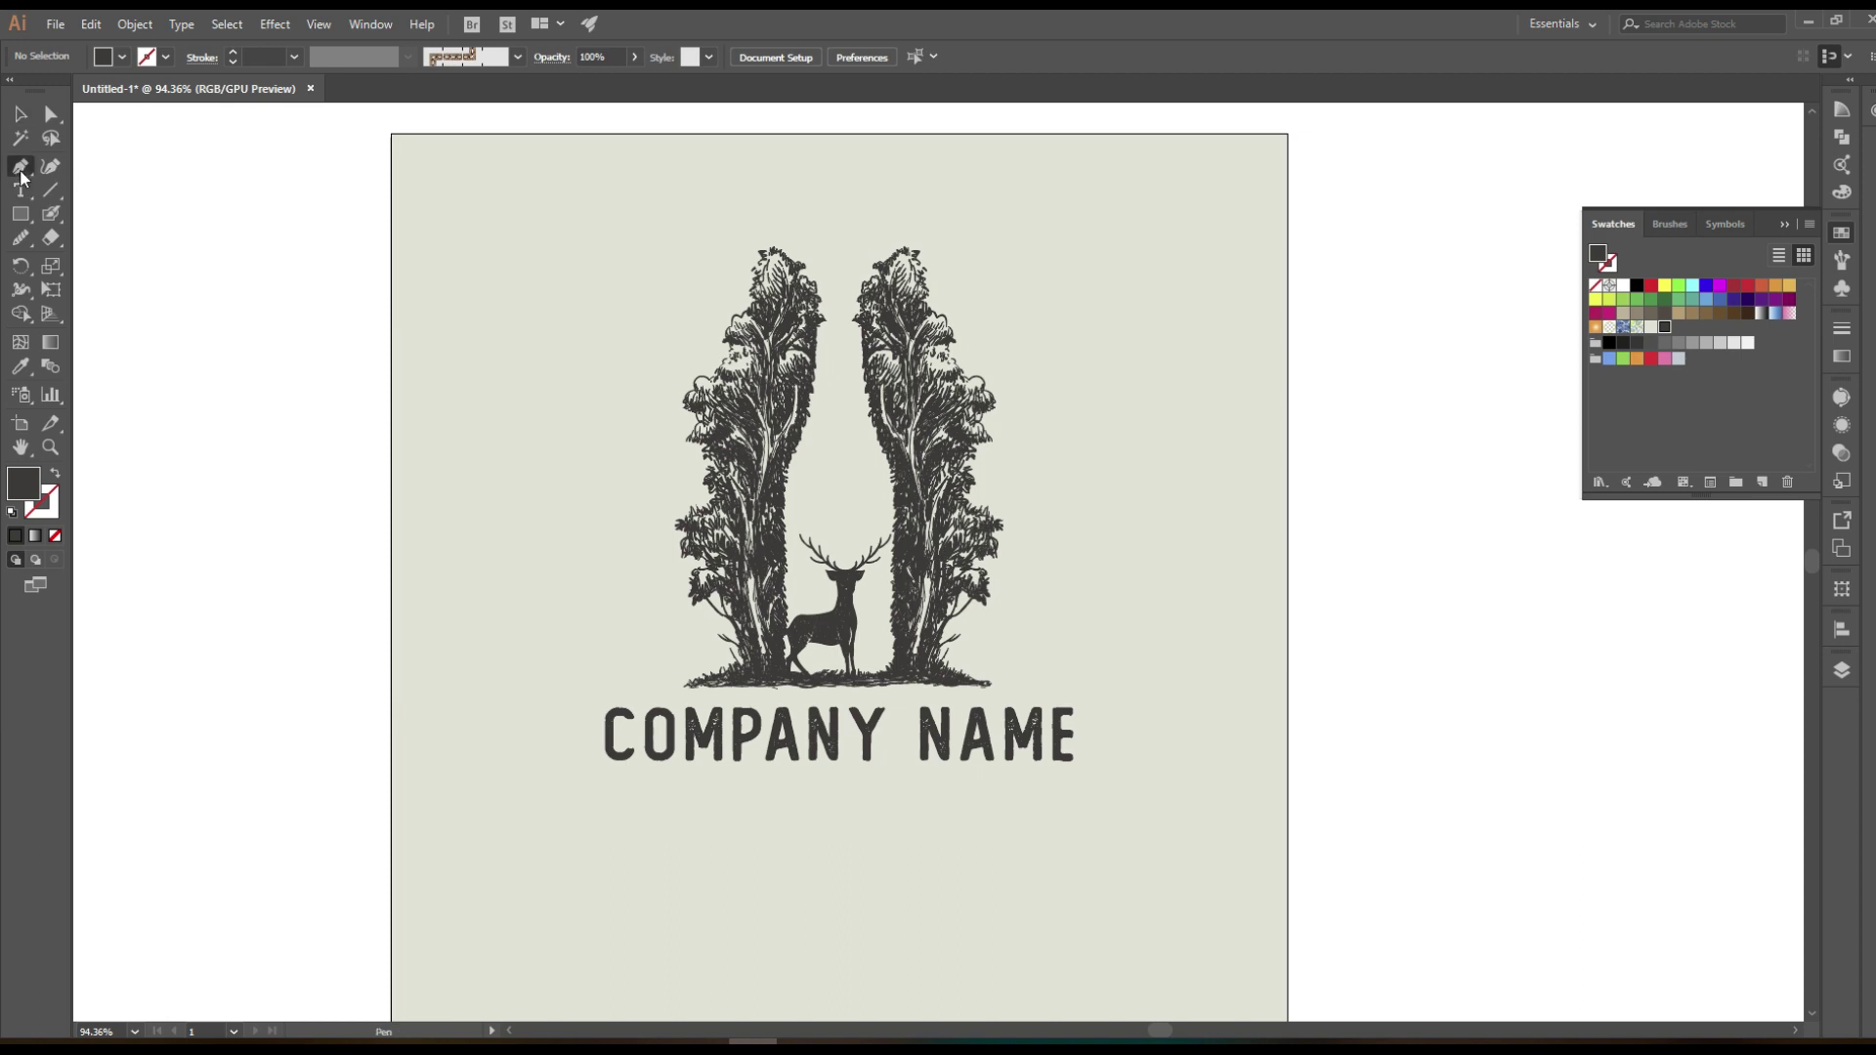
{"action": "left_click", "coordinate": [1007, 685]}
{"action": "left_click", "coordinate": [1075, 685]}
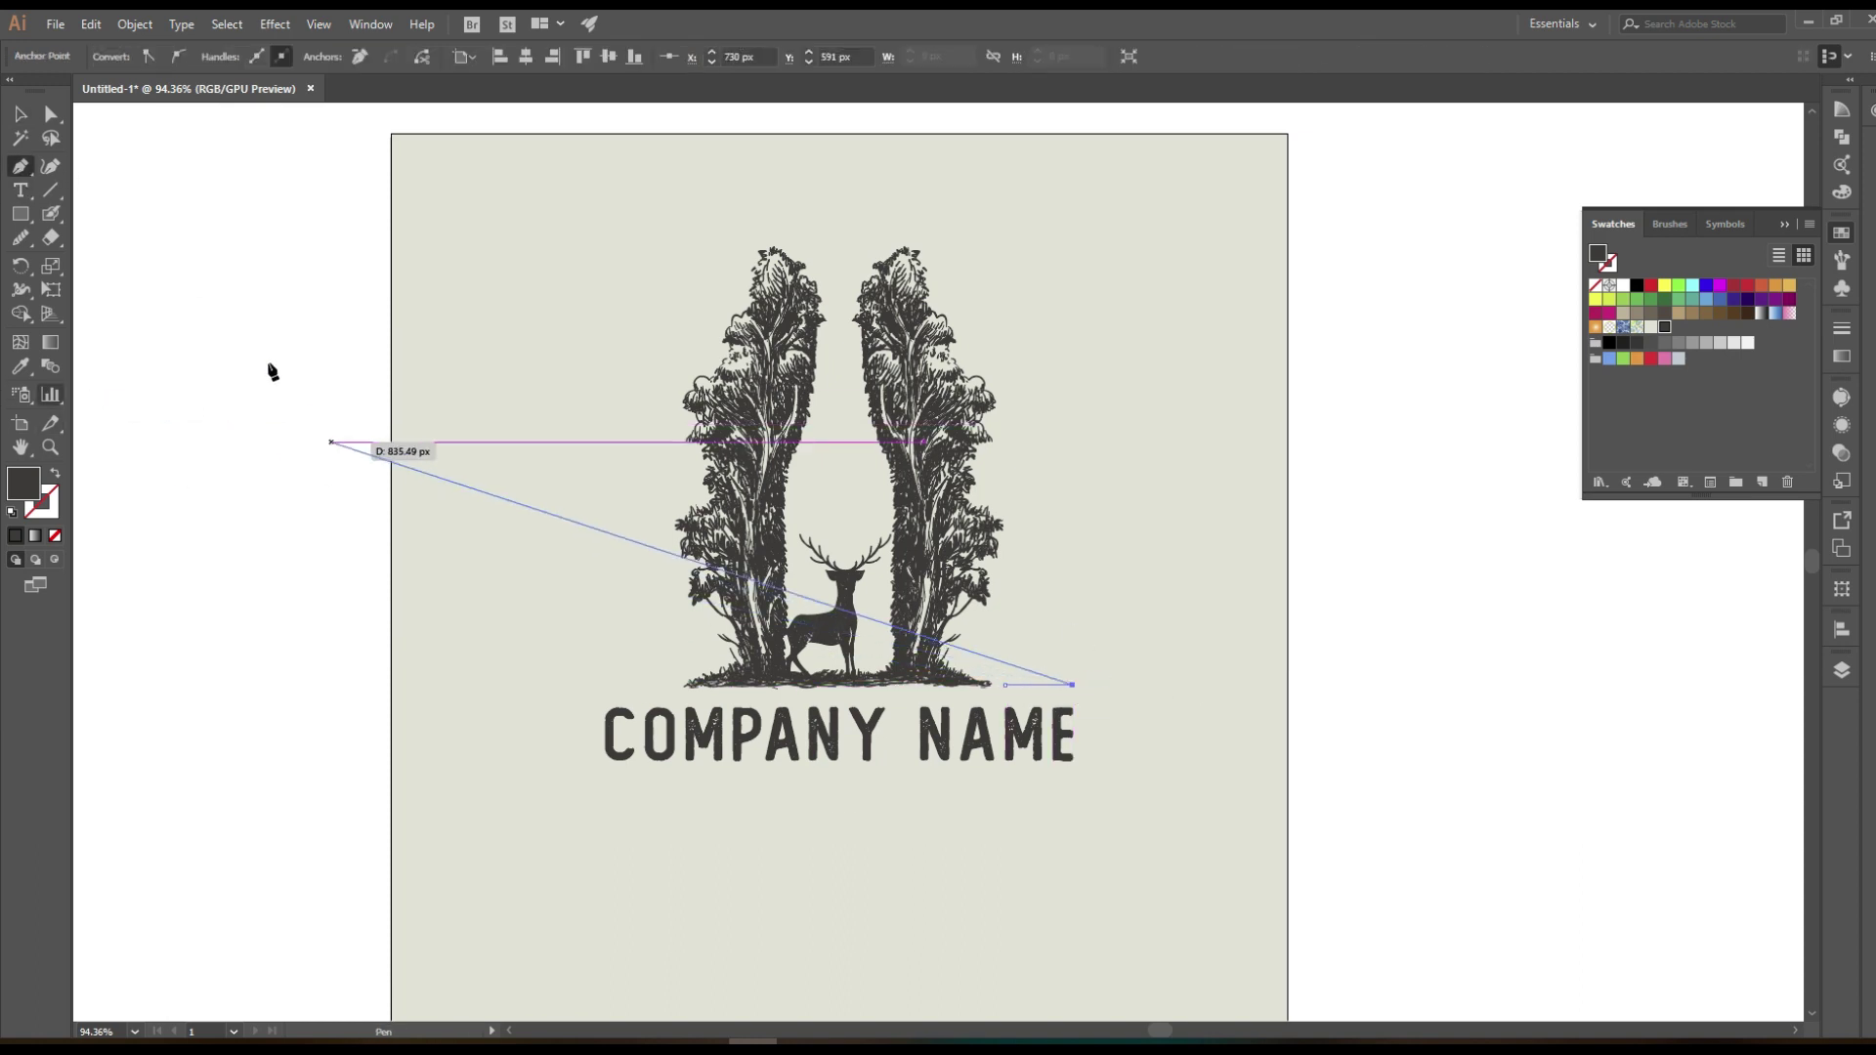
{"action": "left_click", "coordinate": [20, 114]}
{"action": "left_click", "coordinate": [56, 474]}
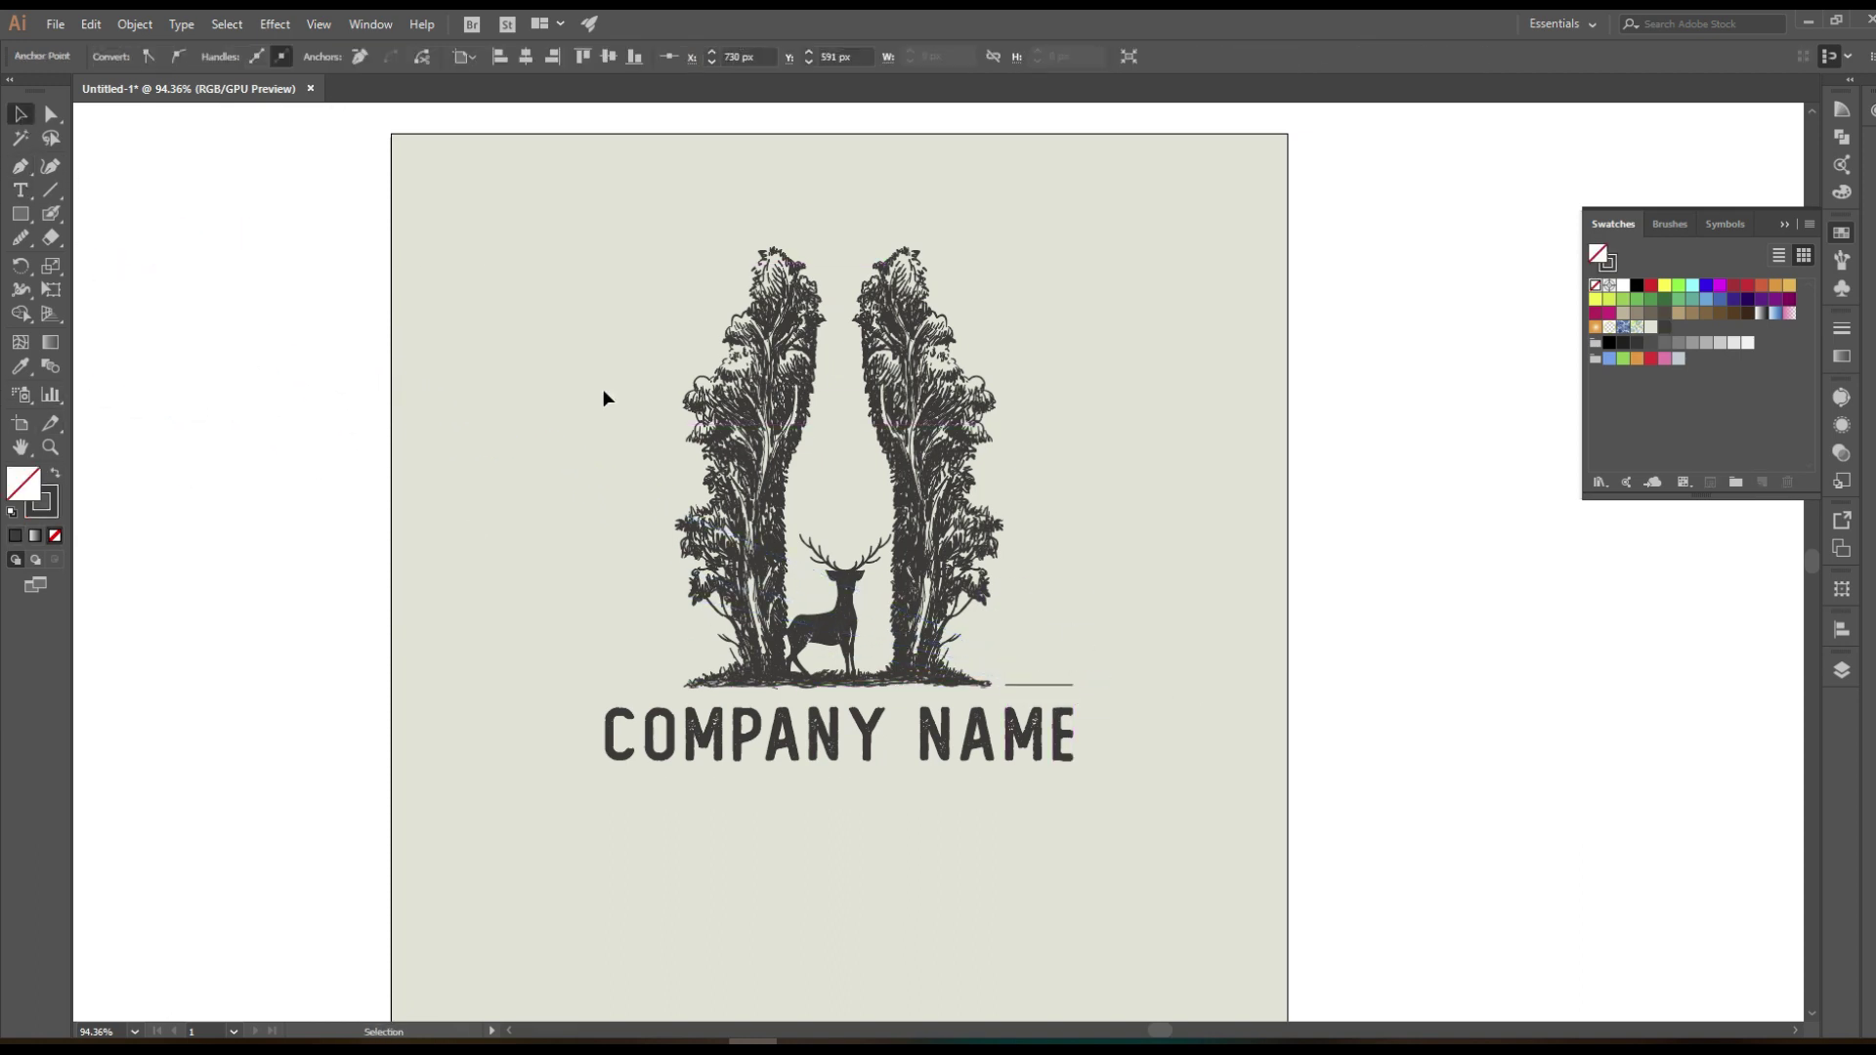
{"action": "left_click", "coordinate": [233, 51]}
{"action": "left_click", "coordinate": [1302, 752]}
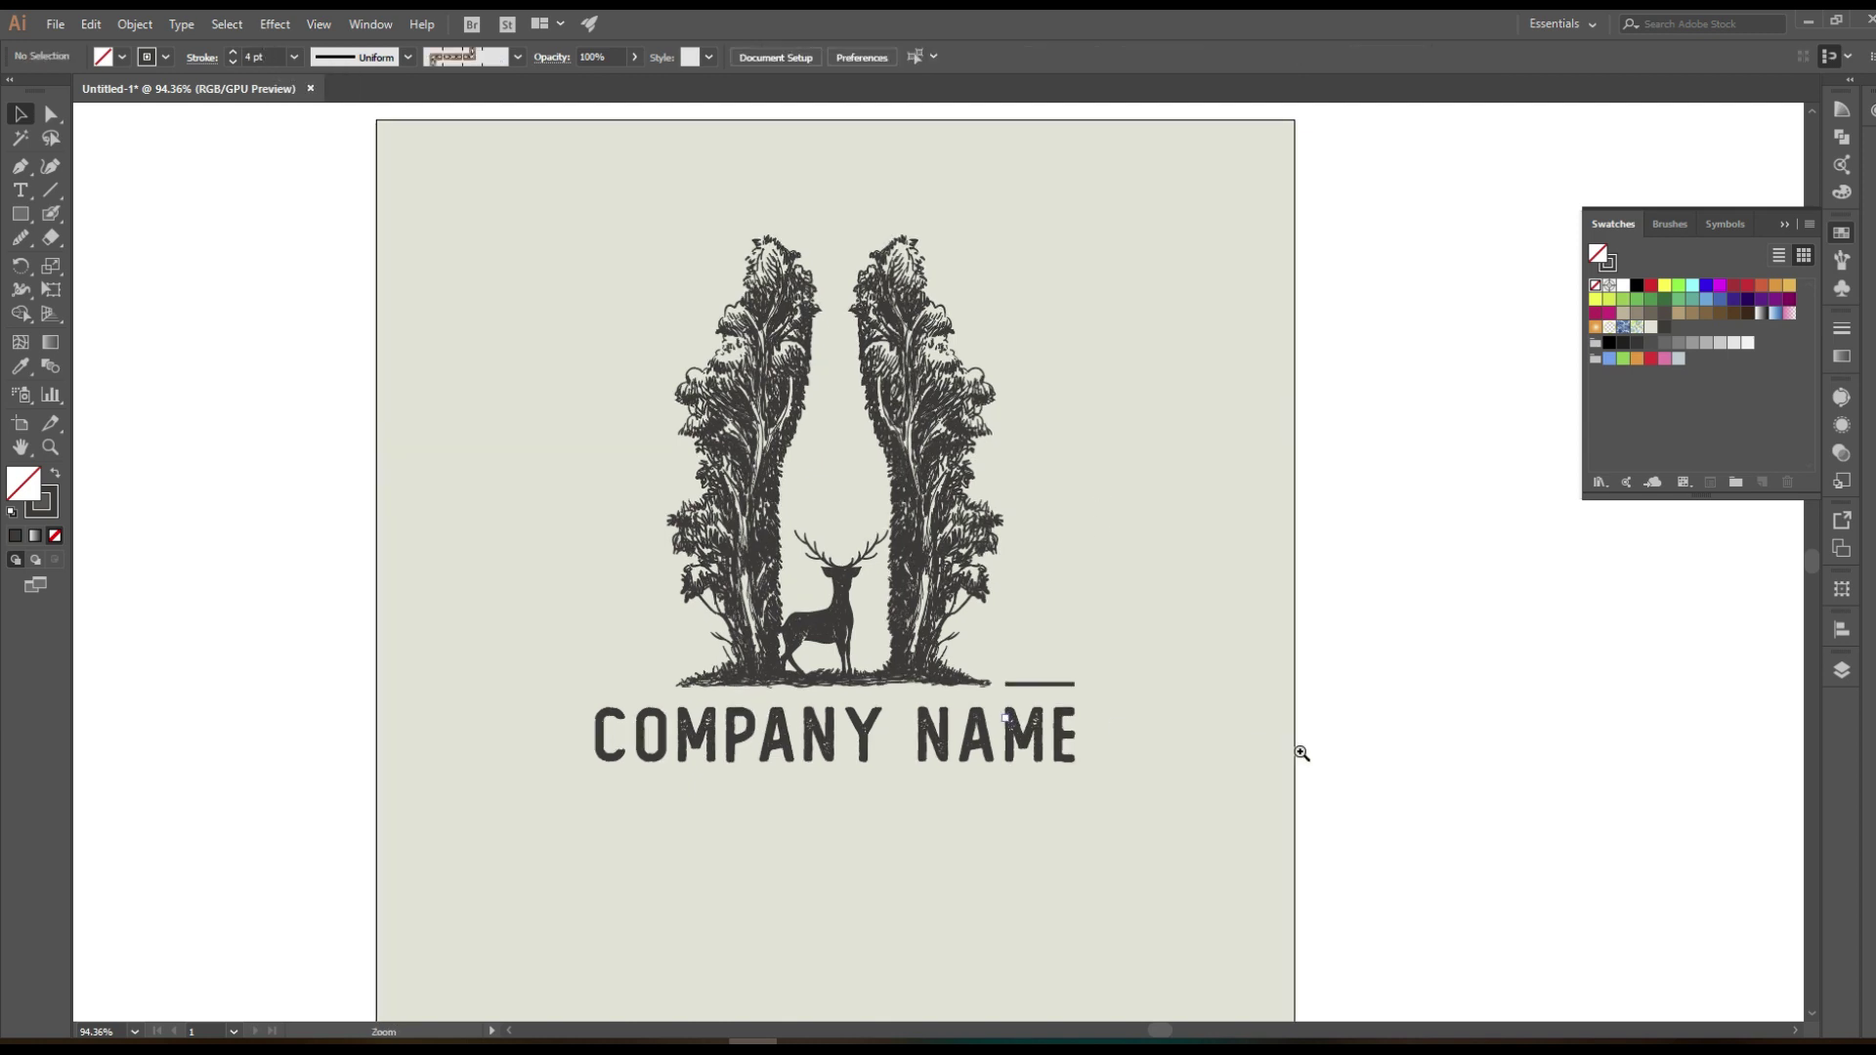
{"action": "left_click_drag", "start_coordinate": [1302, 752], "coordinate": [669, 479]}
{"action": "left_click_drag", "start_coordinate": [1025, 690], "coordinate": [994, 689]}
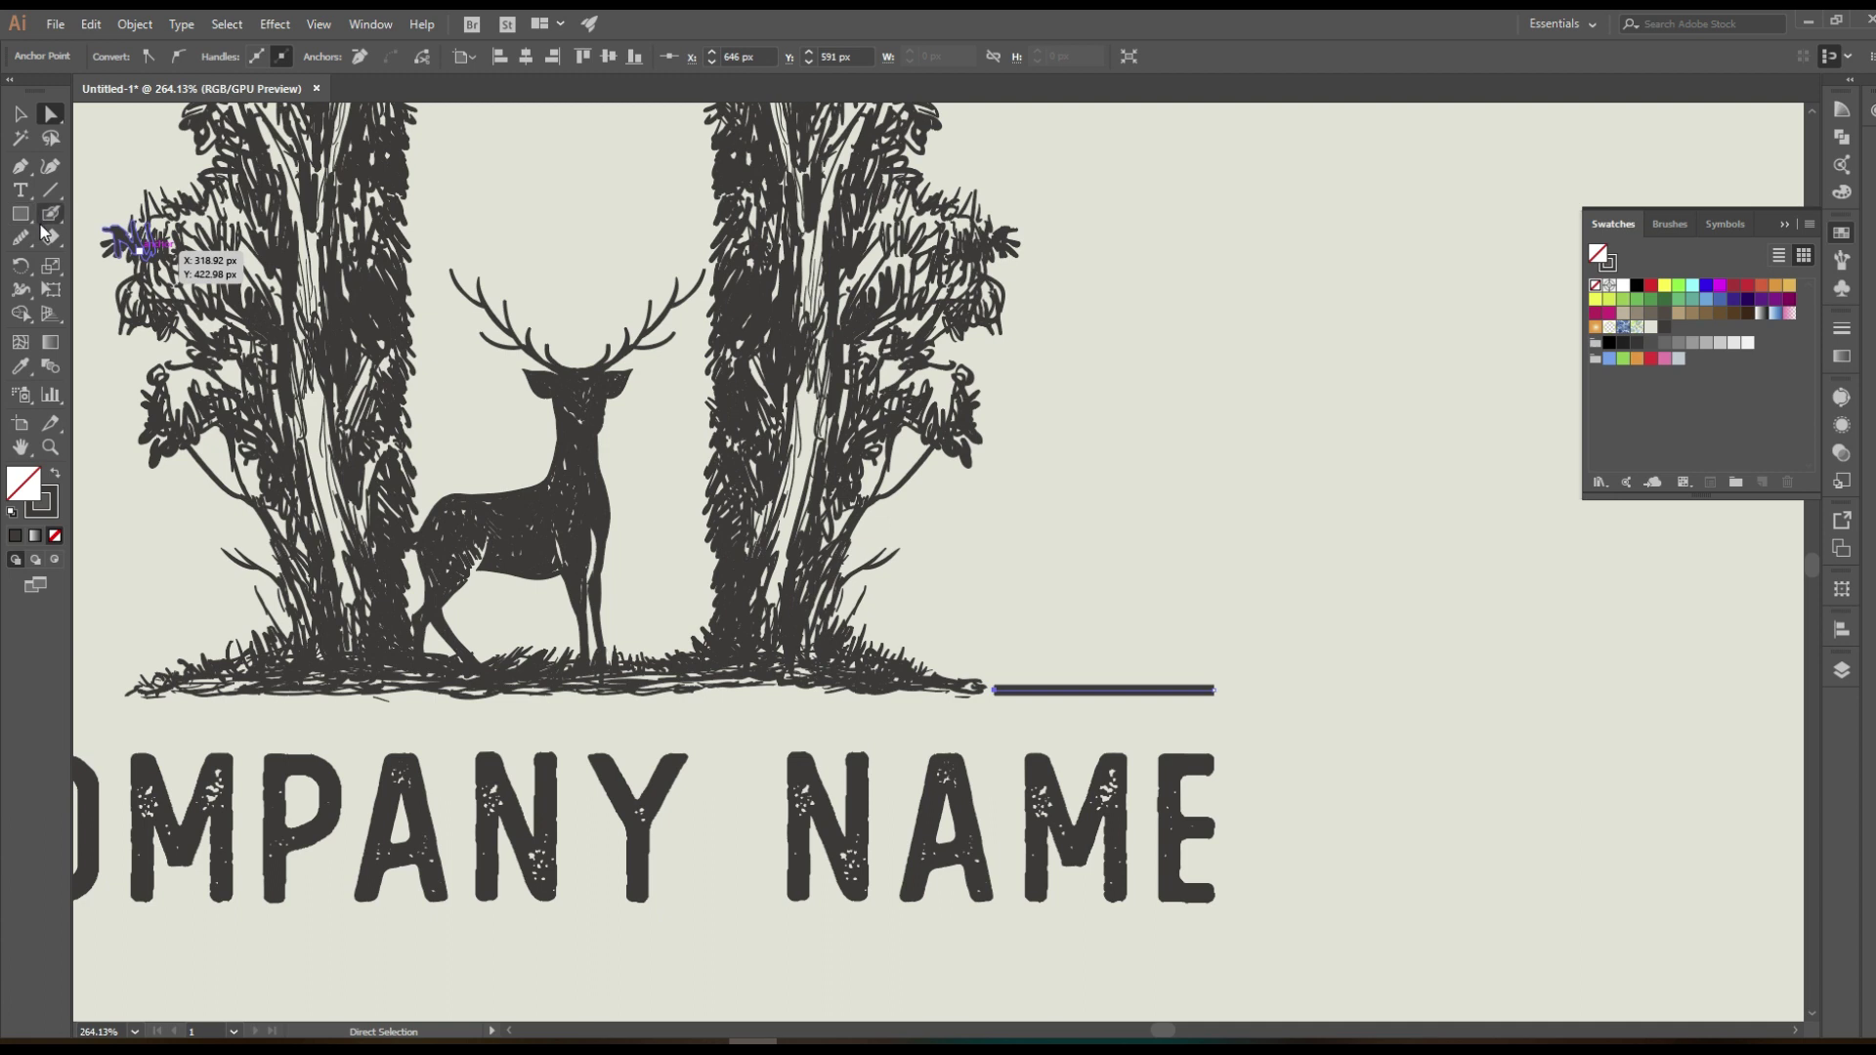
Cut the line near its left end and delete a segment, leaving a gap before a dash
{"action": "left_click", "coordinate": [51, 238]}
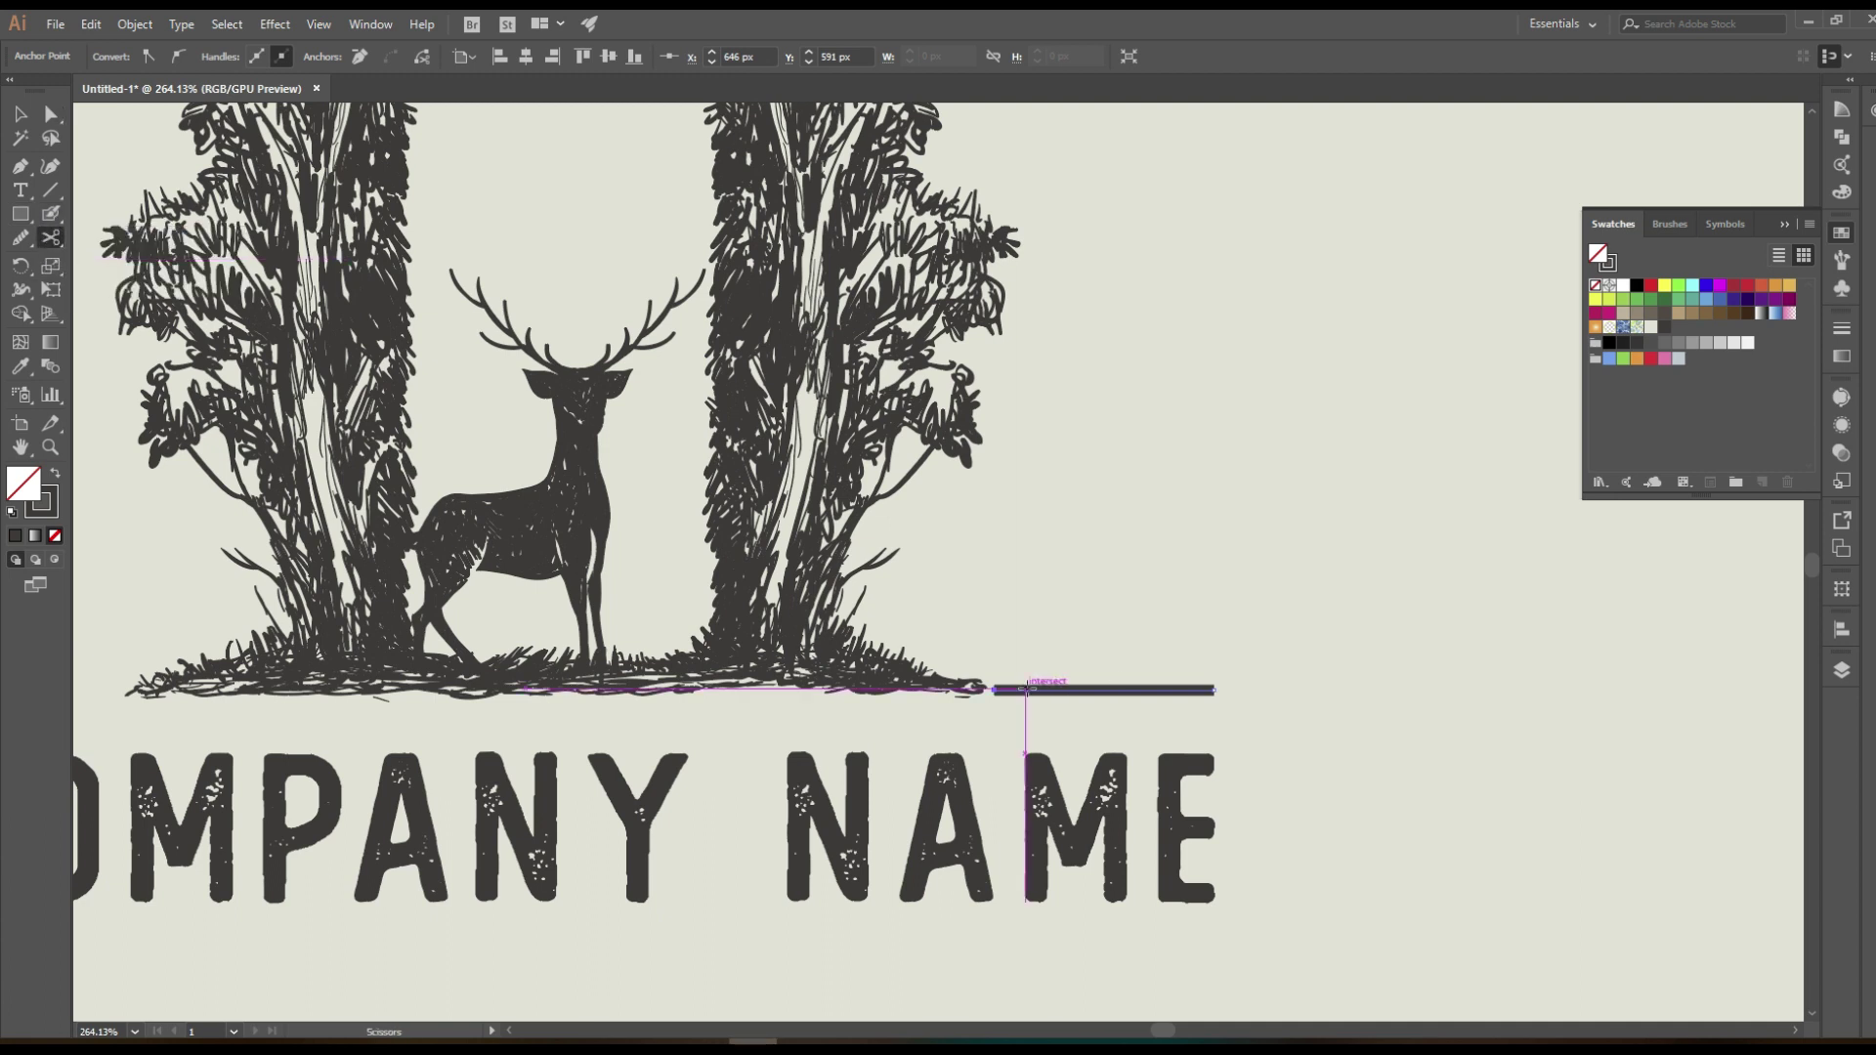
{"action": "scroll", "coordinate": [1024, 690], "scroll_direction": "up", "scroll_amount": 5}
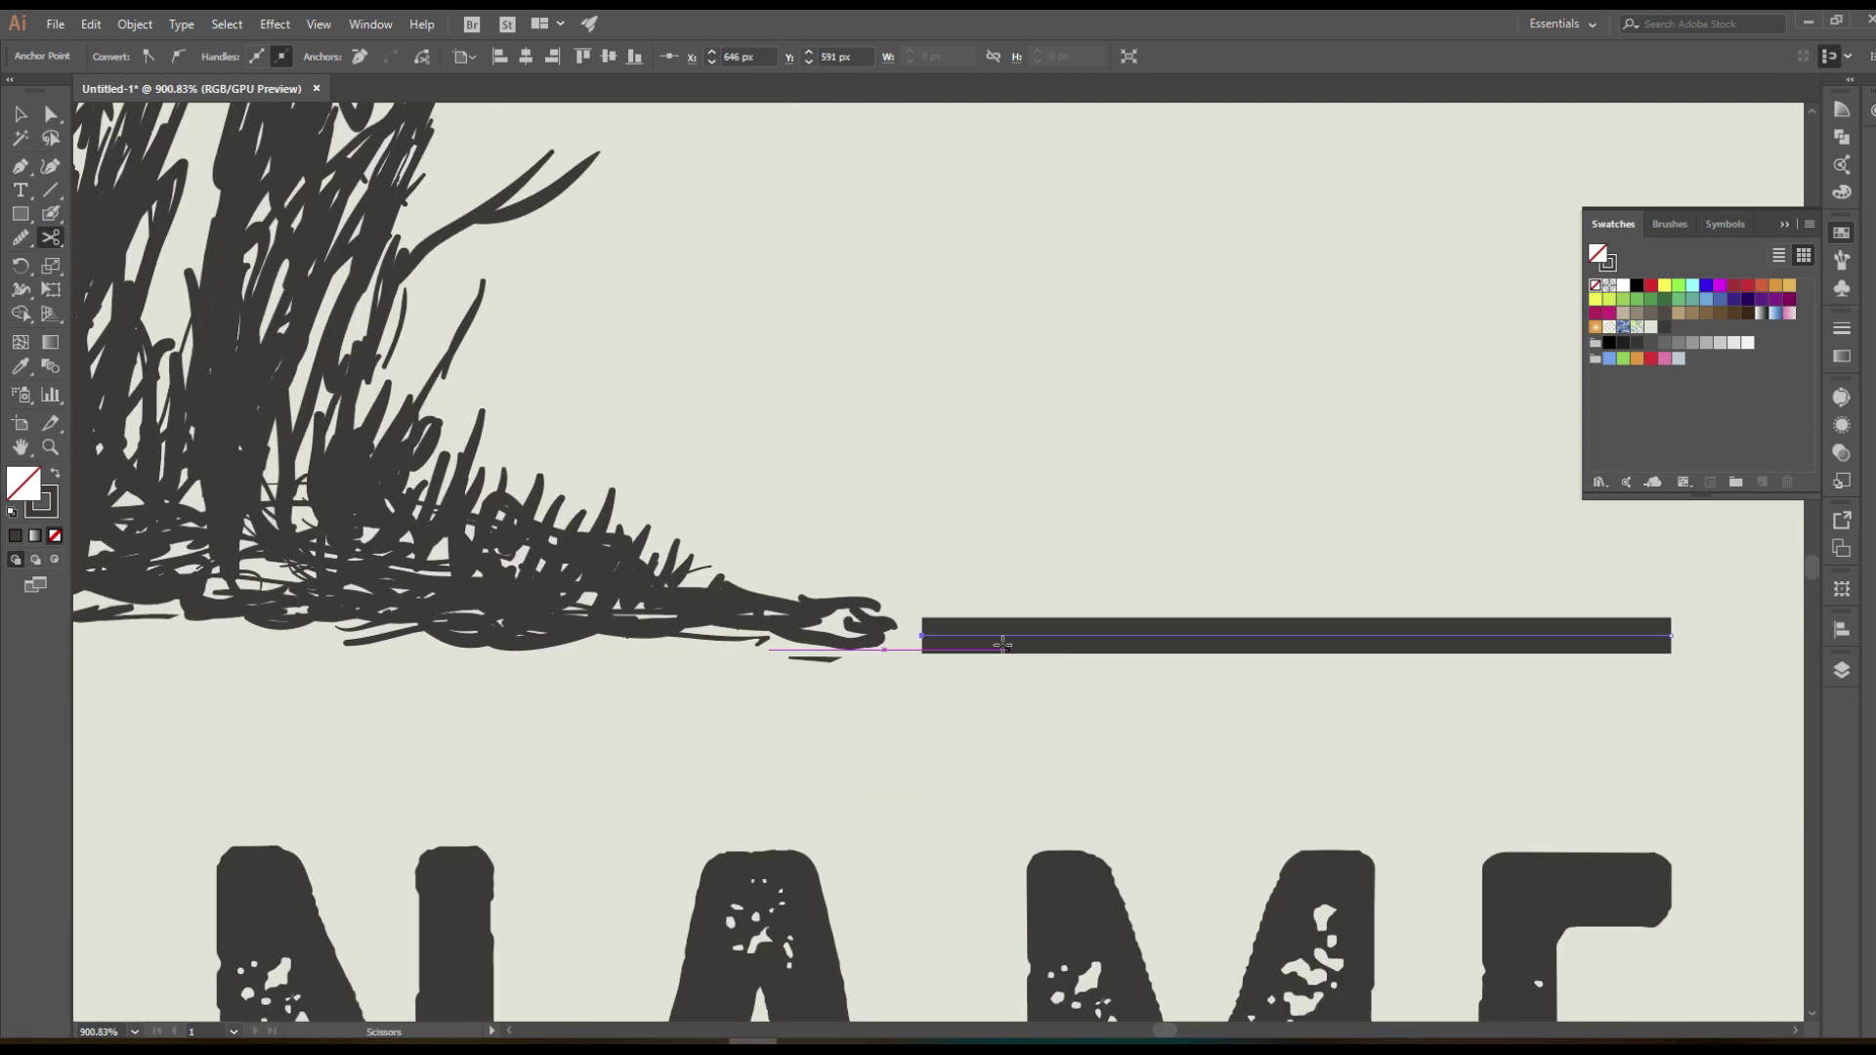
{"action": "left_click", "coordinate": [991, 636]}
{"action": "key", "text": "a"}
{"action": "left_click", "coordinate": [990, 636]}
{"action": "key", "text": "Delete"}
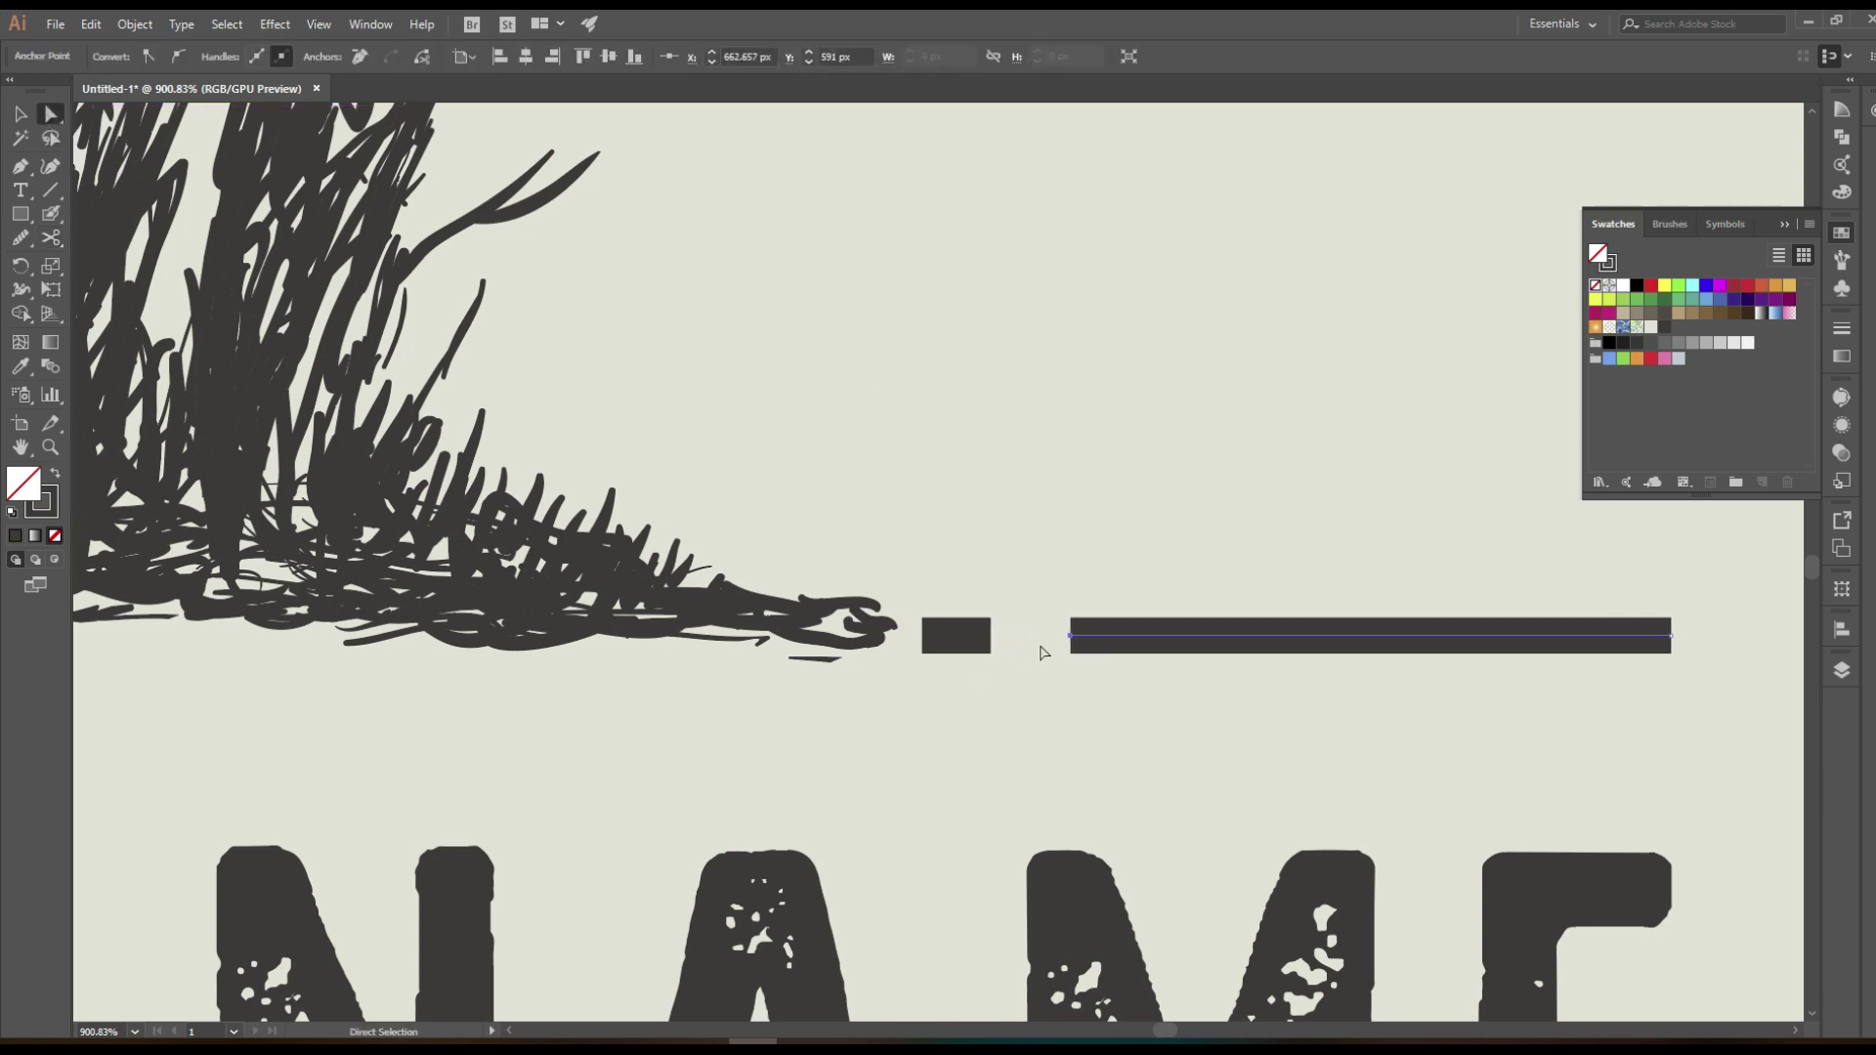
{"action": "scroll", "coordinate": [1042, 653], "scroll_direction": "down", "scroll_amount": 4}
{"action": "scroll", "coordinate": [977, 704], "scroll_direction": "down", "scroll_amount": 1}
{"action": "key", "text": "v"}
Give the dash-and-line pieces Round Cap ends
{"action": "left_click_drag", "start_coordinate": [1241, 642], "coordinate": [978, 718]}
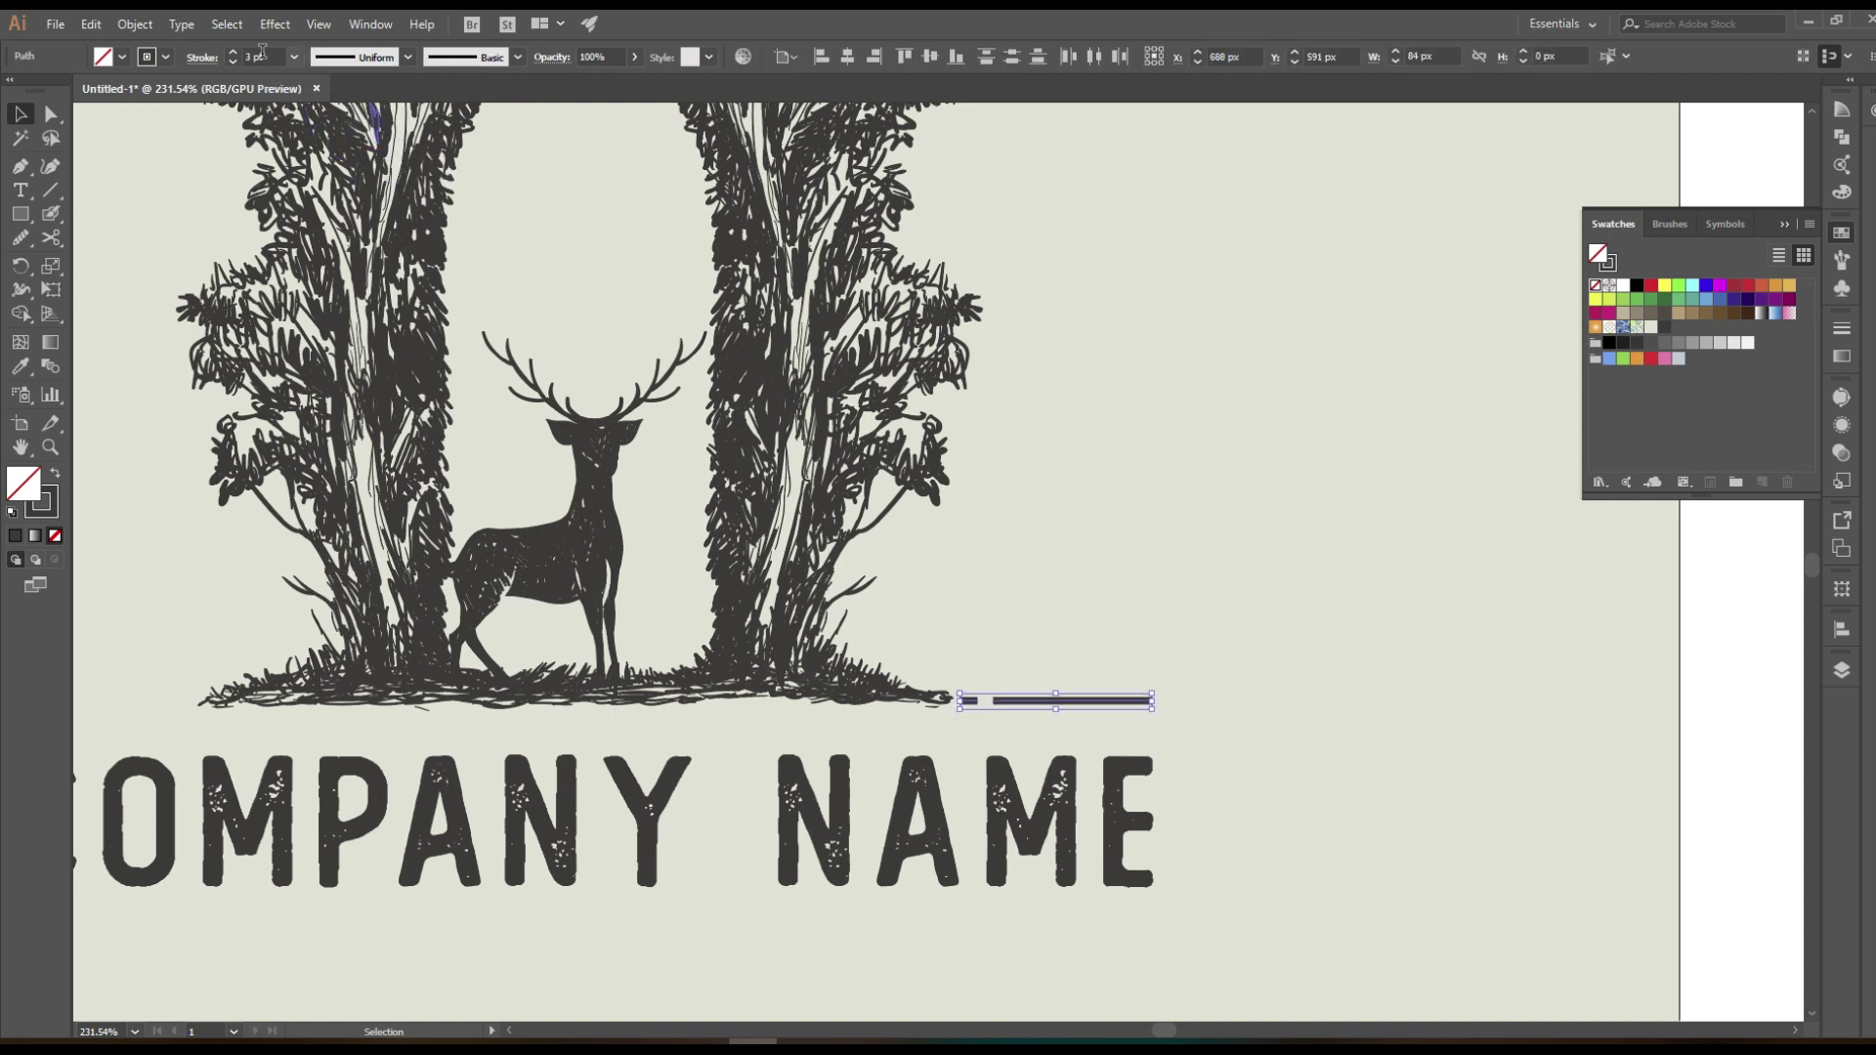
{"action": "left_click", "coordinate": [202, 57]}
{"action": "left_click", "coordinate": [99, 111]}
Place a copy of the dash-and-line on the left, rotated 180° so the dash faces inward
{"action": "scroll", "coordinate": [1110, 518], "scroll_direction": "down", "scroll_amount": 2}
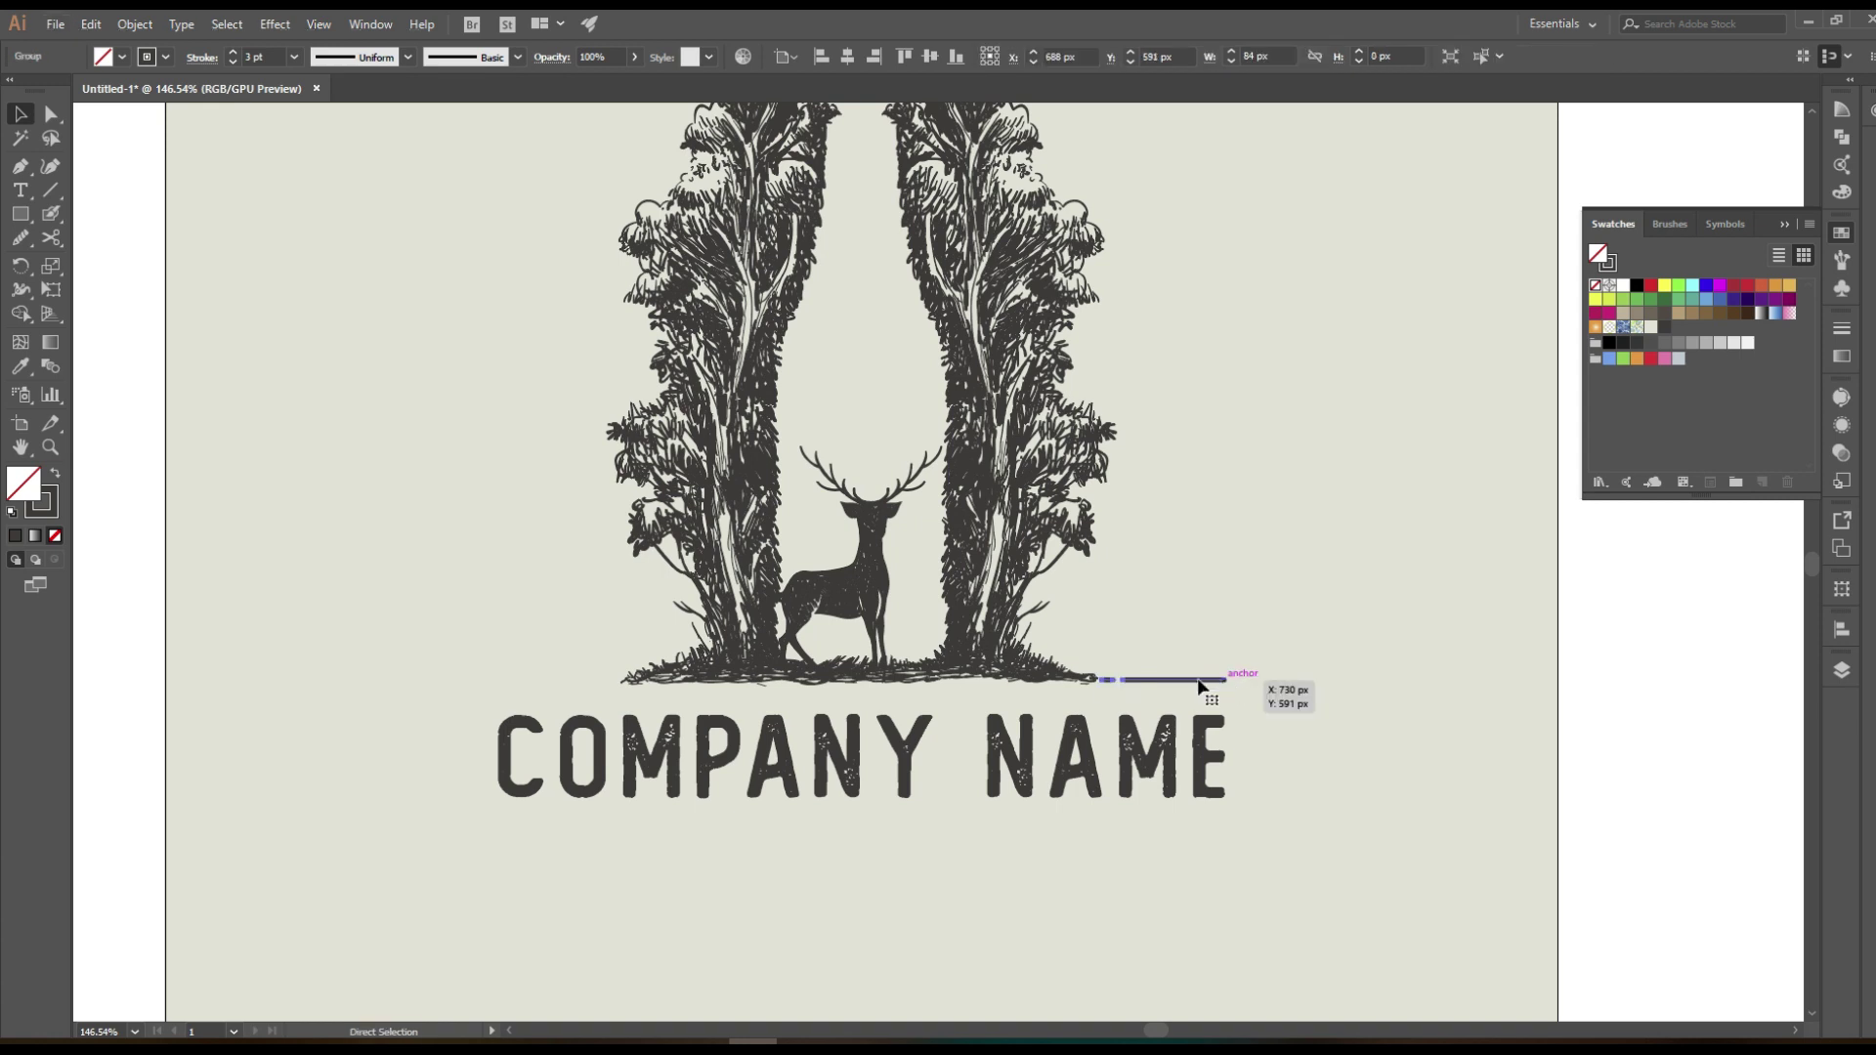
{"action": "mouse_move", "coordinate": [1167, 683]}
{"action": "left_mouse_down"}
{"action": "mouse_move", "coordinate": [411, 625]}
{"action": "mouse_move", "coordinate": [530, 685]}
{"action": "left_mouse_up"}
{"action": "left_click", "coordinate": [508, 614]}
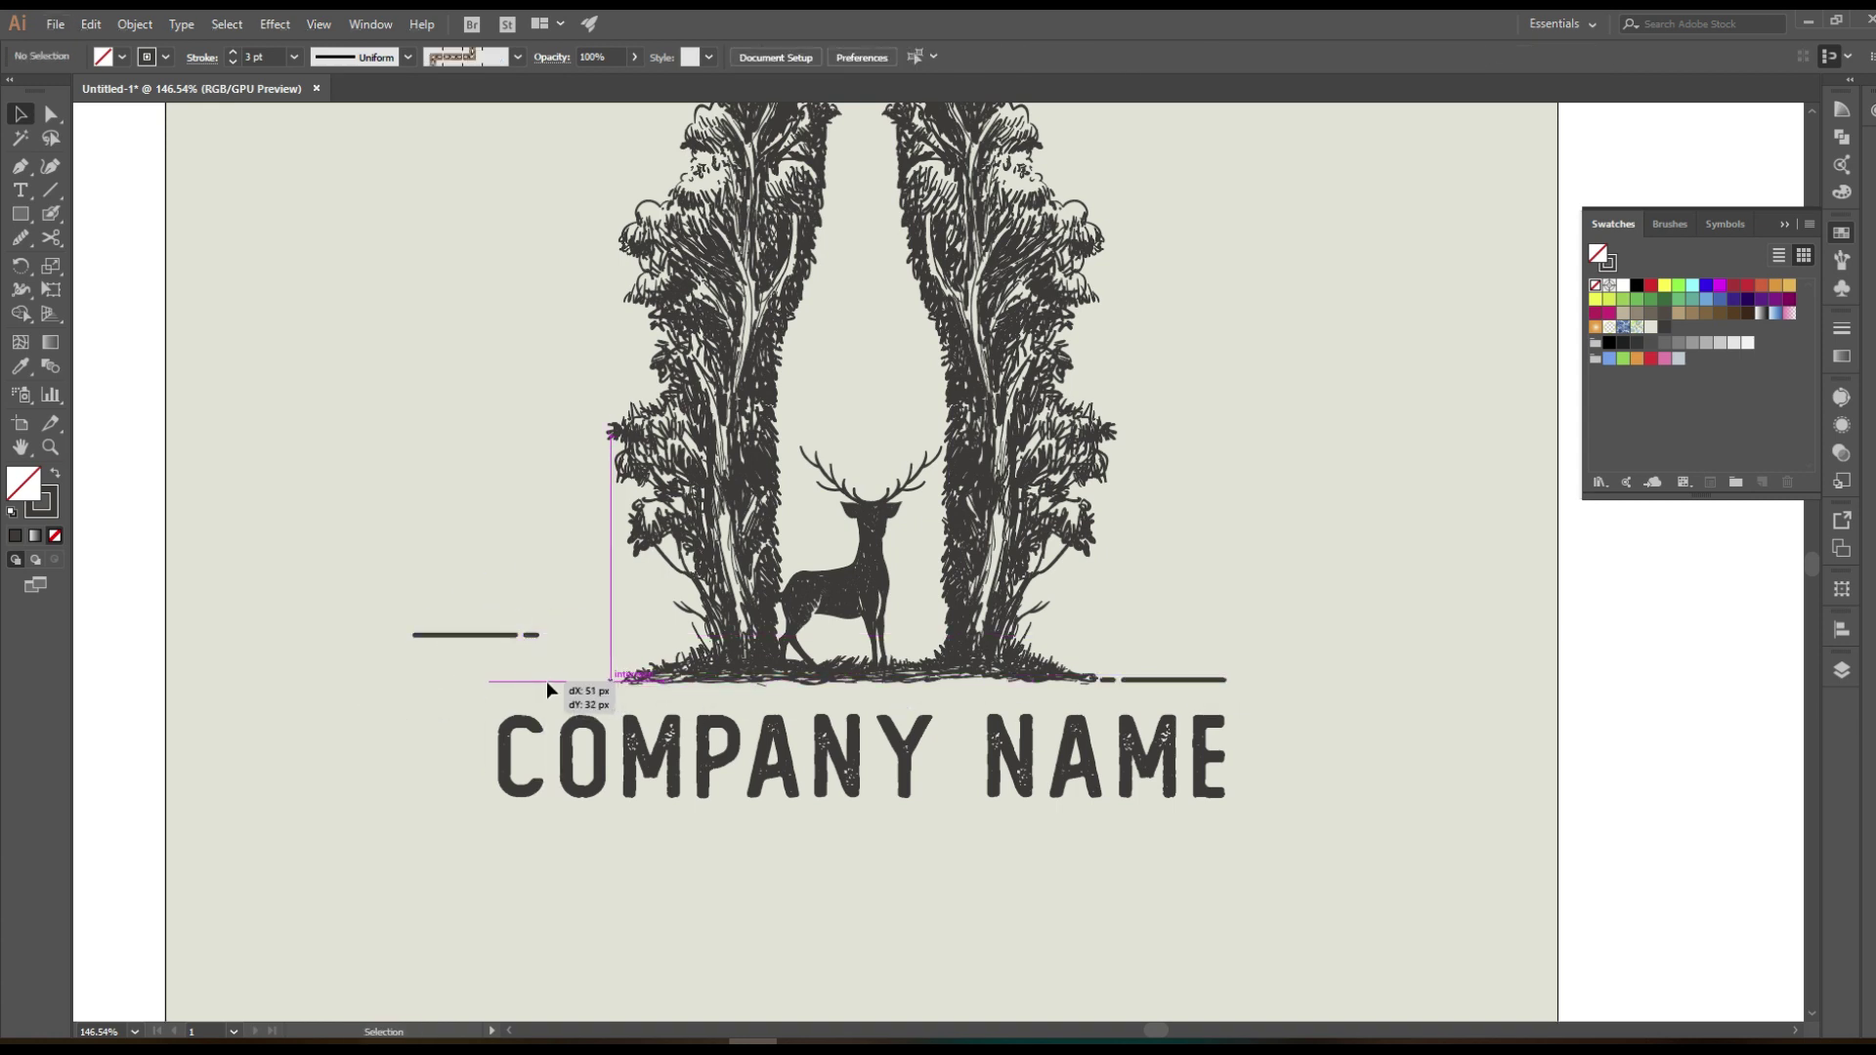
Bottom-align the dash-and-line pieces with the tree artwork
{"action": "left_click_drag", "start_coordinate": [1255, 685], "coordinate": [1256, 686]}
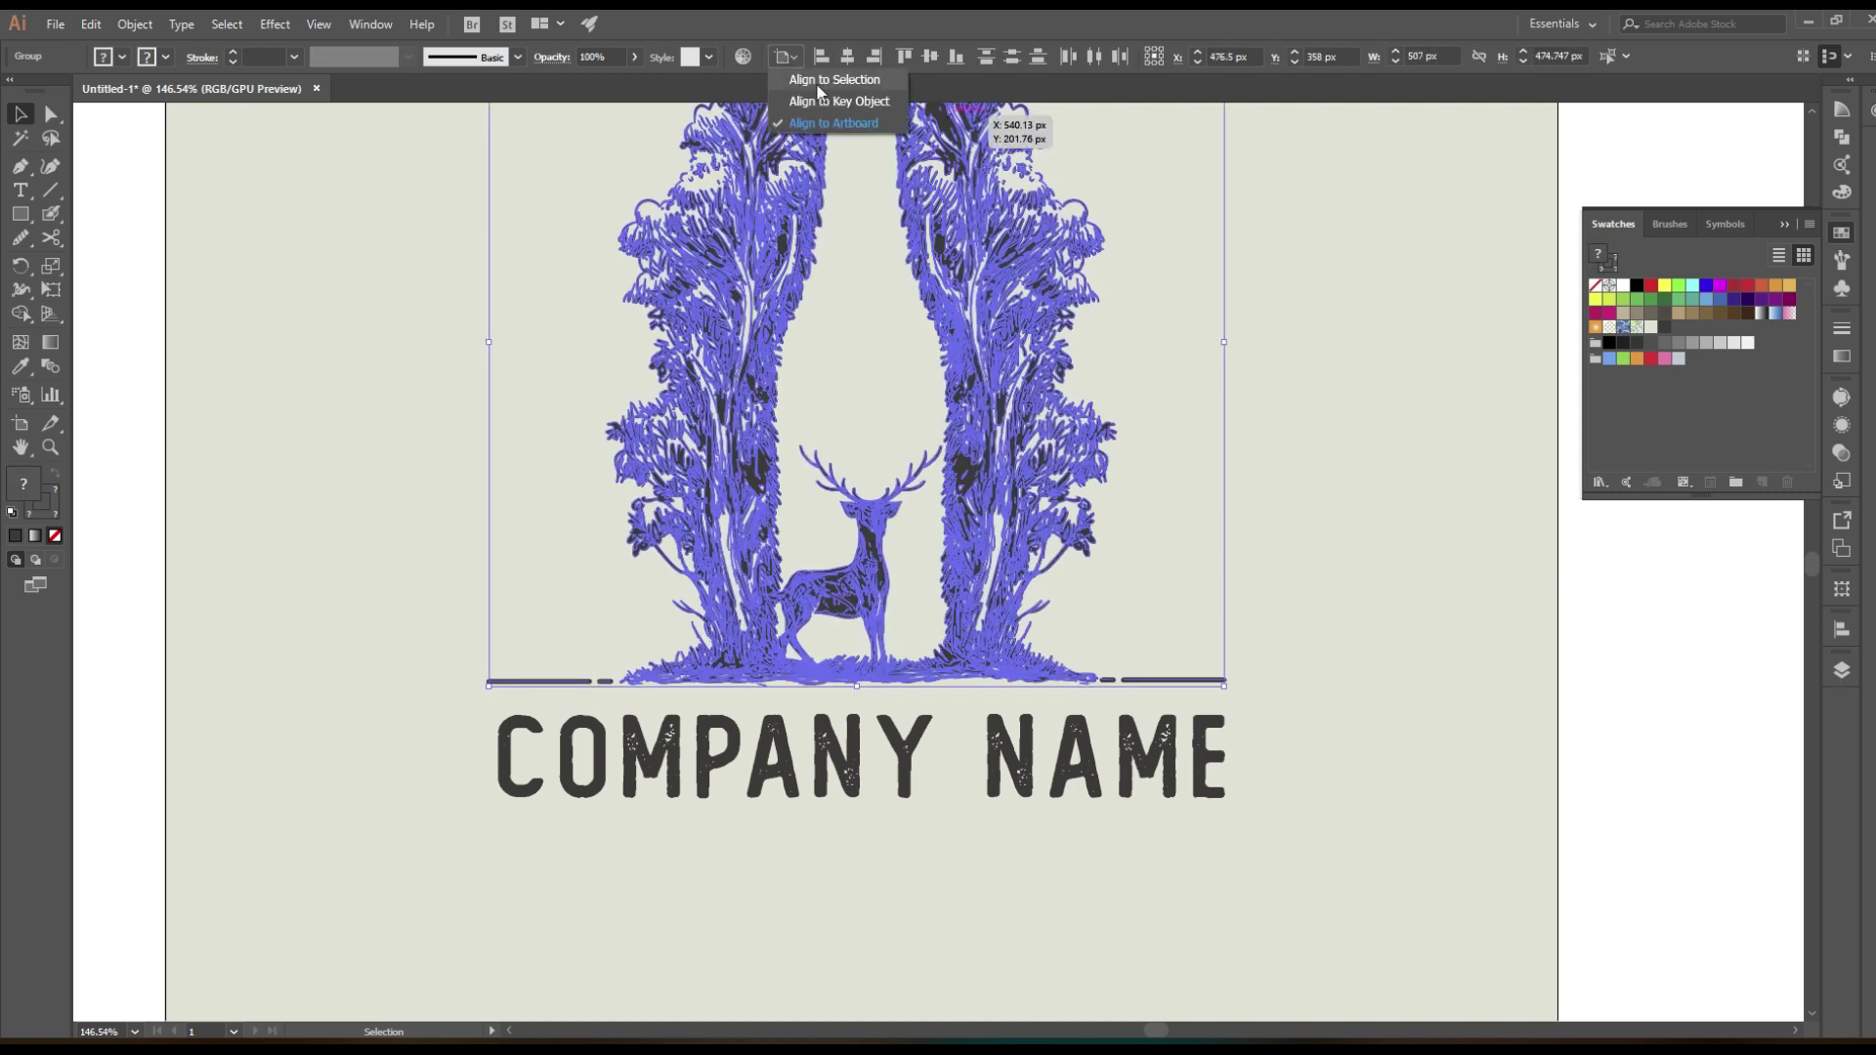
{"action": "left_click", "coordinate": [957, 55]}
{"action": "left_click", "coordinate": [1131, 537]}
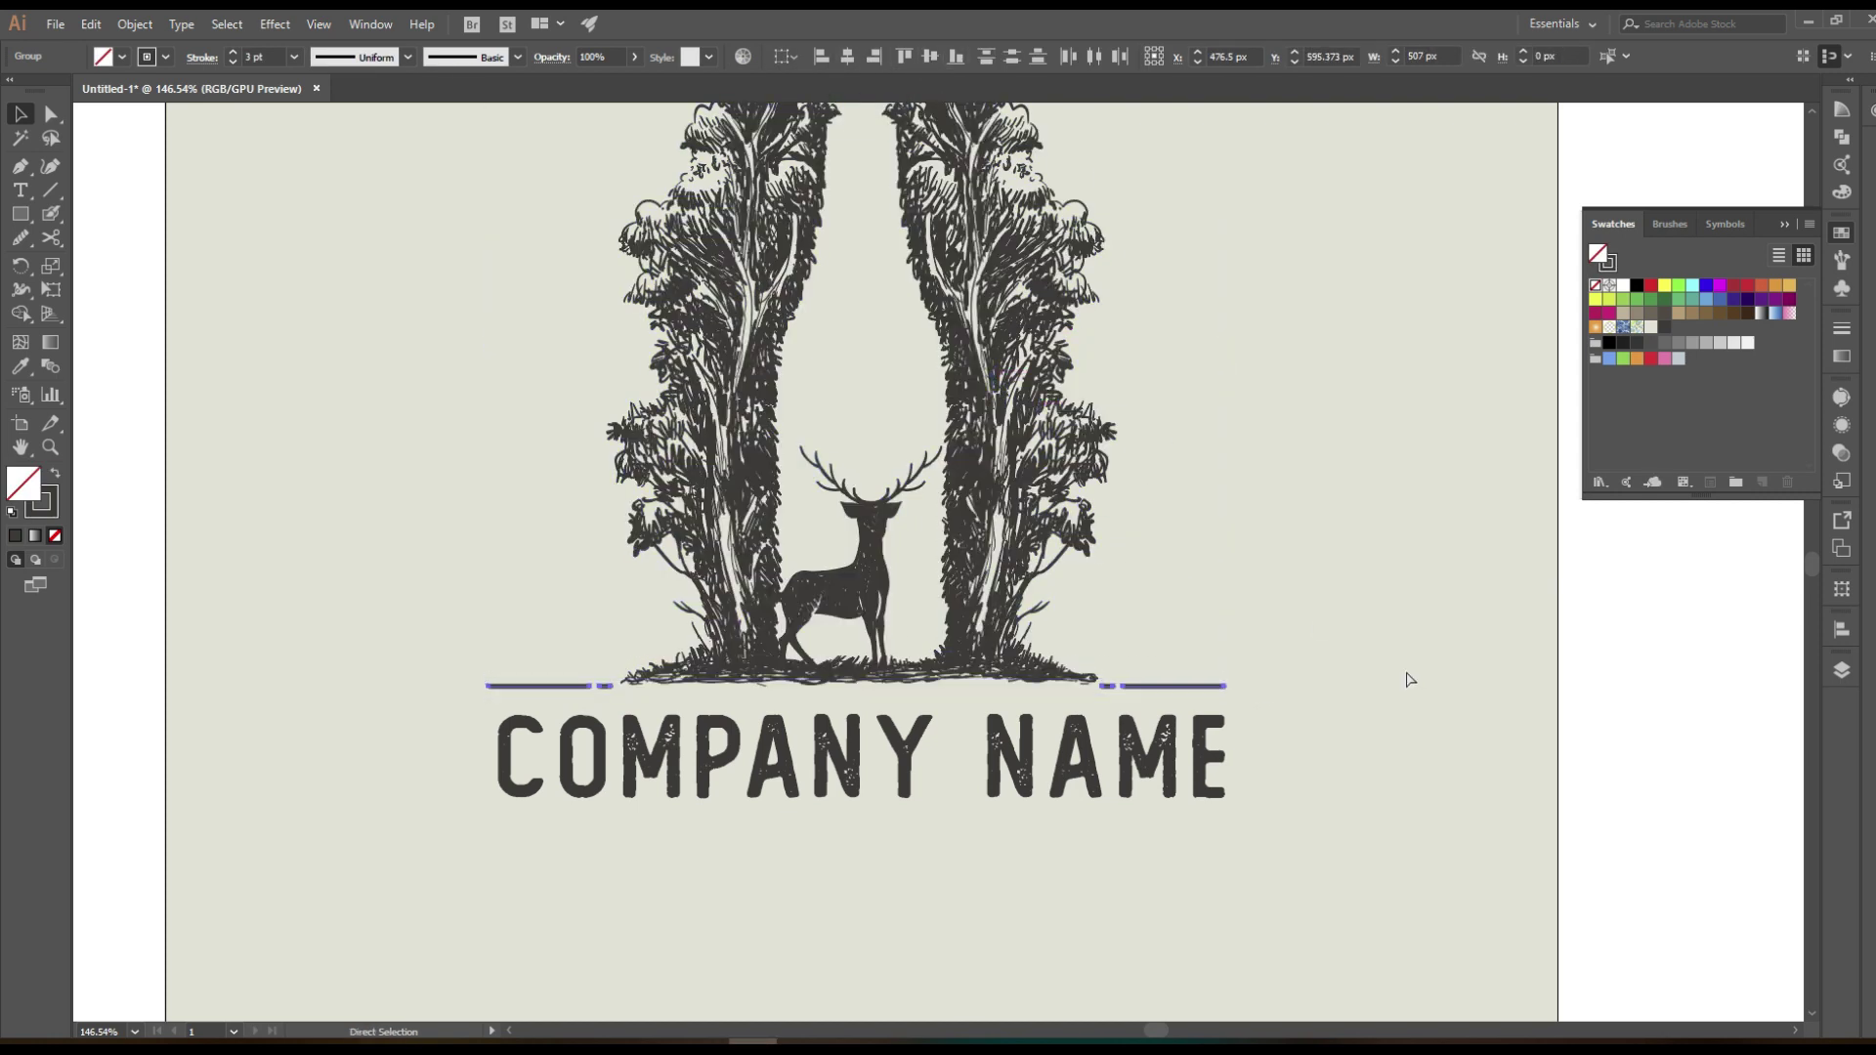
{"action": "left_click_drag", "start_coordinate": [1404, 678], "coordinate": [1212, 696]}
Horizontally centre the line pieces with the tree artwork
{"action": "left_click_drag", "start_coordinate": [872, 692], "coordinate": [777, 85]}
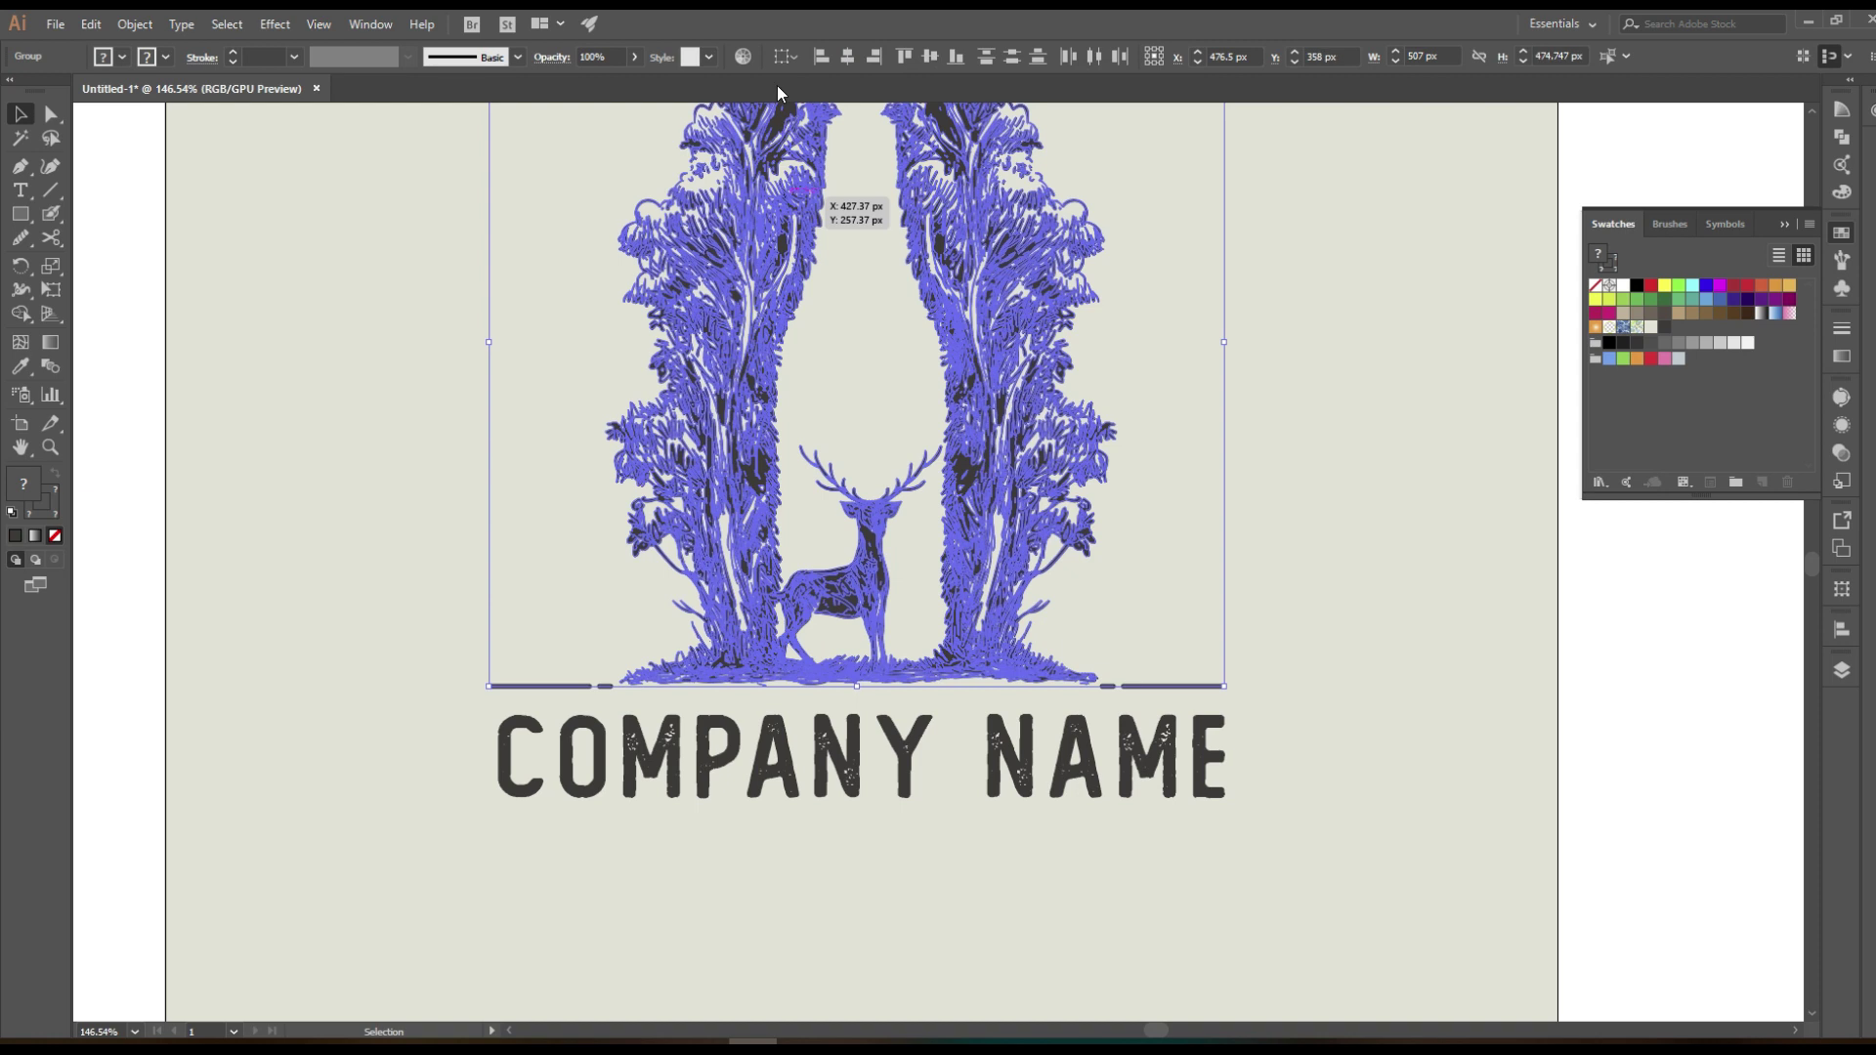
{"action": "left_click", "coordinate": [850, 57]}
{"action": "left_click", "coordinate": [1264, 563]}
{"action": "left_click", "coordinate": [1197, 684]}
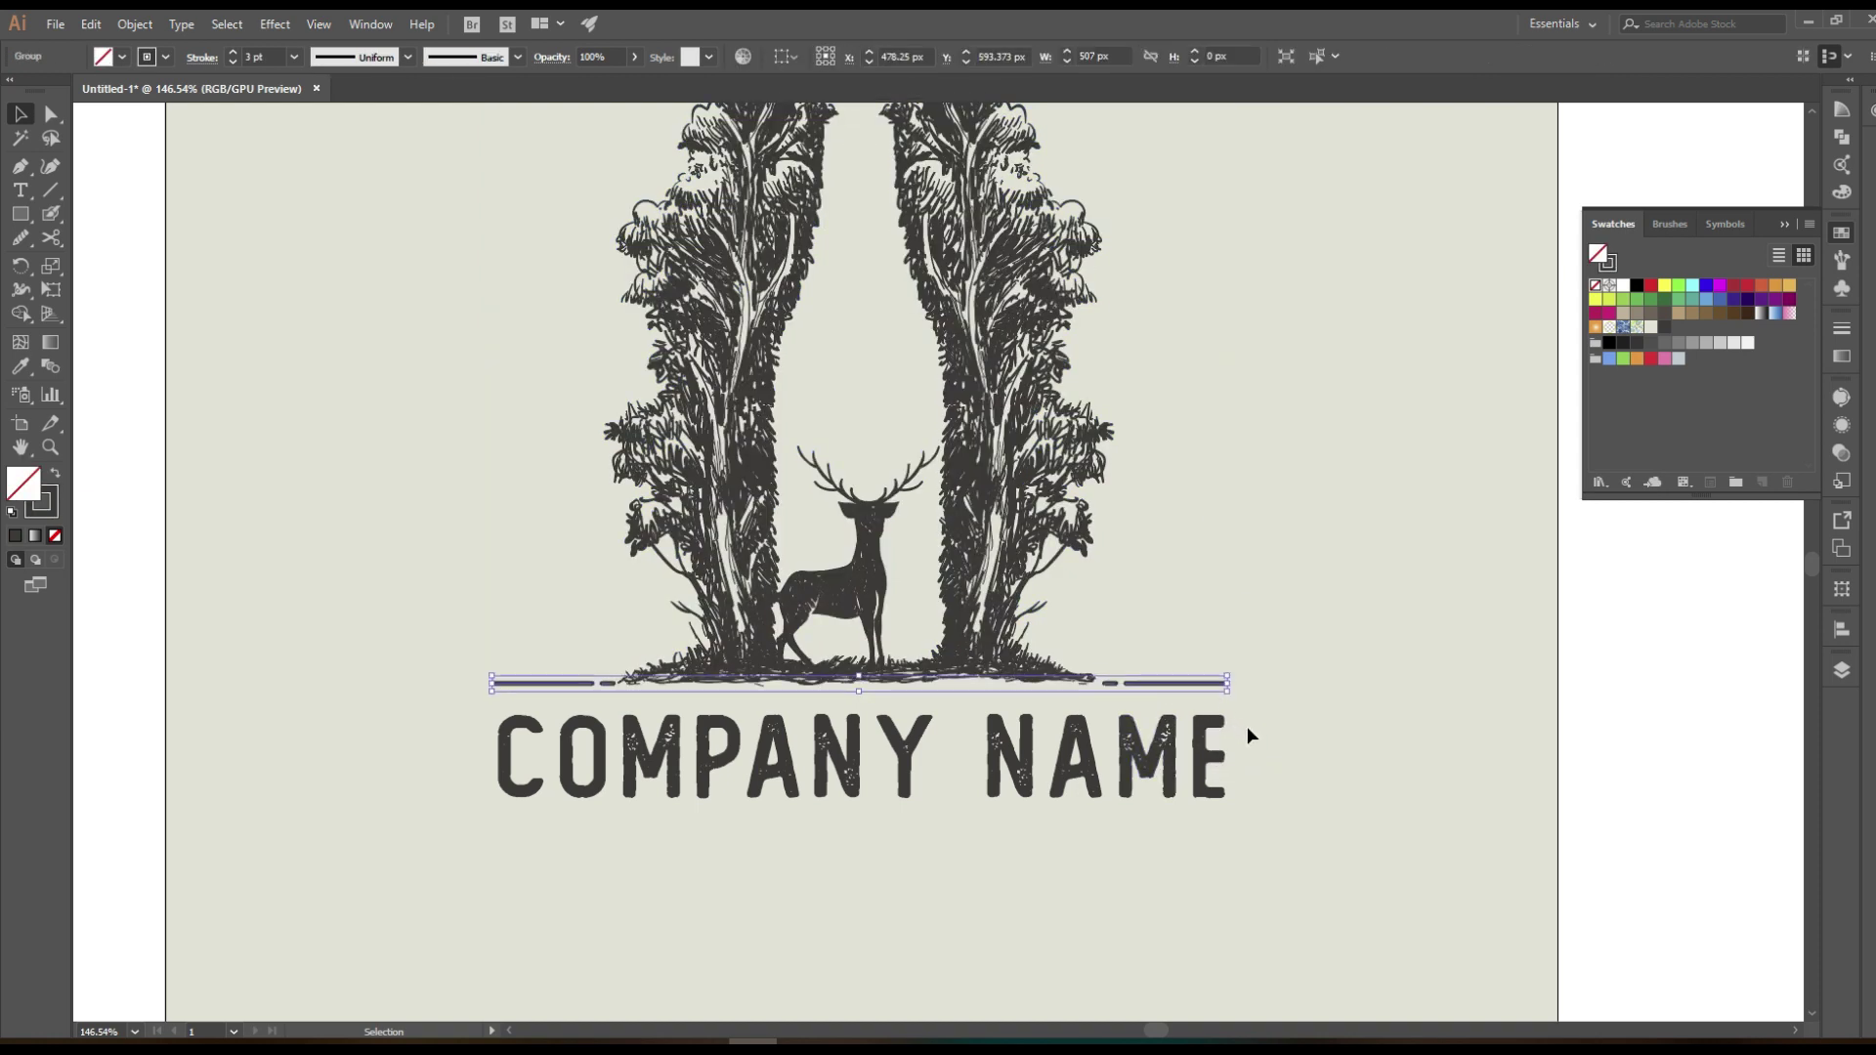
Inspect the bottom line's anchor points, then deselect everything
{"action": "left_click", "coordinate": [51, 114]}
{"action": "left_click", "coordinate": [1094, 696]}
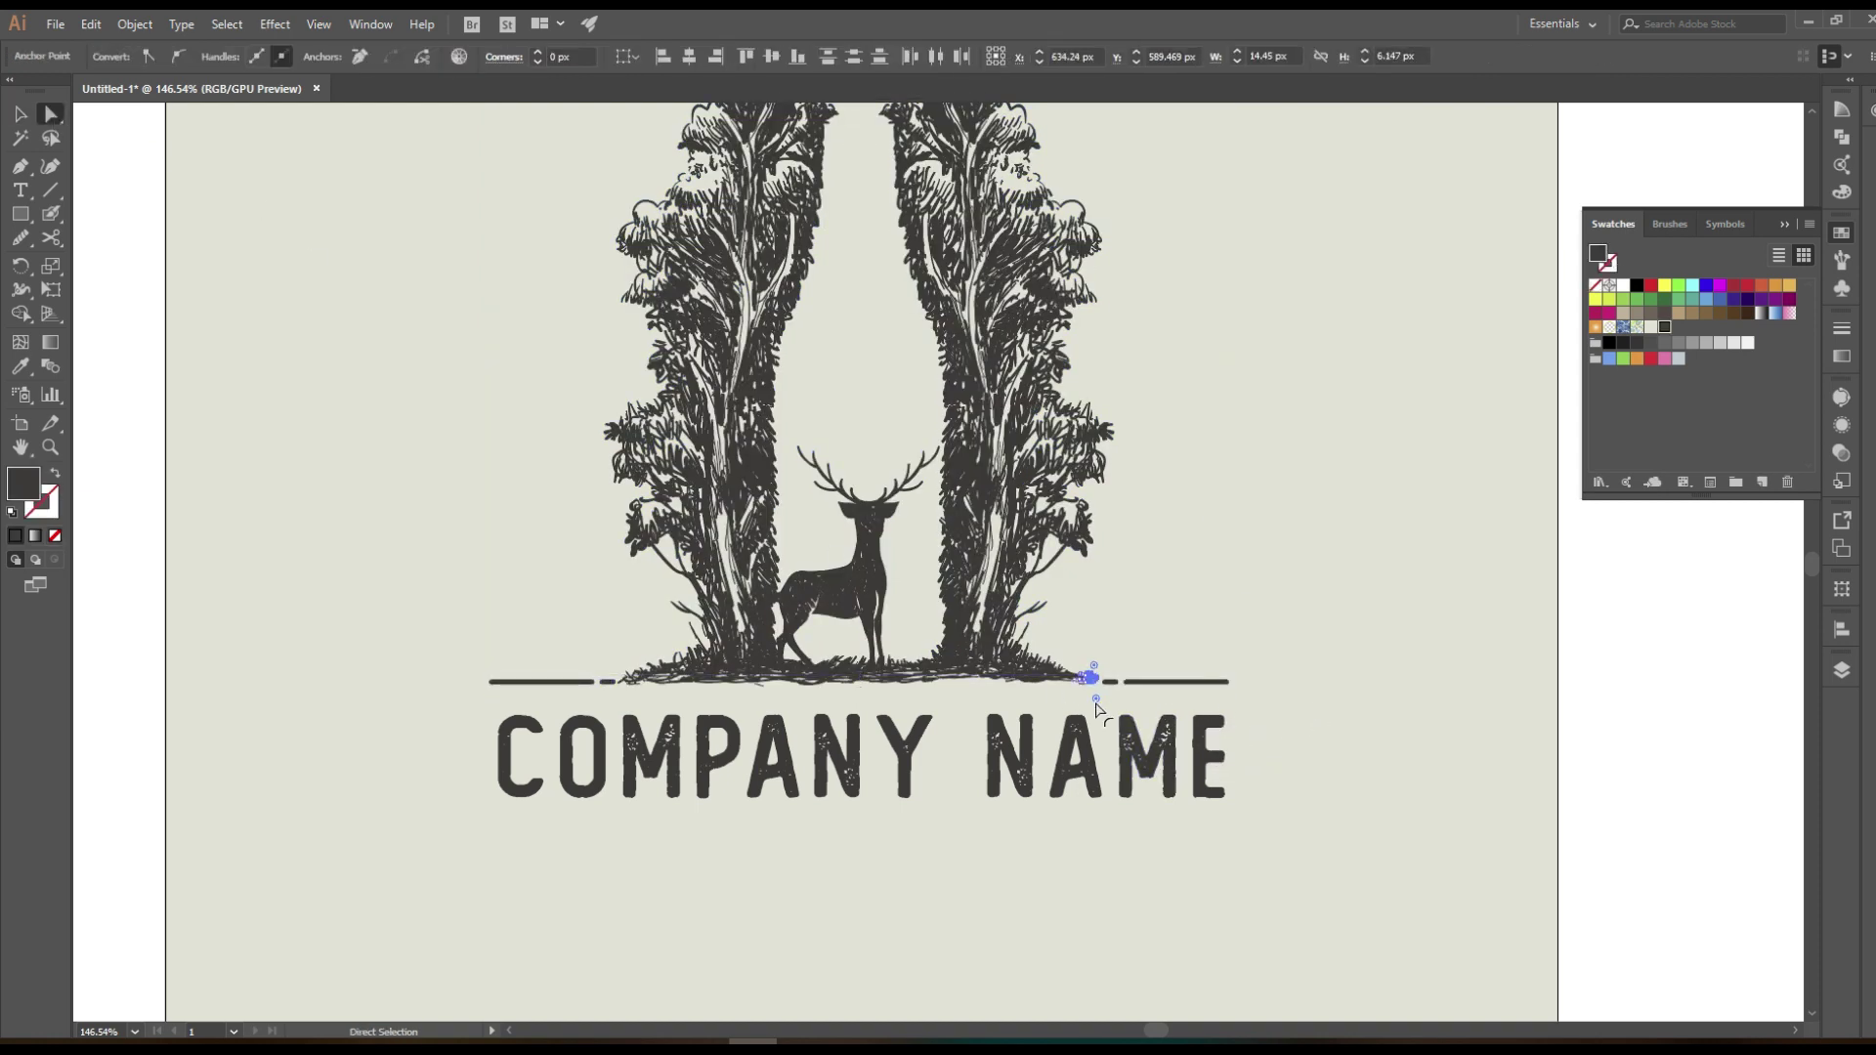
{"action": "left_click", "coordinate": [1261, 634]}
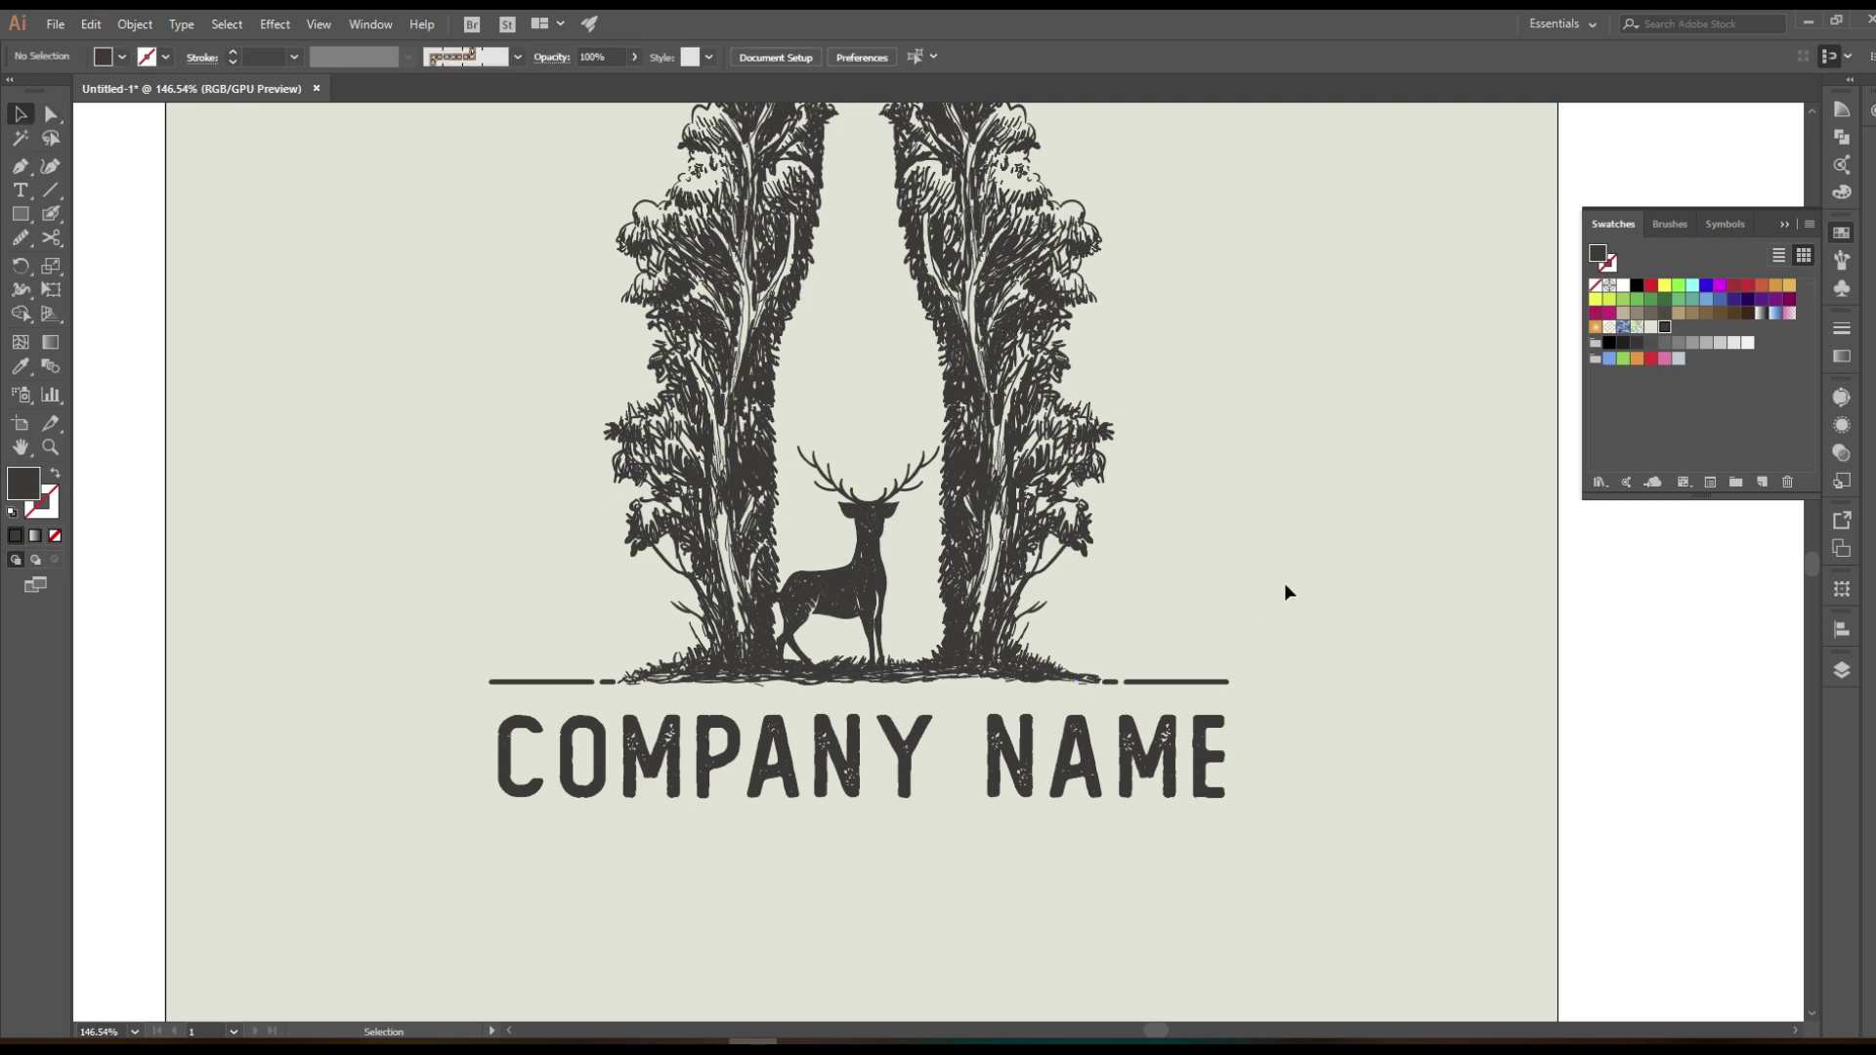
{"action": "left_click", "coordinate": [1191, 689]}
{"action": "left_click", "coordinate": [1470, 633]}
Duplicate the line below COMPANY NAME and delete the copy's left dash
{"action": "scroll", "coordinate": [1251, 726], "scroll_direction": "down", "scroll_amount": 2}
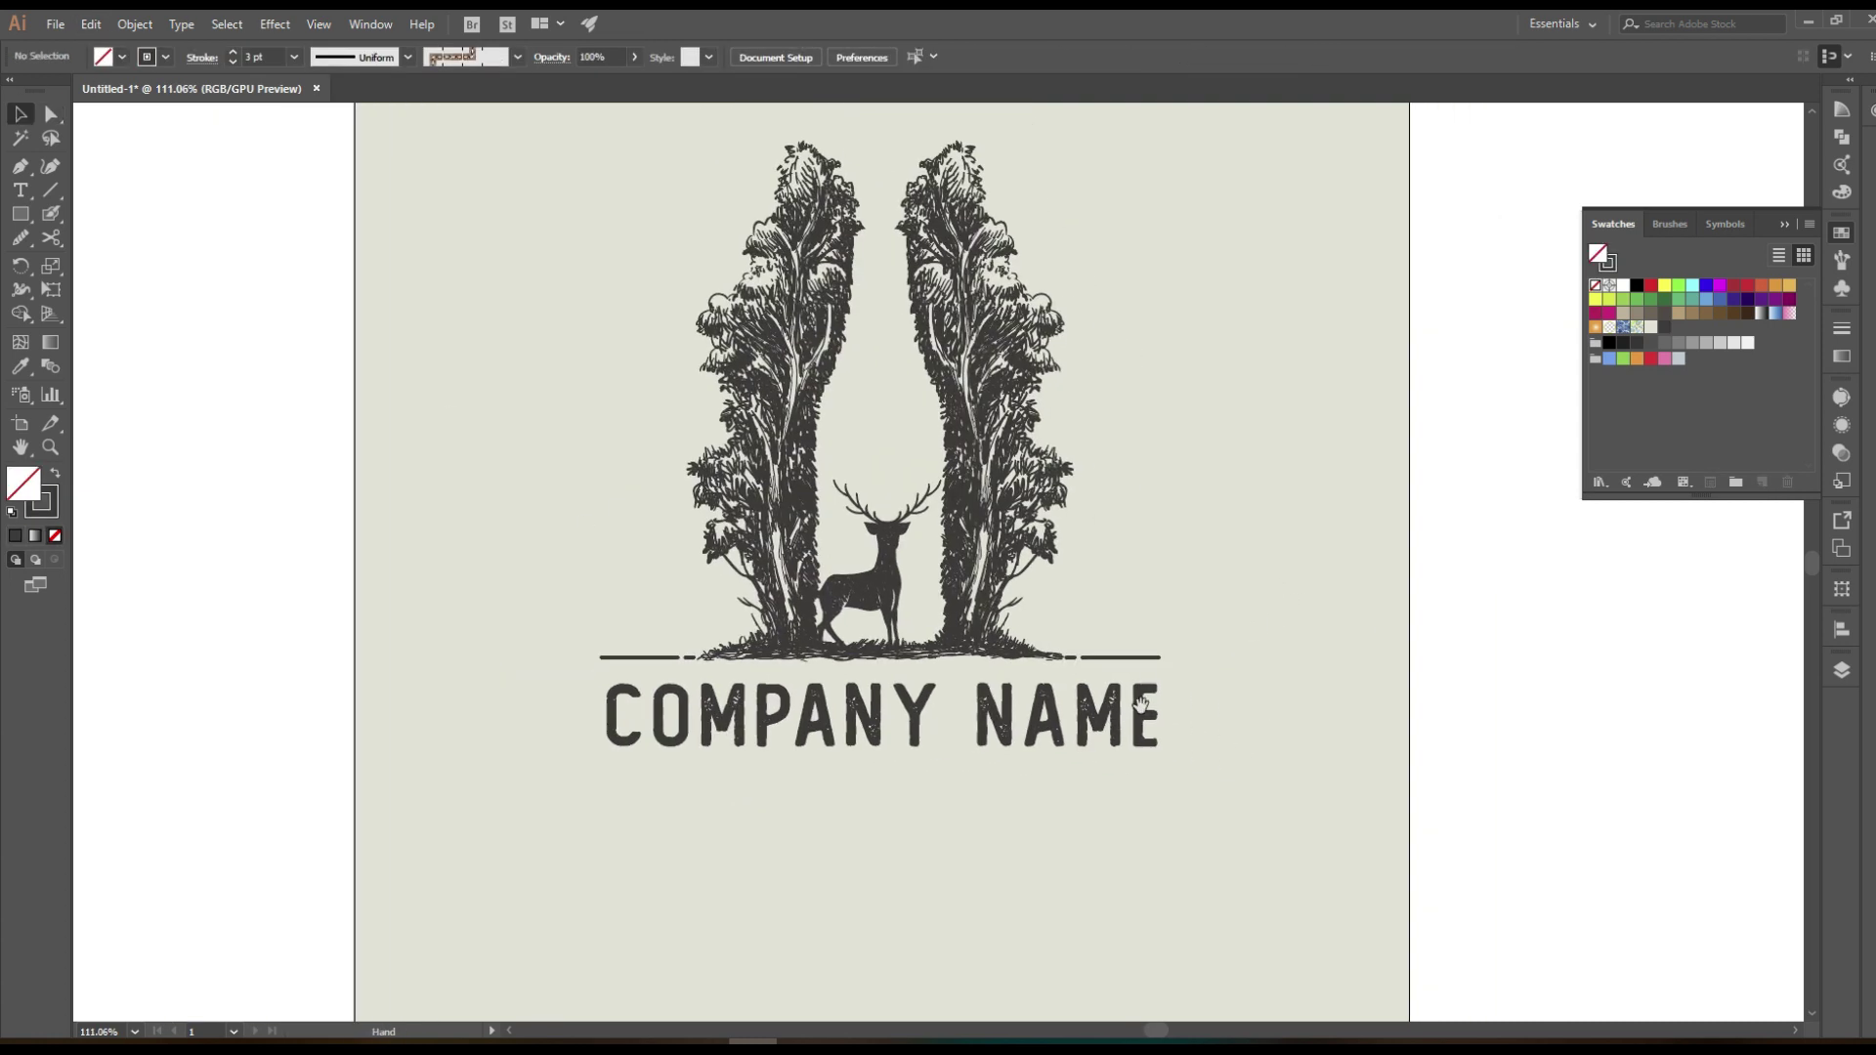
{"action": "left_click_drag", "start_coordinate": [1130, 658], "coordinate": [1130, 772]}
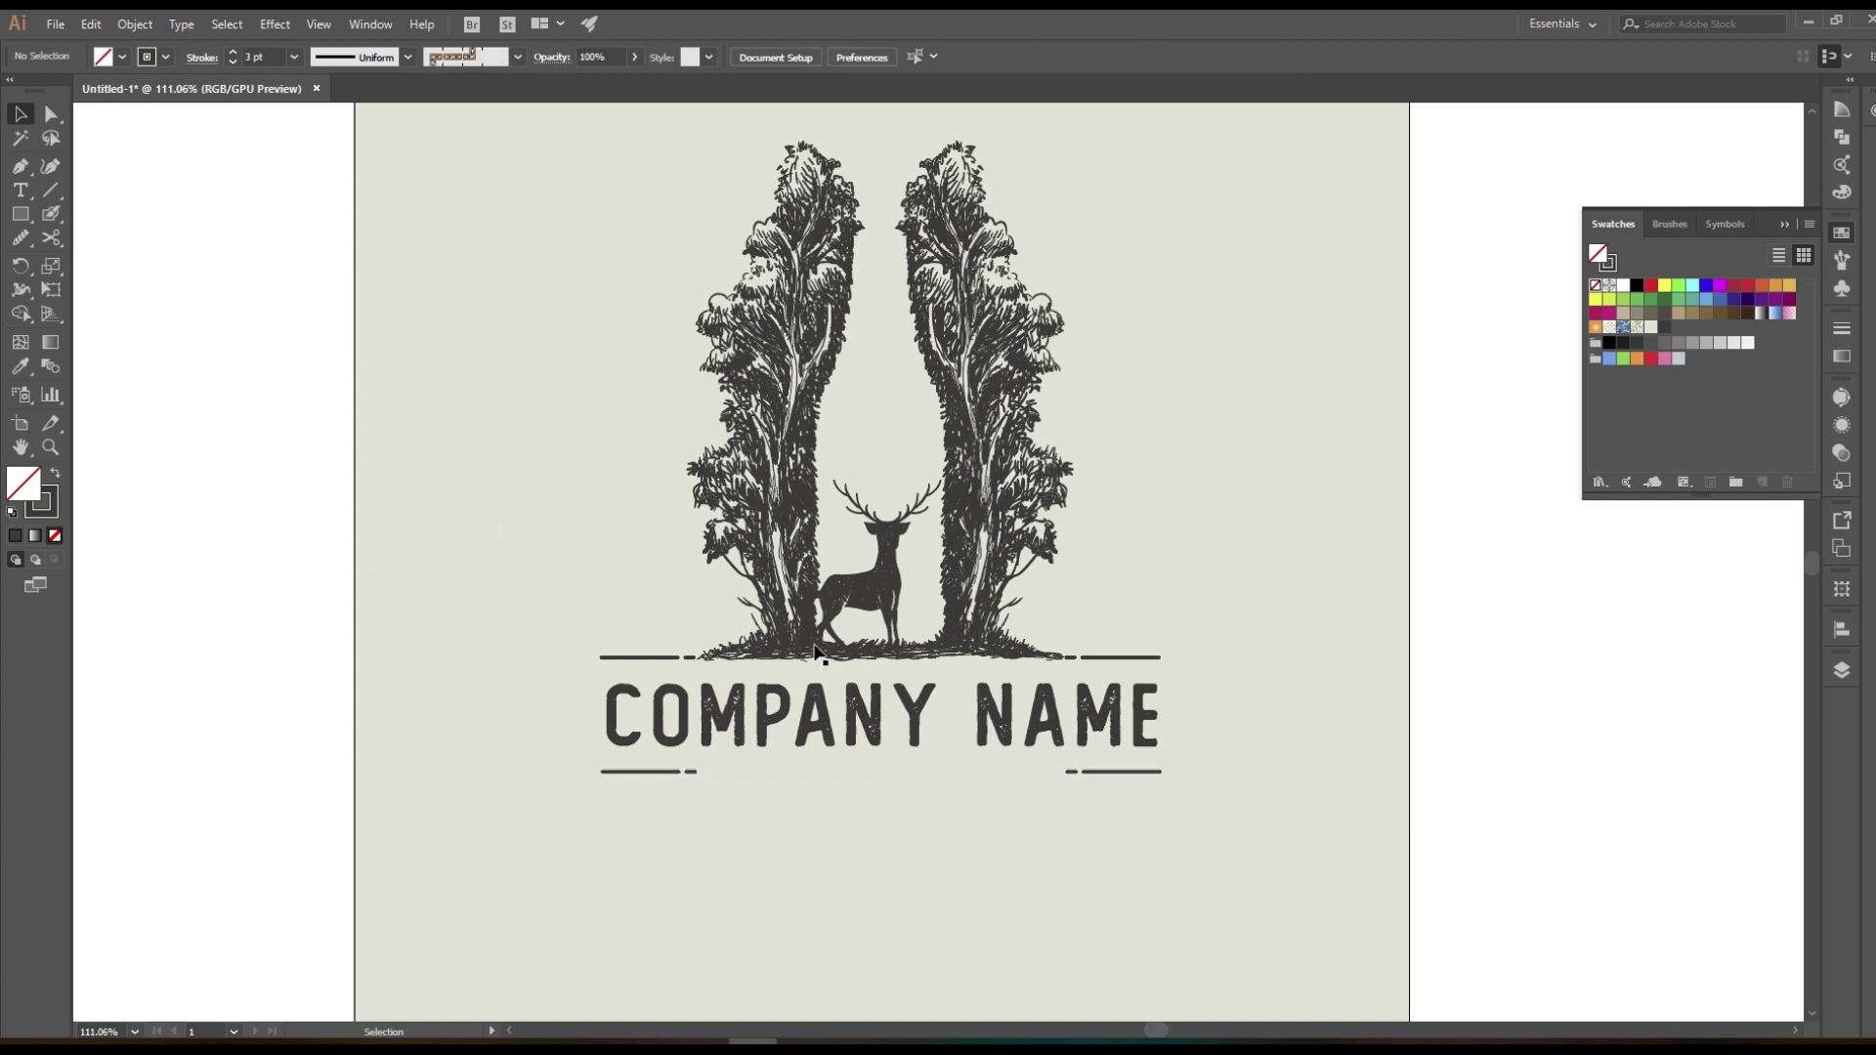
{"action": "left_click_drag", "start_coordinate": [740, 768], "coordinate": [735, 772]}
{"action": "key", "text": "Delete"}
{"action": "left_click", "coordinate": [22, 116]}
Add ESTD.2020 text beneath COMPANY NAME and enlarge it
{"action": "left_click", "coordinate": [28, 191]}
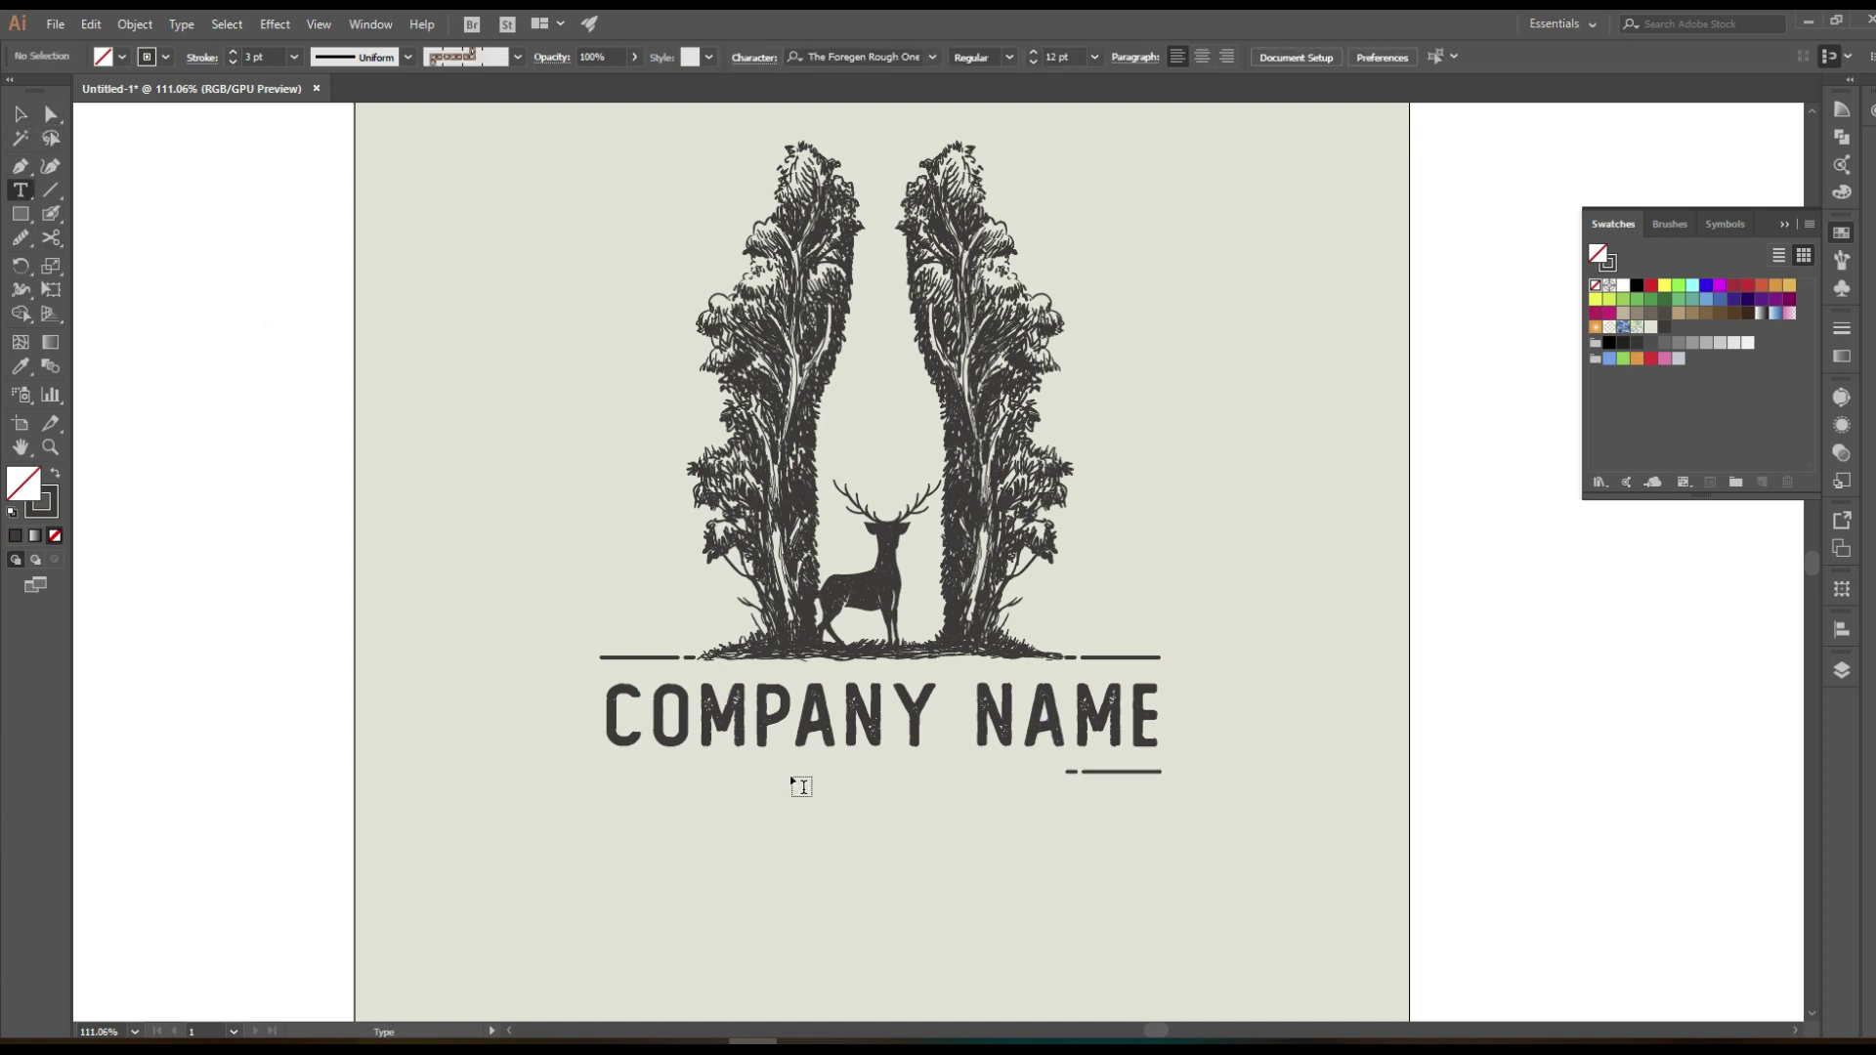
{"action": "left_click", "coordinate": [777, 772]}
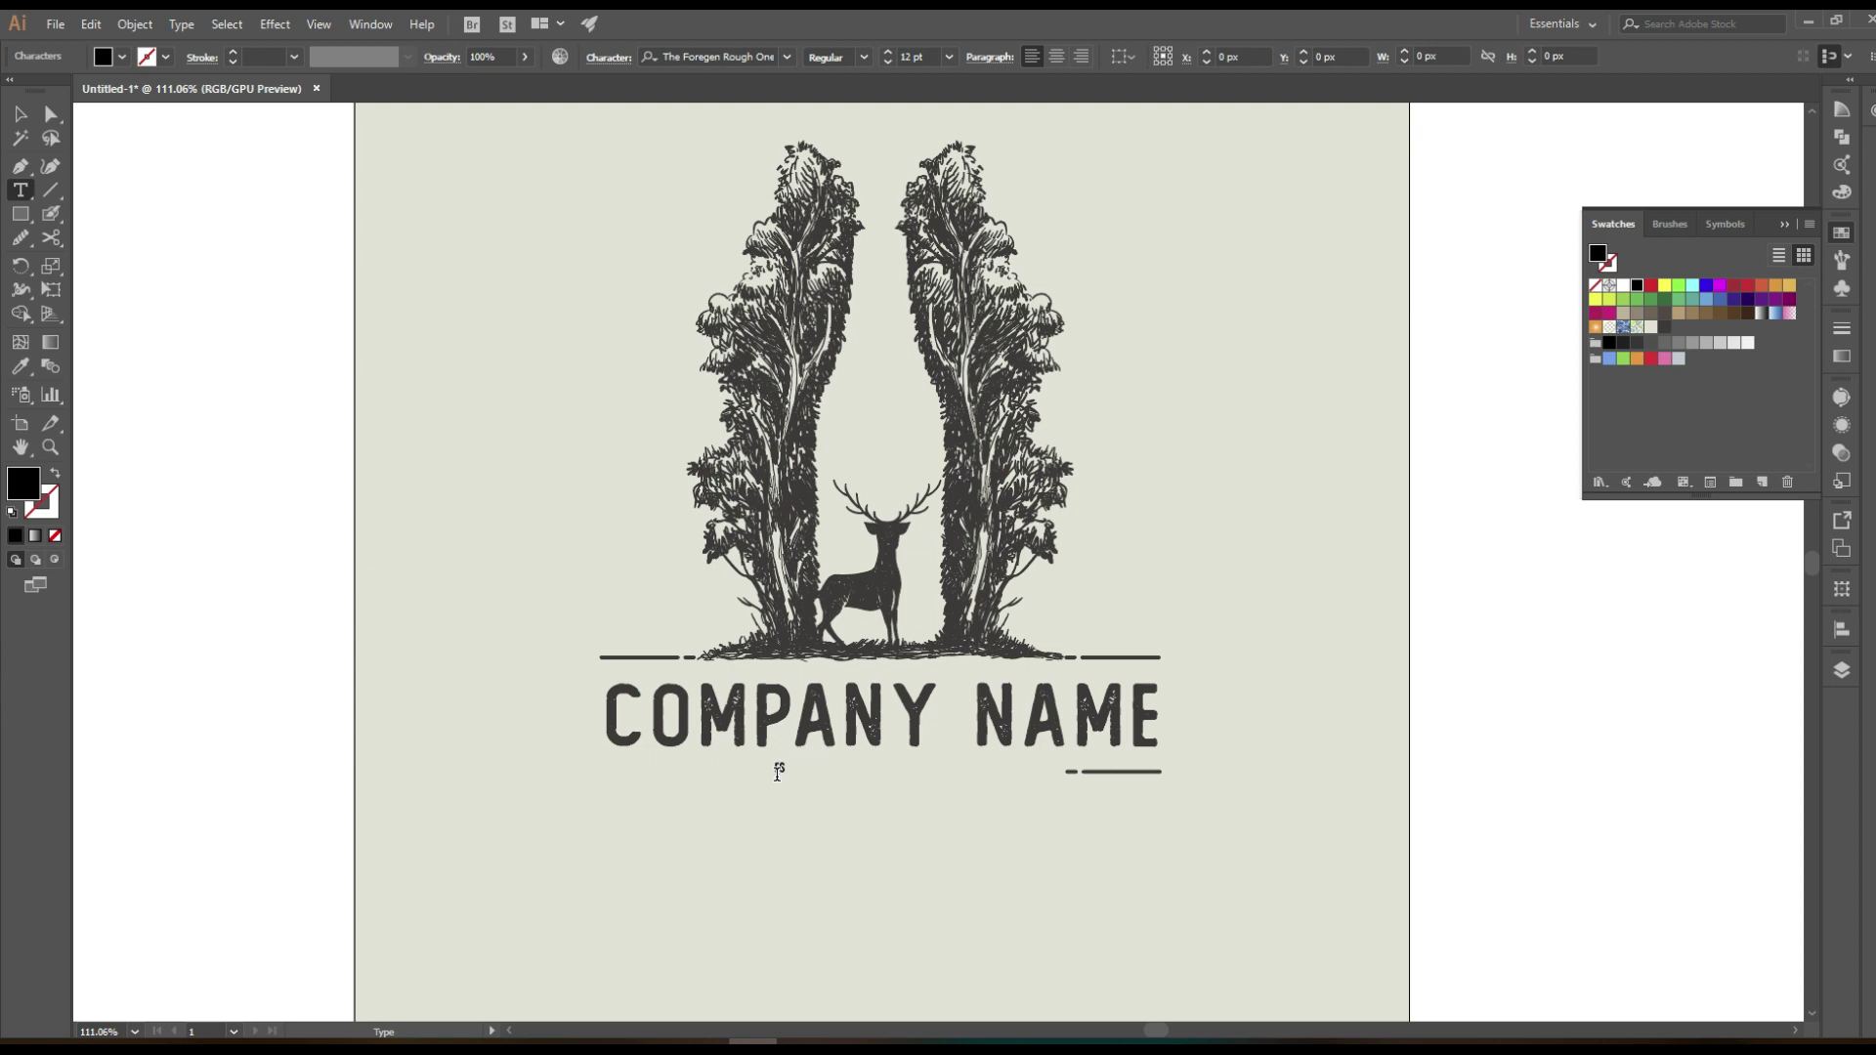
{"action": "type", "text": "ESTD.2020"}
{"action": "left_click", "coordinate": [22, 116]}
{"action": "left_click_drag", "start_coordinate": [827, 777], "coordinate": [933, 801]}
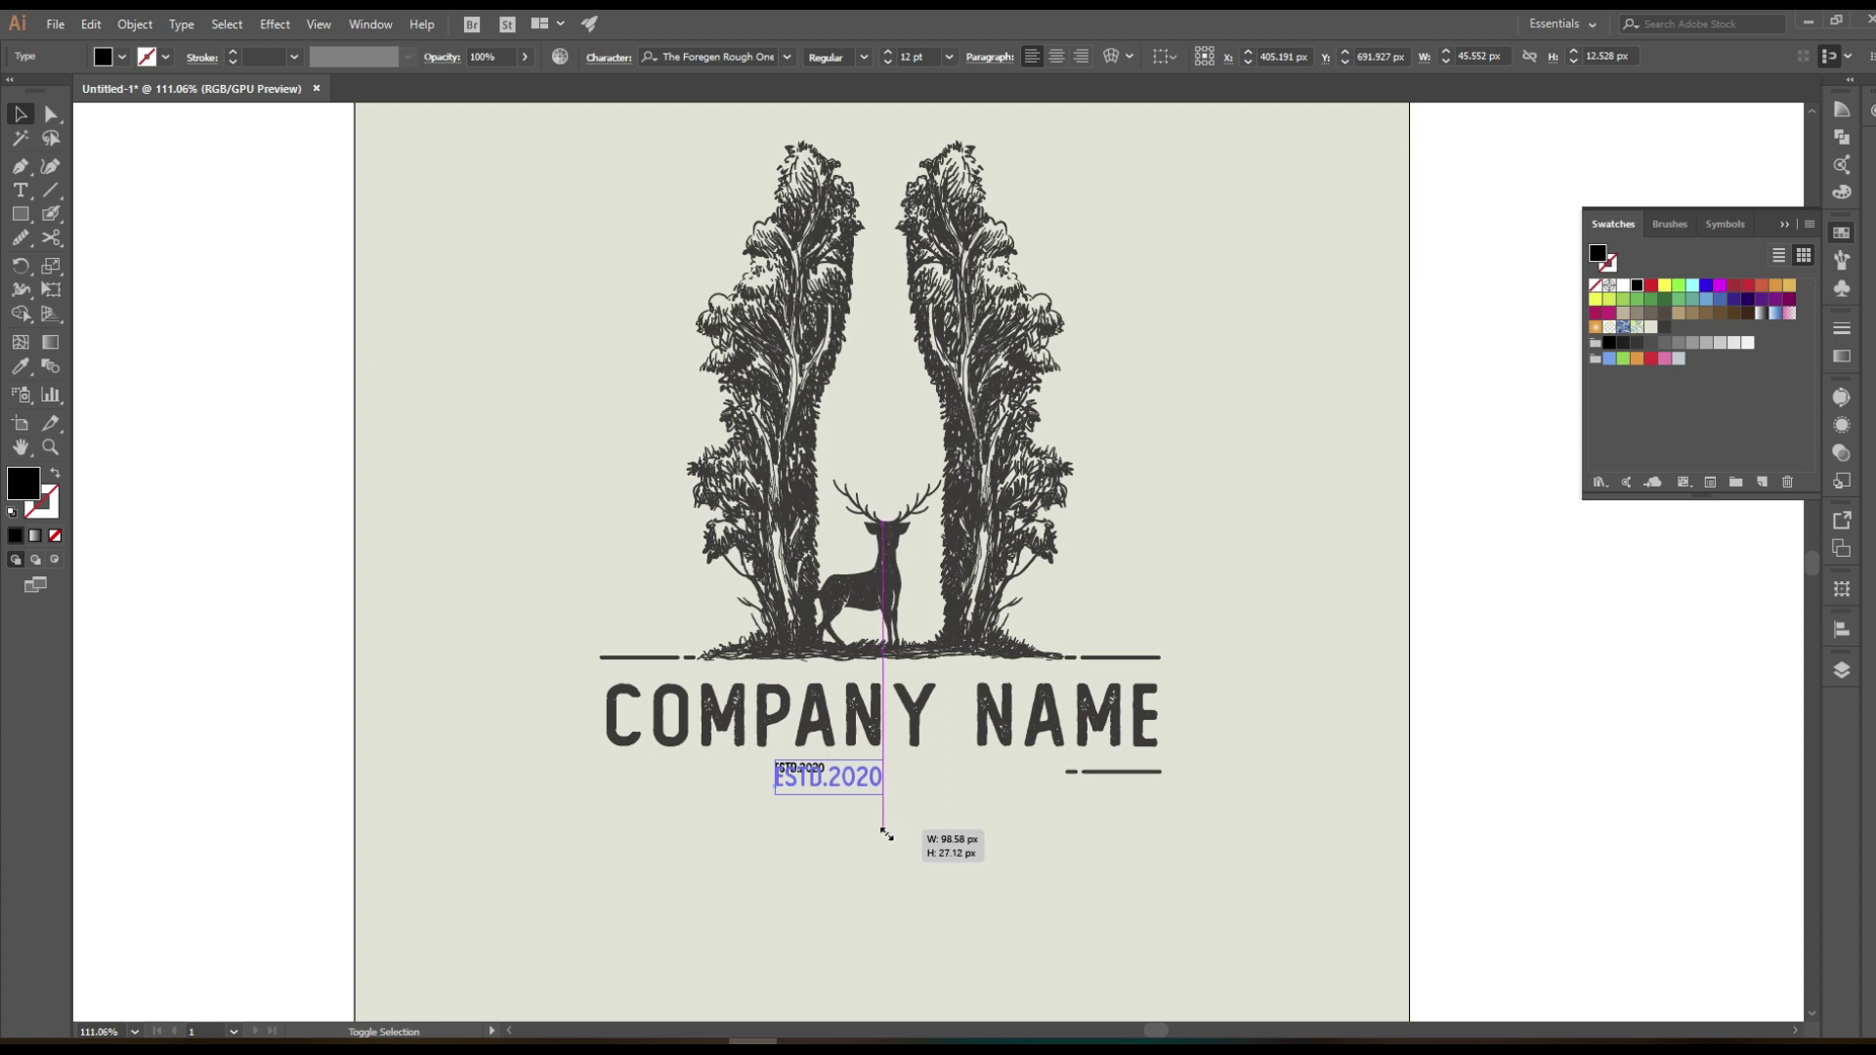
Set ESTD.2020 to The Foregen Regular, about 32 pt and 160 px wide
{"action": "left_click", "coordinate": [693, 56]}
{"action": "type", "text": "the f"}
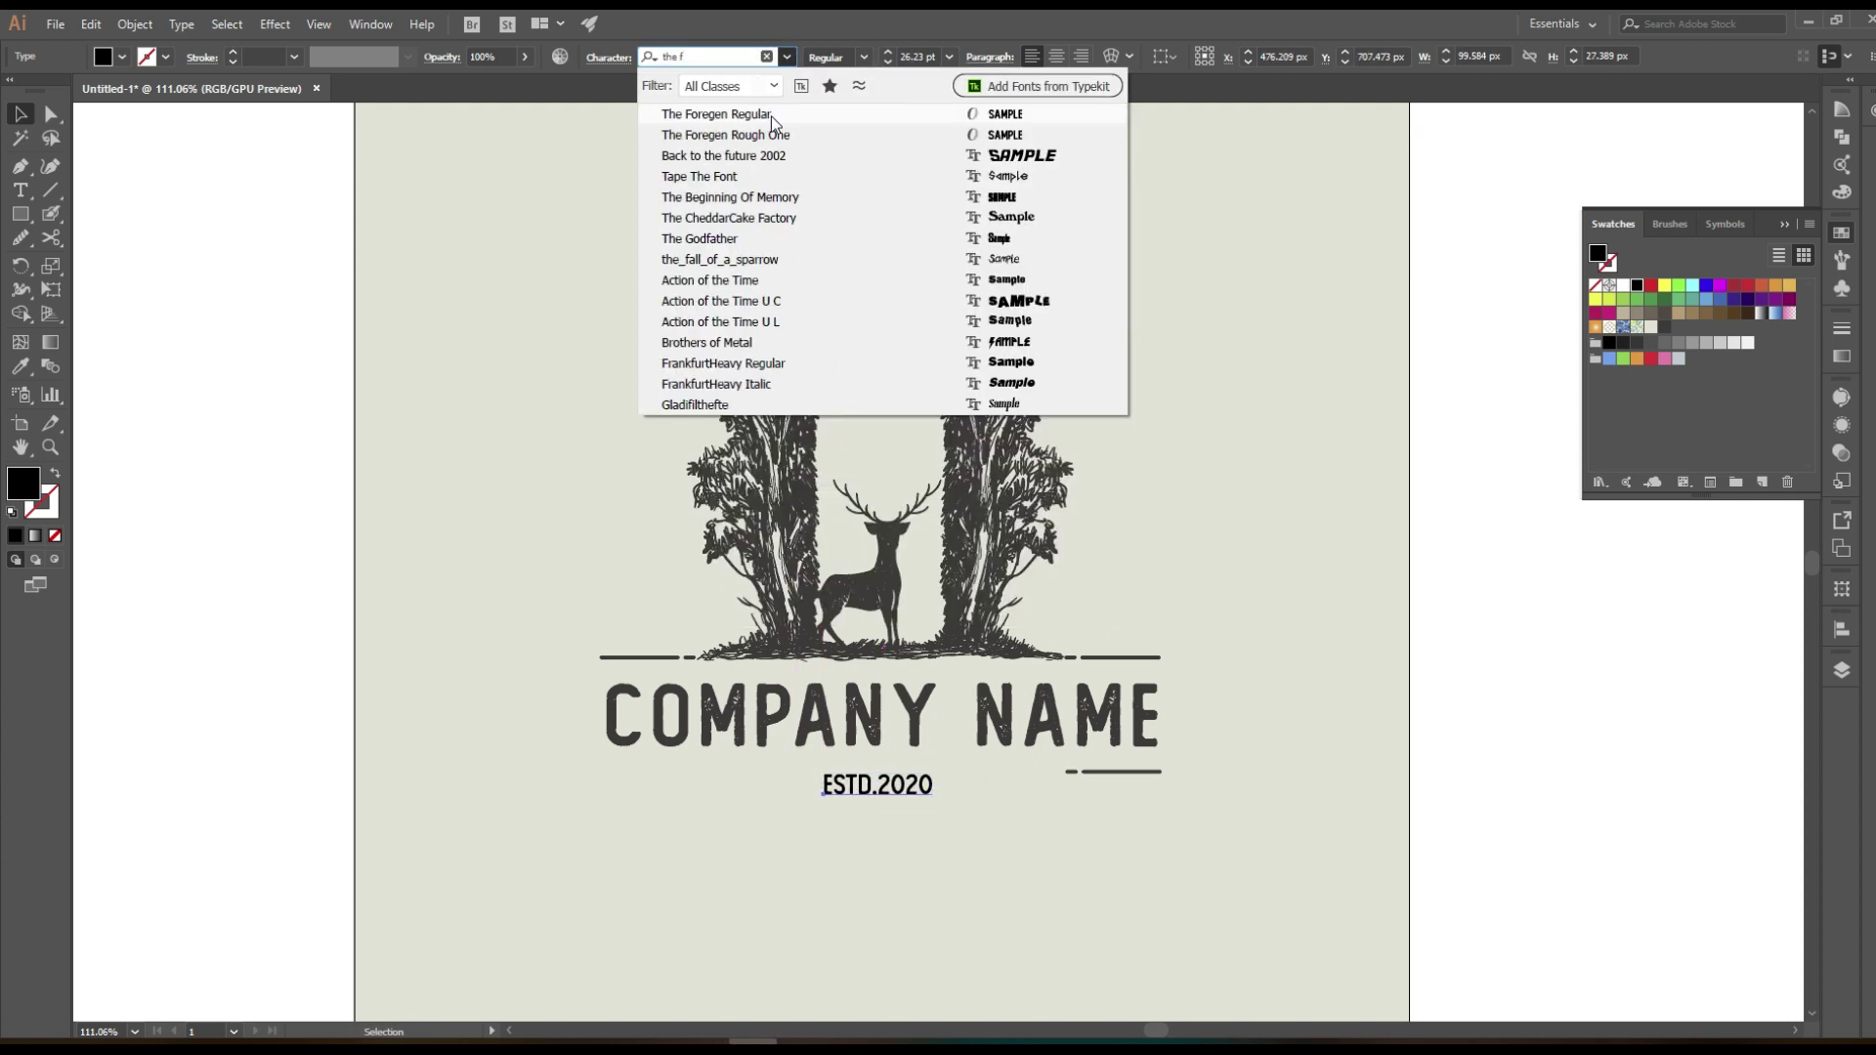
{"action": "left_click", "coordinate": [771, 115]}
{"action": "left_click_drag", "start_coordinate": [933, 786], "coordinate": [952, 794]}
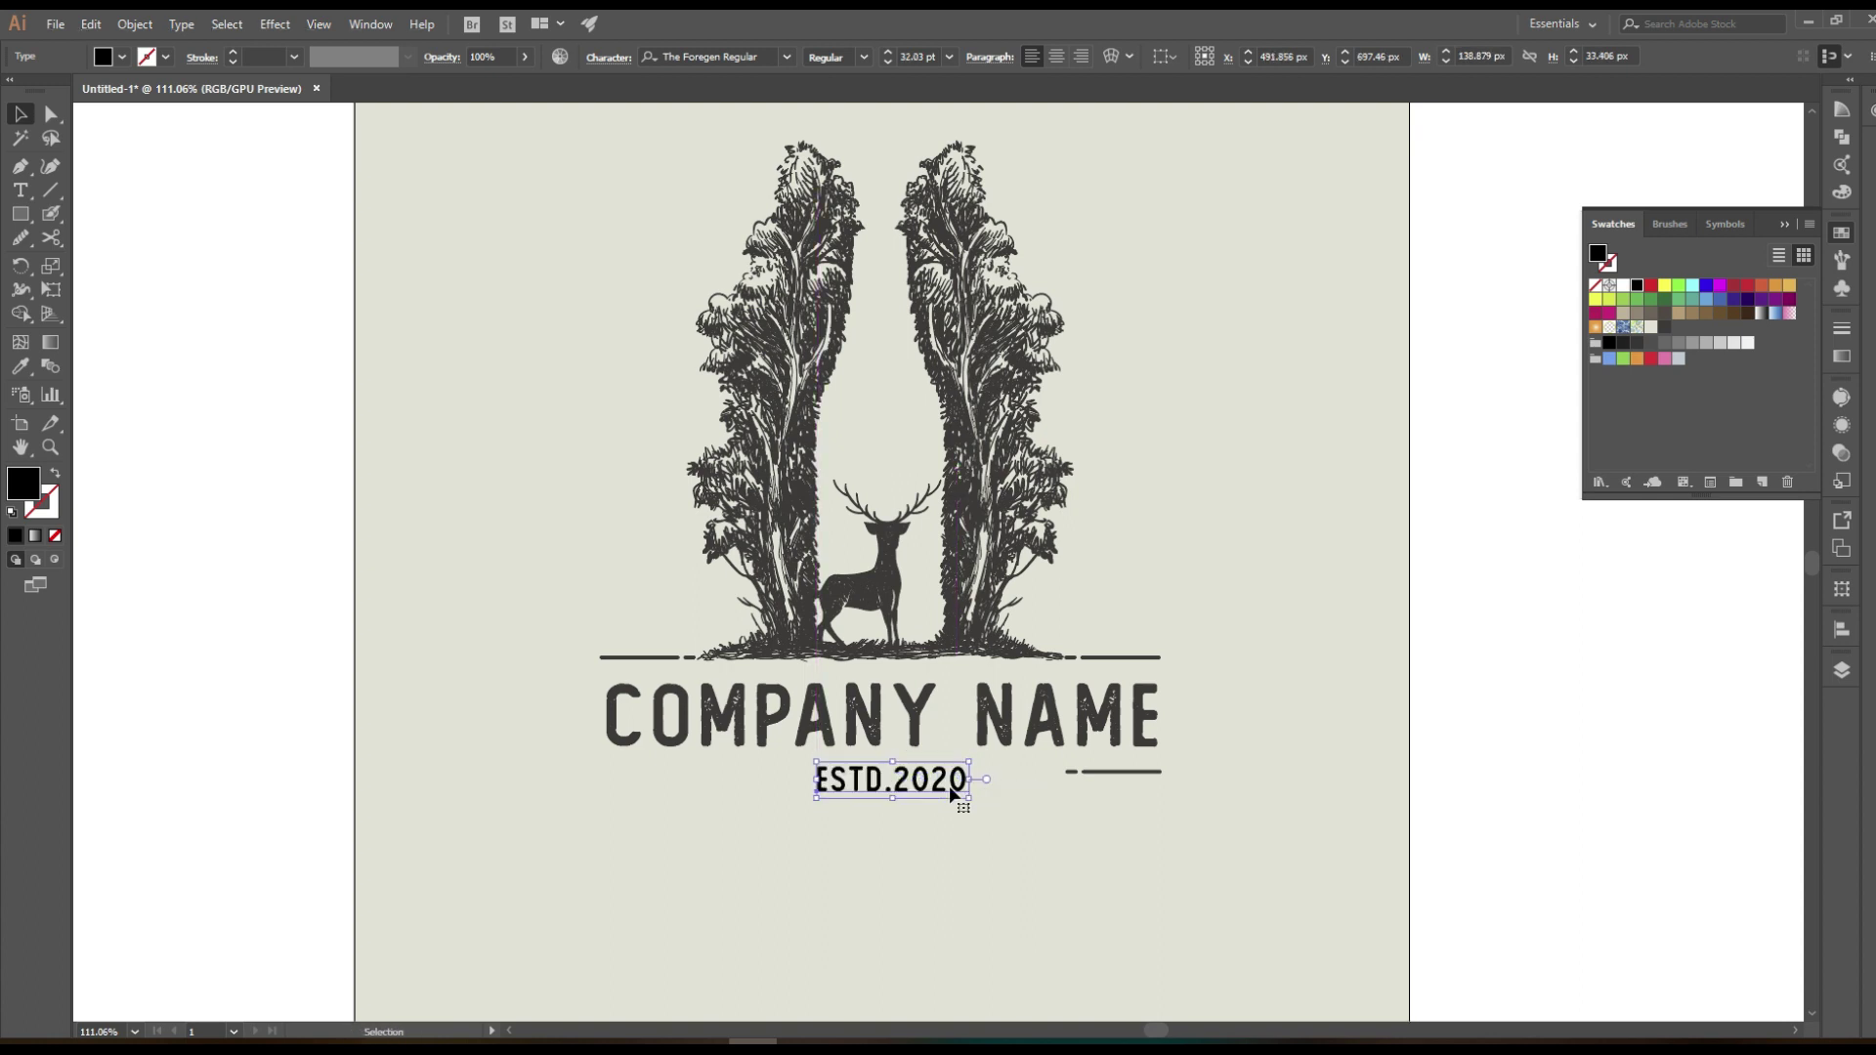
{"action": "left_click_drag", "start_coordinate": [950, 793], "coordinate": [978, 796]}
{"action": "left_click_drag", "start_coordinate": [815, 780], "coordinate": [807, 784]}
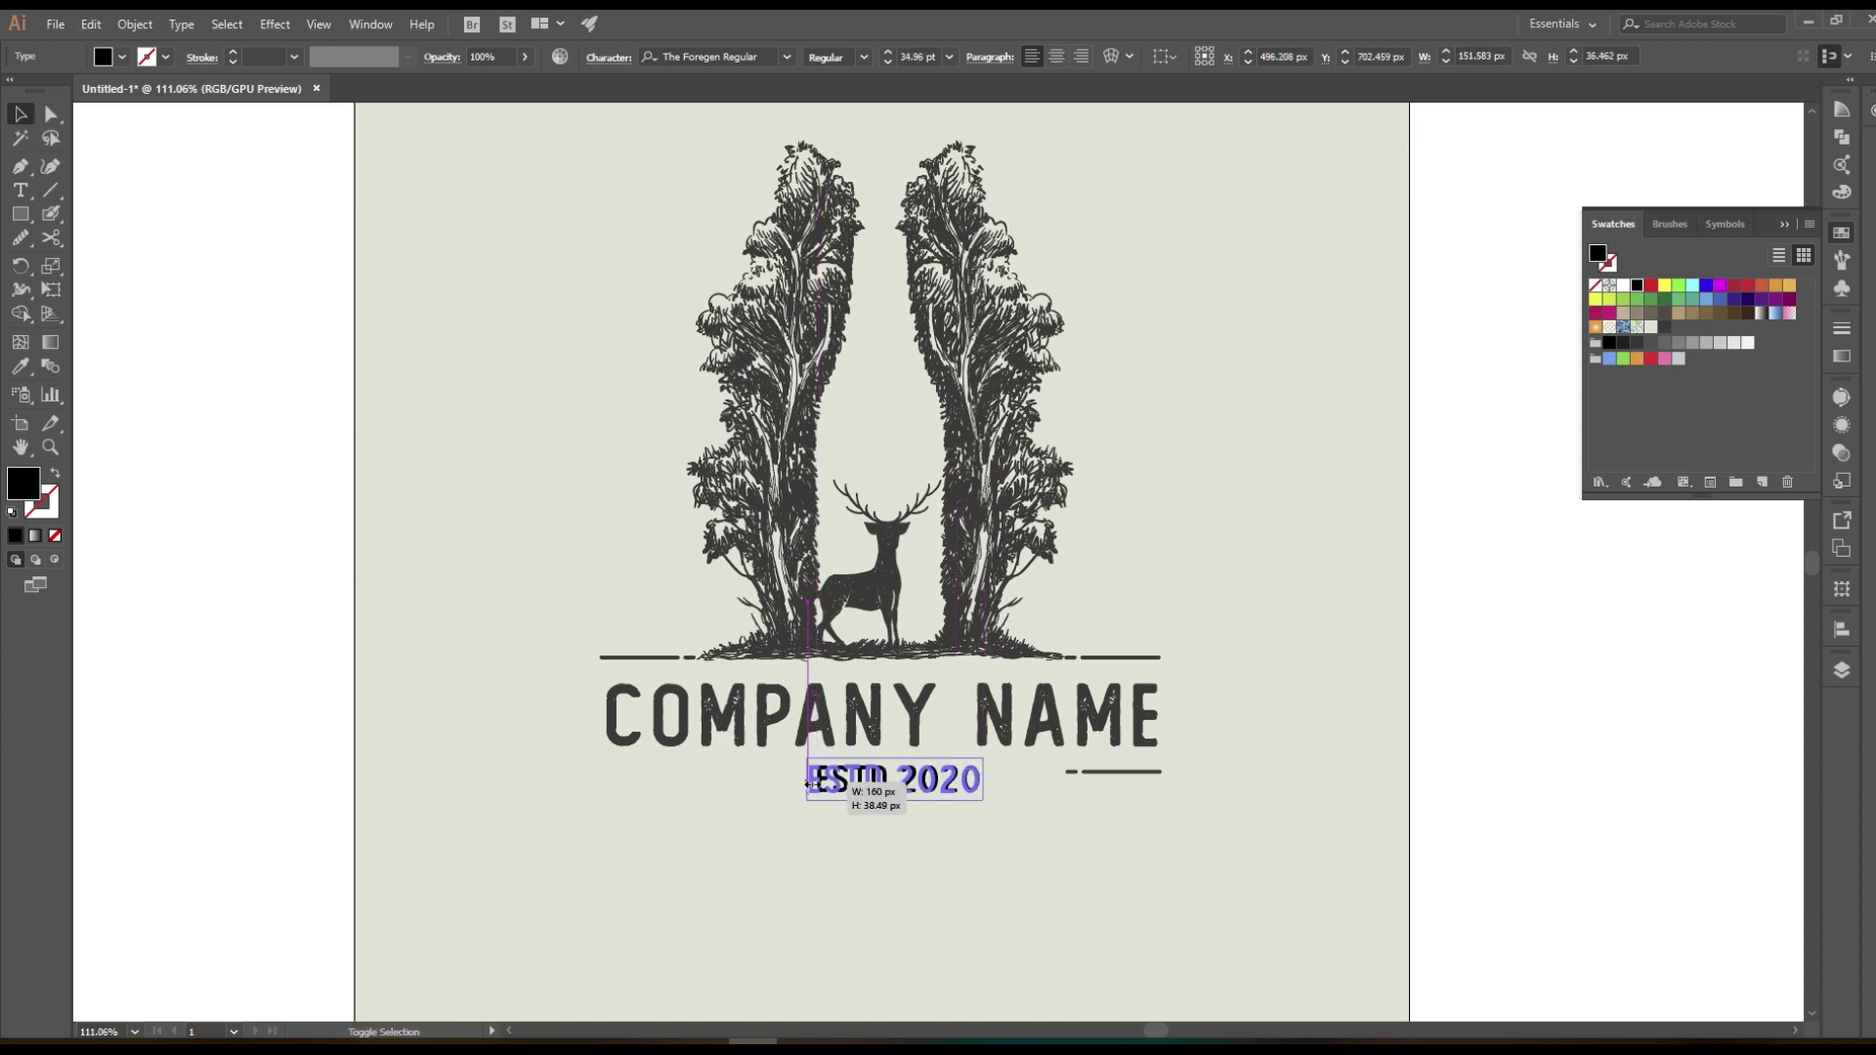
Eyedrop COMPANY NAME's dark grey onto ESTD.2020
{"action": "key", "text": "i"}
{"action": "left_click", "coordinate": [870, 711]}
{"action": "left_click", "coordinate": [19, 113]}
{"action": "left_click", "coordinate": [919, 864]}
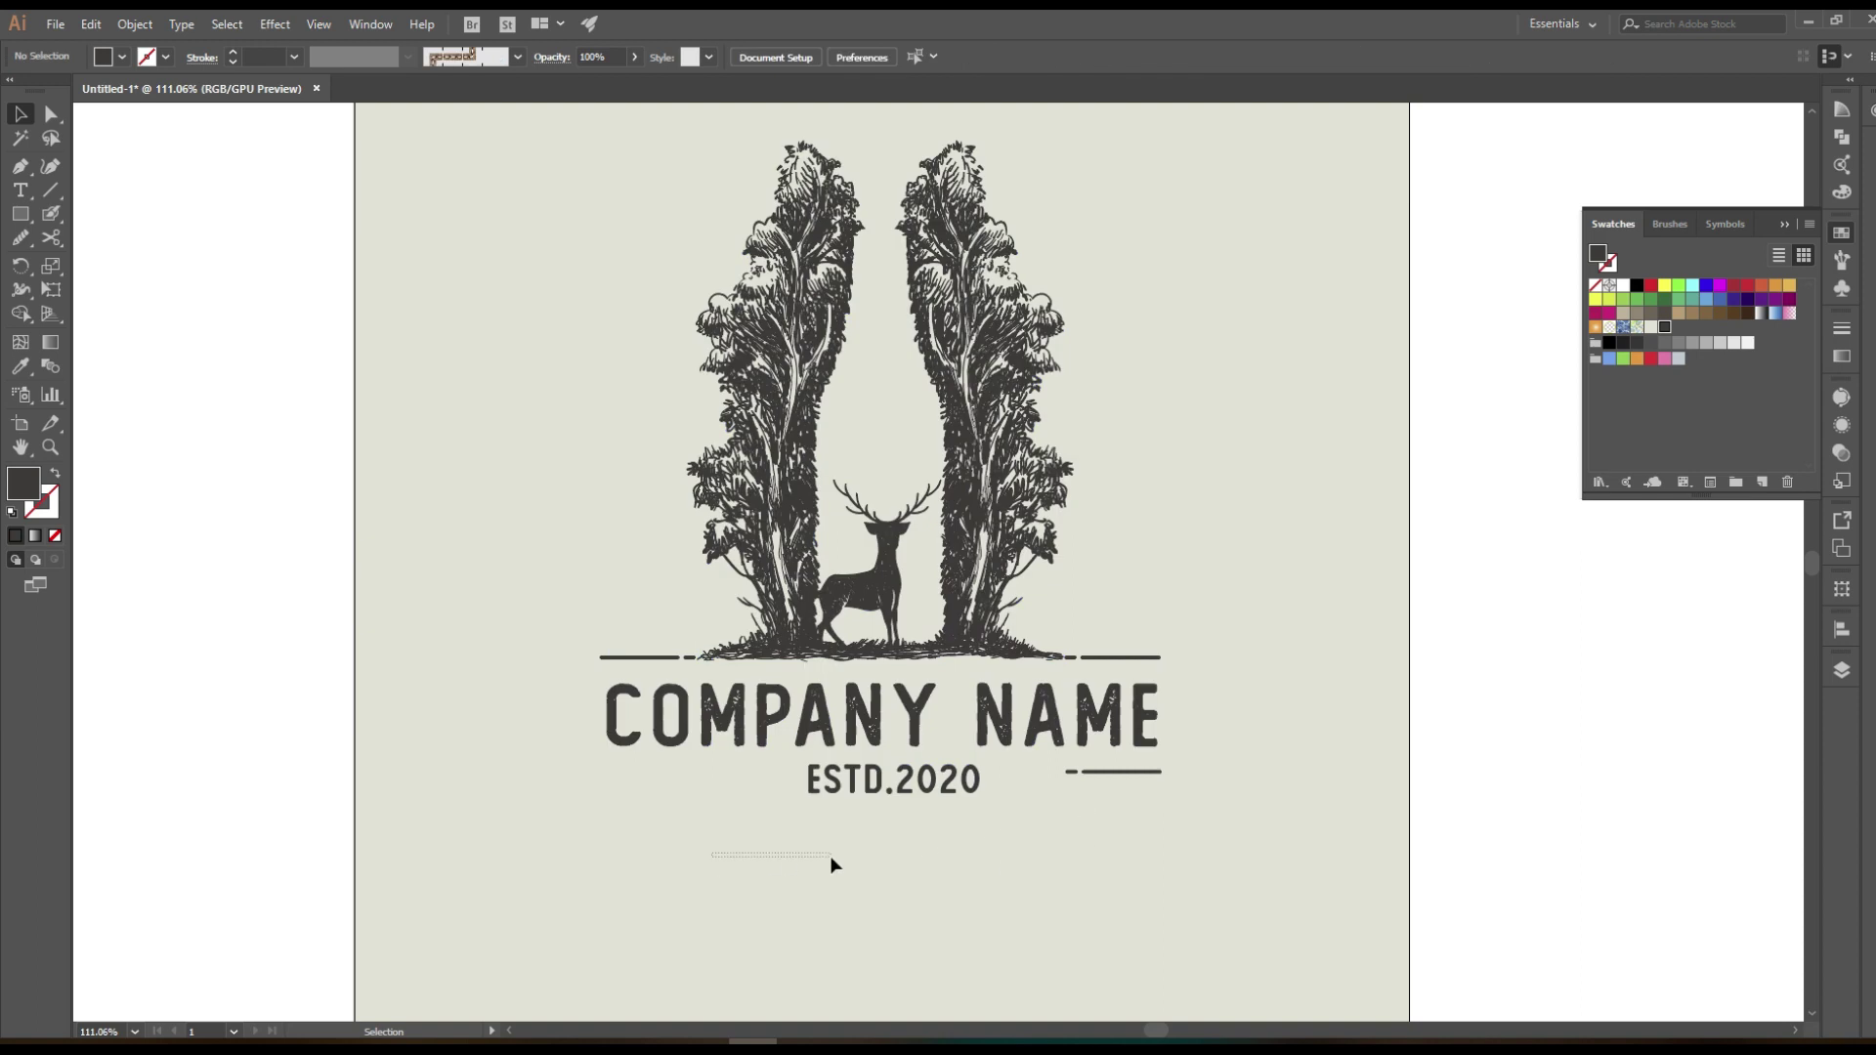
Enlarge the ESTD.2020 text slightly
{"action": "left_click", "coordinate": [889, 562]}
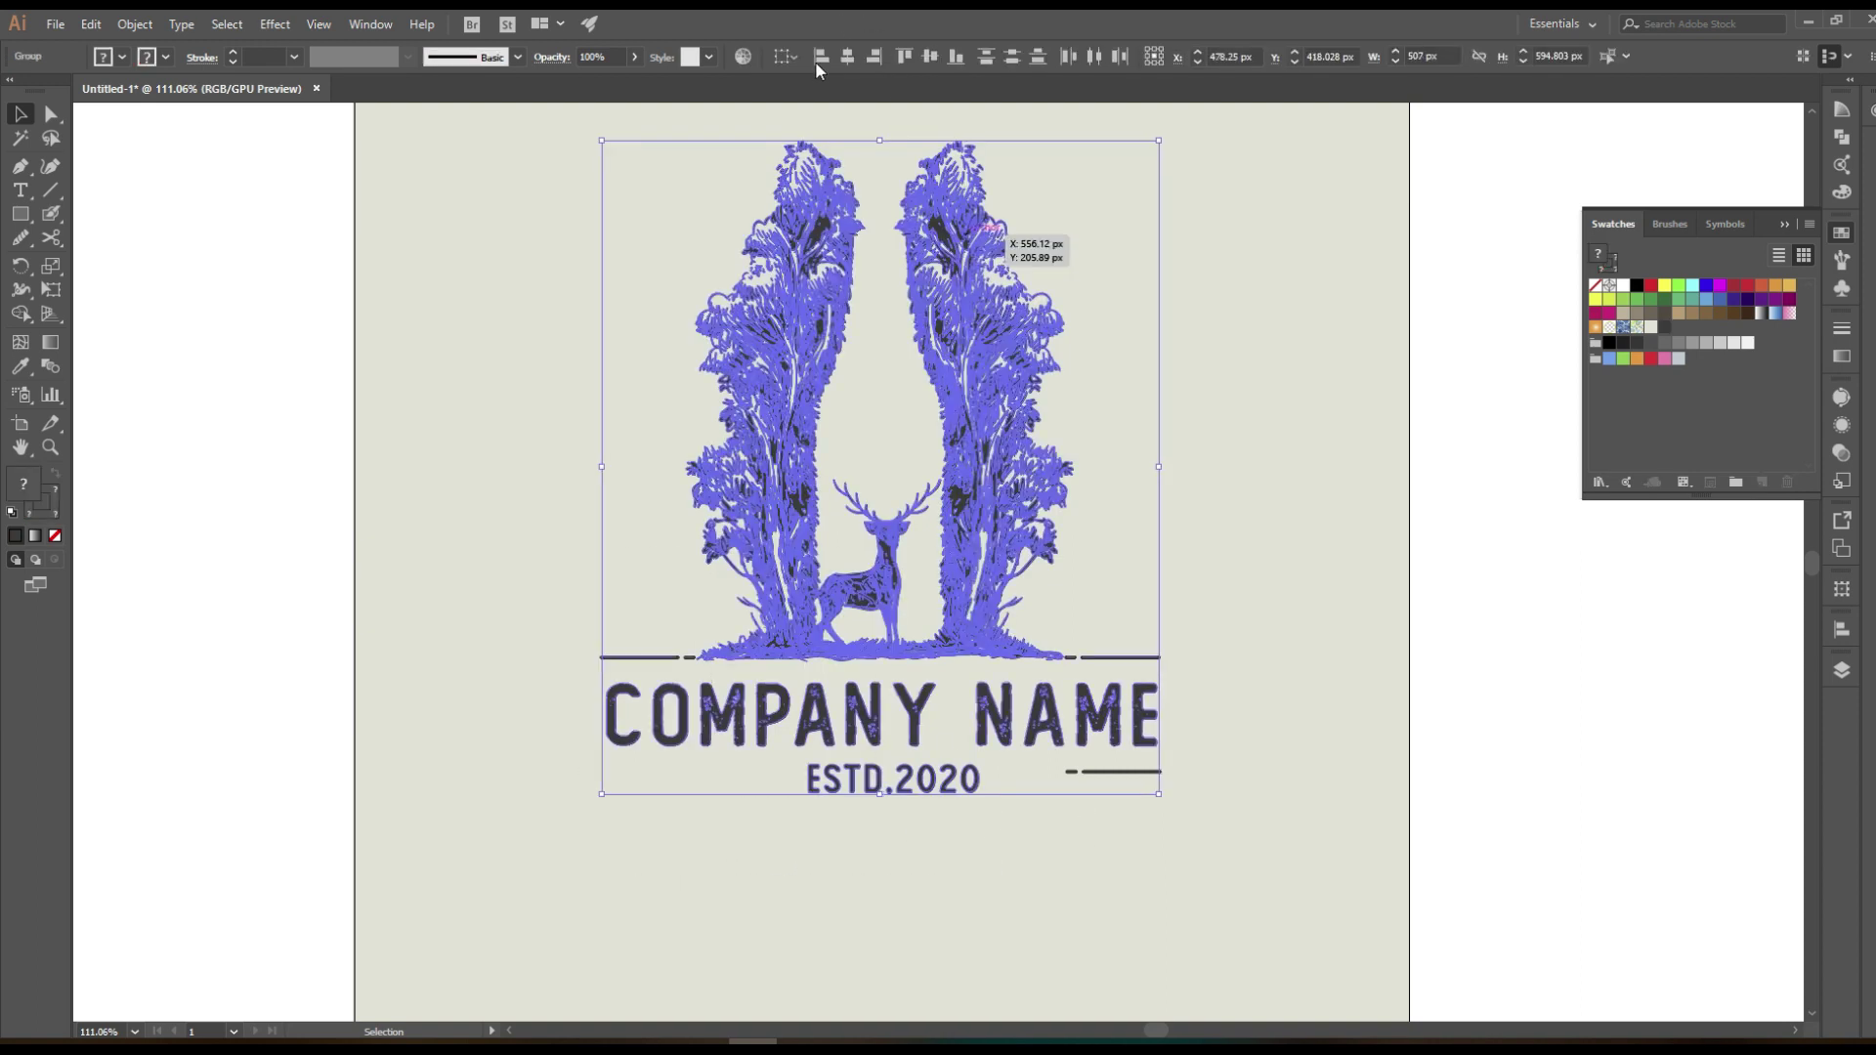
{"action": "left_click", "coordinate": [1228, 587]}
{"action": "scroll", "coordinate": [1181, 762], "scroll_direction": "up", "scroll_amount": 1}
{"action": "scroll", "coordinate": [1124, 811], "scroll_direction": "up", "scroll_amount": 1}
{"action": "left_click", "coordinate": [894, 826]}
{"action": "left_click_drag", "start_coordinate": [895, 825], "coordinate": [907, 837]}
Lower the short lines right of ESTD.2020 by 5 px and add a mirrored copy on the left
{"action": "left_click", "coordinate": [53, 117]}
{"action": "left_click_drag", "start_coordinate": [1006, 790], "coordinate": [1109, 858]}
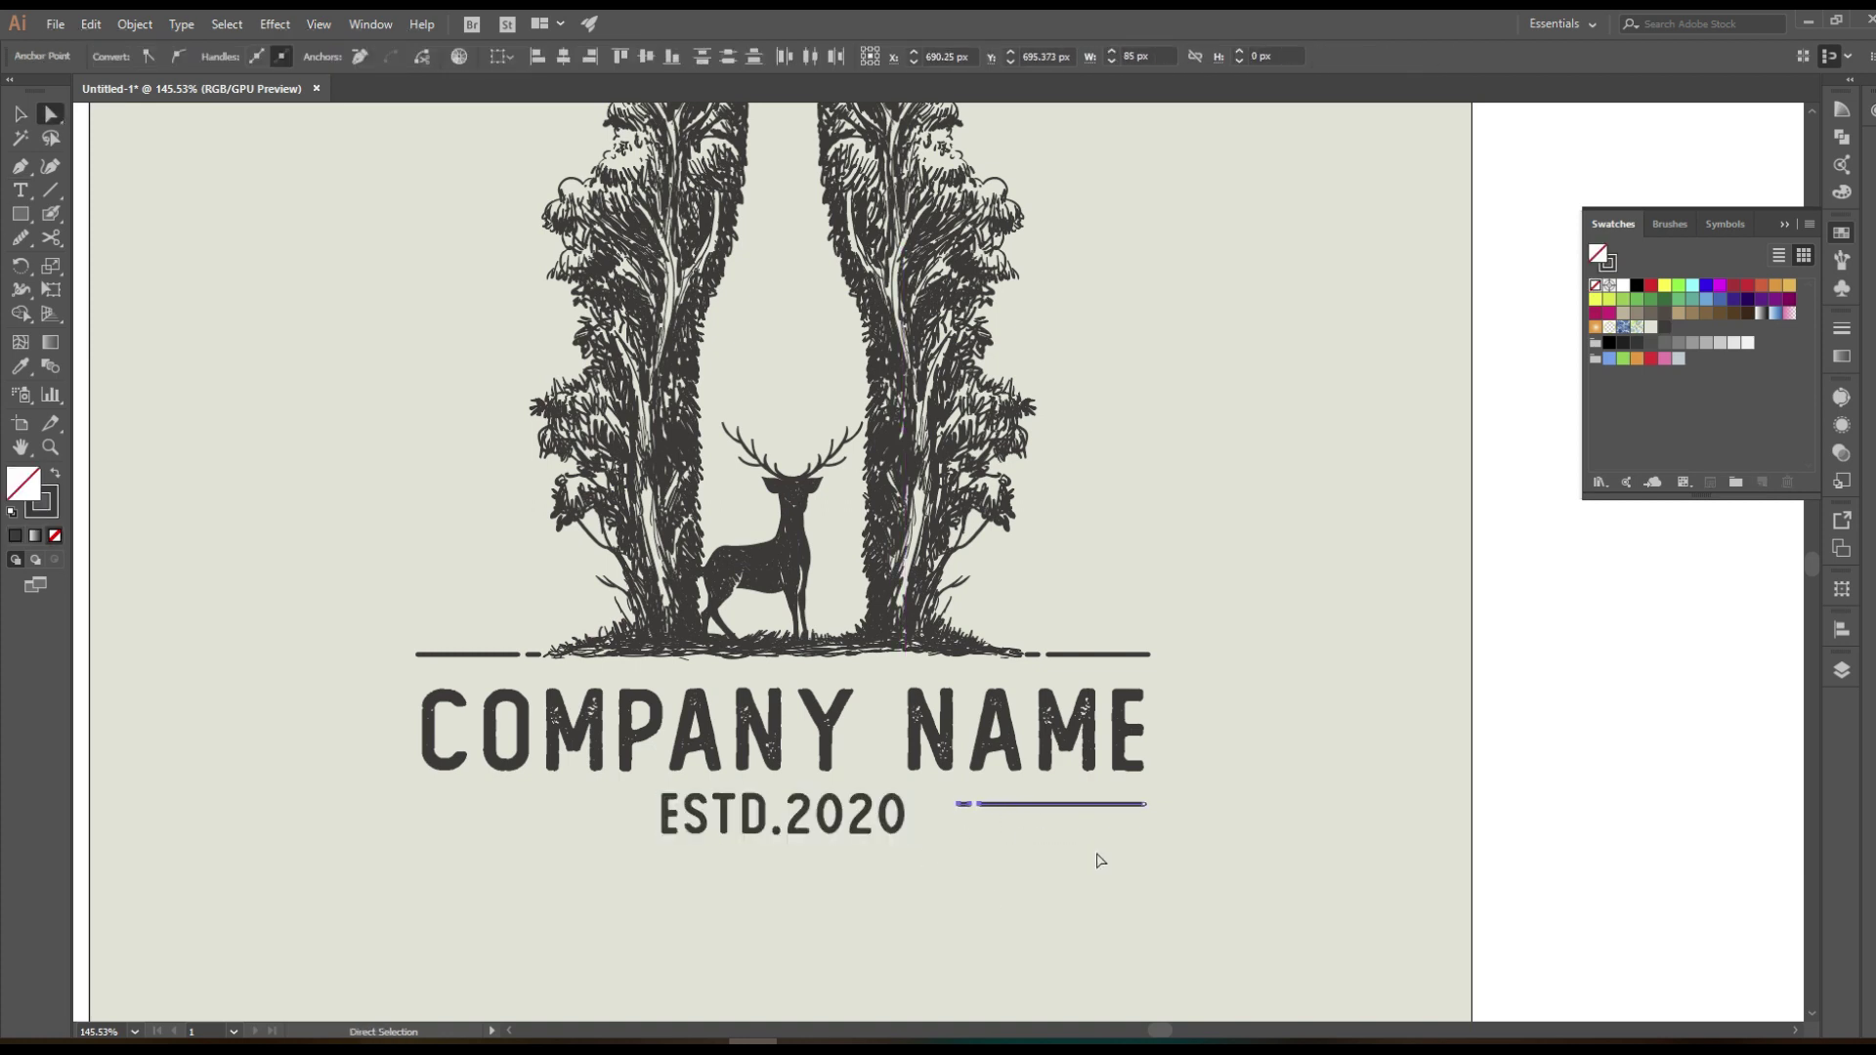
{"action": "key", "text": "v"}
{"action": "mouse_move", "coordinate": [1100, 795]}
{"action": "left_mouse_down"}
{"action": "mouse_move", "coordinate": [1055, 854]}
{"action": "mouse_move", "coordinate": [1073, 821]}
{"action": "mouse_move", "coordinate": [802, 892]}
{"action": "mouse_move", "coordinate": [458, 812]}
{"action": "mouse_move", "coordinate": [1111, 780]}
{"action": "left_mouse_up"}
{"action": "left_click", "coordinate": [695, 899]}
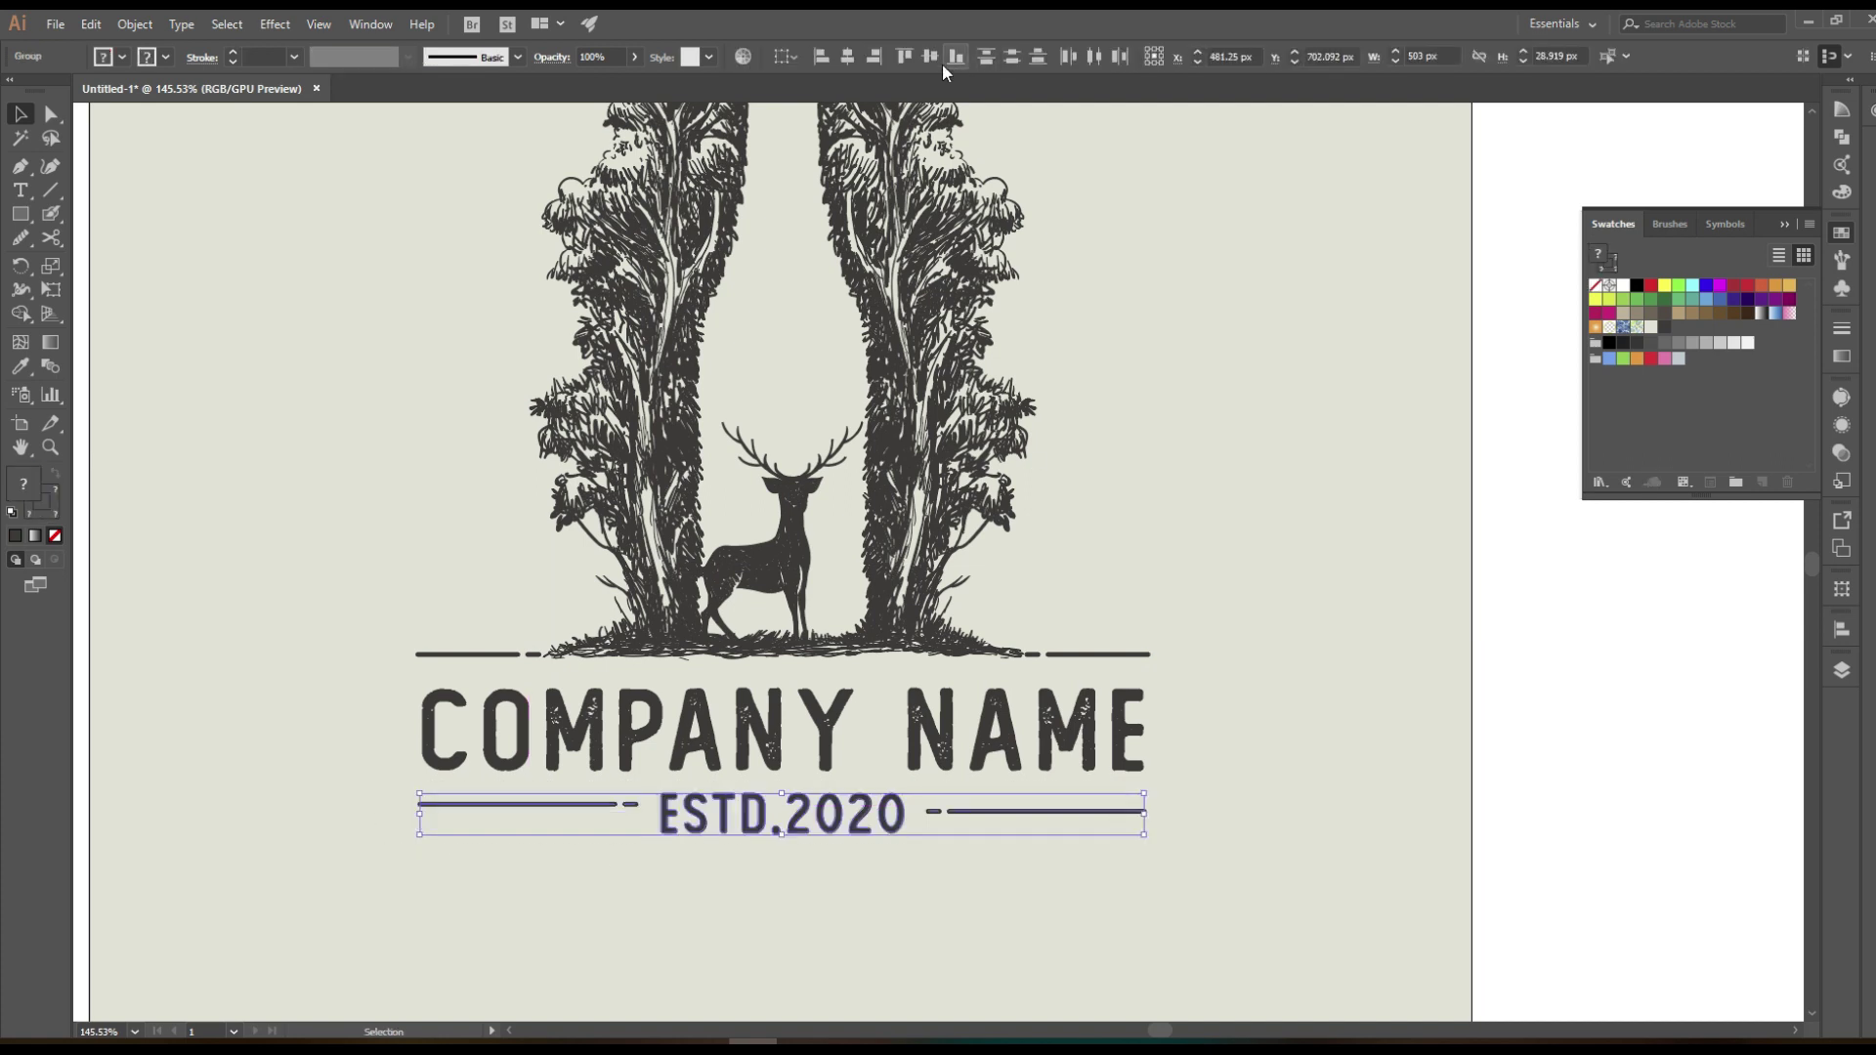
{"action": "left_click", "coordinate": [1231, 591]}
Zoom out, select all the logo artwork and group it
{"action": "left_click_drag", "start_coordinate": [1232, 591], "coordinate": [1099, 695]}
{"action": "scroll", "coordinate": [1099, 695], "scroll_direction": "up", "scroll_amount": 2}
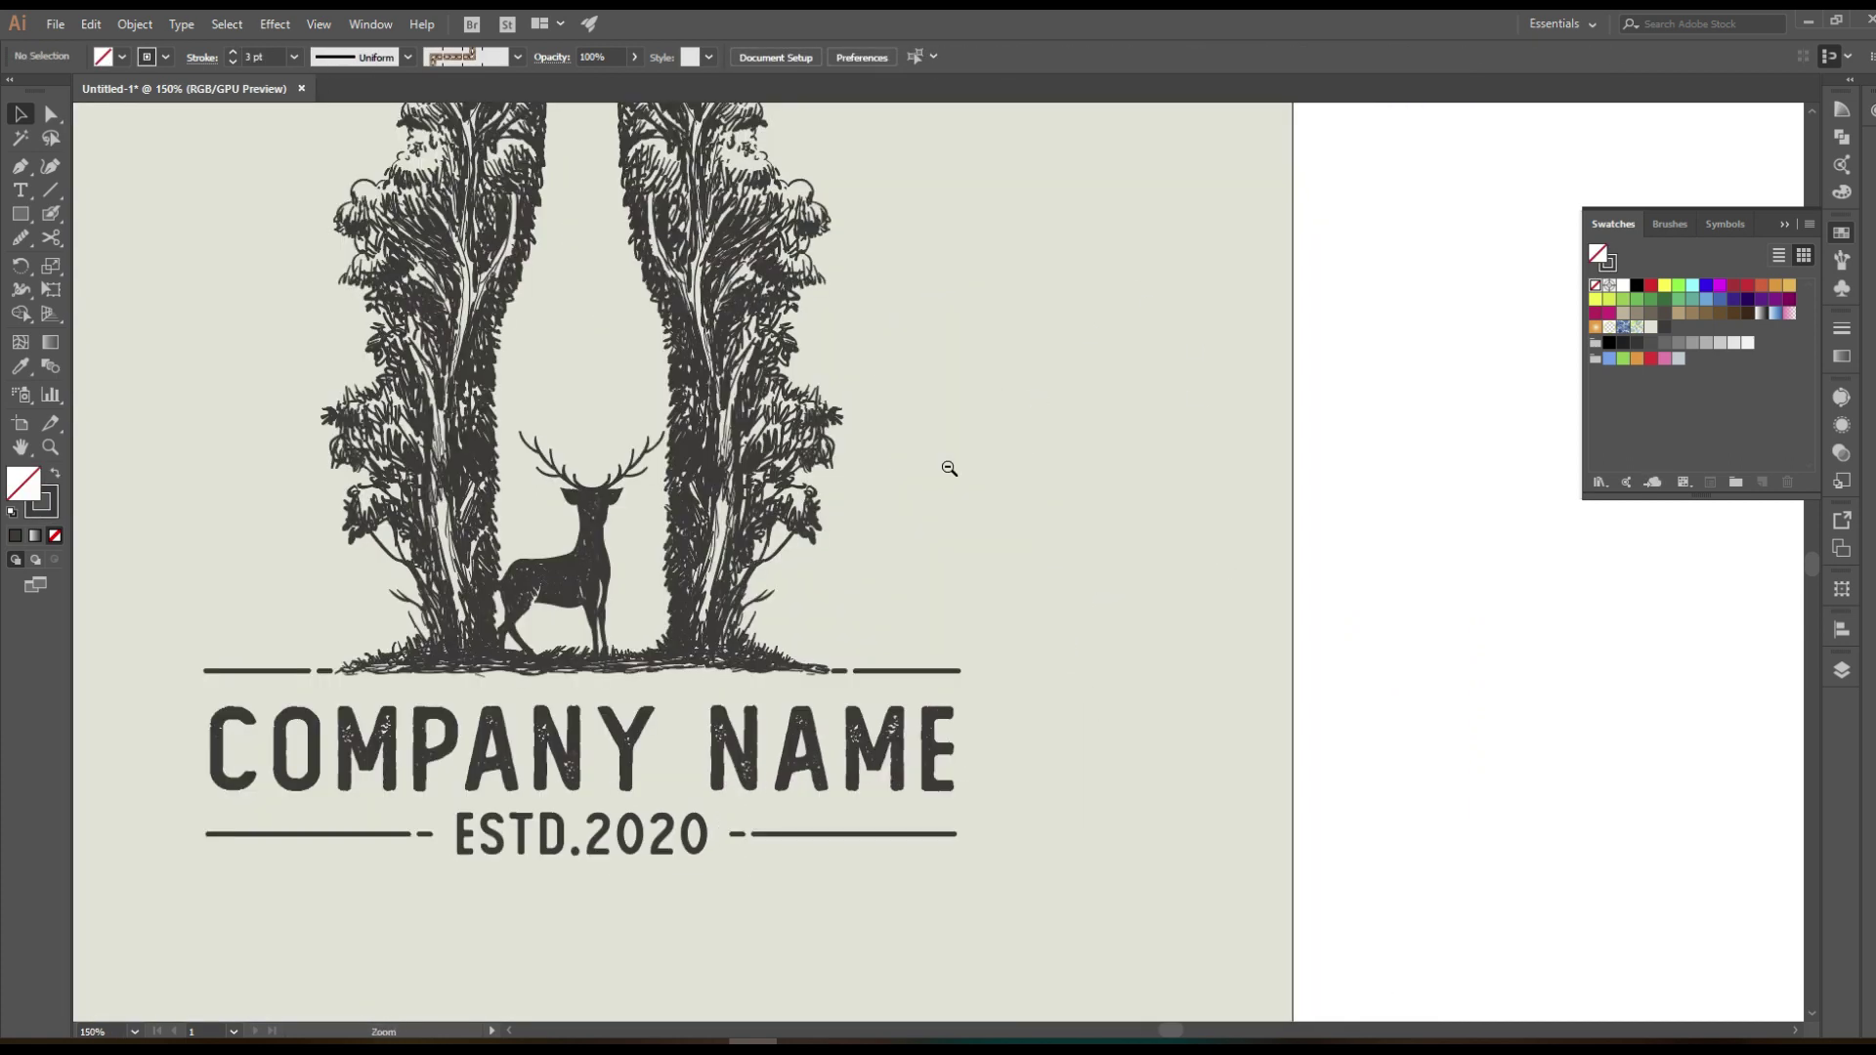
{"action": "scroll", "coordinate": [1118, 389], "scroll_direction": "down", "scroll_amount": 3}
{"action": "key", "text": "v"}
{"action": "key", "text": "ctrl+a"}
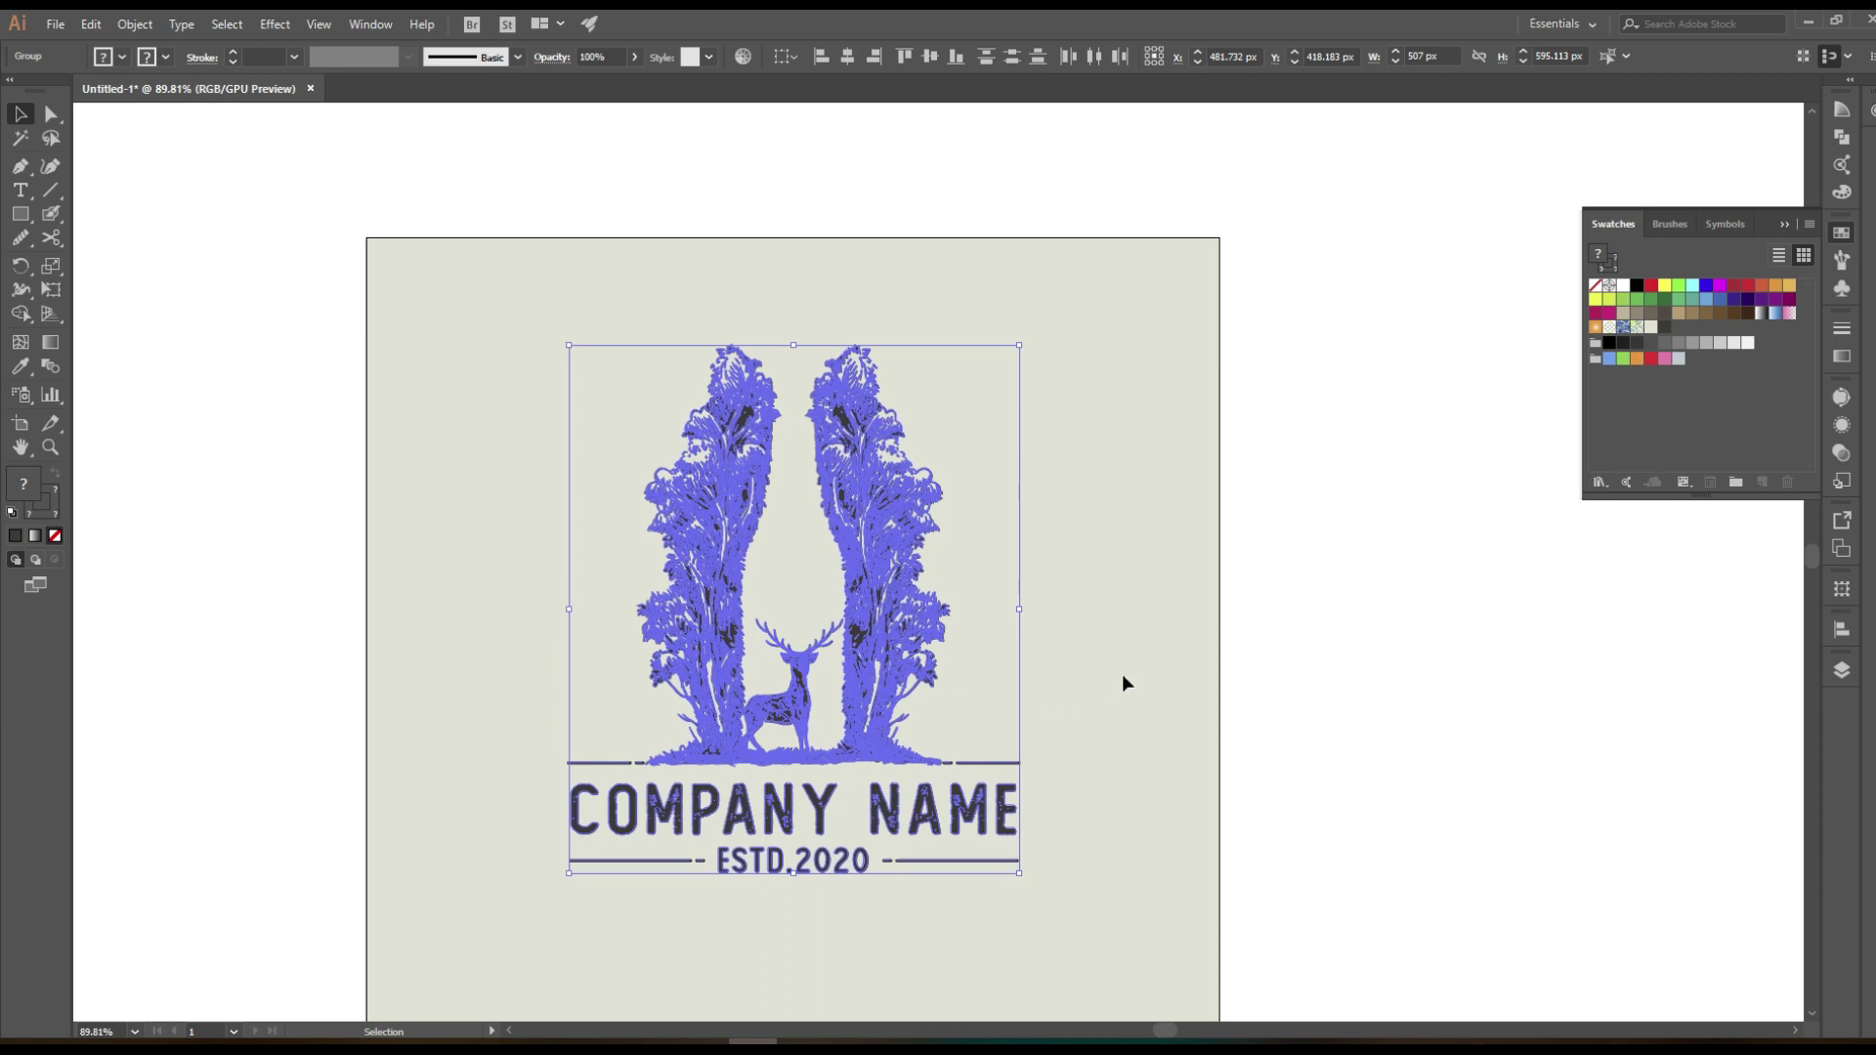
Horizontally centre the logo group relative to the artboard
{"action": "right_click", "coordinate": [885, 535]}
{"action": "left_click", "coordinate": [1069, 467]}
{"action": "left_click", "coordinate": [919, 436]}
{"action": "left_click", "coordinate": [785, 57]}
{"action": "left_click", "coordinate": [845, 122]}
{"action": "left_click", "coordinate": [847, 57]}
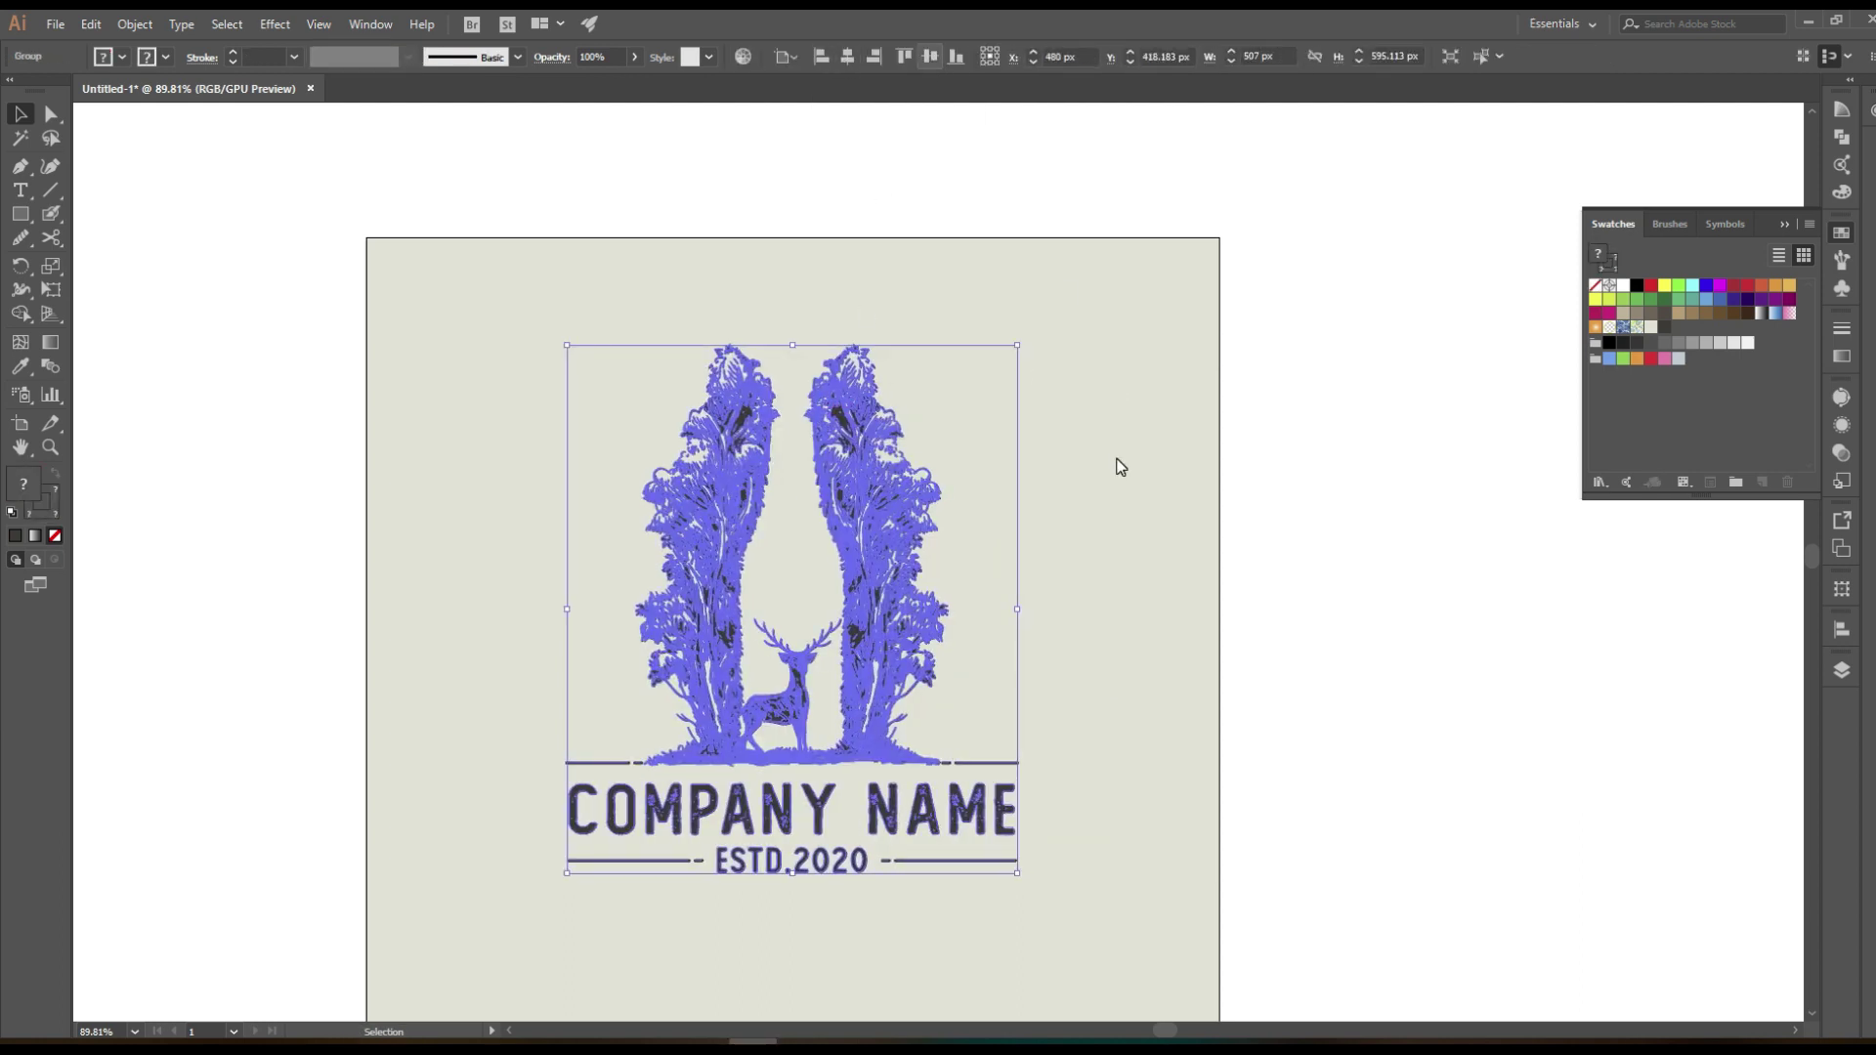
{"action": "left_click", "coordinate": [1121, 467]}
Zoom in to review the finished logo
{"action": "scroll", "coordinate": [1121, 467], "scroll_direction": "down", "scroll_amount": 2}
{"action": "key", "text": "z"}
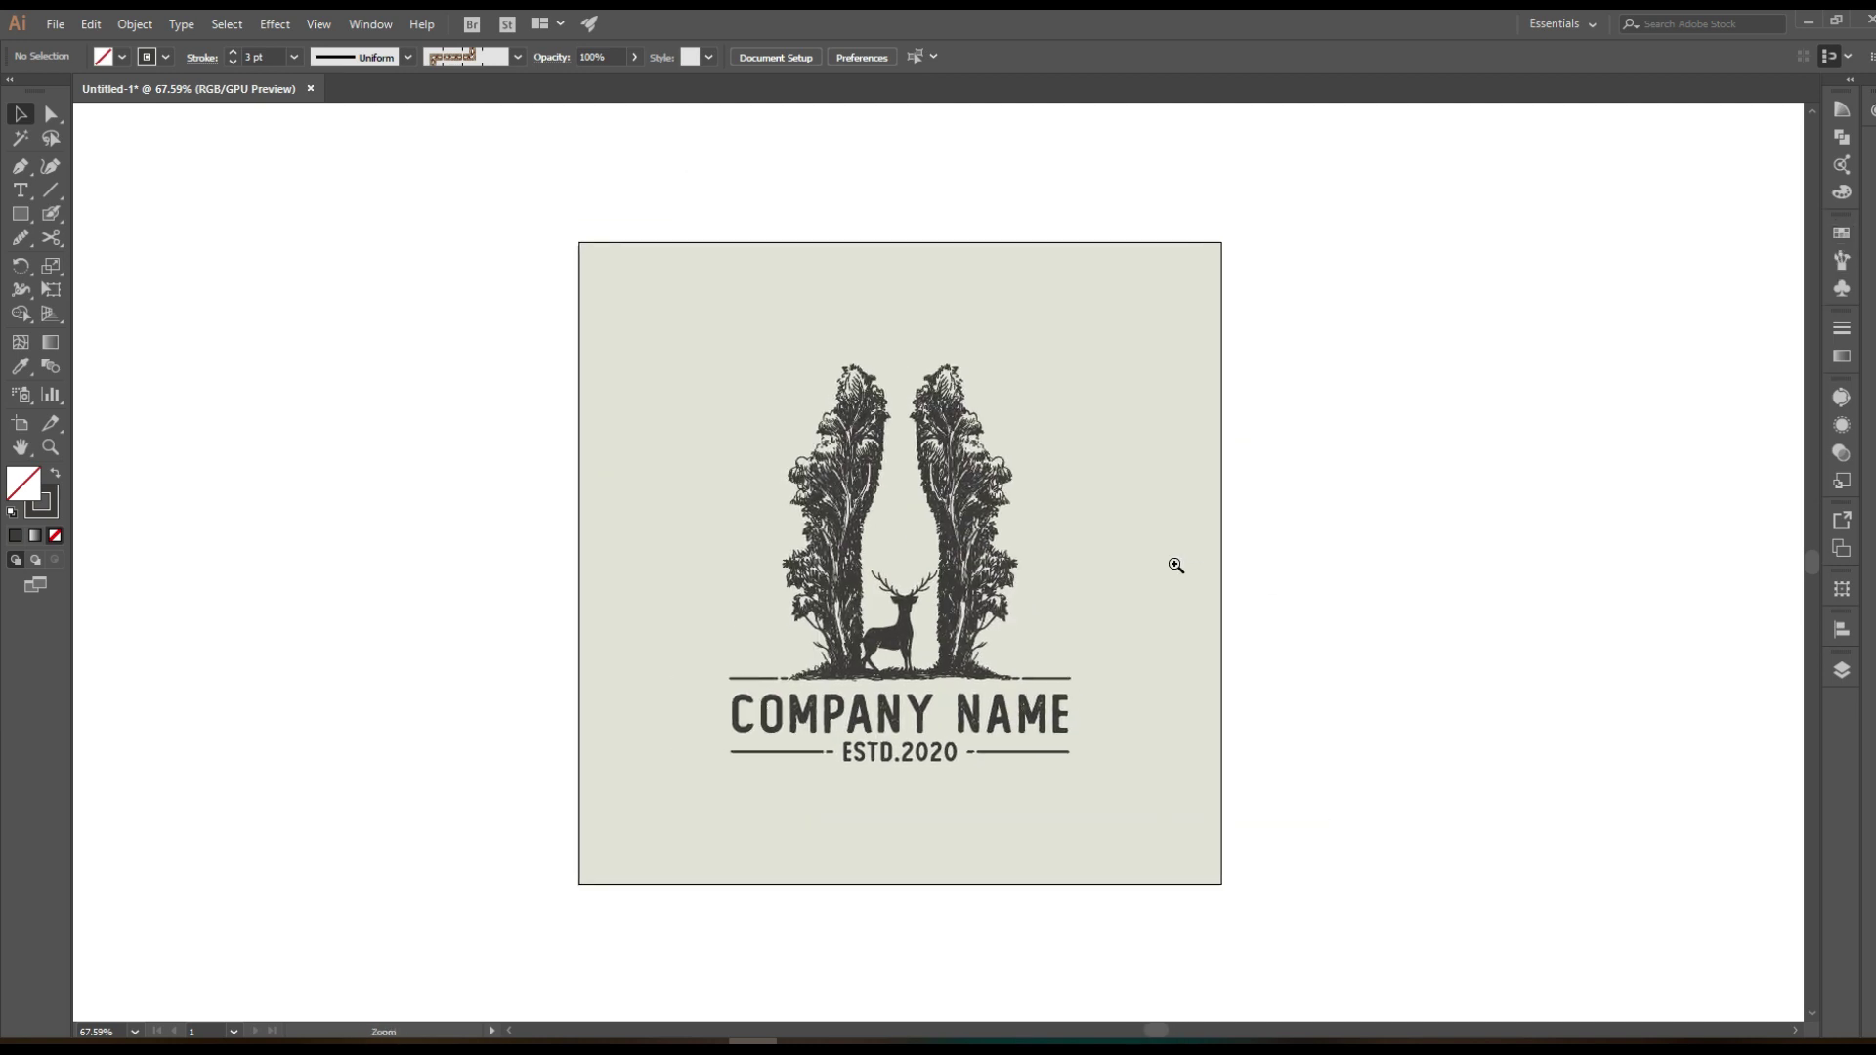
{"action": "left_click_drag", "start_coordinate": [1175, 565], "coordinate": [1251, 648]}
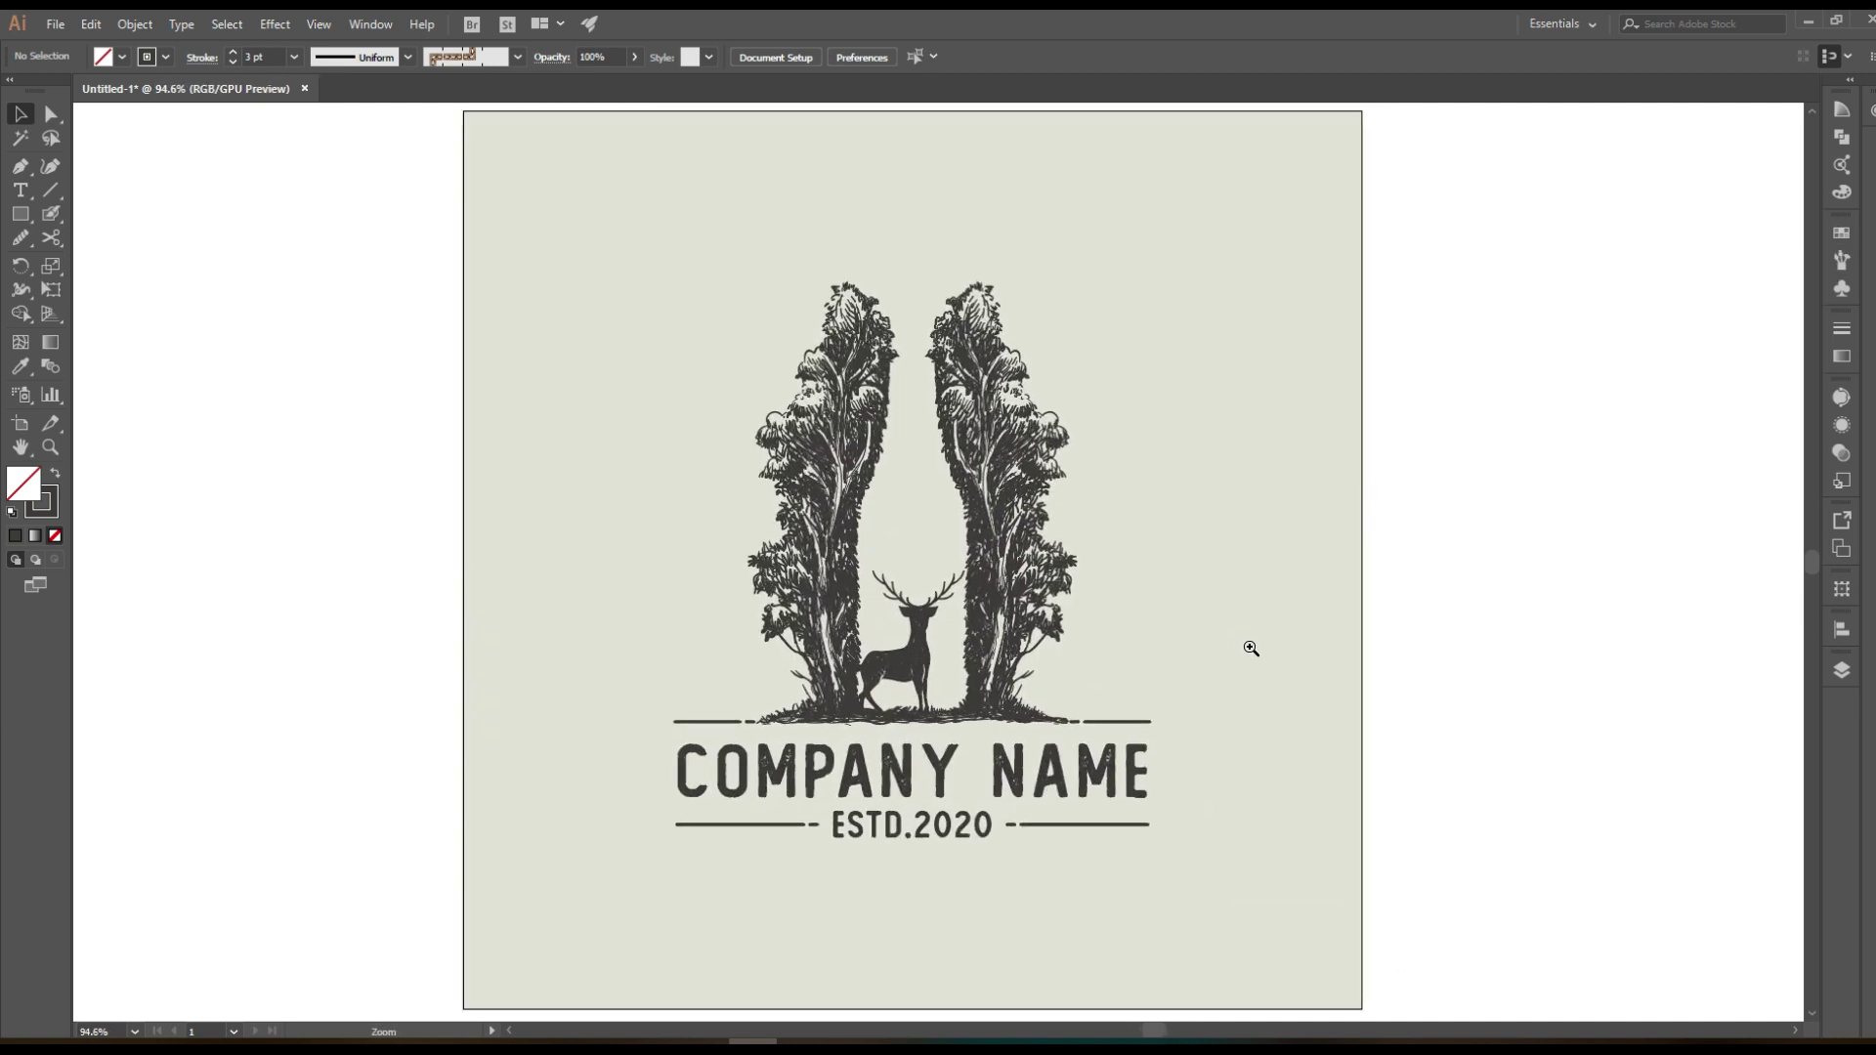